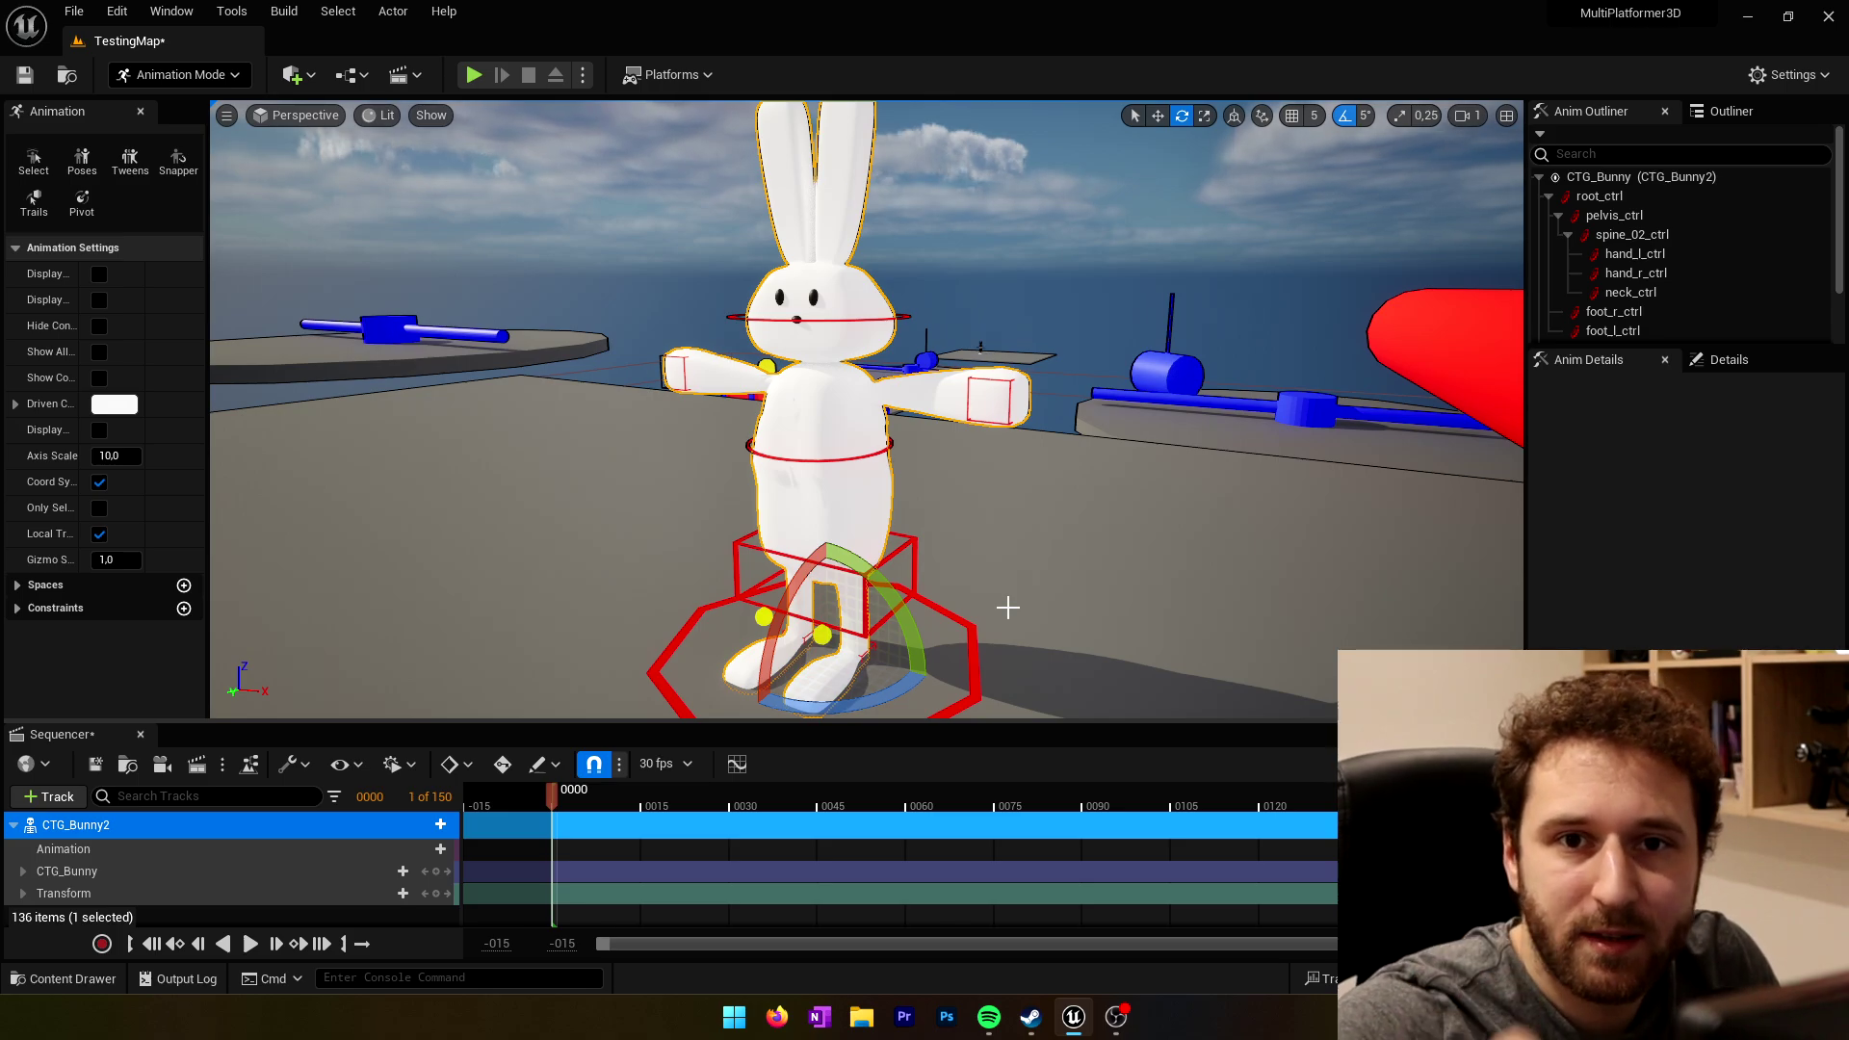
Step: Lower the viewport camera speed to 0.1
left_click(1468, 117)
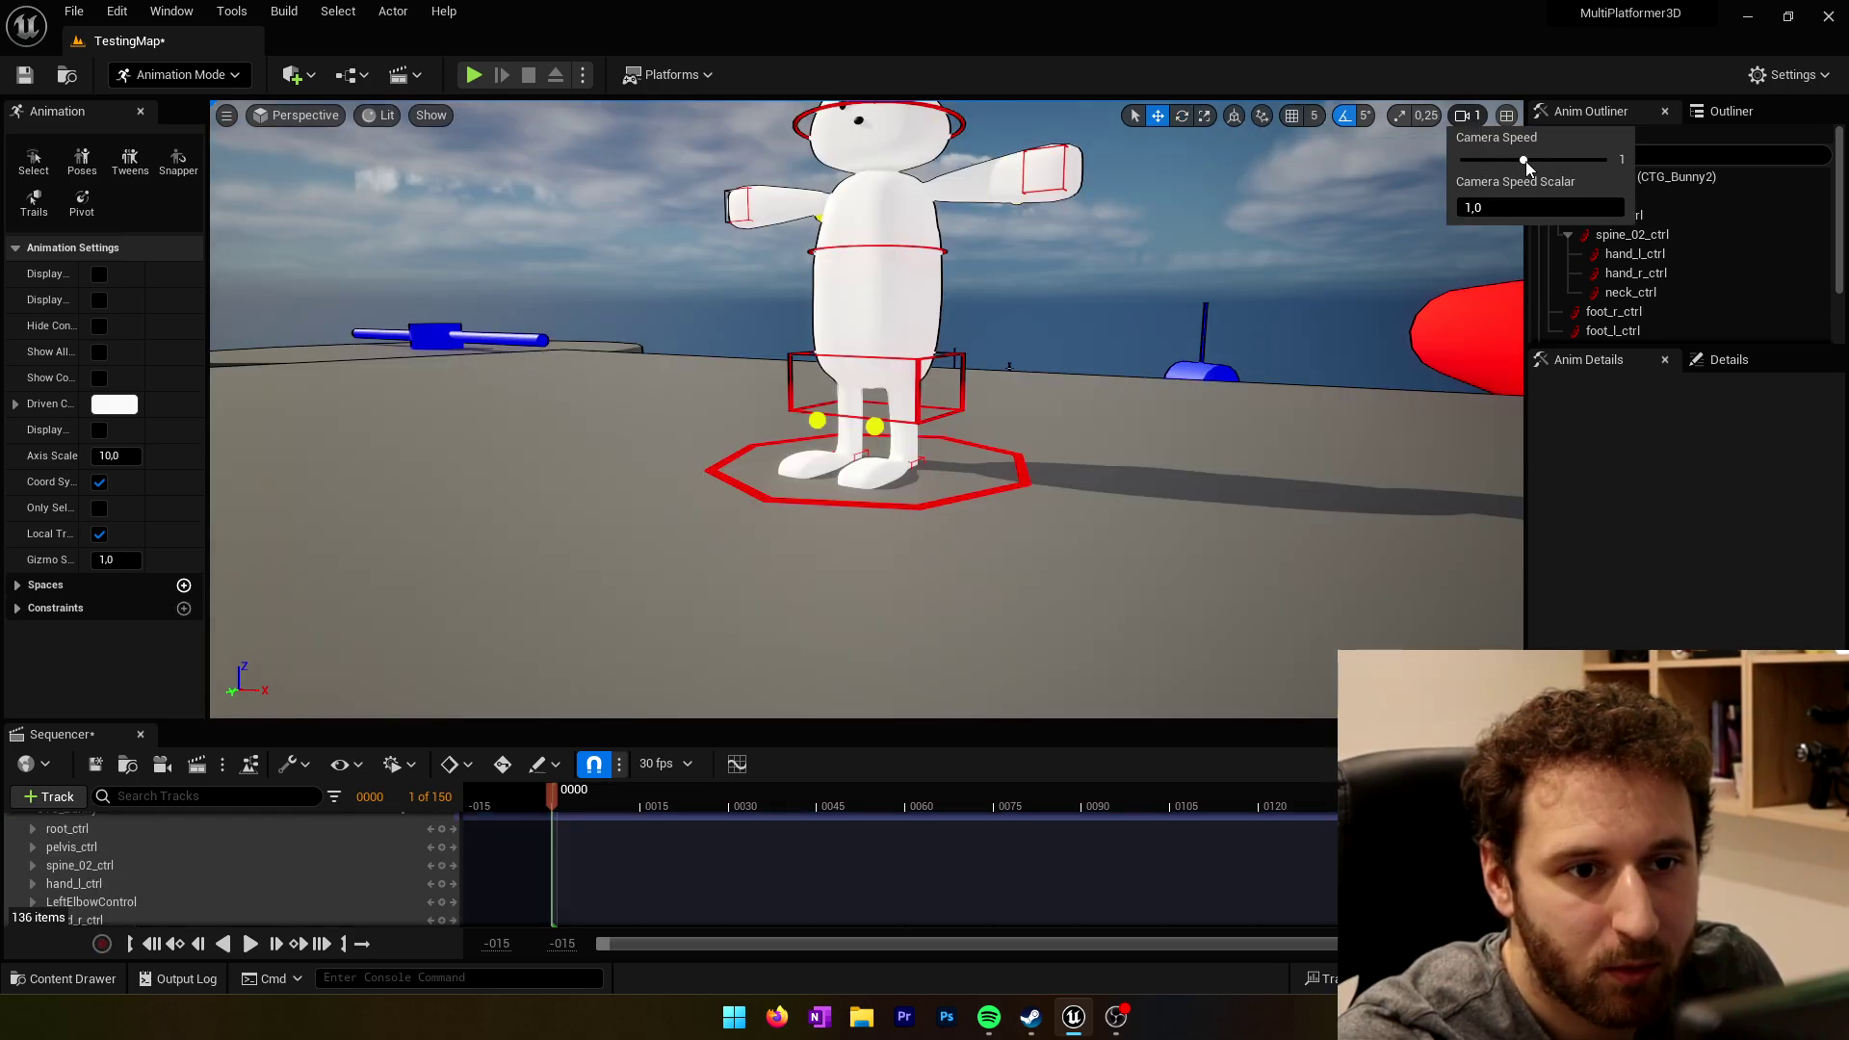
left_click_drag(1525, 164, 1474, 163)
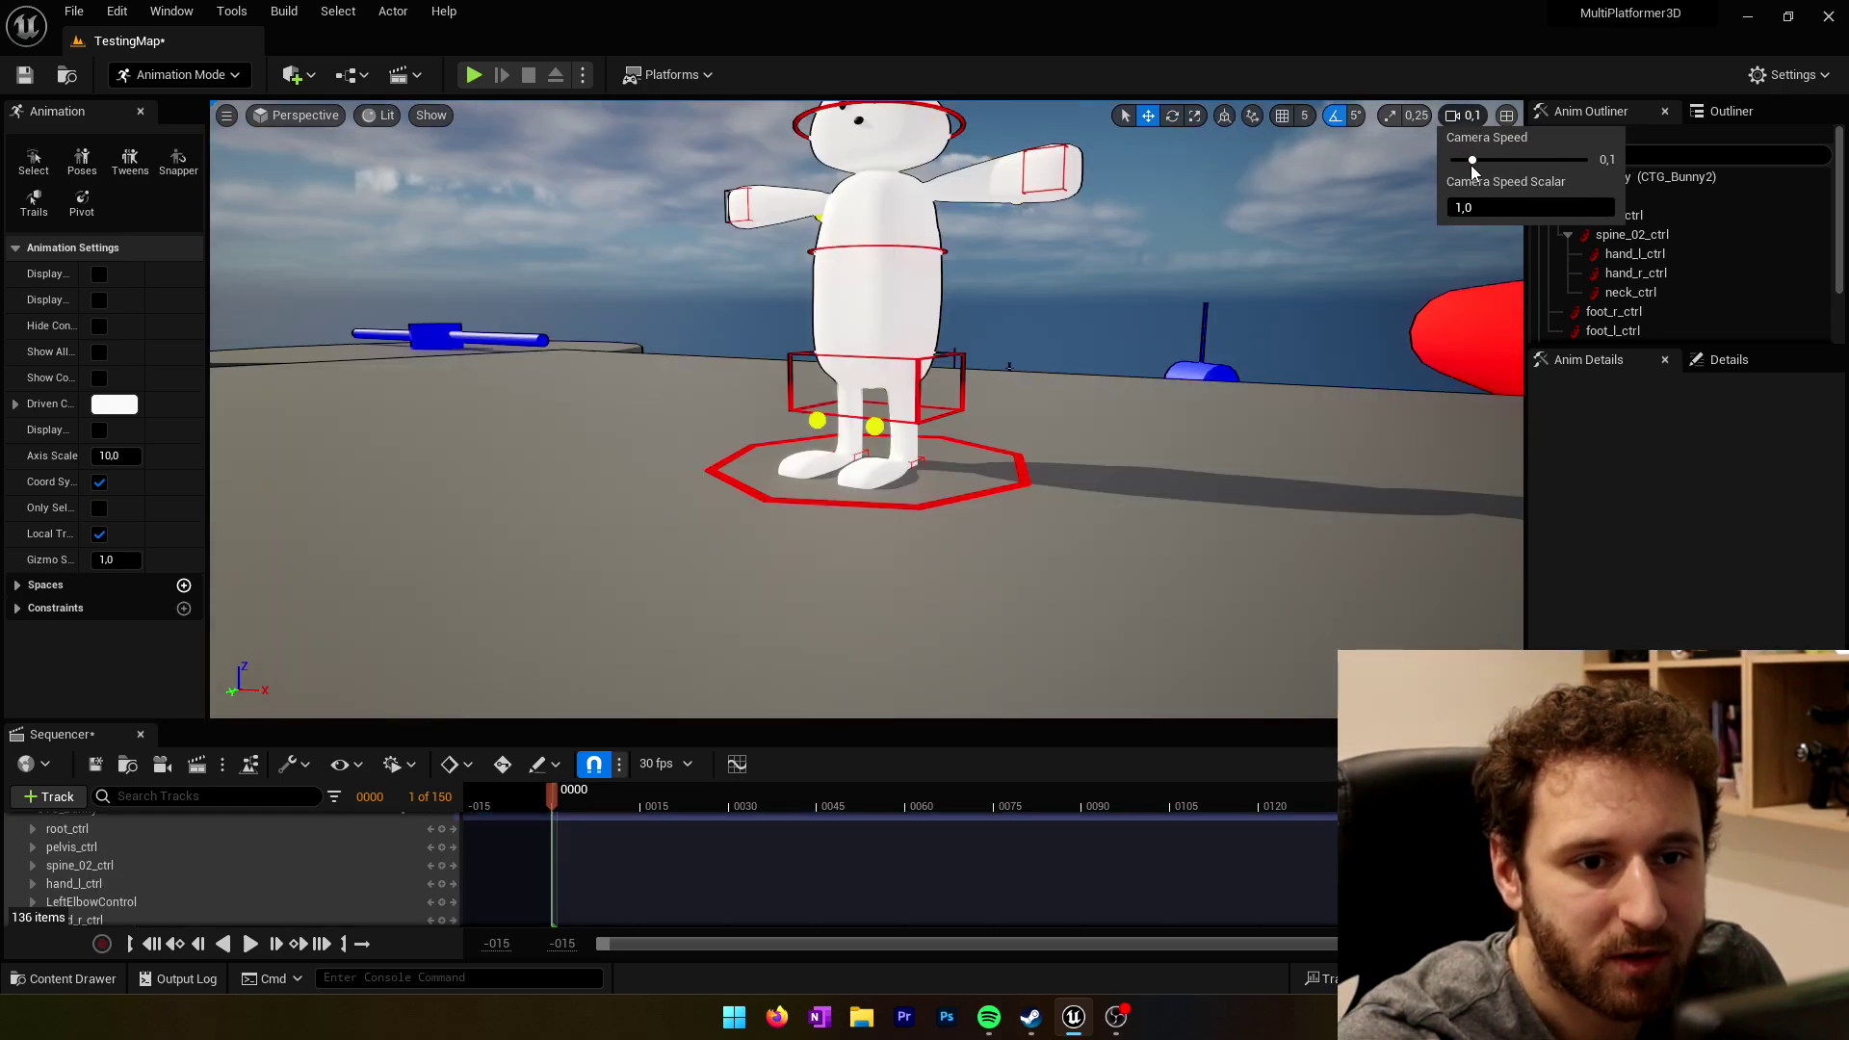
right_click_drag(1204, 338, 1170, 270)
key("w")
right_click_drag(1105, 340, 1171, 446)
key("s")
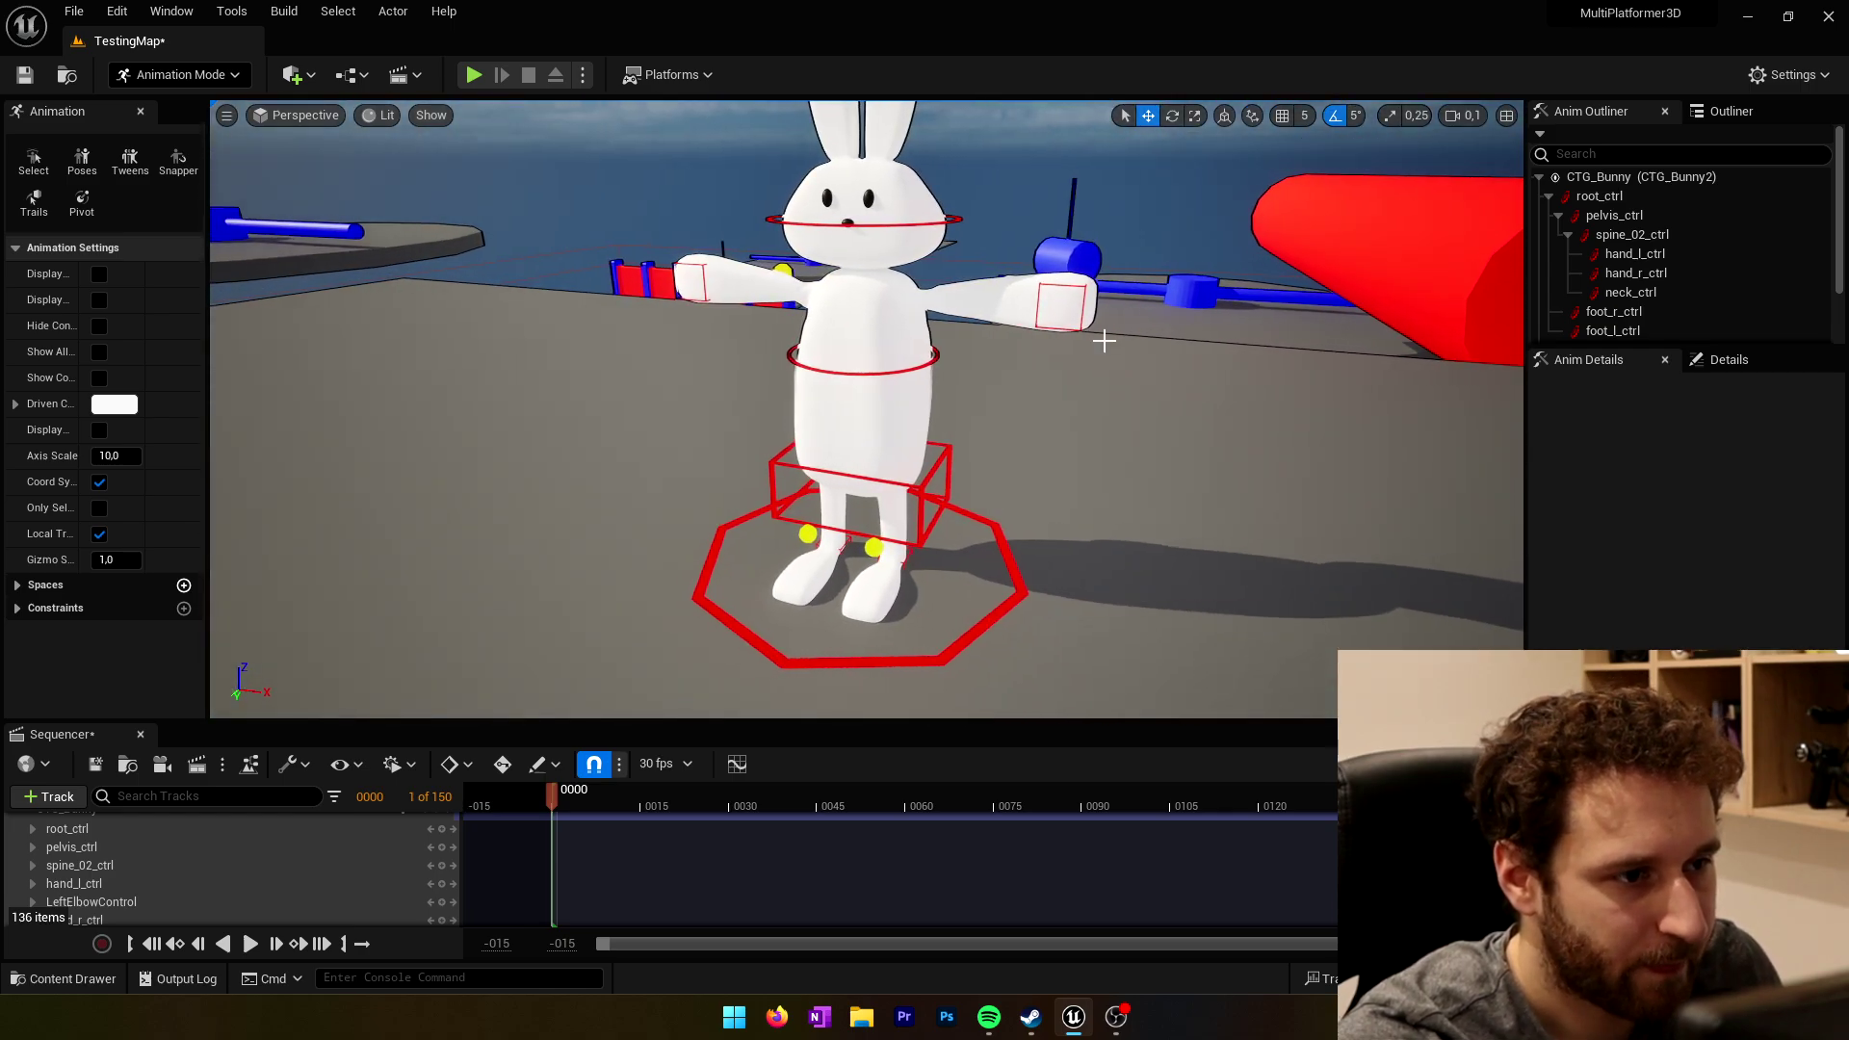
Step: Rotate the bunny's right hand control inward so that the hand points across the chest
left_click(702, 298)
right_click_drag(702, 298, 770, 337)
key("w")
key("s")
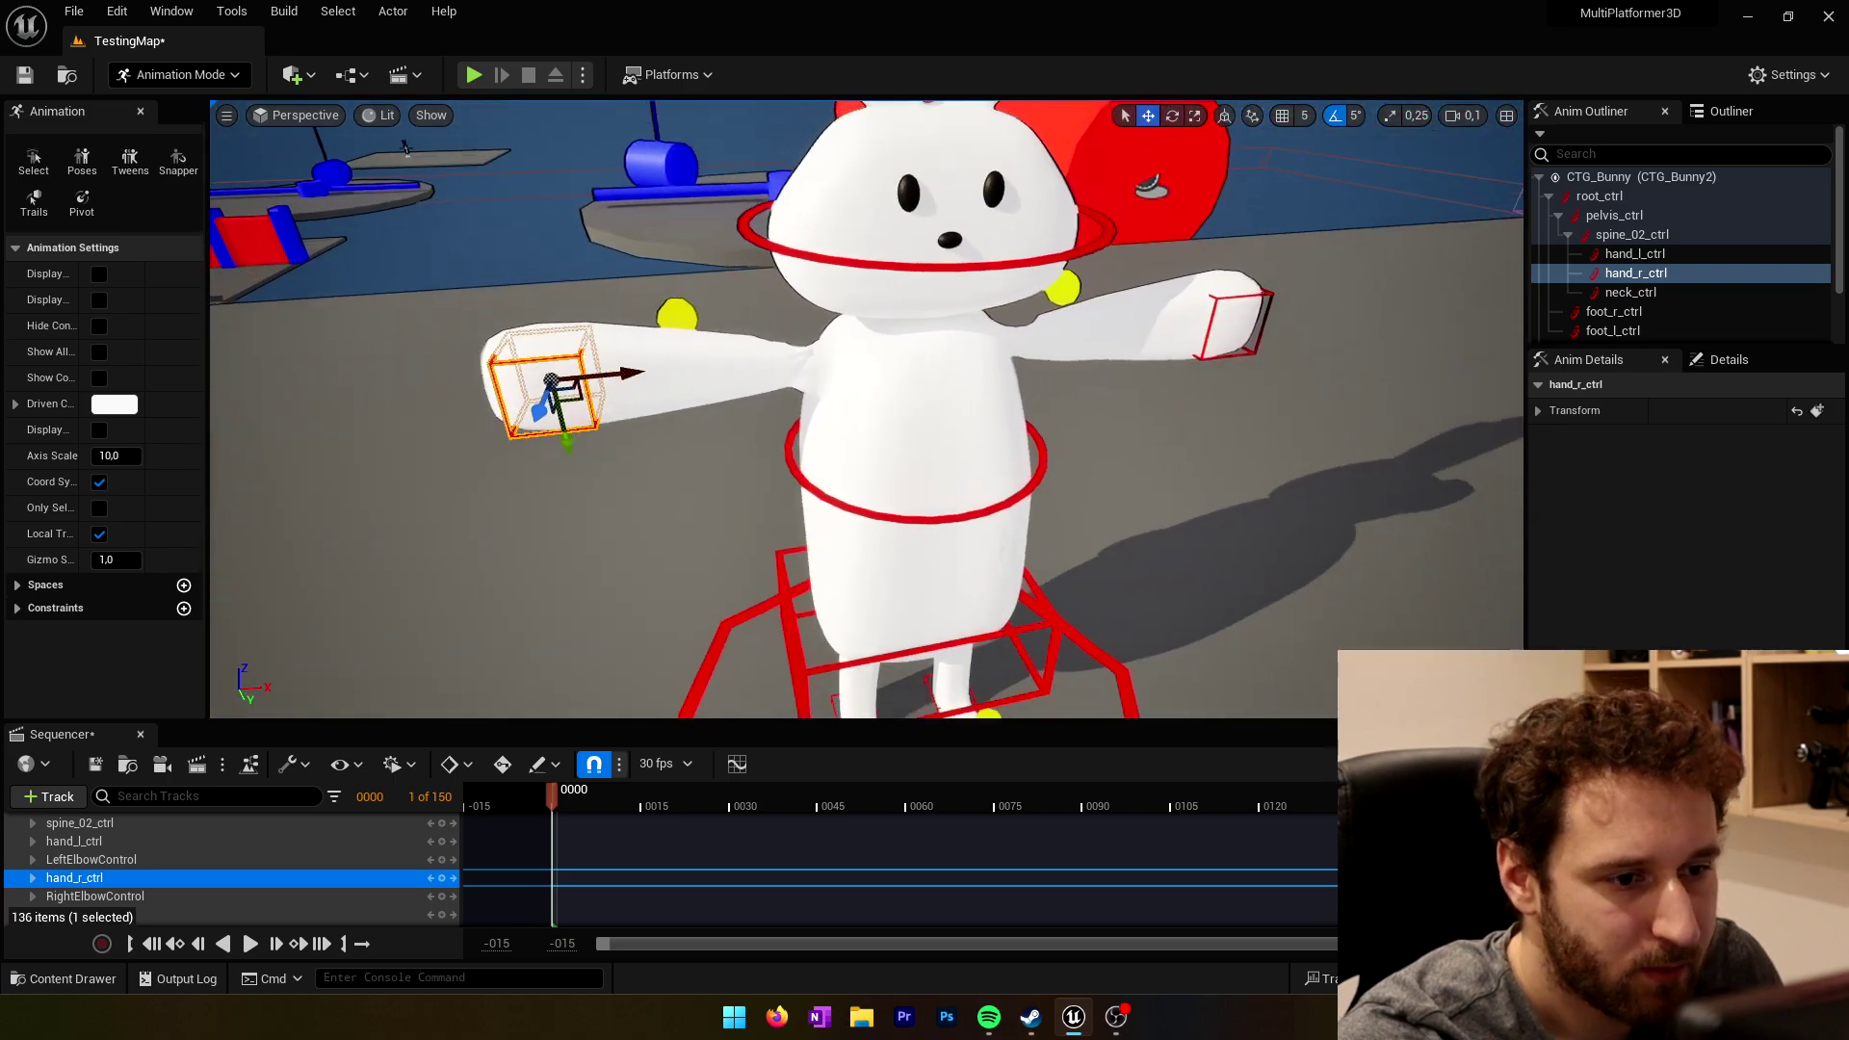
right_click_drag(610, 335, 574, 353)
key("e")
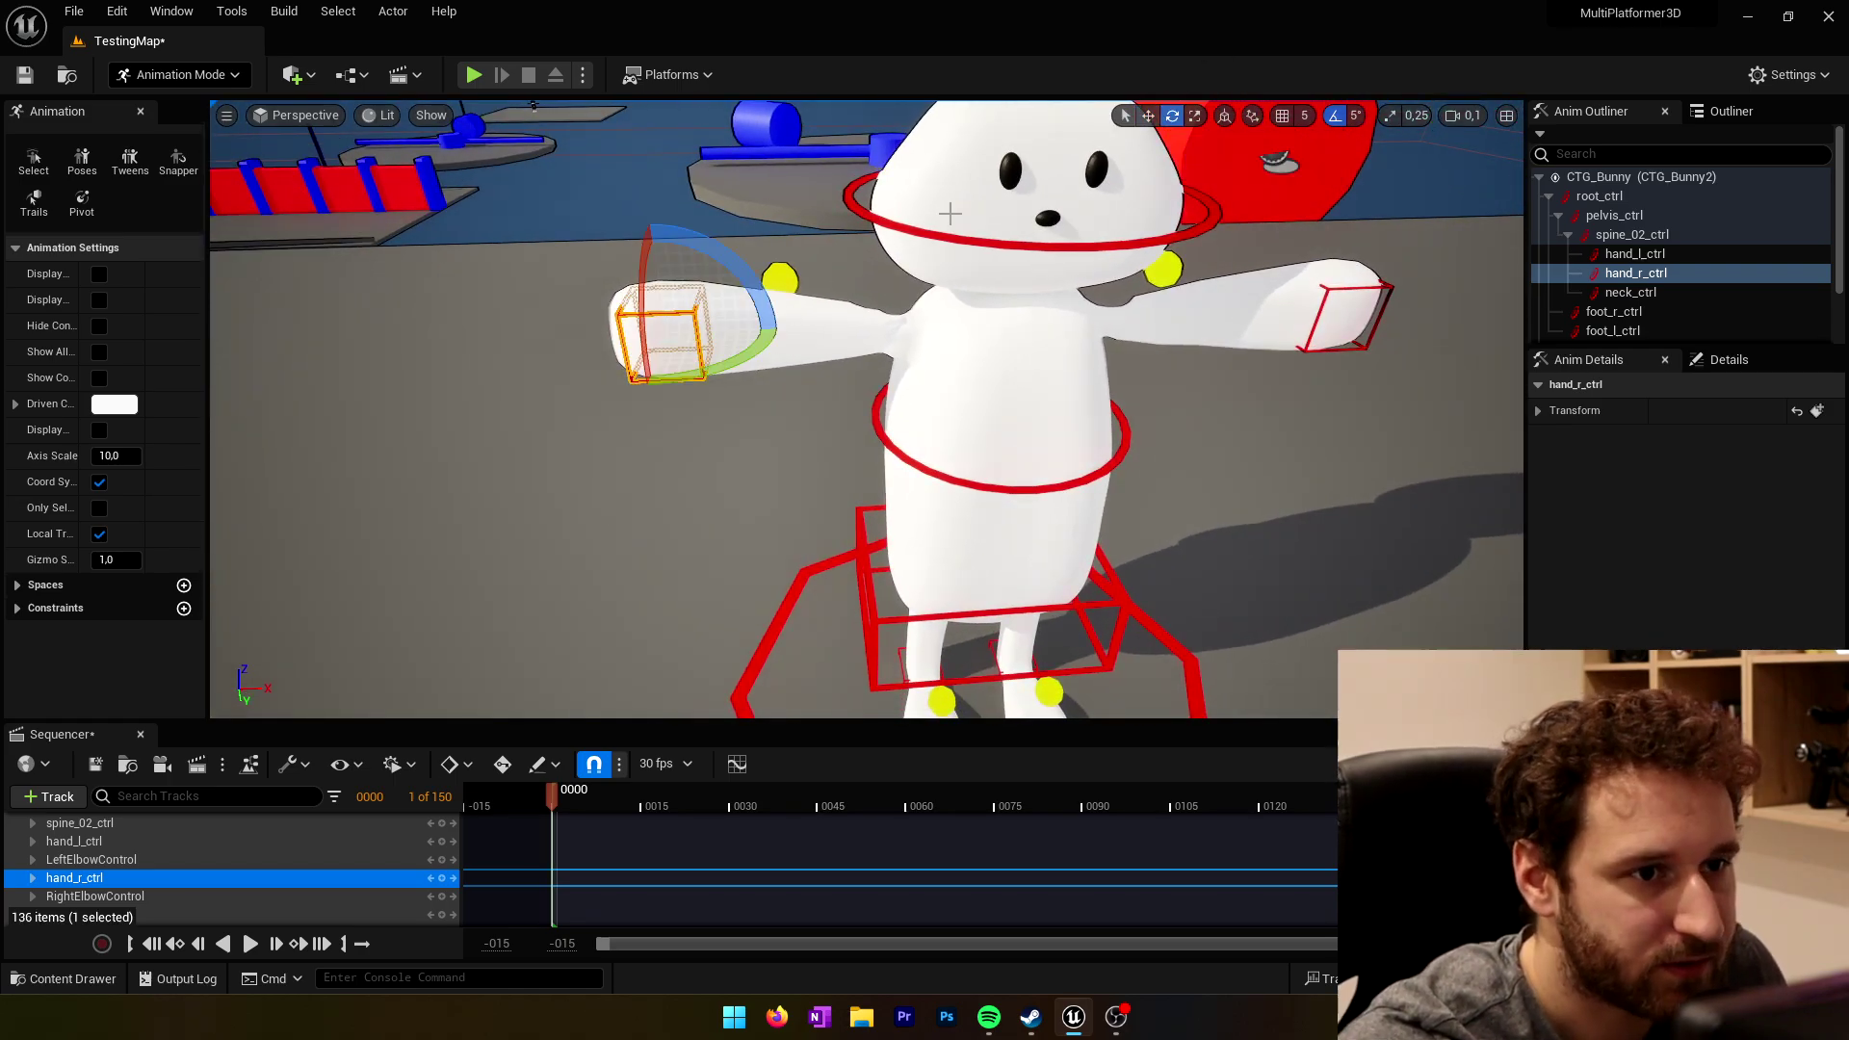
left_click_drag(741, 335, 1004, 387)
Step: Move the right hand control in front of the chest and adjust its distance from the body
key("w")
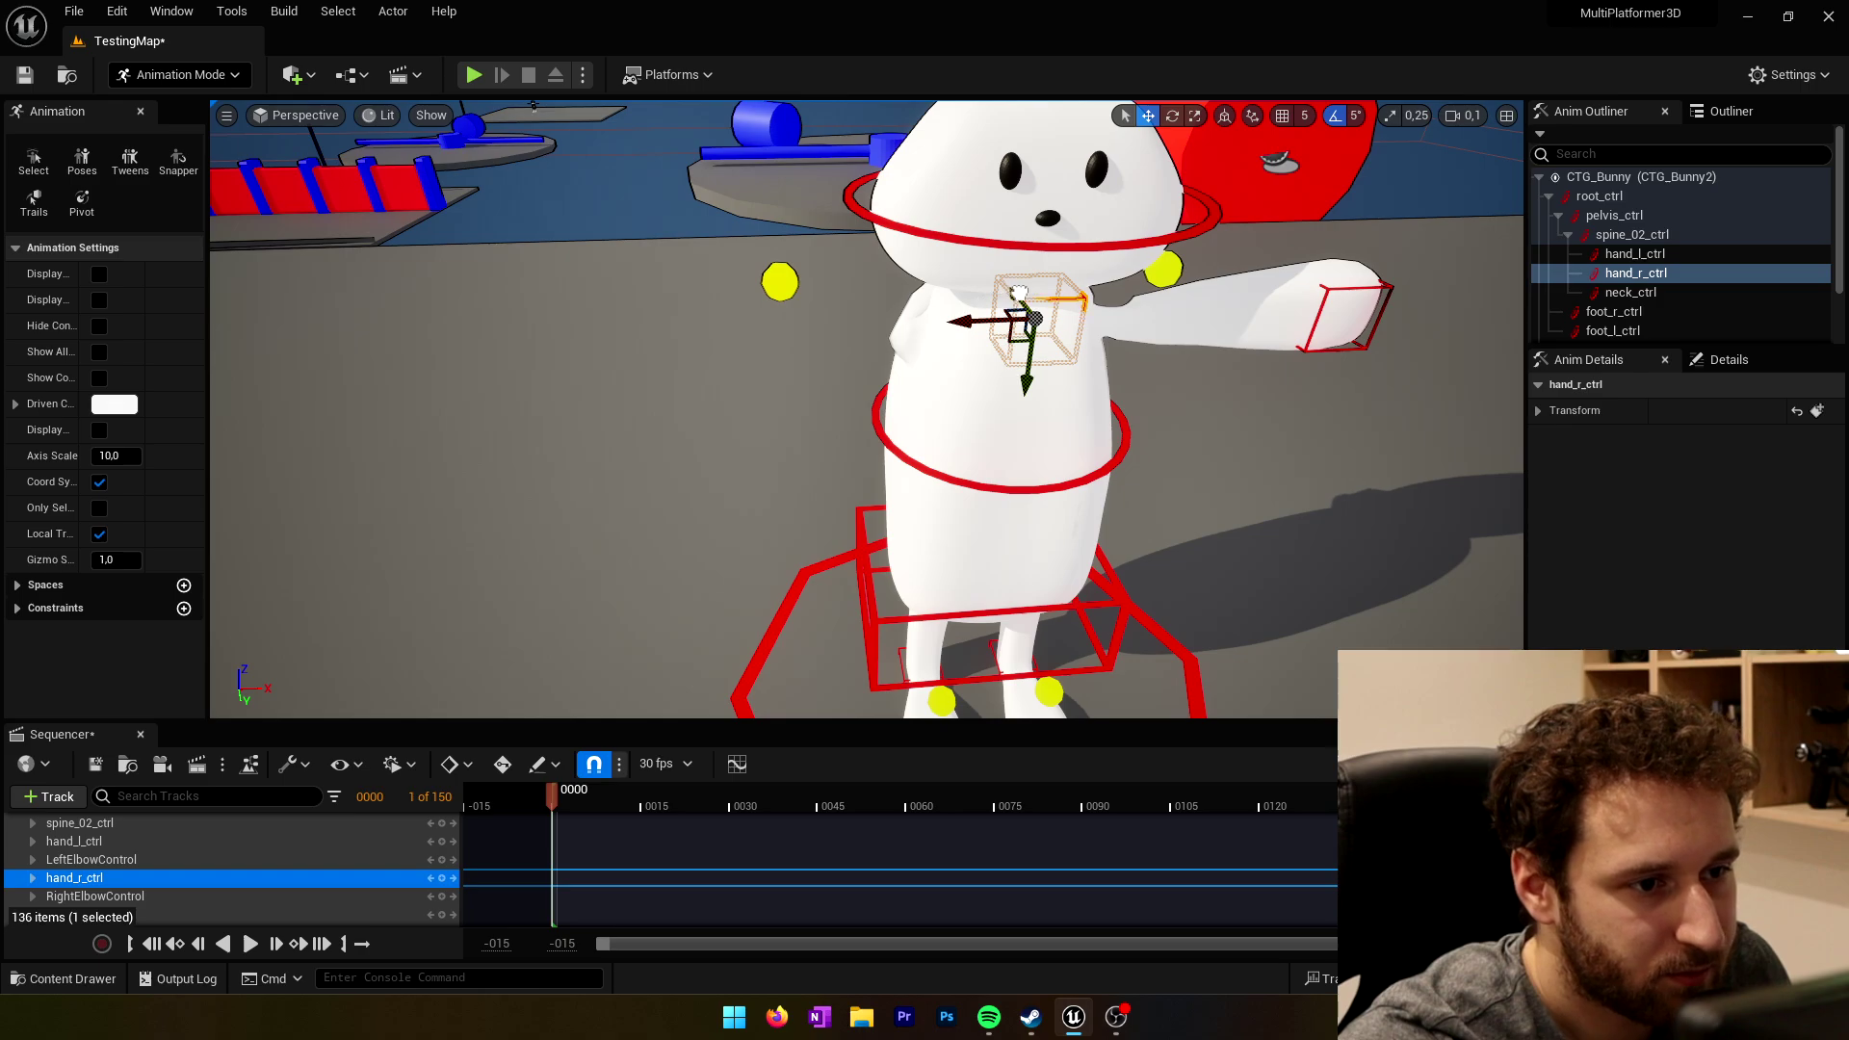
left_click_drag(1019, 293, 1073, 378)
right_click_drag(1073, 379, 657, 413)
left_click_drag(988, 526, 1030, 536)
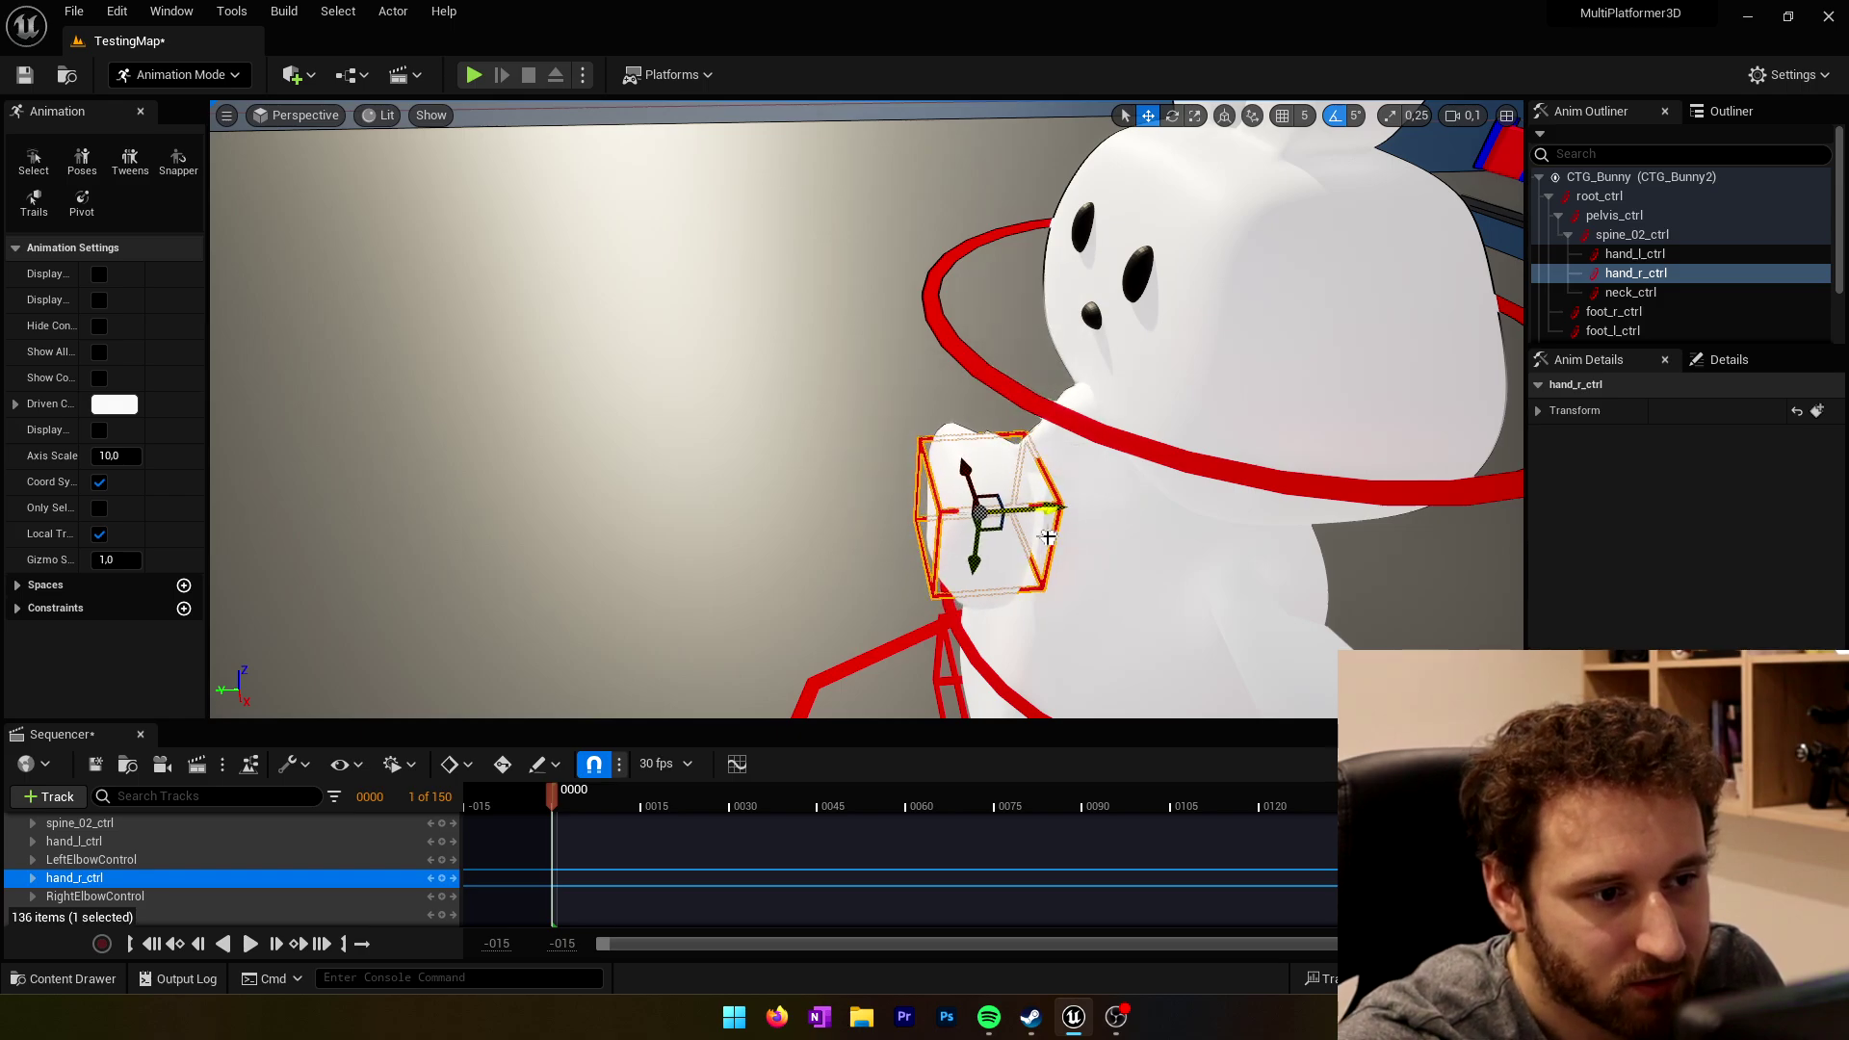
Step: Lower the right elbow control from shoulder height to beside the waist so the right arm bends downward
mouse_move(818, 420)
right_mouse_down()
mouse_move(838, 380)
mouse_move(920, 418)
mouse_move(826, 420)
right_mouse_up()
left_click(826, 399)
left_click_drag(848, 405, 917, 660)
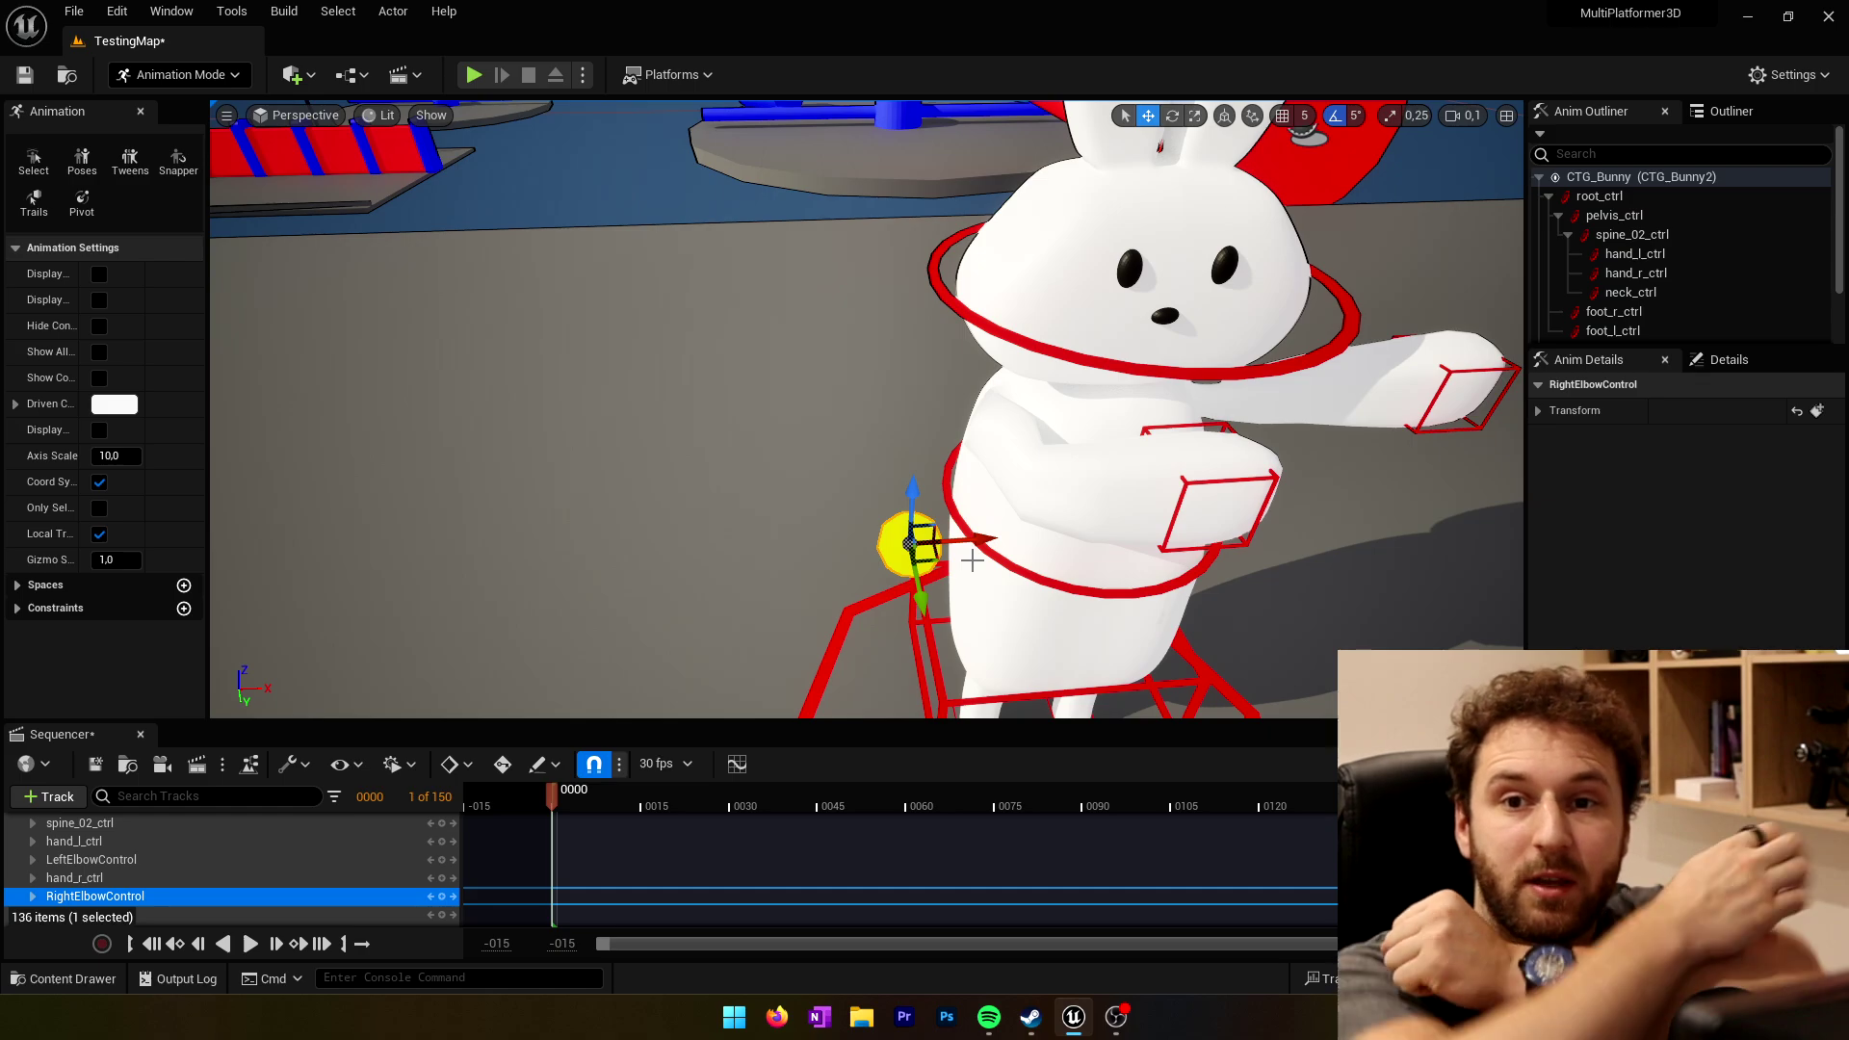
right_click_drag(1048, 524, 972, 561)
Step: Refine the right elbow control's height and forward position beside the body
left_click(1084, 489)
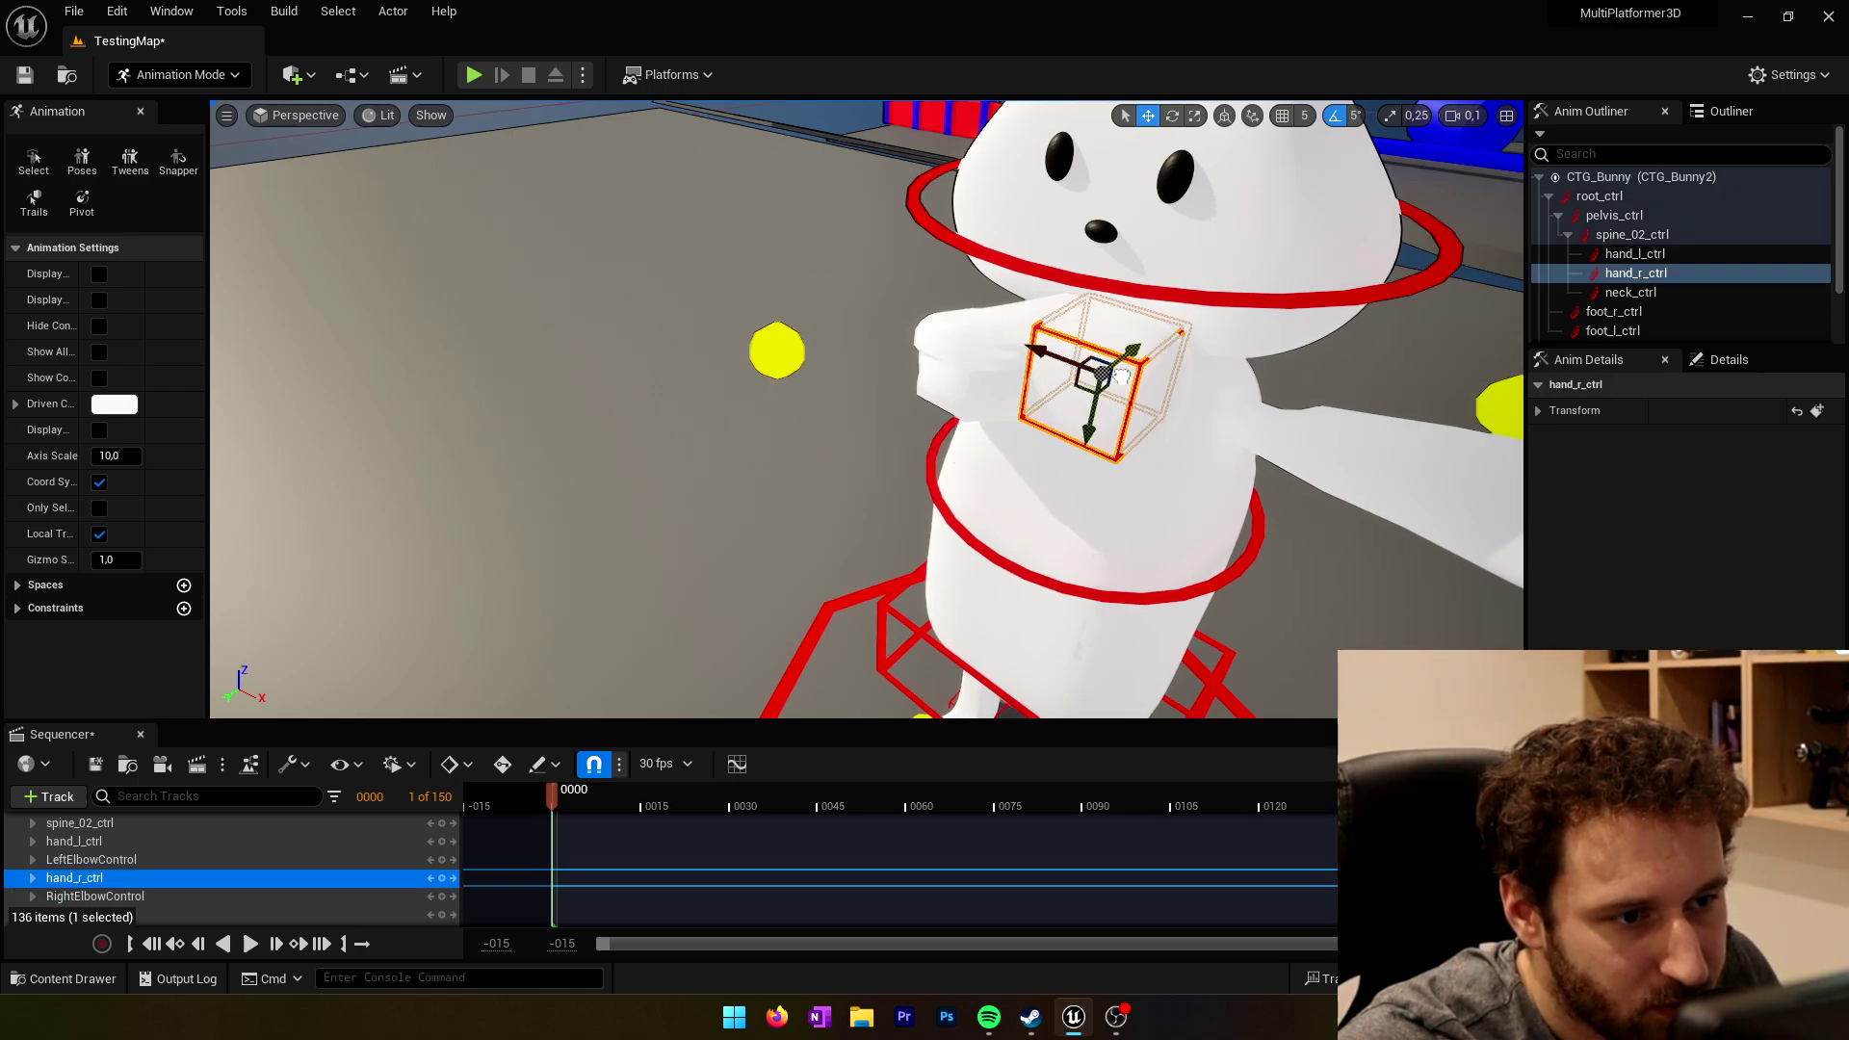
left_click(782, 352)
left_click_drag(773, 305, 777, 357)
right_click_drag(744, 438, 721, 436)
left_click_drag(764, 421, 764, 422)
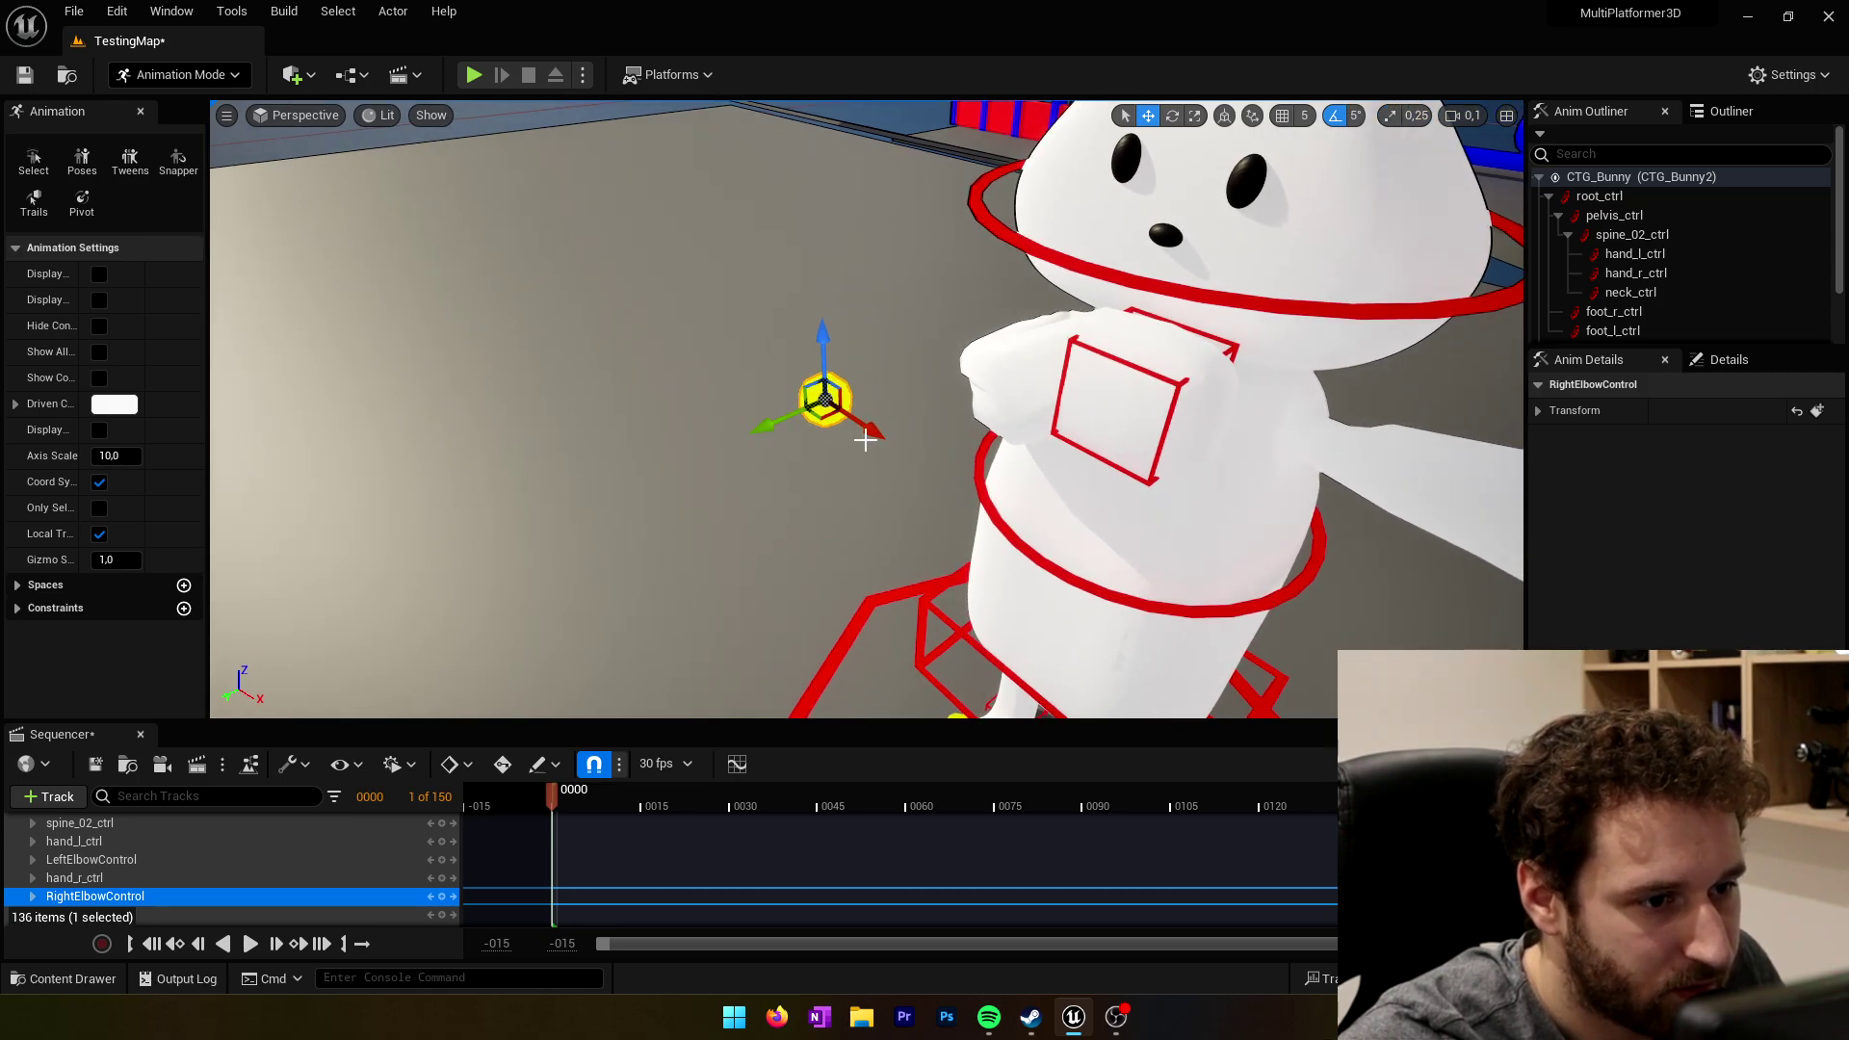
right_click_drag(763, 421, 764, 421)
Step: Lower the right hand control on the chest and tilt it slightly to angle the forearm
left_click(981, 389)
left_click_drag(995, 447, 1000, 497)
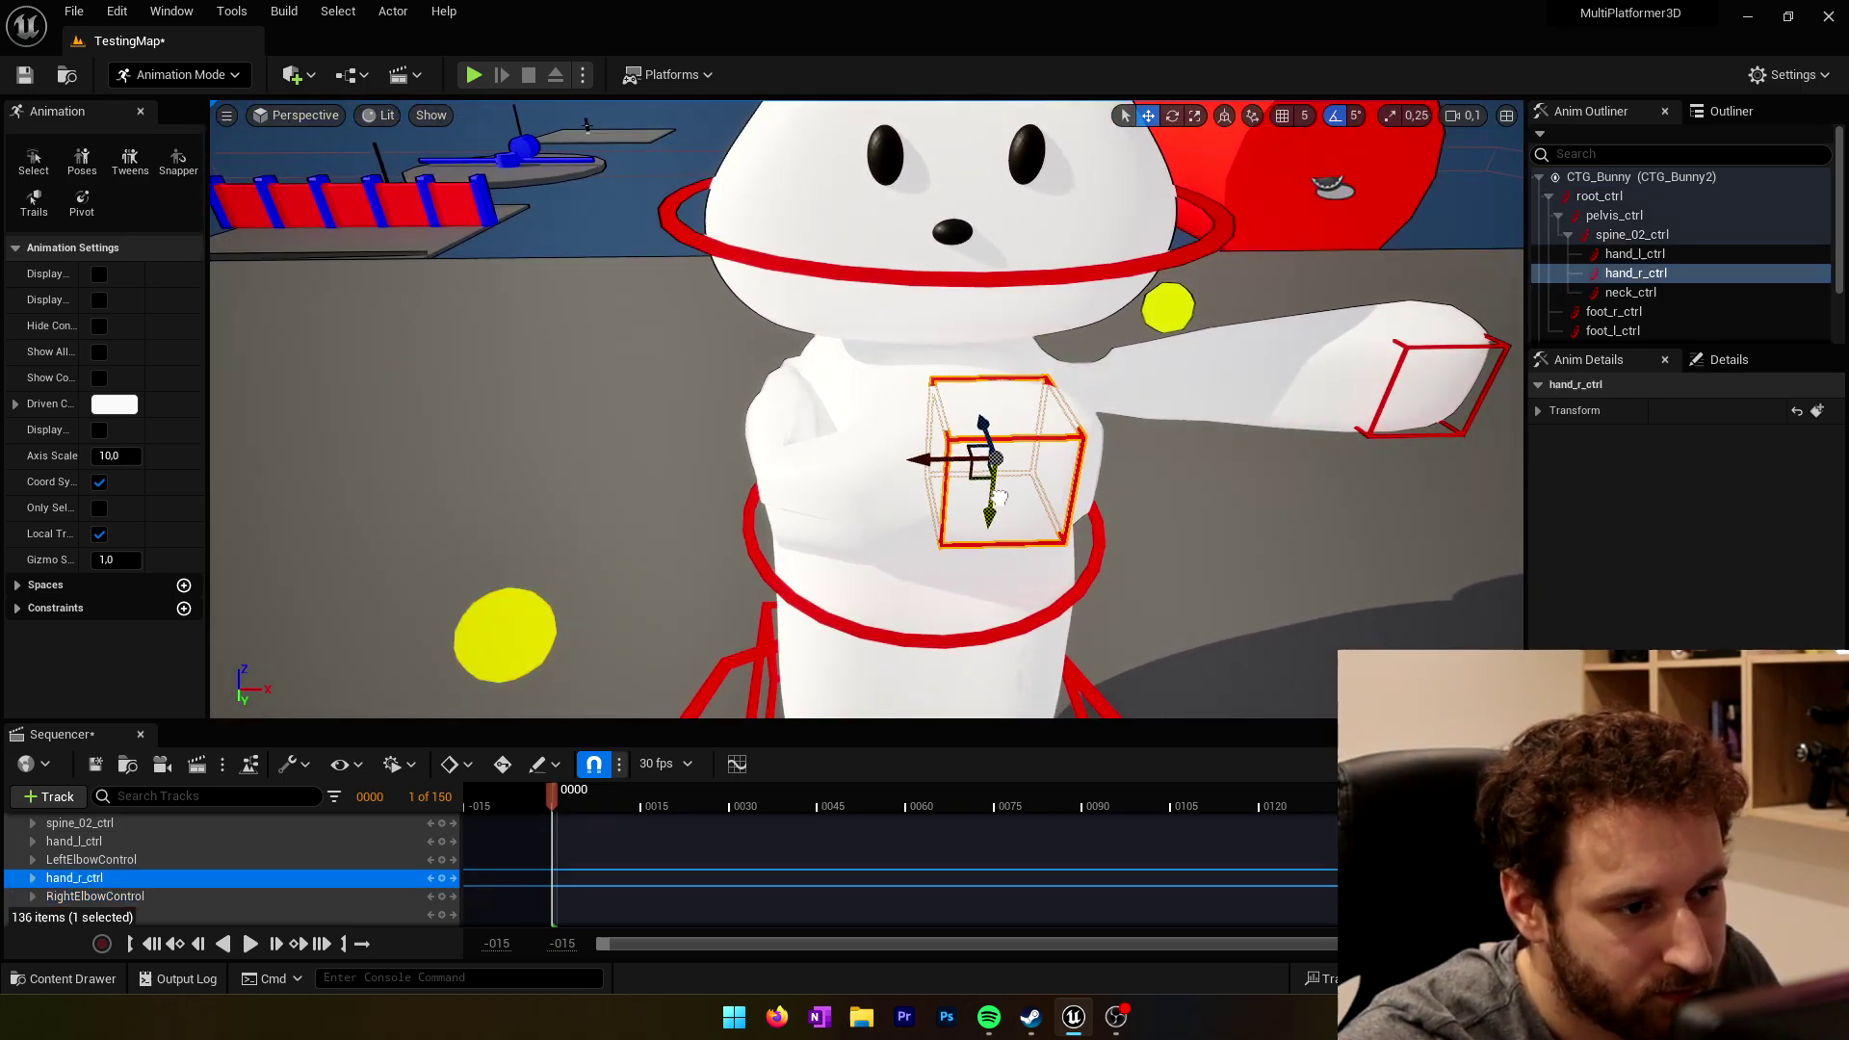
left_click(1172, 115)
left_click_drag(957, 369, 957, 369)
left_click(1155, 132)
right_click_drag(1155, 132, 1155, 131)
key("d")
left_click_drag(819, 226, 896, 318, "alt")
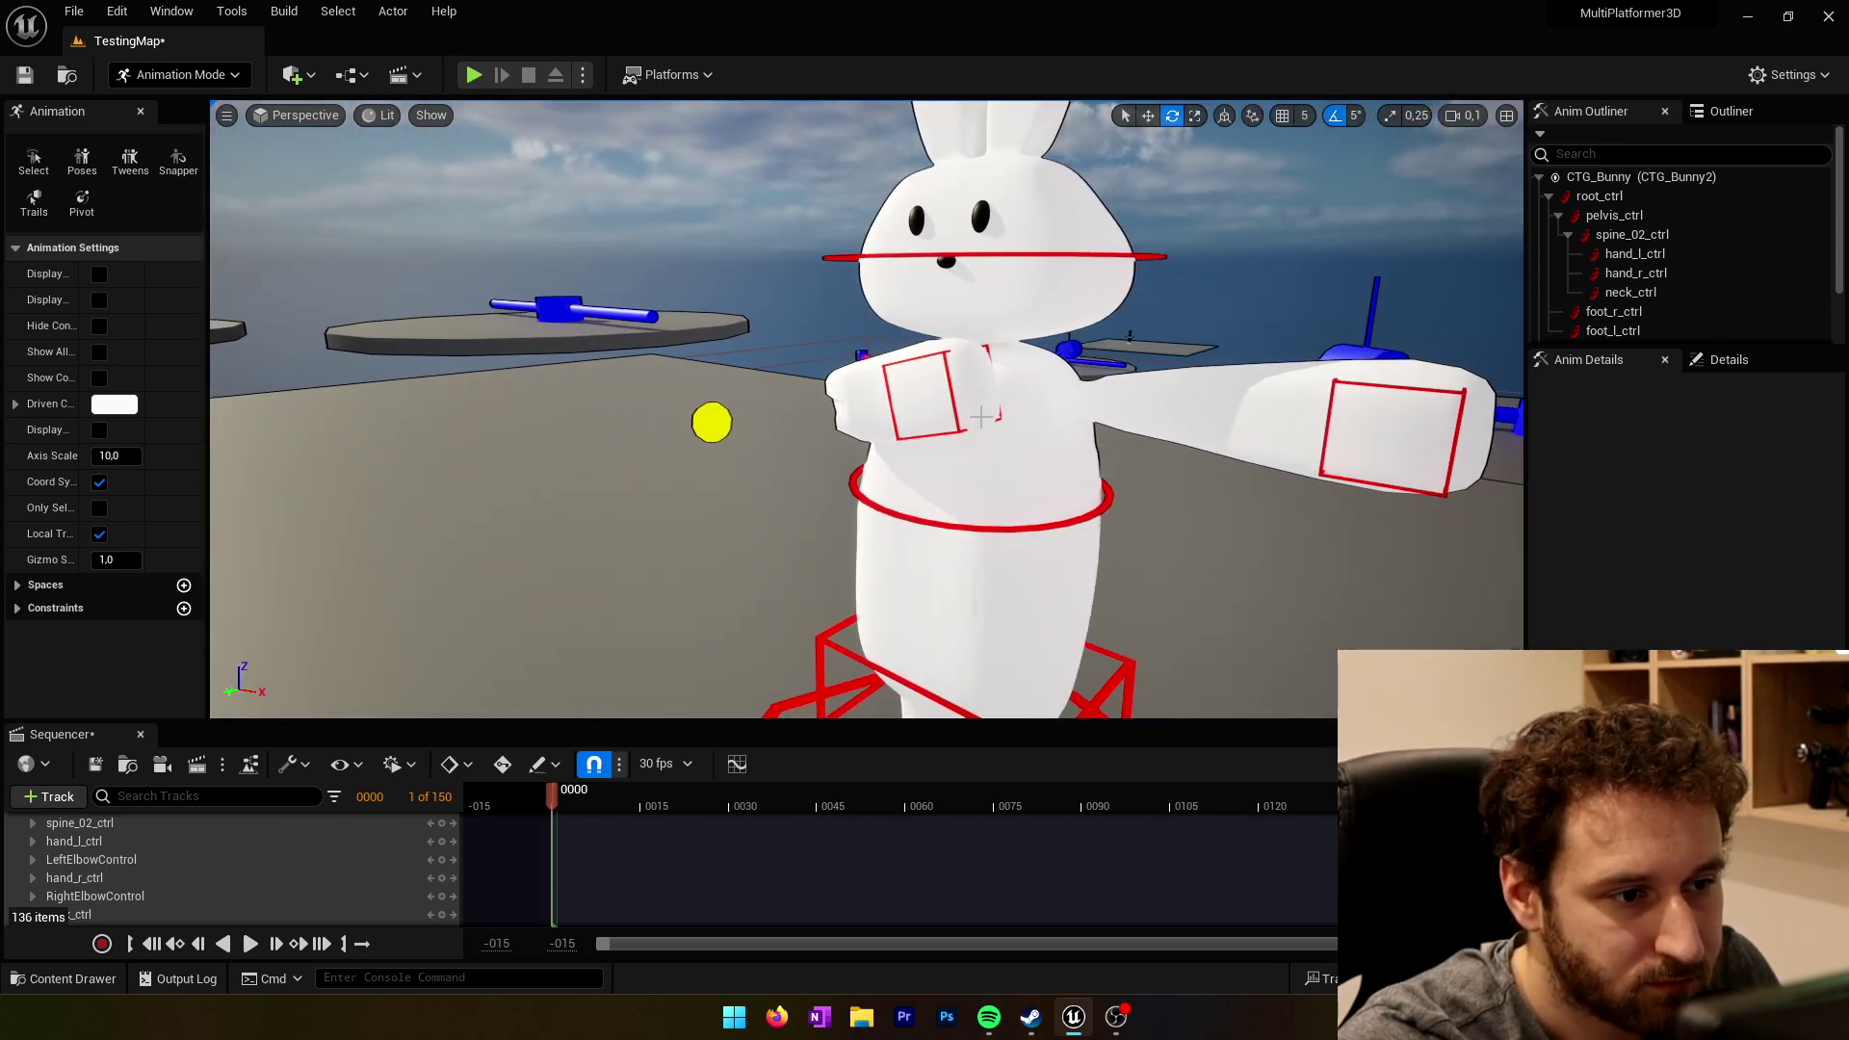
Step: Reposition the right hand control across the front of the chest
left_click(943, 395)
left_click(1148, 116)
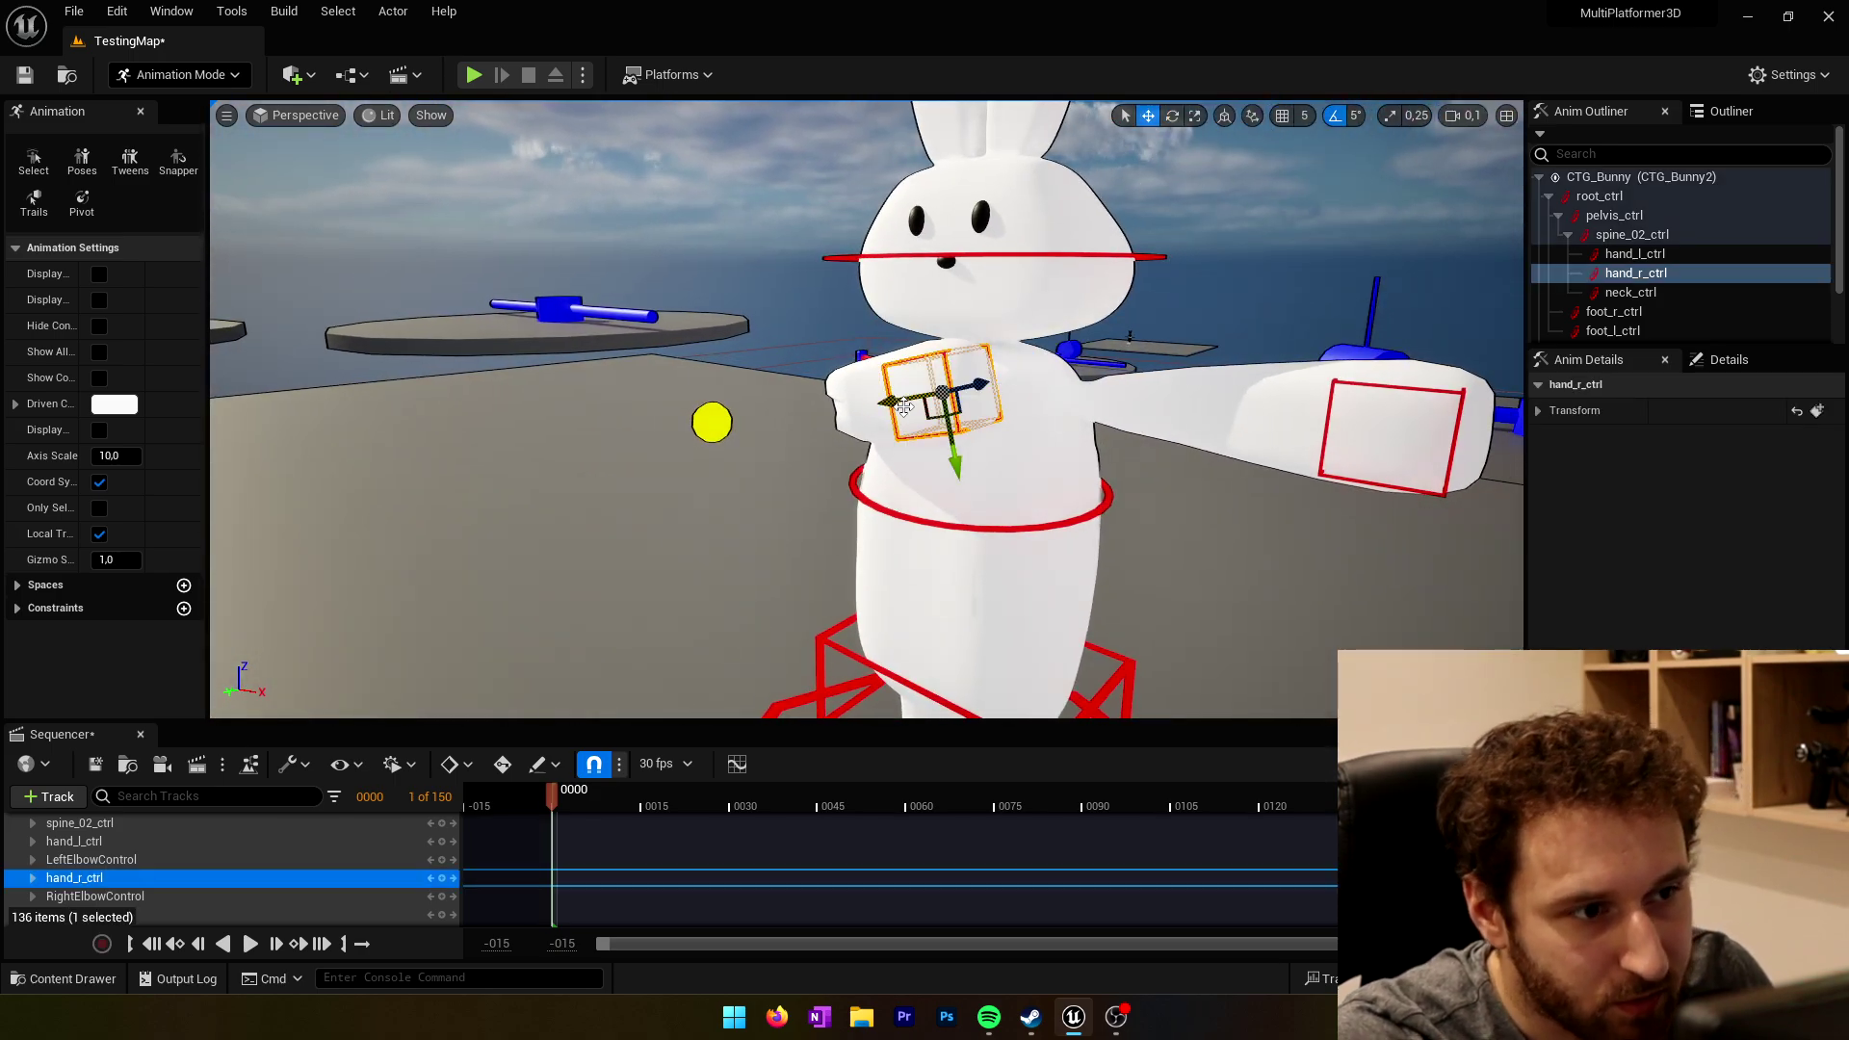
left_click_drag(860, 462, 726, 469, "alt")
left_click(717, 489)
left_click(939, 448)
left_click(964, 427)
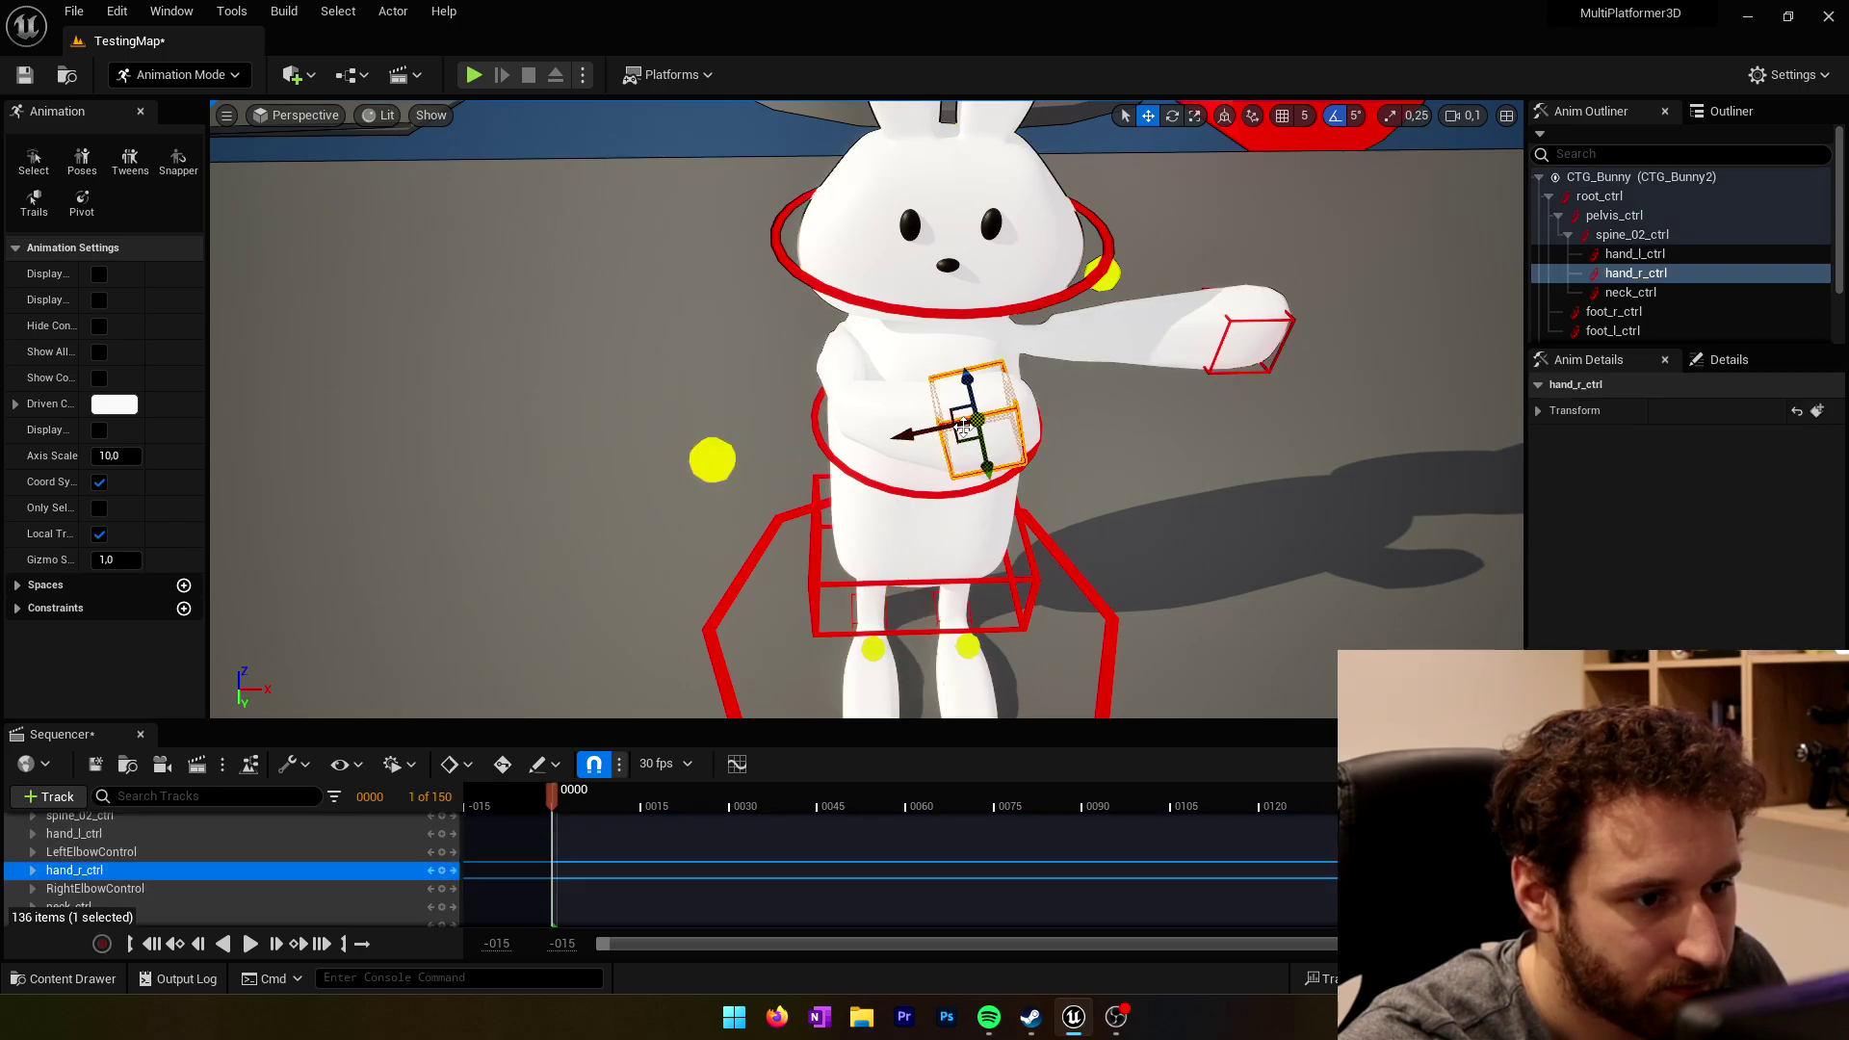
left_click_drag(968, 391, 964, 379)
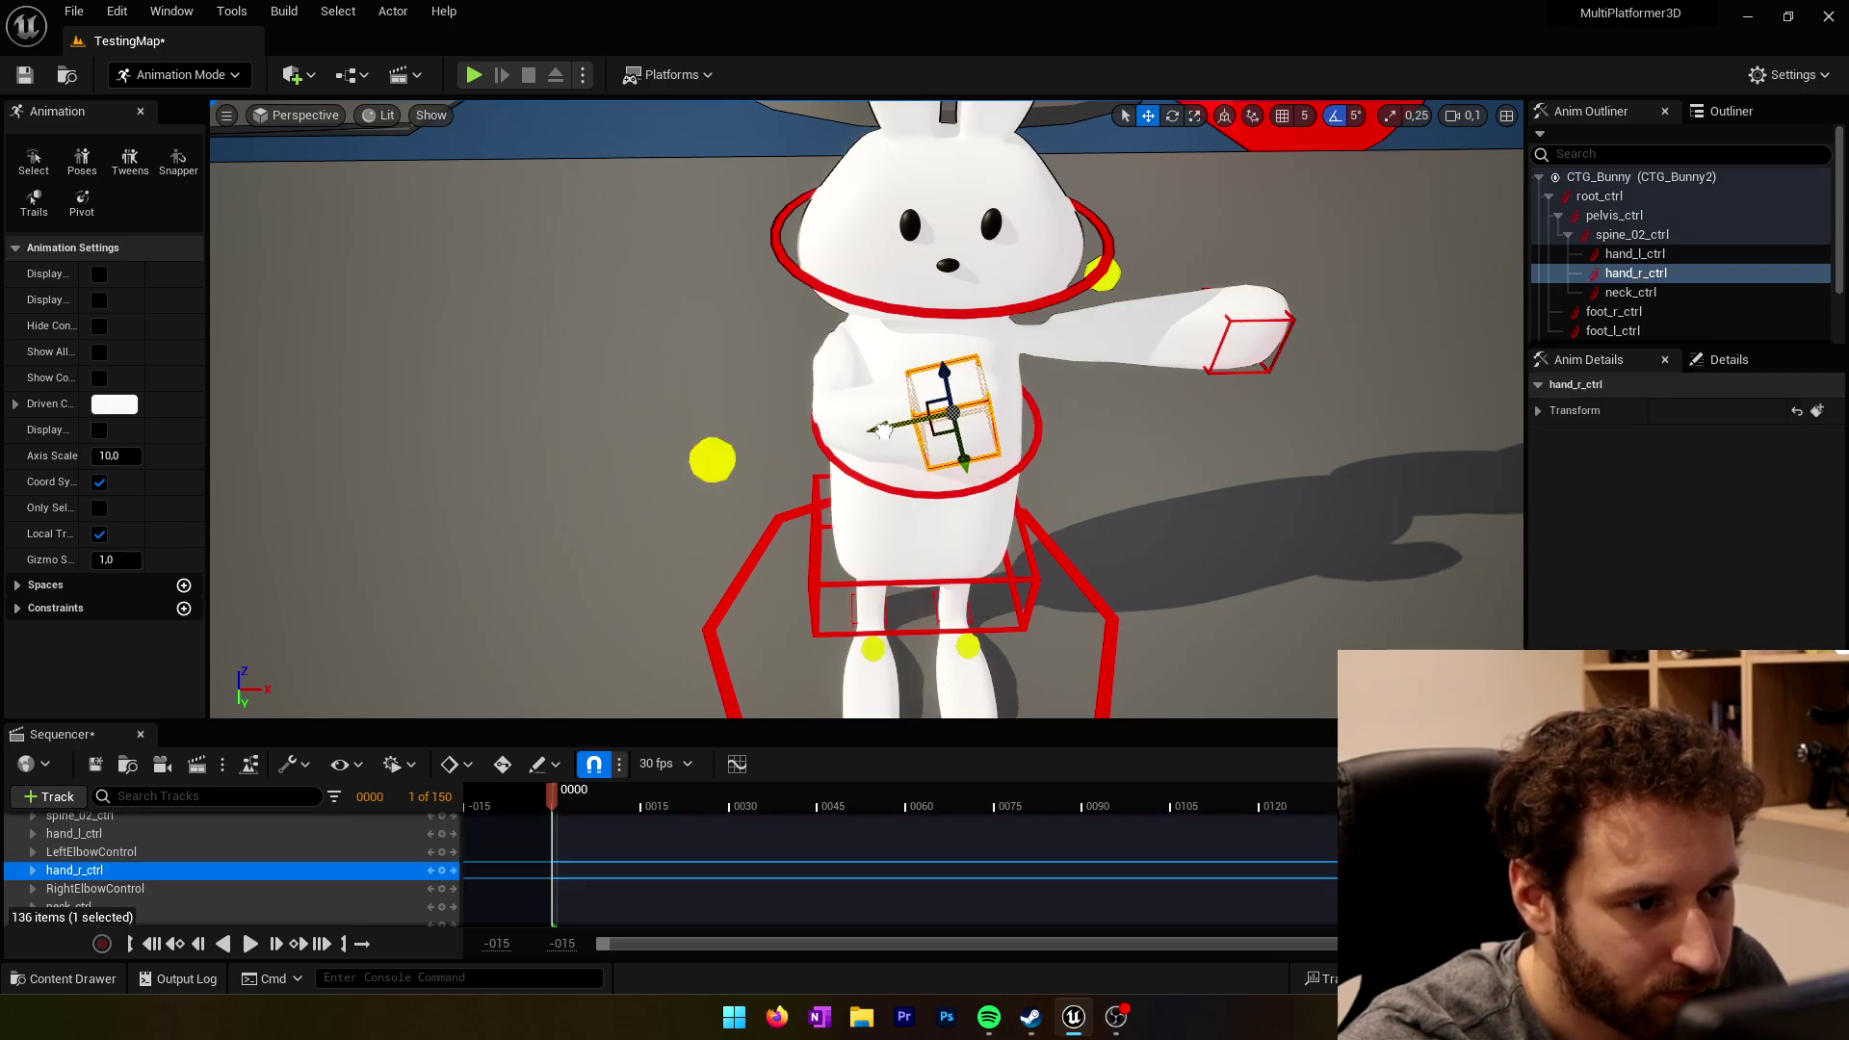
Step: Lower the right elbow control a little further beside the torso
right_click_drag(952, 384, 602, 337)
key("w")
key("s")
key("d")
left_click(1326, 500)
right_click_drag(963, 414, 1147, 400)
key("w")
right_click_drag(1181, 511, 1181, 511)
left_click(749, 435)
left_click_drag(750, 409, 749, 452)
Step: Fine-tune the right hand control's height and depth in front of the chest
left_click(922, 399)
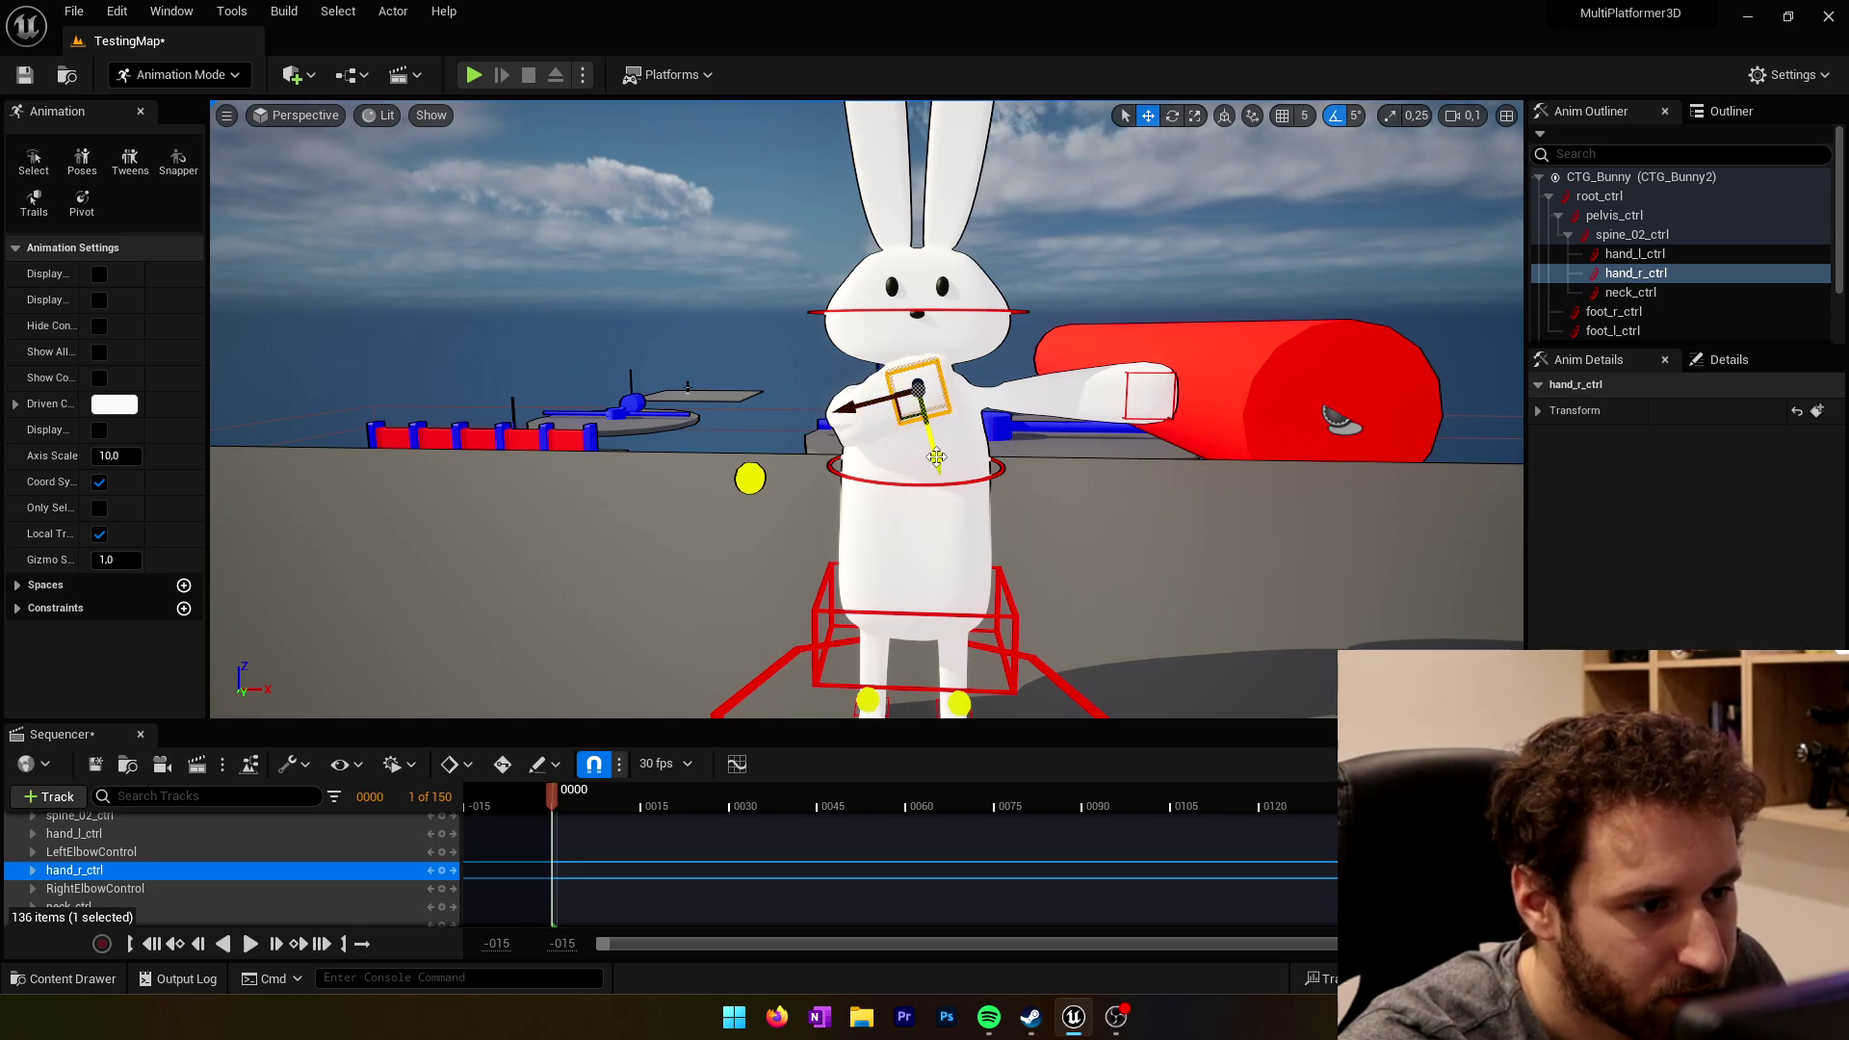
key("d")
right_click_drag(952, 458, 674, 458)
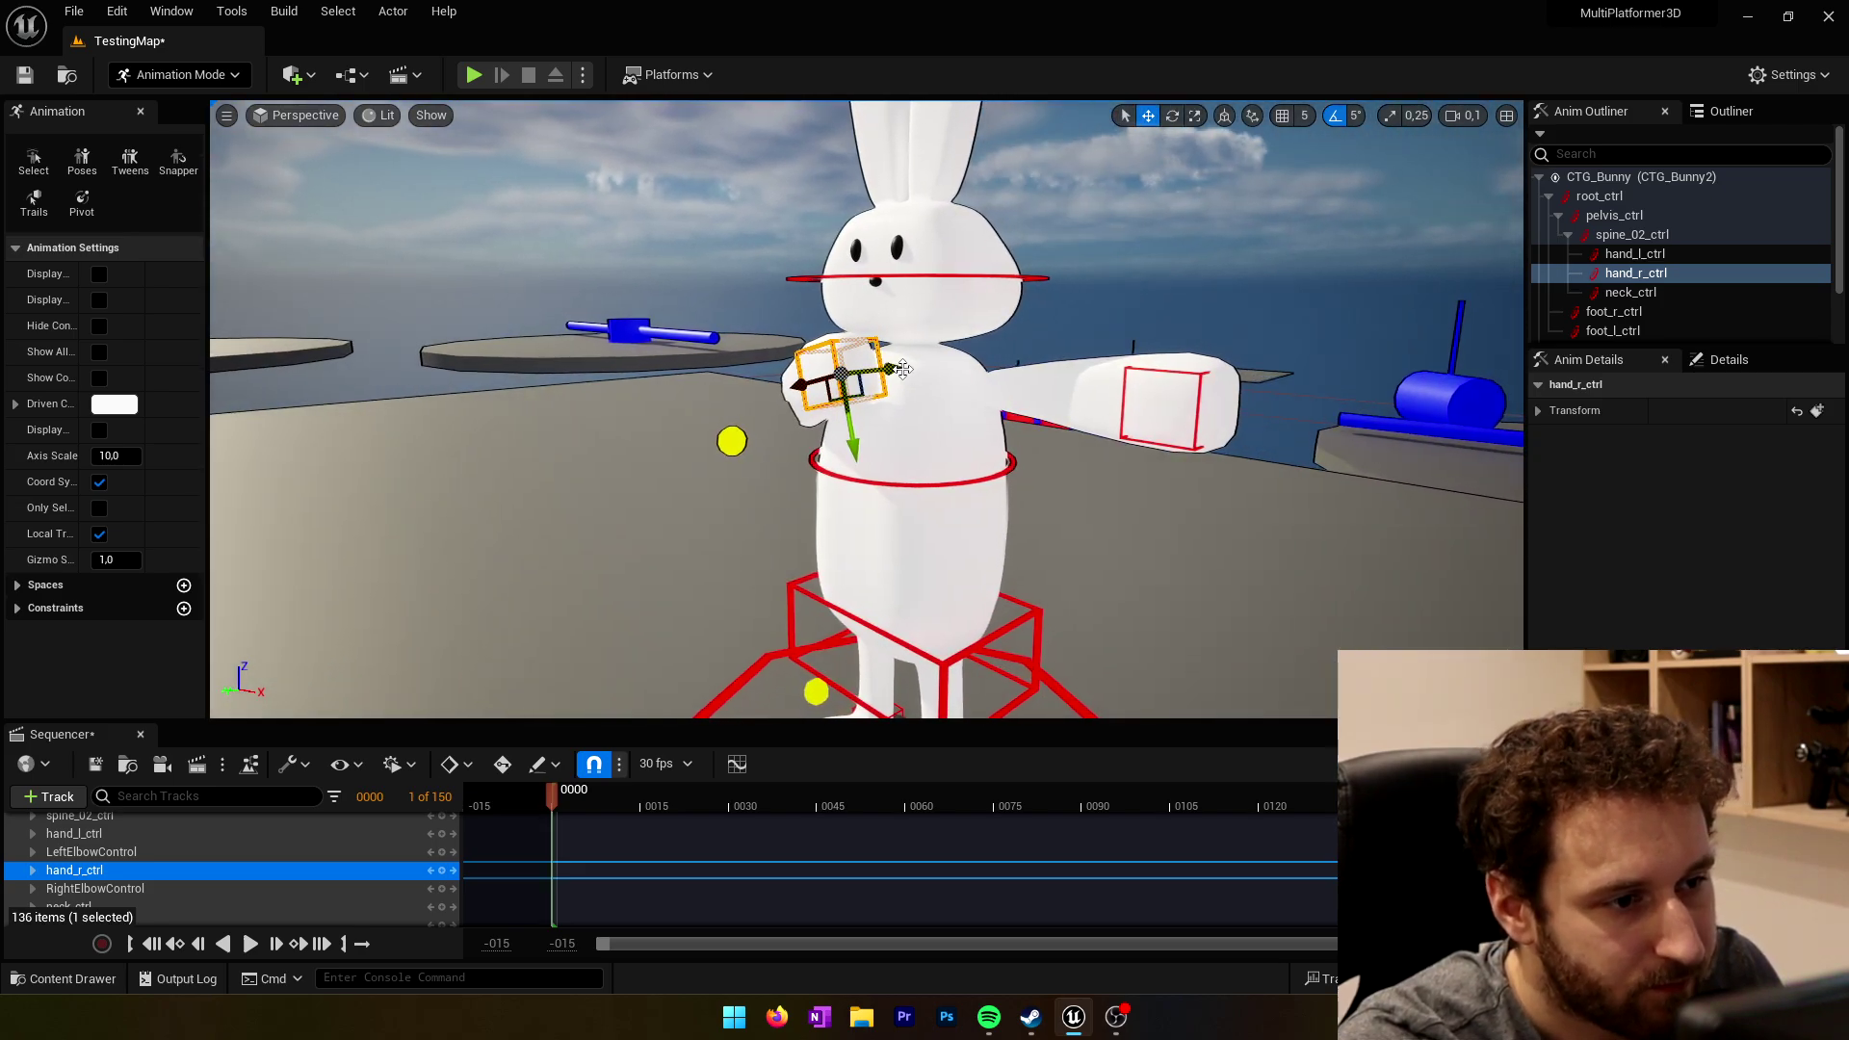
right_click_drag(909, 367, 929, 417)
key("s")
Step: Rotate the left hand control inward and move it across the chest in front of the right arm
left_click(1096, 334)
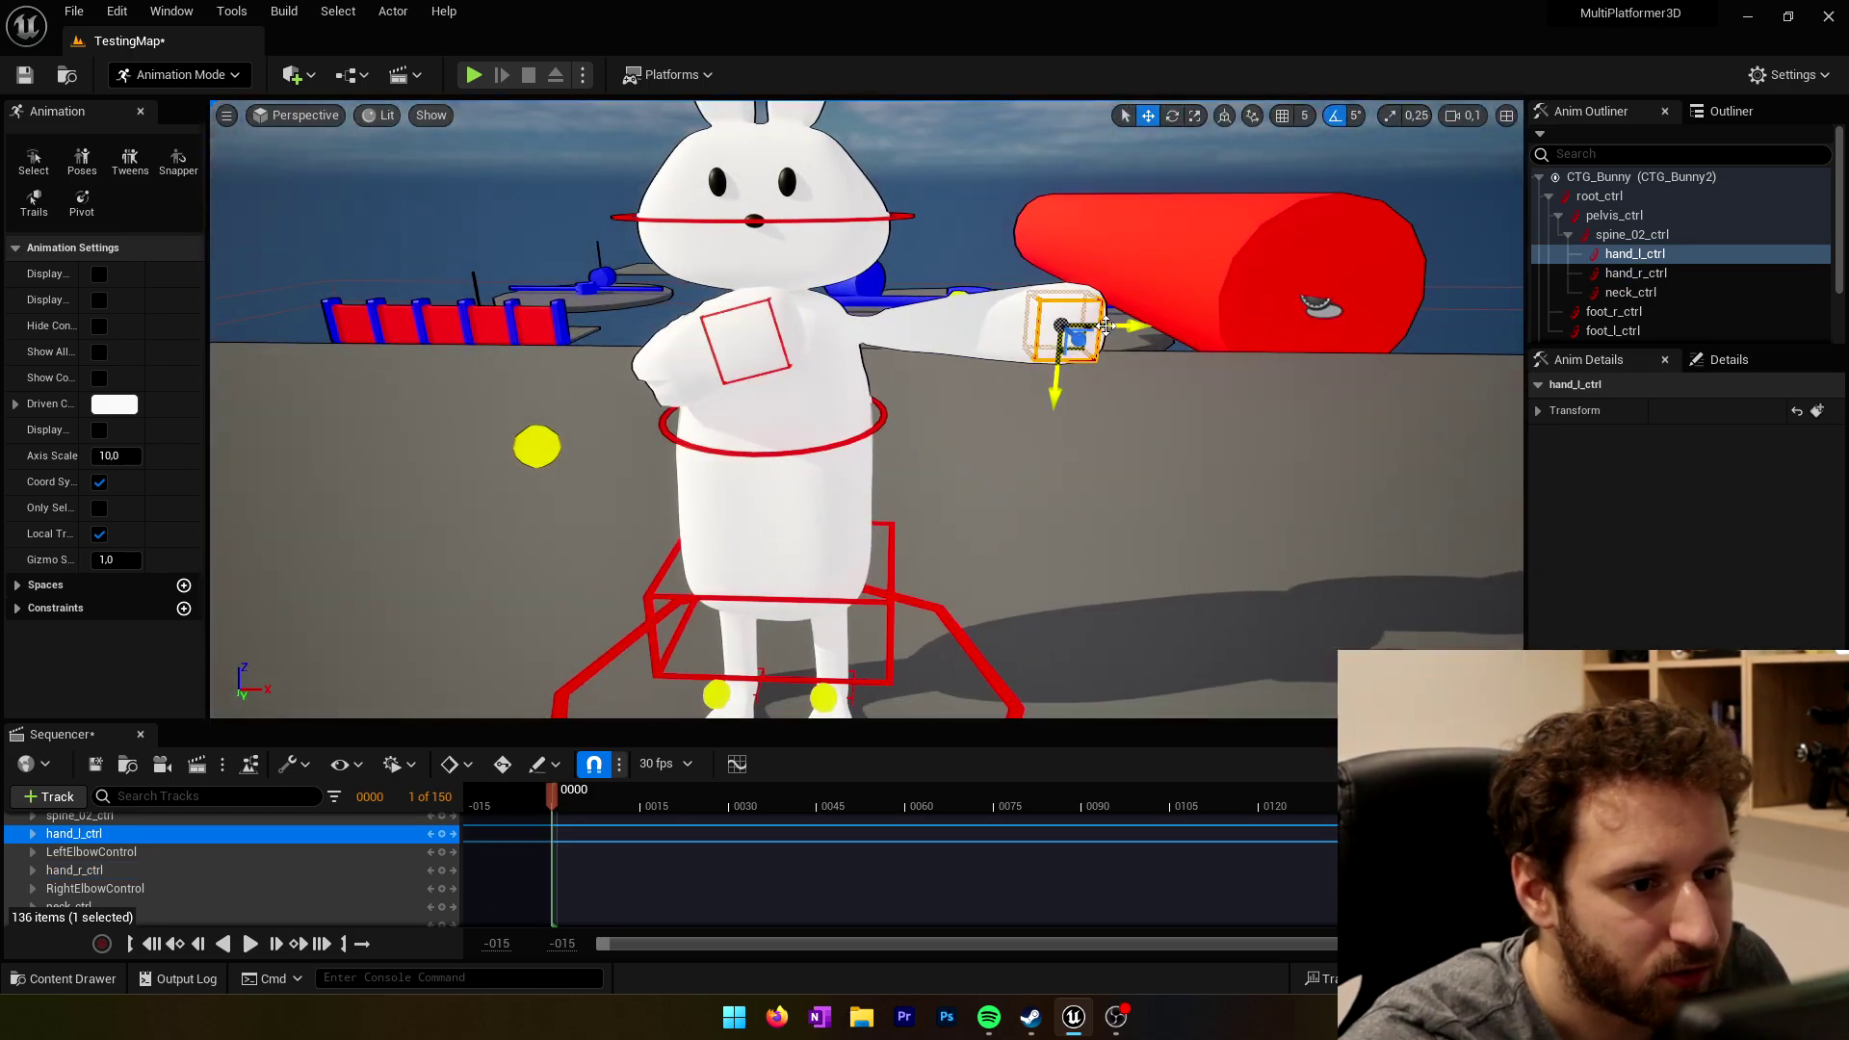
left_click(1172, 115)
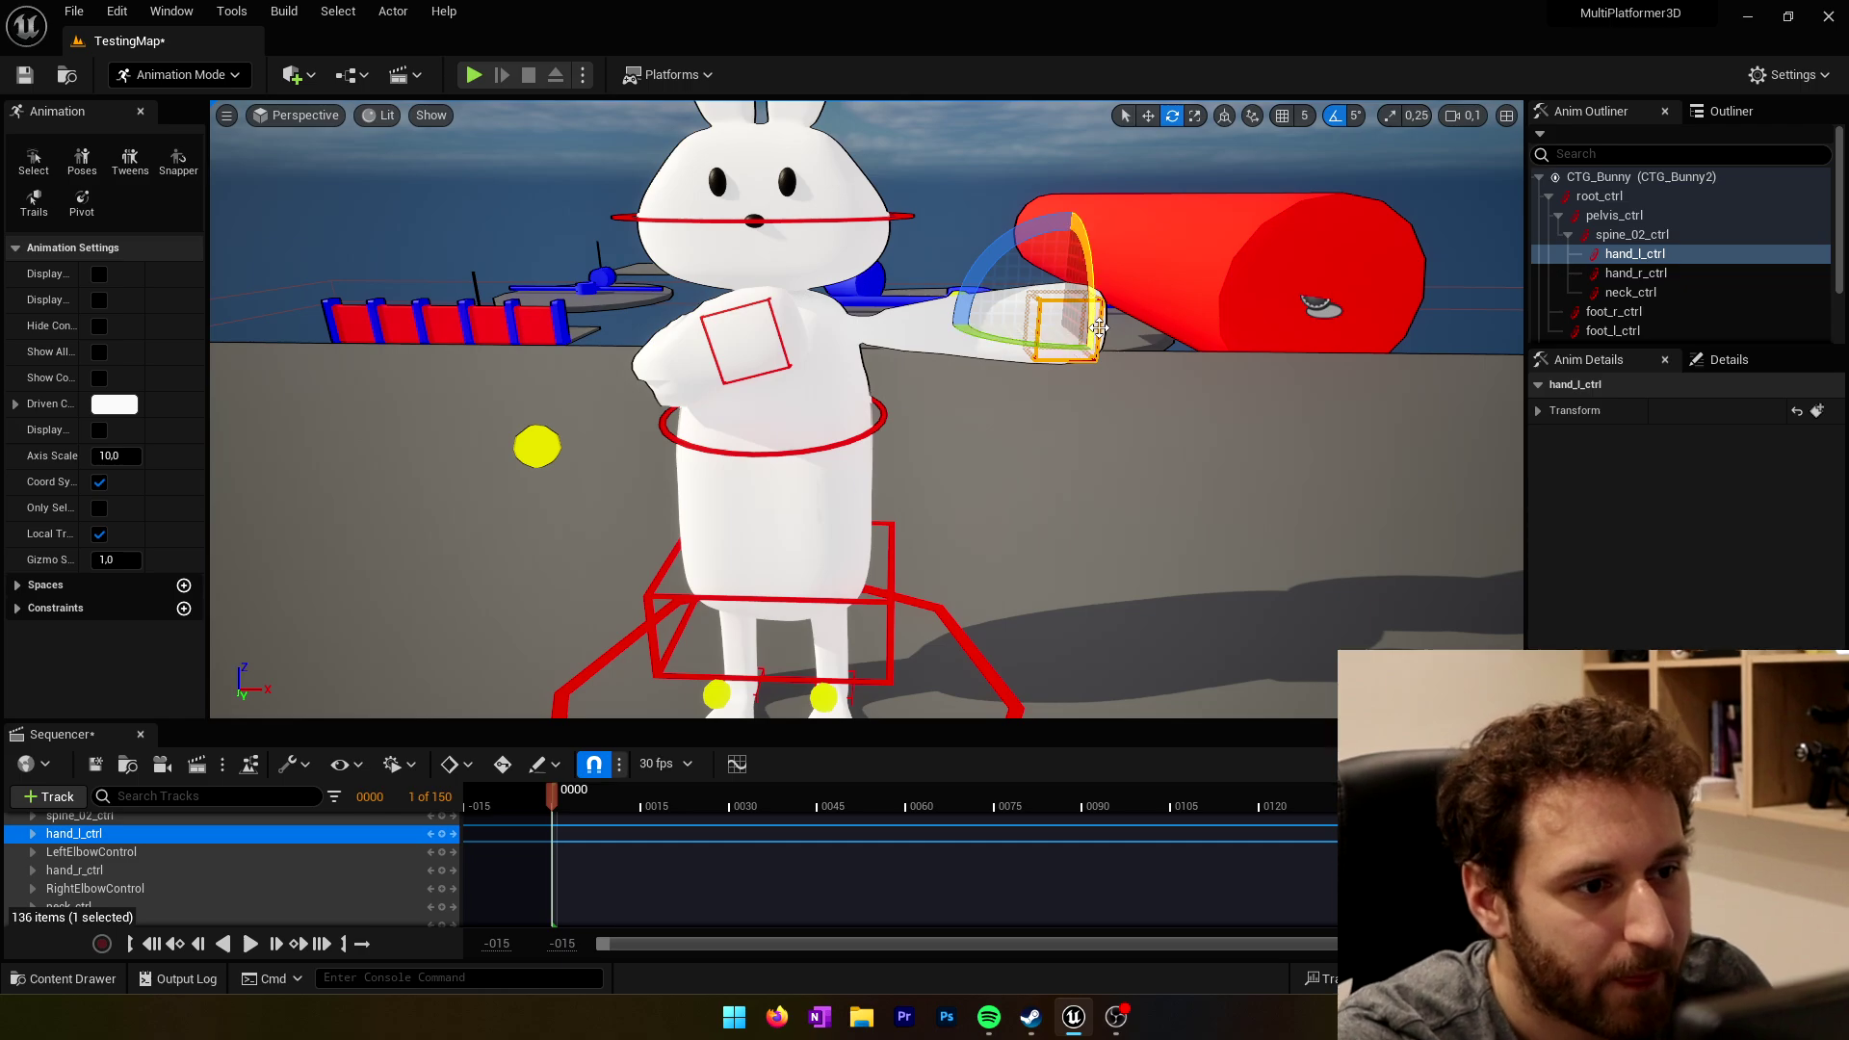
left_click_drag(1083, 284, 948, 326)
left_click(1150, 115)
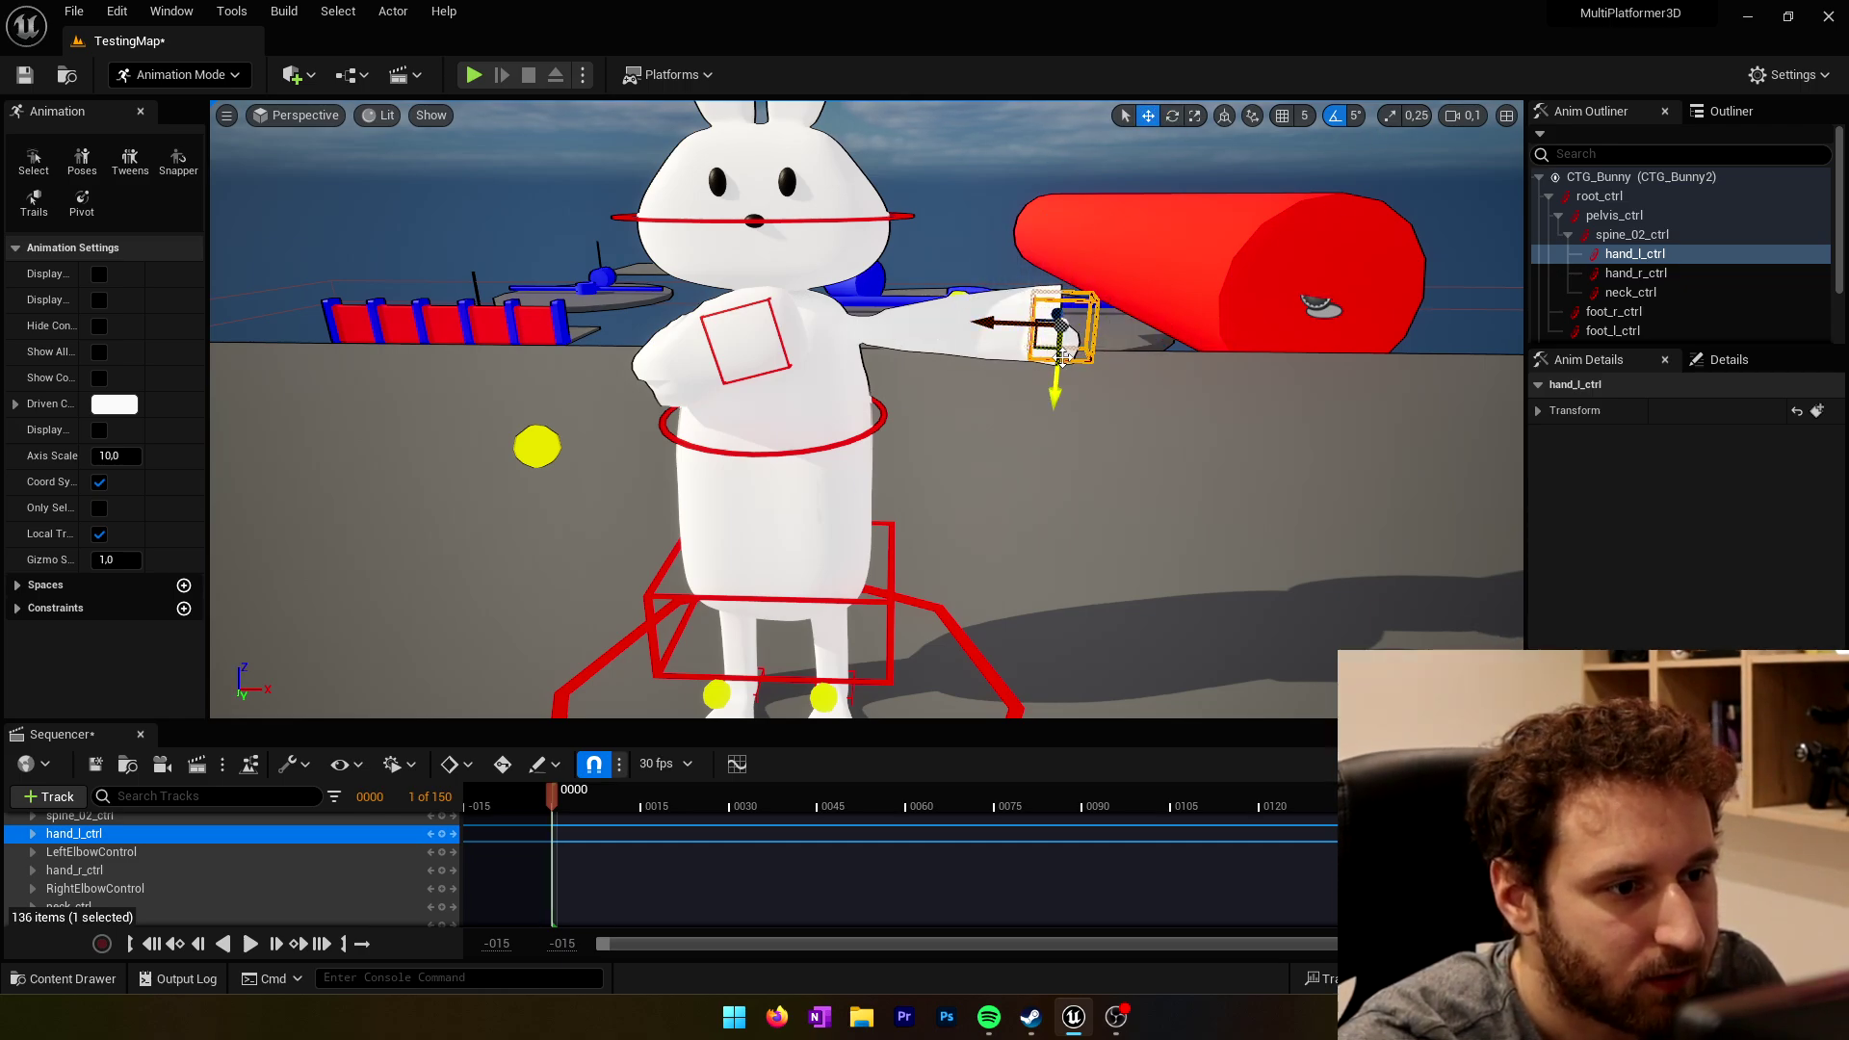
left_click_drag(1058, 314, 747, 385)
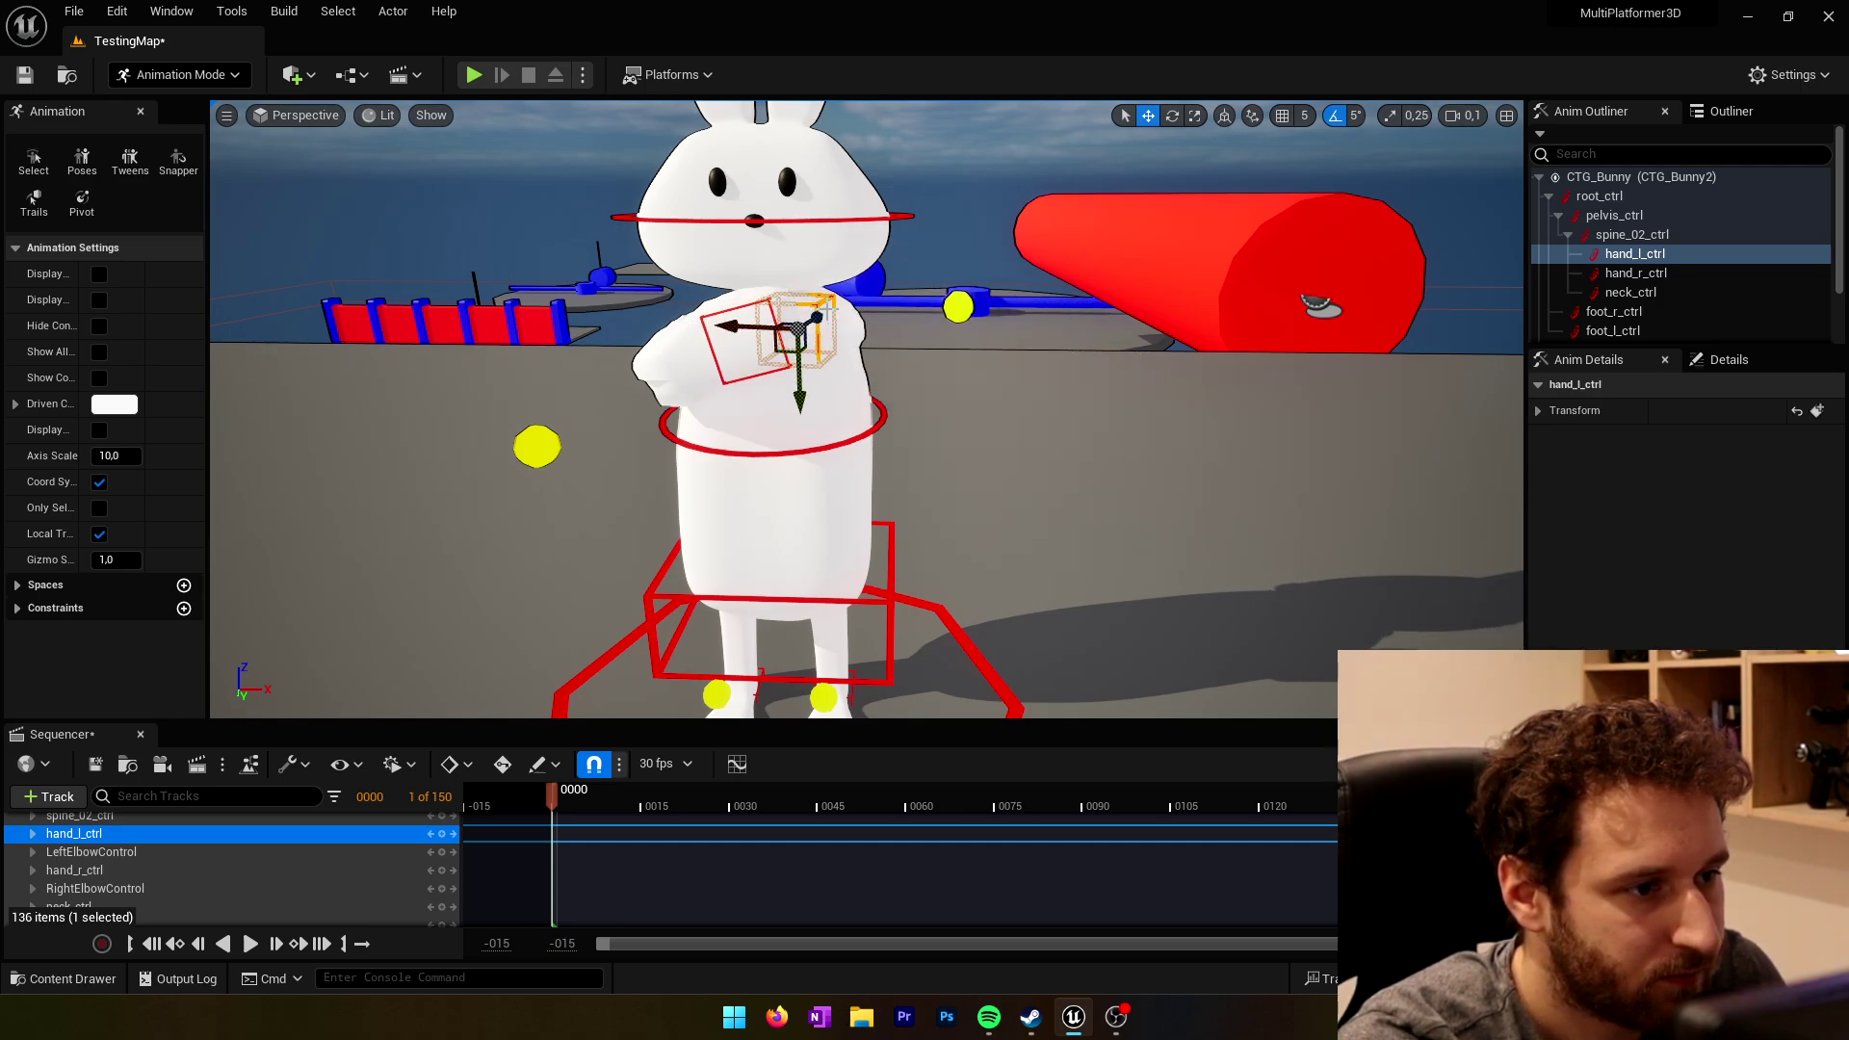
left_click_drag(826, 309, 864, 329)
right_click_drag(864, 331, 925, 328)
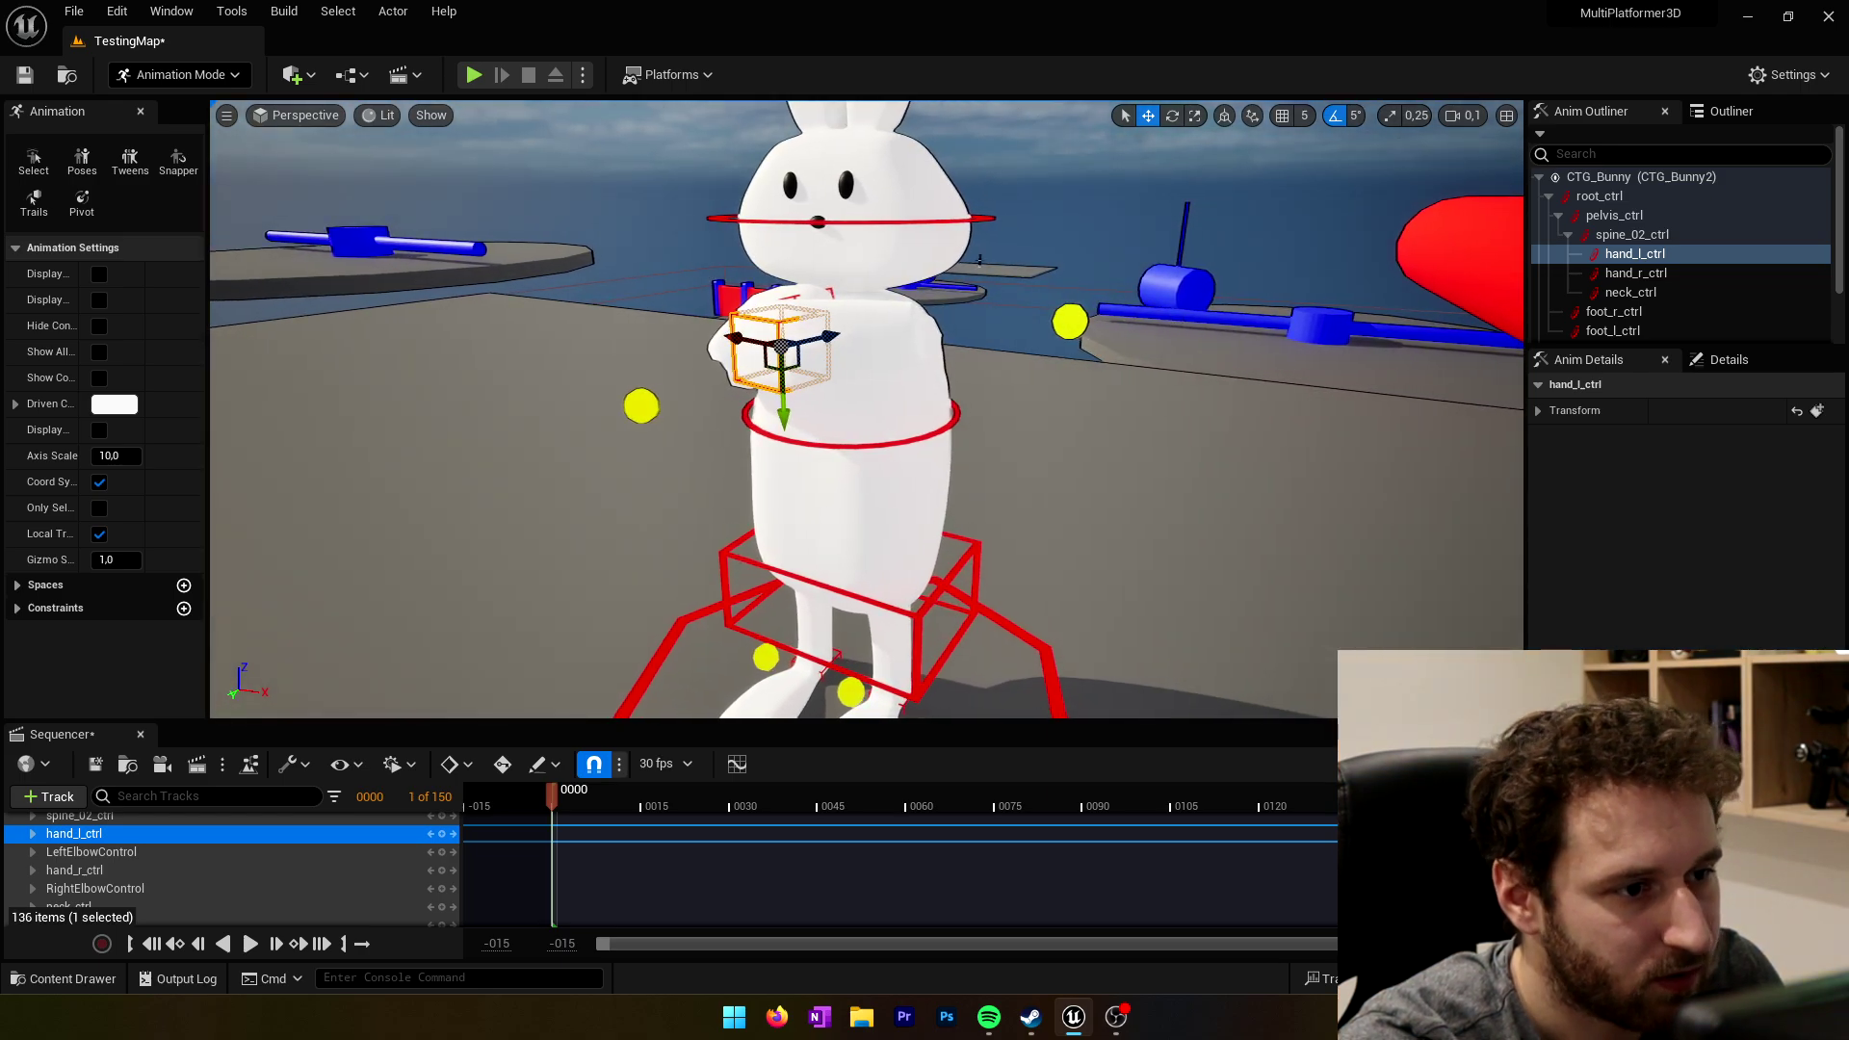
Step: Bring the left elbow control down to waist height, closer to the body, and adjust its depth
left_click(1067, 342)
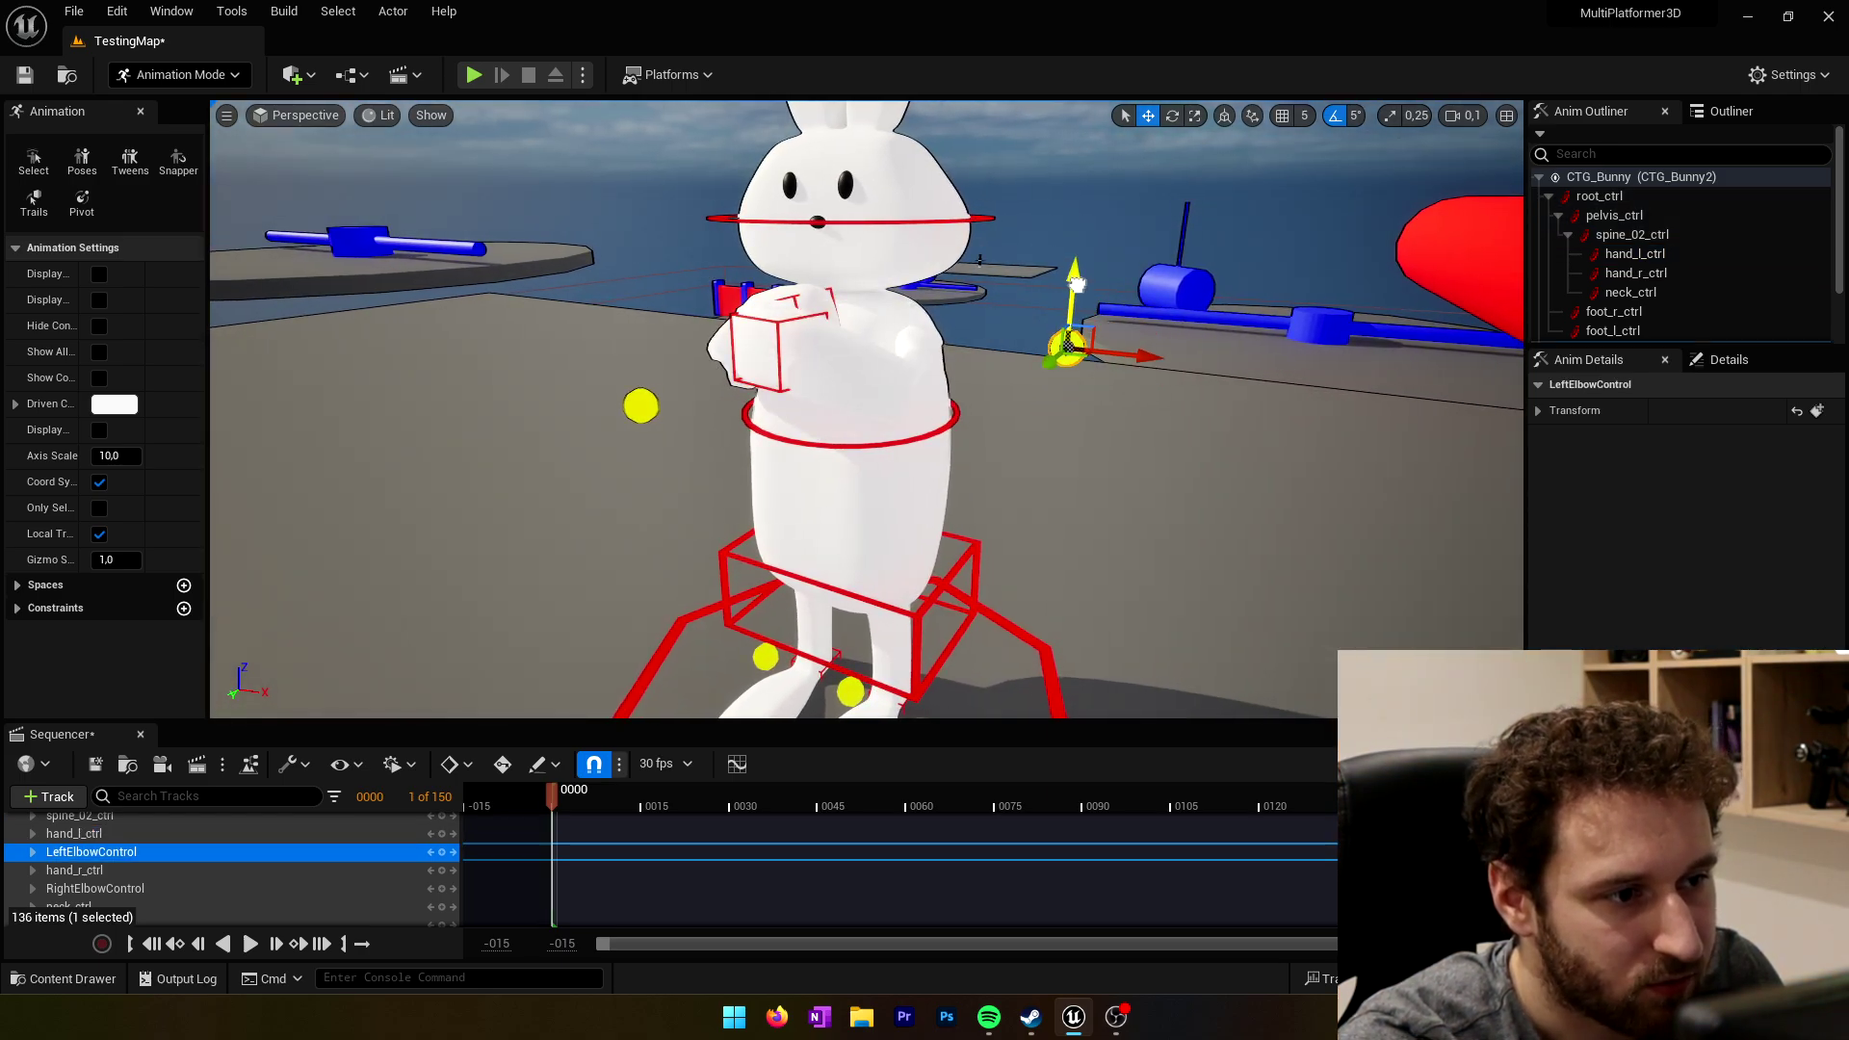
left_click_drag(1065, 349, 914, 473)
right_click_drag(914, 473, 803, 416)
left_click_drag(680, 406, 771, 402)
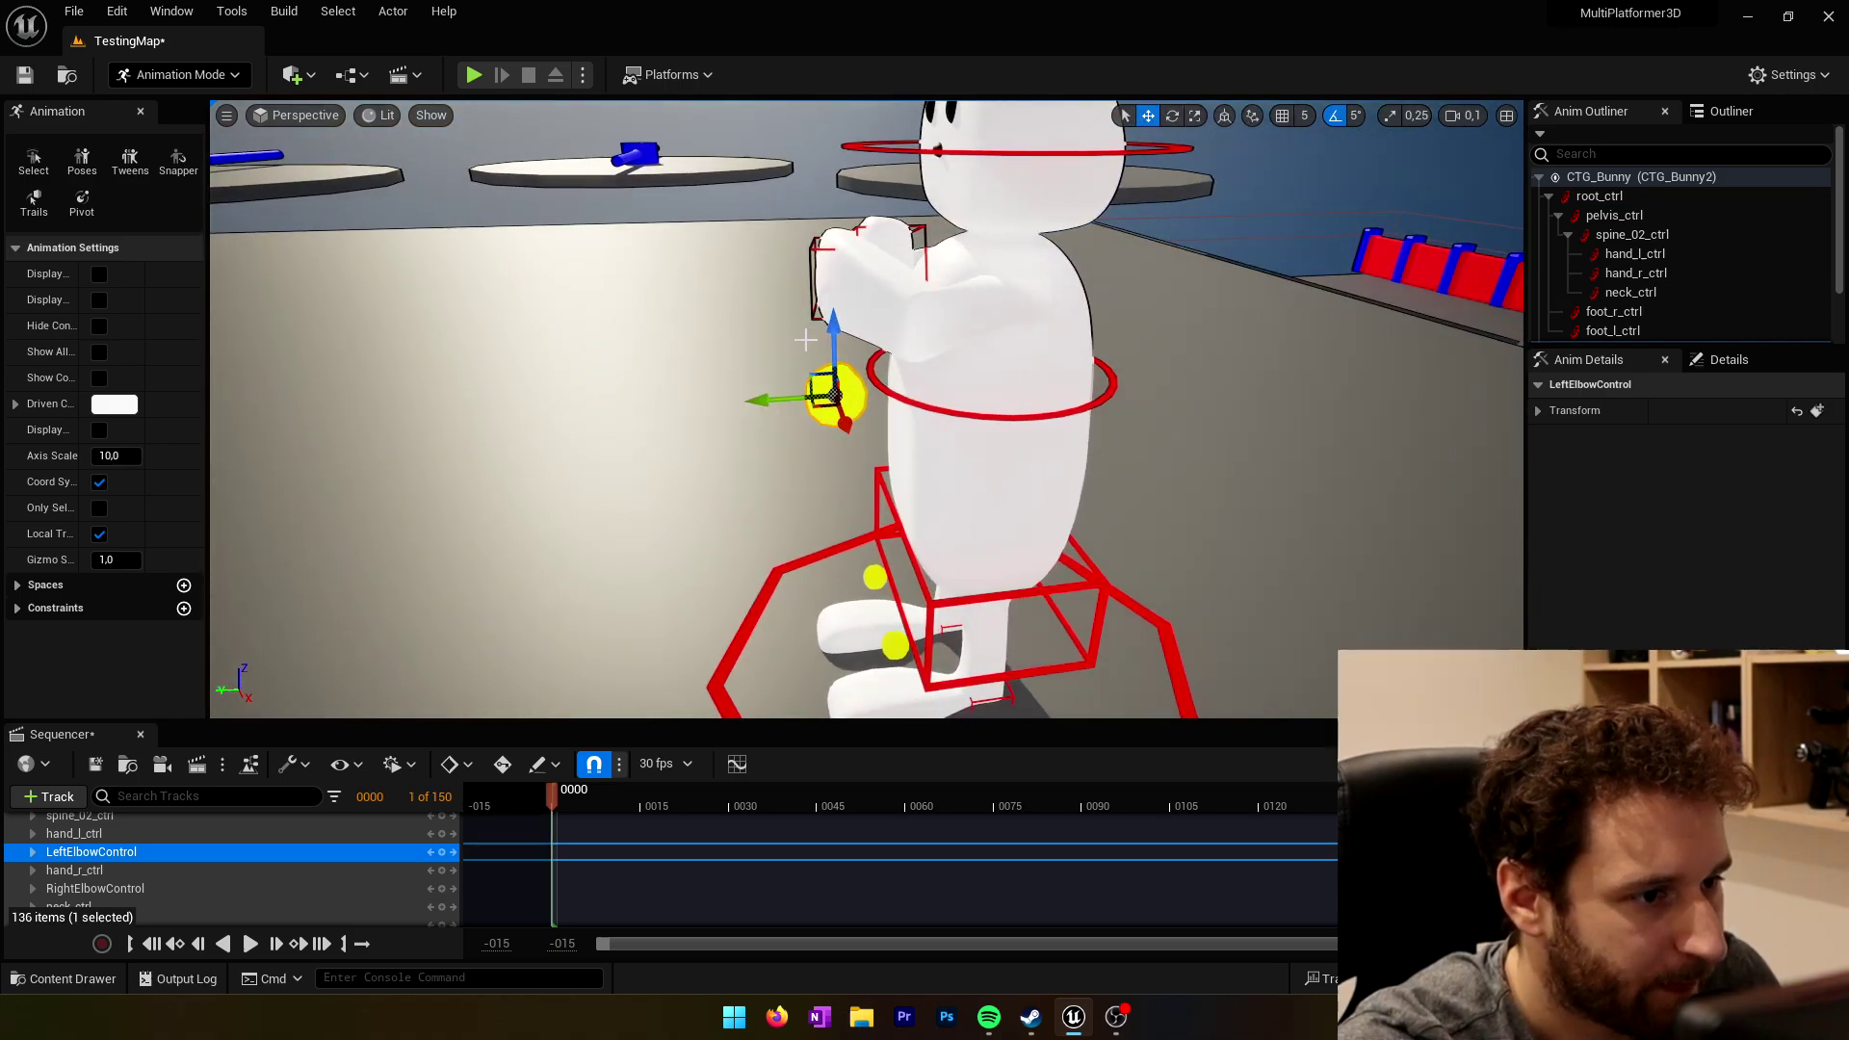
left_click_drag(841, 333, 846, 370)
right_click_drag(847, 370, 973, 332)
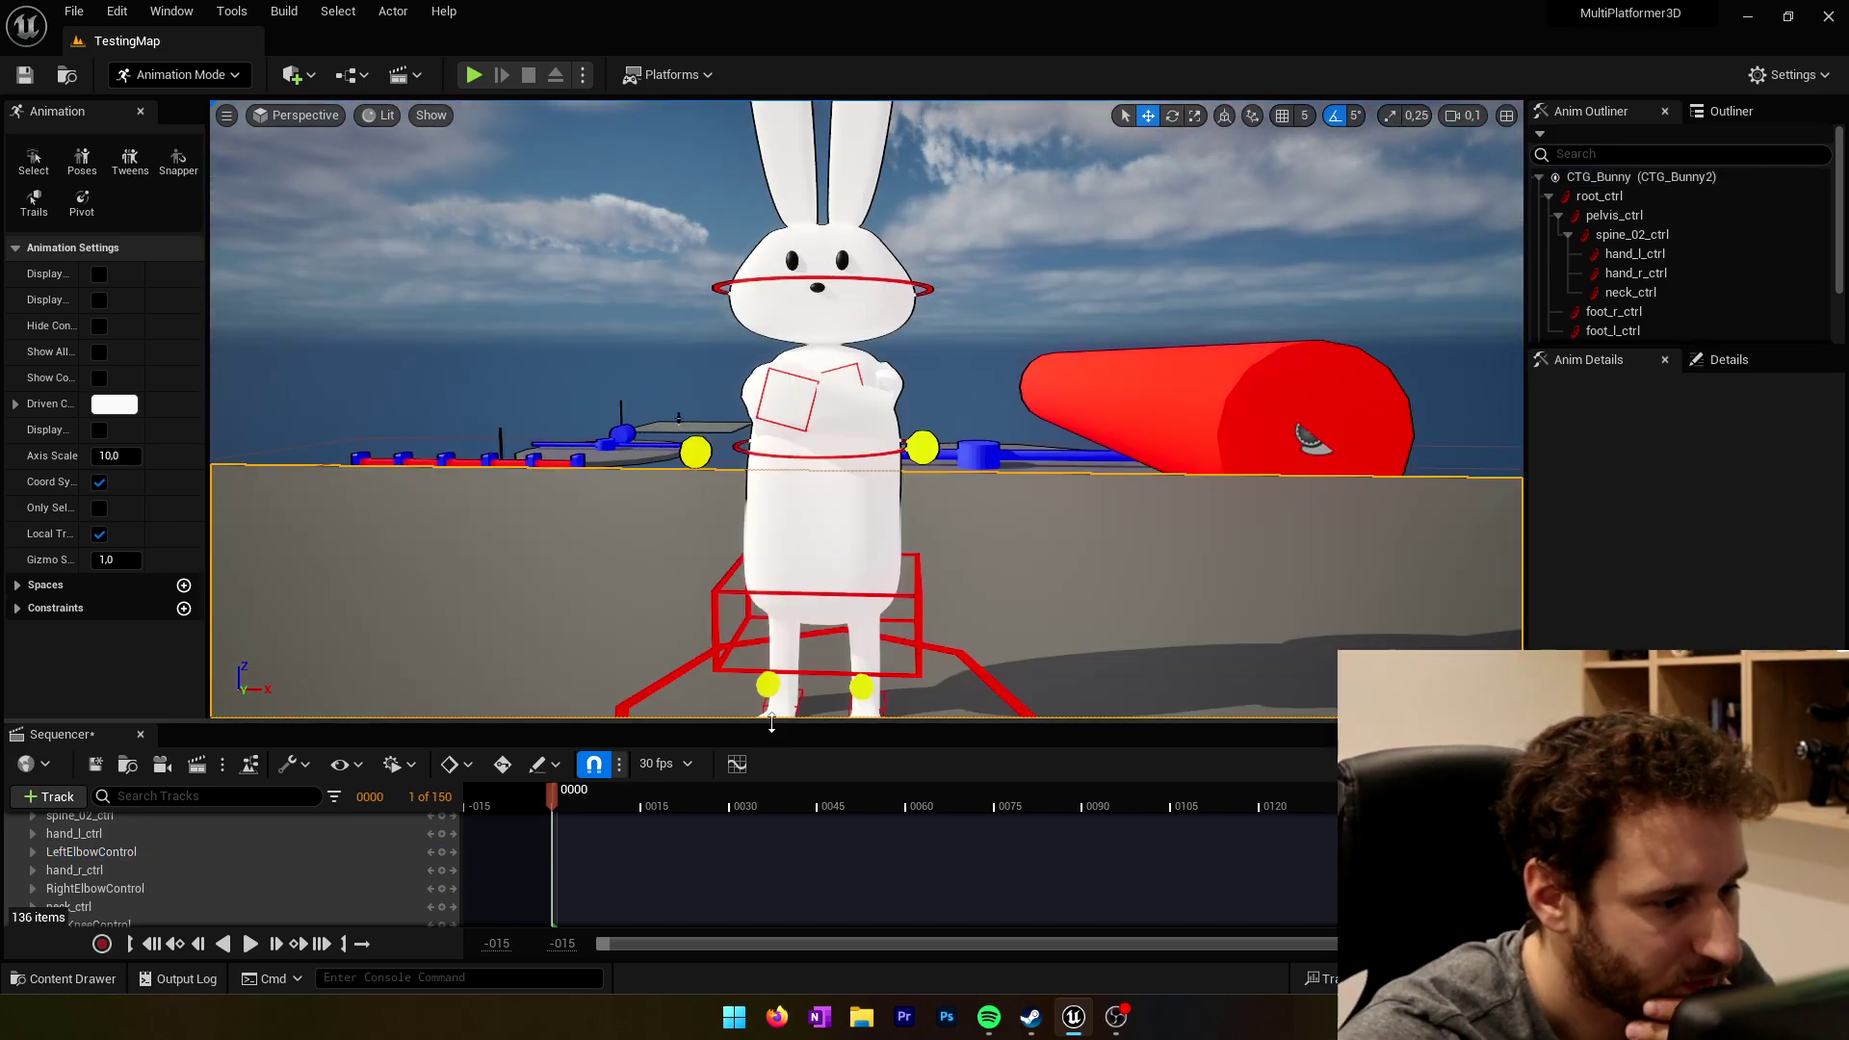
Step: Enlarge the Sequencer area and key all CTG_Bunny controls at frame 0
left_click_drag(764, 724, 765, 531)
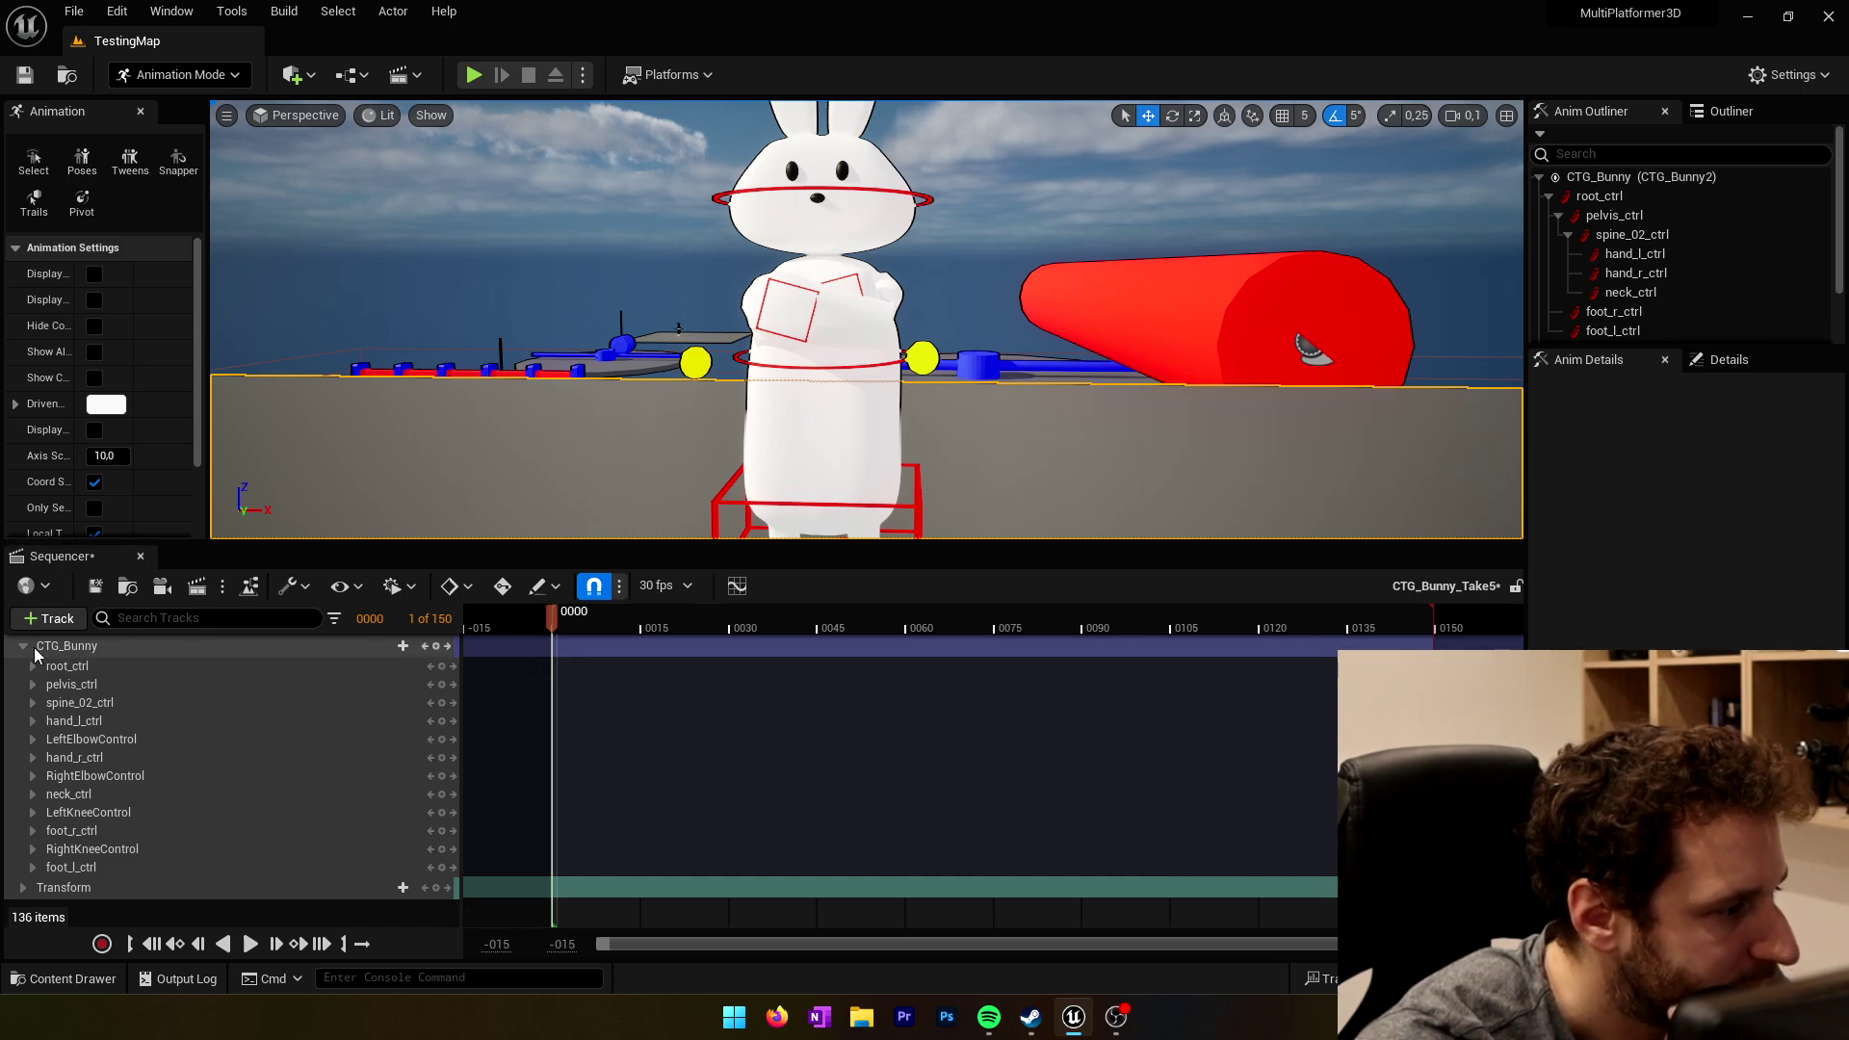
scroll(54, 664, "up", 1)
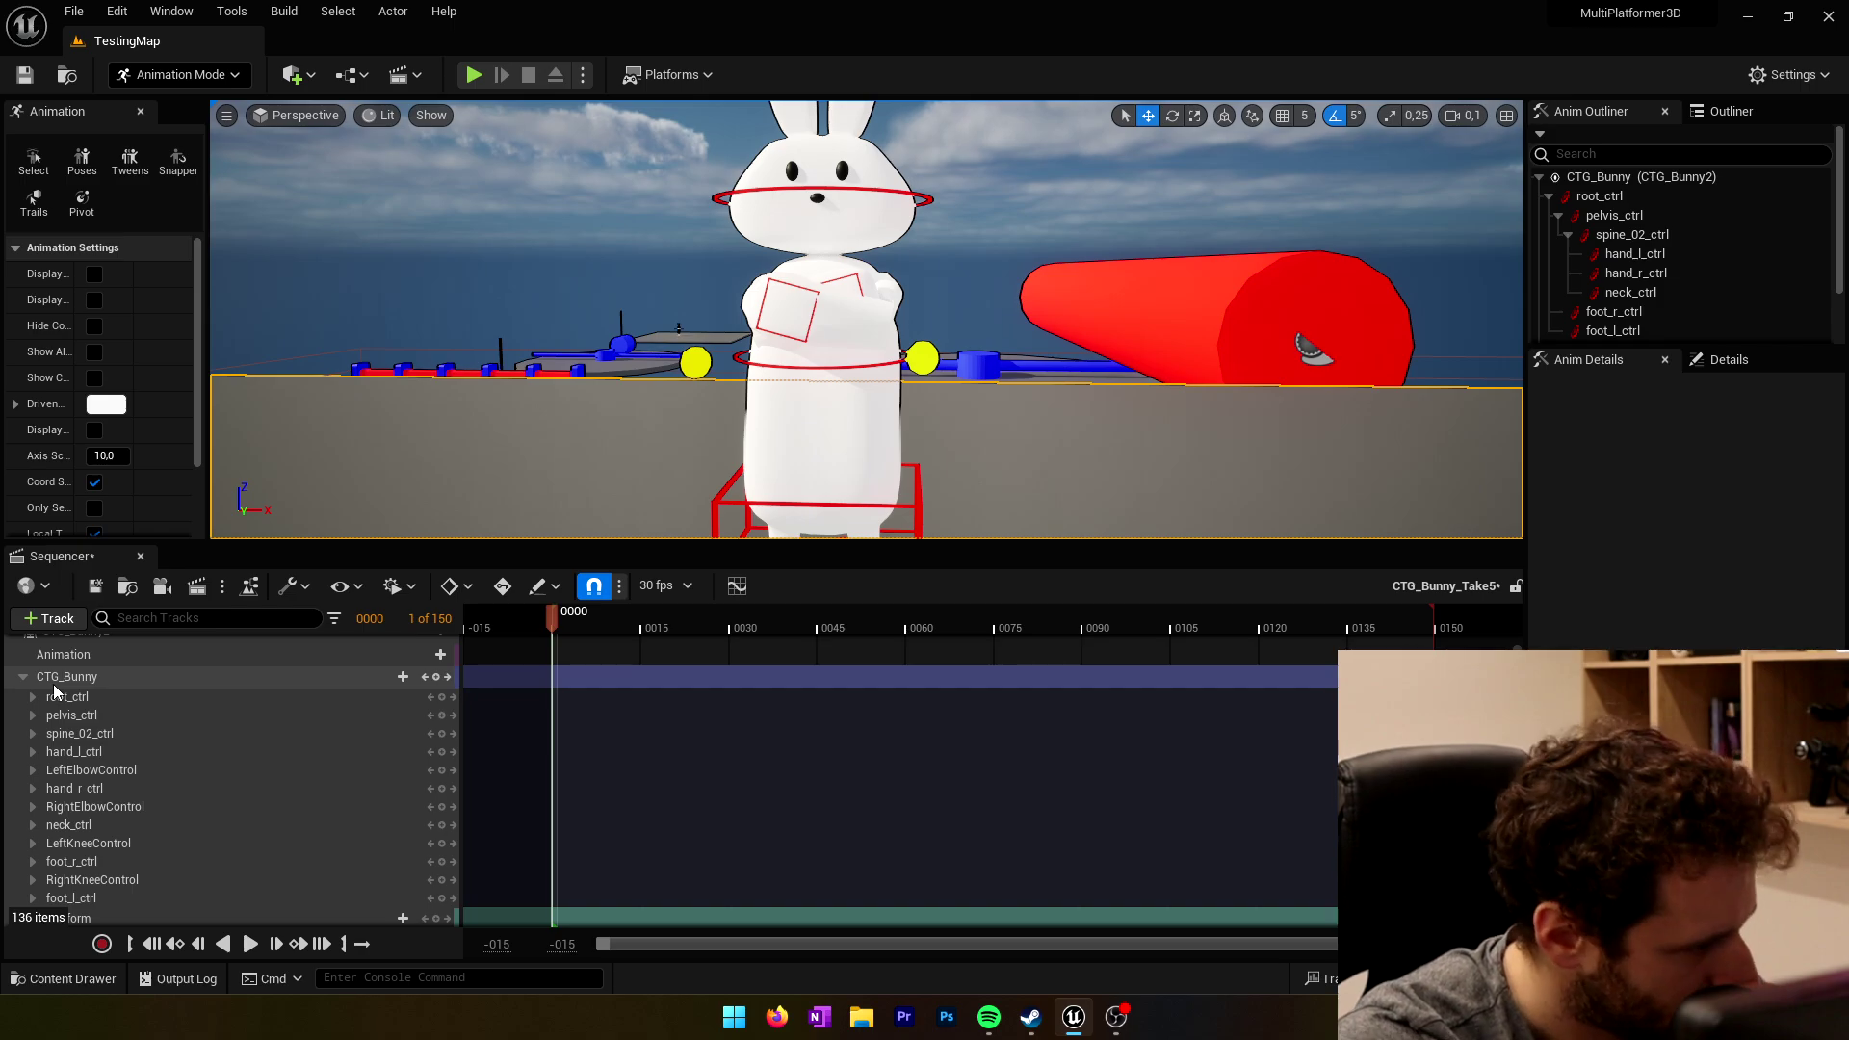
left_click(436, 678)
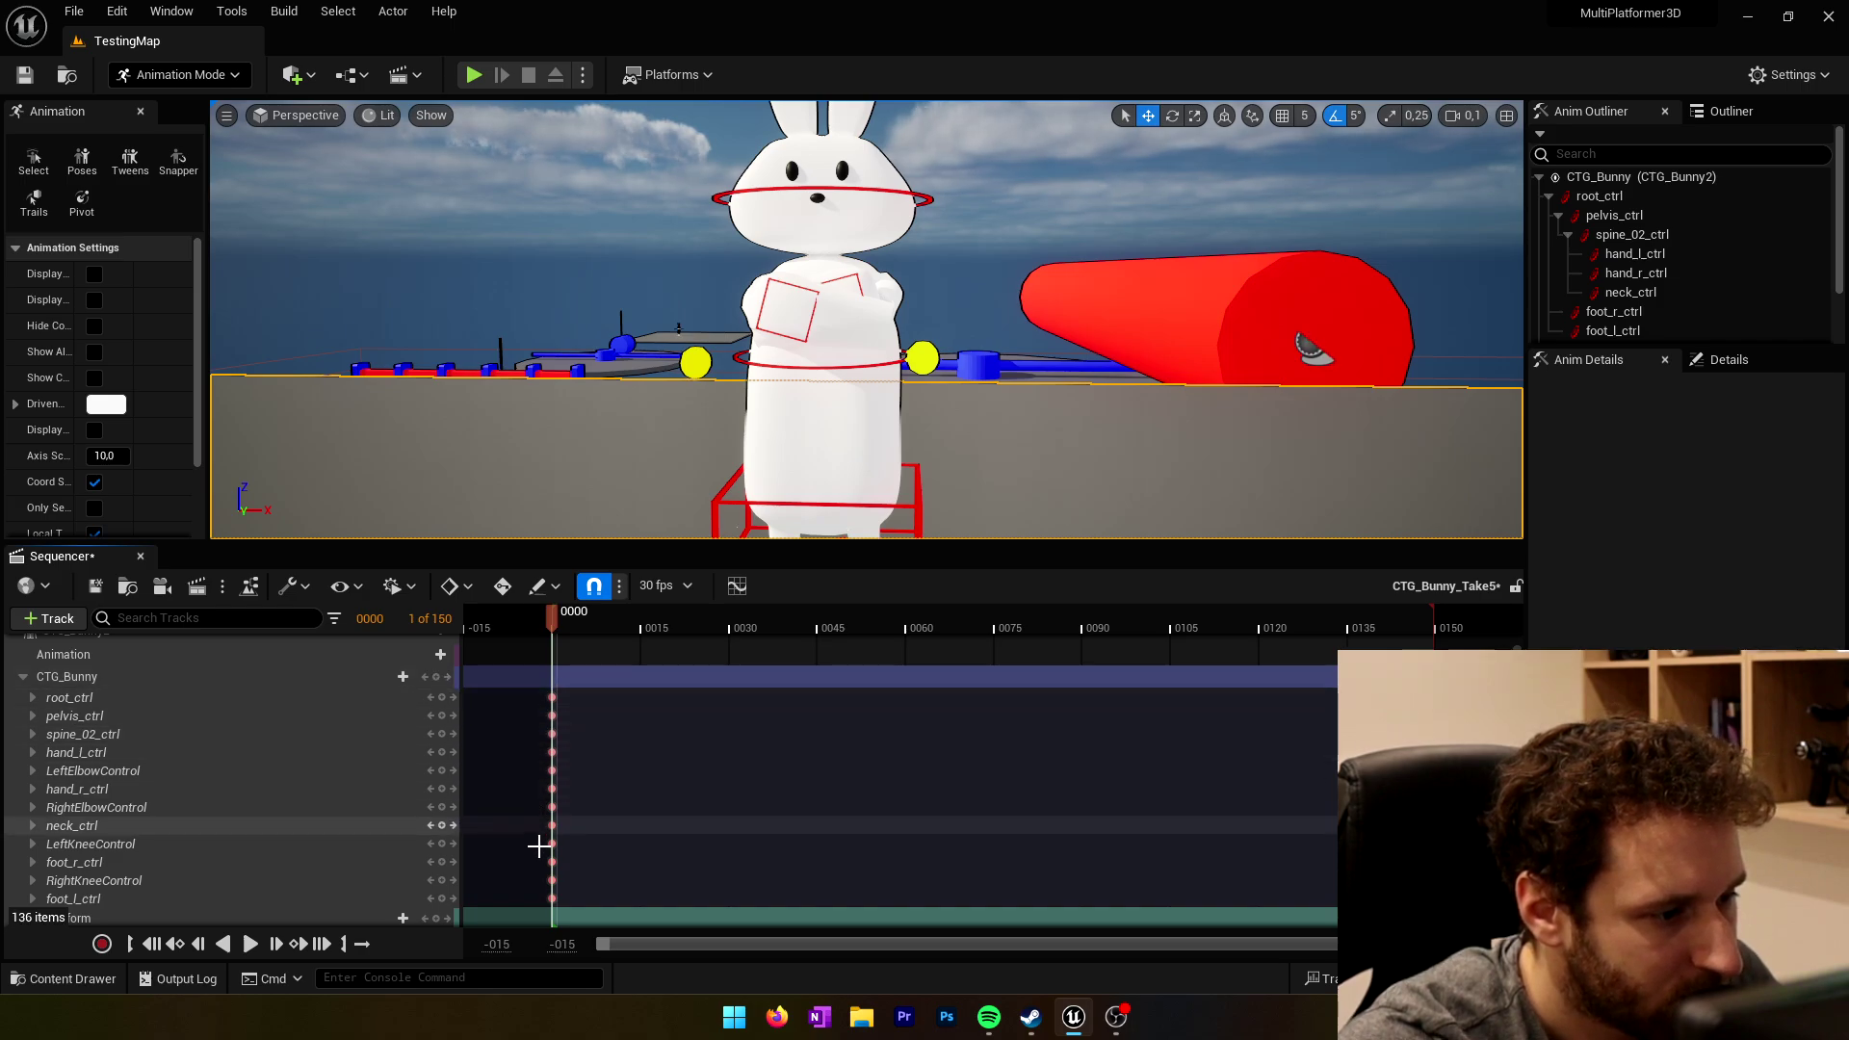
Step: At frame 10, move the left hand control slightly forward, away from the chest
left_click_drag(551, 621, 615, 626)
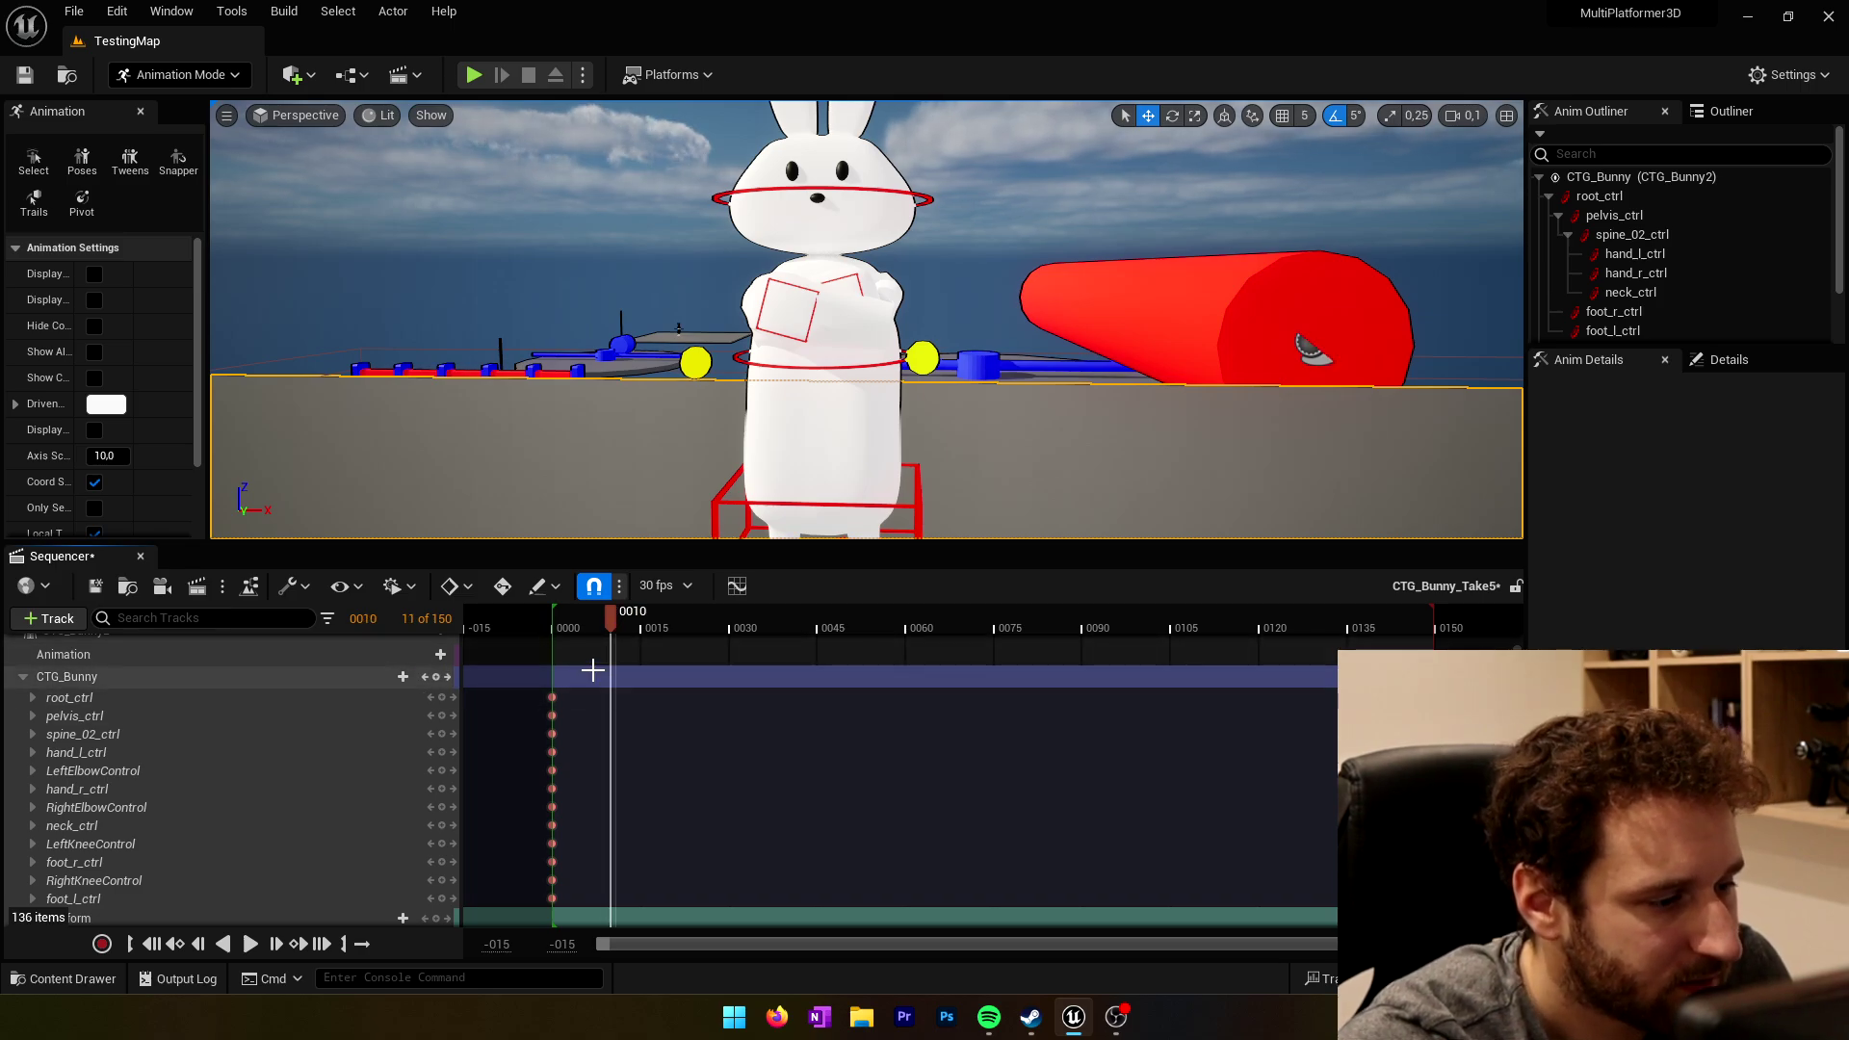
left_click(813, 308)
key("w")
right_click_drag(814, 308, 771, 313)
scroll(921, 315, "down", 1)
left_click_drag(921, 319, 897, 324)
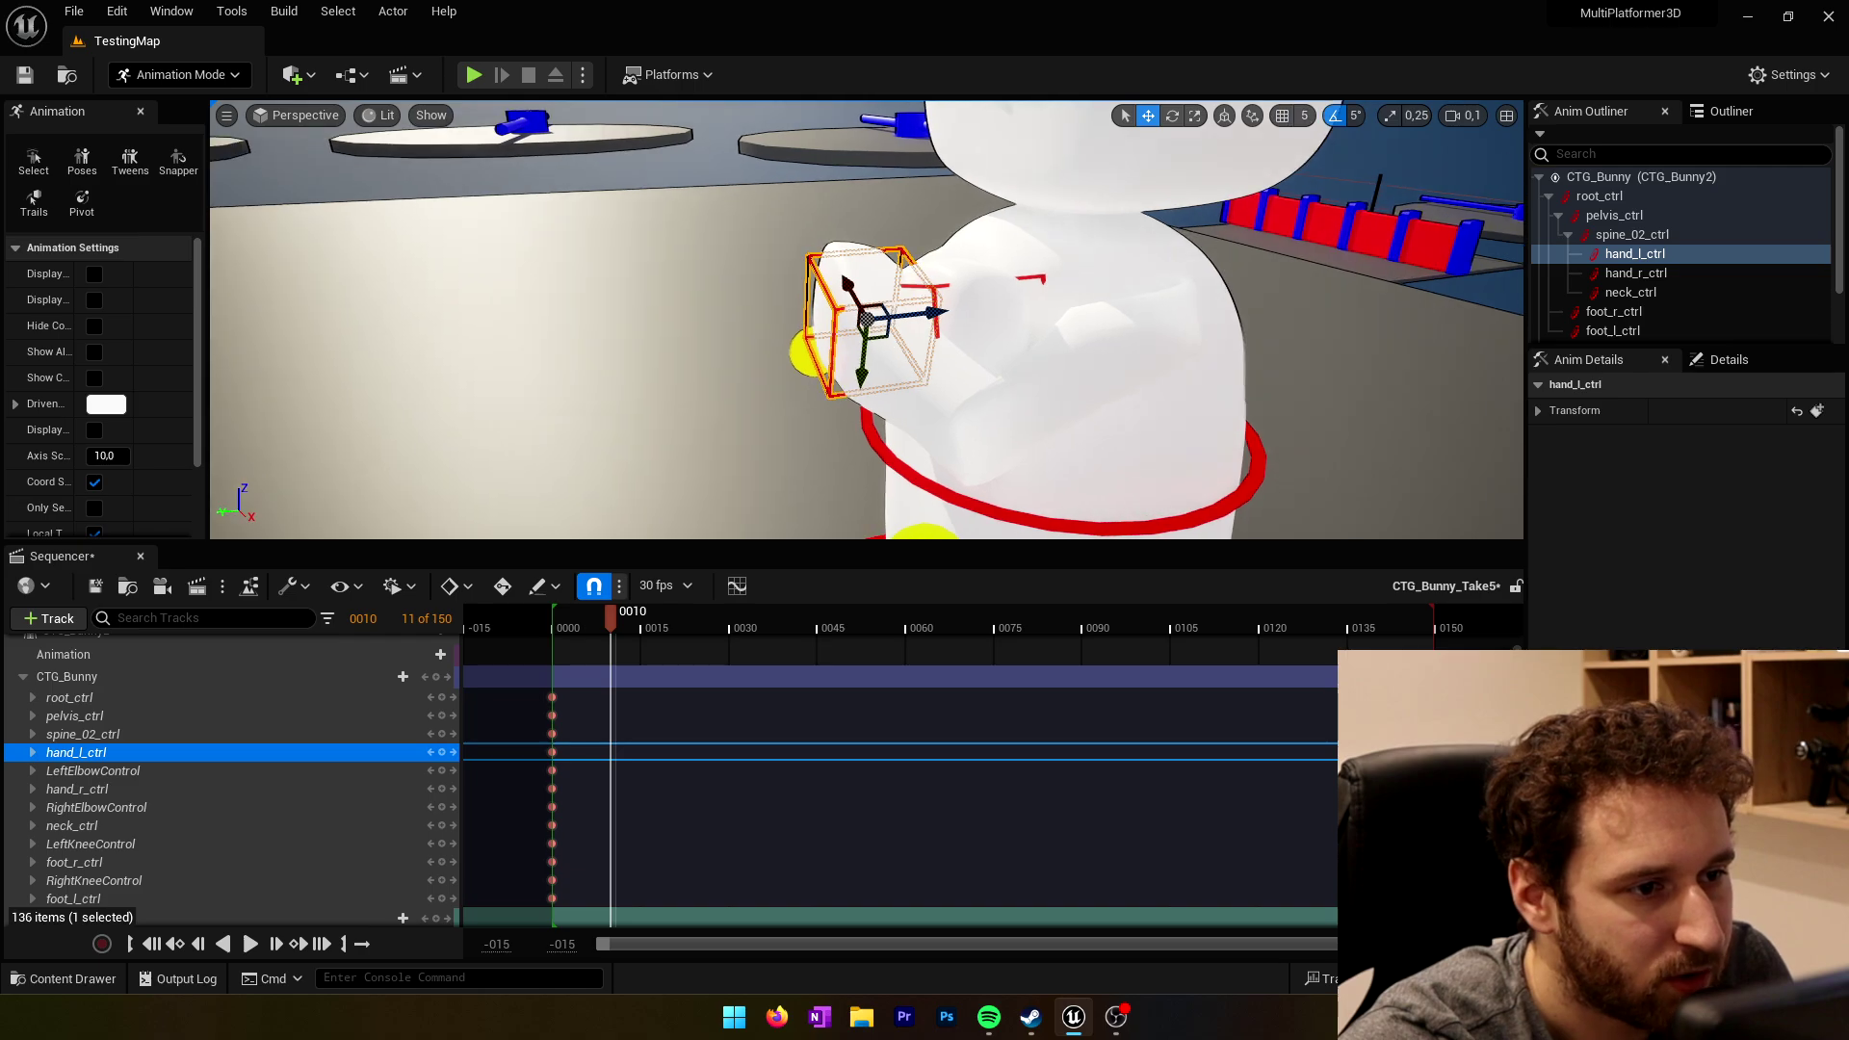
Step: Move the right hand control slightly forward from the chest and key all CTG_Bunny controls at frame 10
left_click(962, 306)
left_click(929, 305)
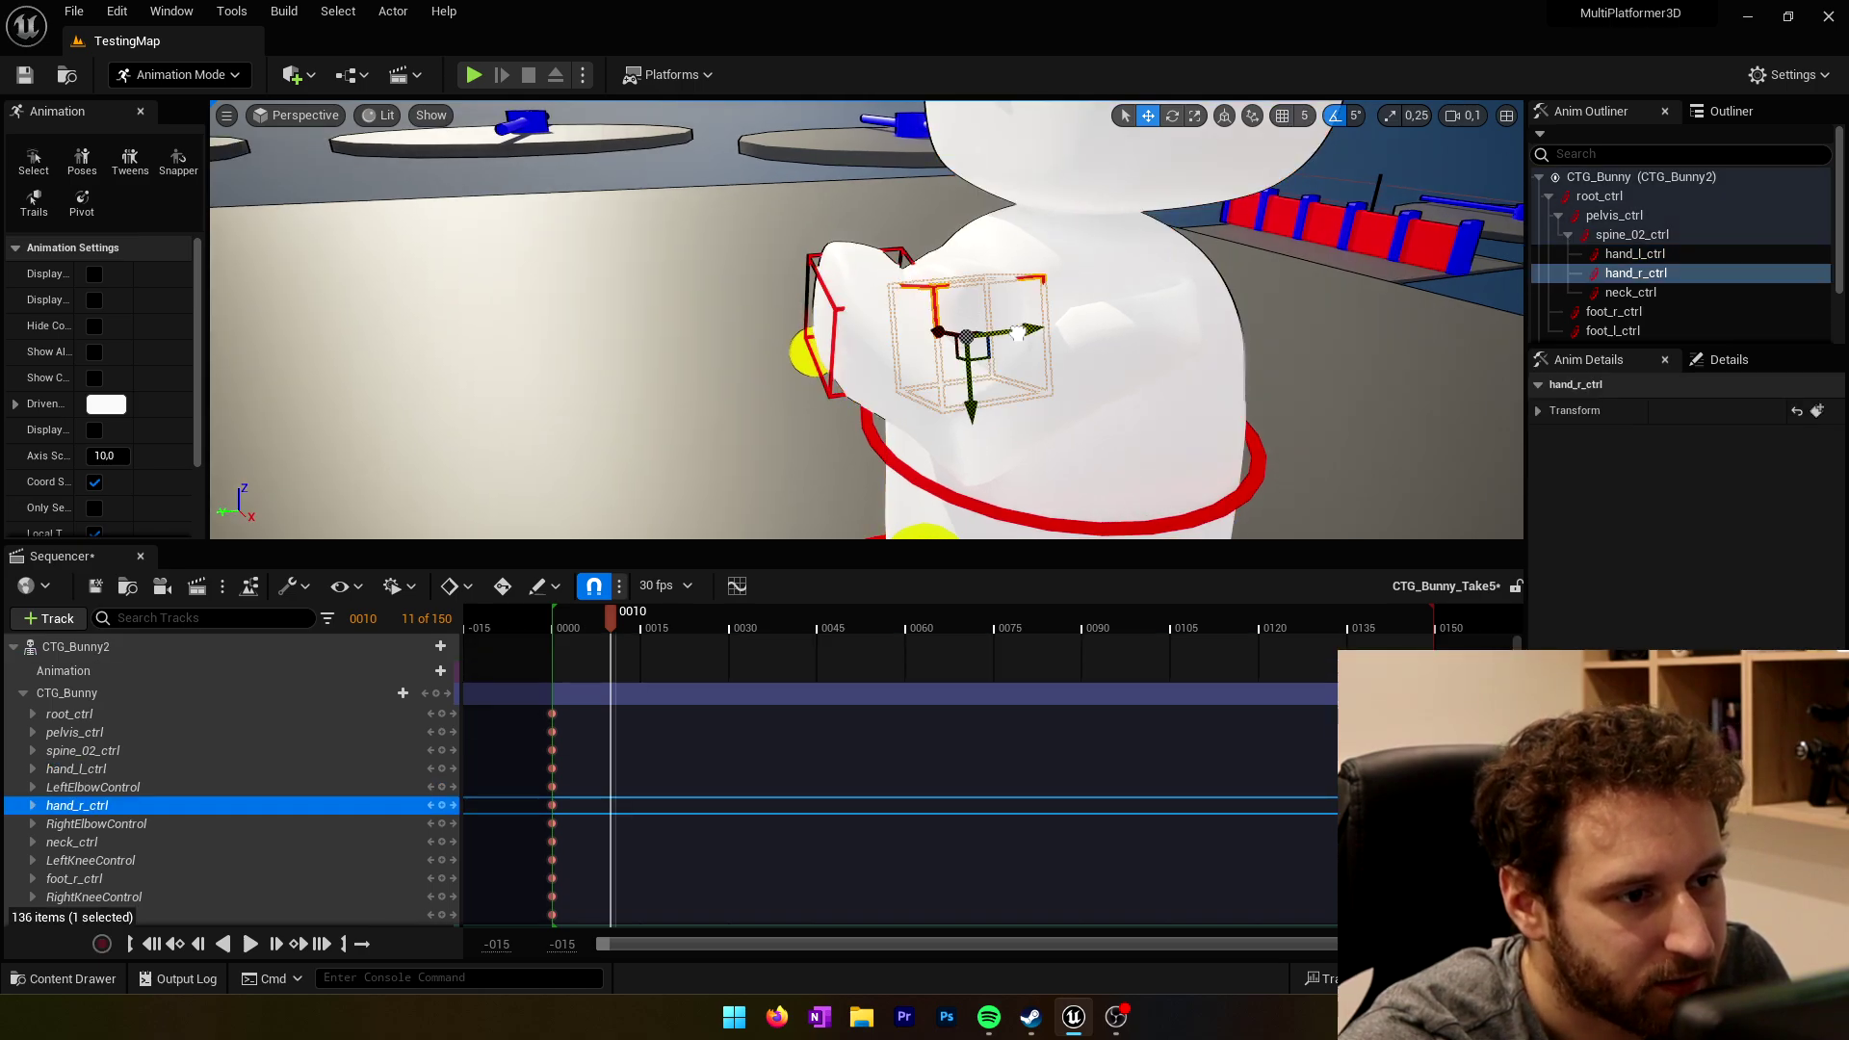
left_click_drag(1017, 331, 986, 334)
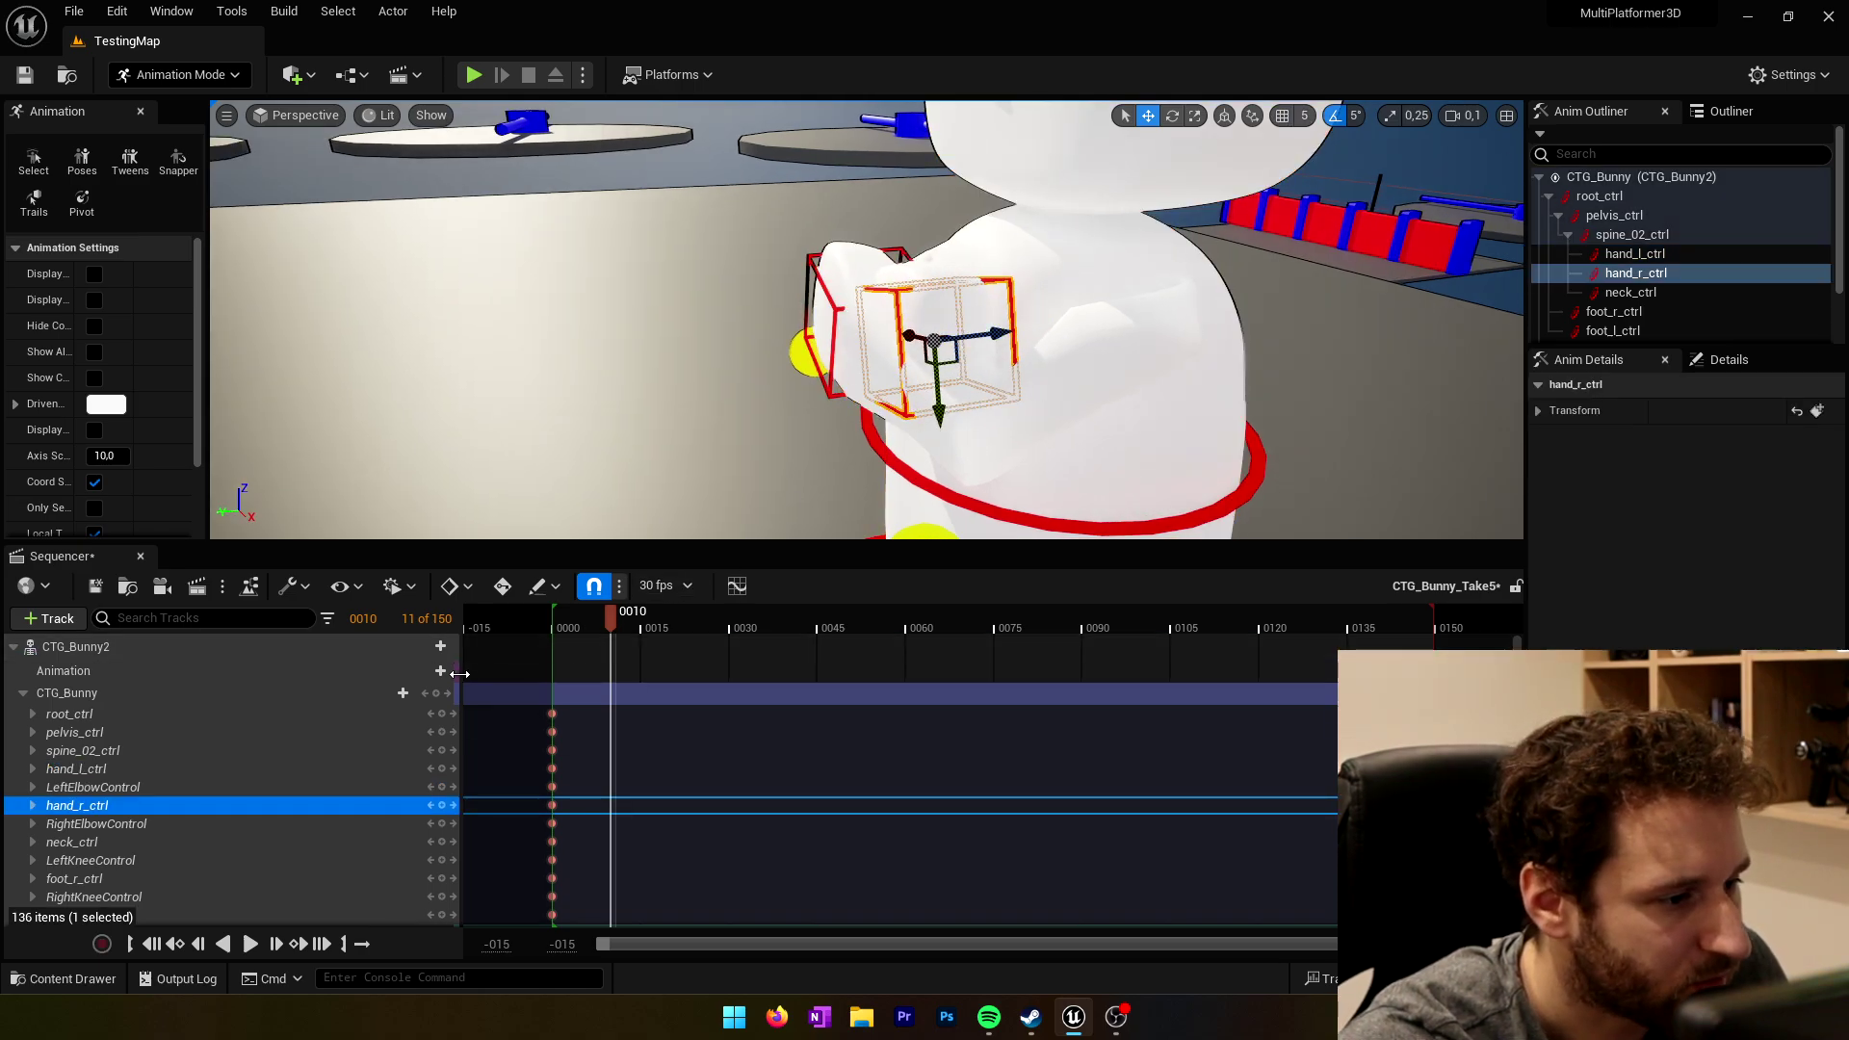
left_click(436, 694)
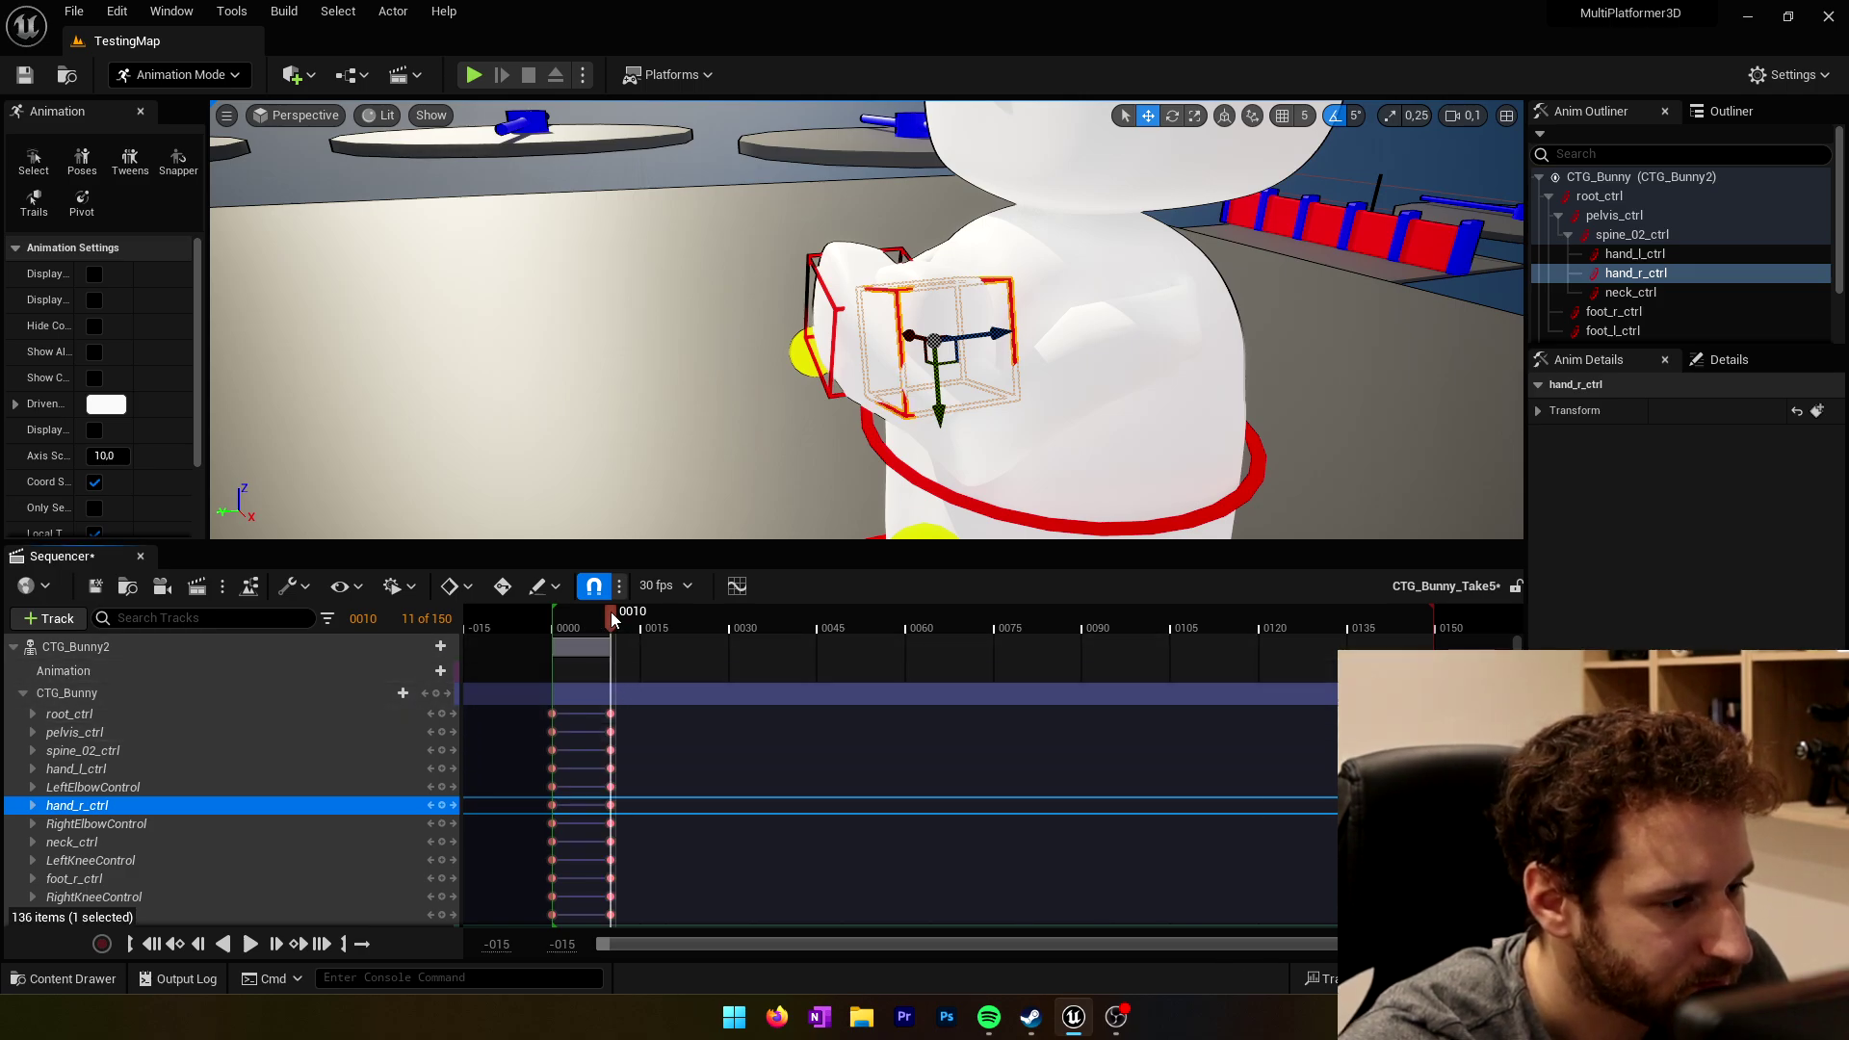
Step: At frame 20, move the right and left hand controls back toward the chest and key all CTG_Bunny controls
left_click_drag(610, 616, 675, 622)
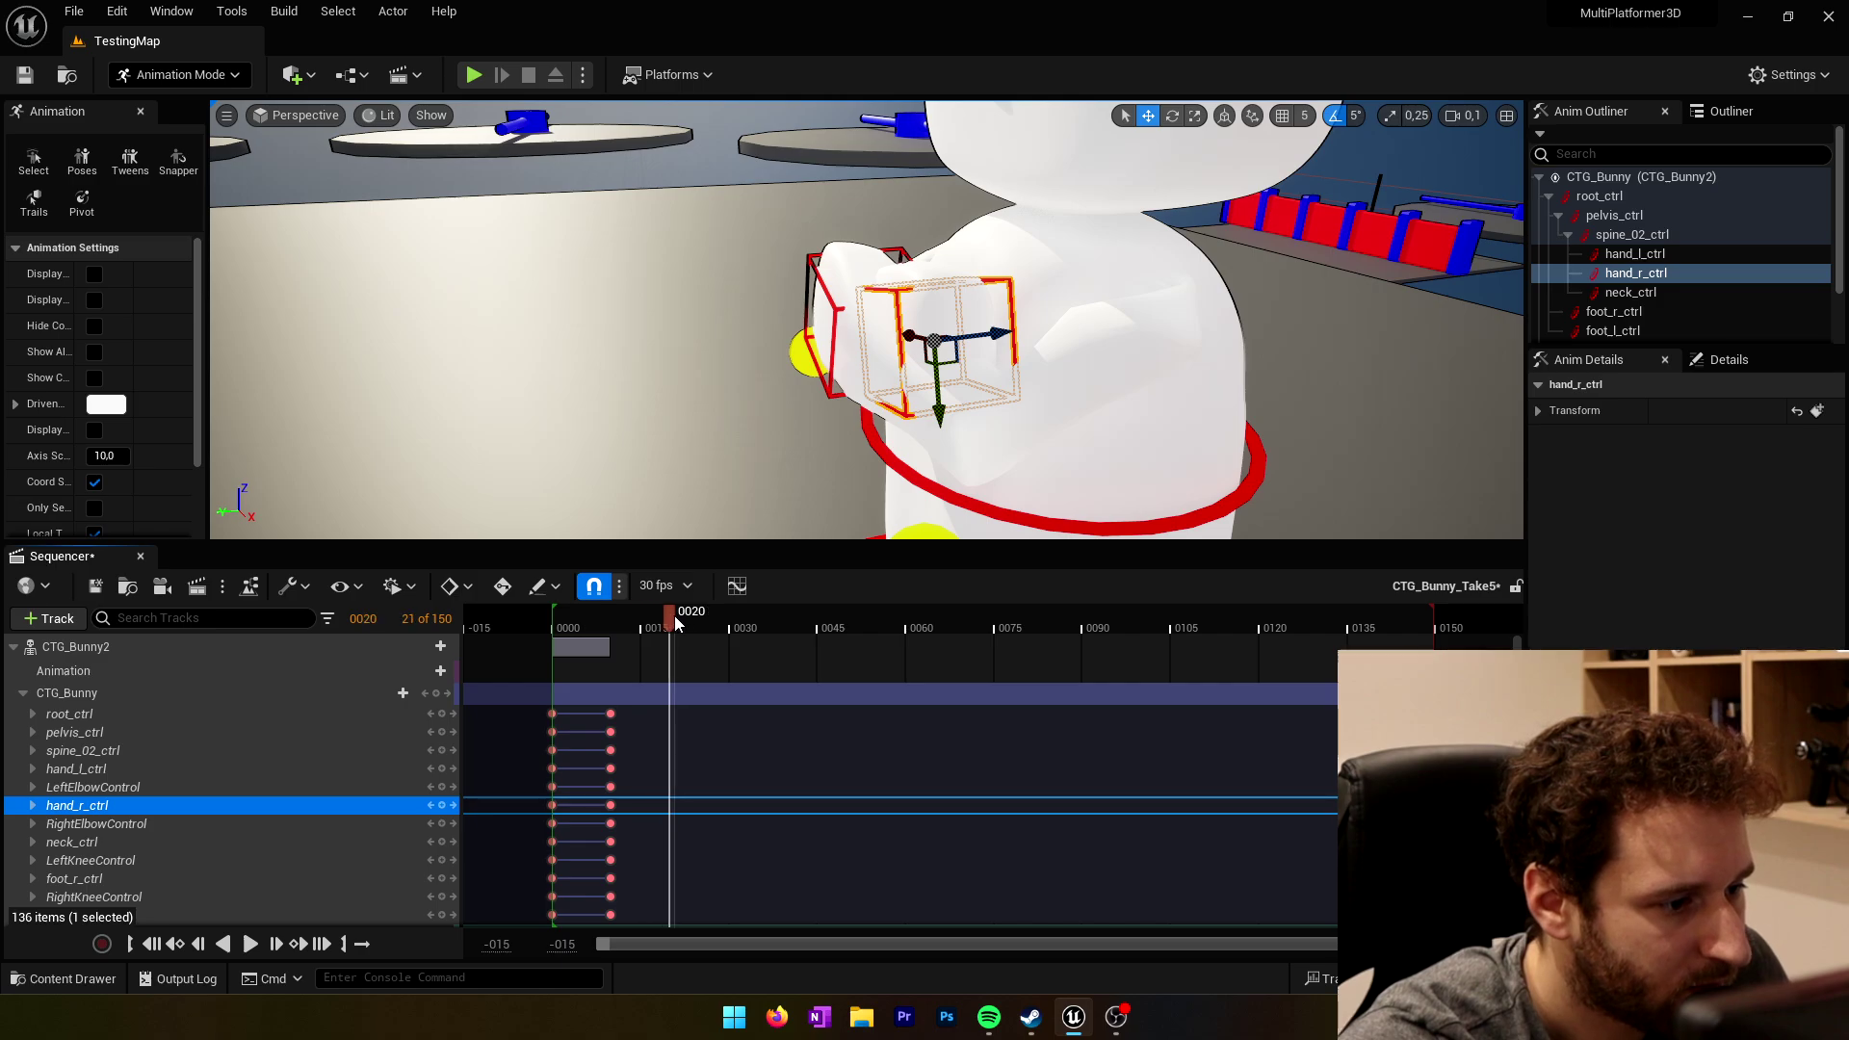
left_click_drag(992, 334, 1026, 330)
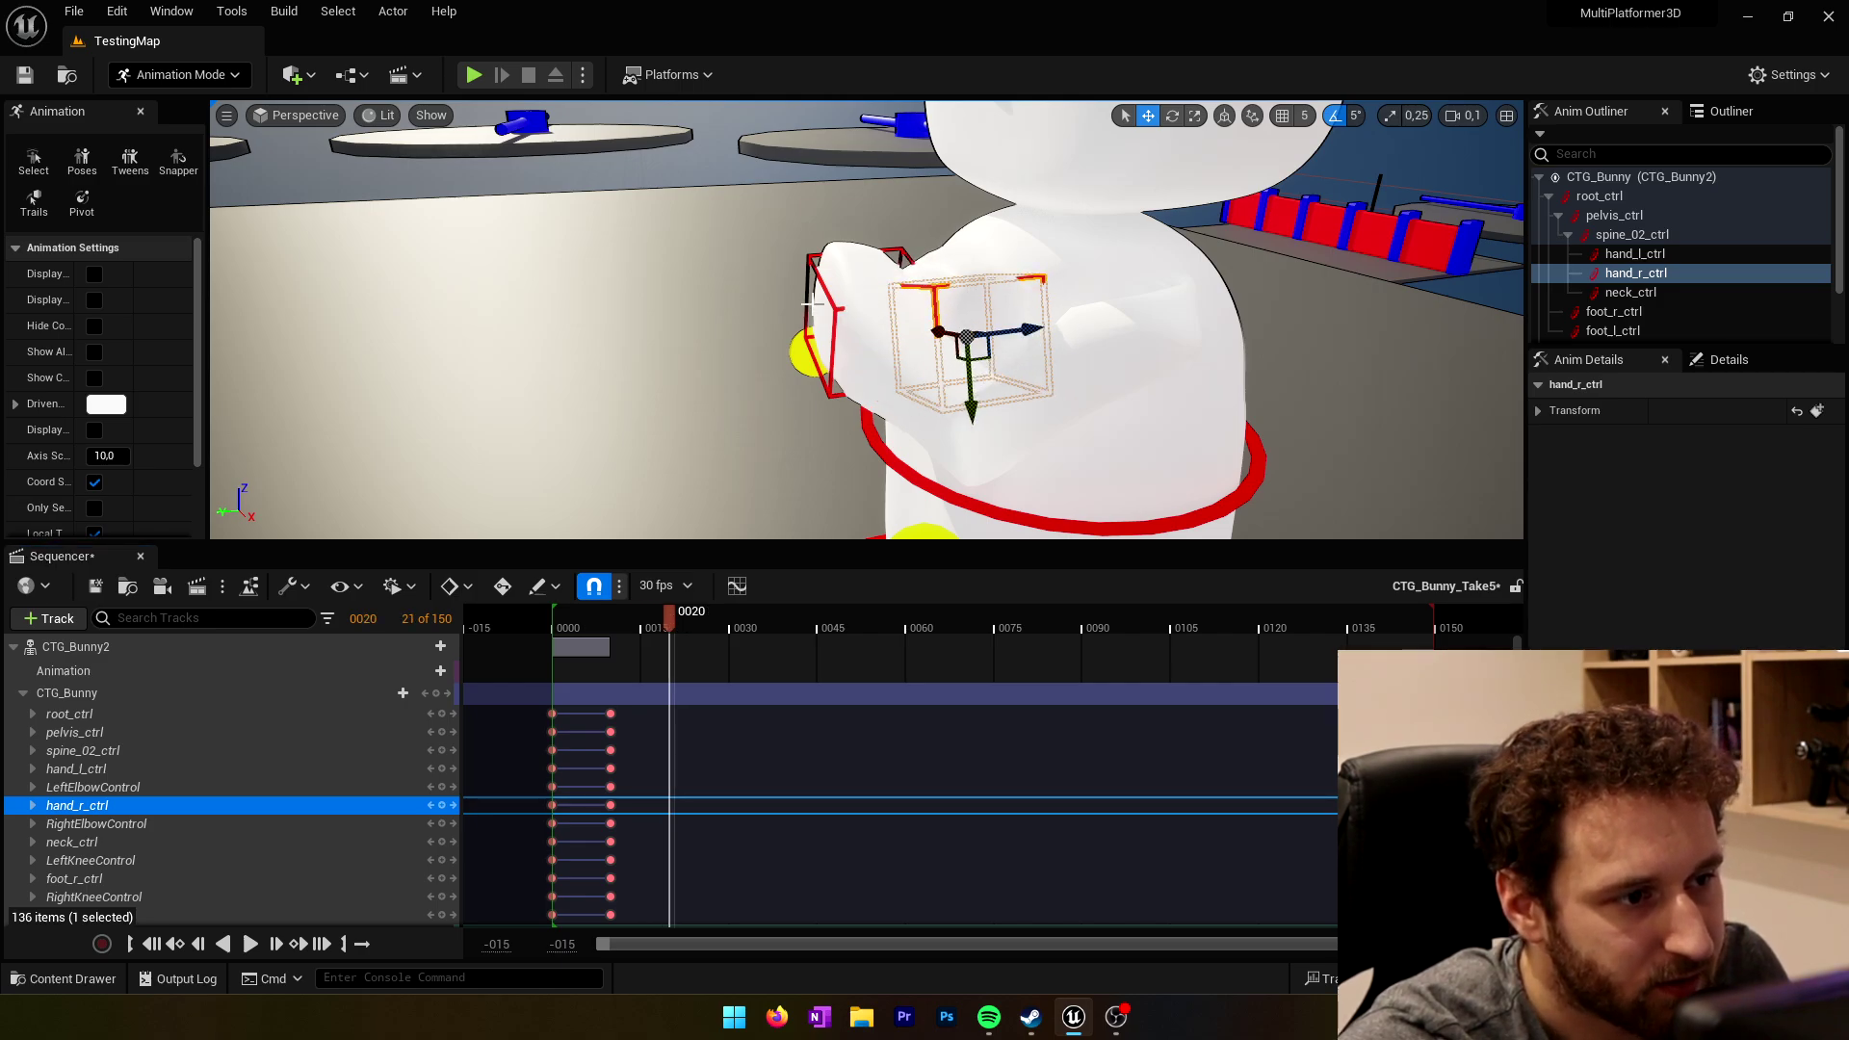
left_click(812, 303)
left_click_drag(890, 318, 947, 313)
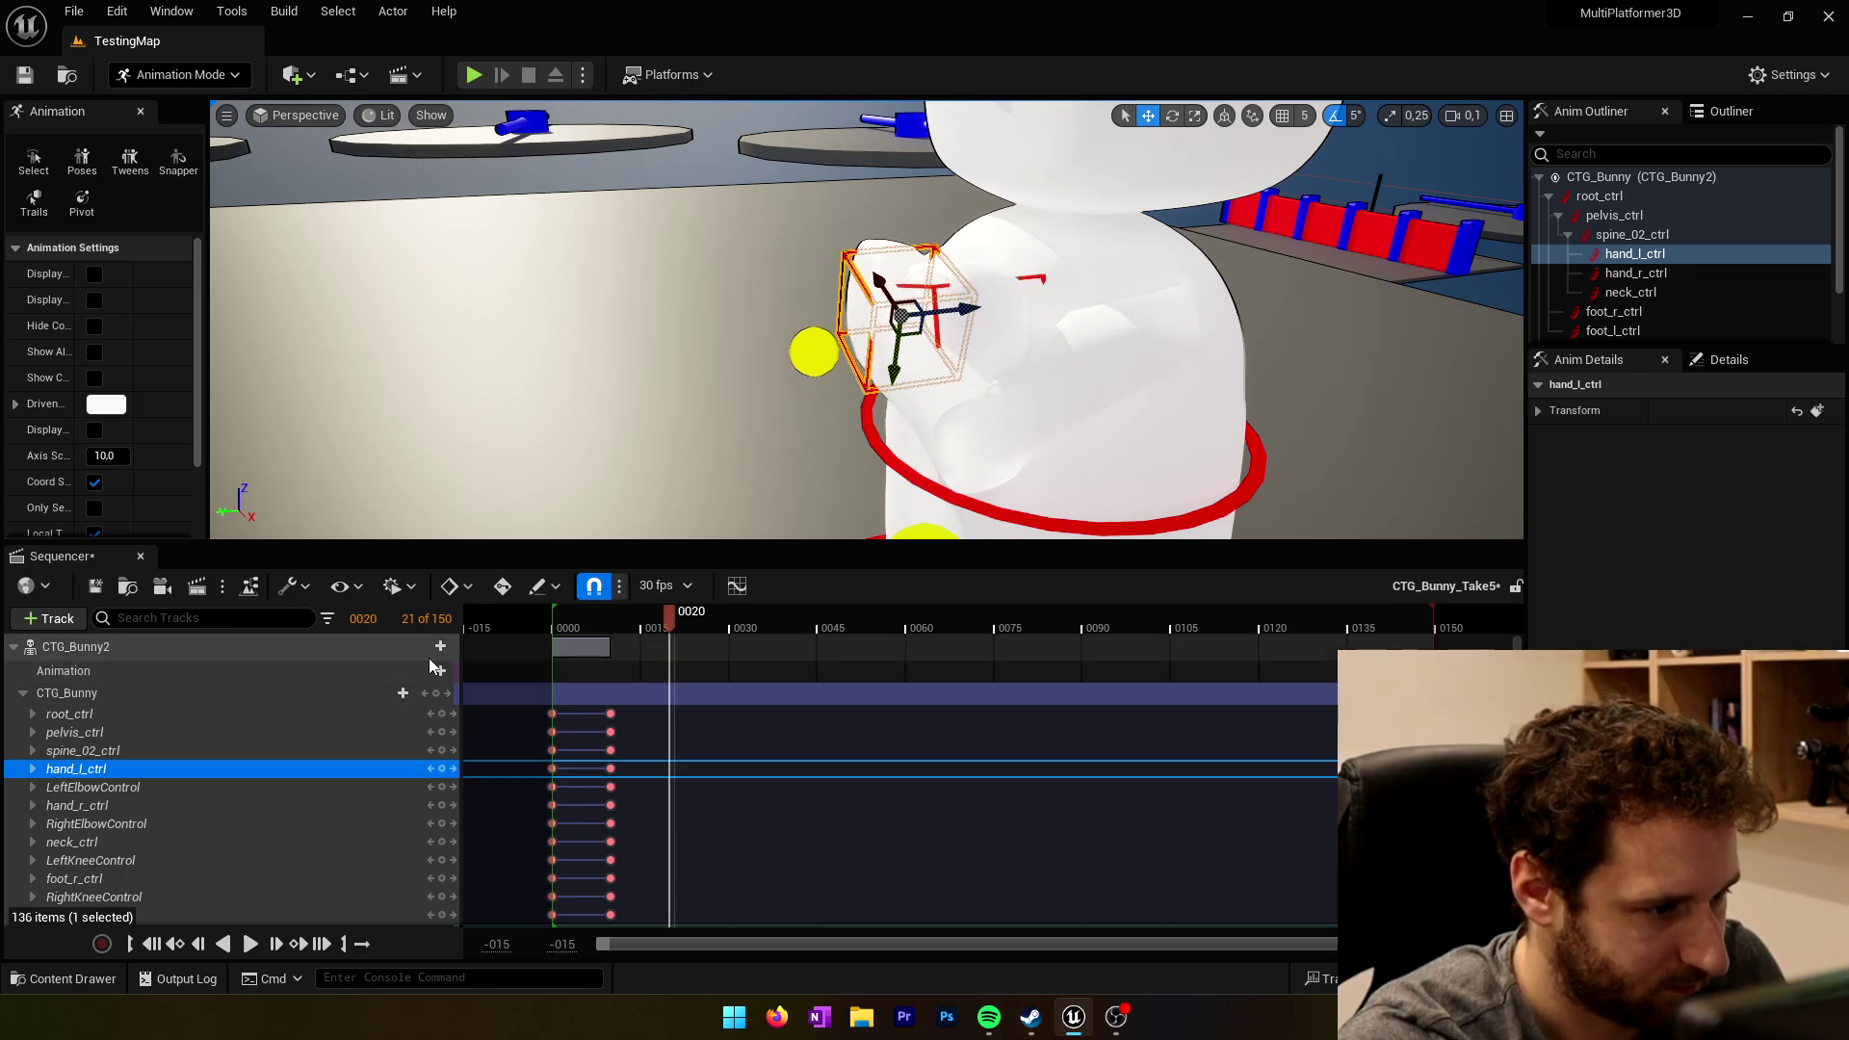
left_click(436, 693)
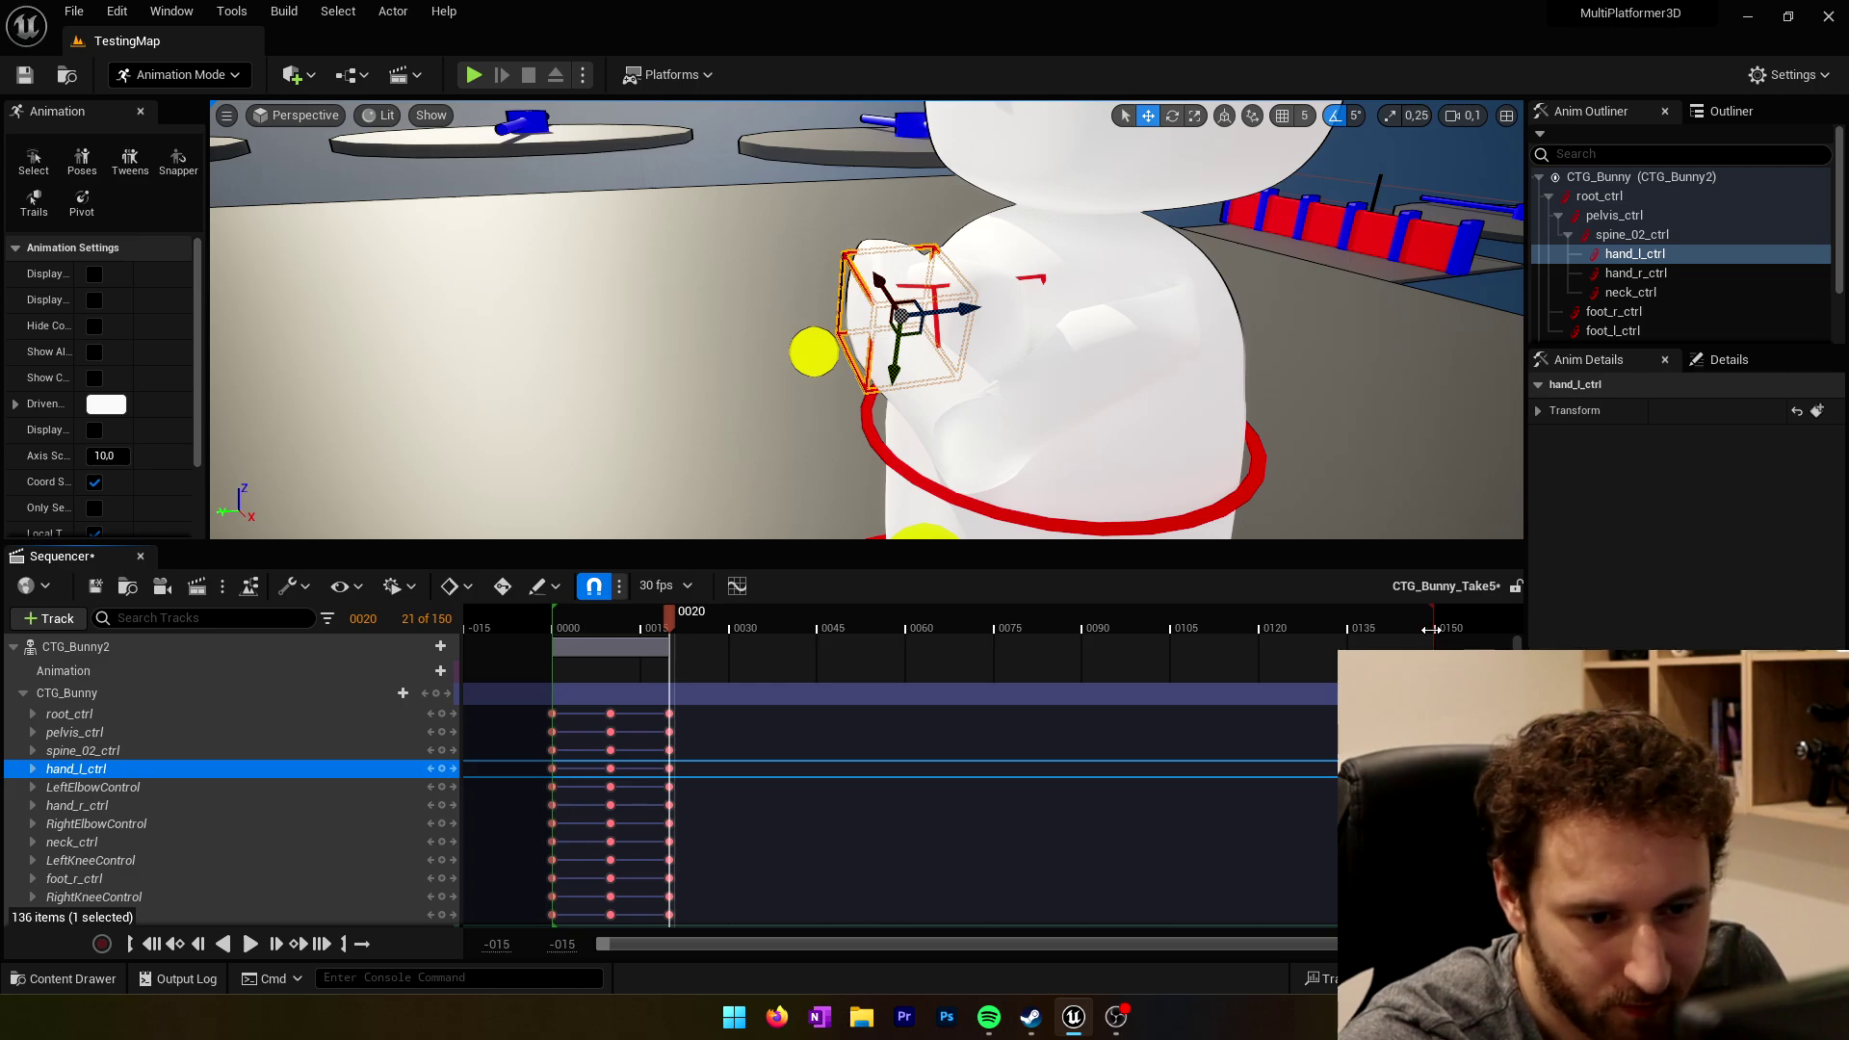
Step: Shorten the playback range to end at frame 20 and play back the bunny's arm movement
left_click_drag(1431, 629, 673, 682)
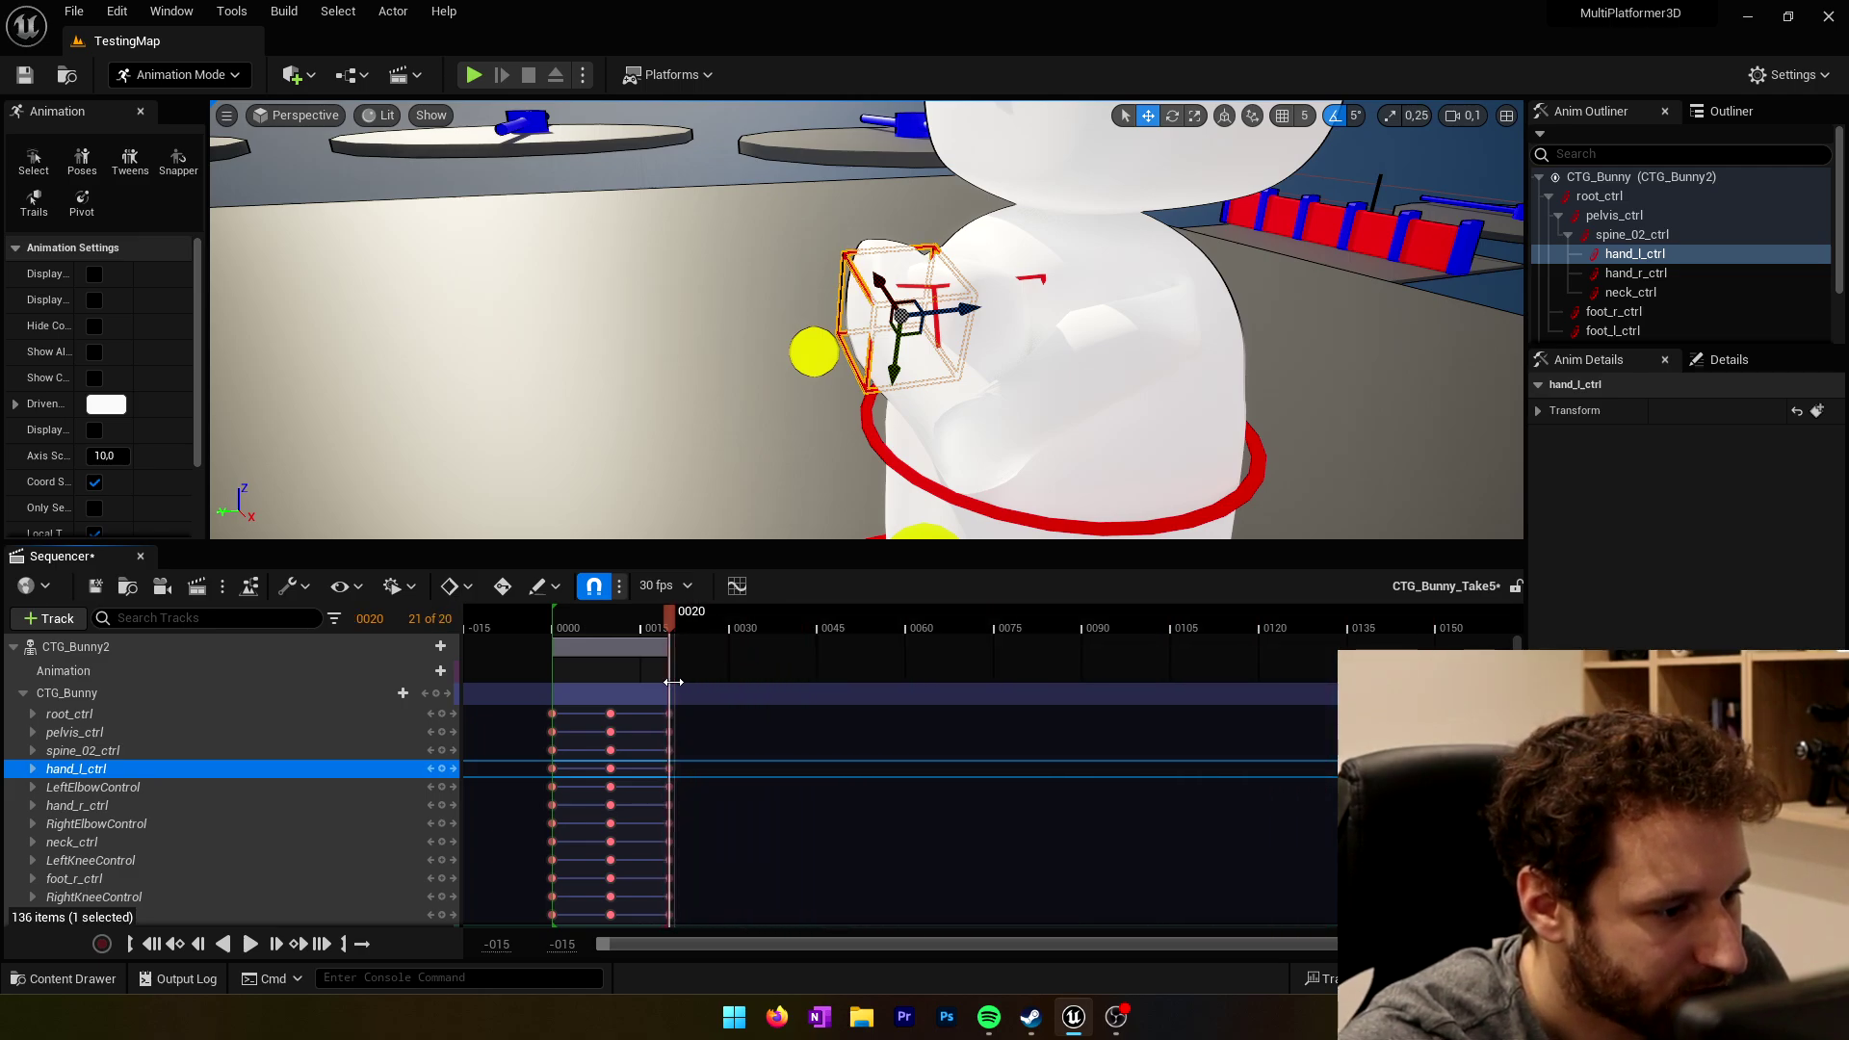
key("s")
right_click_drag(770, 436, 801, 451)
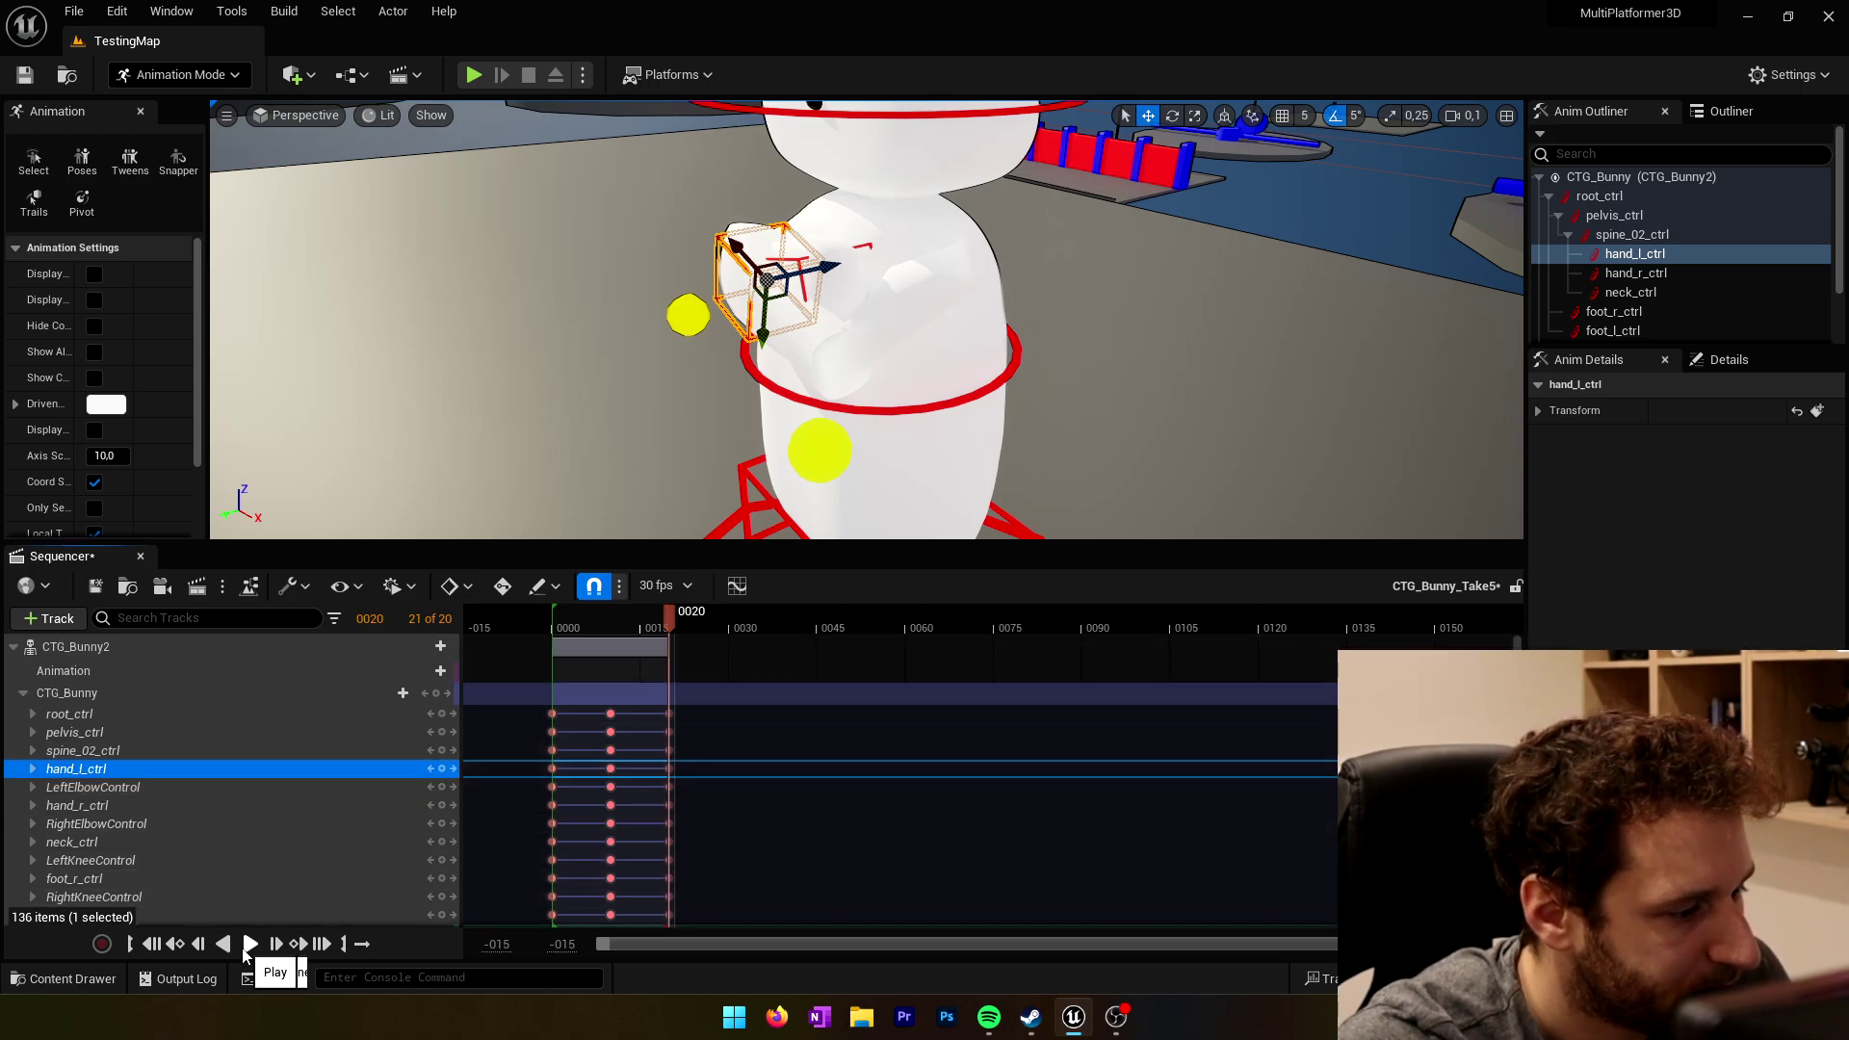
left_click(246, 948)
scroll(414, 742, "down", 2)
key("w")
right_click_drag(631, 417, 830, 395)
key("s")
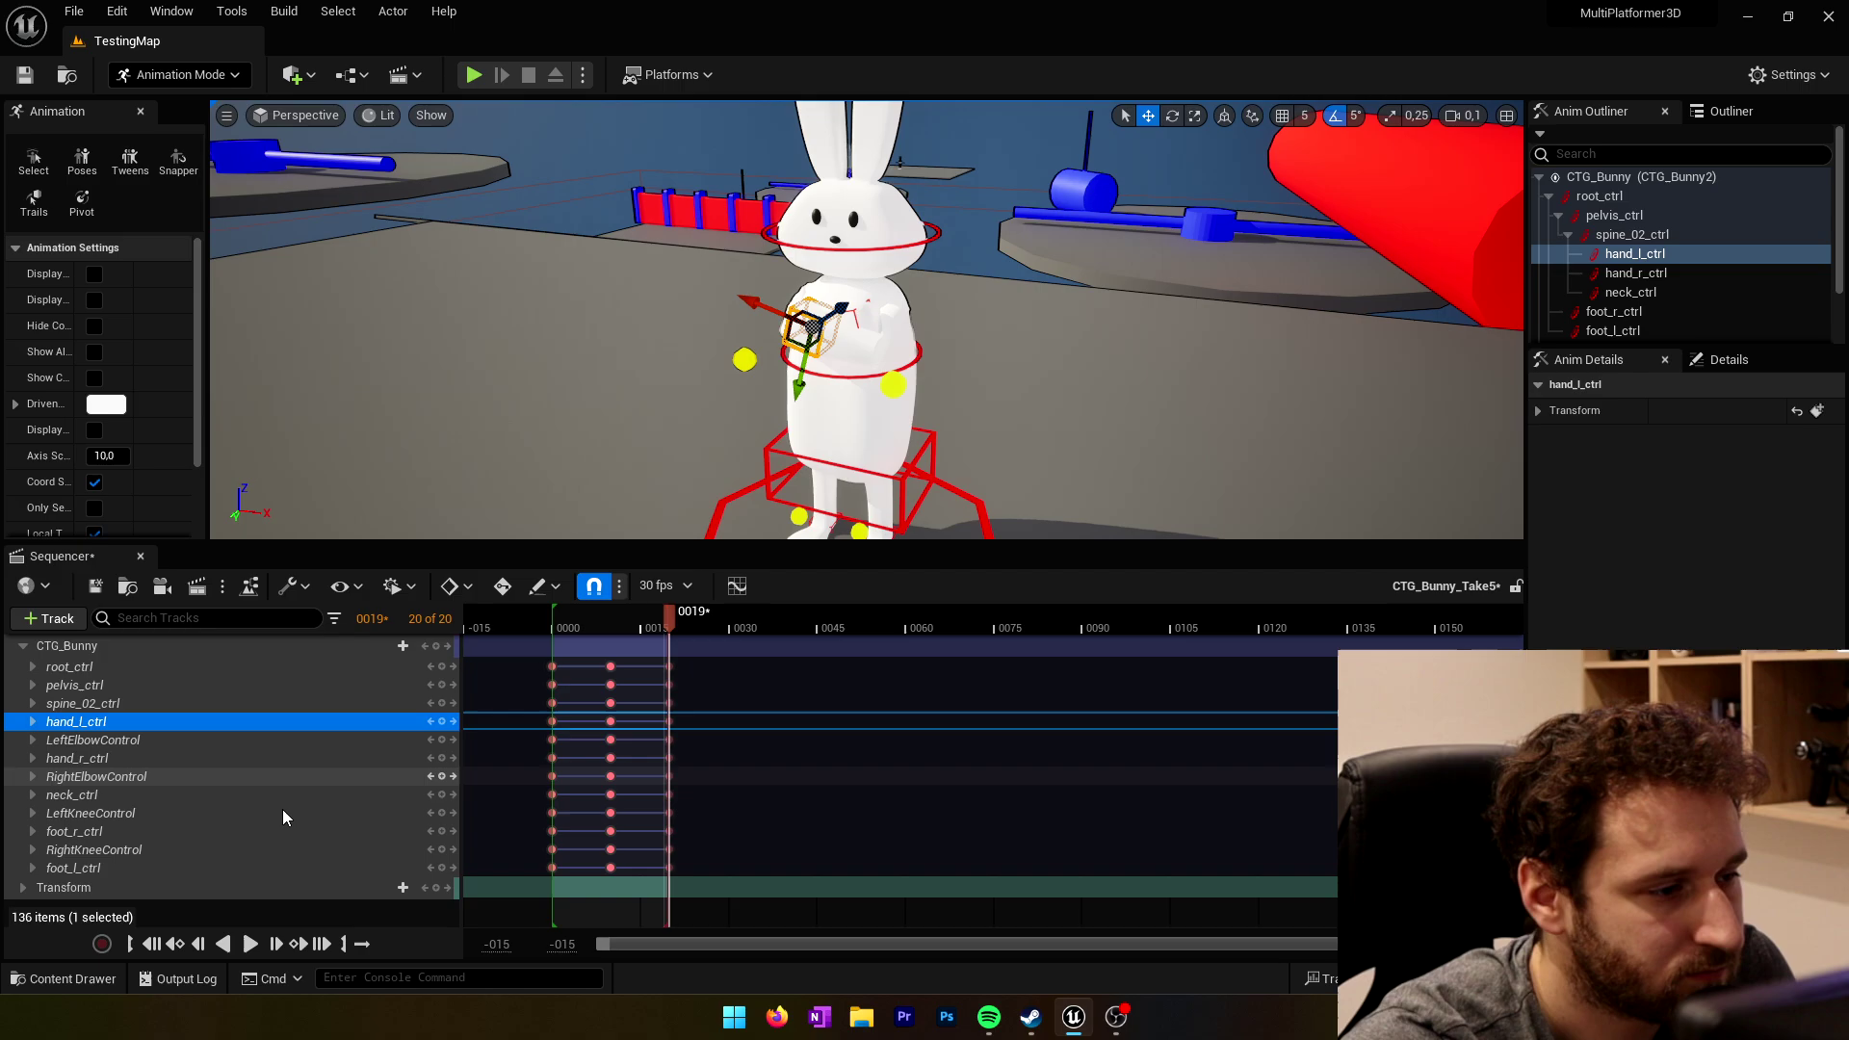
left_click(249, 944)
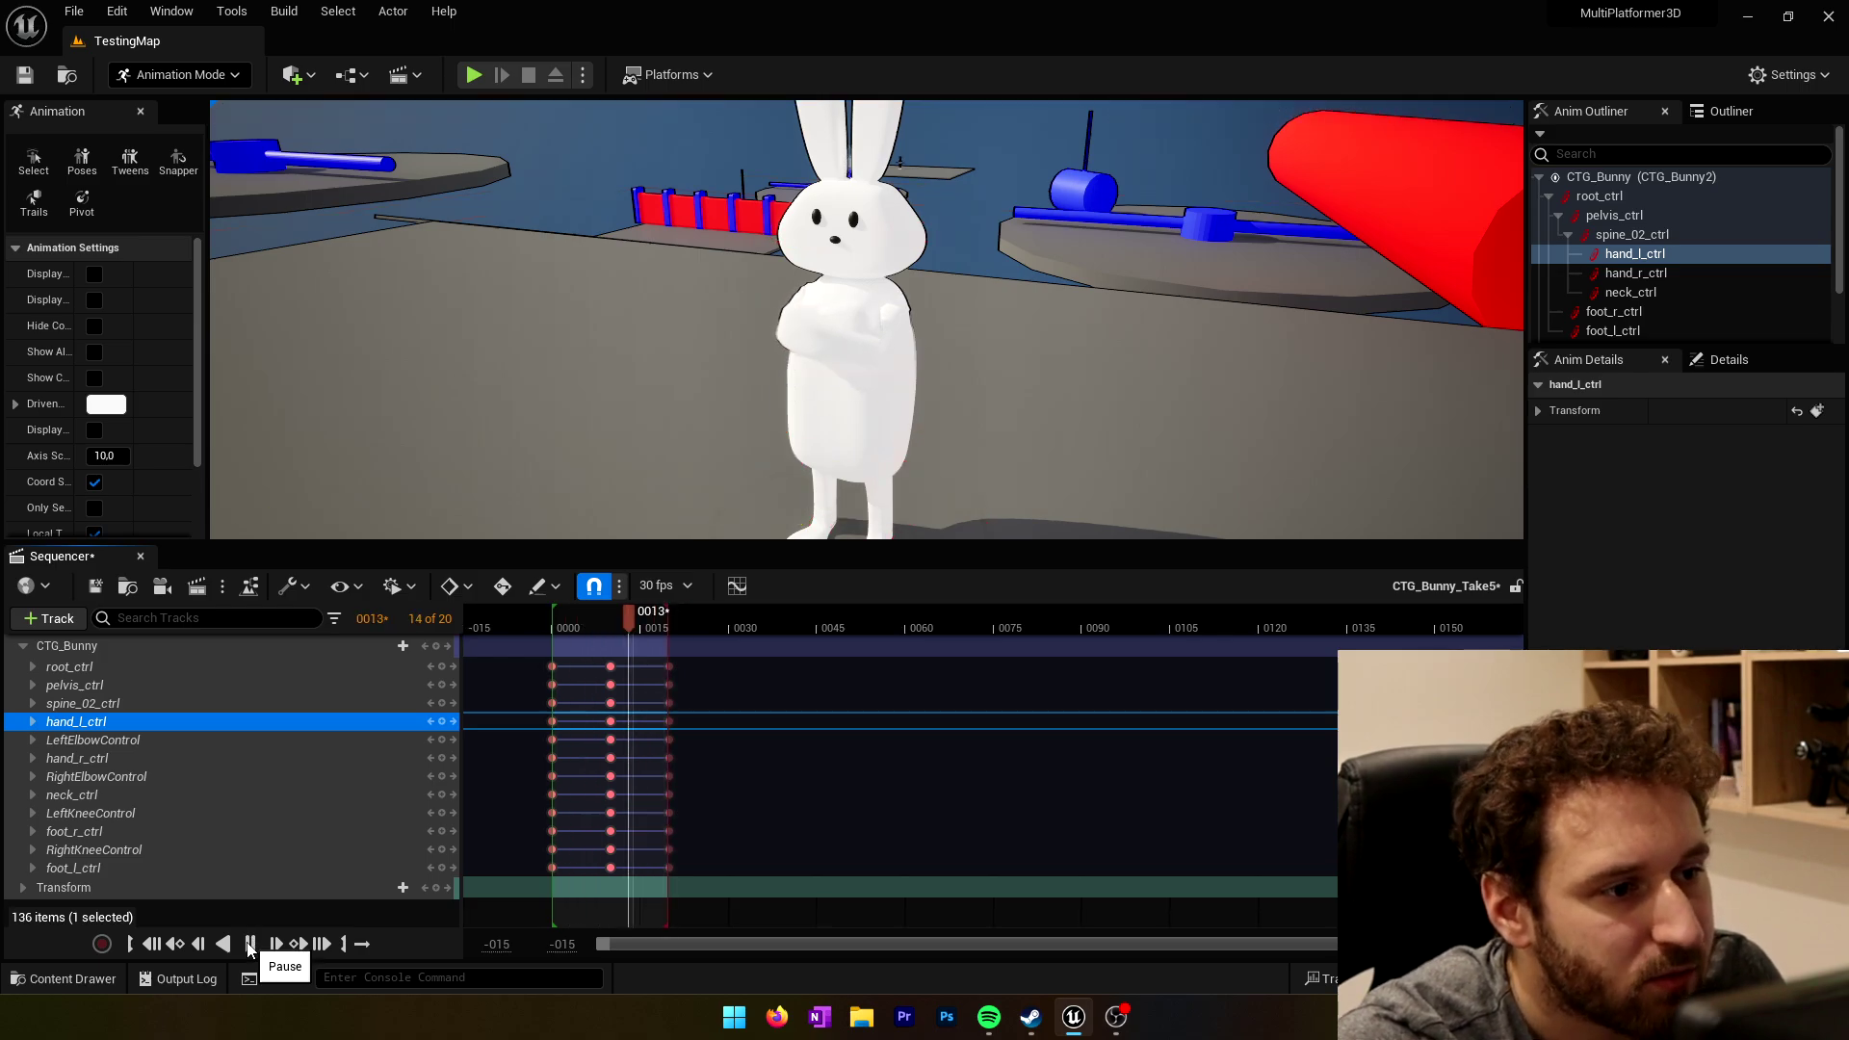
left_click(248, 944)
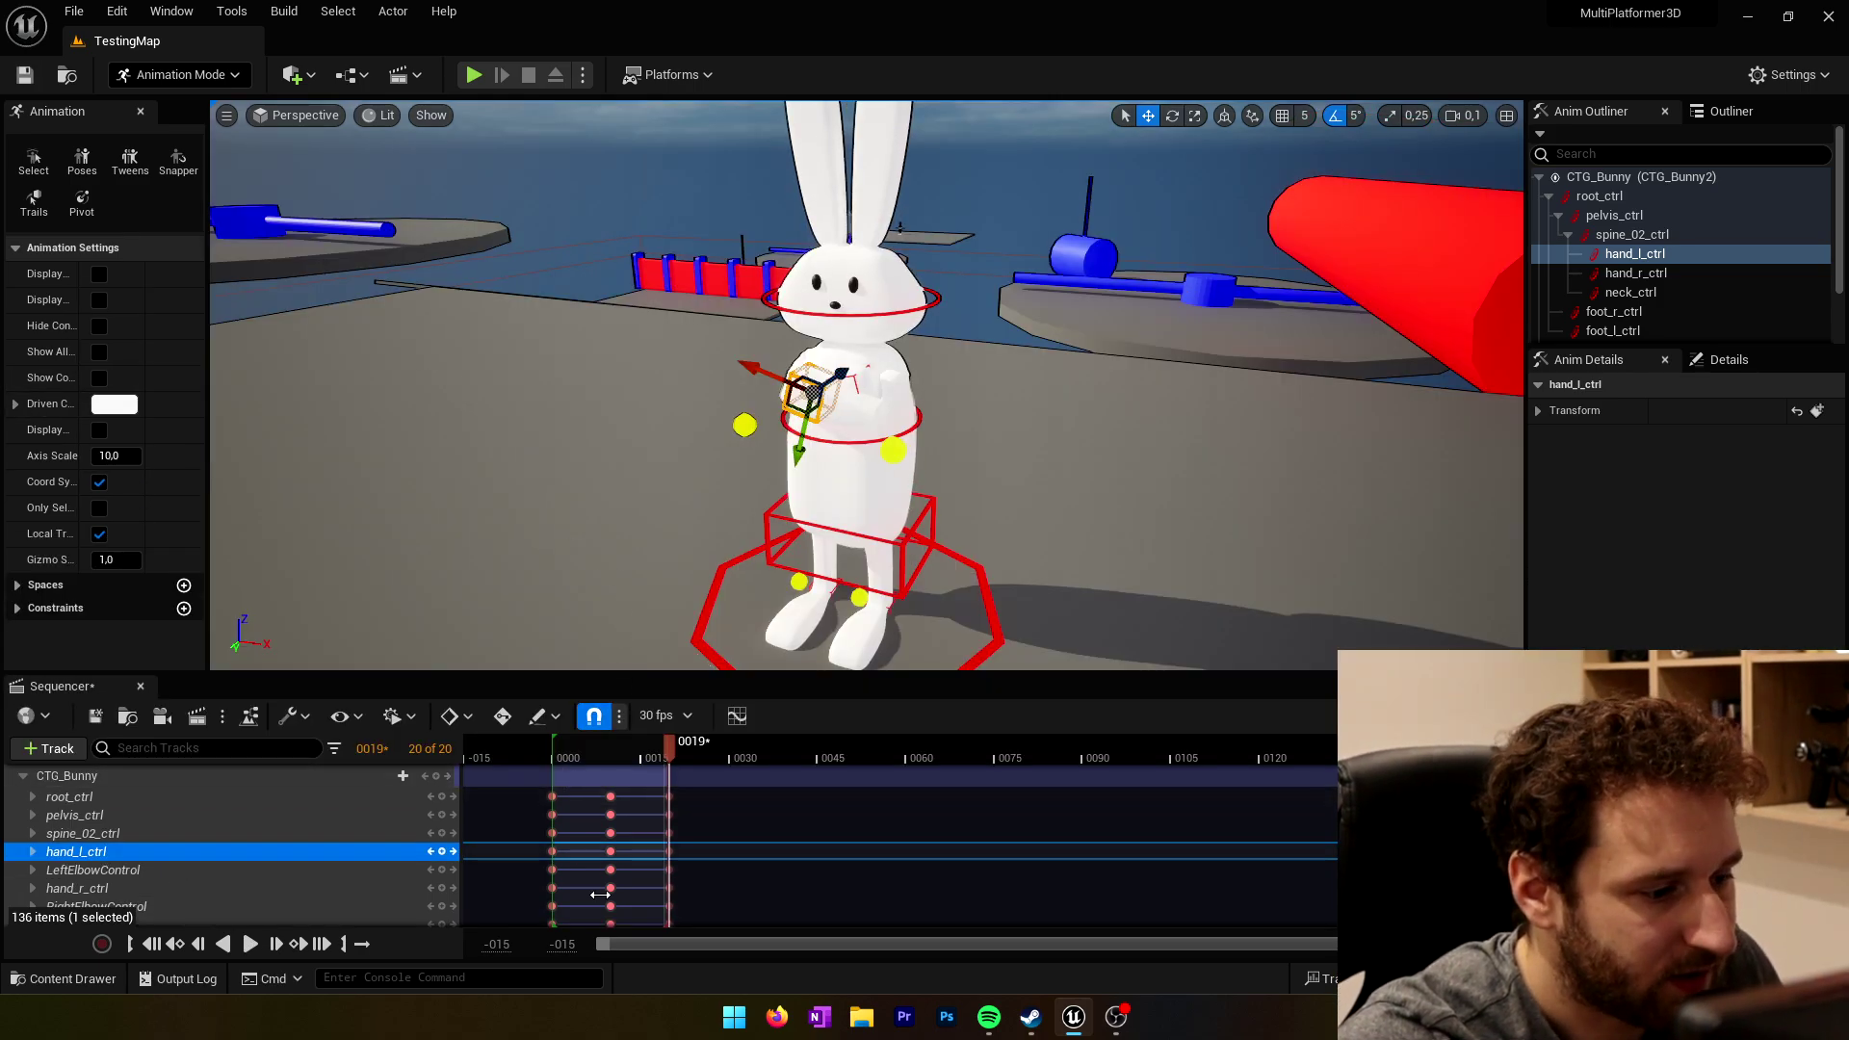
Step: Bake CTG_Bunny2 as an animation sequence named A_Block in the PlayerBunnyRig/Animations folder
left_click_drag(273, 673, 272, 642)
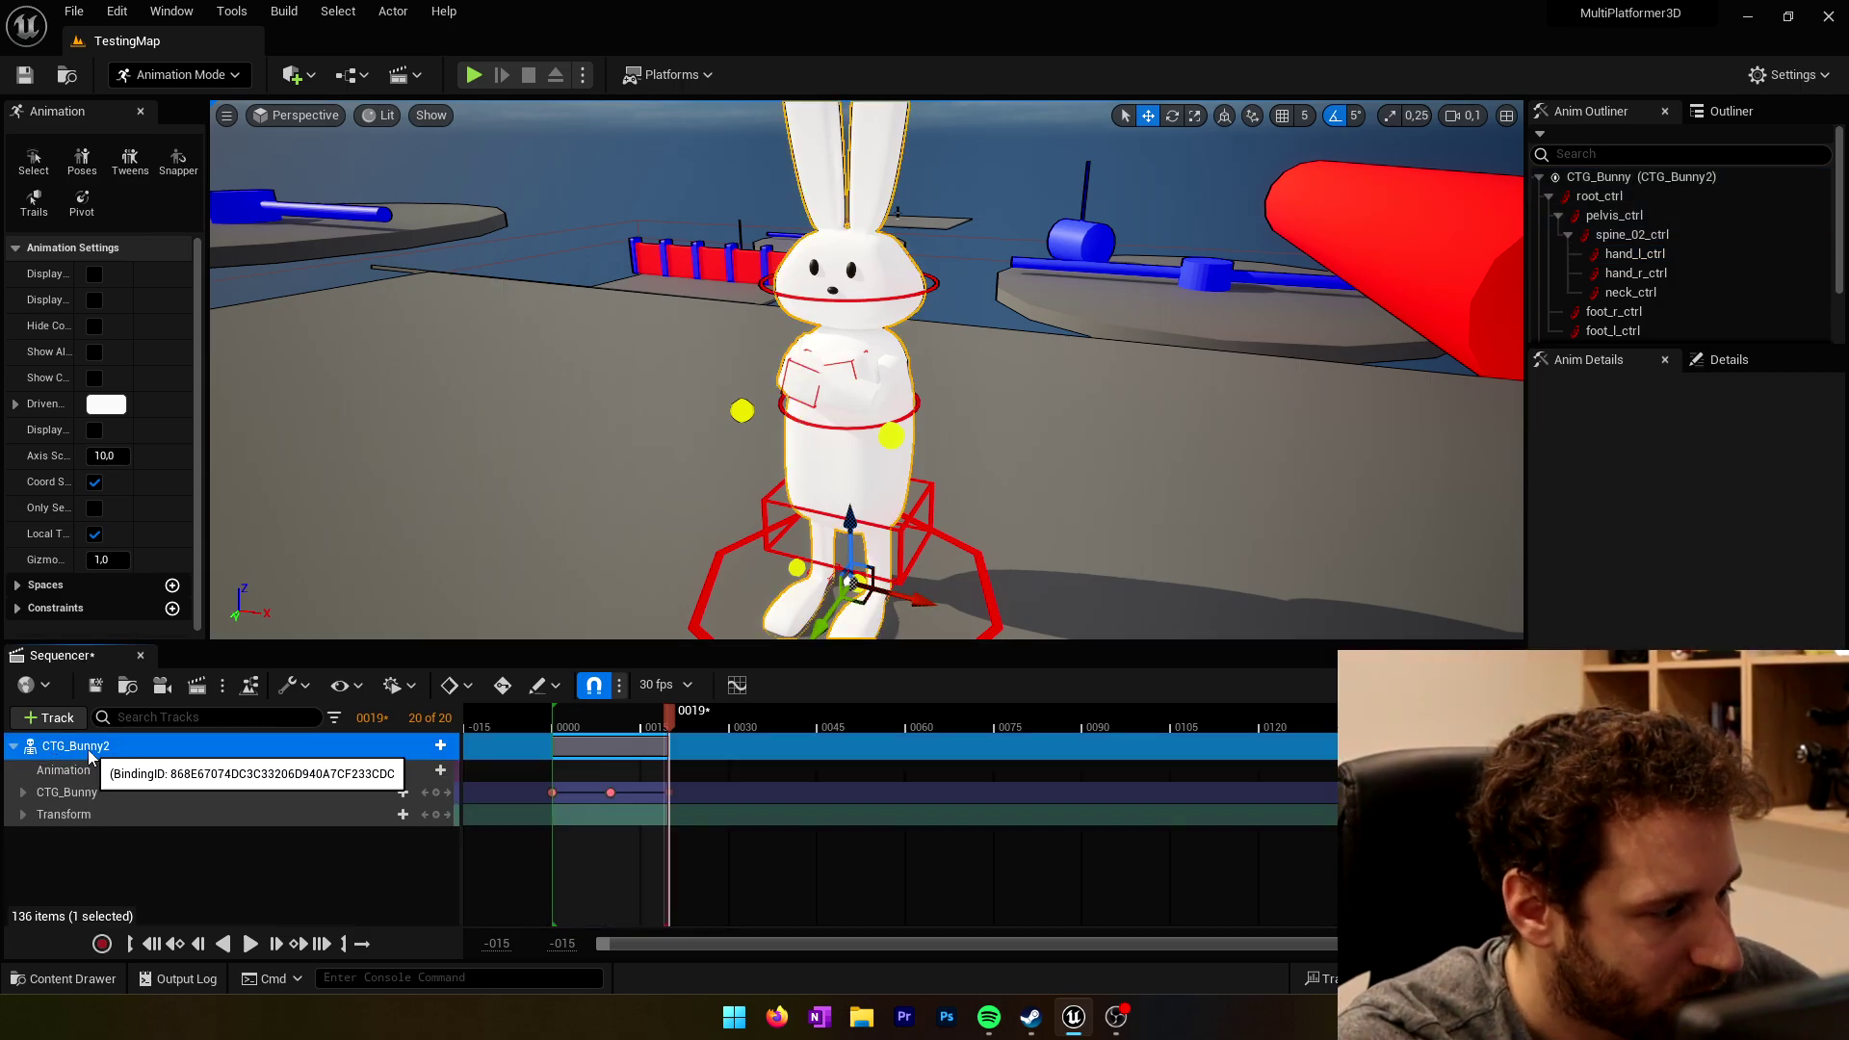
right_click(89, 757)
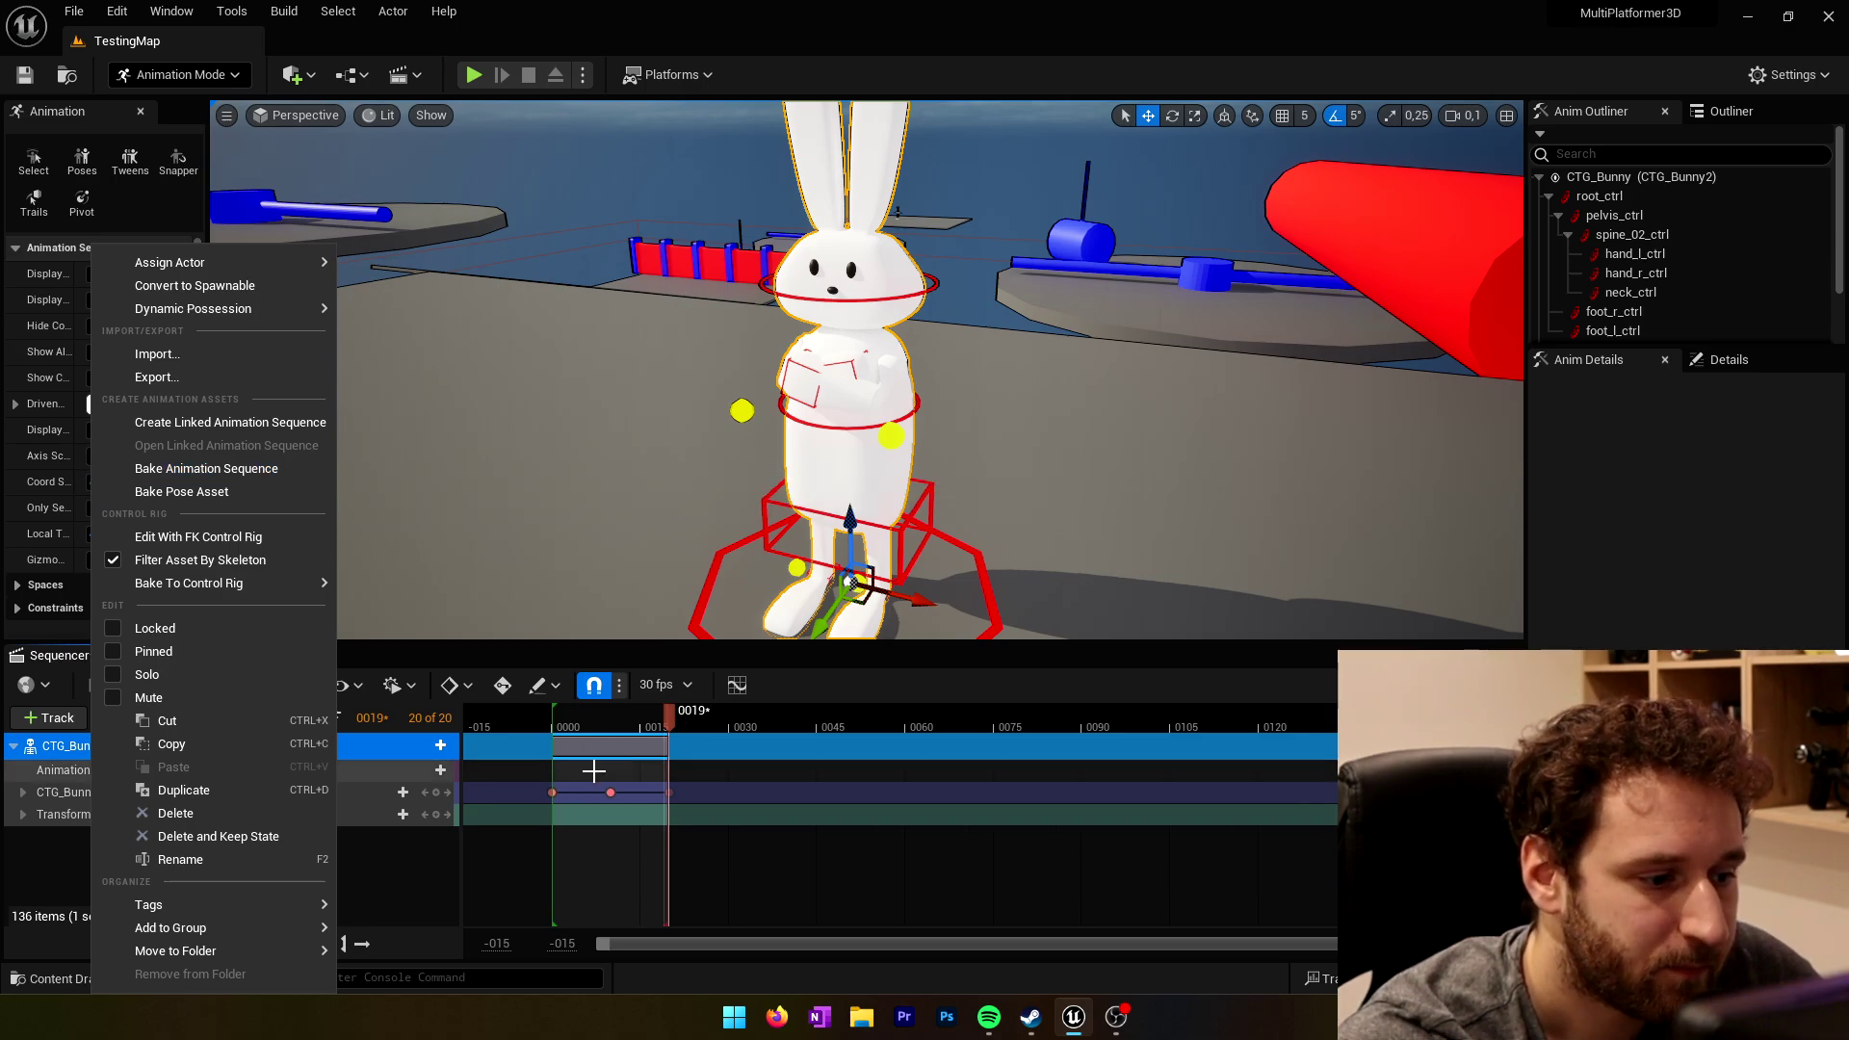
left_click(196, 472)
left_click_drag(852, 278, 866, 252)
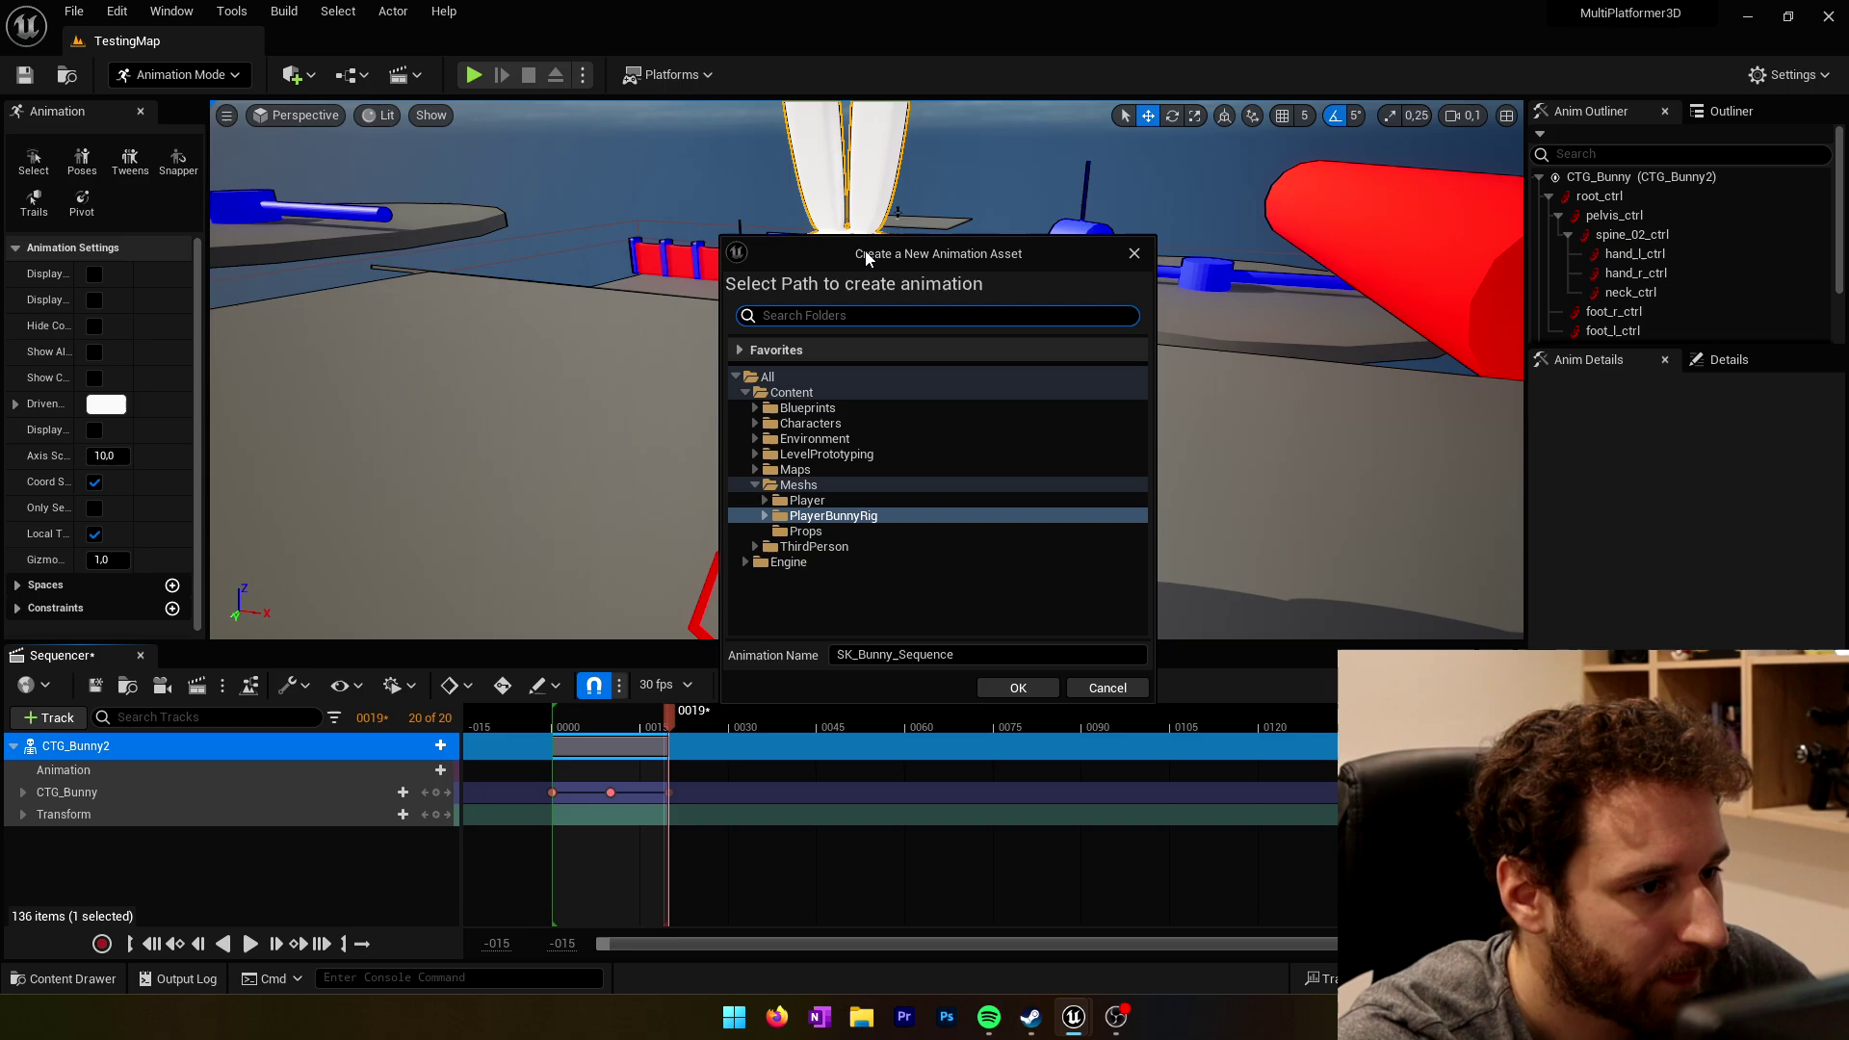
left_click(984, 654)
type("A")
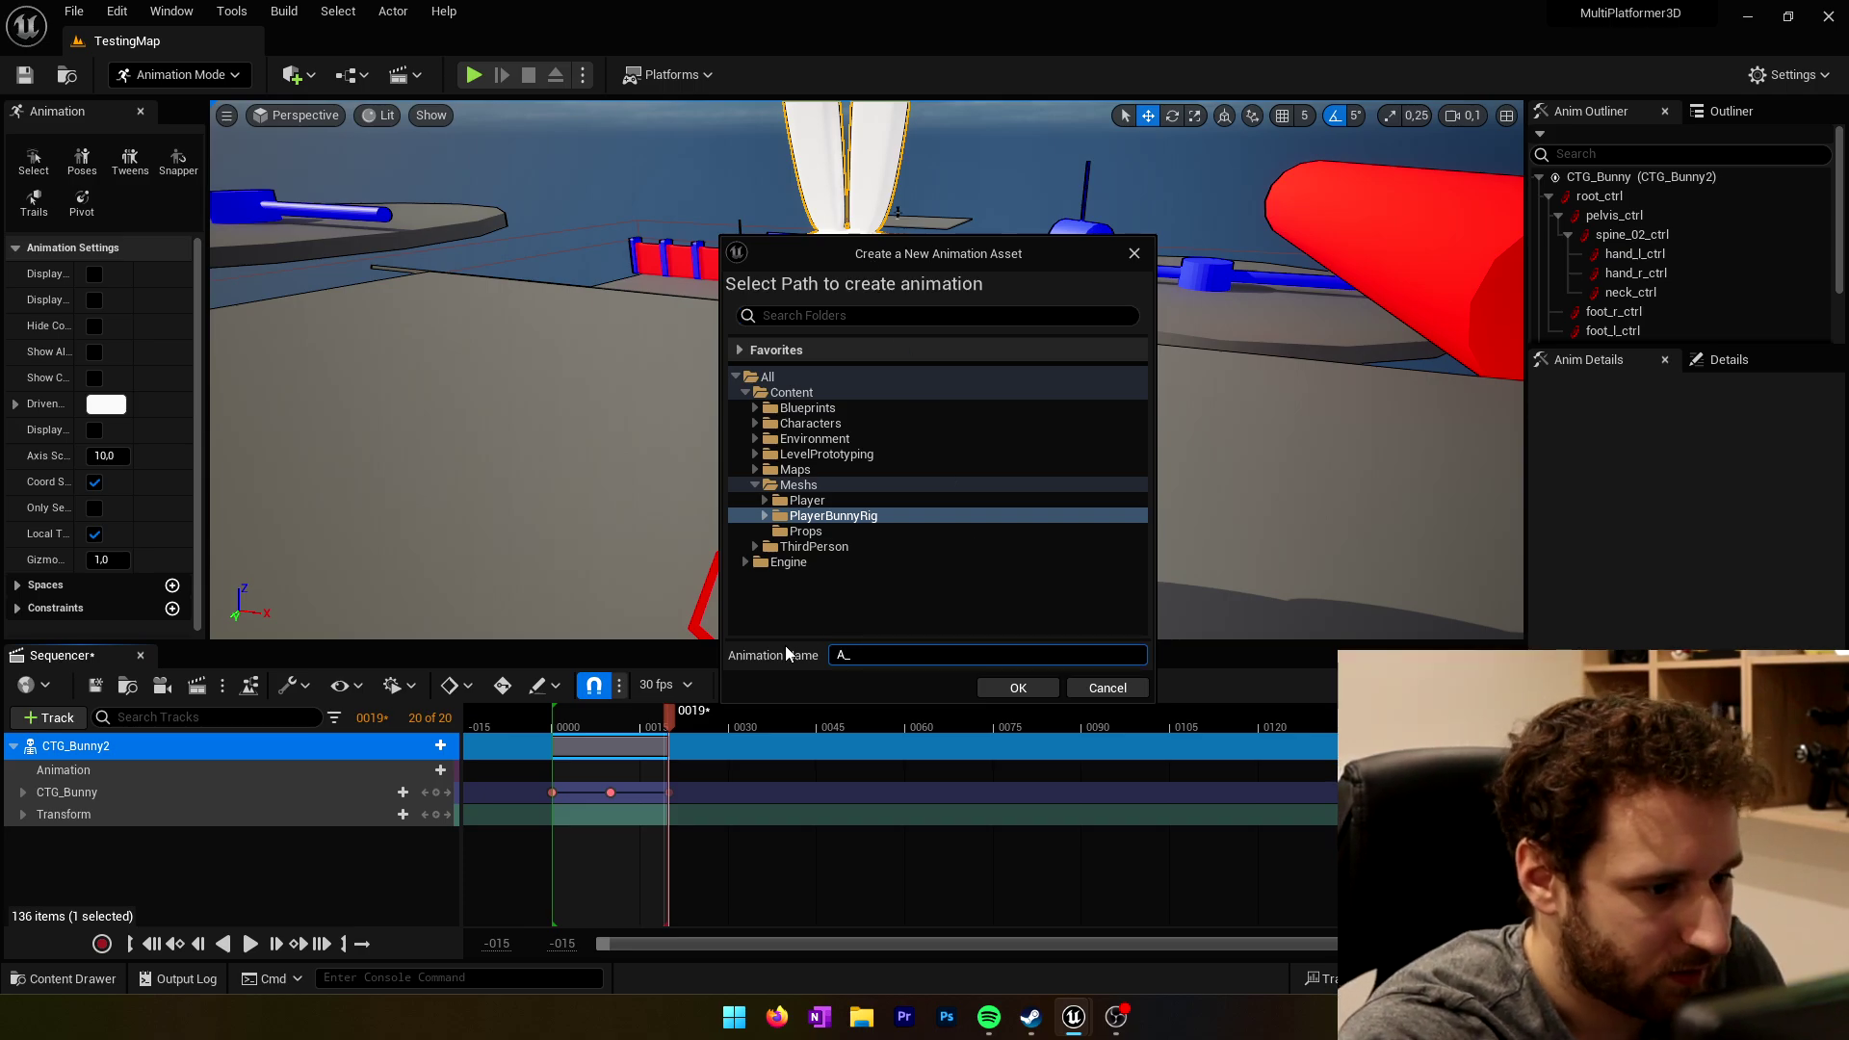
type("_")
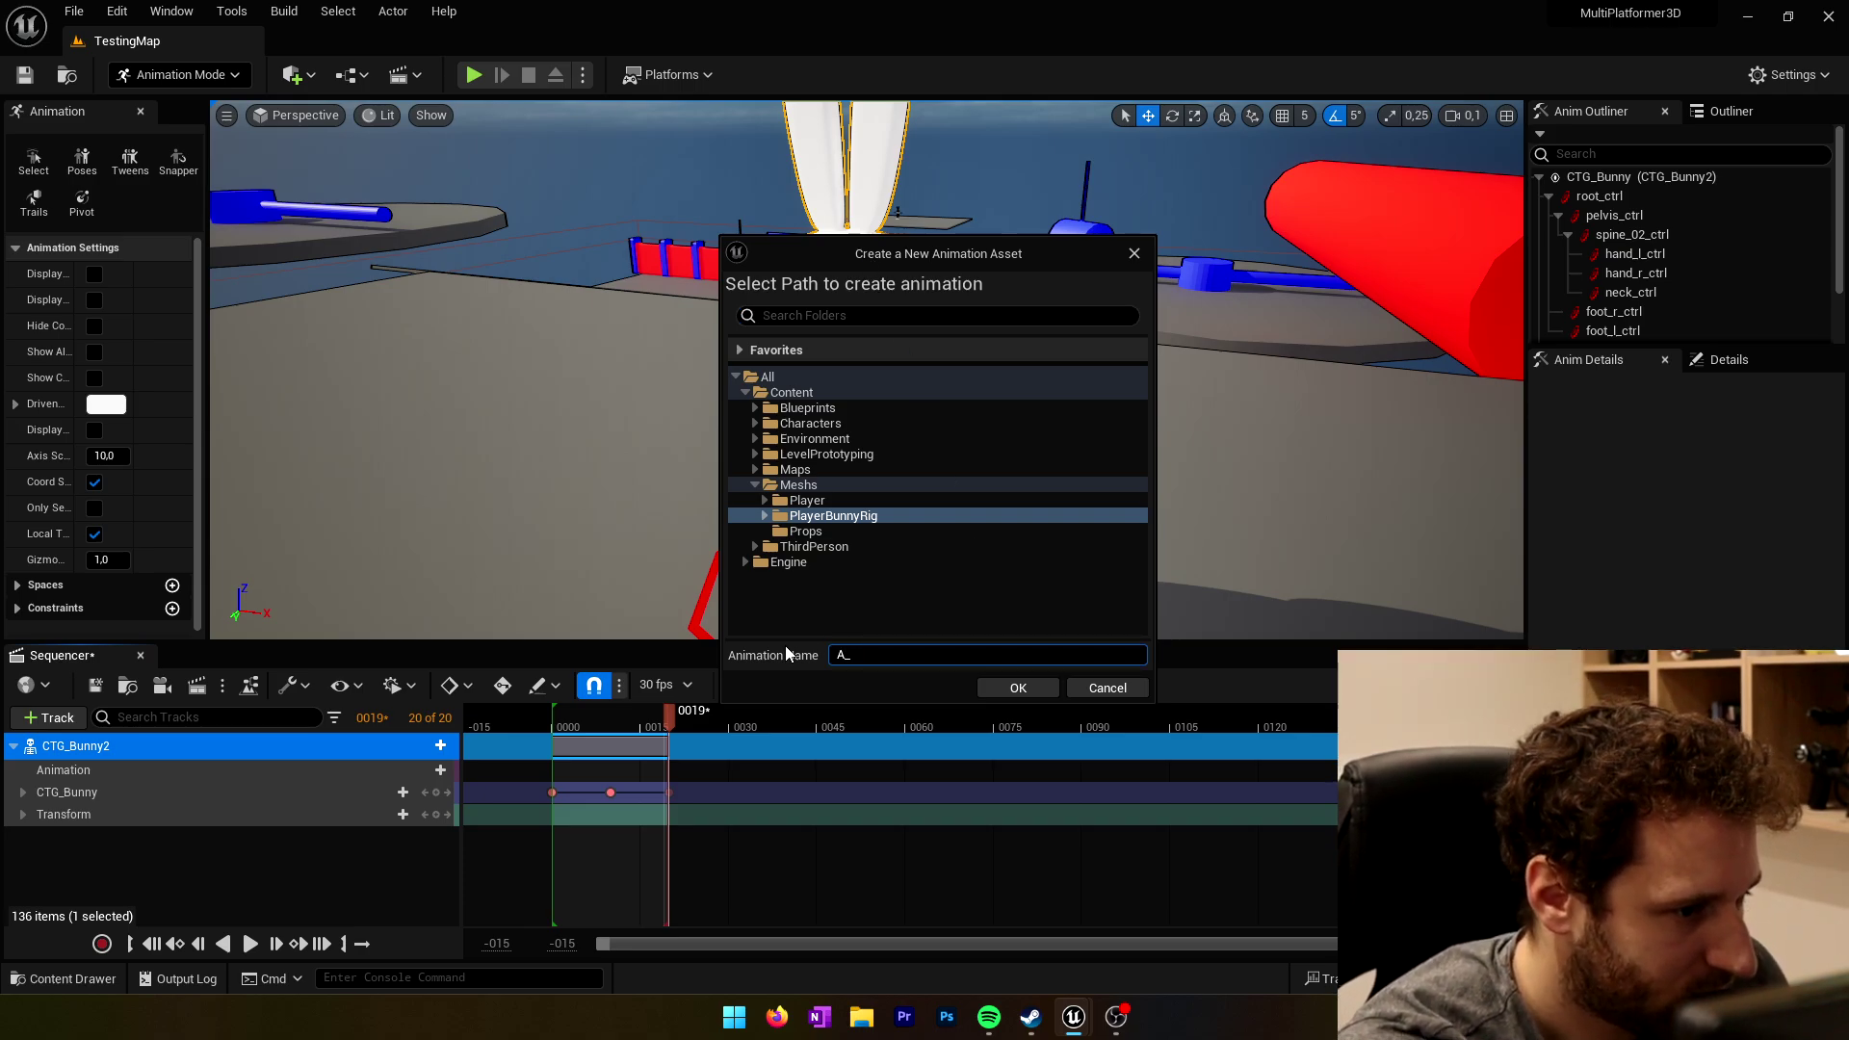
type("Block")
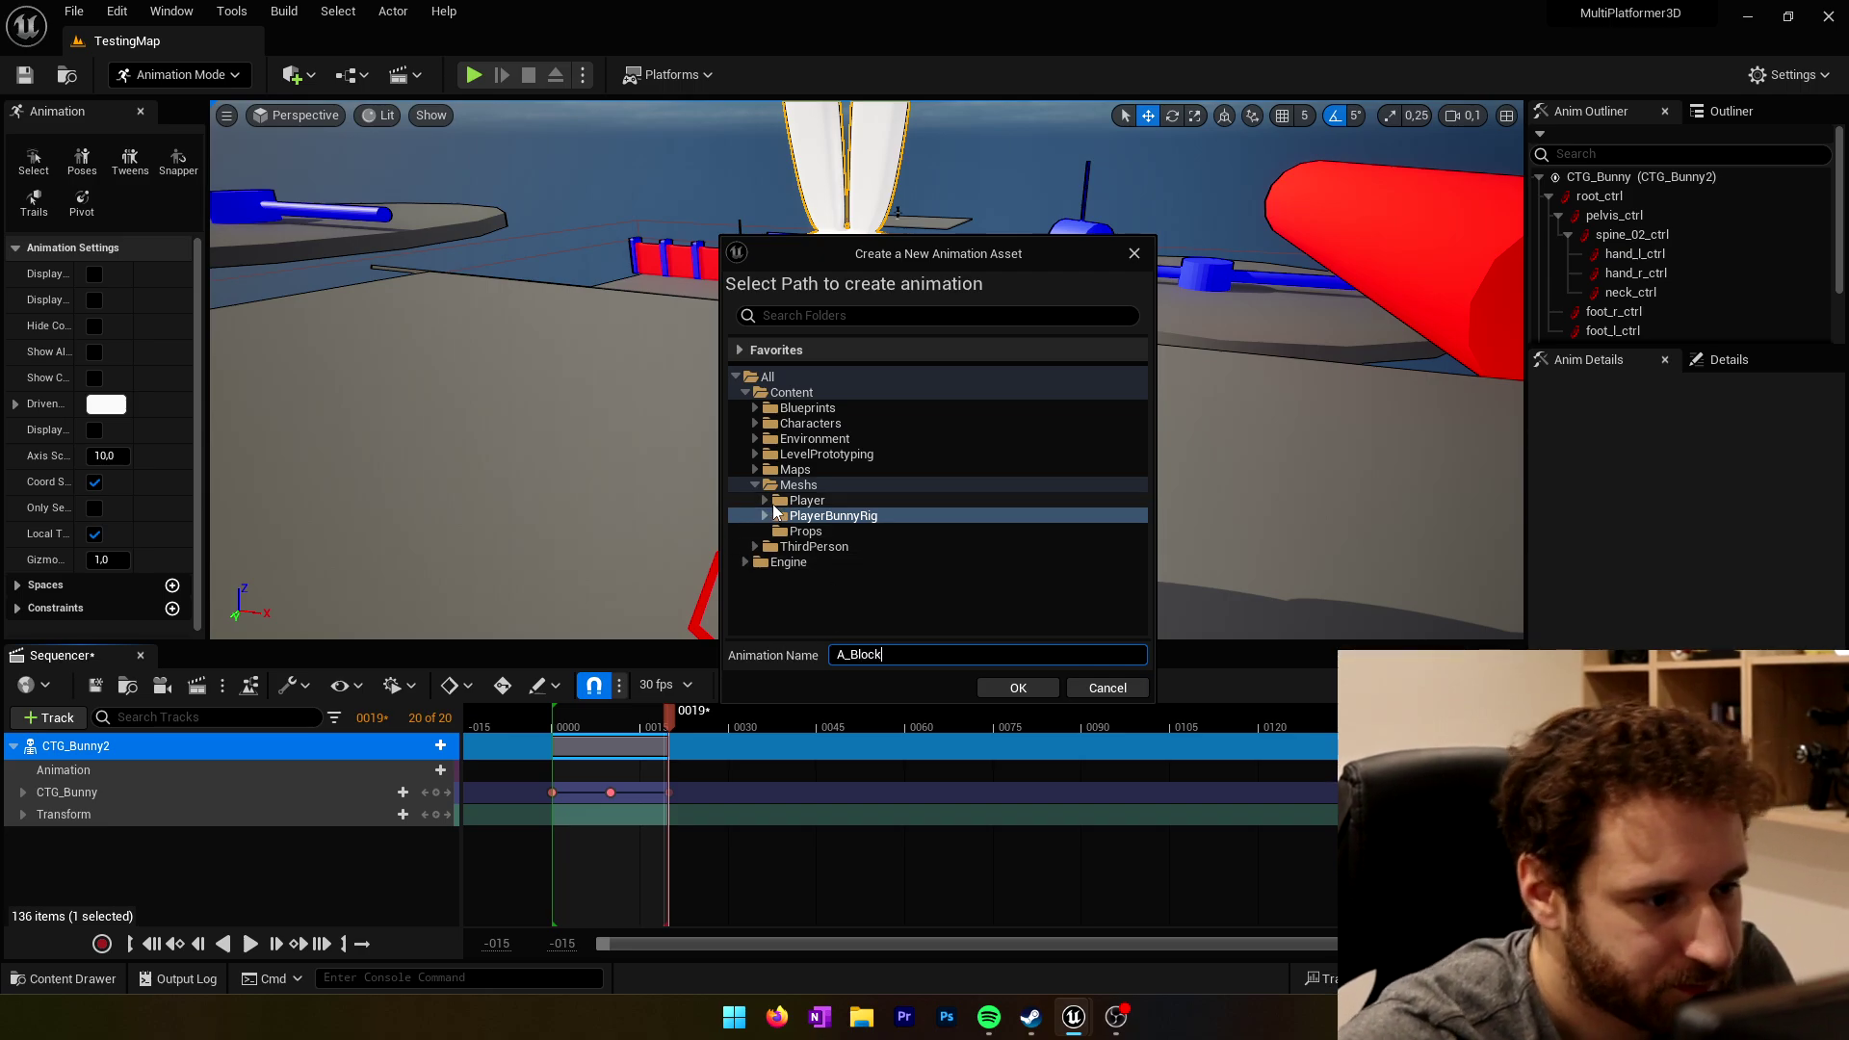
left_click(768, 515)
left_click(819, 530)
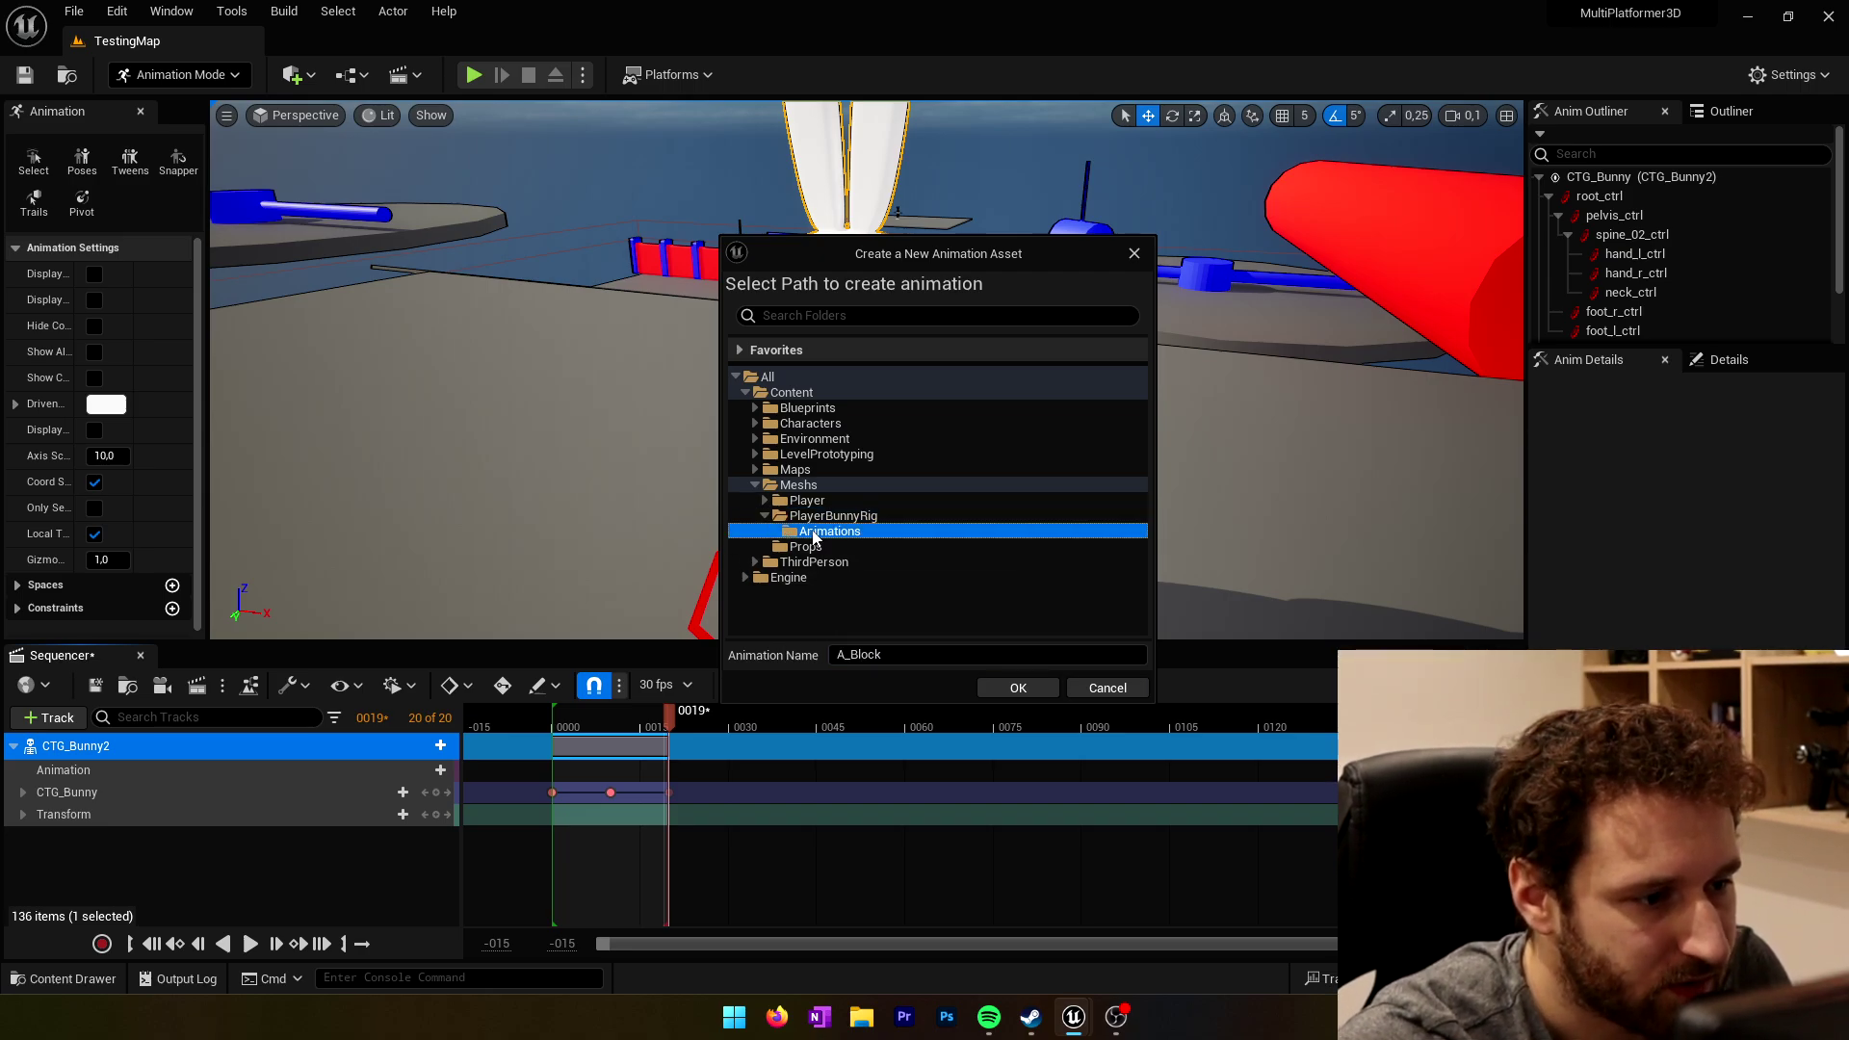
left_click(1018, 688)
Step: Review the A_Block animation sequence options and export it with the default settings
left_click(696, 368)
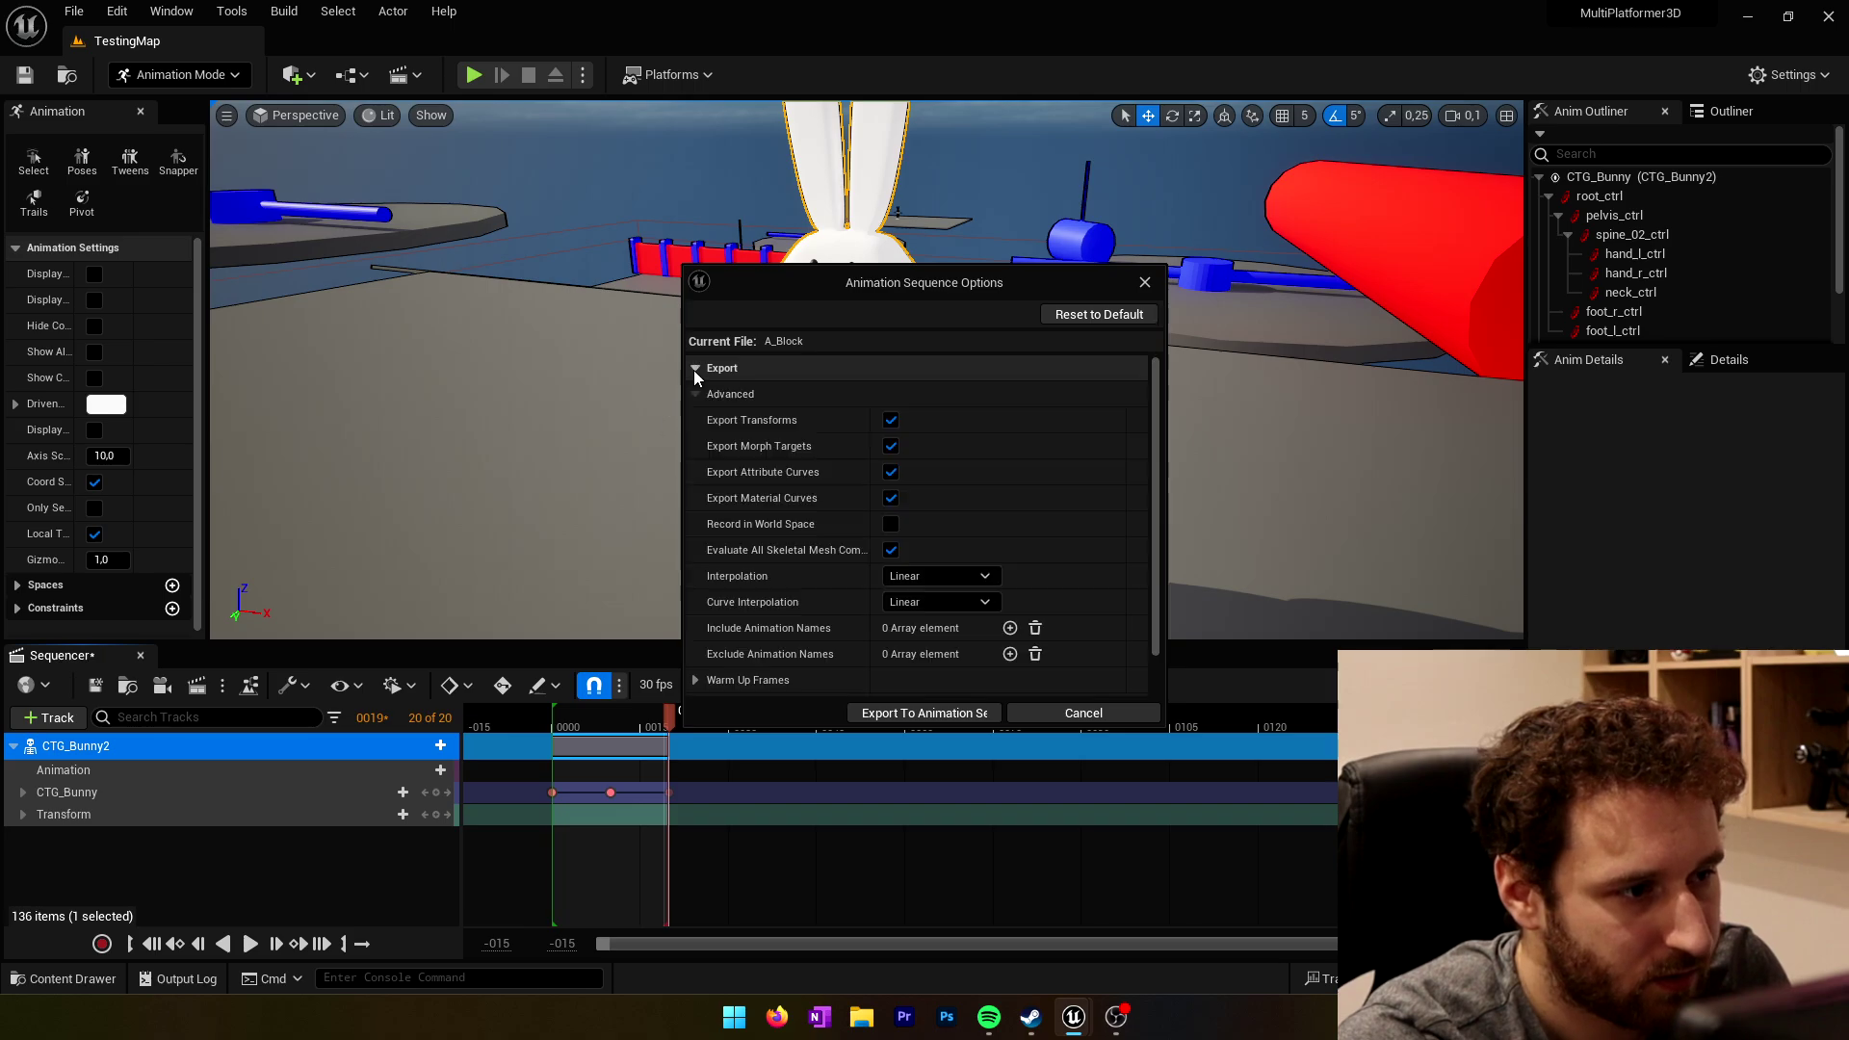
scroll(1001, 515, "down", 2)
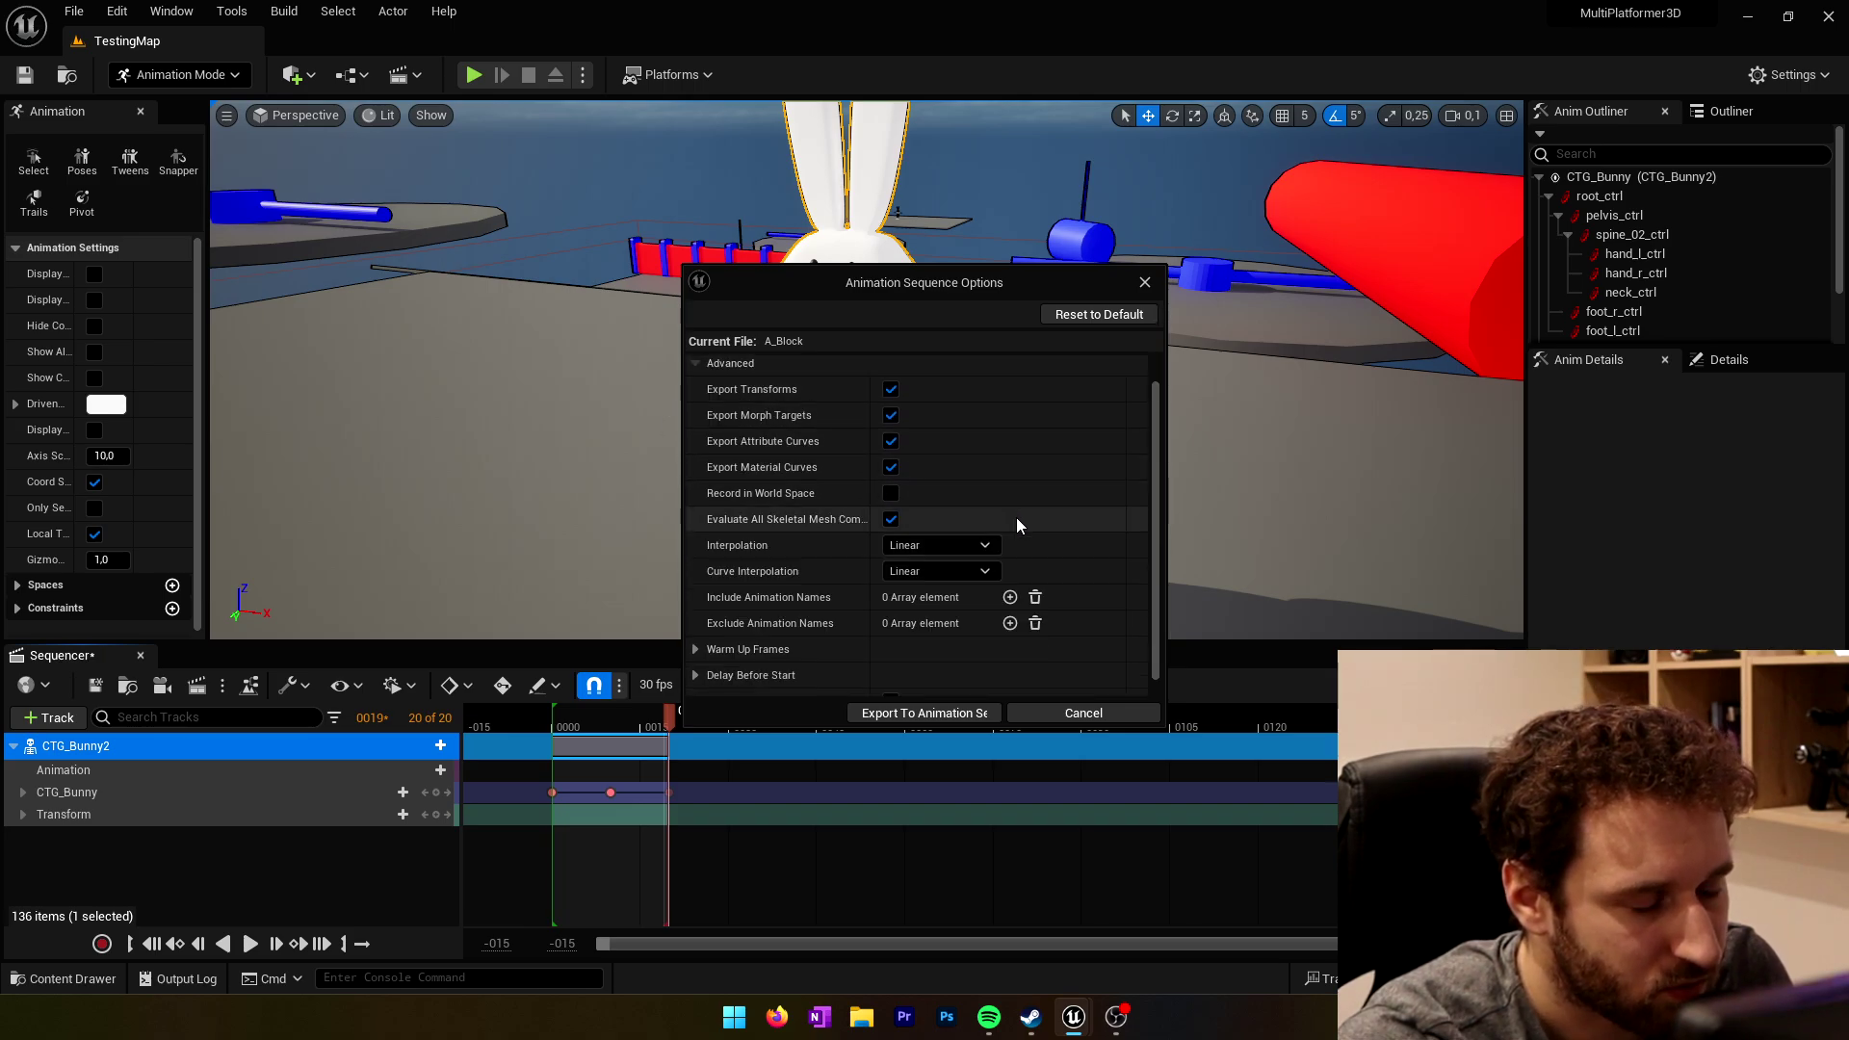
scroll(843, 597, "up", 2)
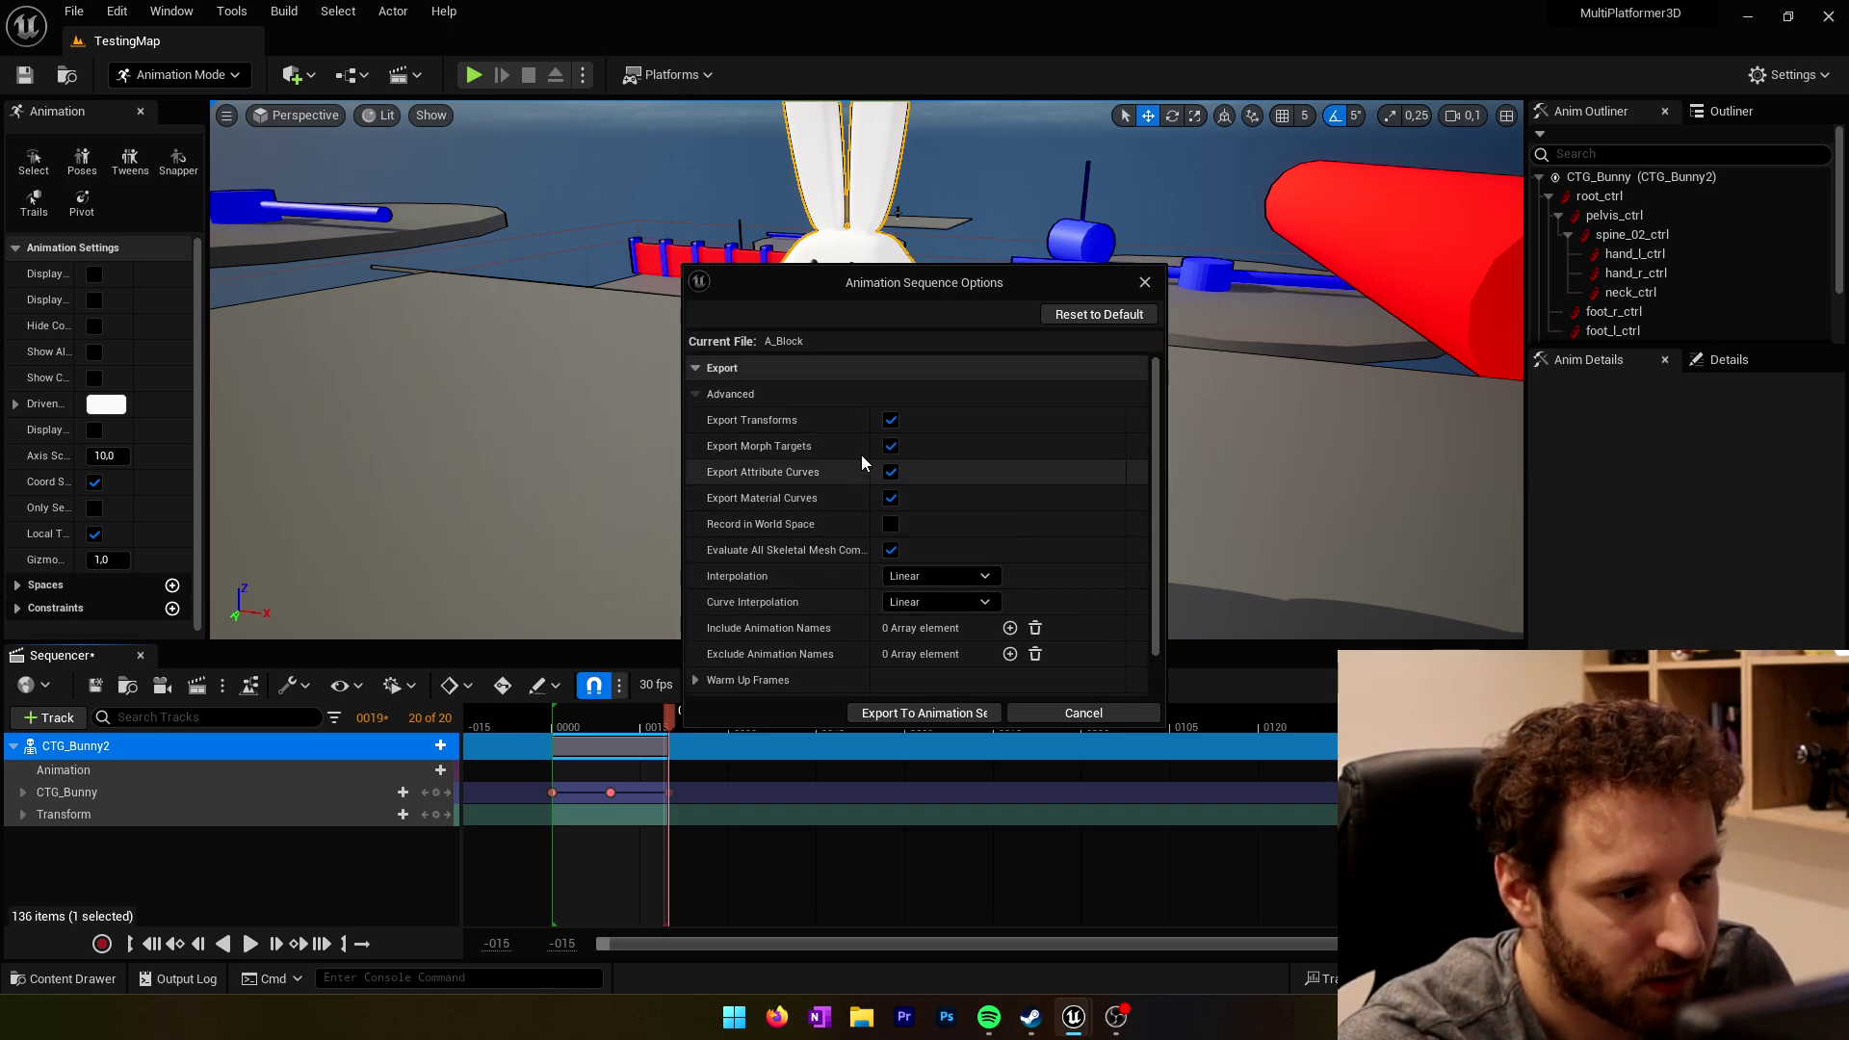
left_click(929, 713)
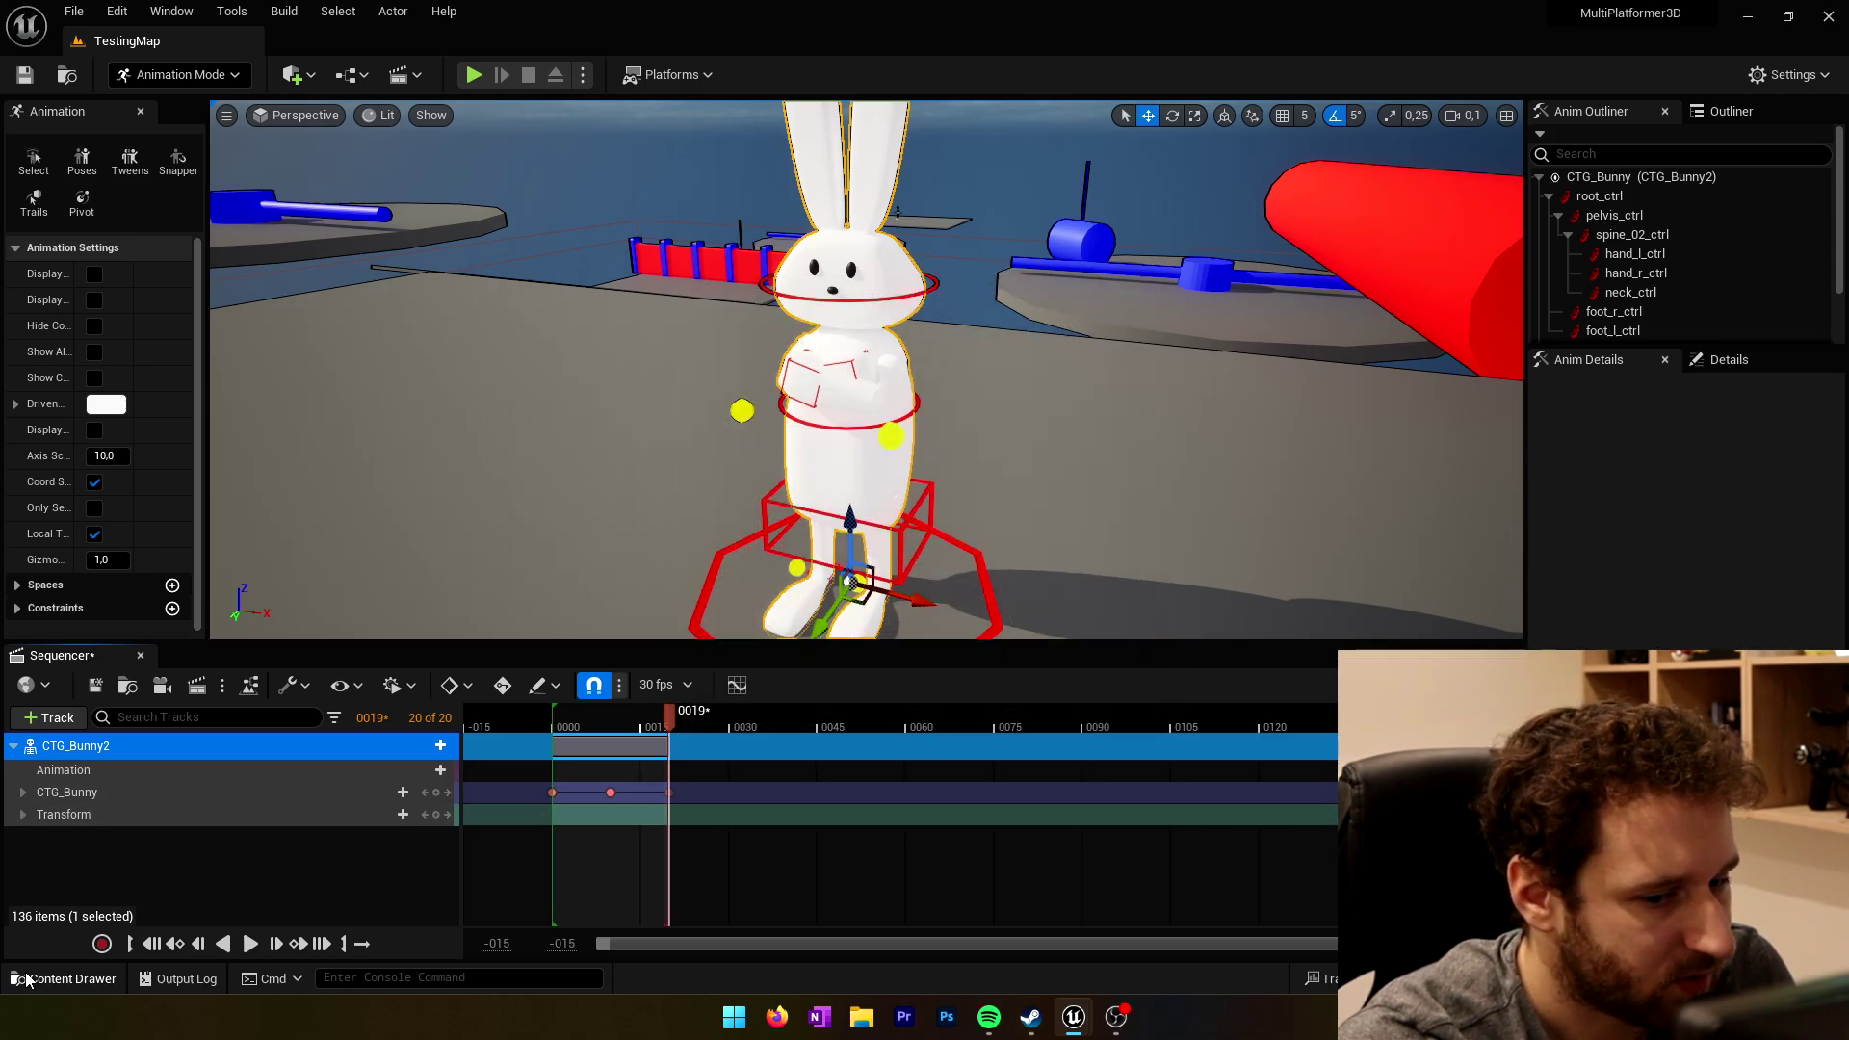
Step: Open the A_Block animation sequence from the Animations folder and examine its playback in the preview
left_click(64, 979)
double_click(394, 446)
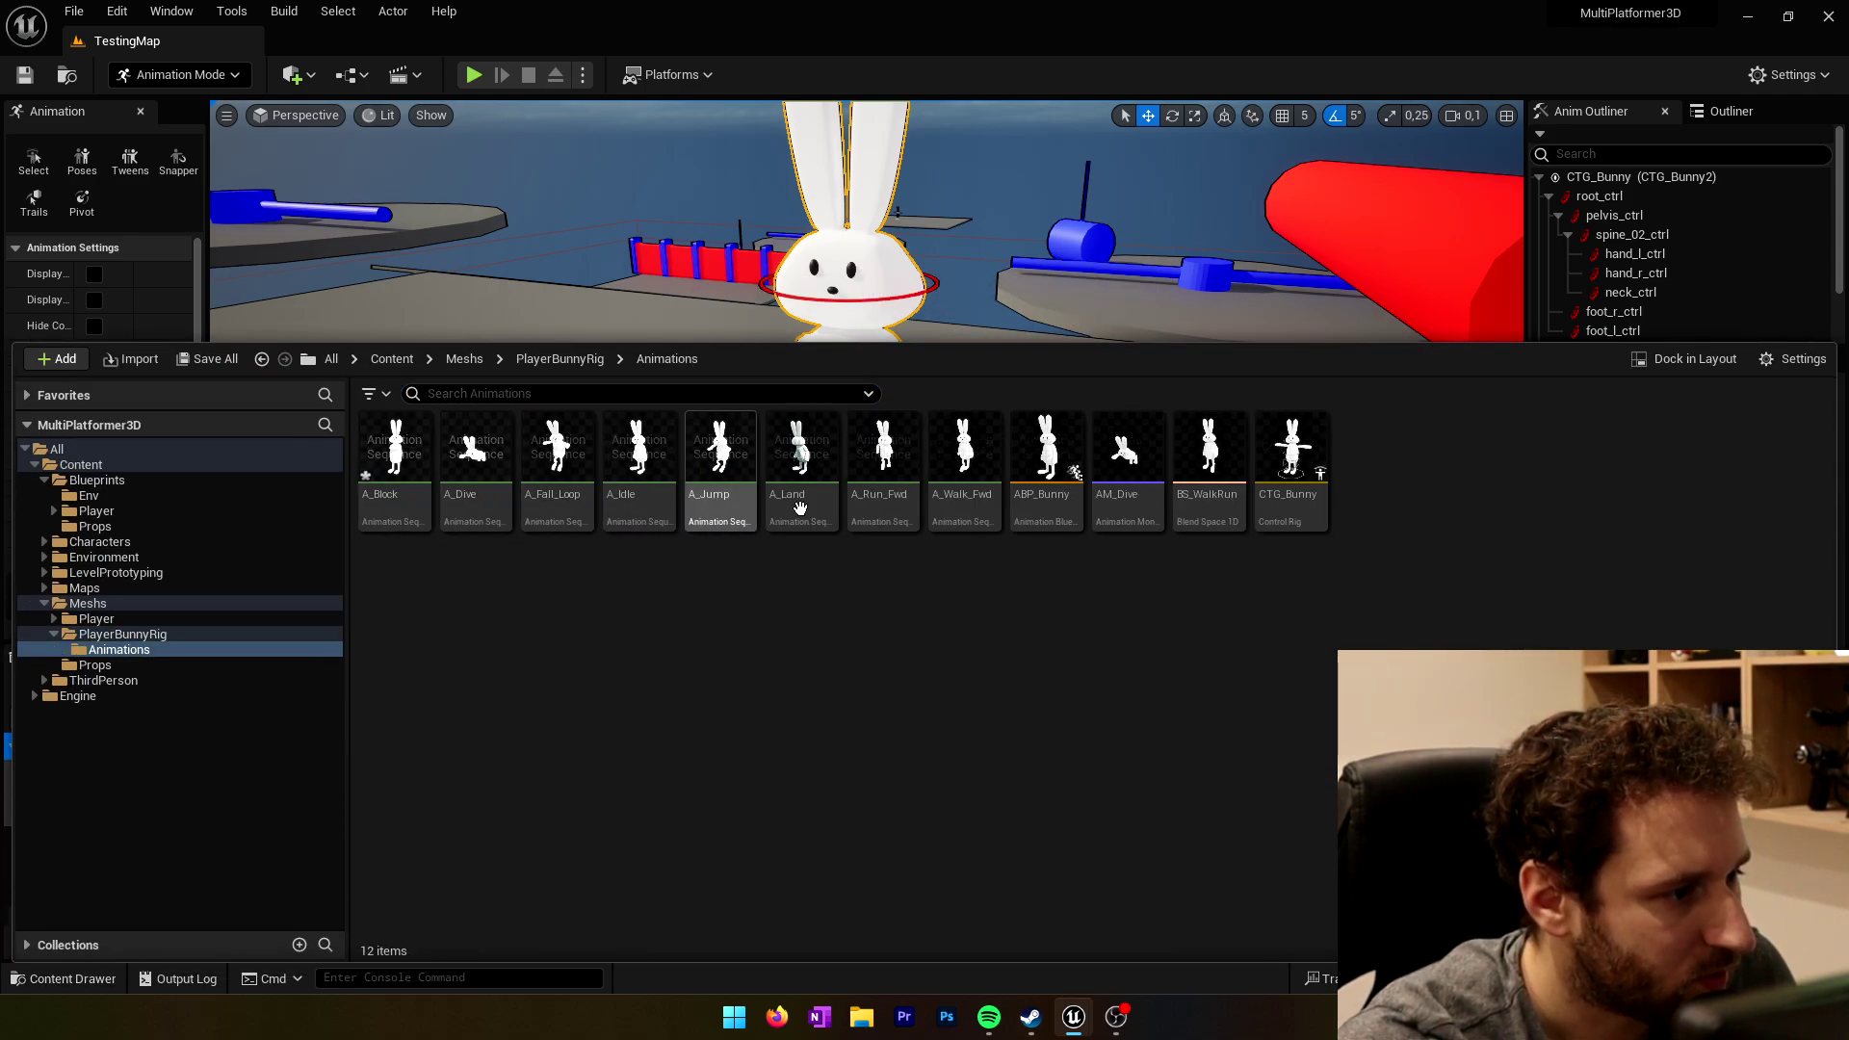
double_click(395, 446)
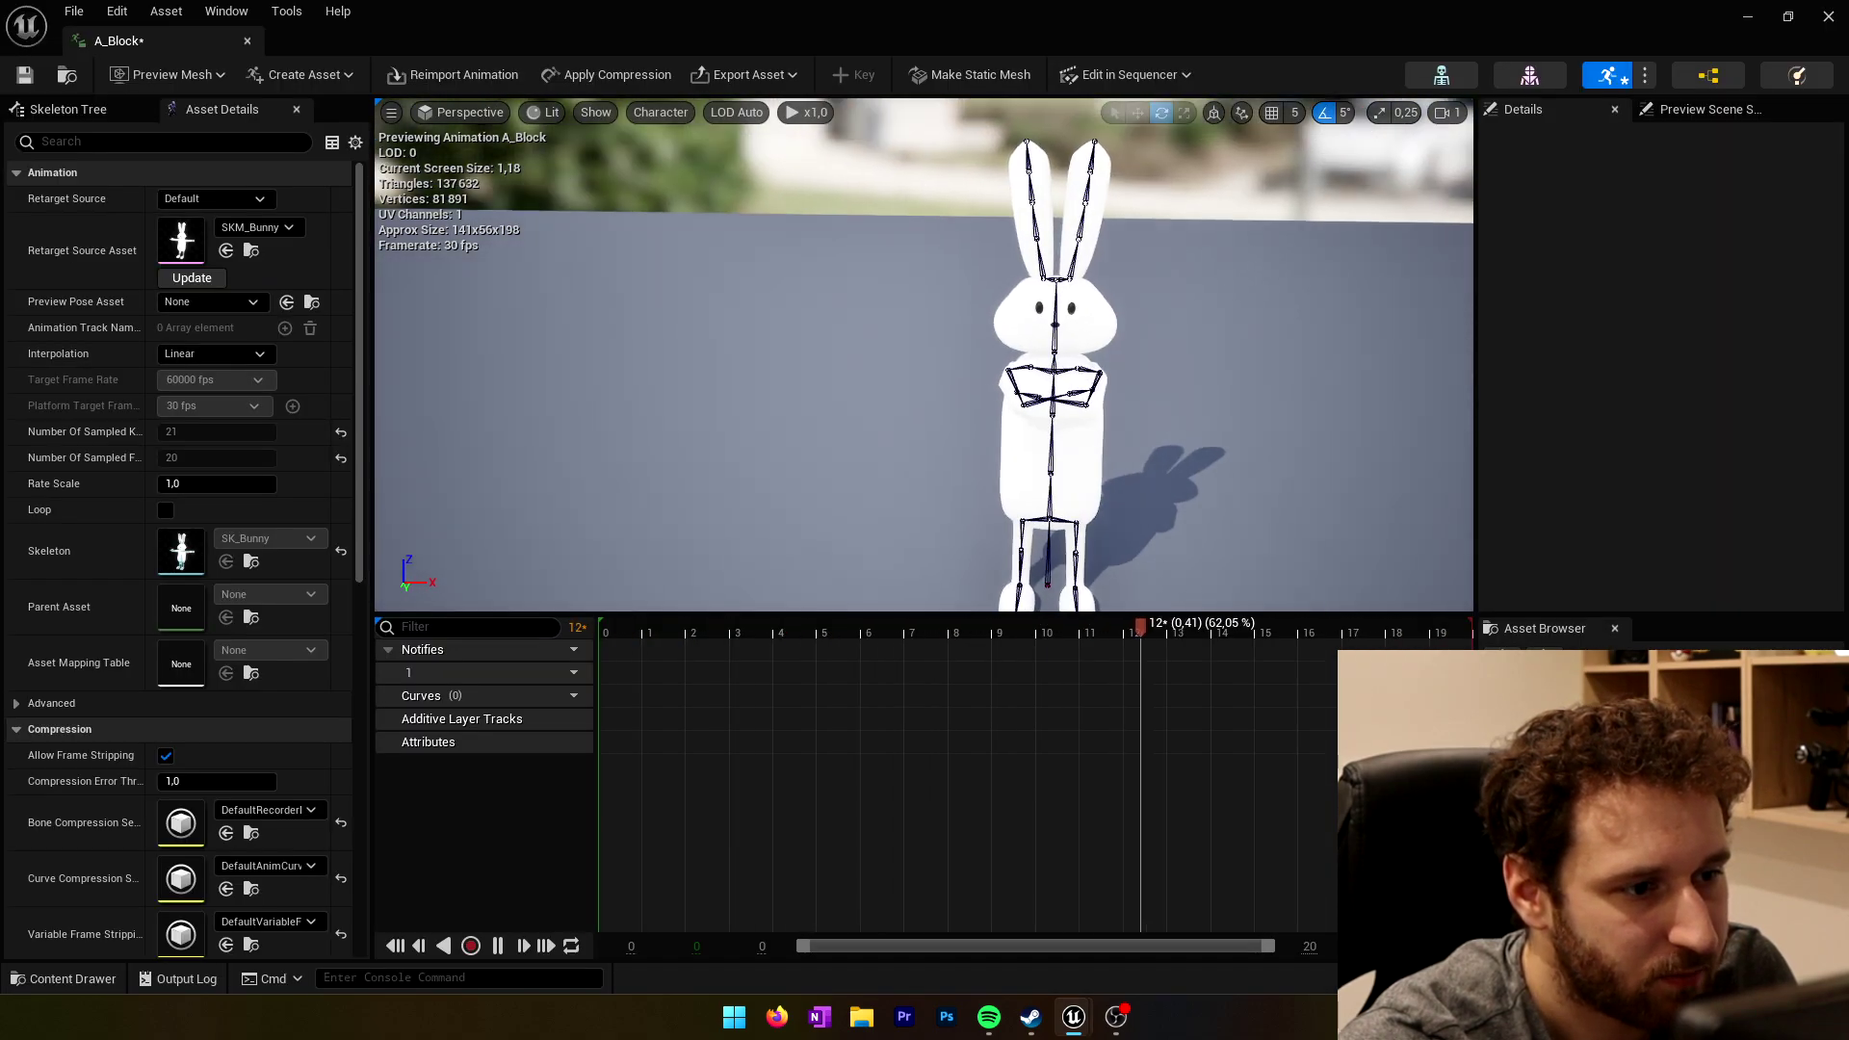
right_click_drag(924, 357, 837, 378)
left_click_drag(923, 328, 923, 414)
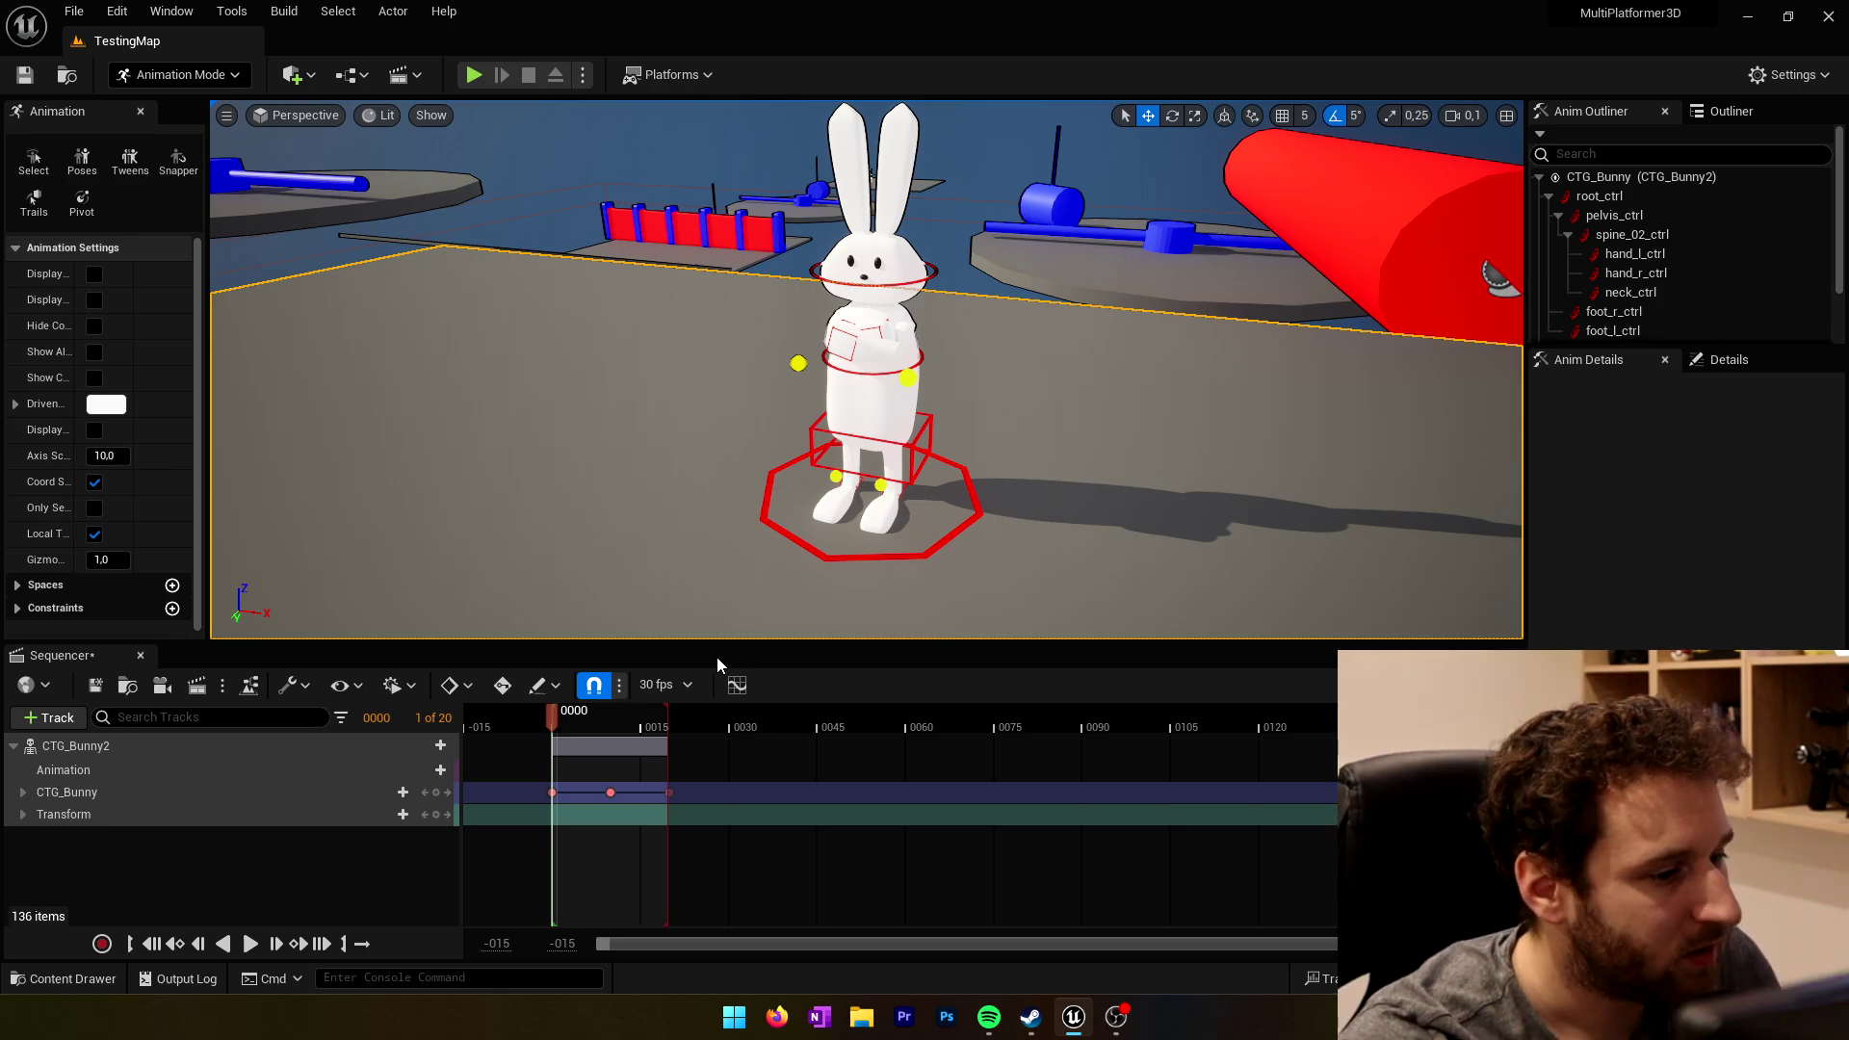
Step: Delete the CTG_Bunny2 actor from TestingMap and accept breaking its references
scroll(691, 473, "down", 2)
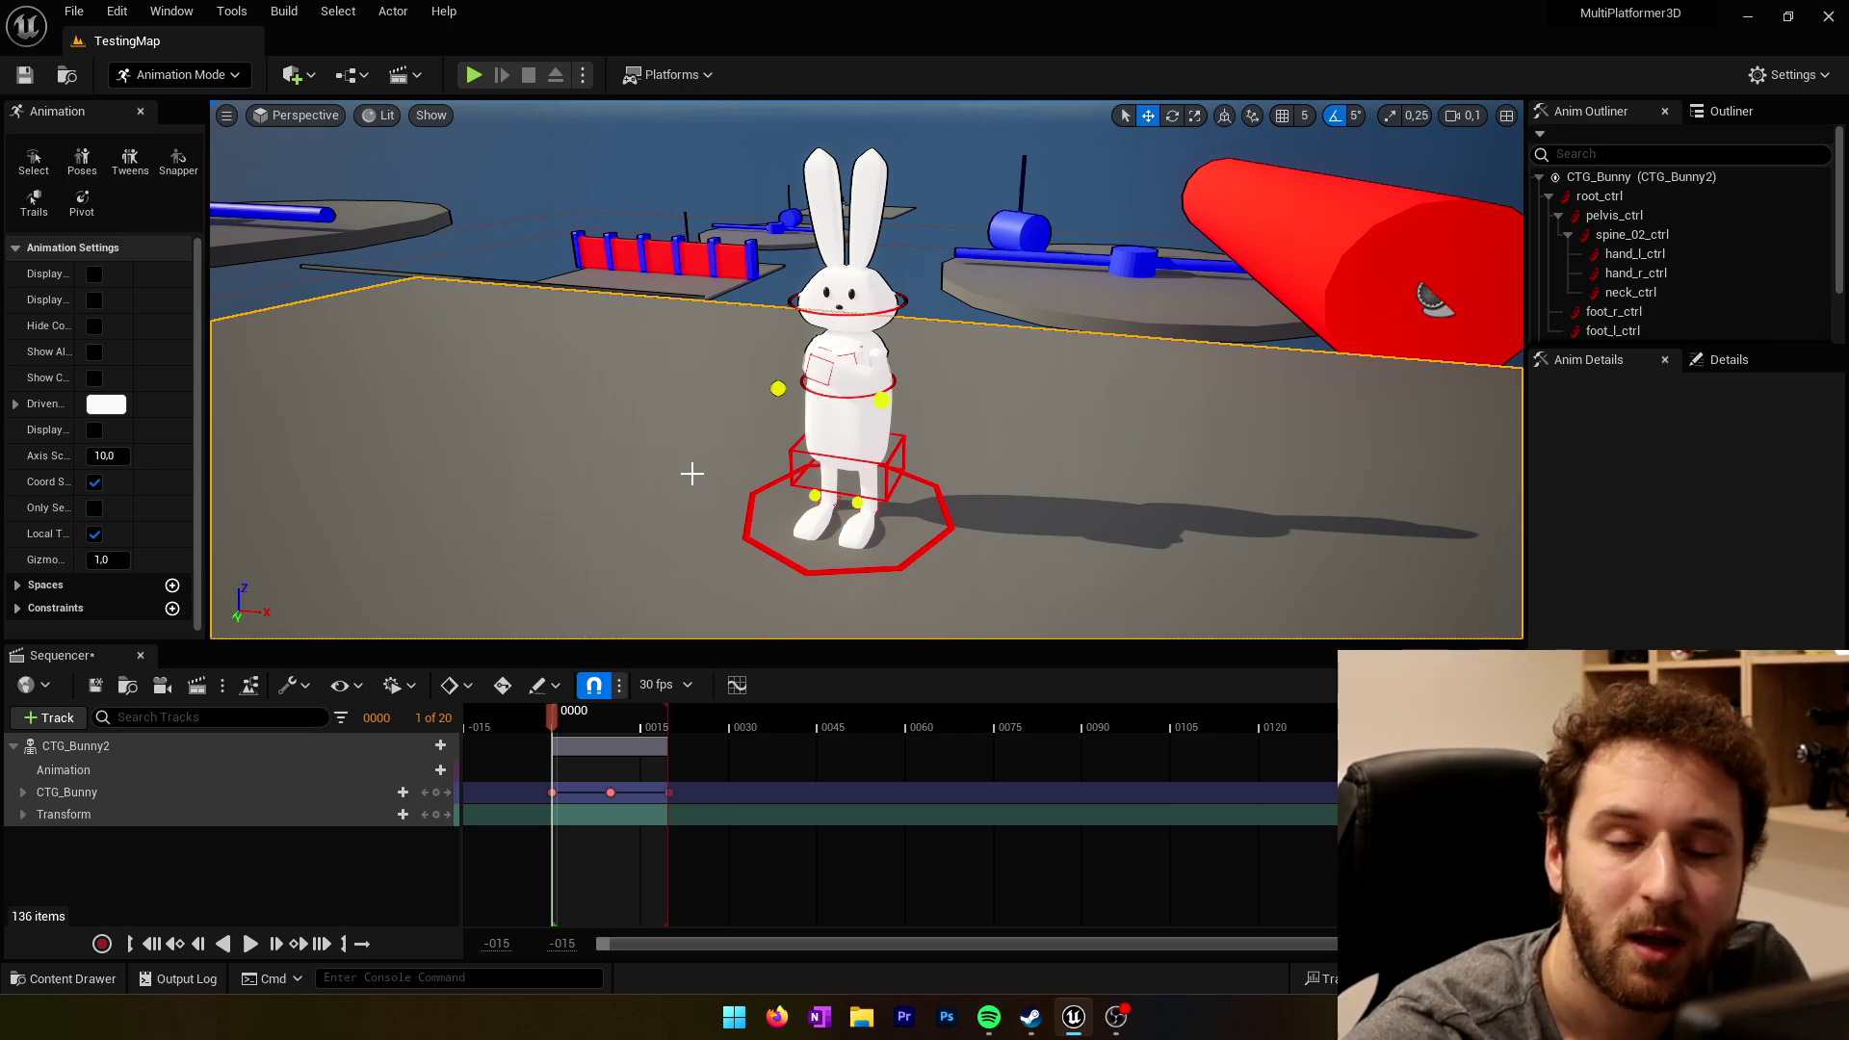
scroll(689, 471, "down", 1)
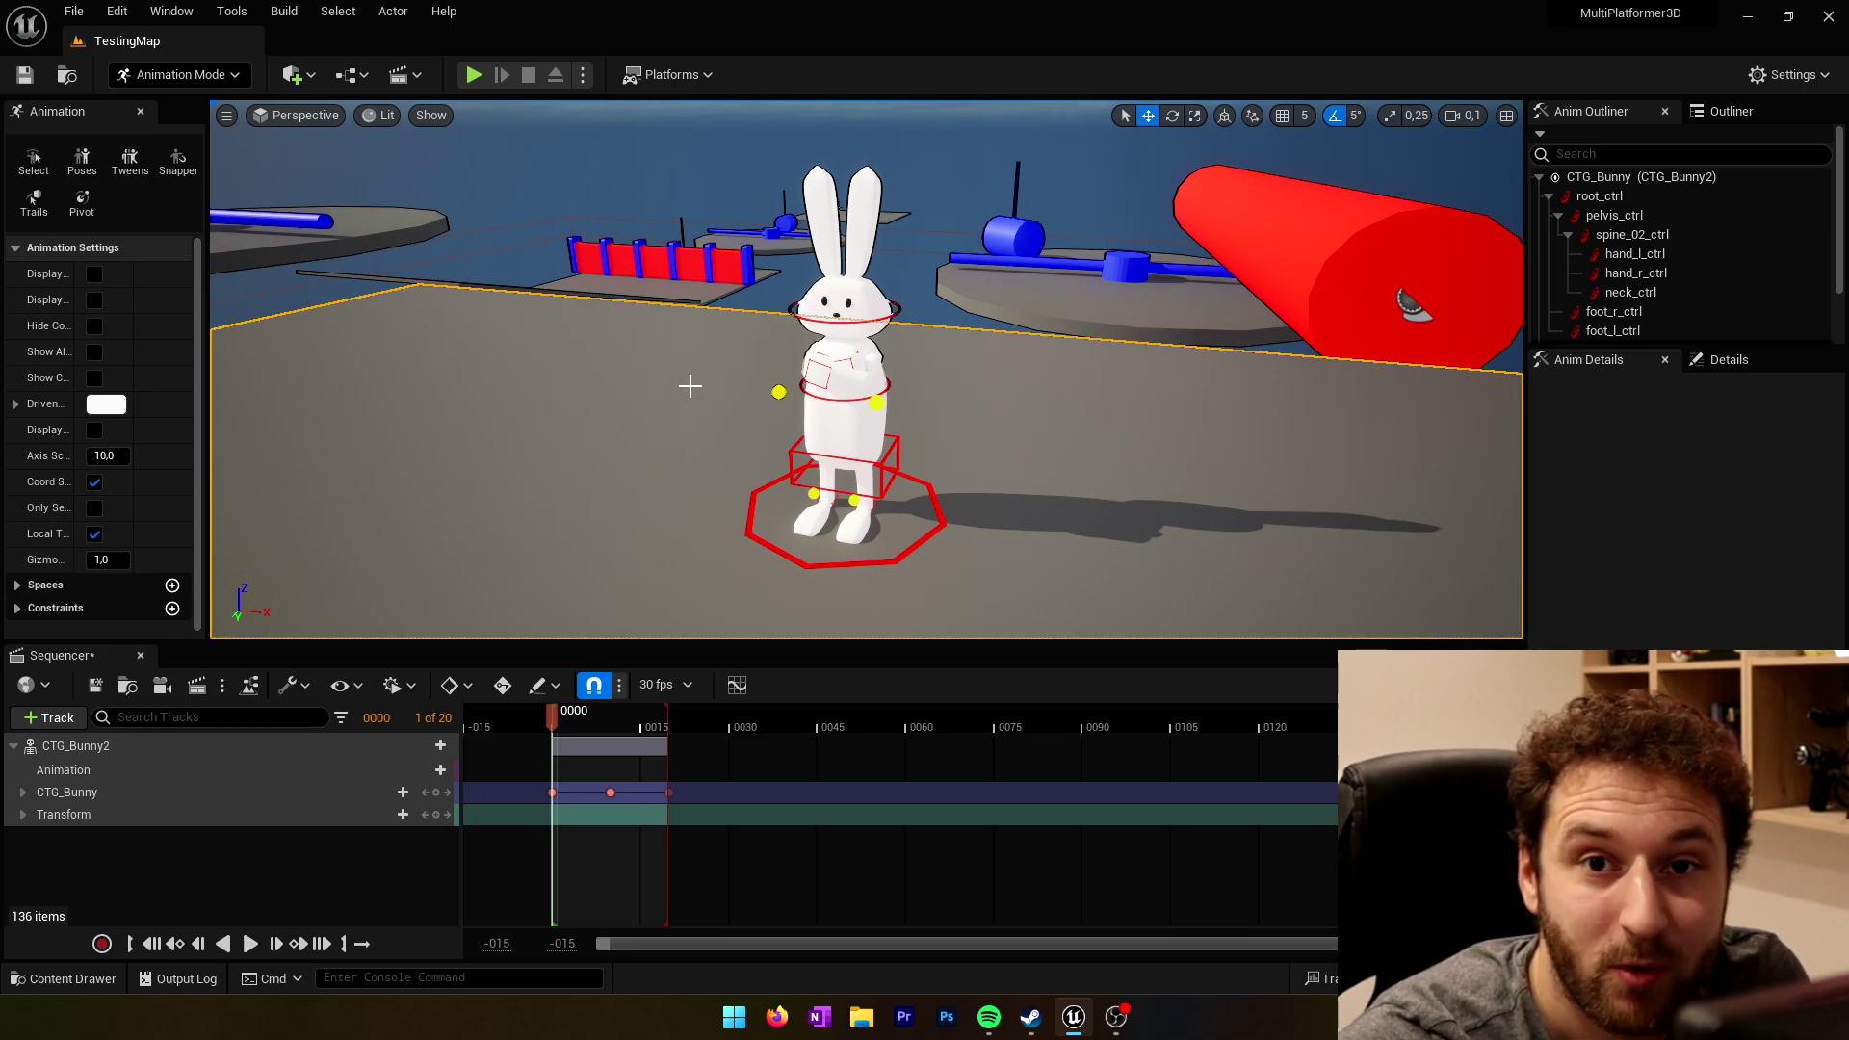
left_click(840, 409)
key("Delete")
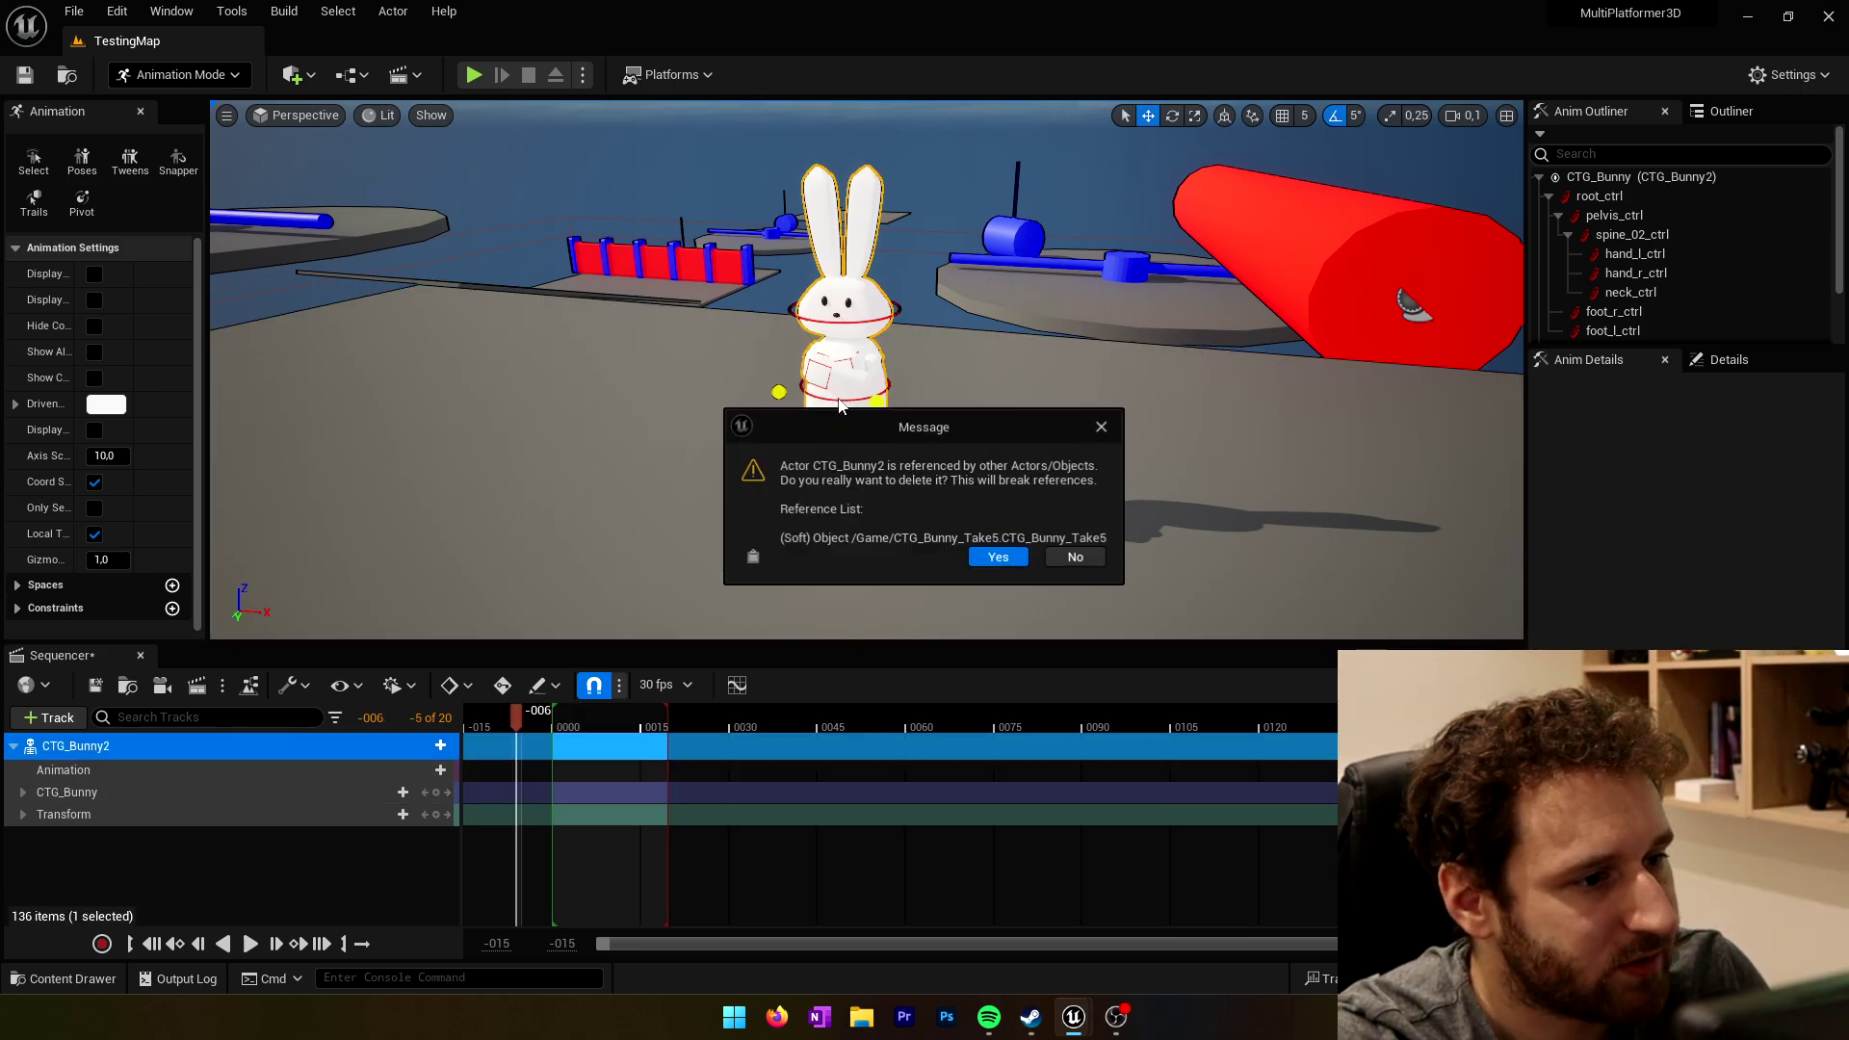
left_click(996, 558)
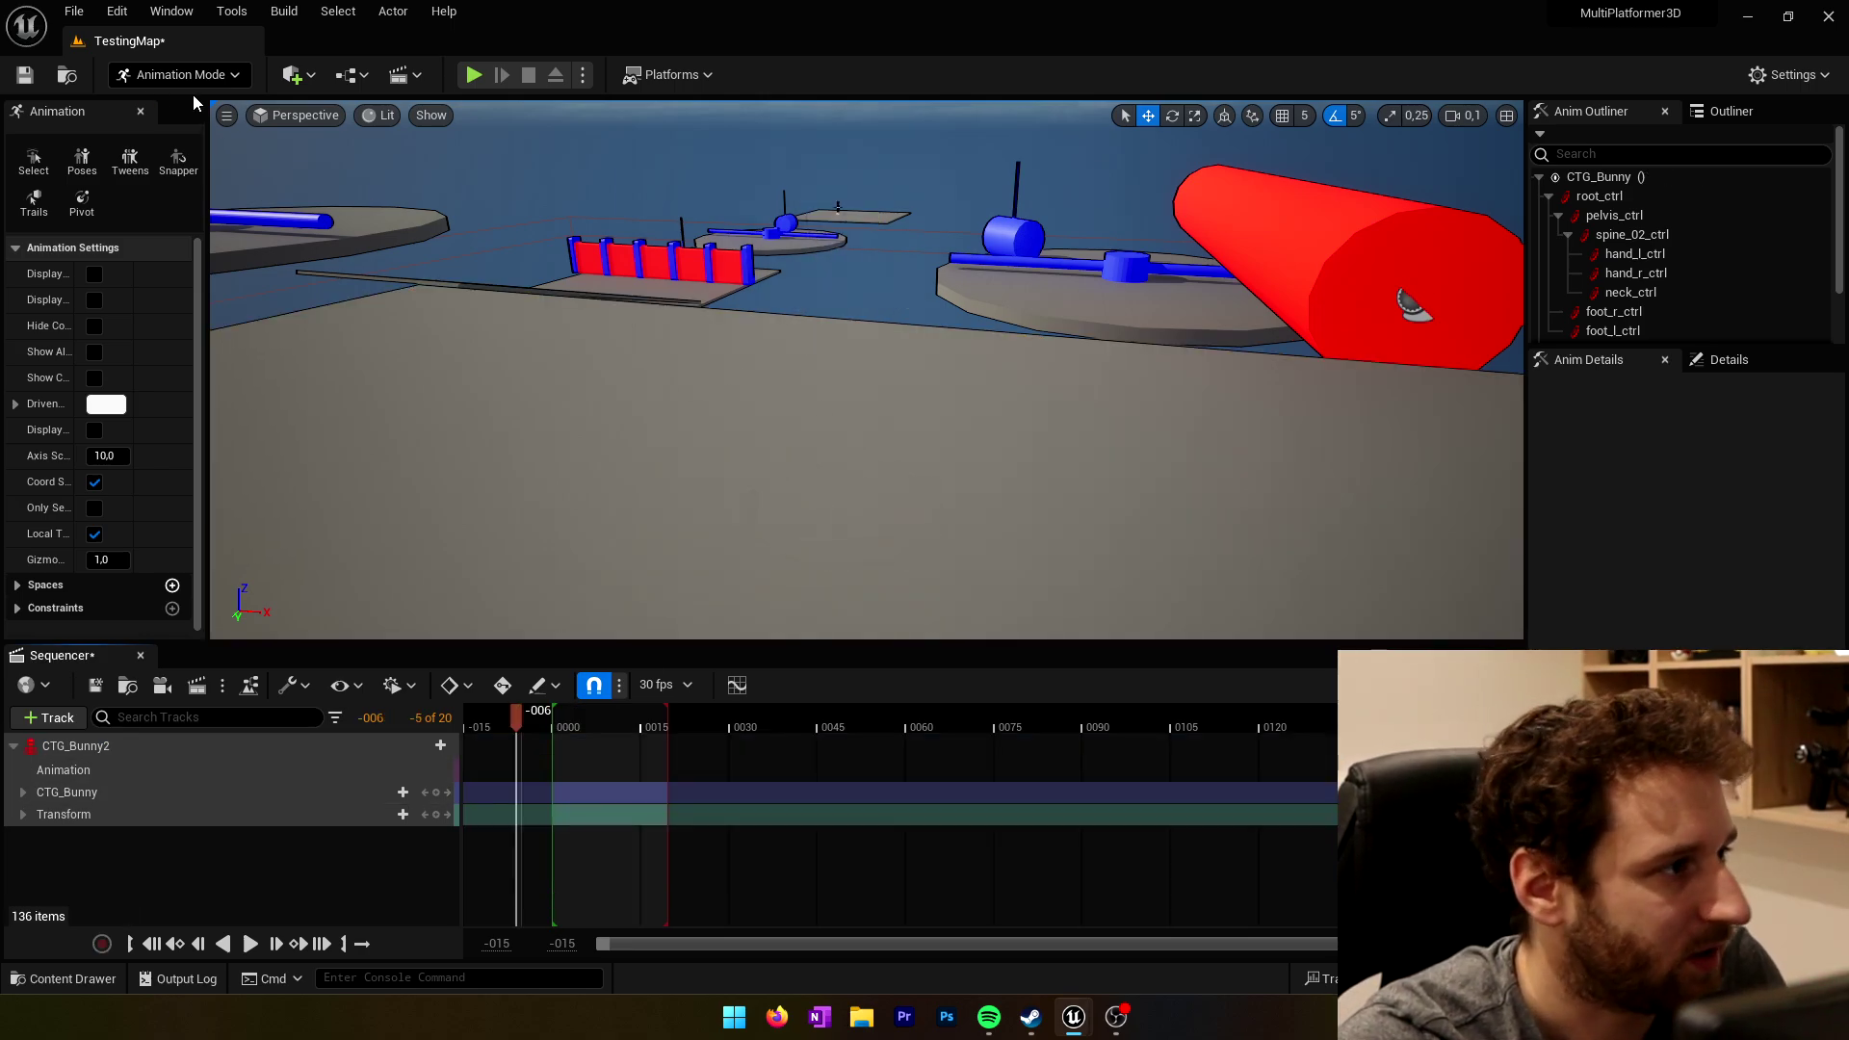
Step: Switch the editor from Animation Mode to Selection Mode and close the Sequencer
left_click(180, 74)
left_click(174, 98)
left_click(809, 607)
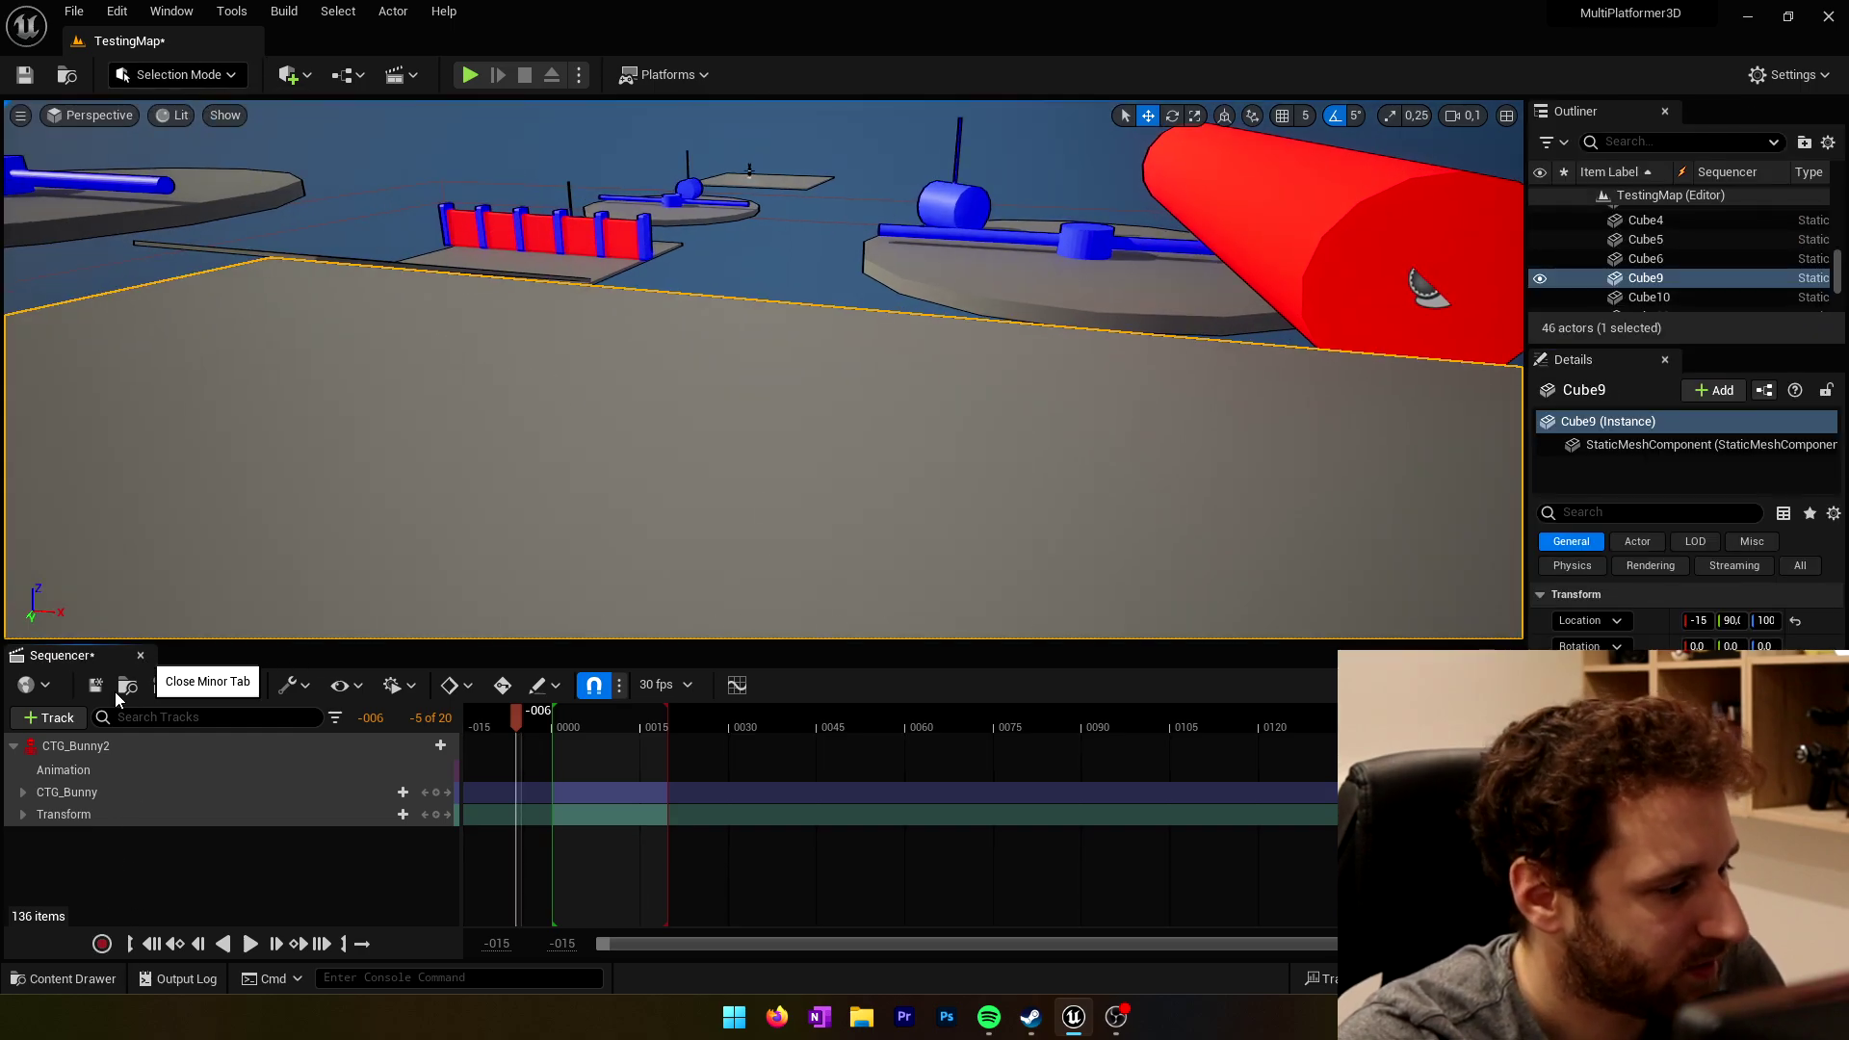
left_click(142, 657)
Step: Place a fresh control-rigged bunny from the PlayerBunnyRig folder onto the platform in the level
left_click(79, 978)
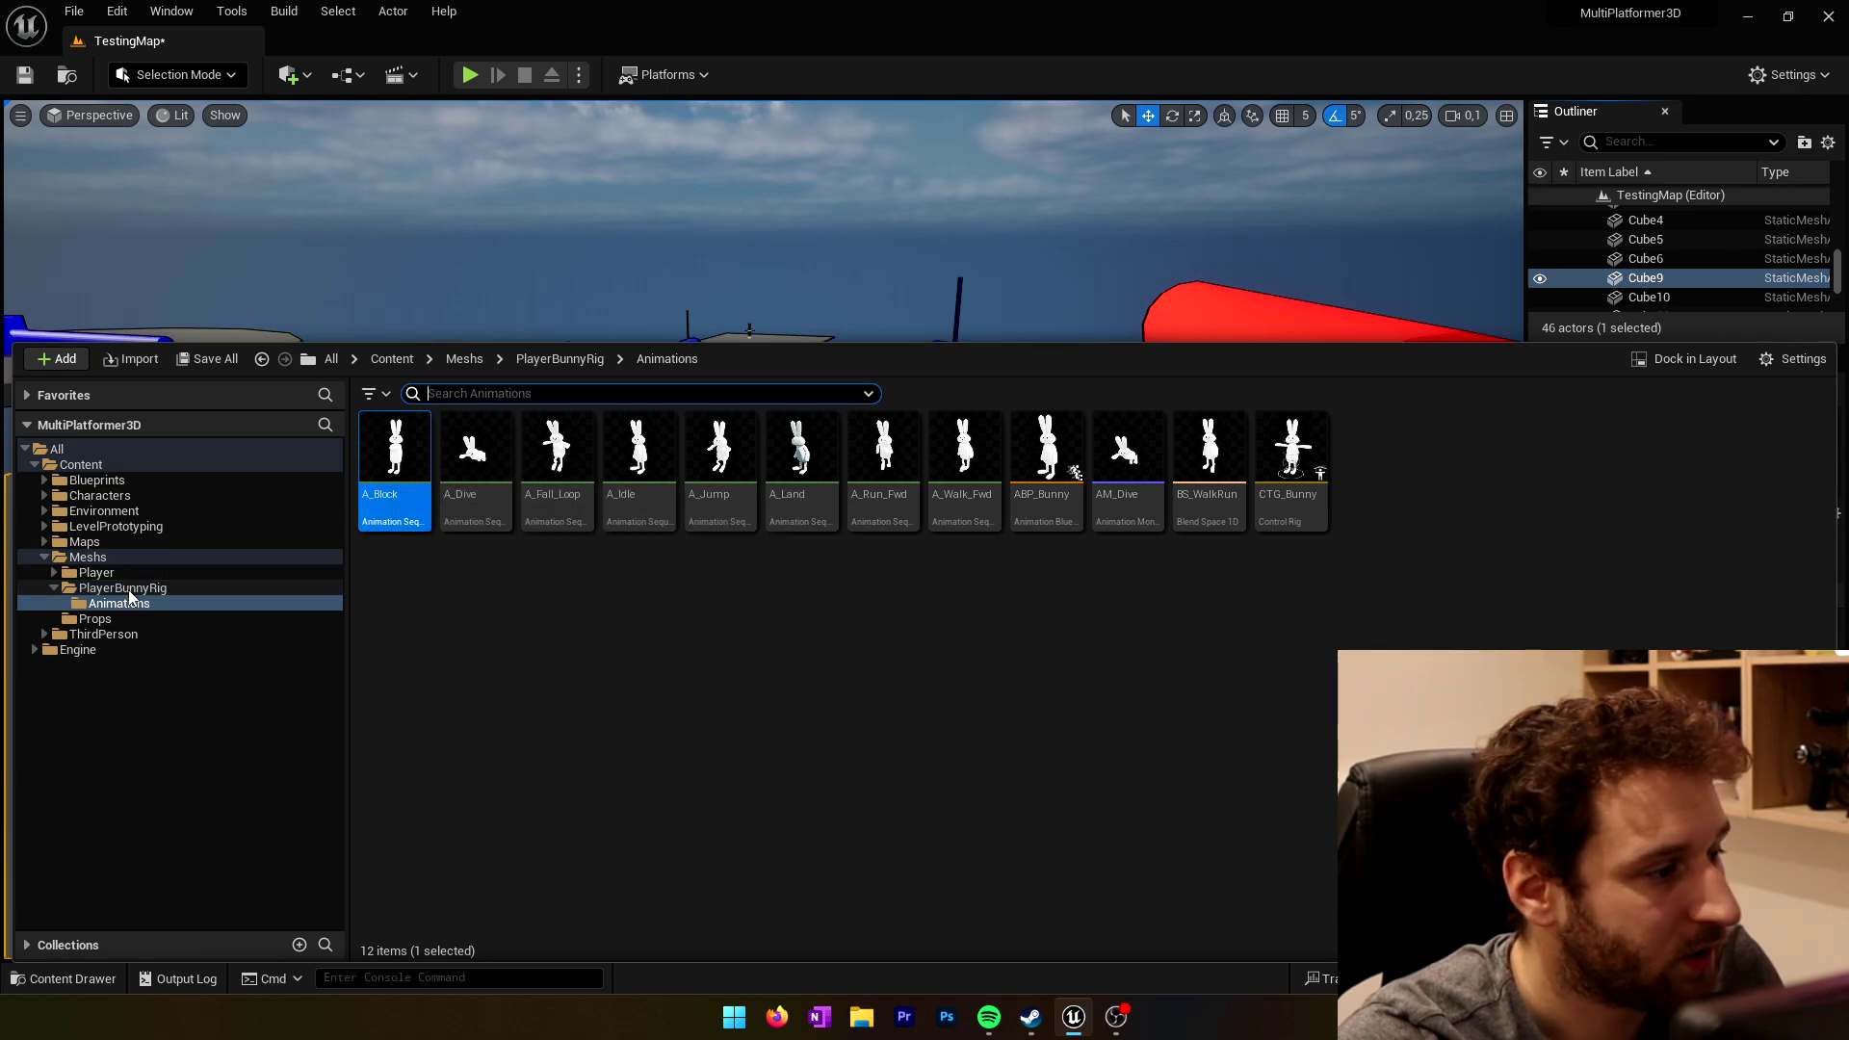
left_click(131, 589)
left_click_drag(470, 465, 778, 641)
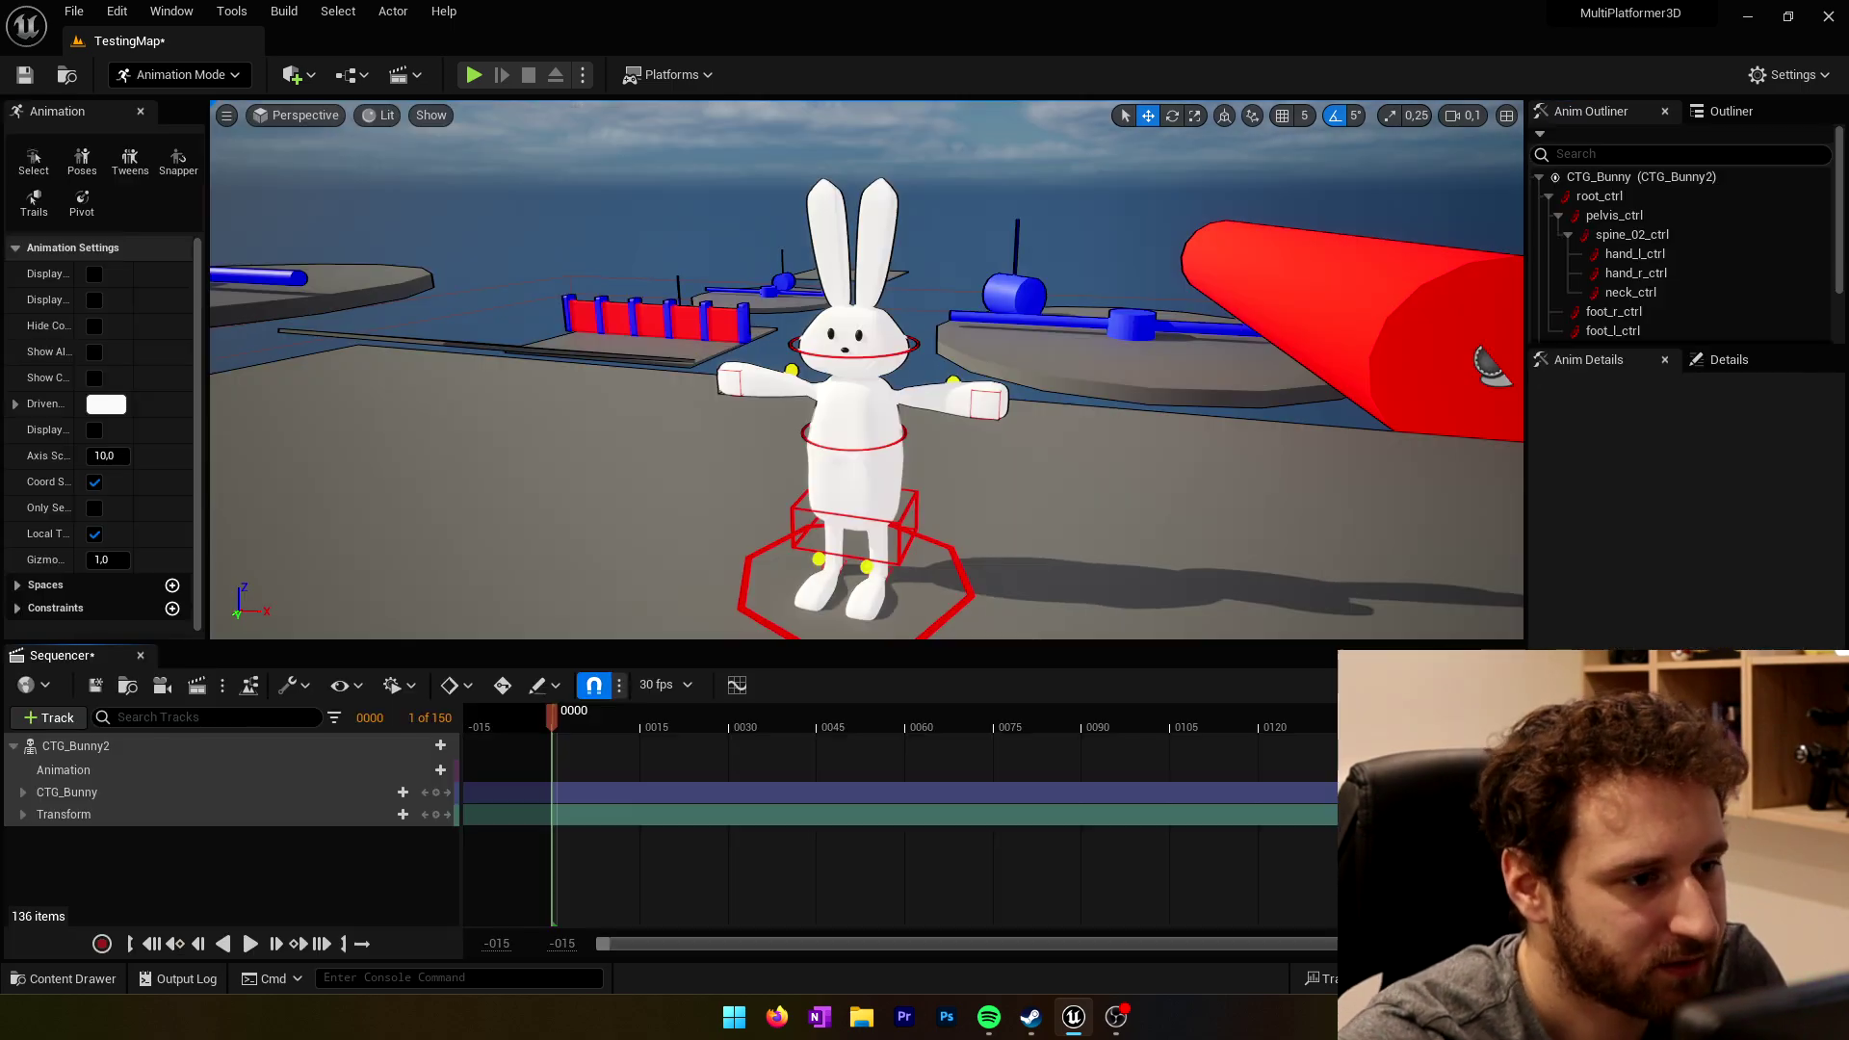
key("w")
right_click_drag(920, 476, 921, 476)
key("s")
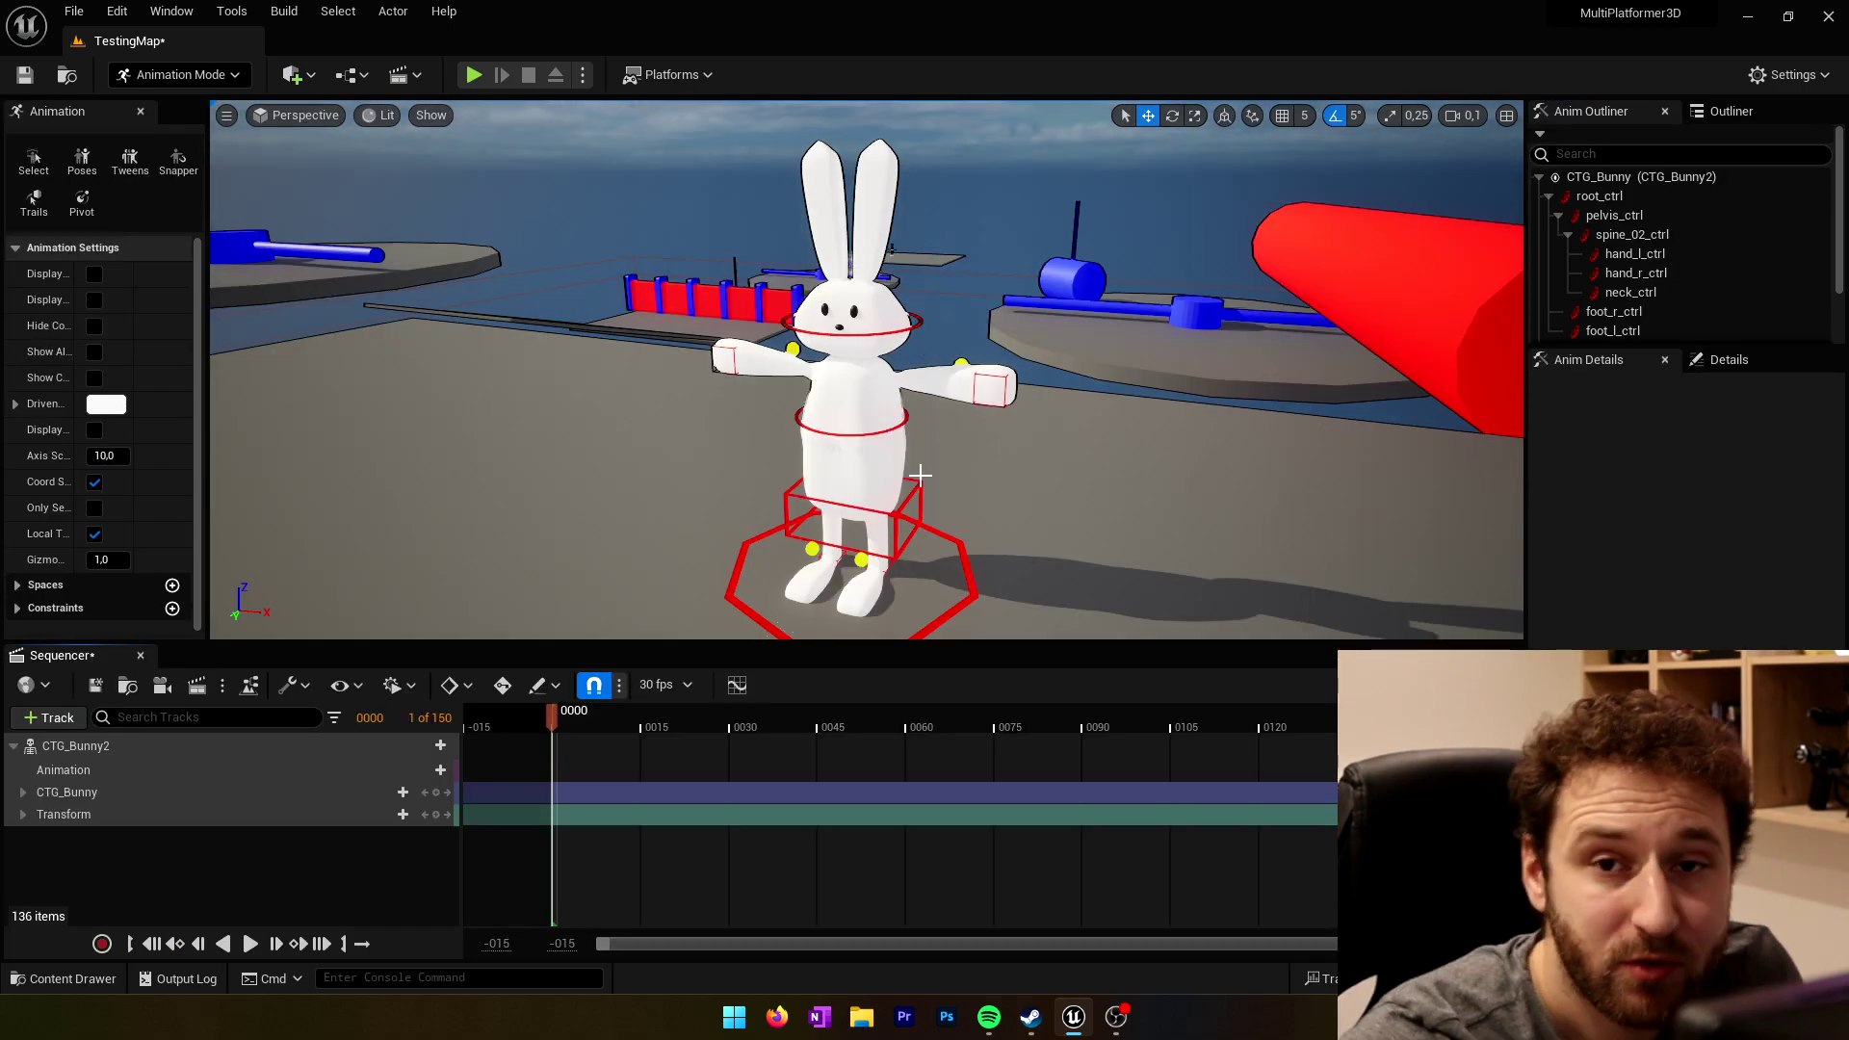
Step: At frame 0, move the left hand control inward, closer to the bunny's body
mouse_move(882, 613)
right_mouse_down()
mouse_move(838, 635)
mouse_move(878, 614)
right_mouse_up()
key("w")
right_click_drag(1009, 565, 1008, 564)
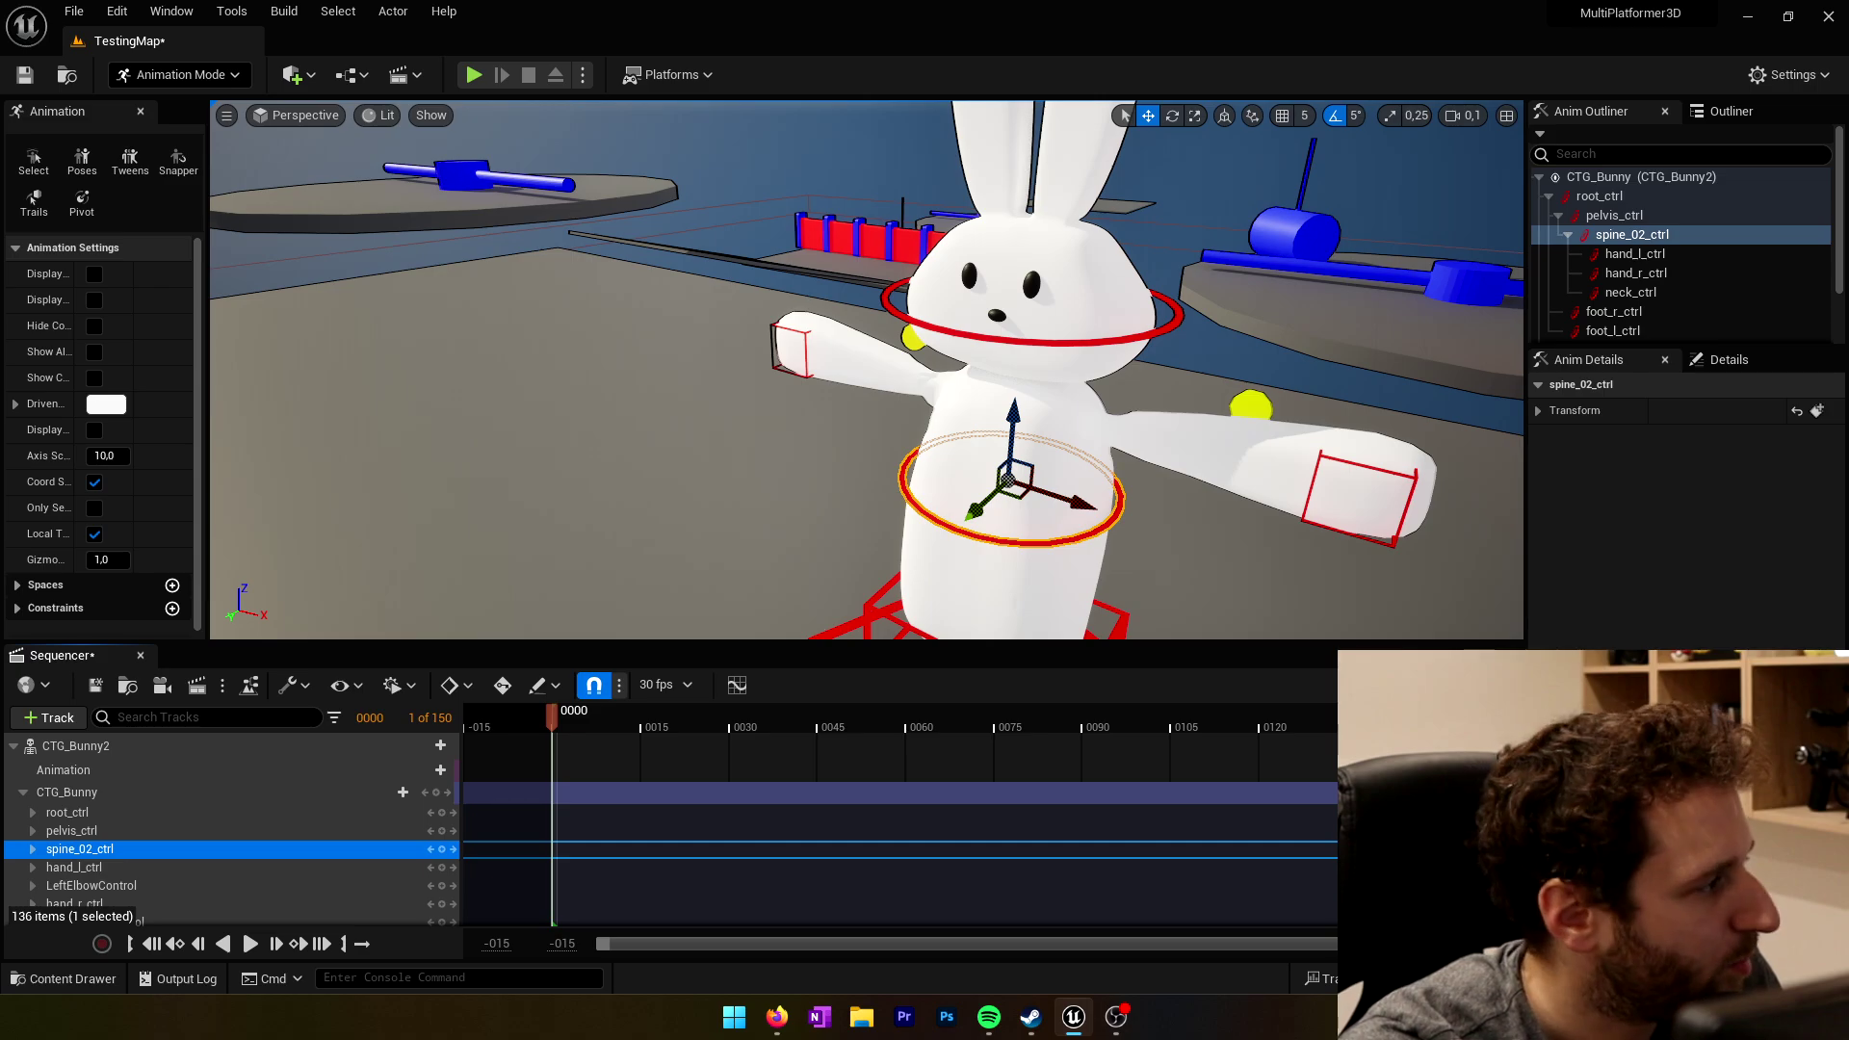
left_click(1353, 535)
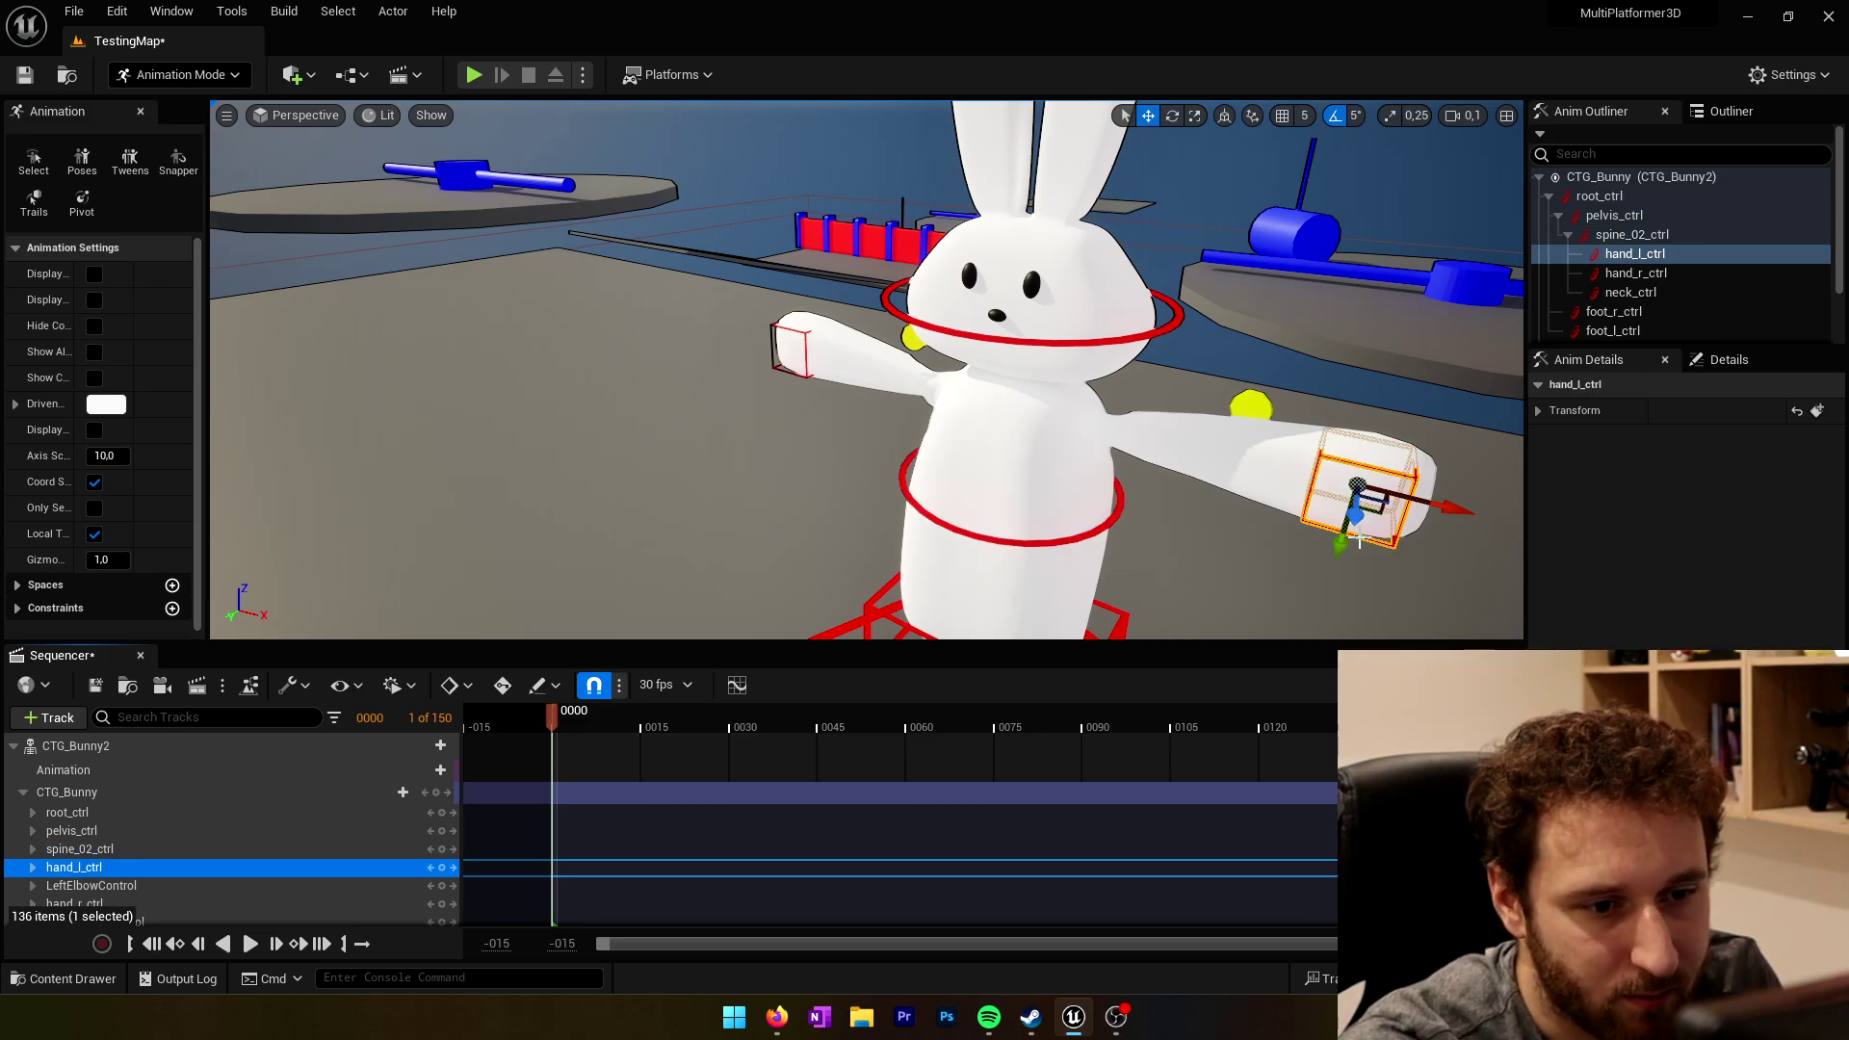
mouse_move(1458, 506)
right_mouse_down()
mouse_move(1435, 505)
mouse_move(1458, 508)
right_mouse_up()
left_click_drag(1417, 451, 1196, 442)
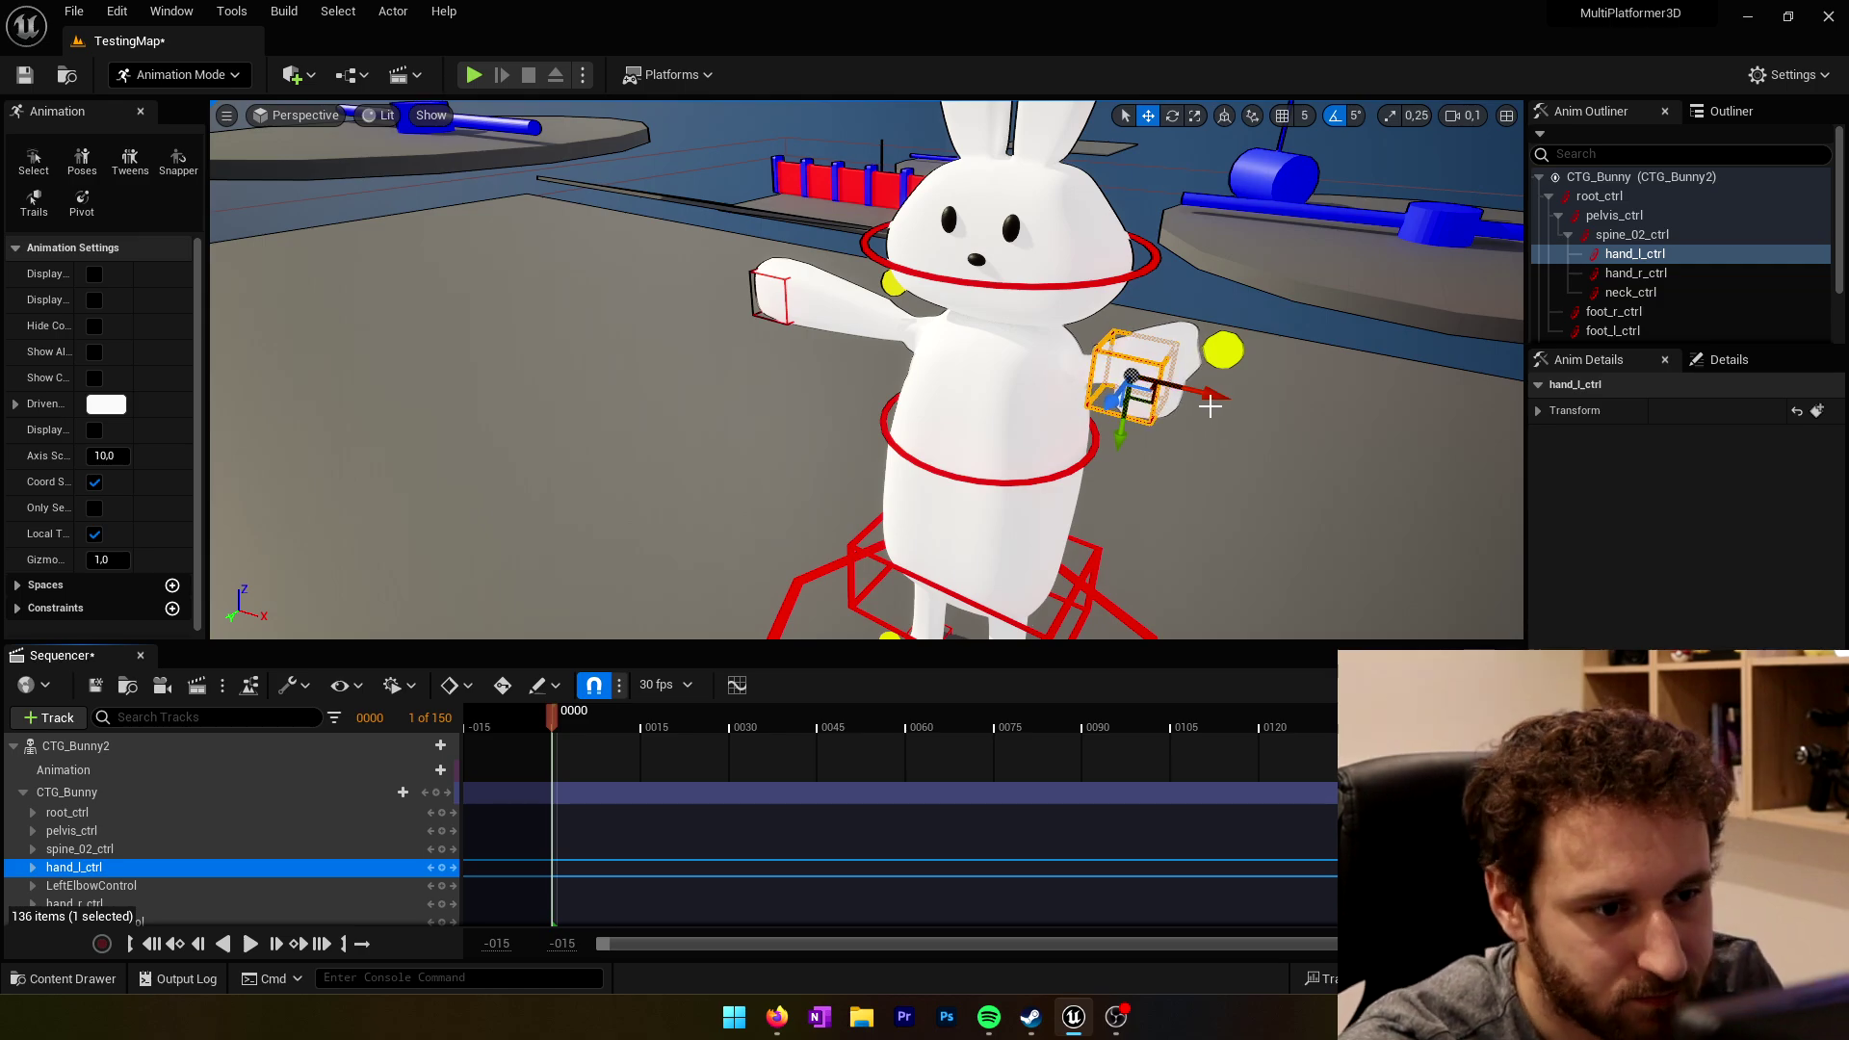
key("s")
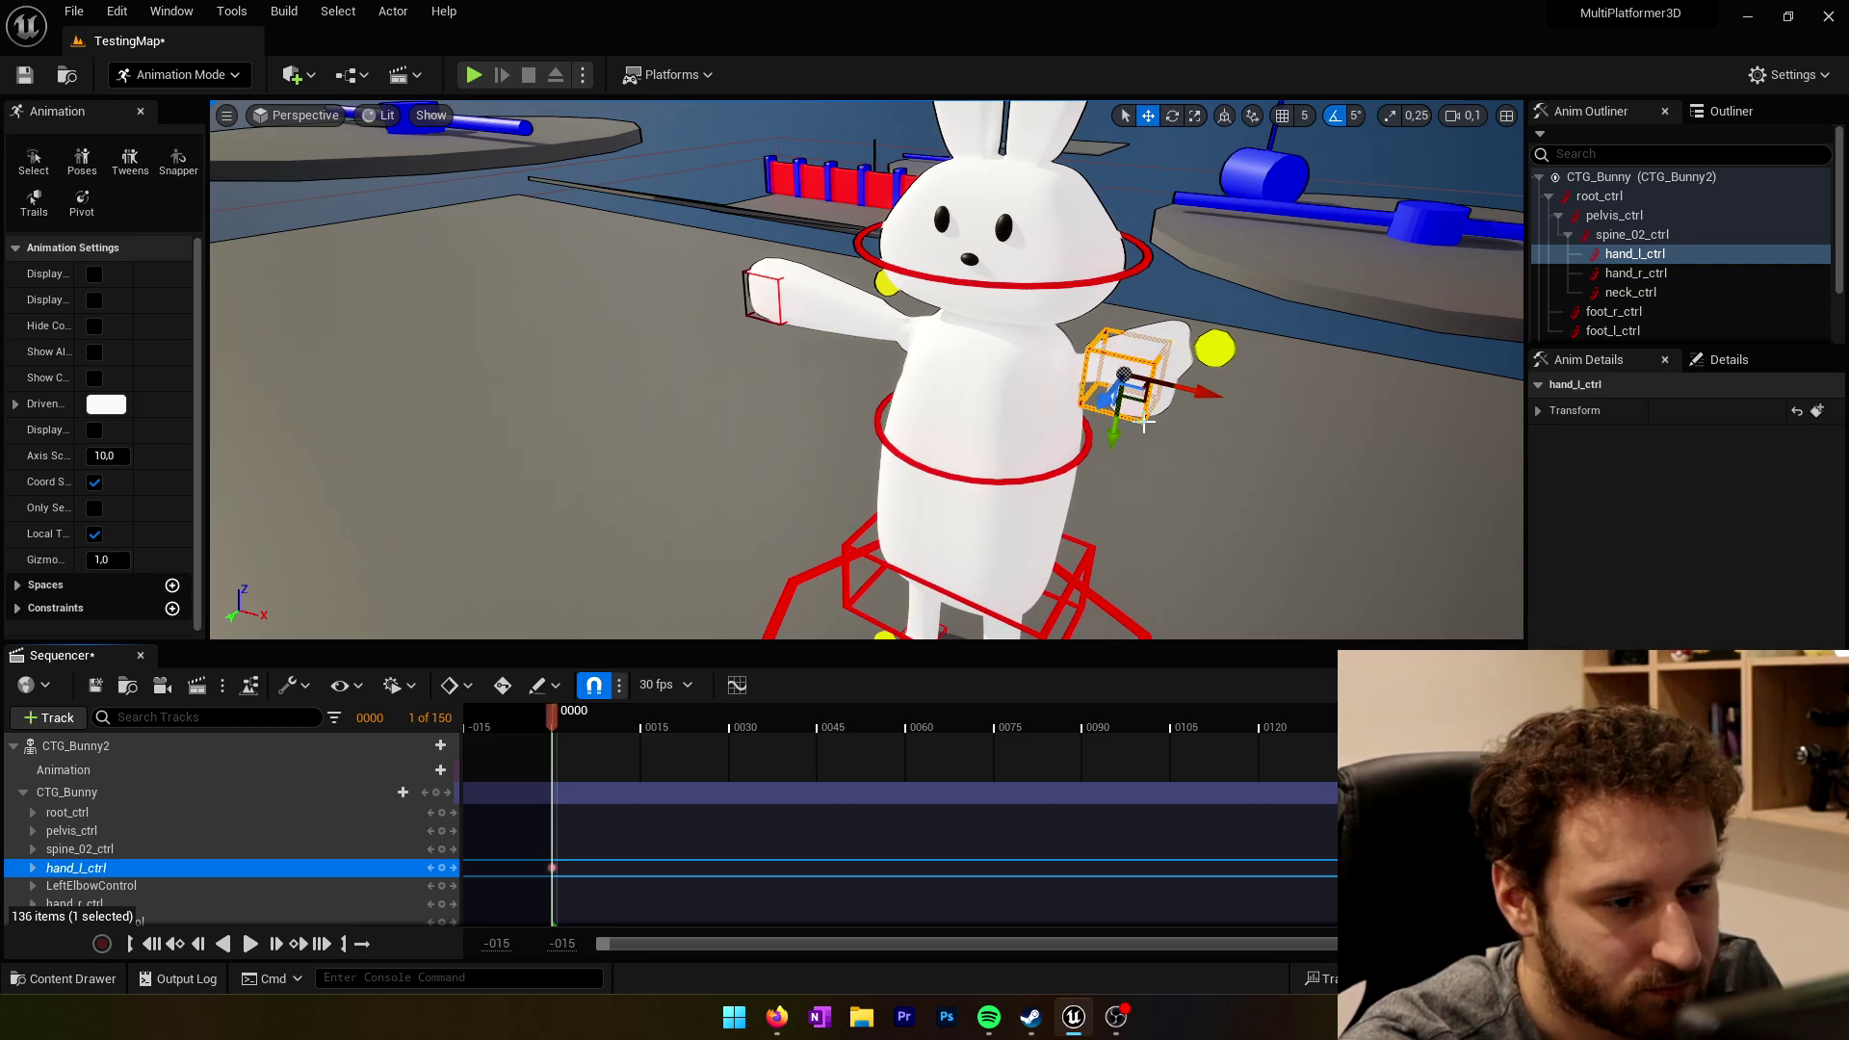
Step: At frame 0, rotate the left hand control, raise the right hand control into a guard pose, and key all CTG_Bunny controls
key("e")
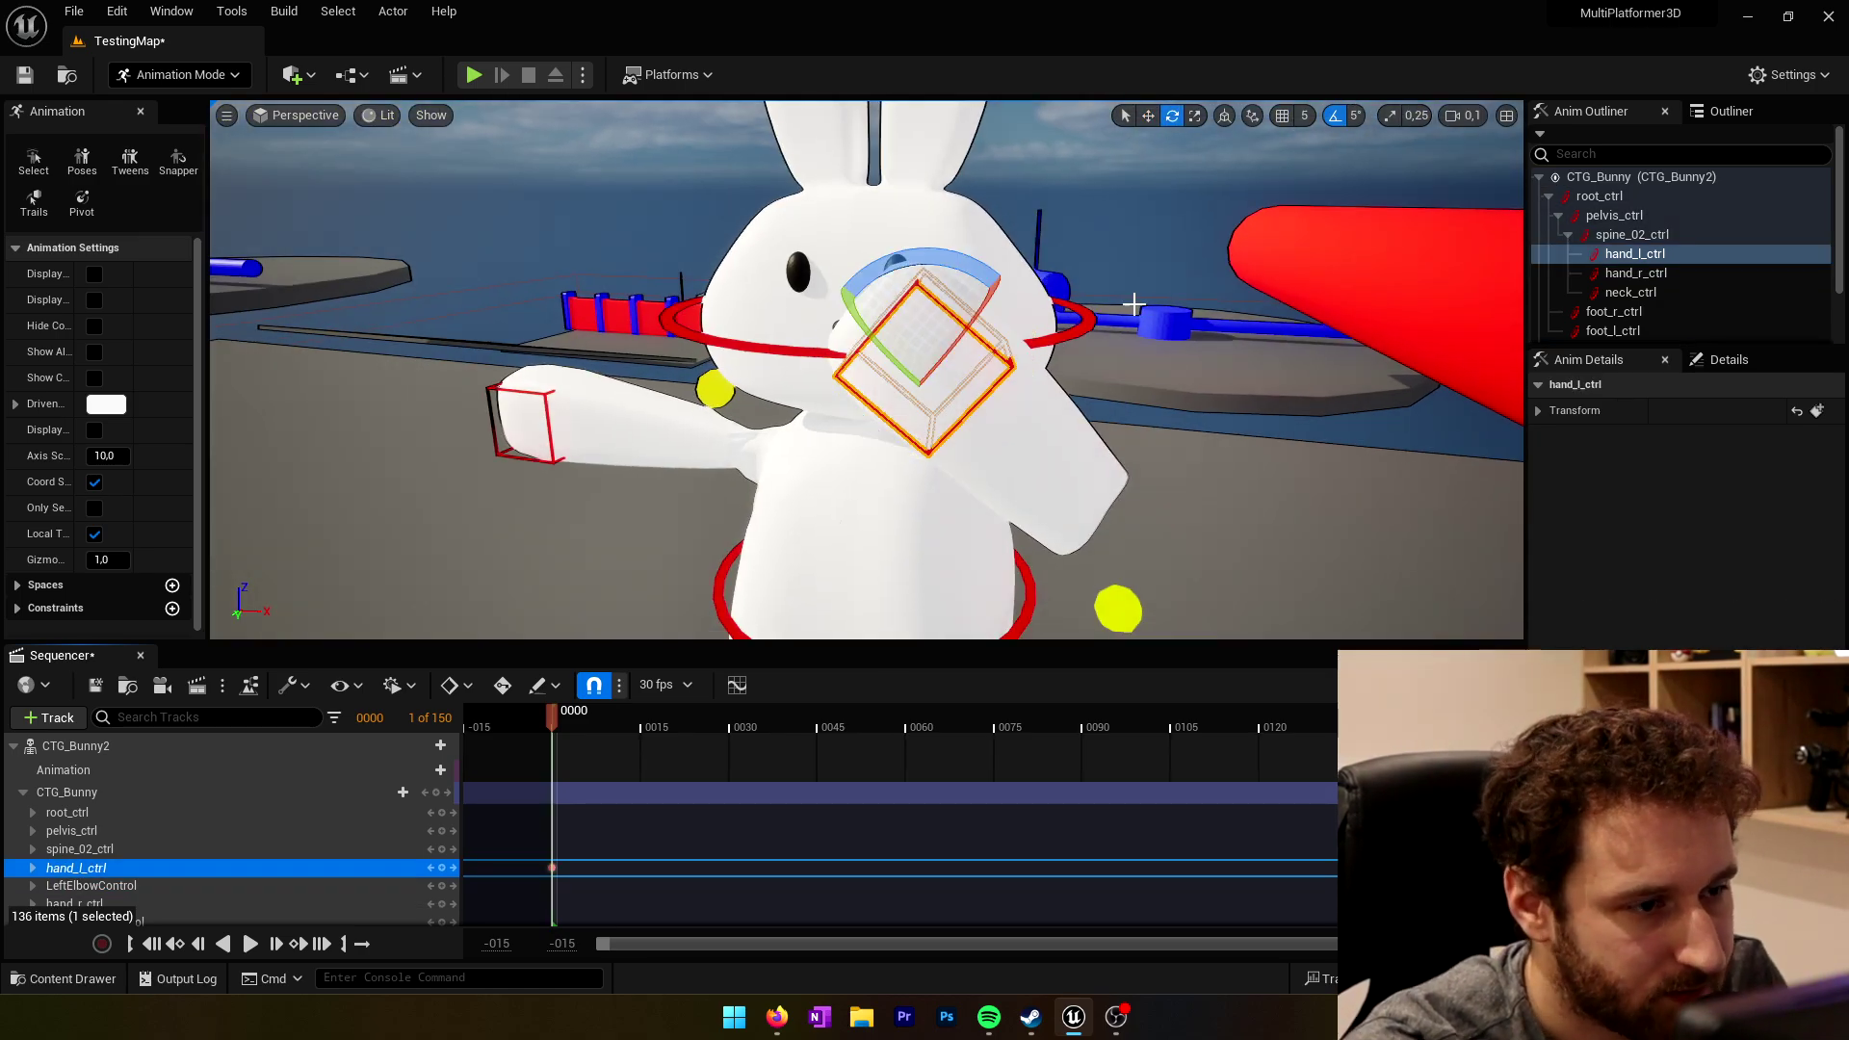
left_click_drag(948, 381, 941, 417)
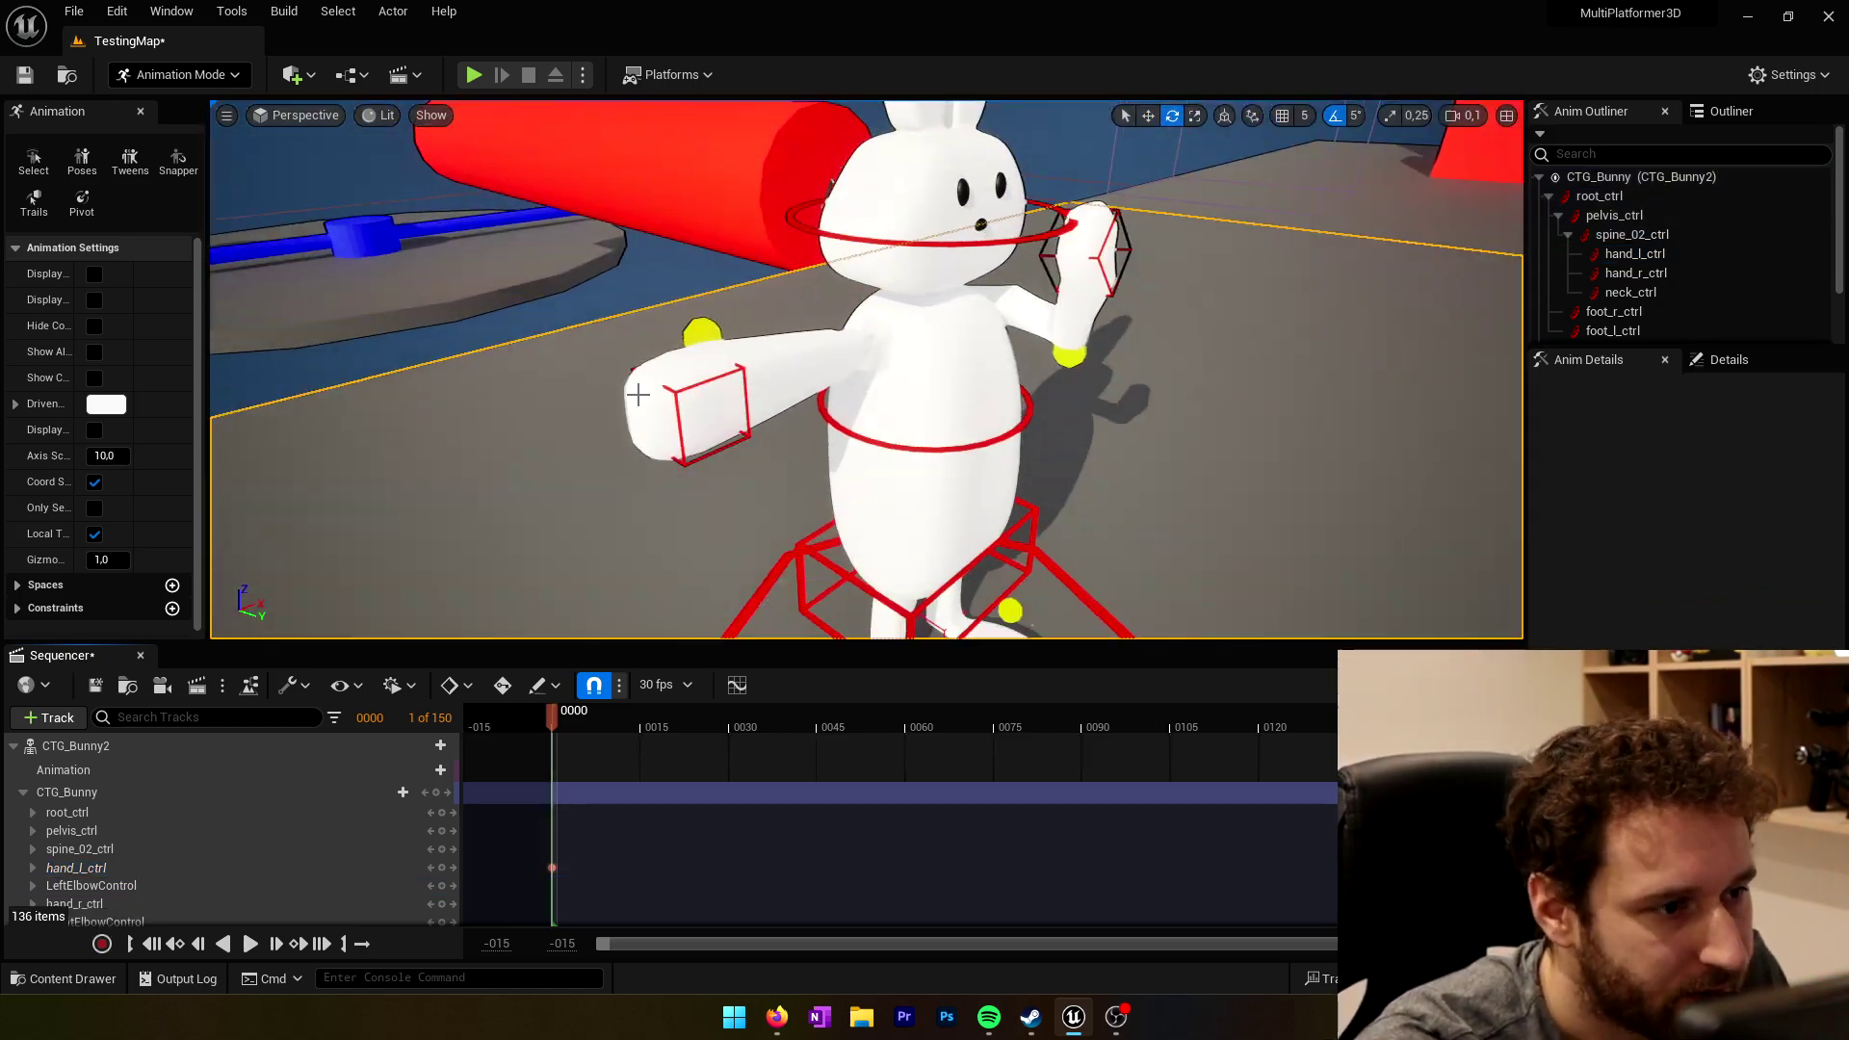
left_click(710, 350)
key("w")
left_click(735, 392)
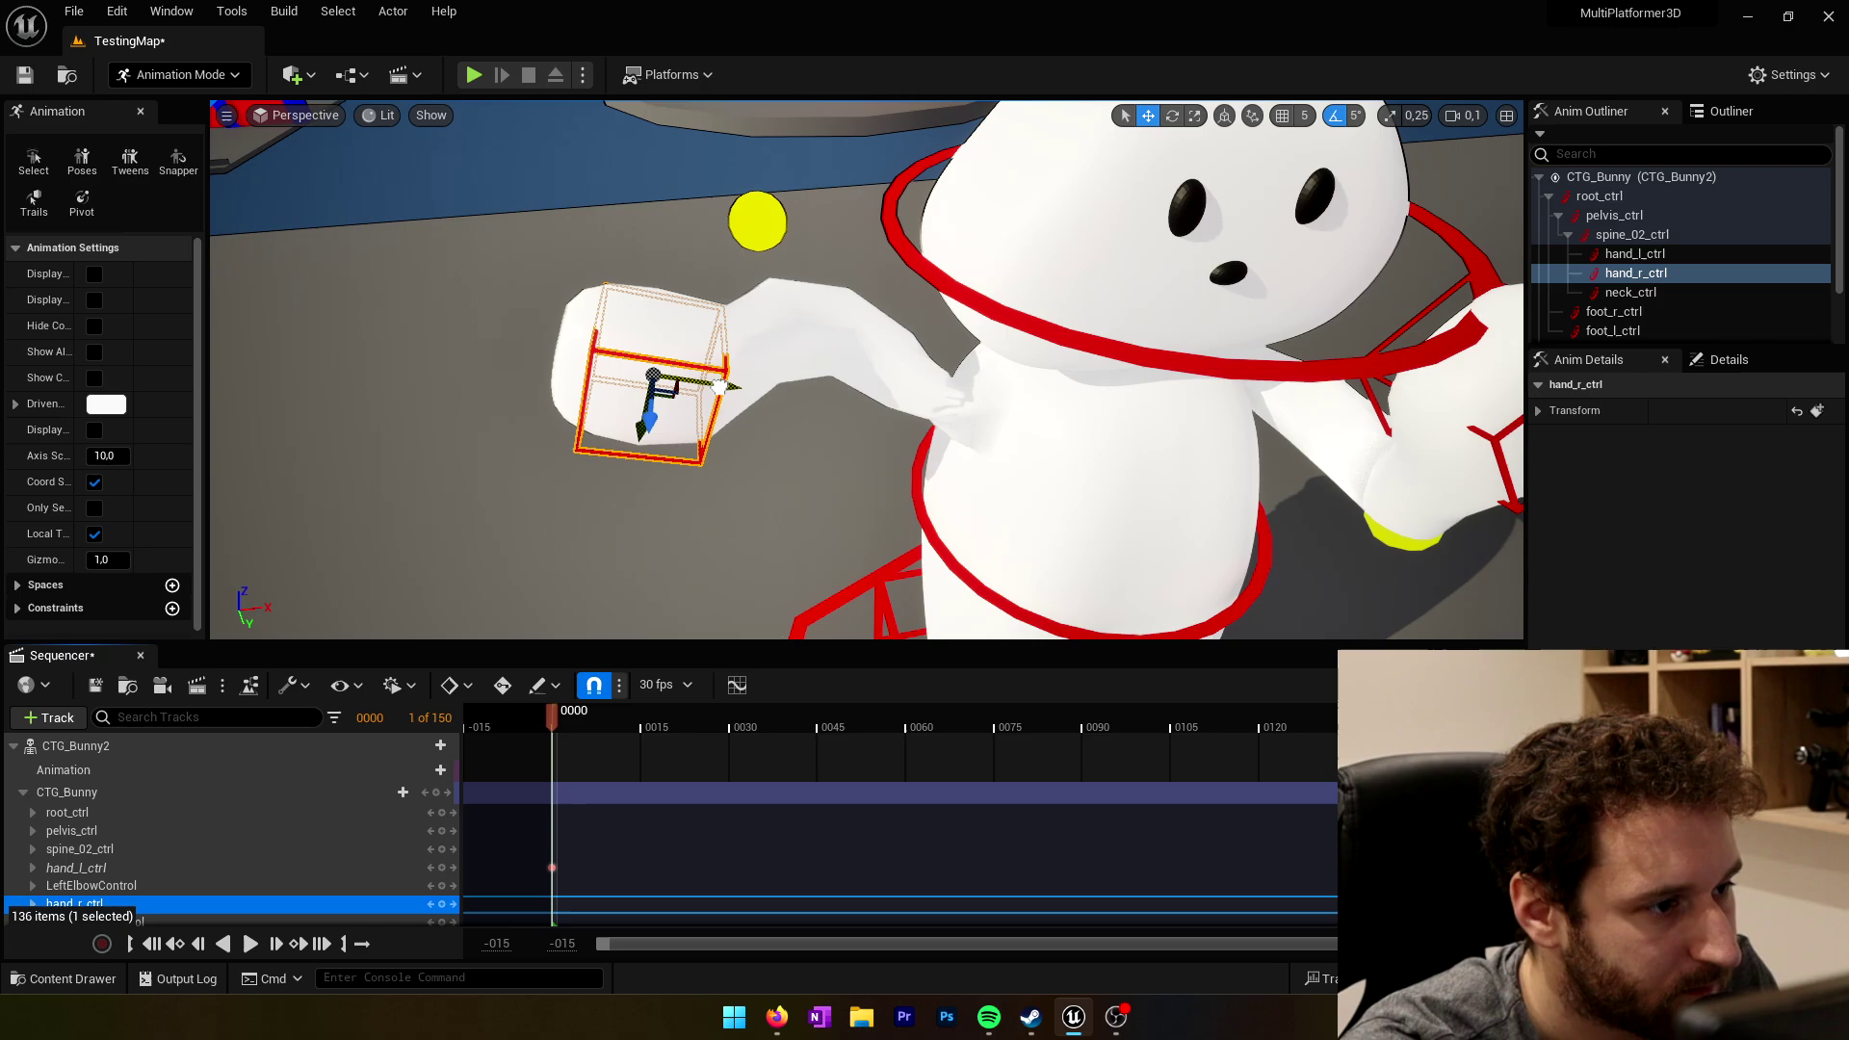
key("e")
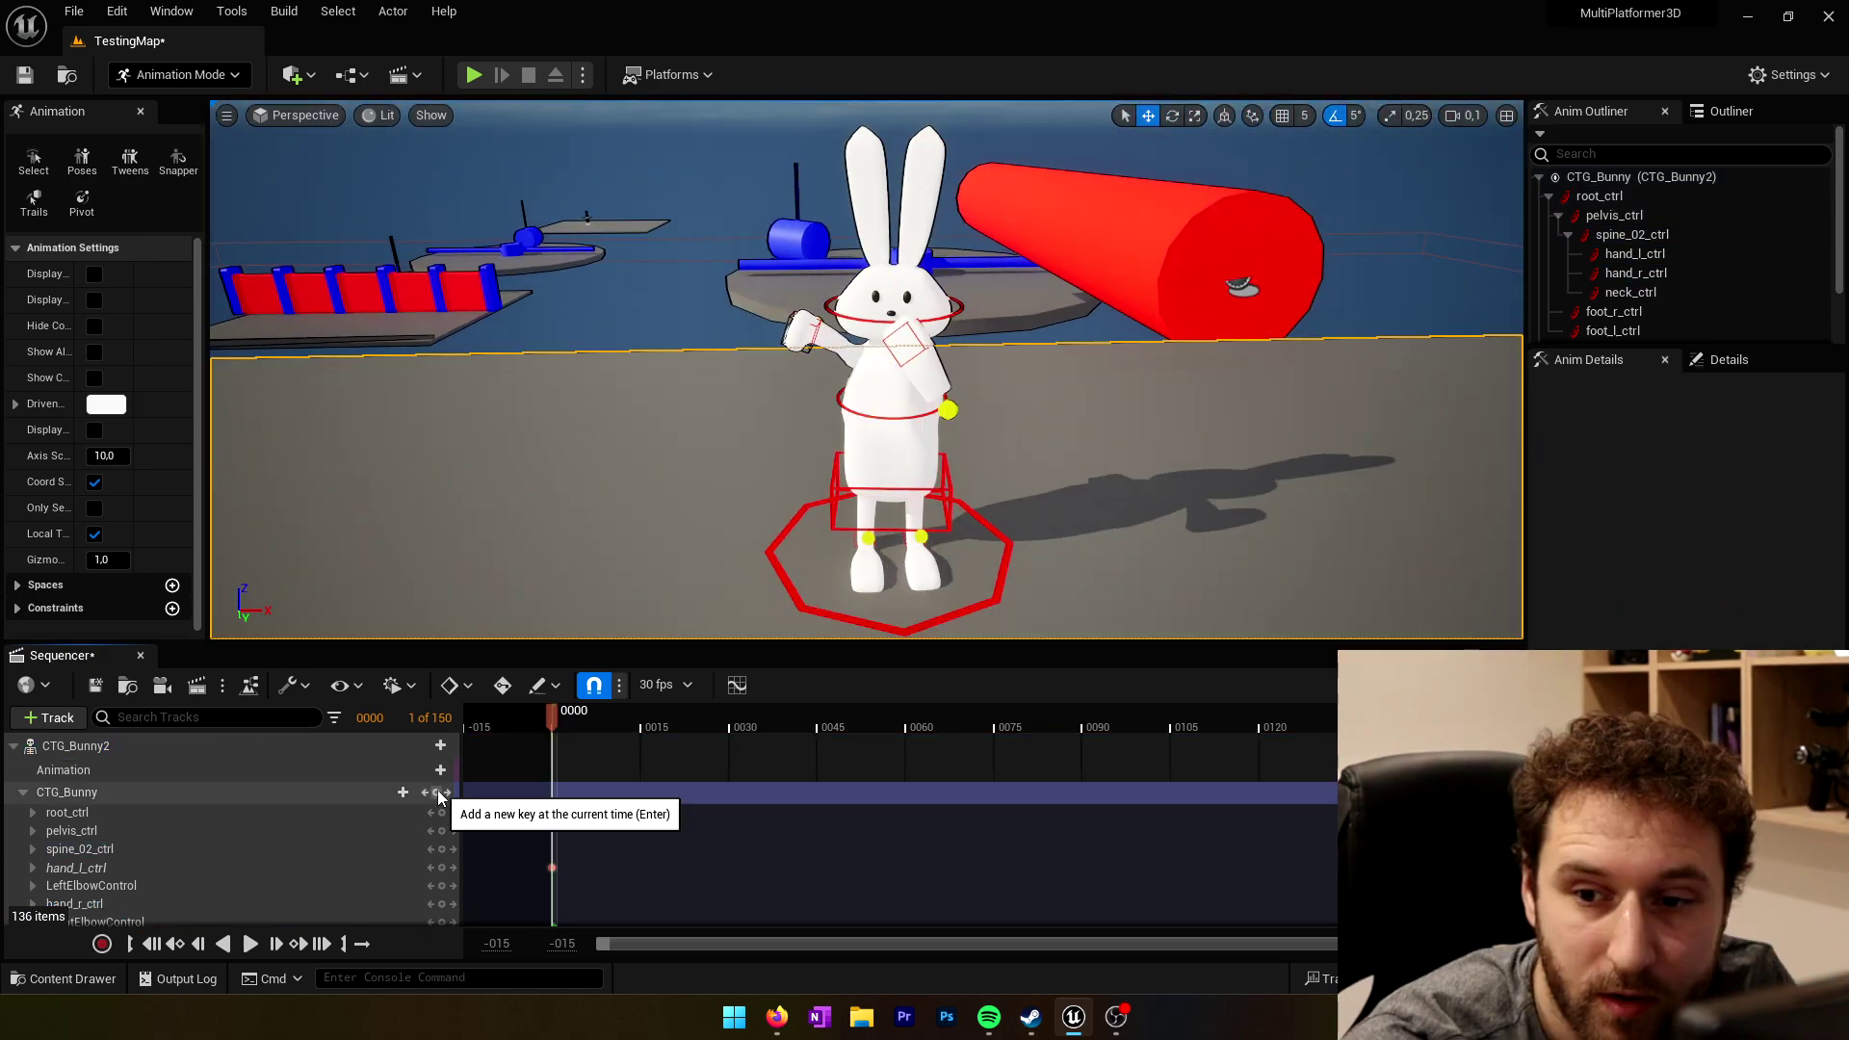
left_click(436, 792)
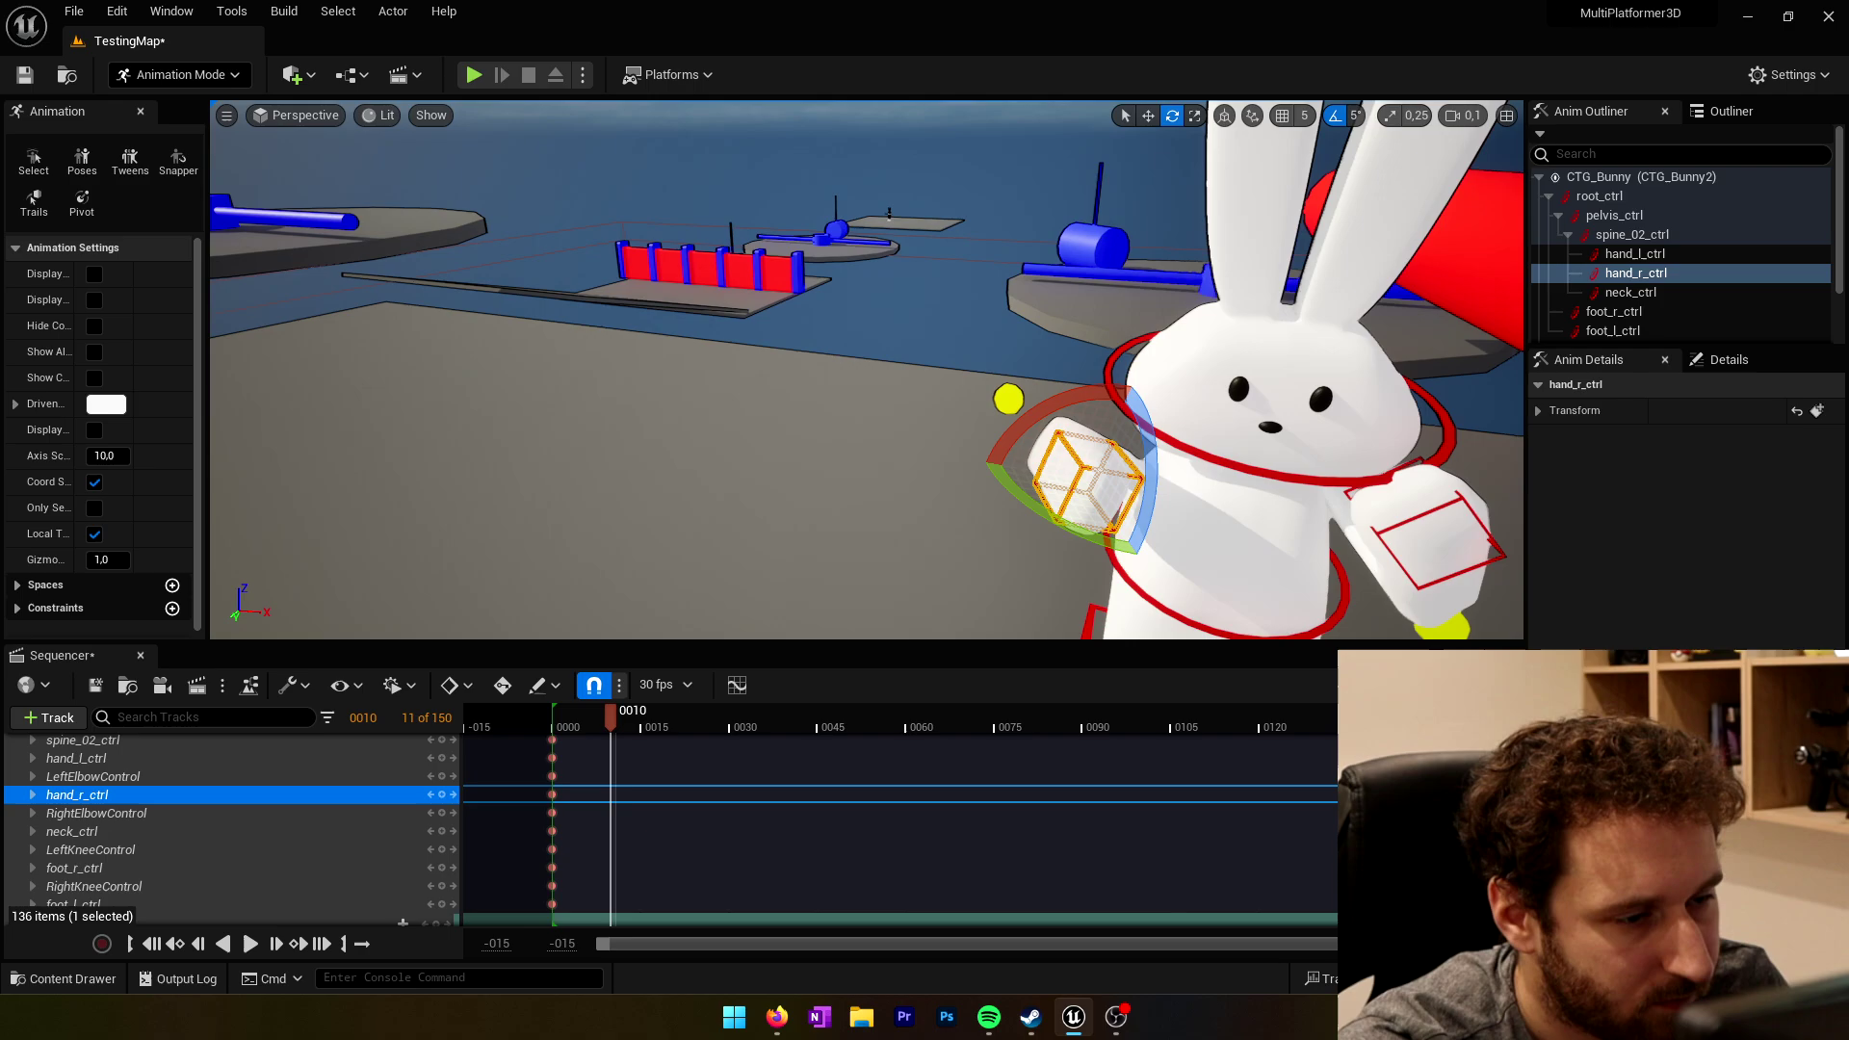
Step: At frame 10, bring the right hand control in closer to the chest, adjust its rotation, and key all controls
key("w")
right_click_drag(867, 385, 1011, 414)
key("e")
left_click(817, 520)
key("w")
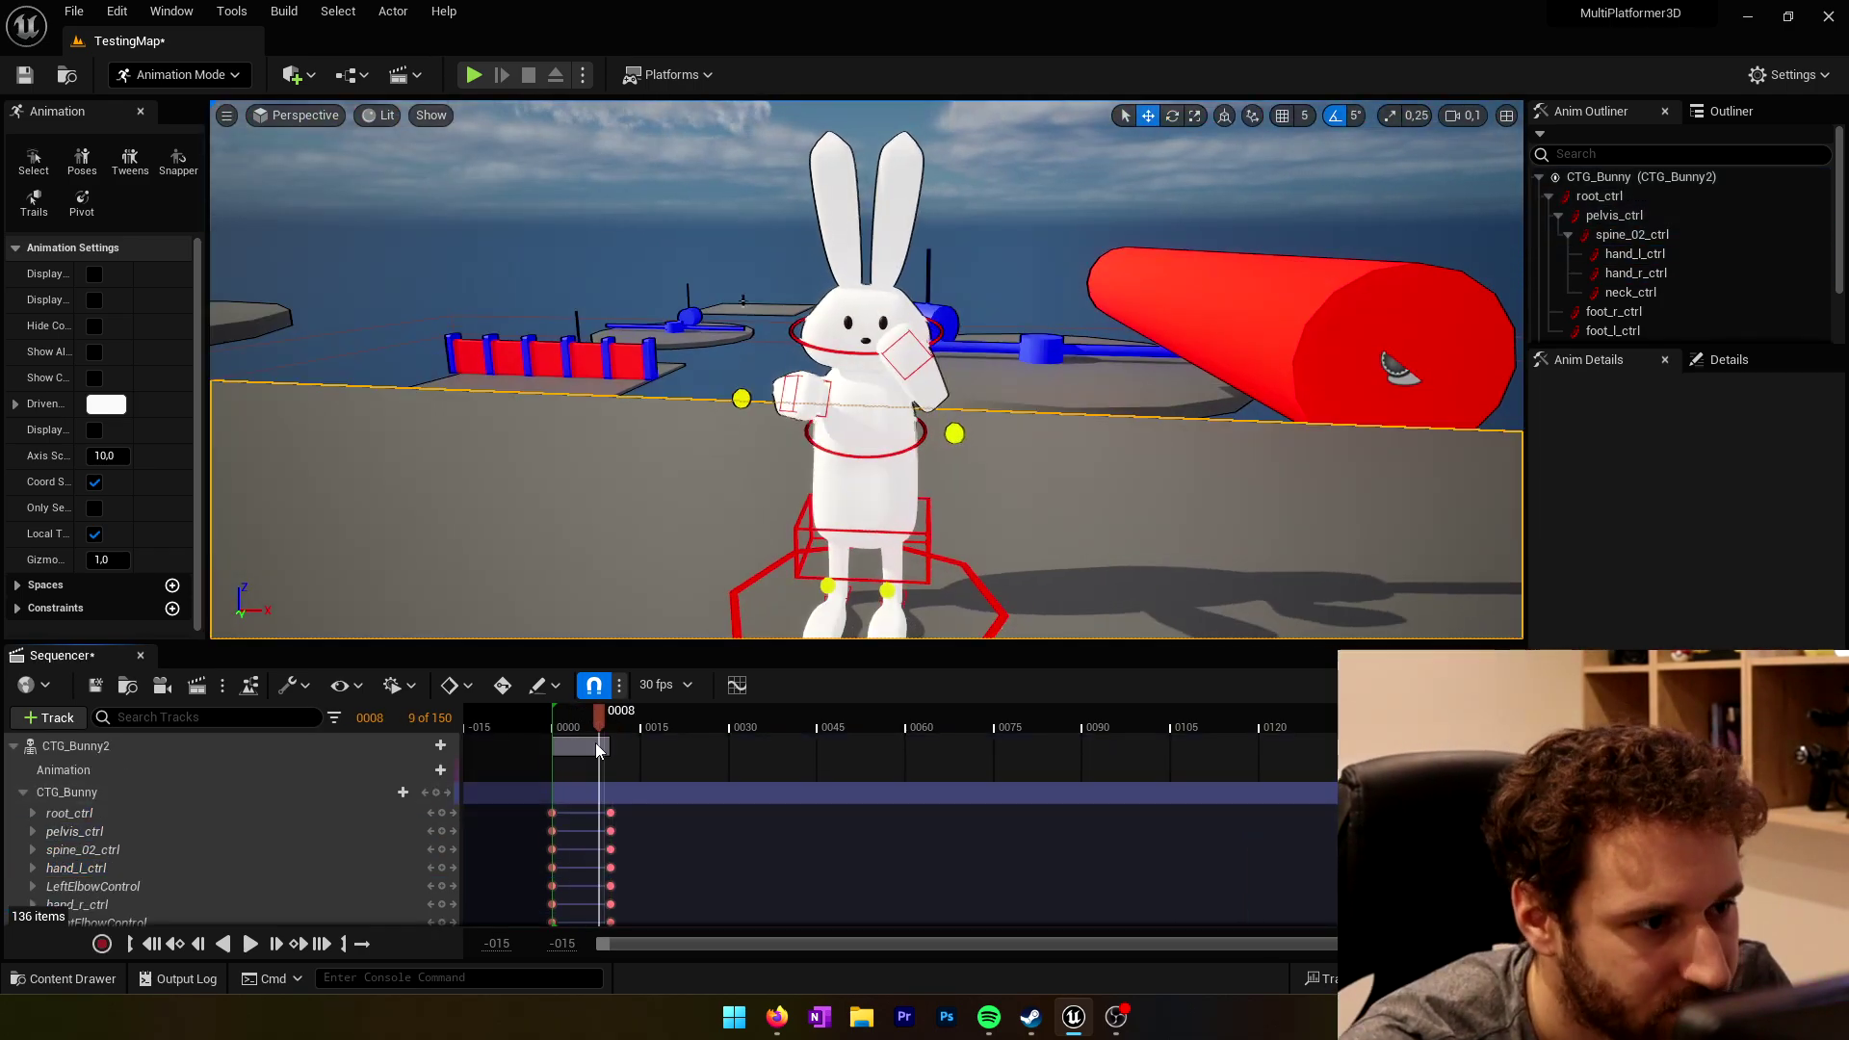
Step: Try to pose the right hand control forward and lower in front of the chest at frame 20
left_click(552, 722)
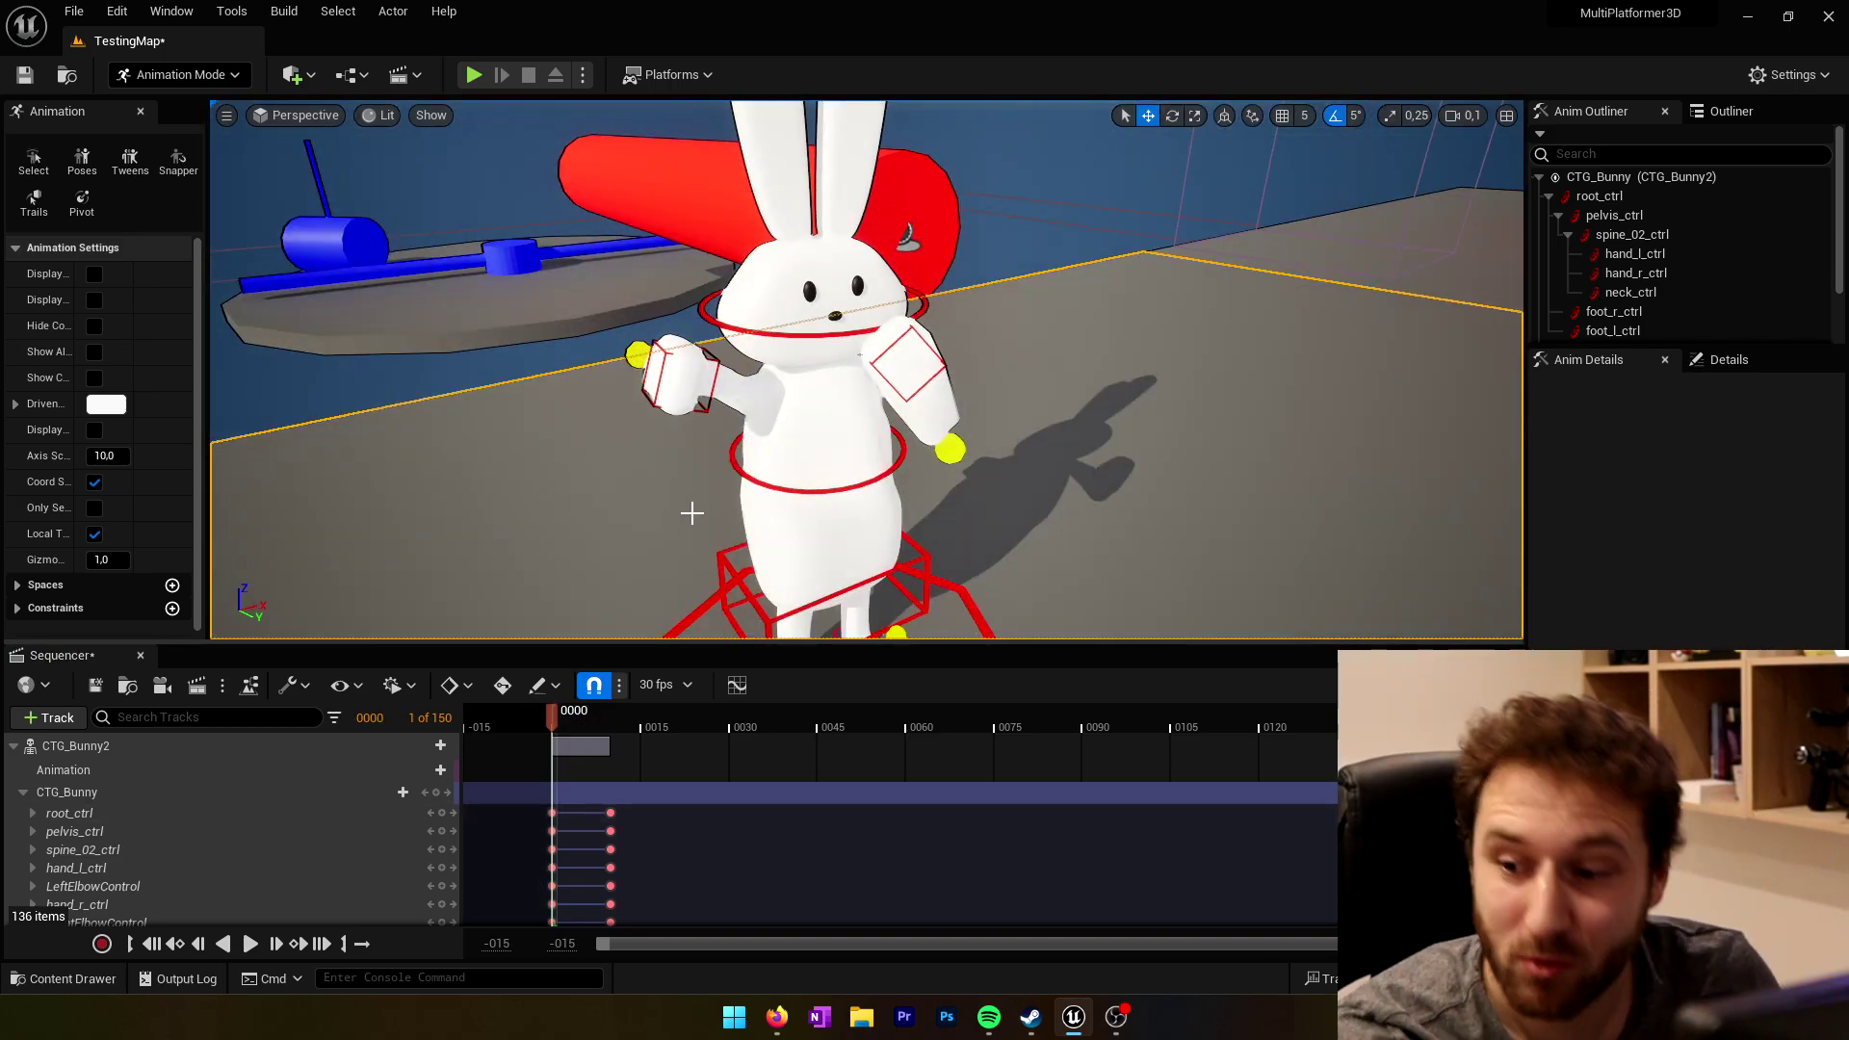
right_click_drag(691, 513, 616, 501)
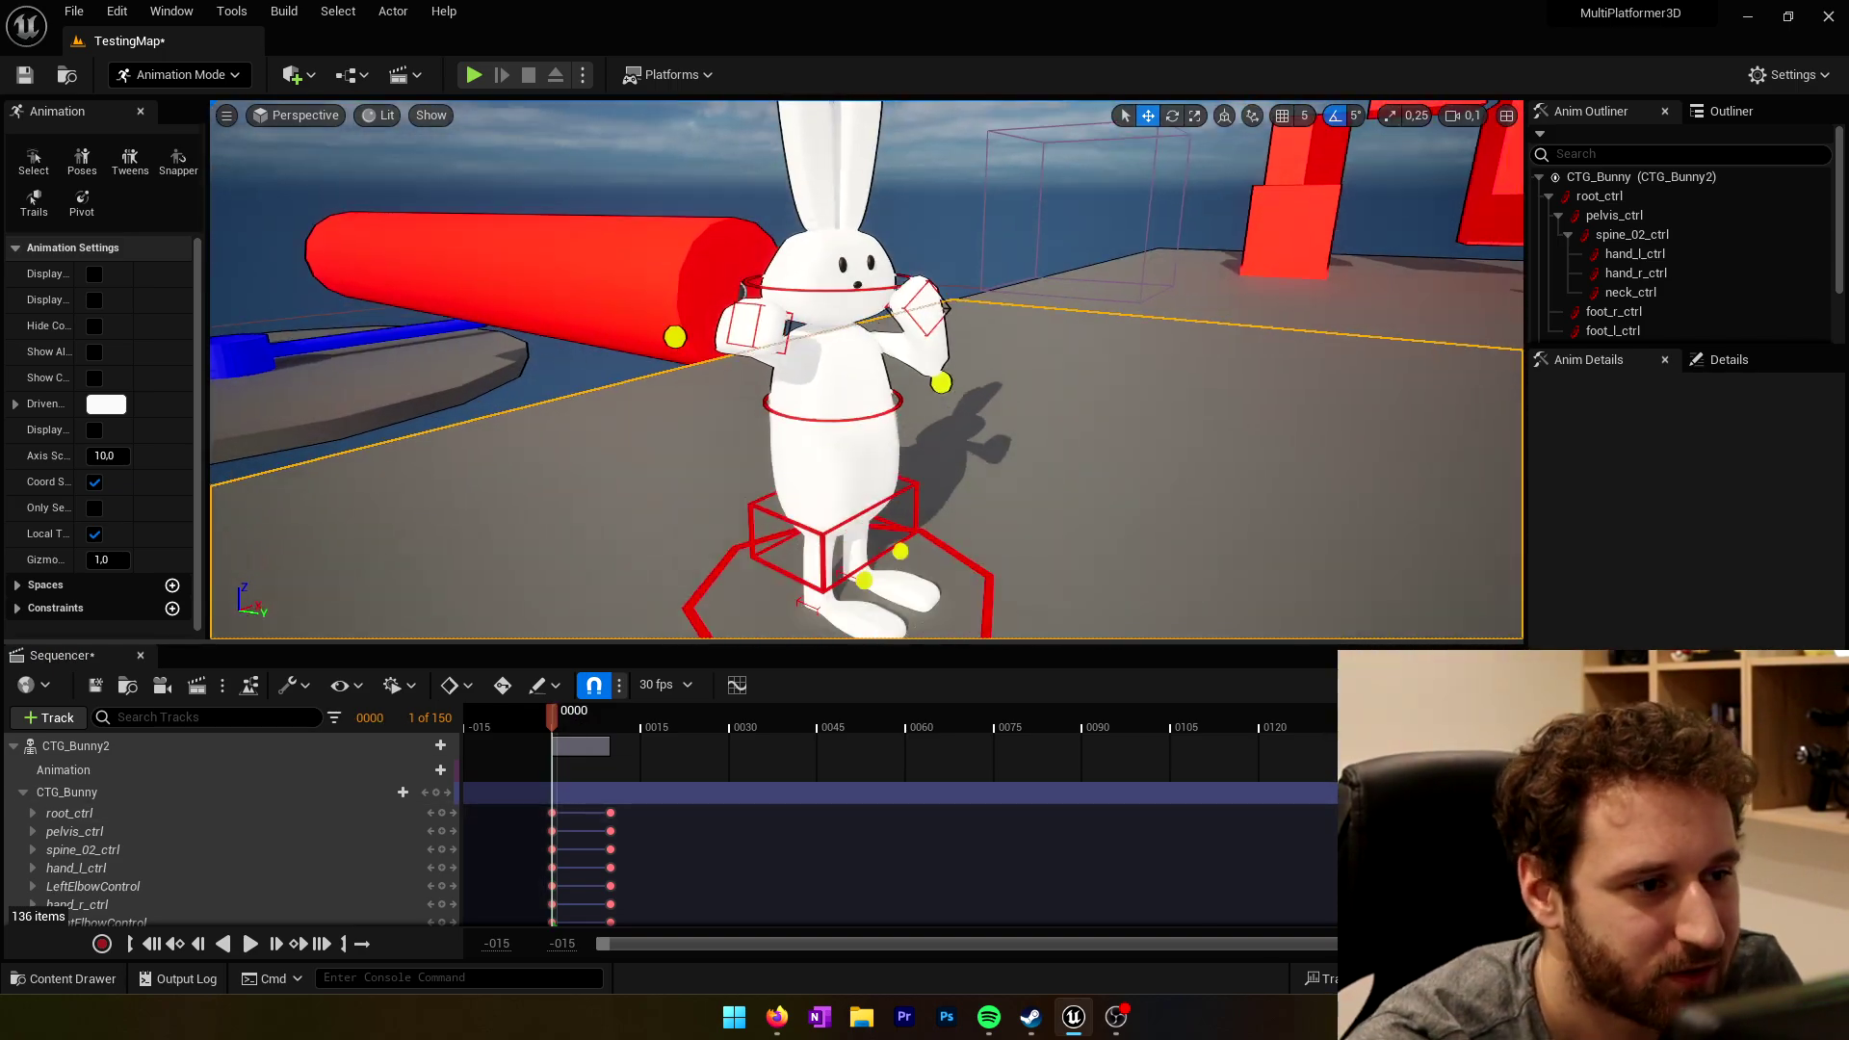
left_click(611, 722)
right_click_drag(732, 433, 1021, 433)
left_click(670, 722)
left_click(963, 447)
left_click(792, 301)
key("e")
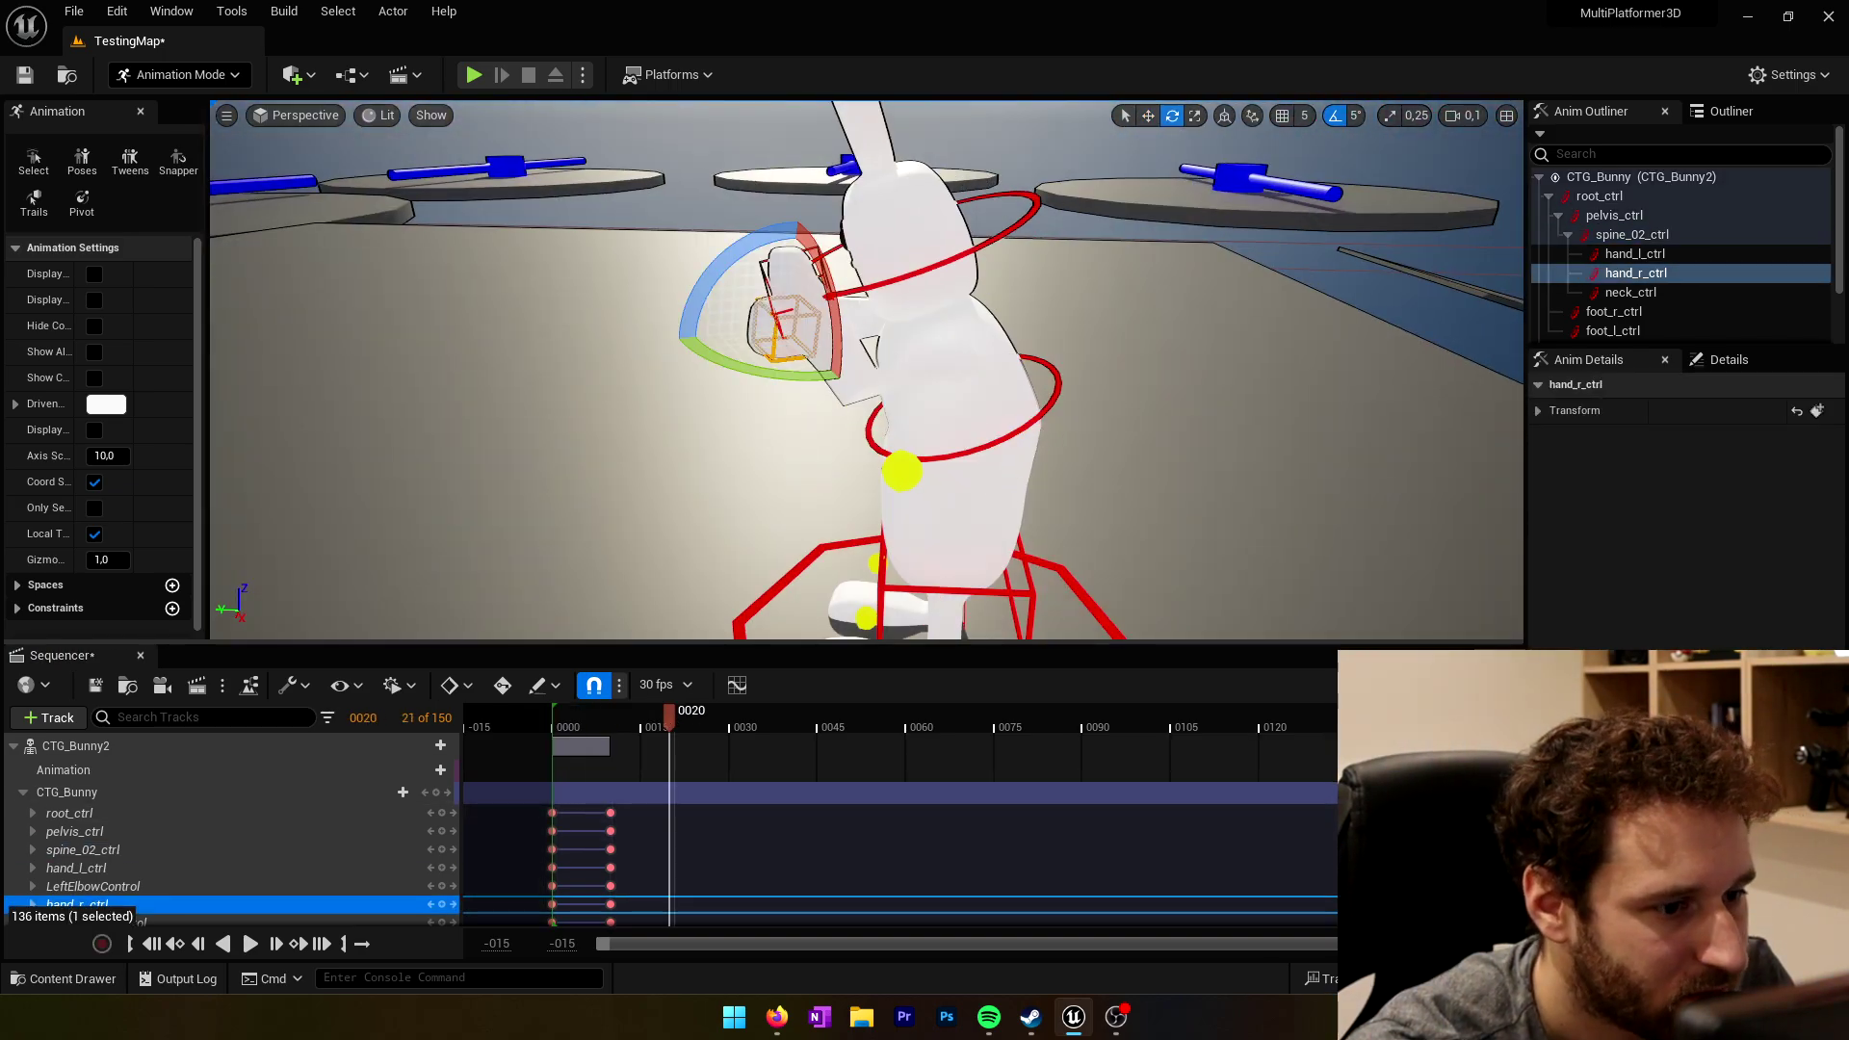
right_click_drag(867, 385, 867, 434)
left_click(1001, 299)
left_click(771, 395)
key("w")
right_click_drag(919, 502, 867, 540)
left_click(664, 418)
left_click_drag(664, 434, 685, 533)
left_click(1045, 539)
Step: Try keying all CTG_Bunny controls at frame 20, and undo the keys and the right hand pose
right_click_drag(963, 482, 866, 472)
scroll(240, 818, "up", 3)
left_click(67, 793)
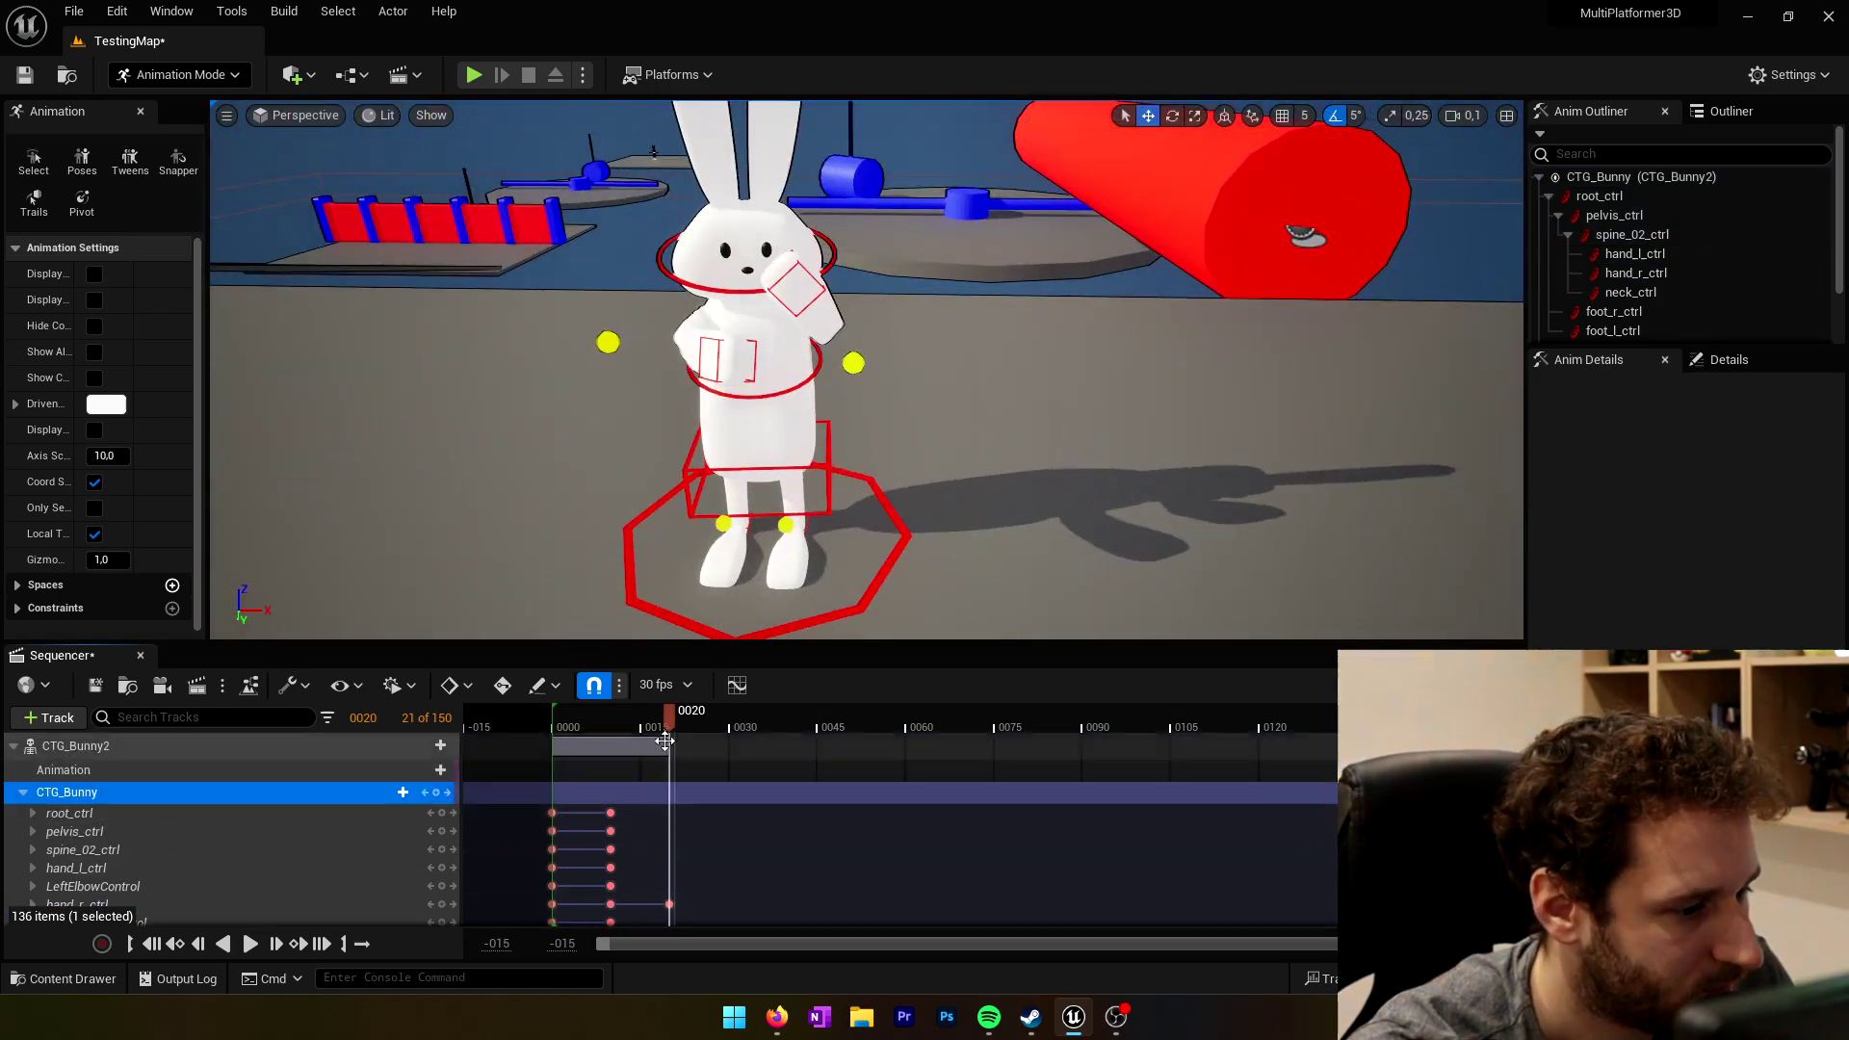
key("Return")
mouse_move(667, 725)
left_mouse_down()
mouse_move(638, 784)
mouse_move(678, 751)
left_mouse_up()
key("ctrl+z")
key("ctrl+z")
Step: At frame 21, rotate the pelvis control to twist the bunny's body
right_click_drag(867, 385, 732, 385)
left_click(881, 467)
key("e")
left_click_drag(792, 386, 775, 433)
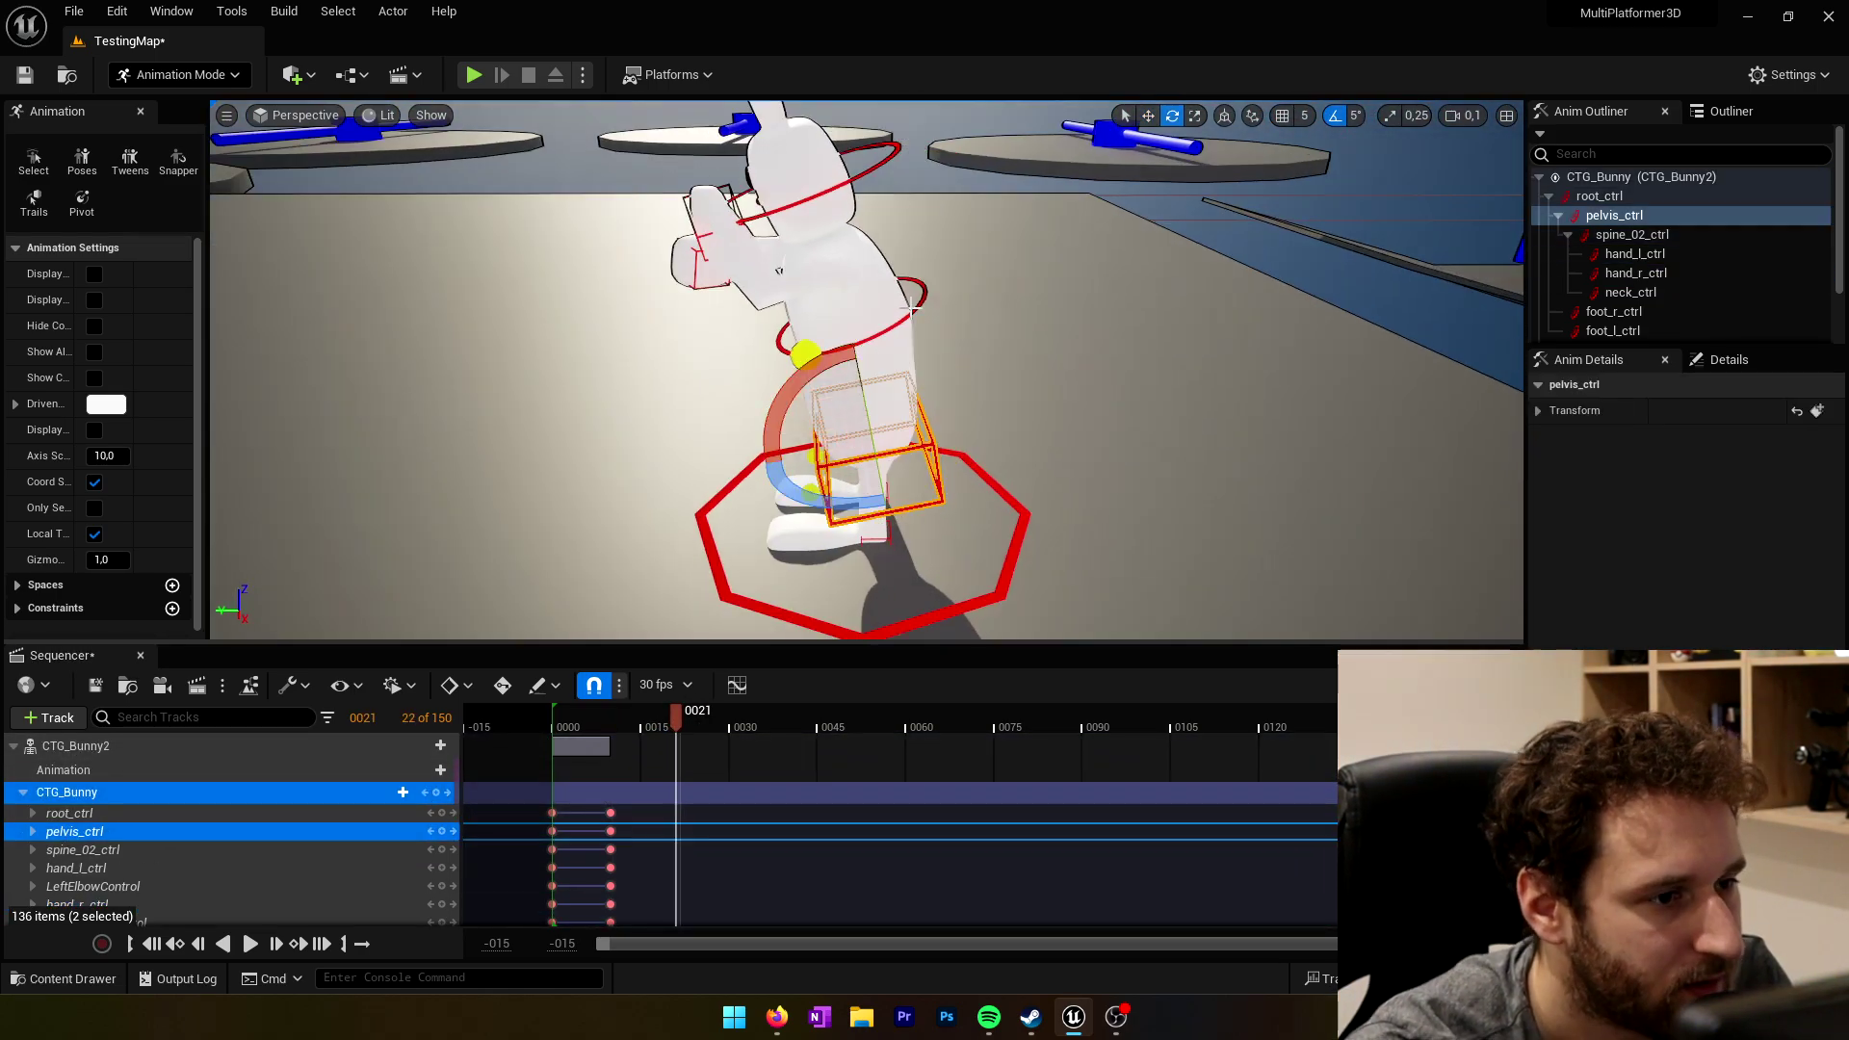
Step: Extend the right hand control forward into a punch at frame 21 and key all controls
left_click(722, 241)
left_click(811, 356)
key("w")
right_click_drag(867, 433, 732, 385)
left_click(747, 347)
right_click_drag(867, 385, 829, 414)
left_click(1078, 289)
key("Return")
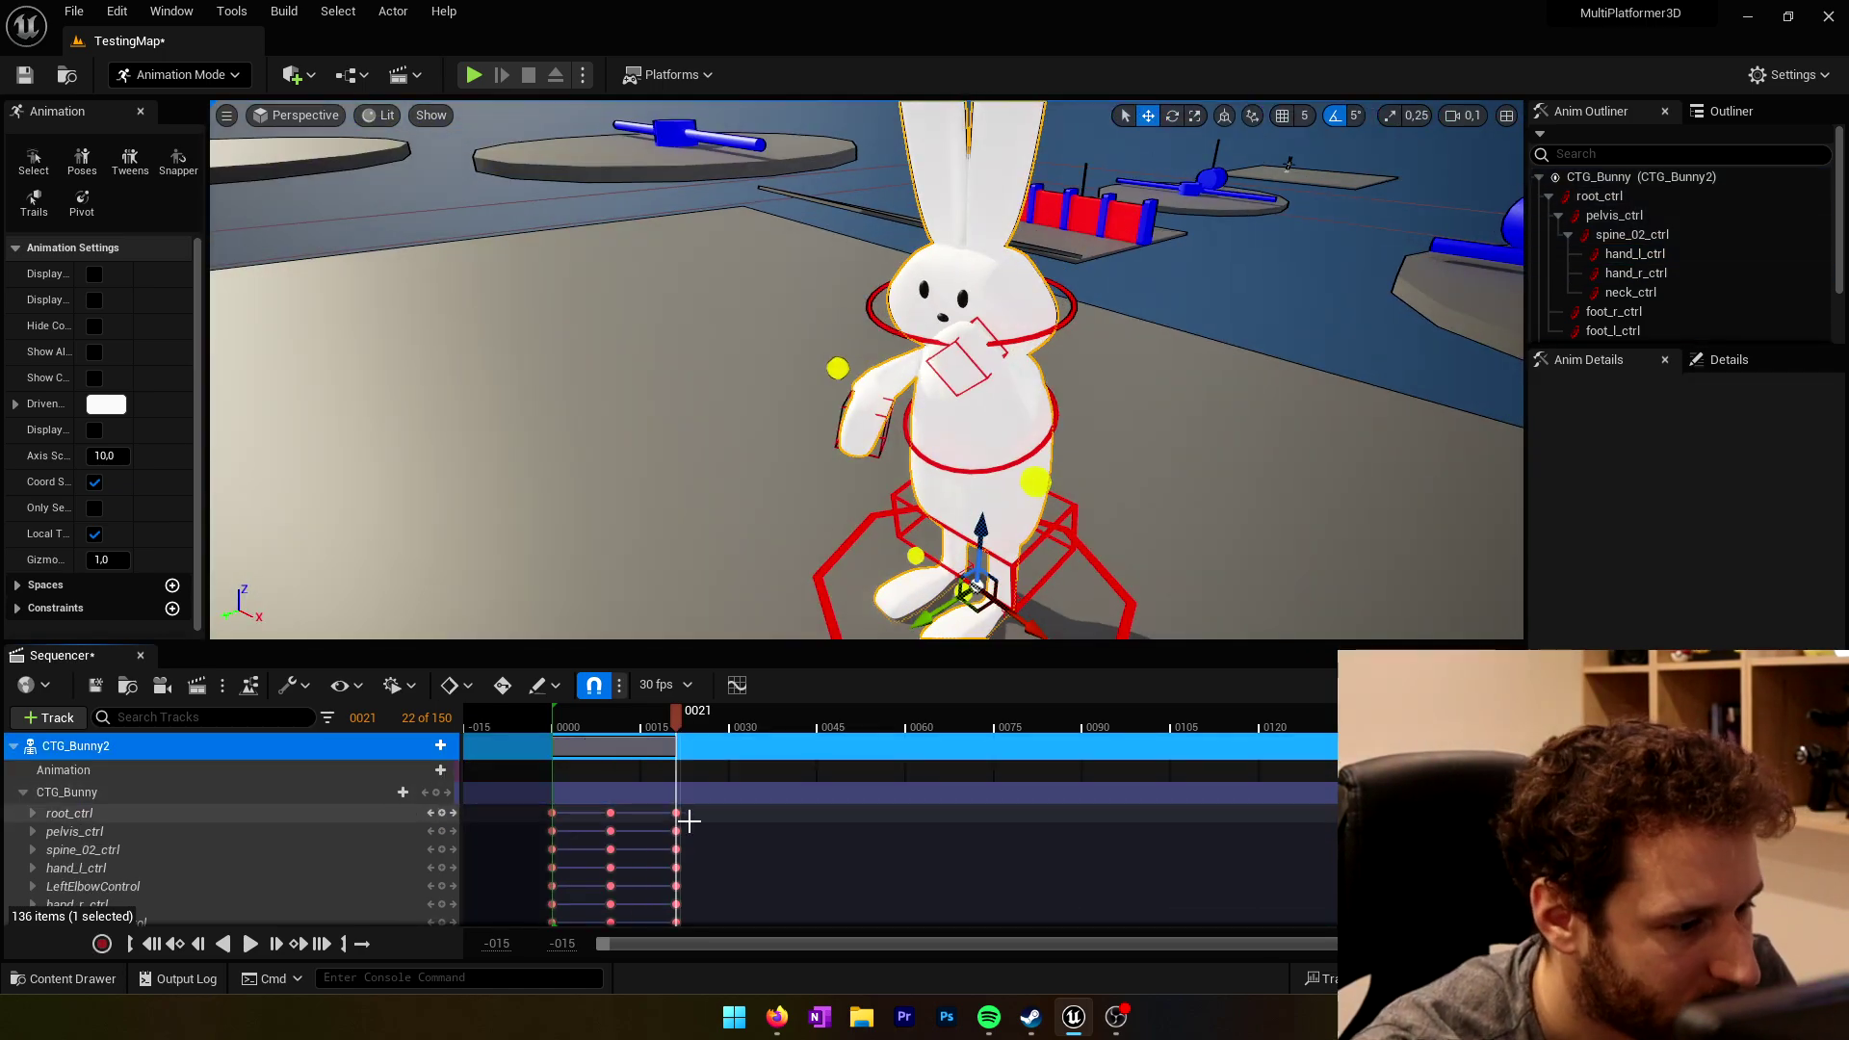
Step: Select the frame 21 keys of all the bunny's controls and move them to frame 20
left_click(67, 793)
left_click(206, 817)
left_click(206, 905, "shift")
left_click(675, 813)
left_click(675, 831, "shift")
left_click(675, 849, "shift")
left_click(676, 868, "shift")
left_click(675, 886, "shift")
scroll(676, 867, "down", 3)
left_click(676, 890, "shift")
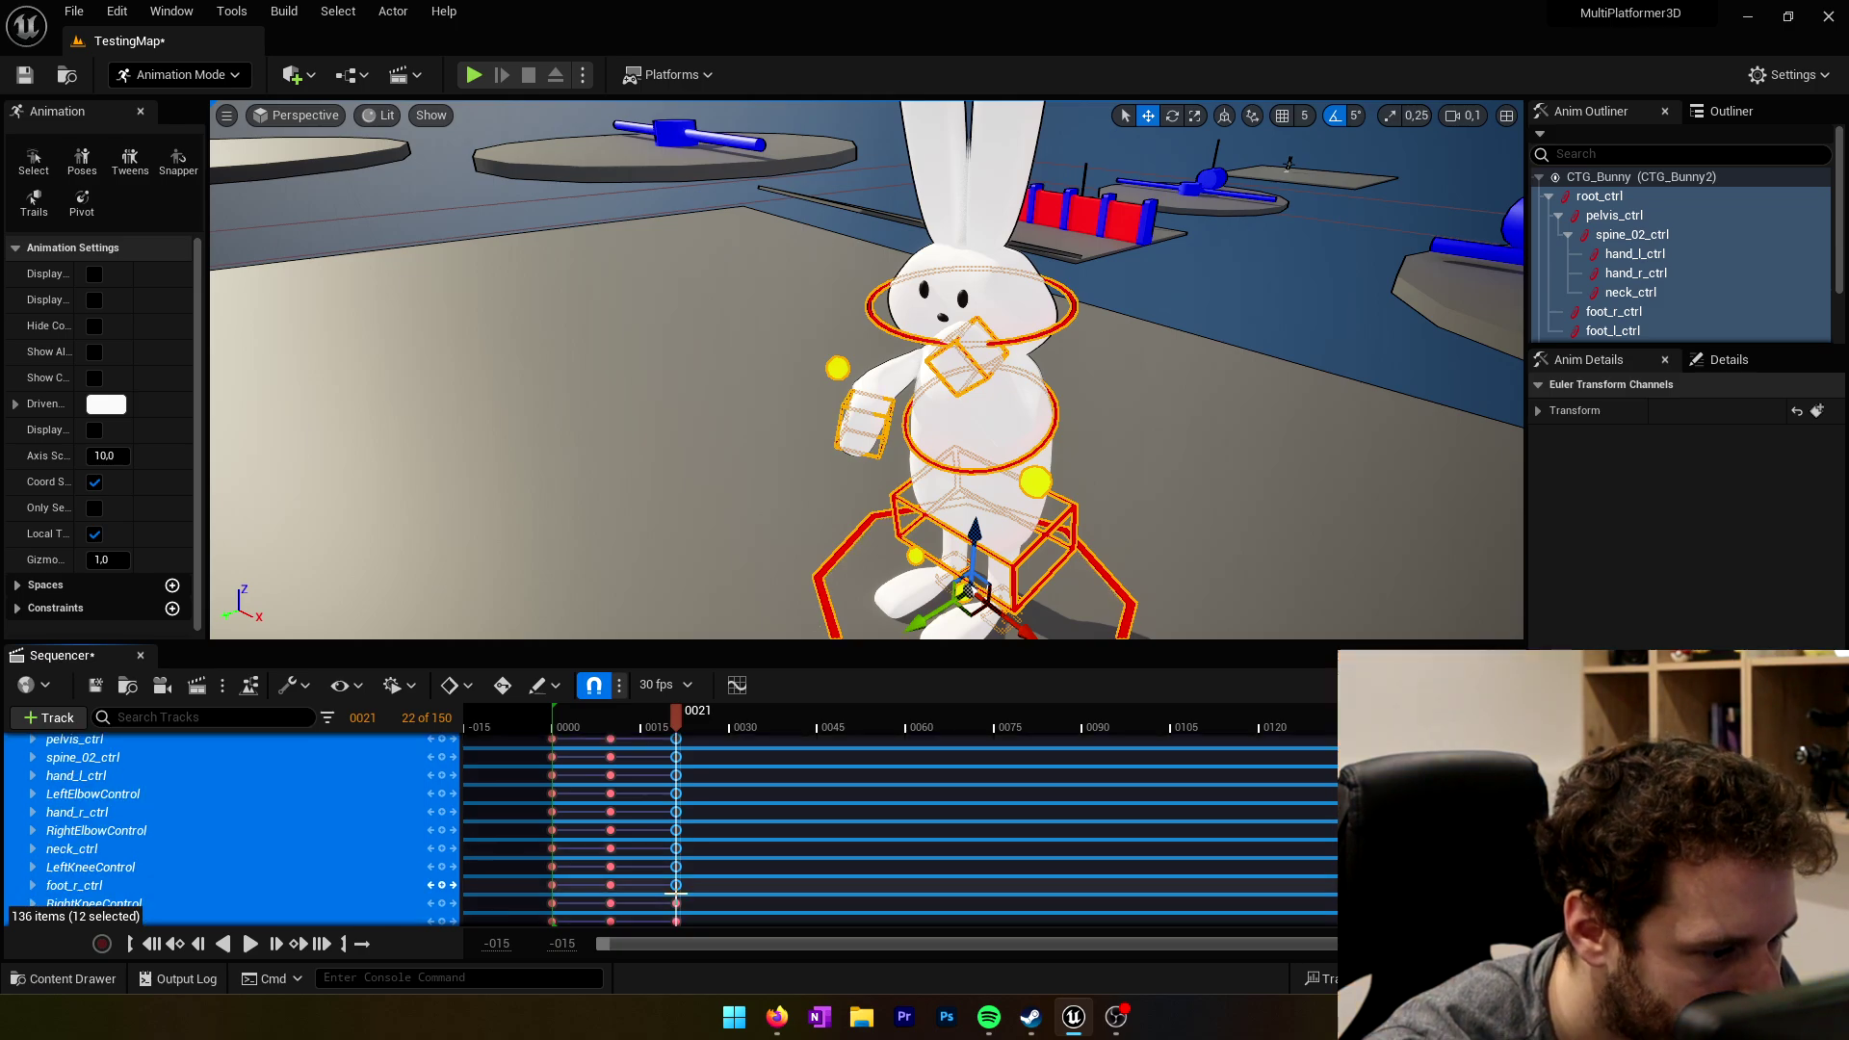
scroll(676, 886, "down", 2)
mouse_move(676, 868)
left_mouse_down()
mouse_move(652, 871)
mouse_move(674, 866)
left_mouse_up()
mouse_move(676, 776)
left_mouse_down()
mouse_move(652, 775)
mouse_move(669, 758)
left_mouse_up()
Step: Scrub through the punch from several angles and move the selected punch keys to frame 15
left_click(655, 729)
left_click_drag(665, 722, 618, 729)
right_click_drag(674, 481, 760, 477)
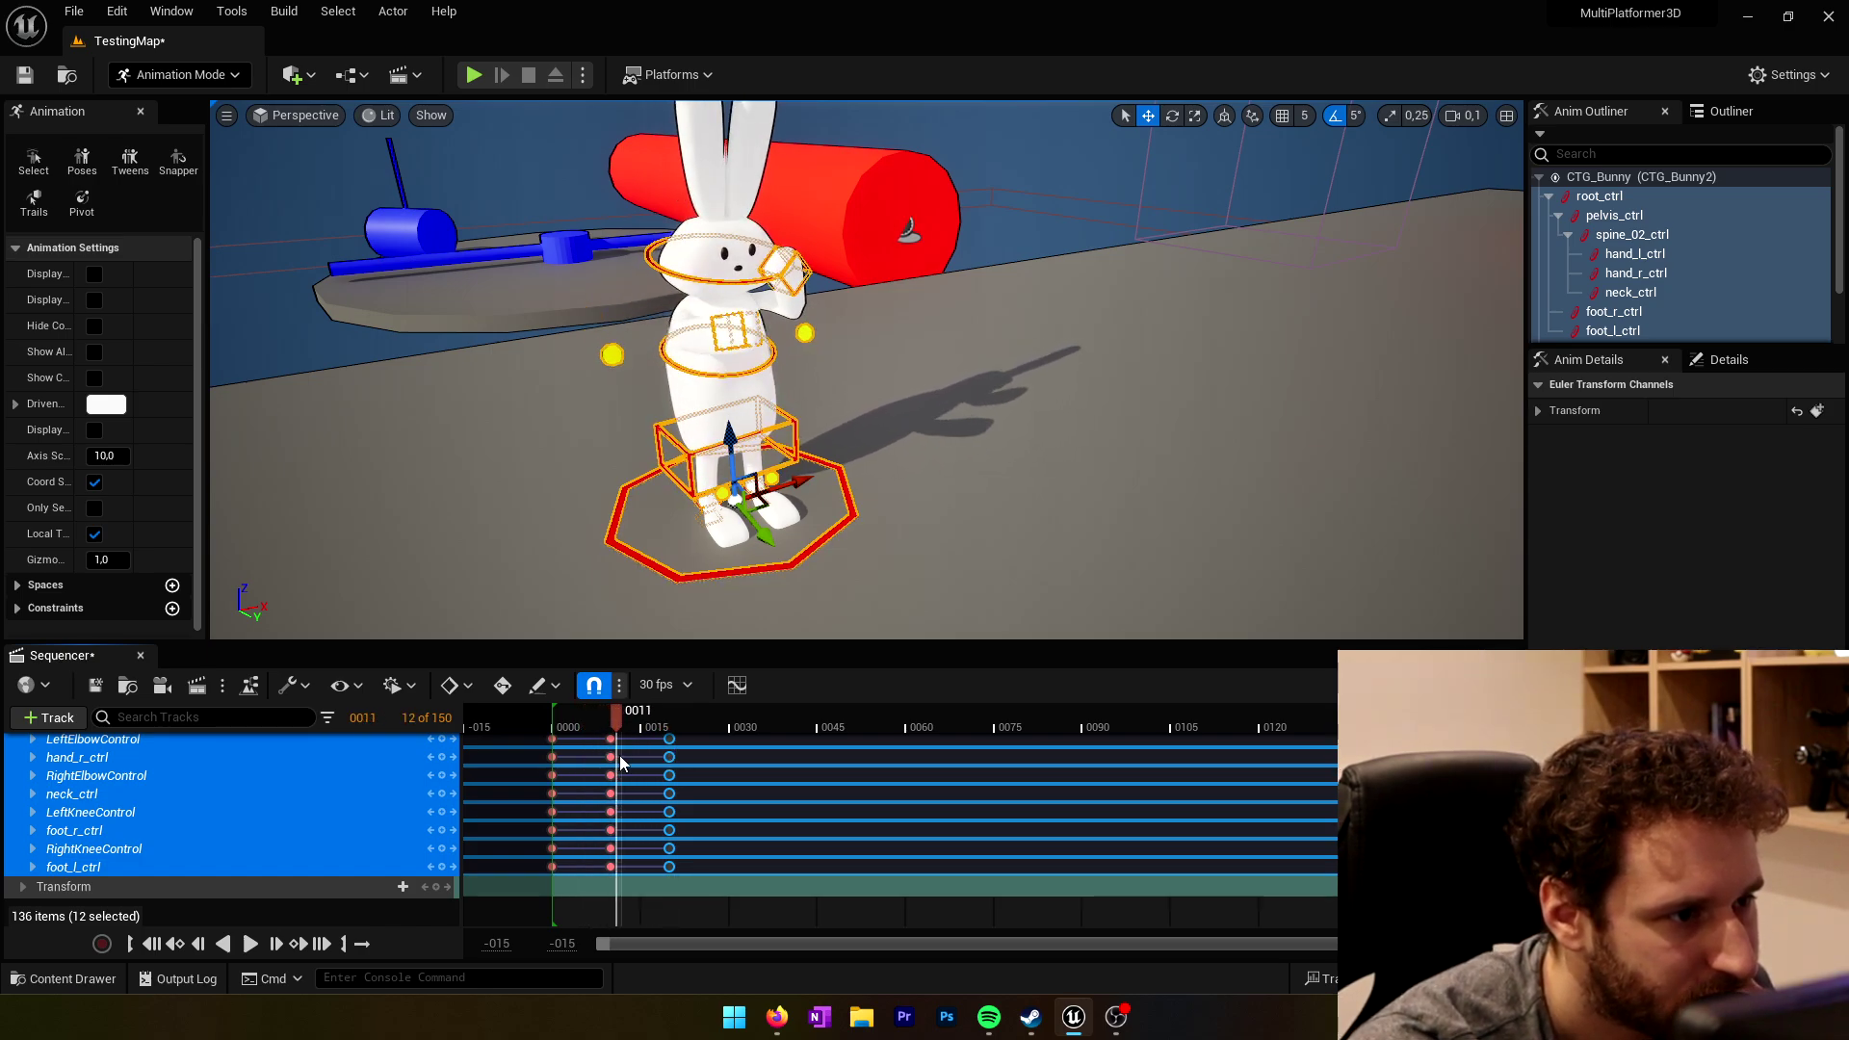
mouse_move(620, 755)
left_mouse_down()
mouse_move(674, 754)
mouse_move(581, 761)
mouse_move(614, 763)
left_mouse_up()
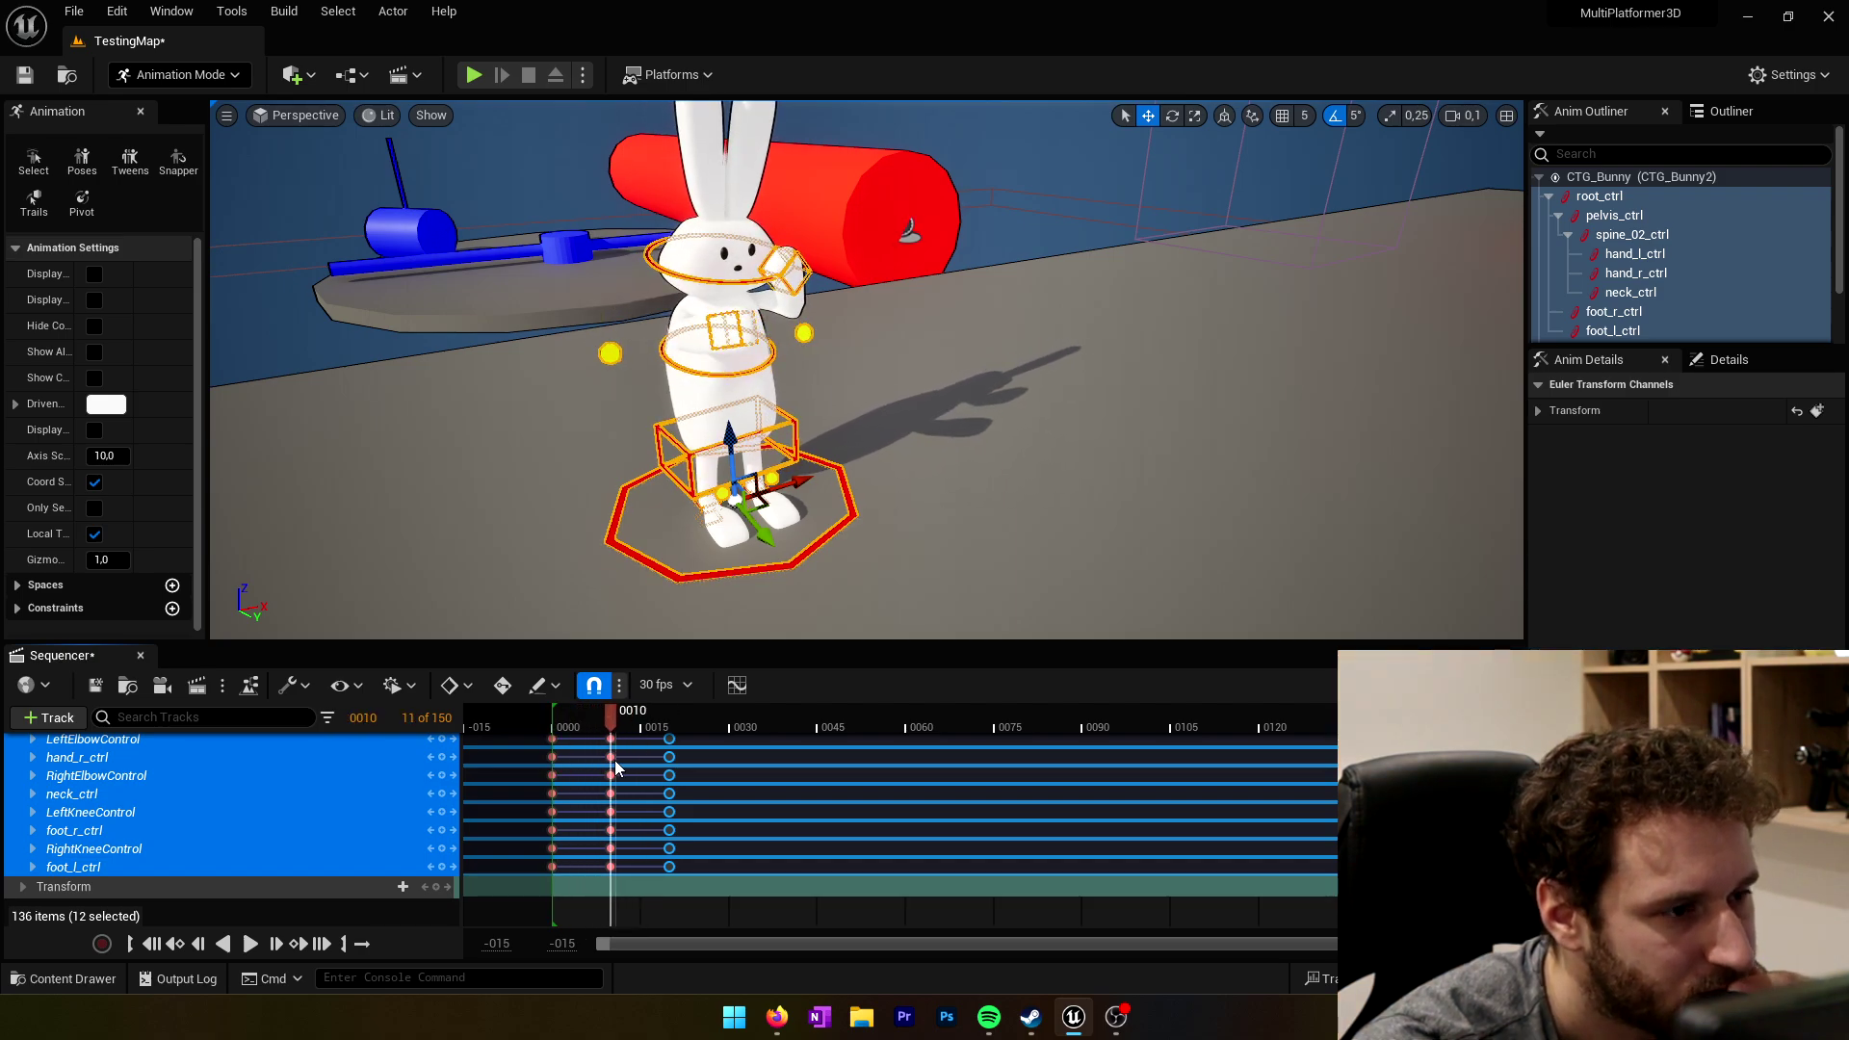
right_click_drag(847, 536, 597, 520)
key("d")
key("w")
left_click_drag(611, 715, 670, 746)
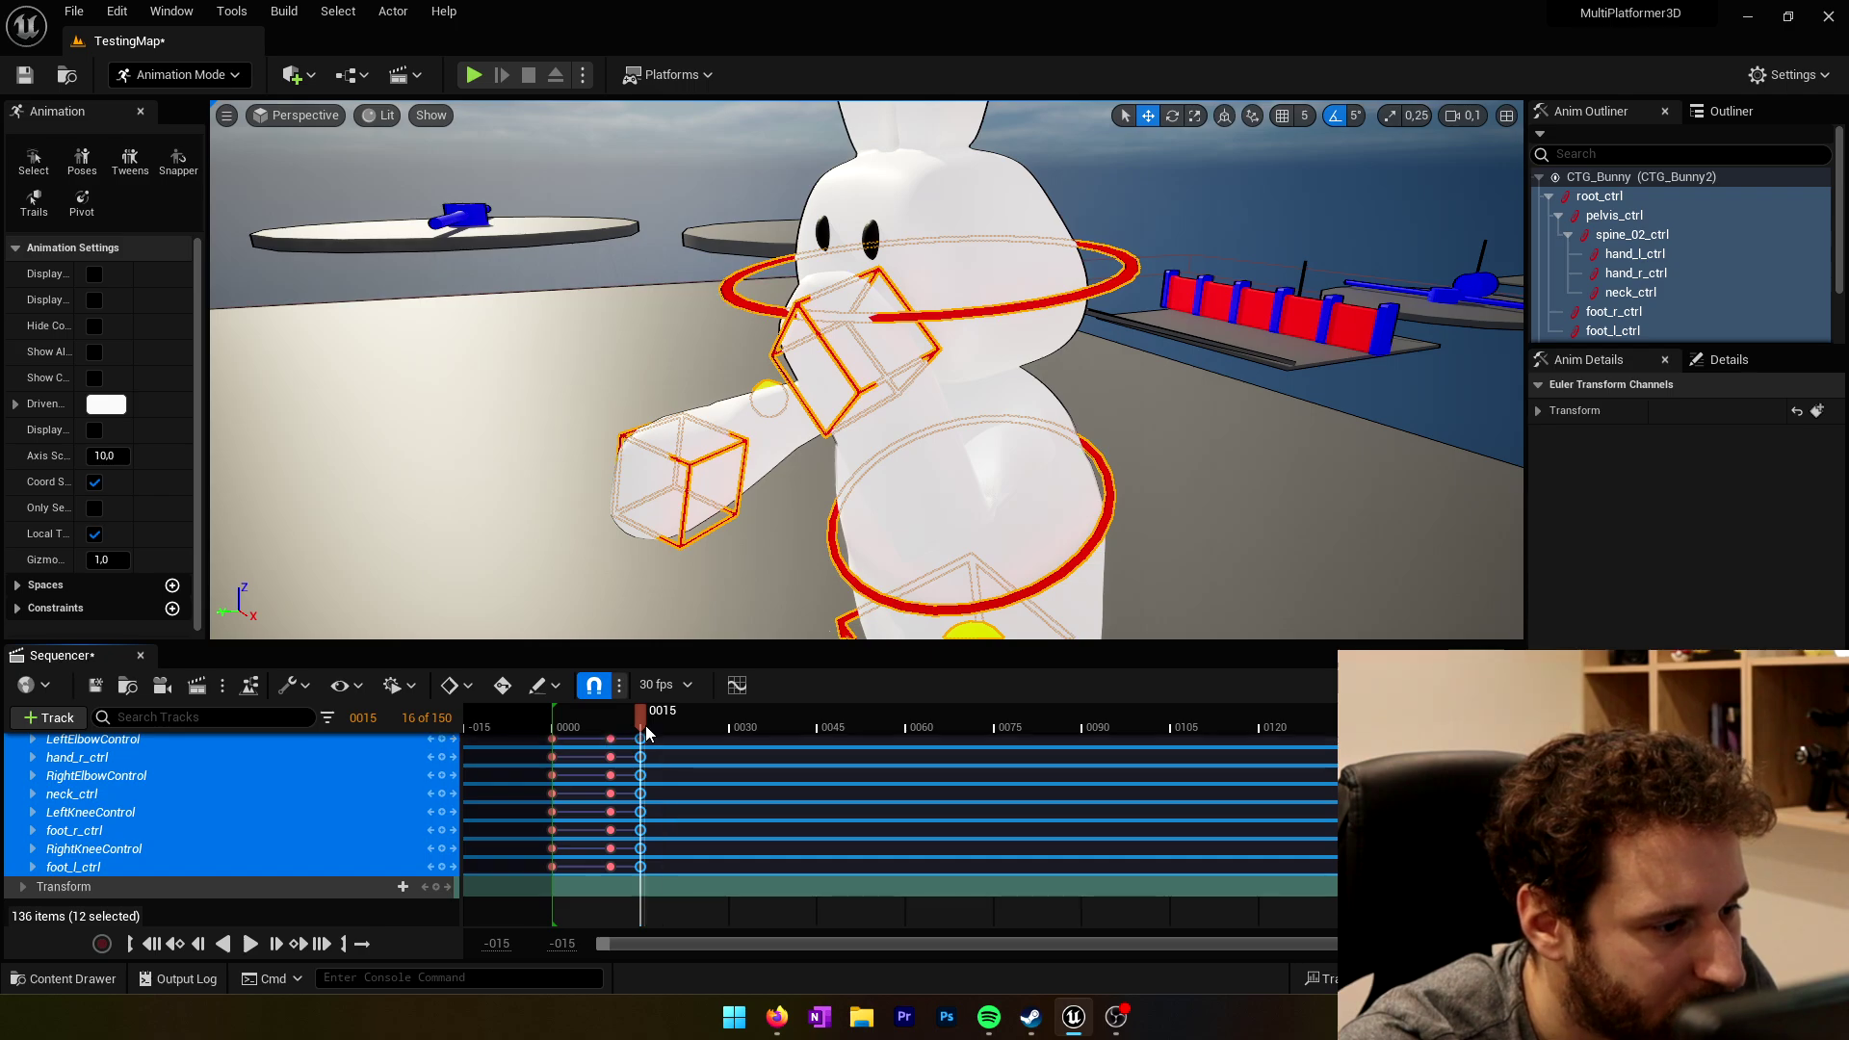
left_click_drag(646, 734, 569, 752)
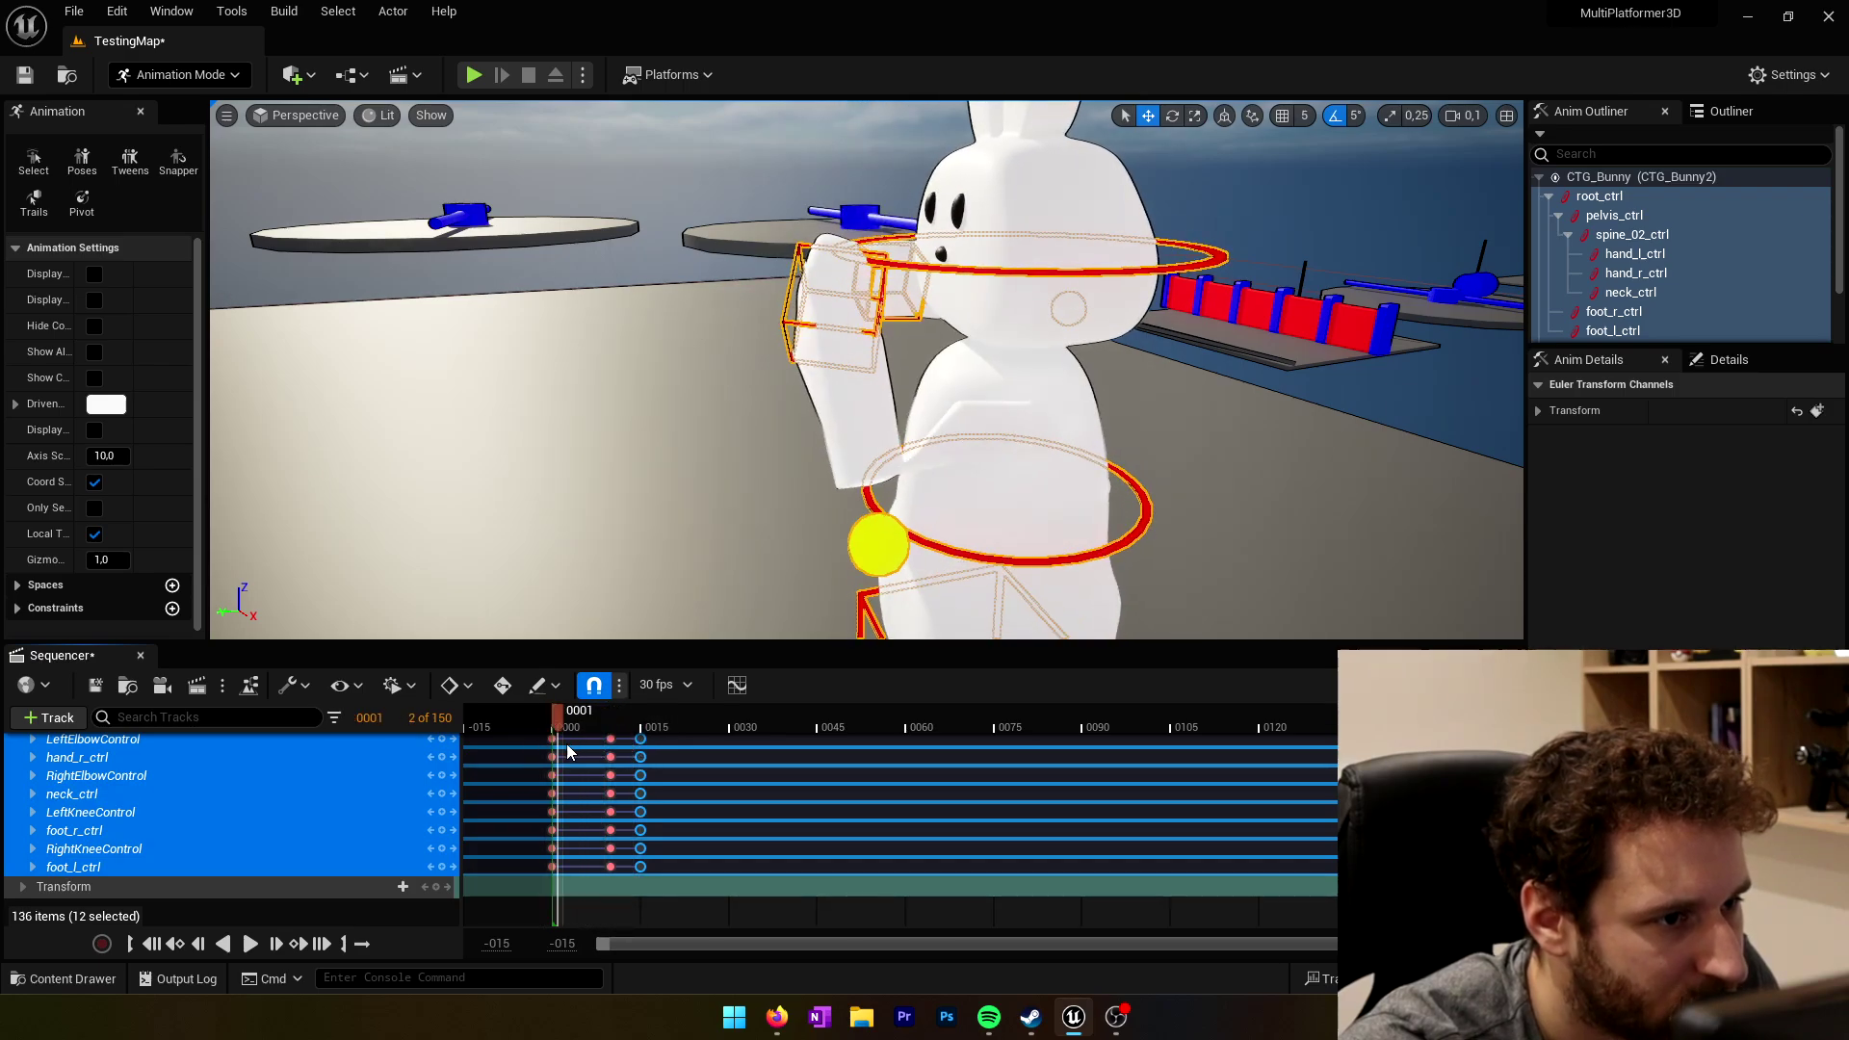
Step: Select the frame 0 keys of all the bunny's controls and duplicate them to frame 25
scroll(547, 771, "up", 5)
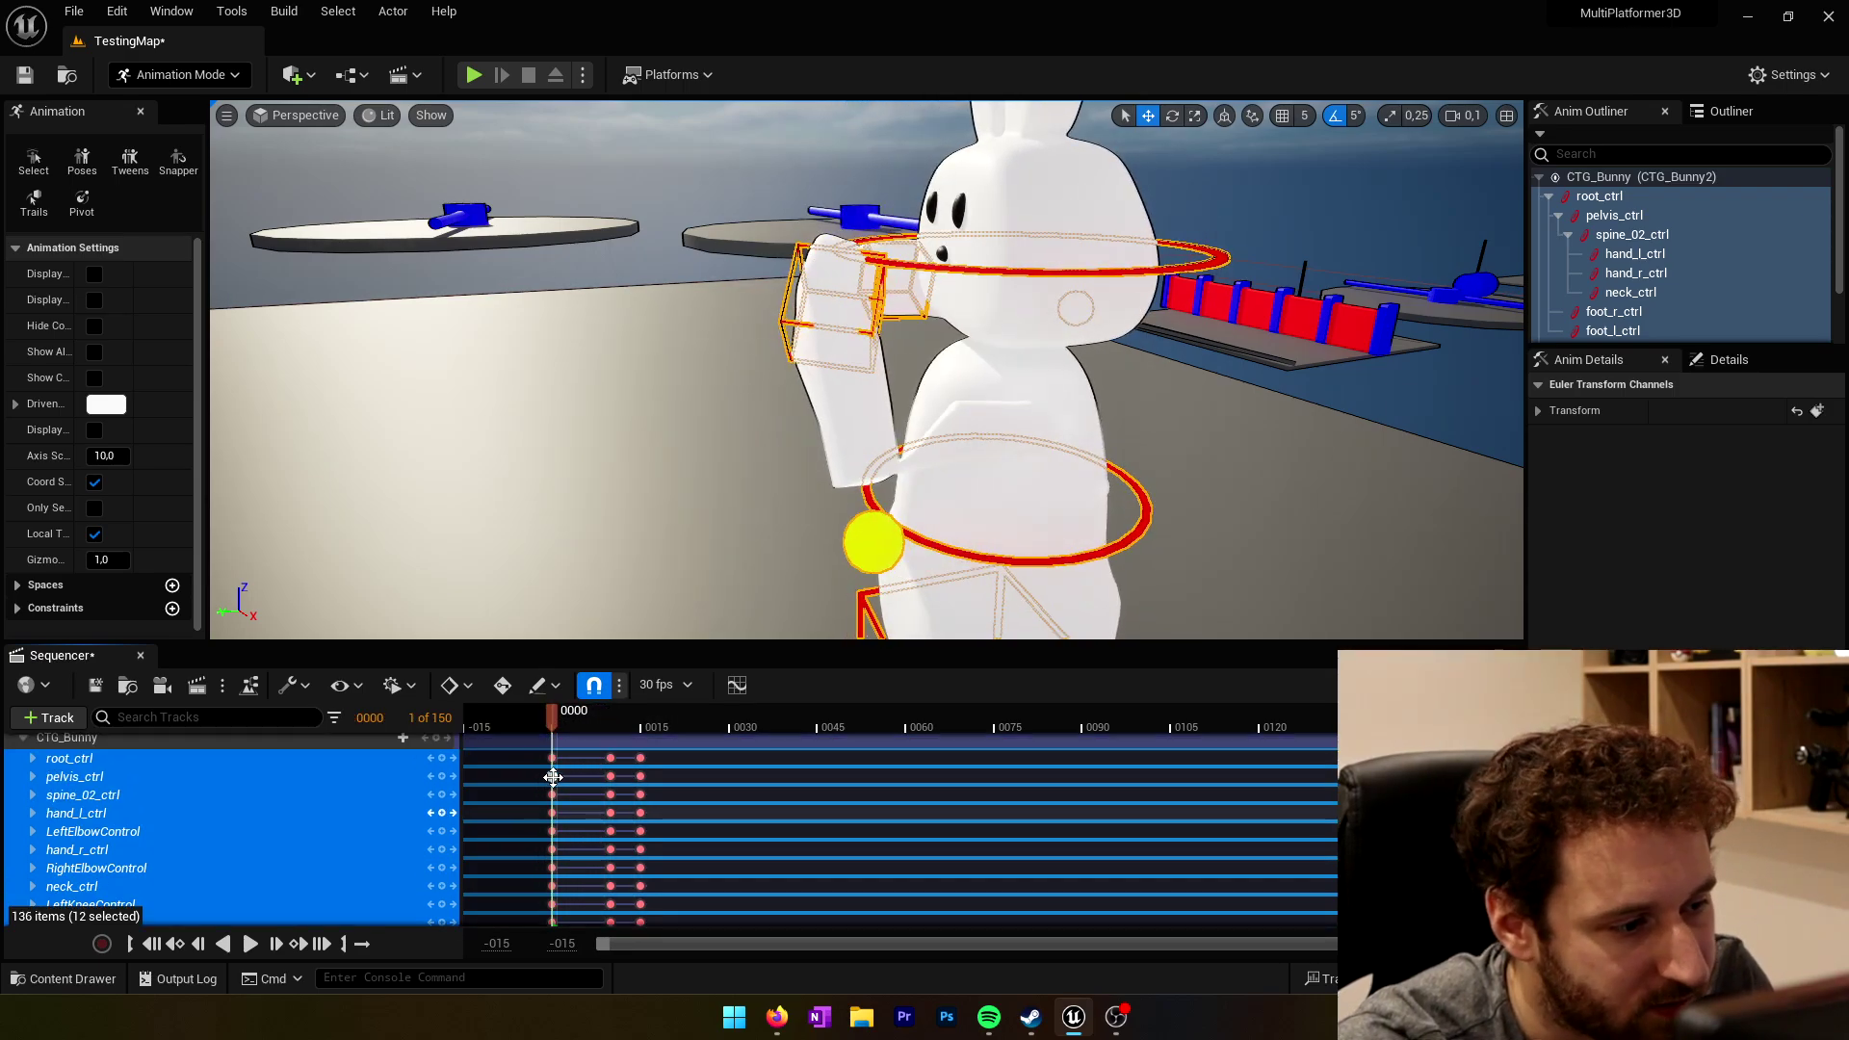
left_click(552, 832, "ctrl")
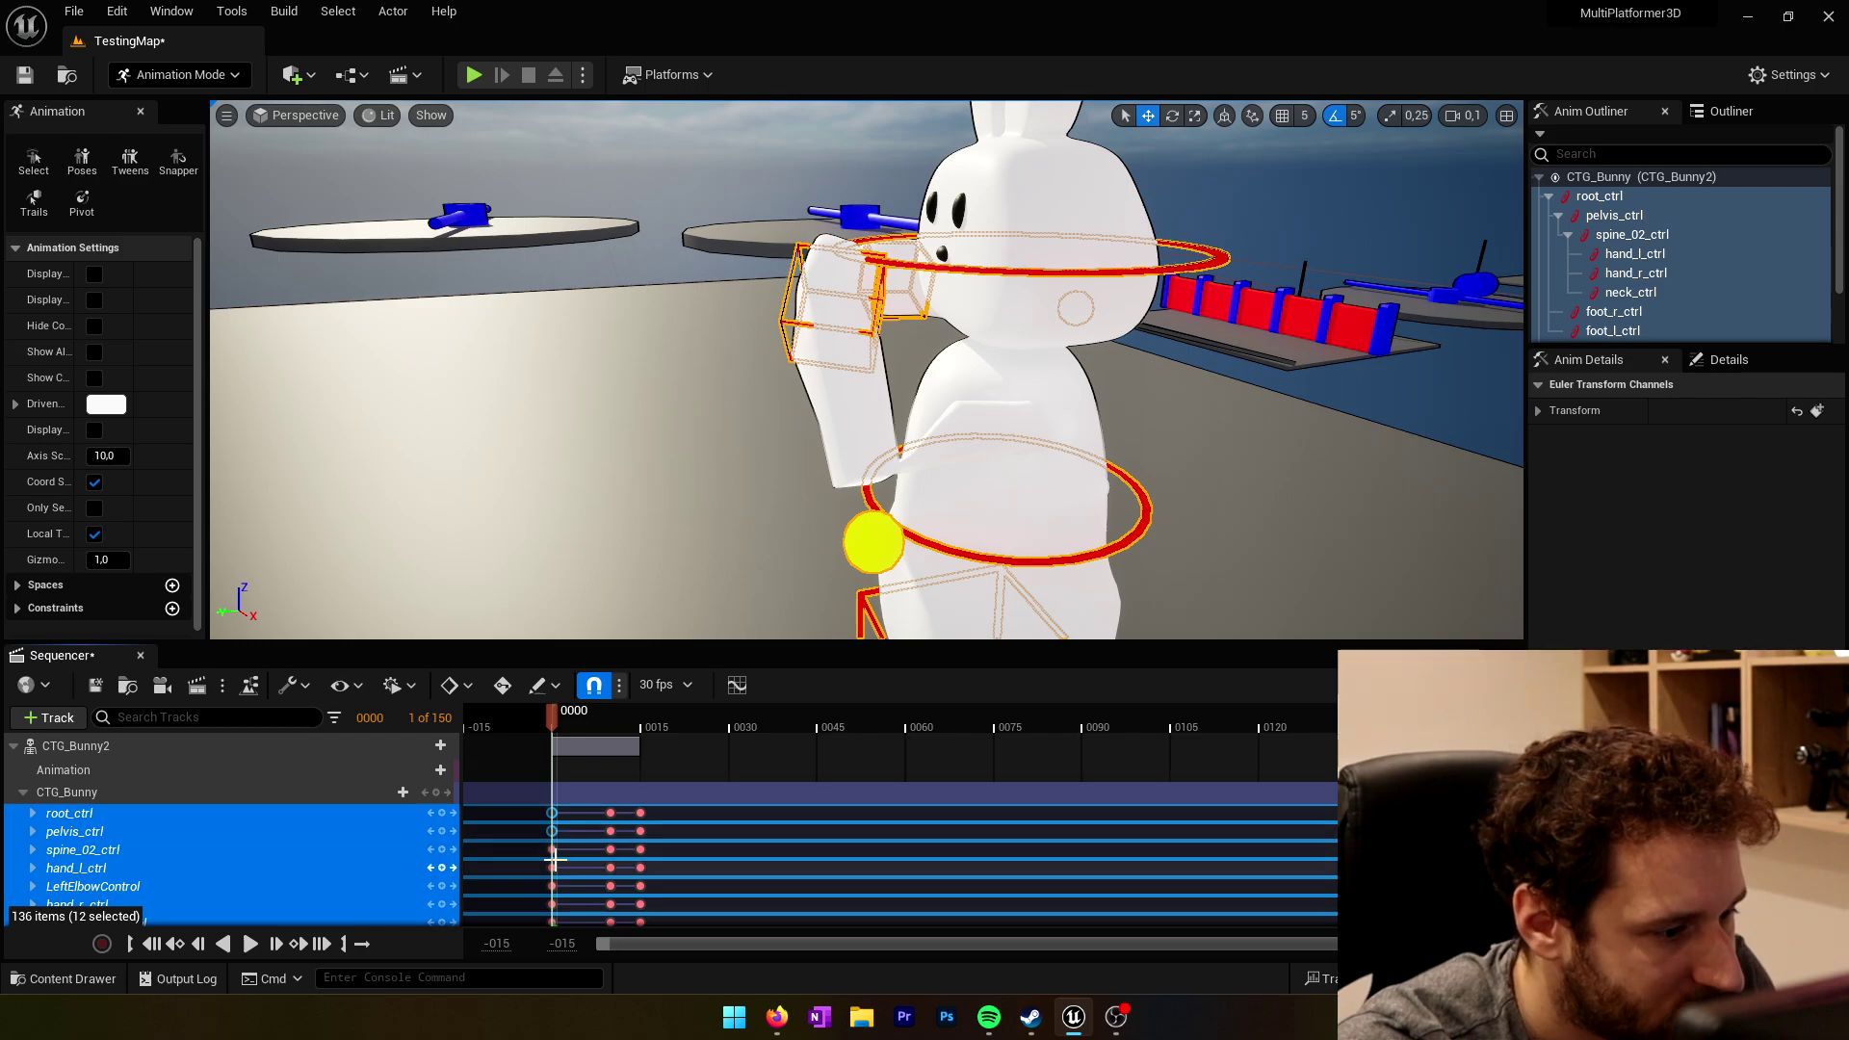
left_click(552, 852, "ctrl")
left_click(552, 868, "shift")
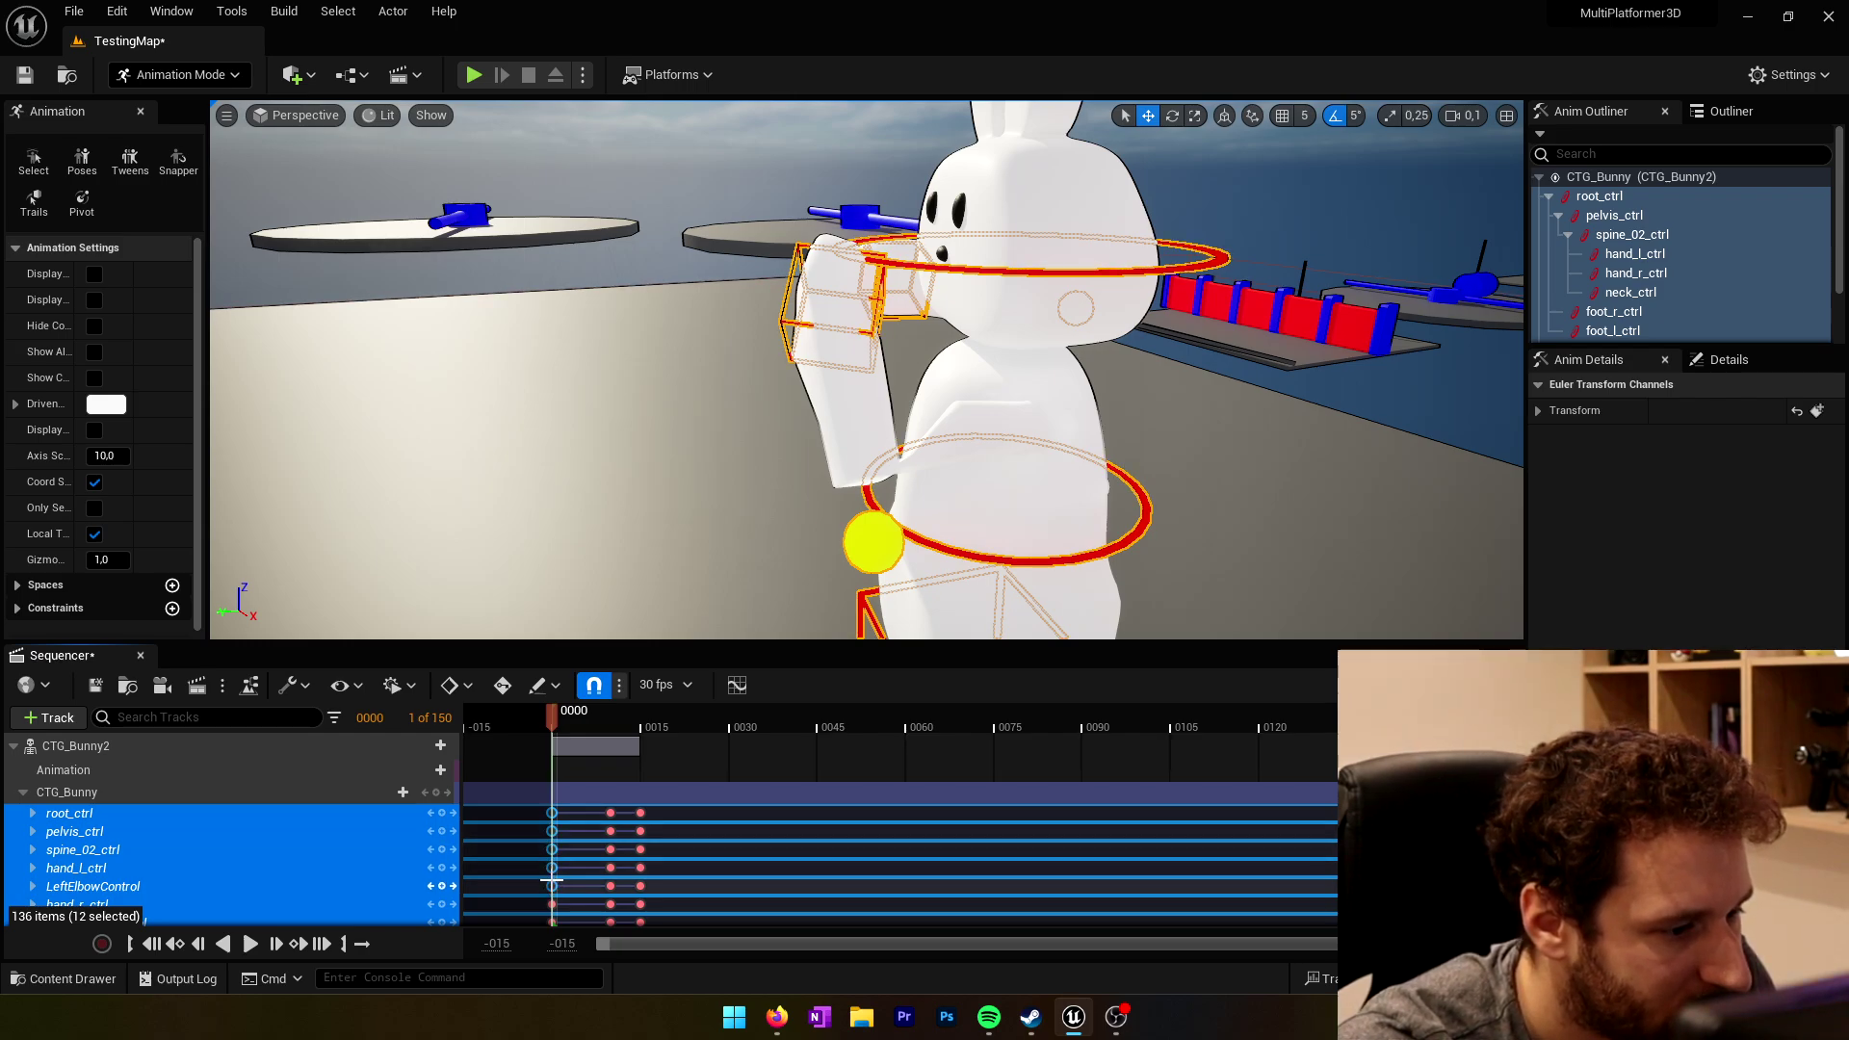
left_click(552, 886, "shift")
scroll(551, 841, "down", 2)
left_click(552, 843, "shift")
left_click(551, 861, "shift")
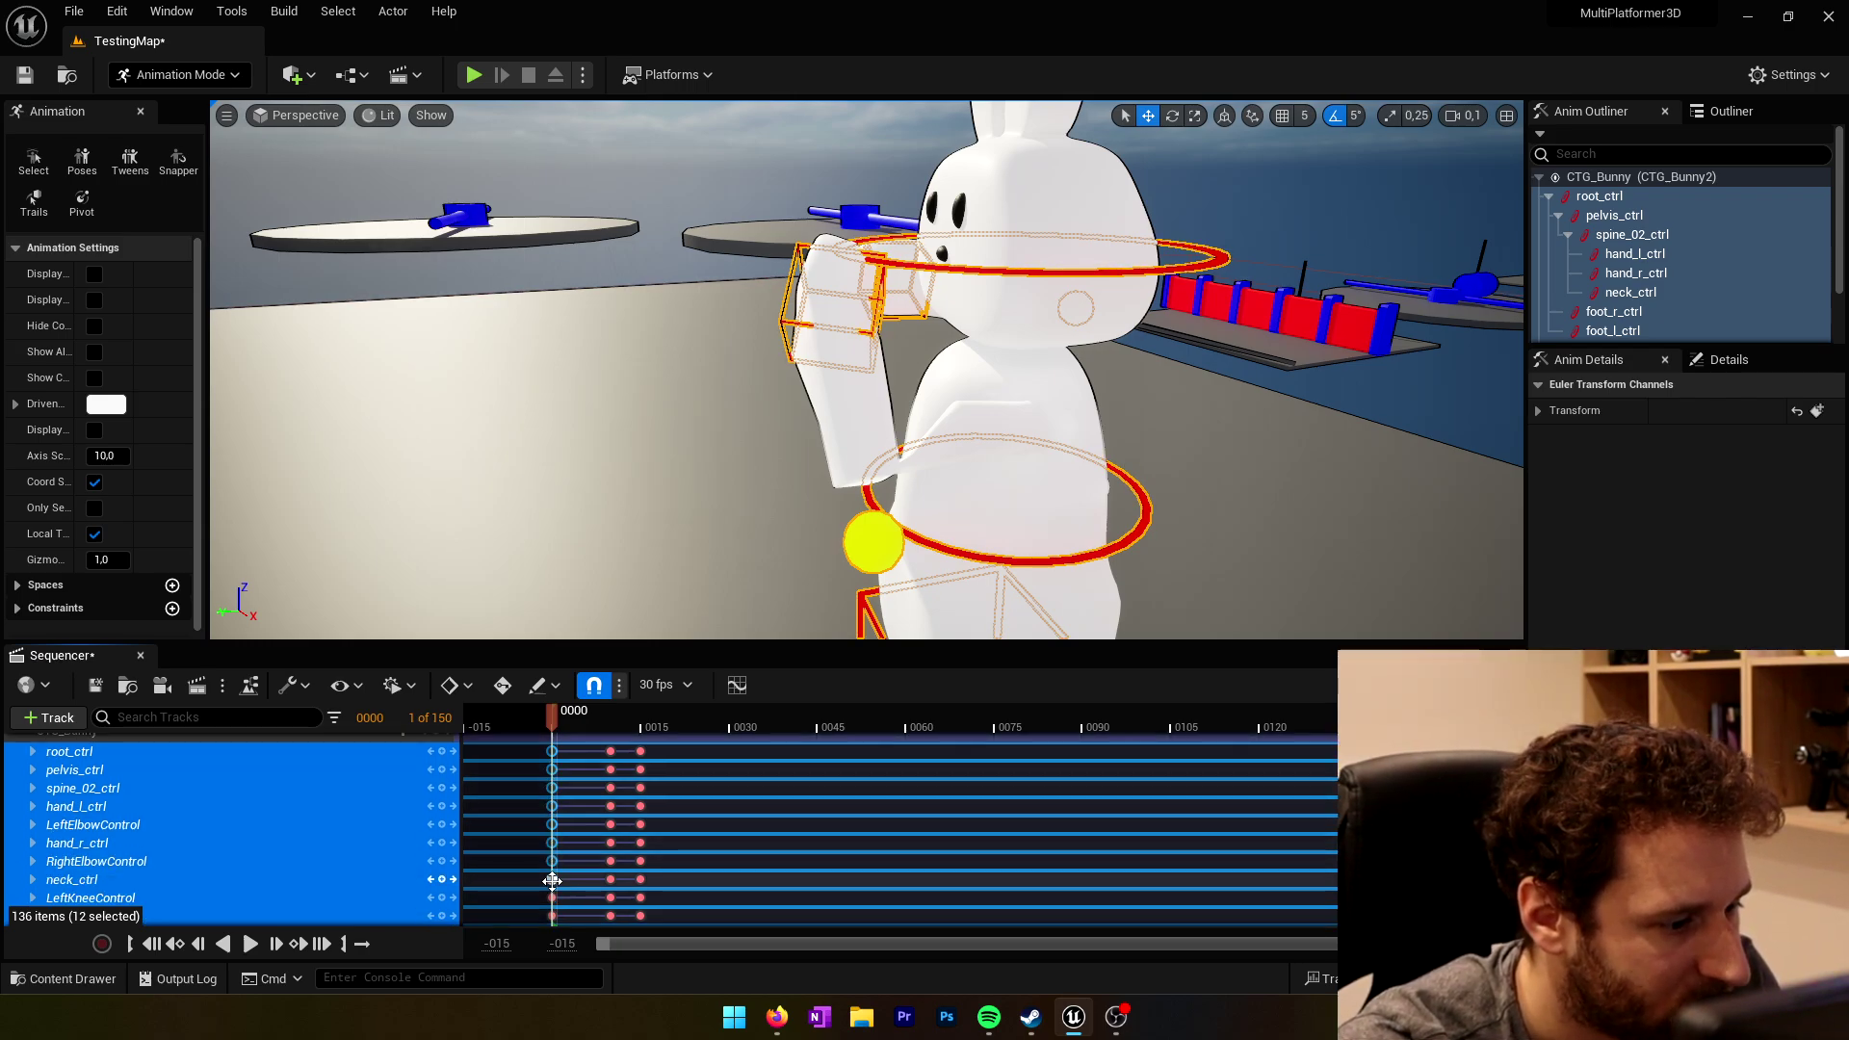
left_click(552, 879, "shift")
left_click(551, 898, "shift")
scroll(552, 916, "down", 2)
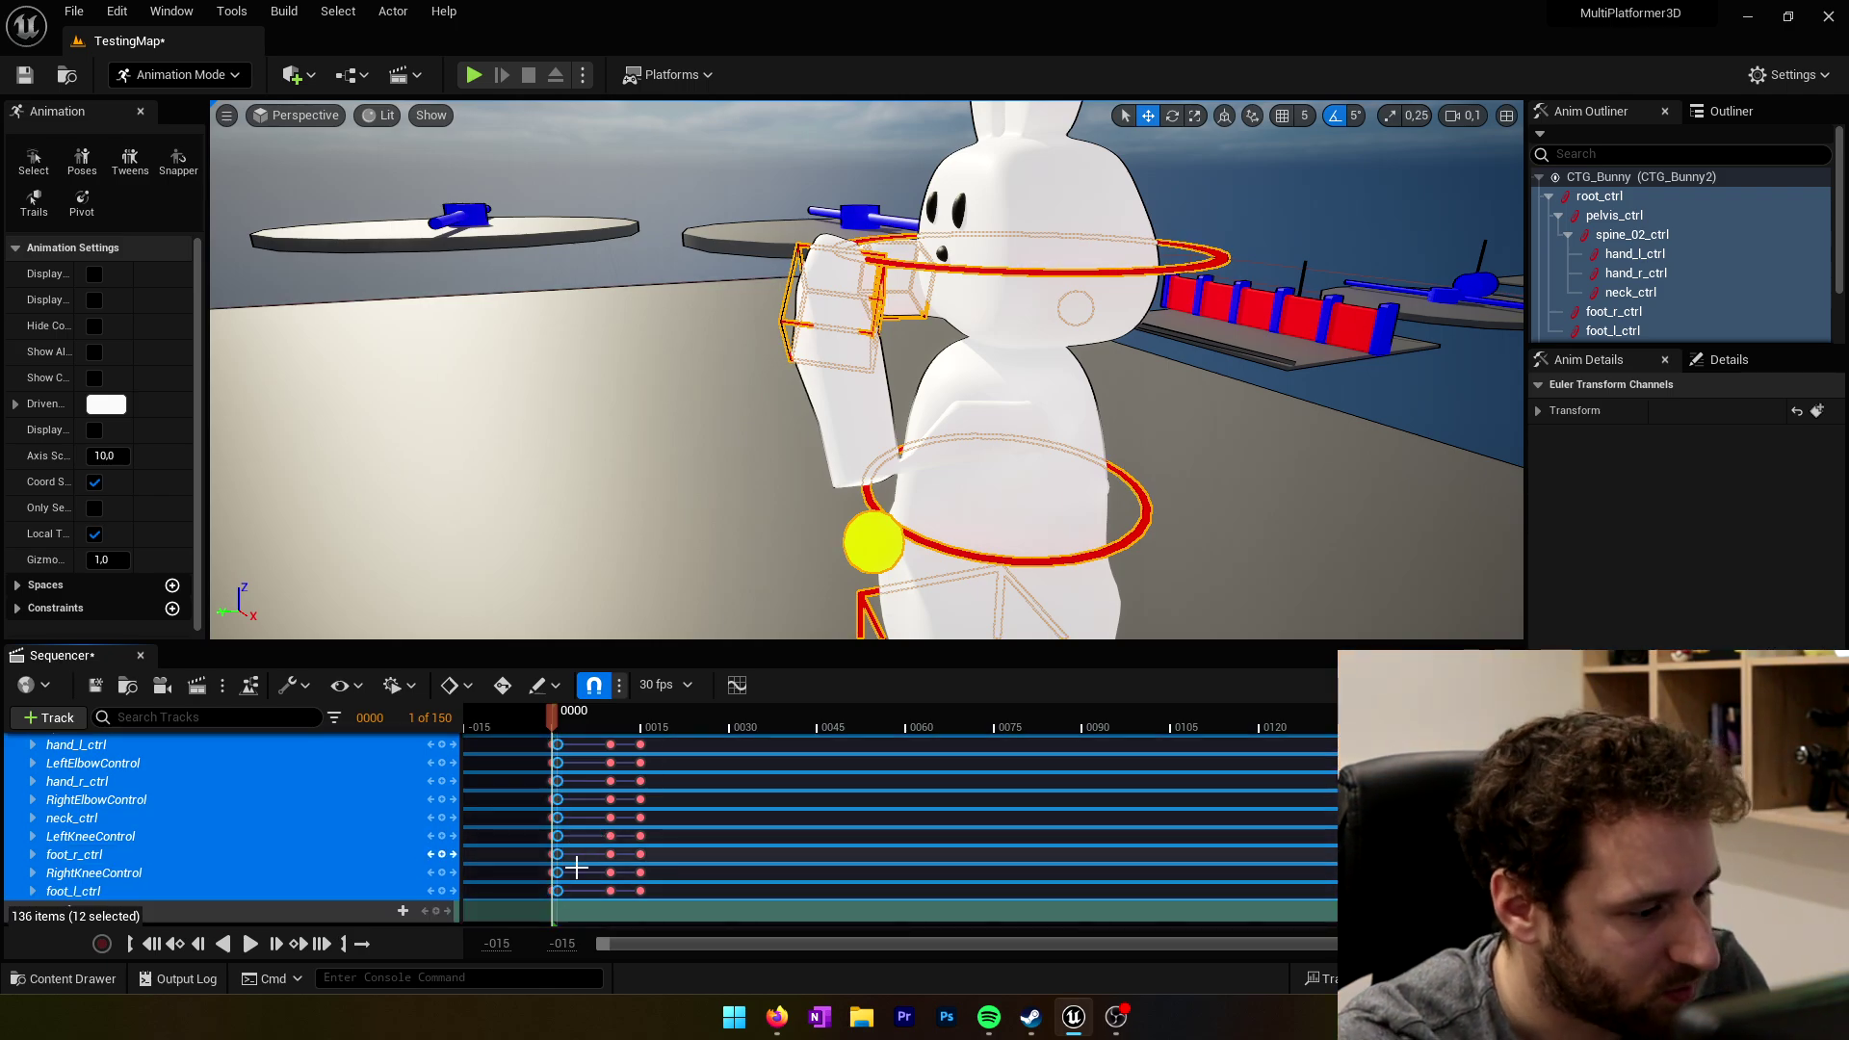
left_click_drag(554, 892, 703, 892, "alt")
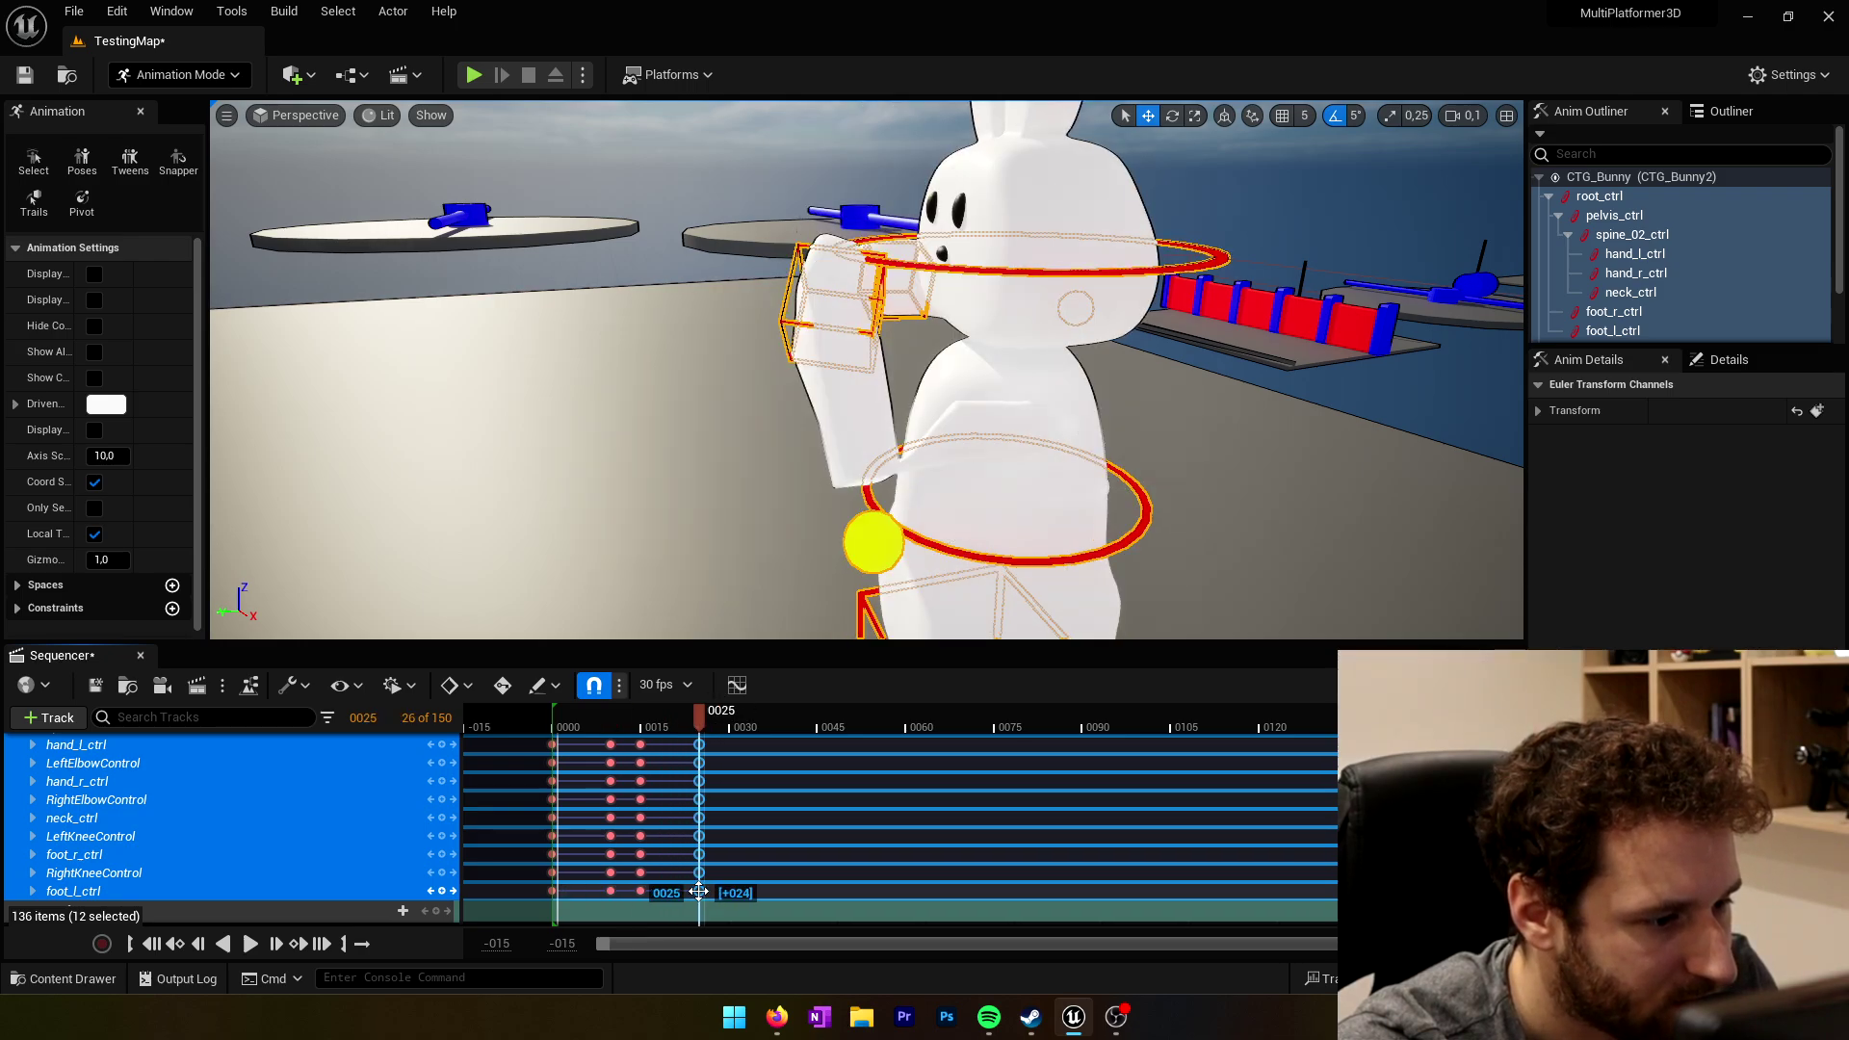
left_click_drag(702, 892, 702, 892)
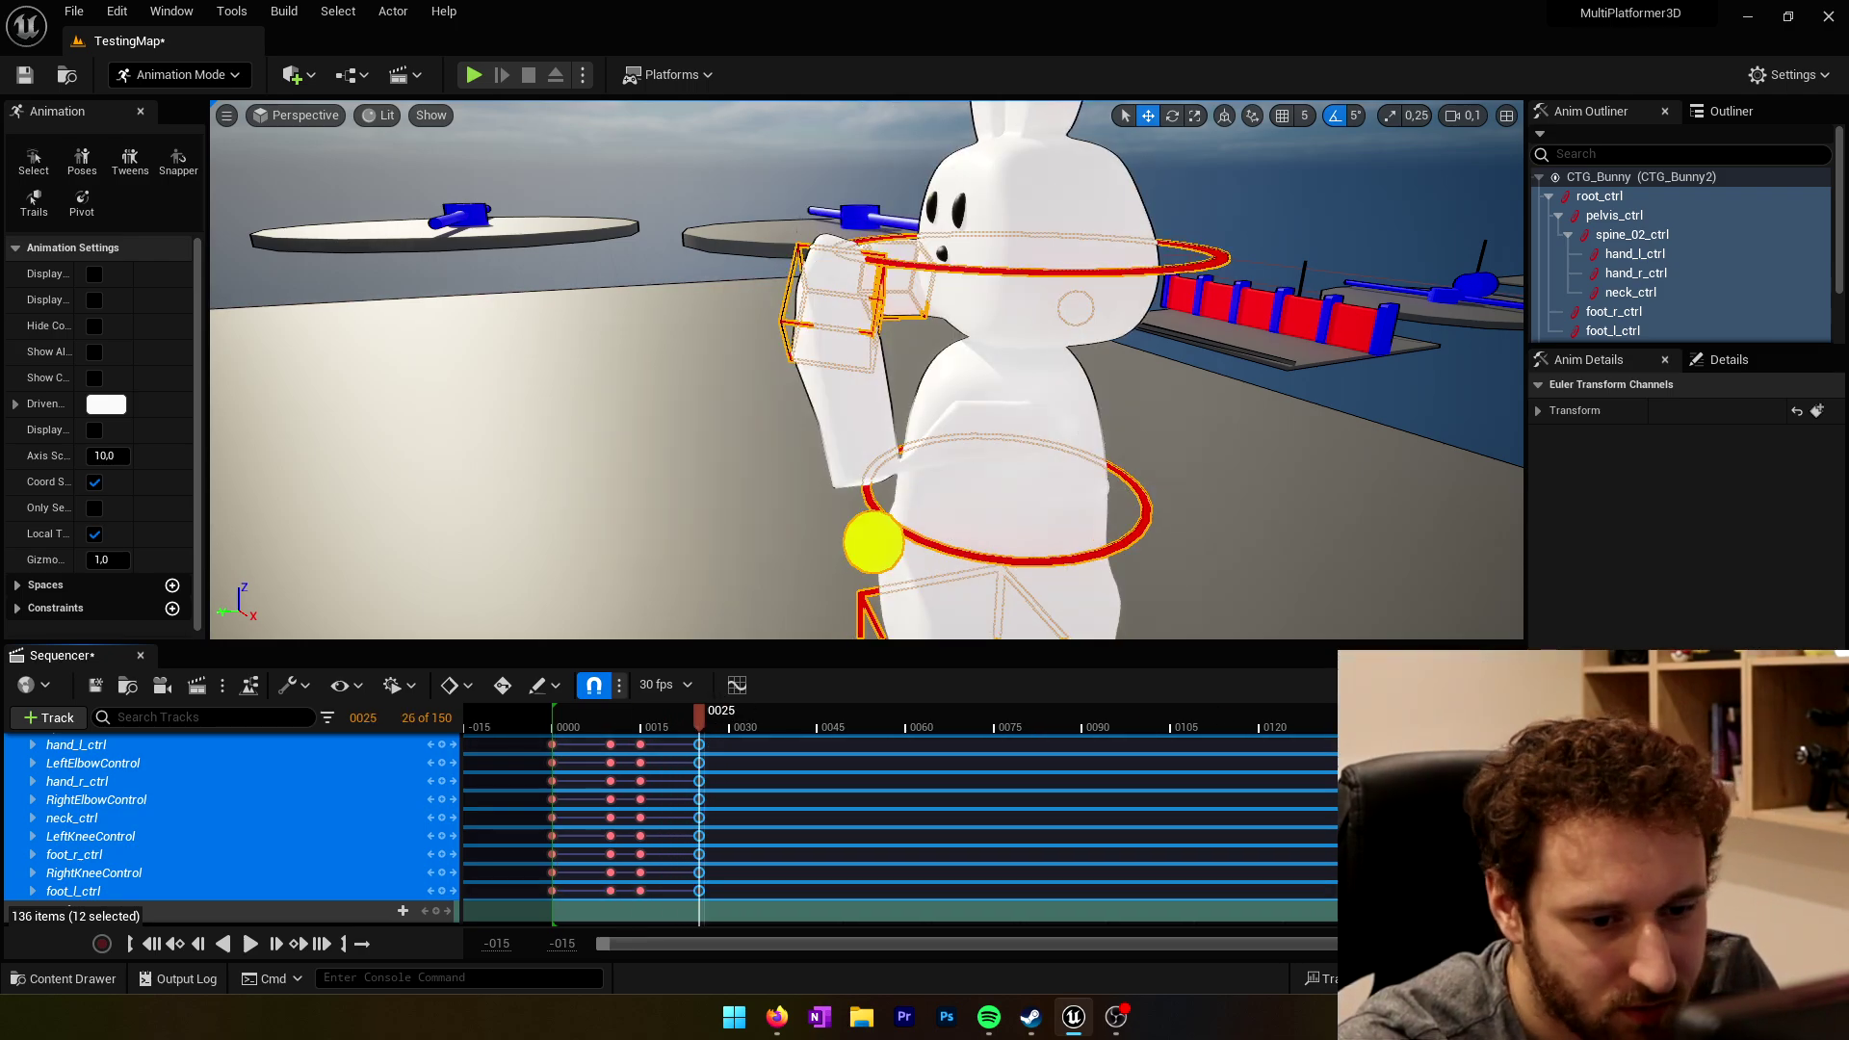
Step: Set the end of the playback range to frame 25 and play the punch animation several times
left_click_drag(1436, 744, 700, 747)
right_click_drag(747, 583, 708, 530)
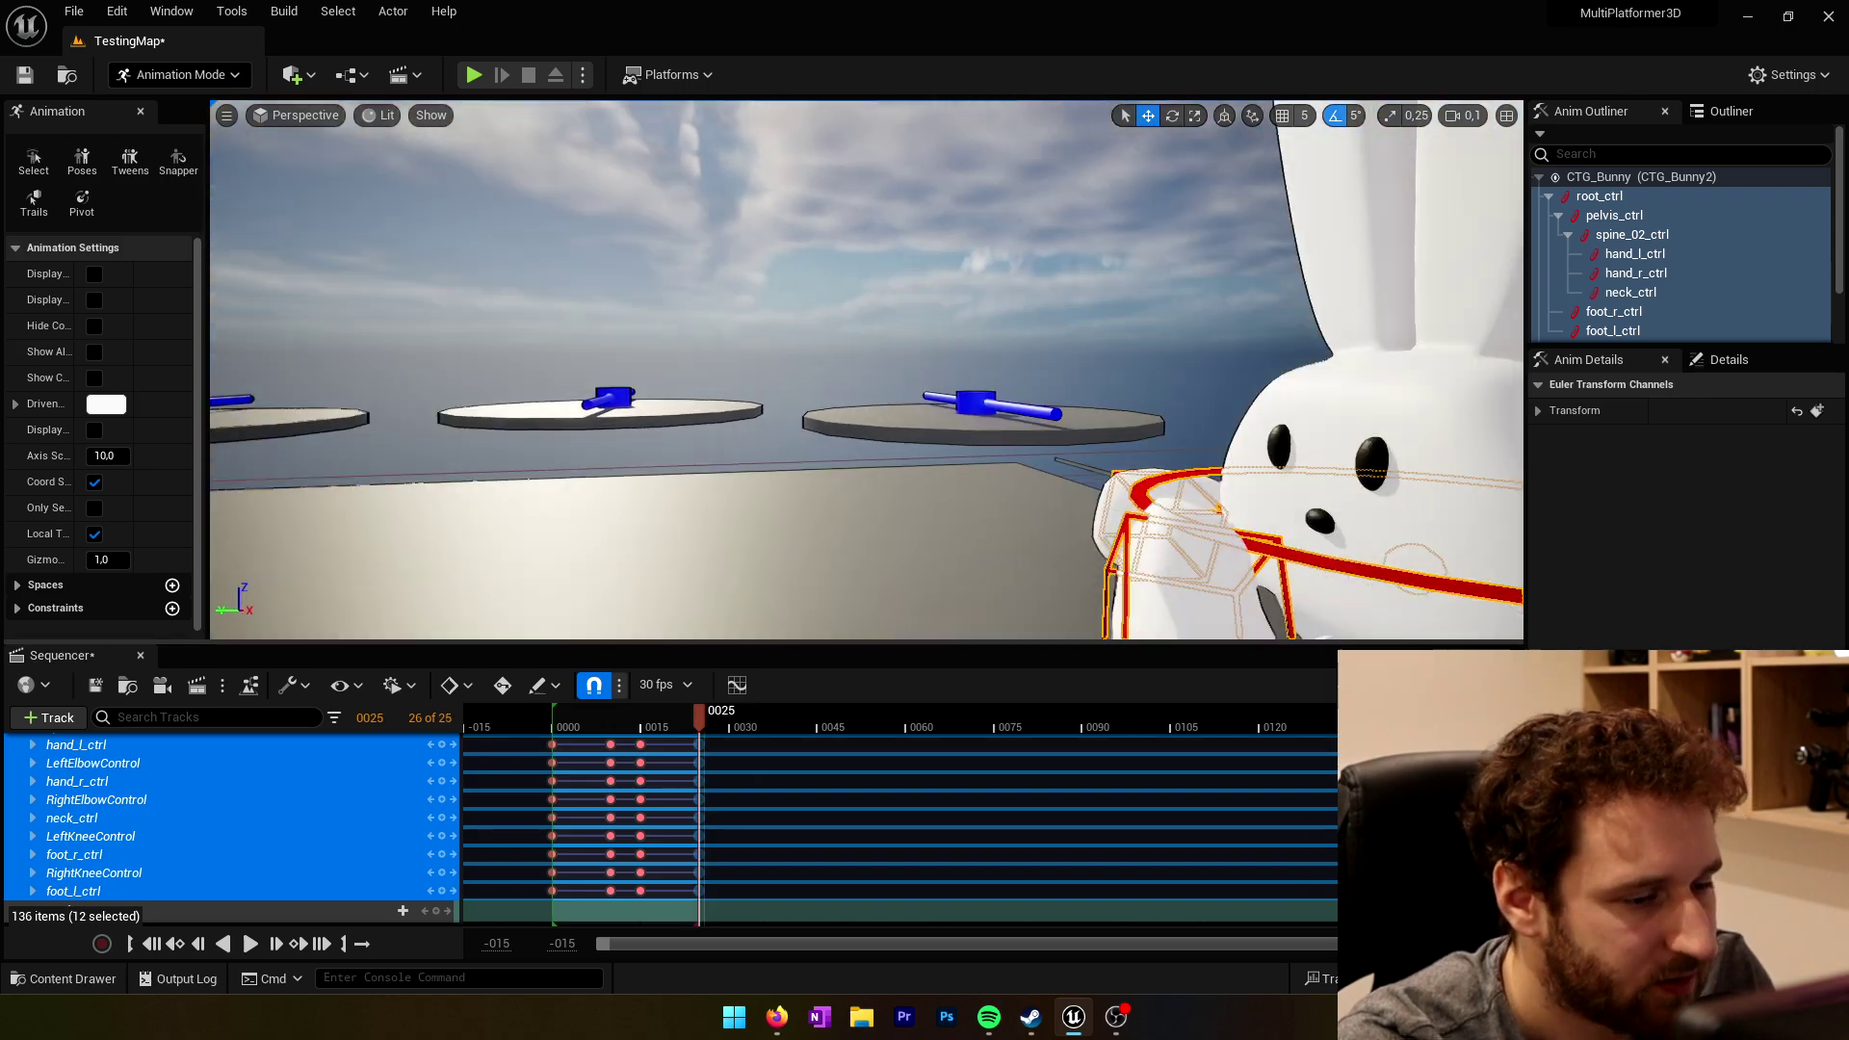
key("f")
left_click(255, 947)
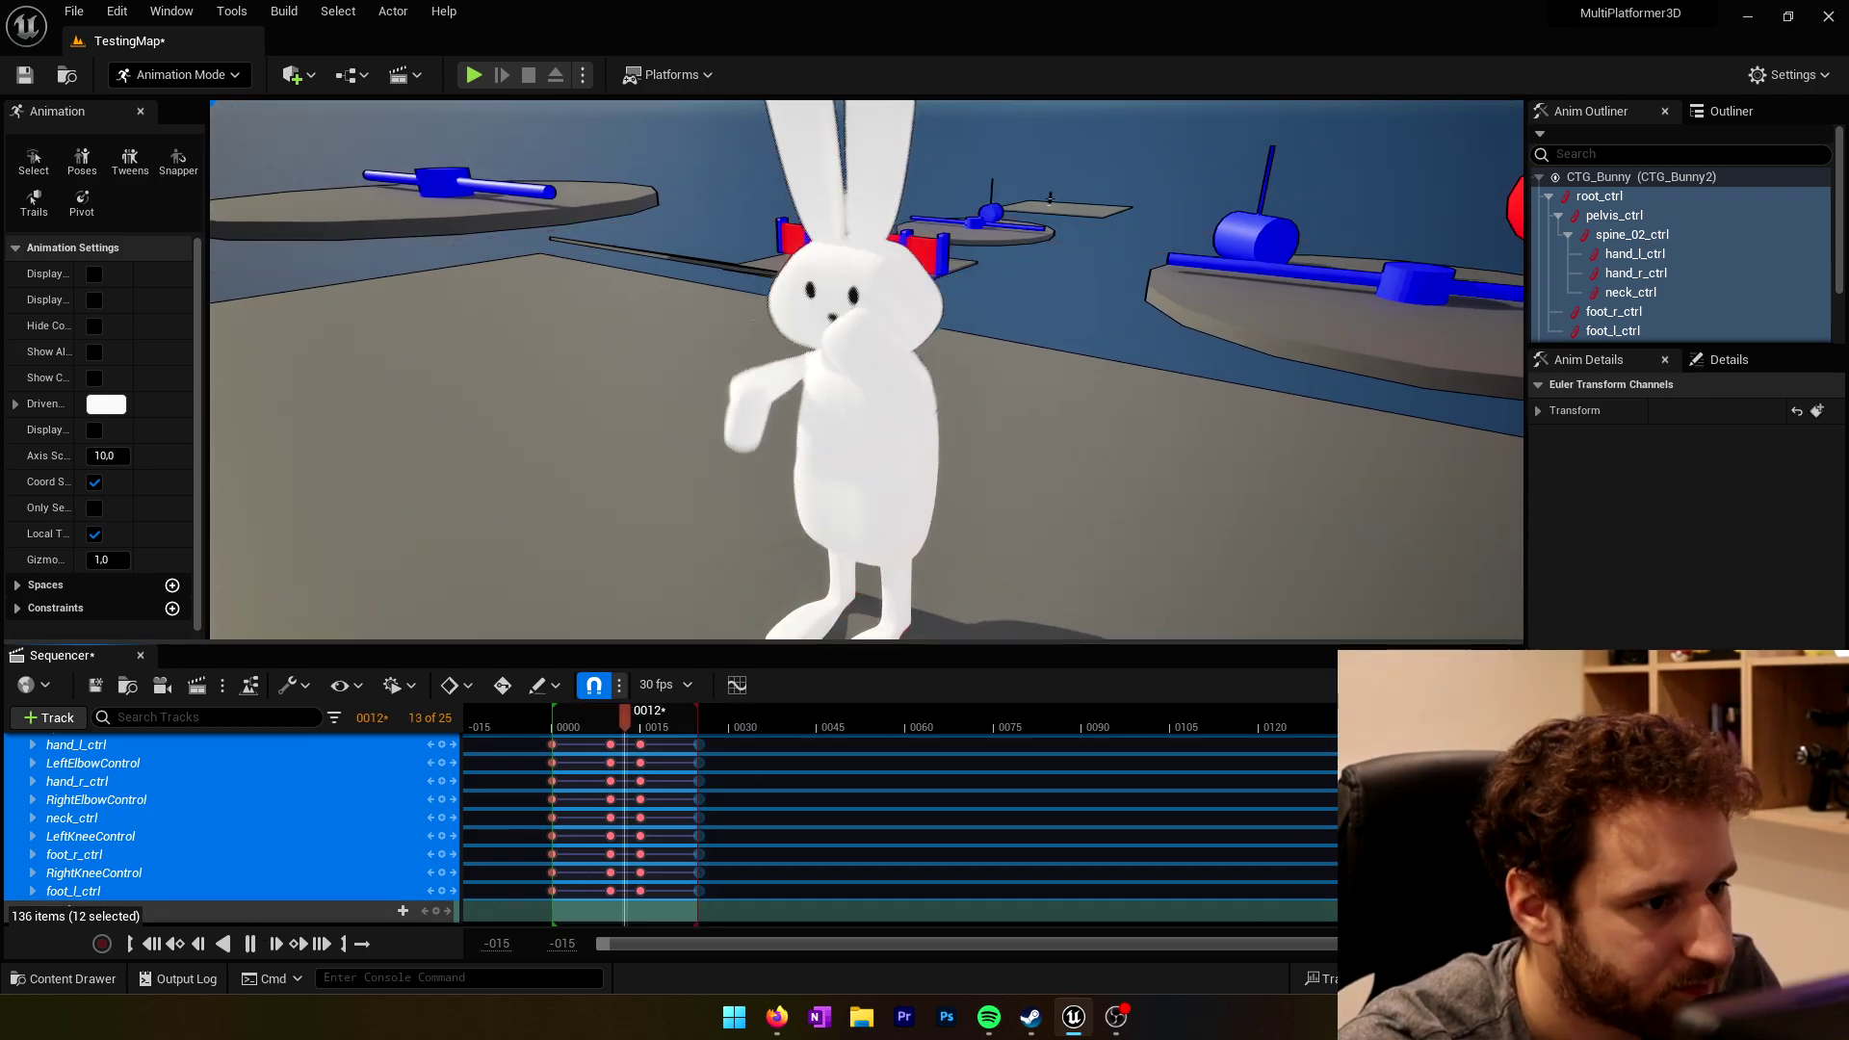
right_click_drag(601, 605, 578, 609)
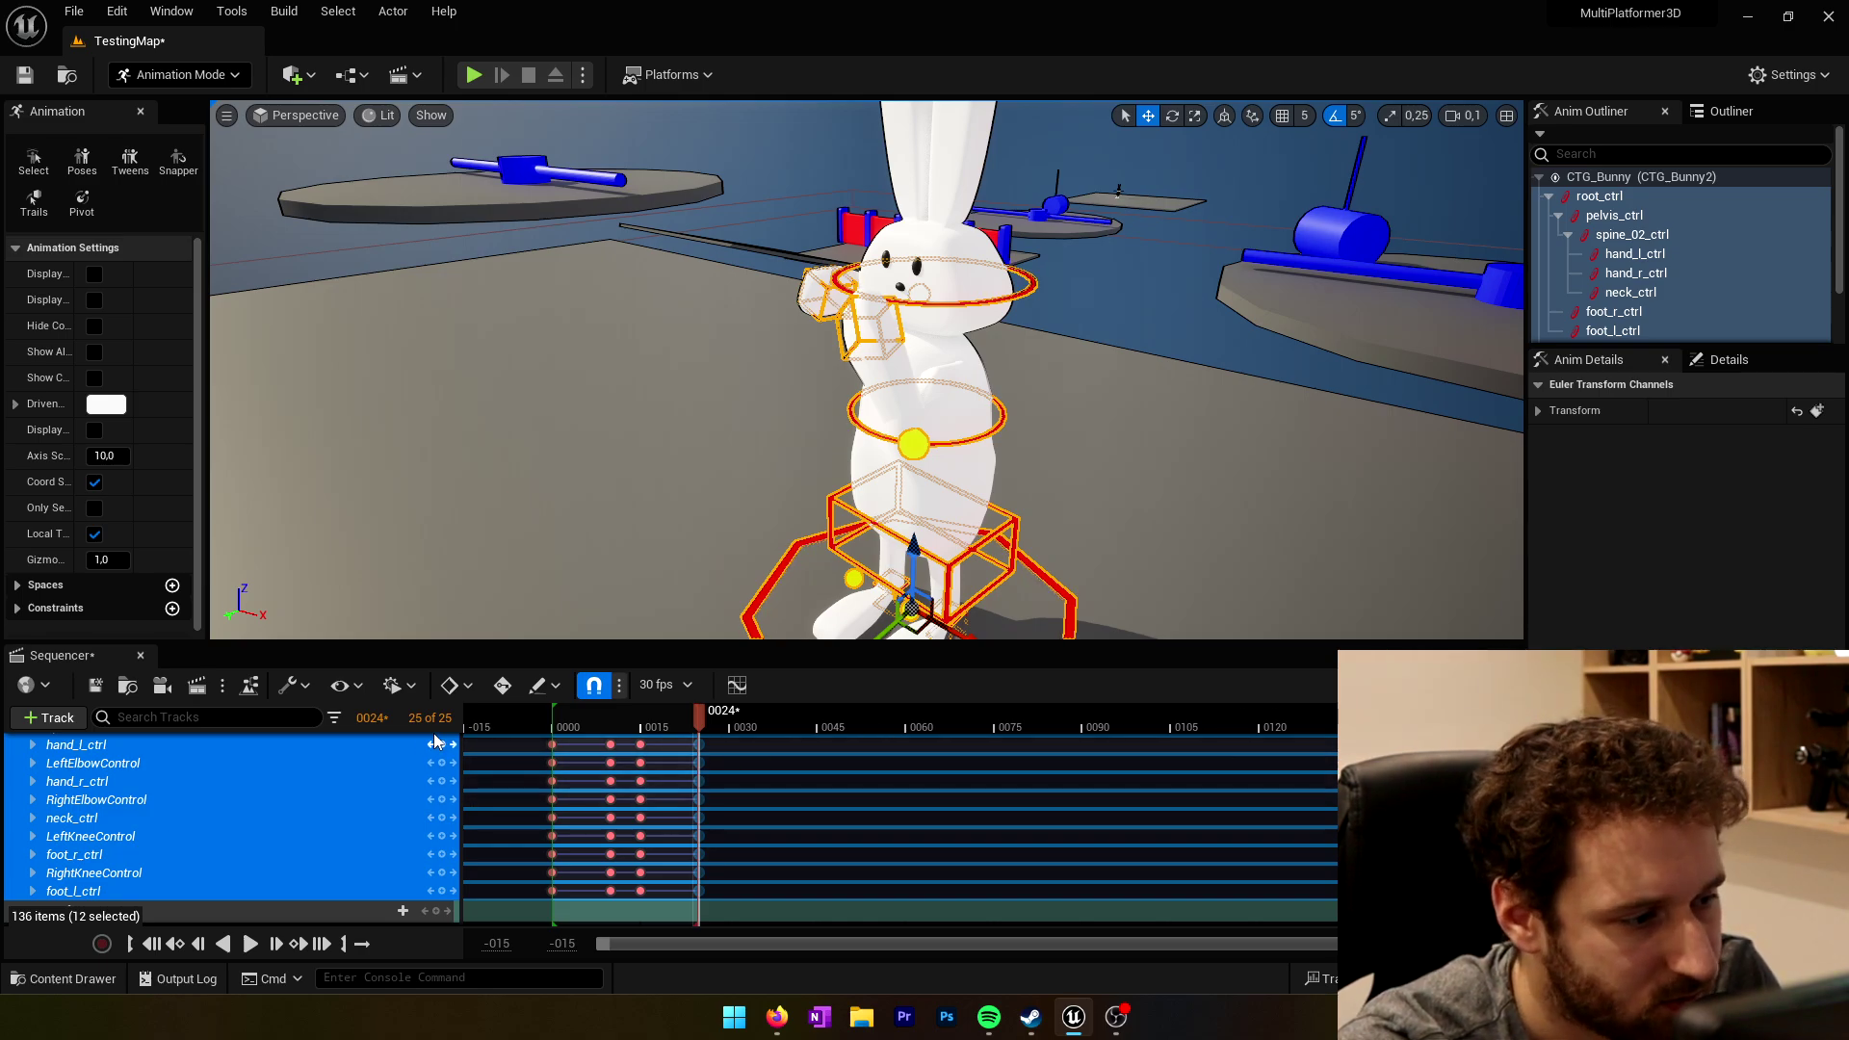
left_click(250, 944)
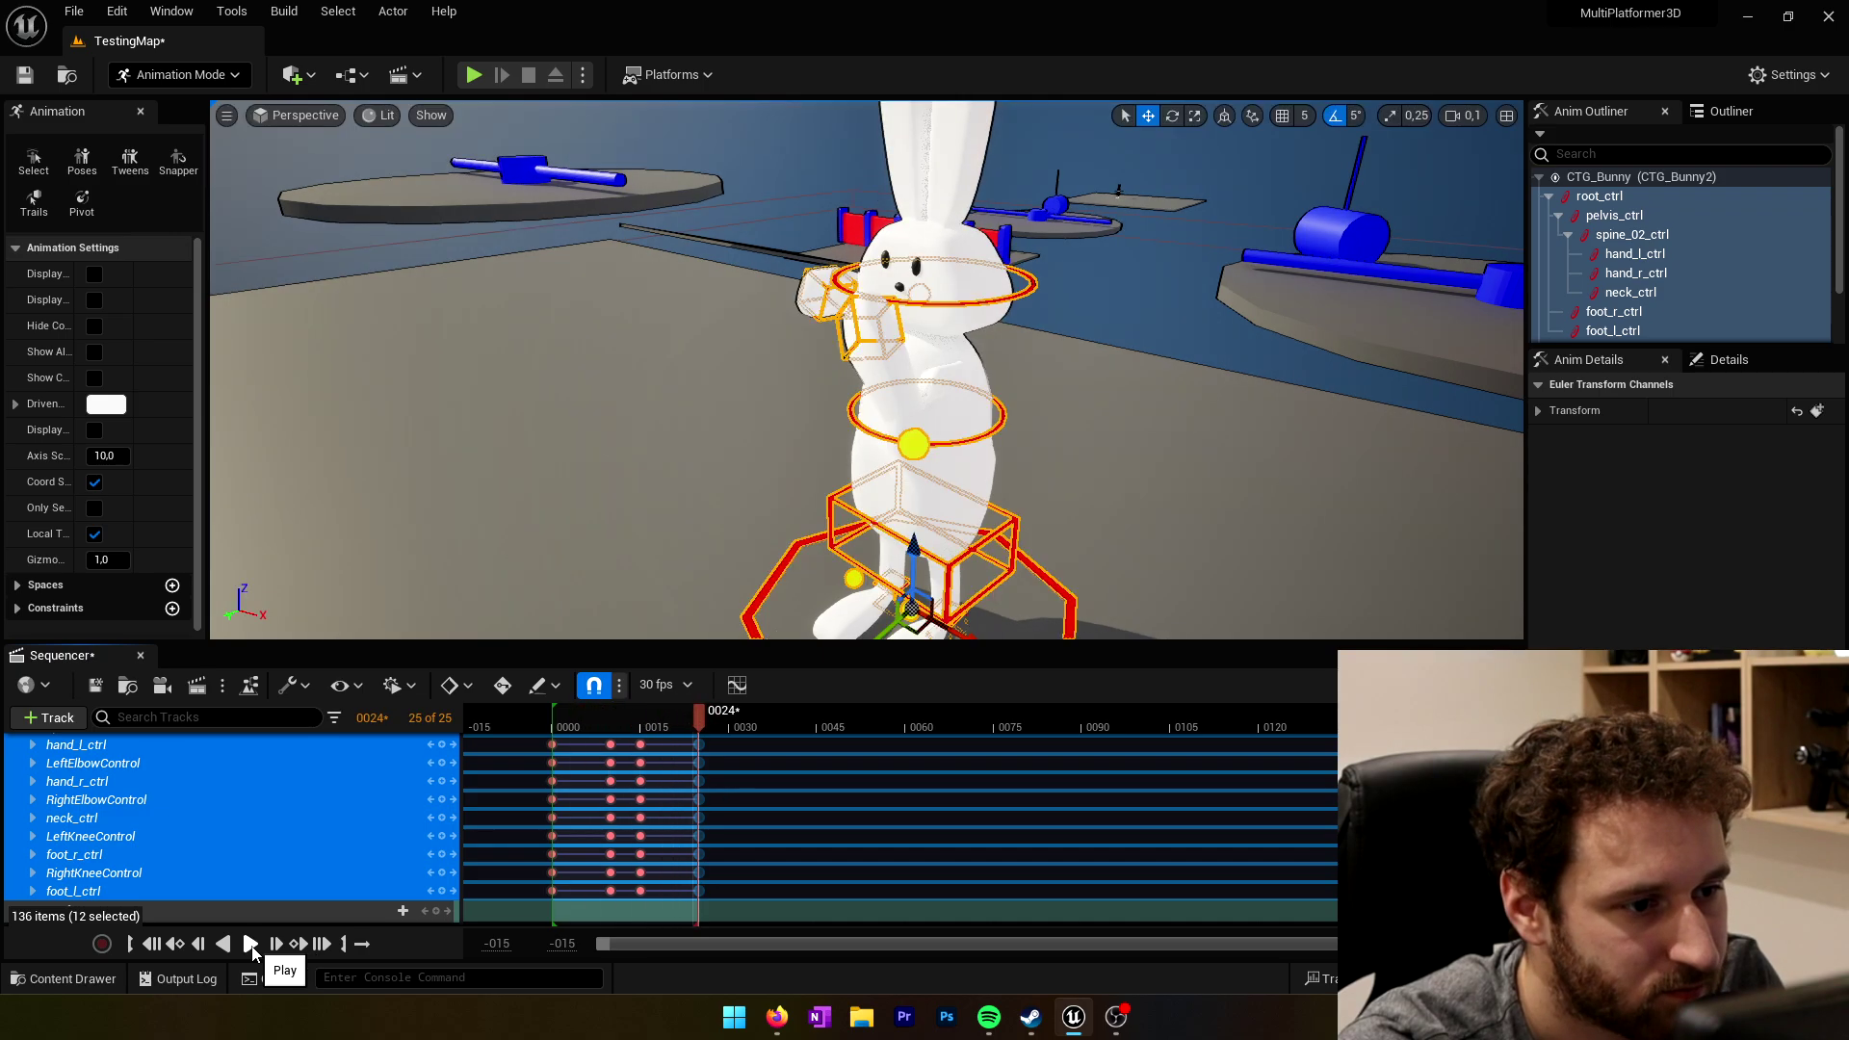
left_click(250, 944)
left_click(250, 944)
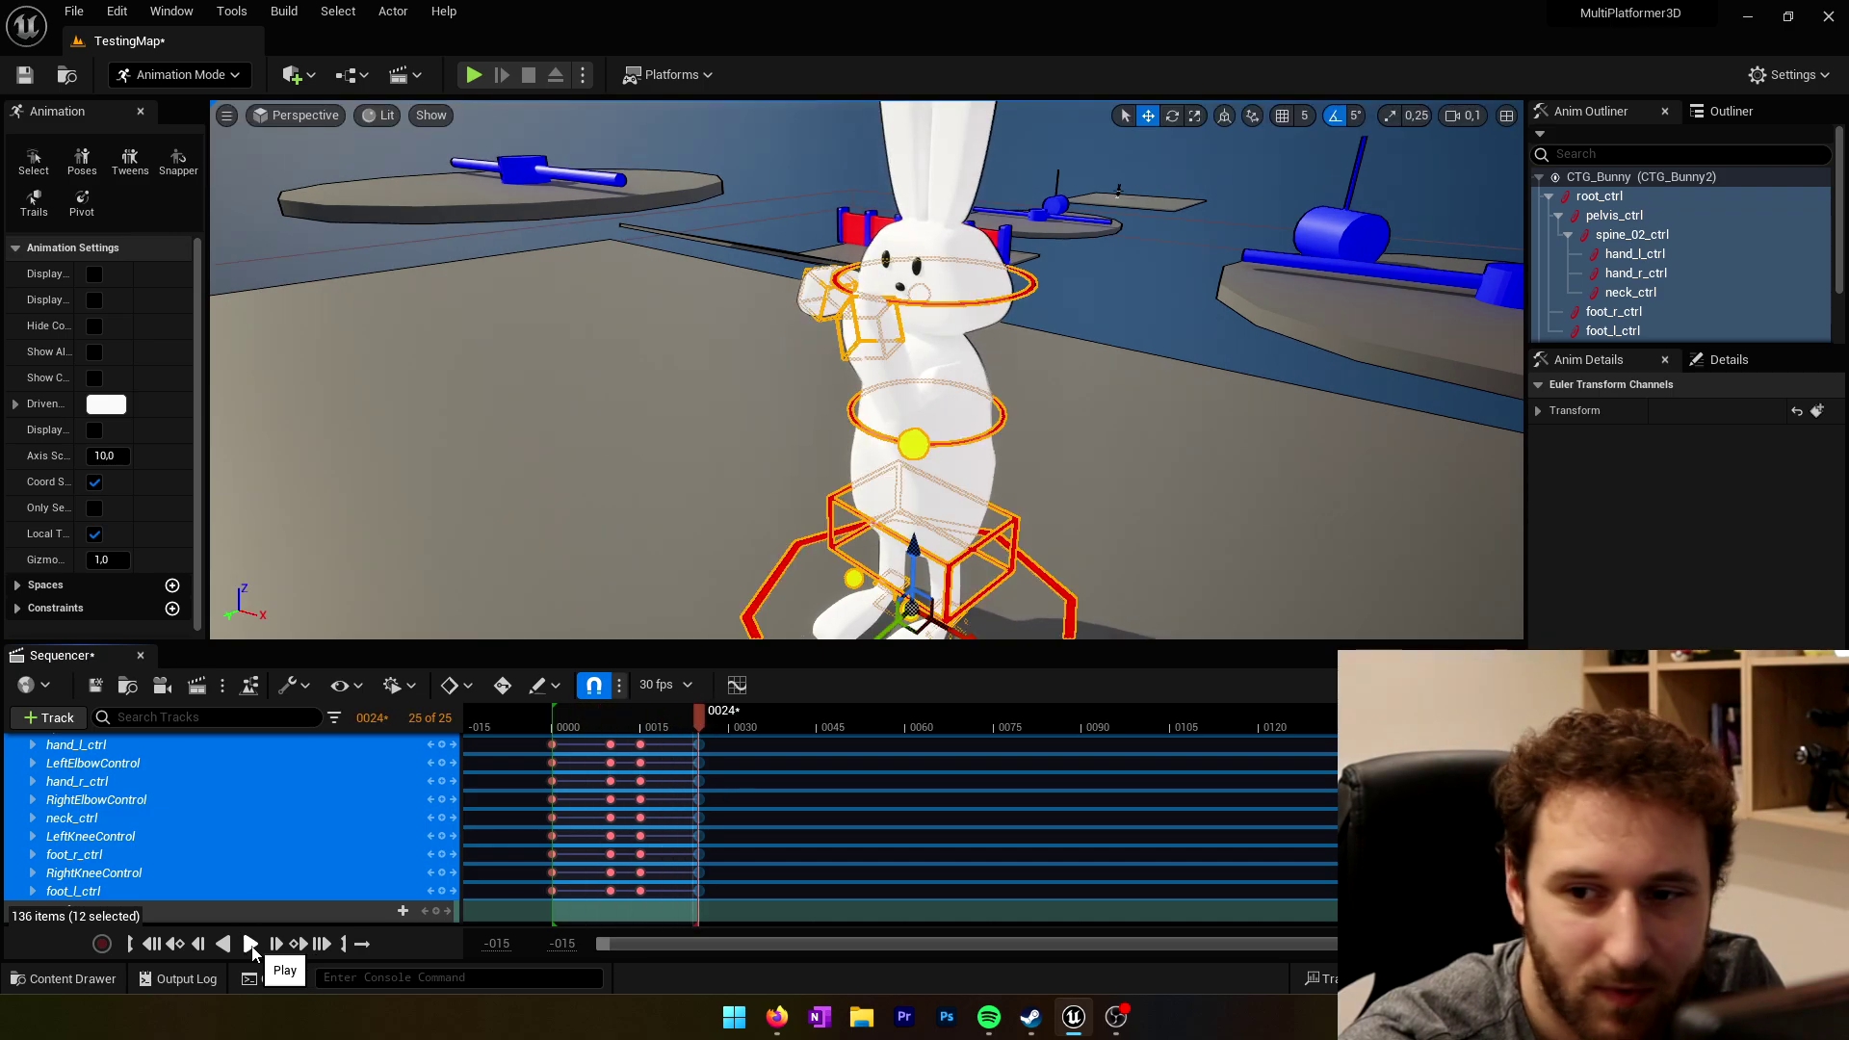
left_click(250, 944)
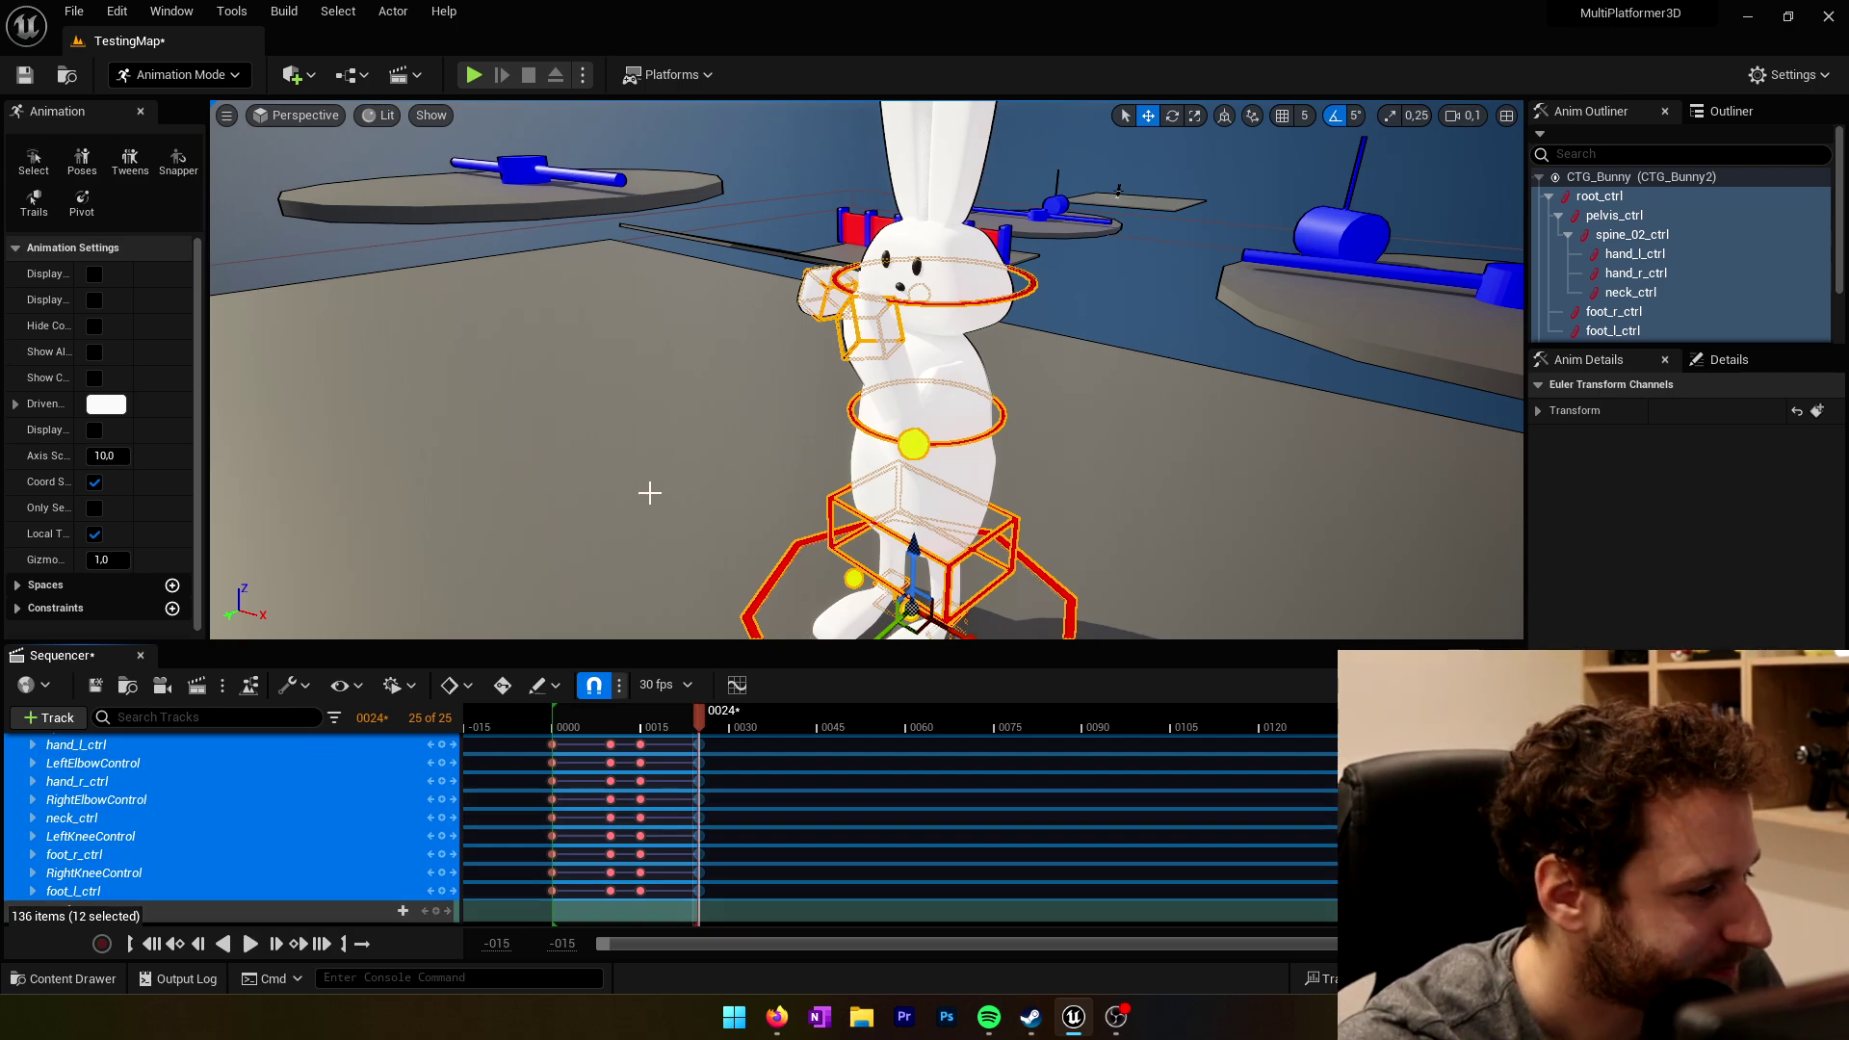
Step: At frame 15, adjust the pelvis control's rotation for the punch pose and scrub through the result
mouse_move(867, 385)
right_mouse_down()
mouse_move(926, 397)
mouse_move(872, 404)
right_mouse_up()
key("s")
key("w")
right_click_drag(569, 637, 651, 634)
key("s")
left_click_drag(703, 730, 640, 709)
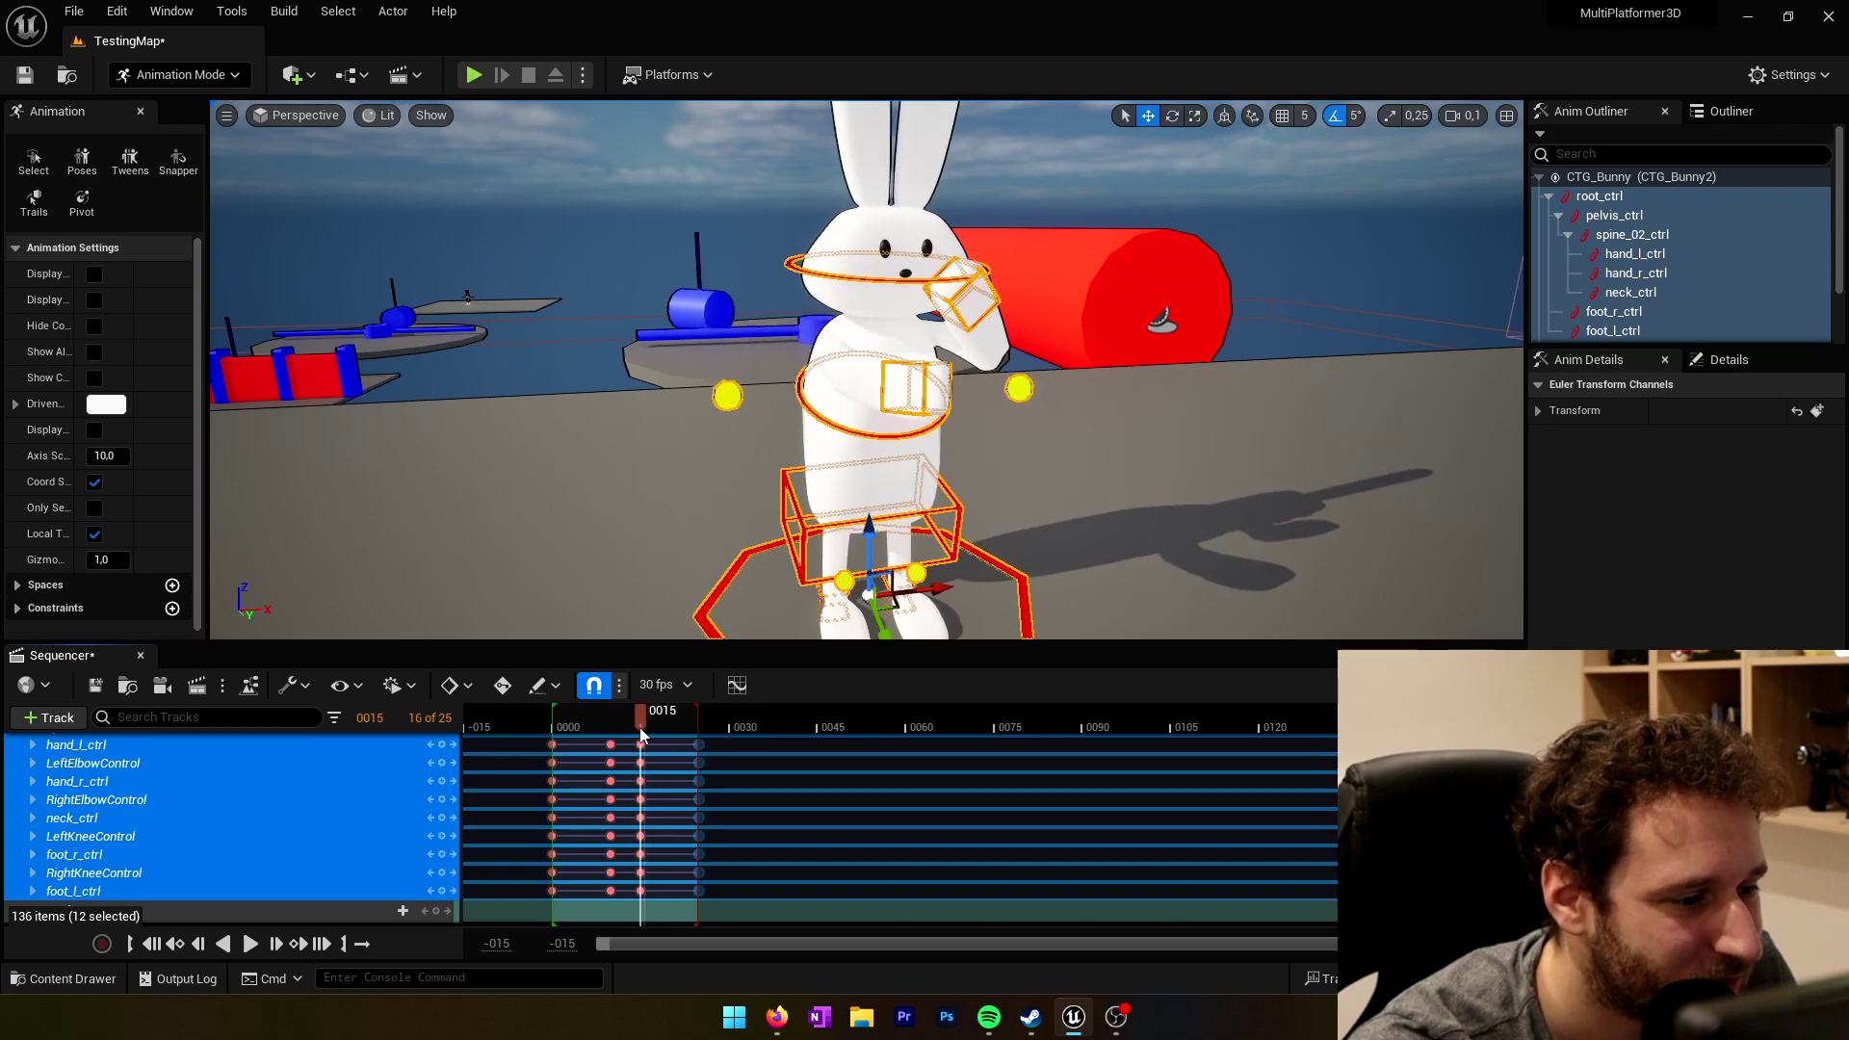
scroll(112, 846, "up", 3)
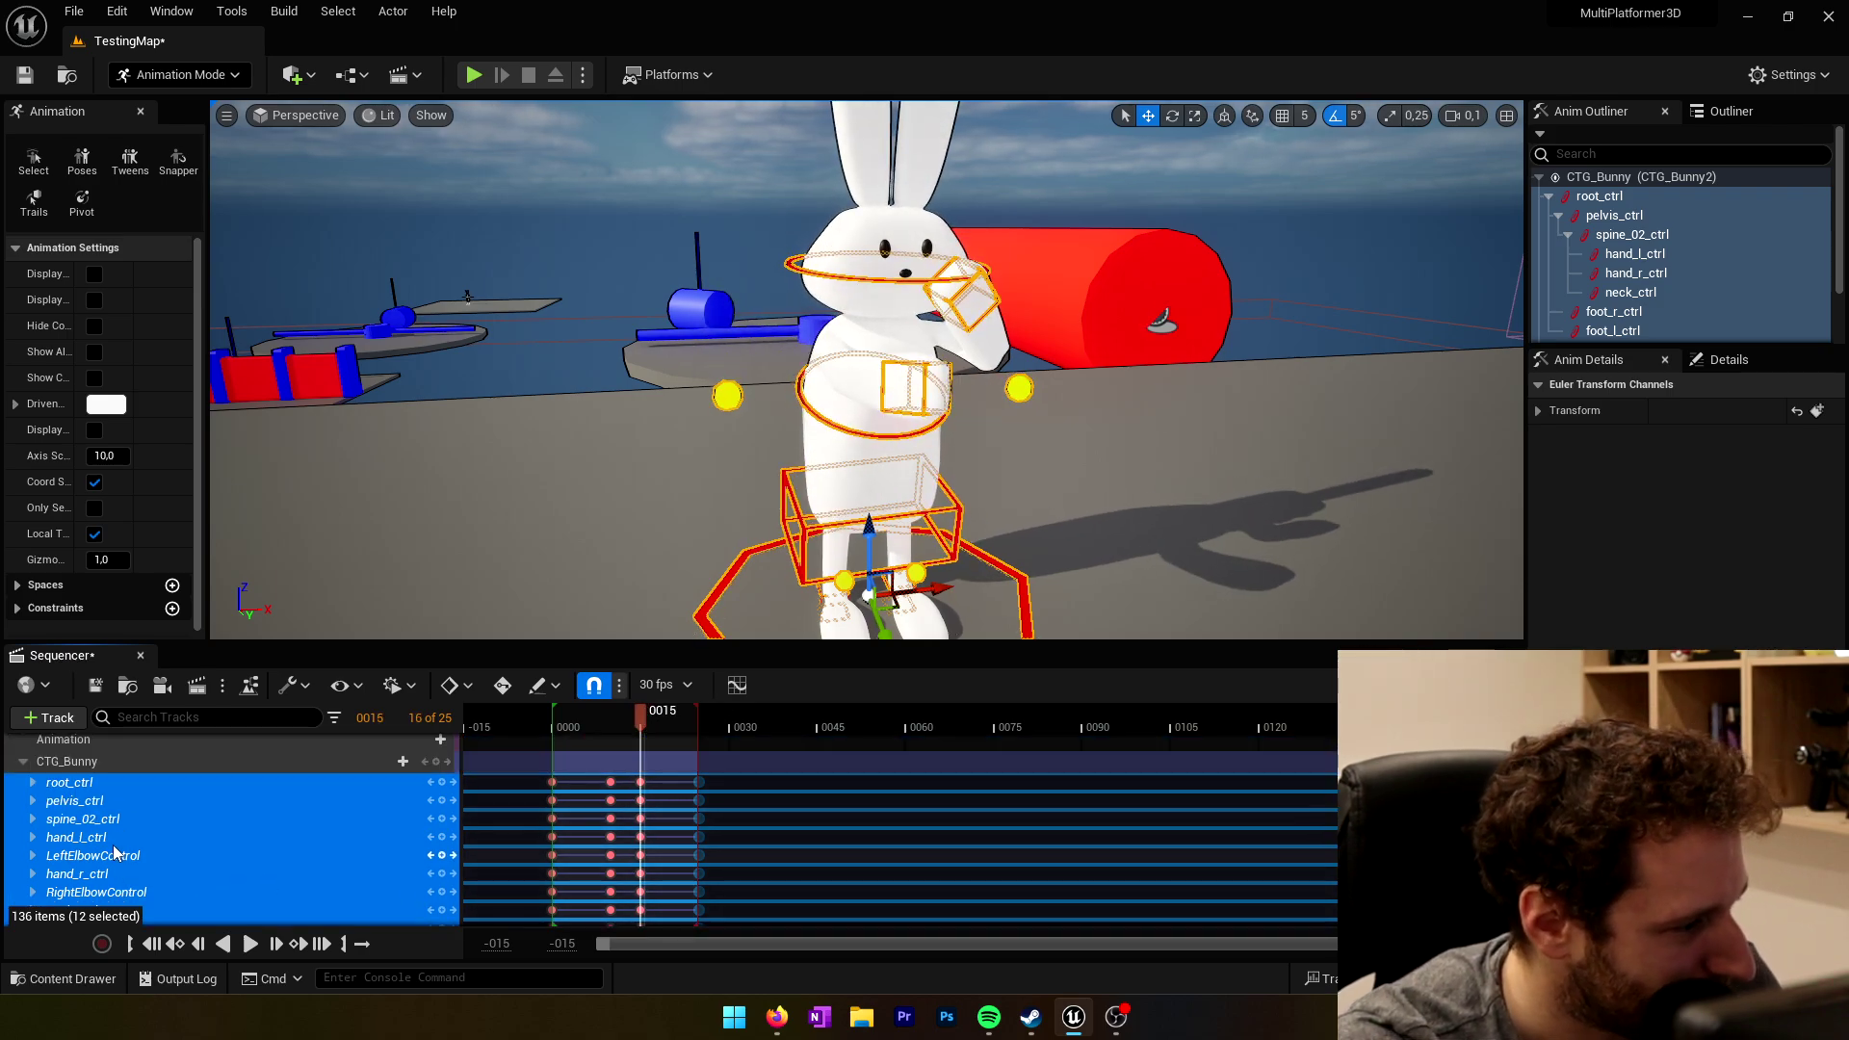
left_click(97, 800)
key("e")
left_click(677, 736)
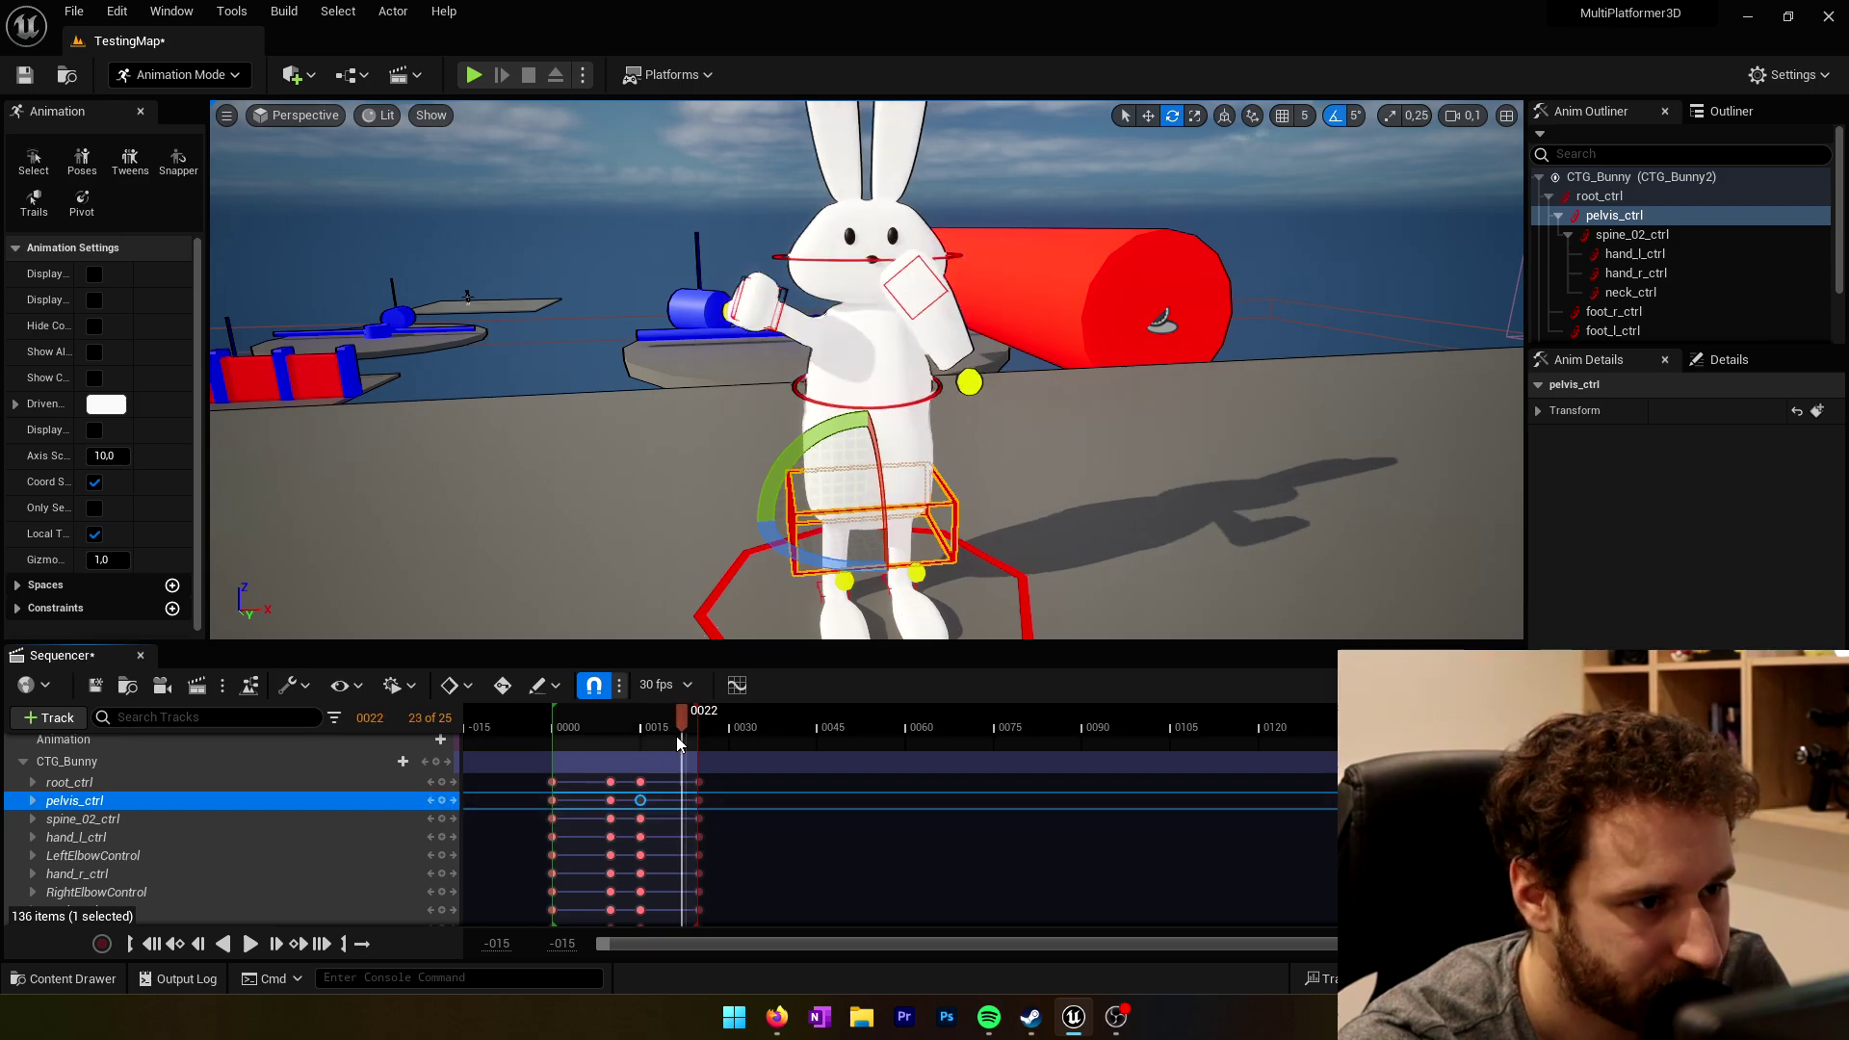
left_click_drag(576, 755, 640, 760)
Step: Reposition the right hand control at frame 15 and play the animation
left_click(903, 366)
key("w")
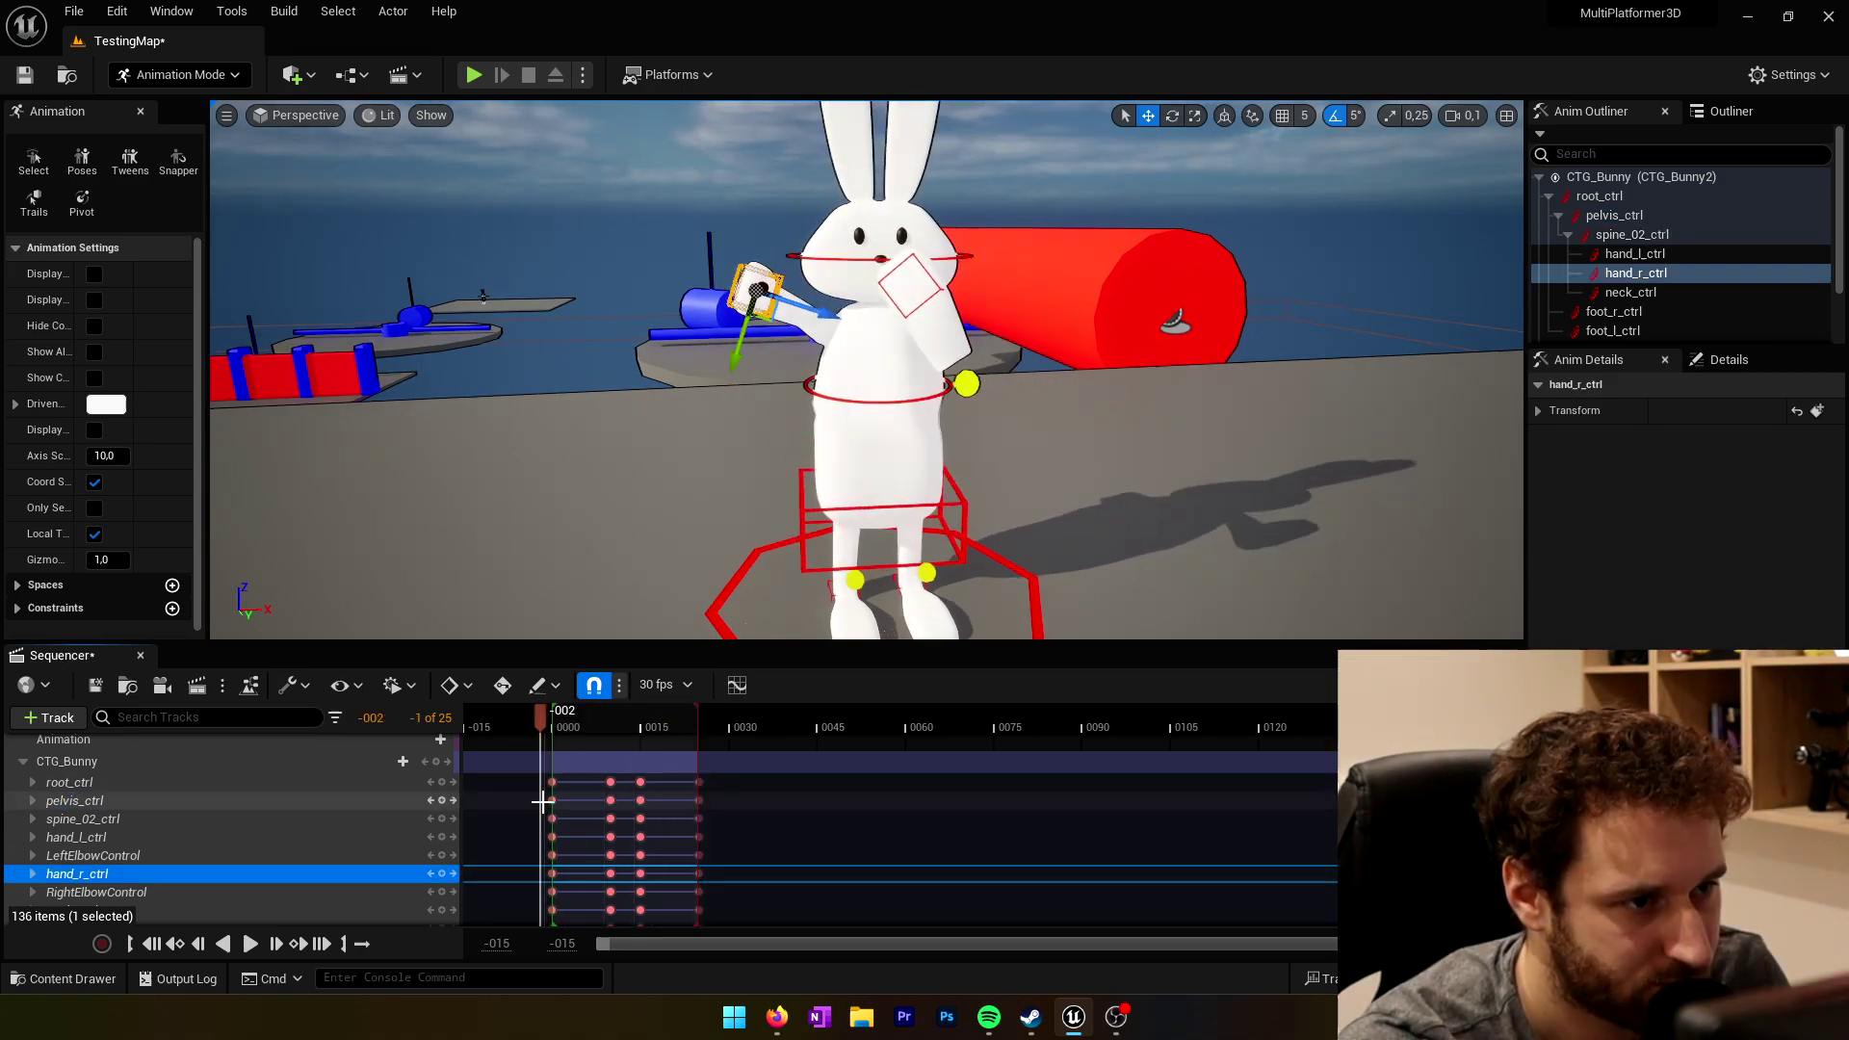
left_click(249, 944)
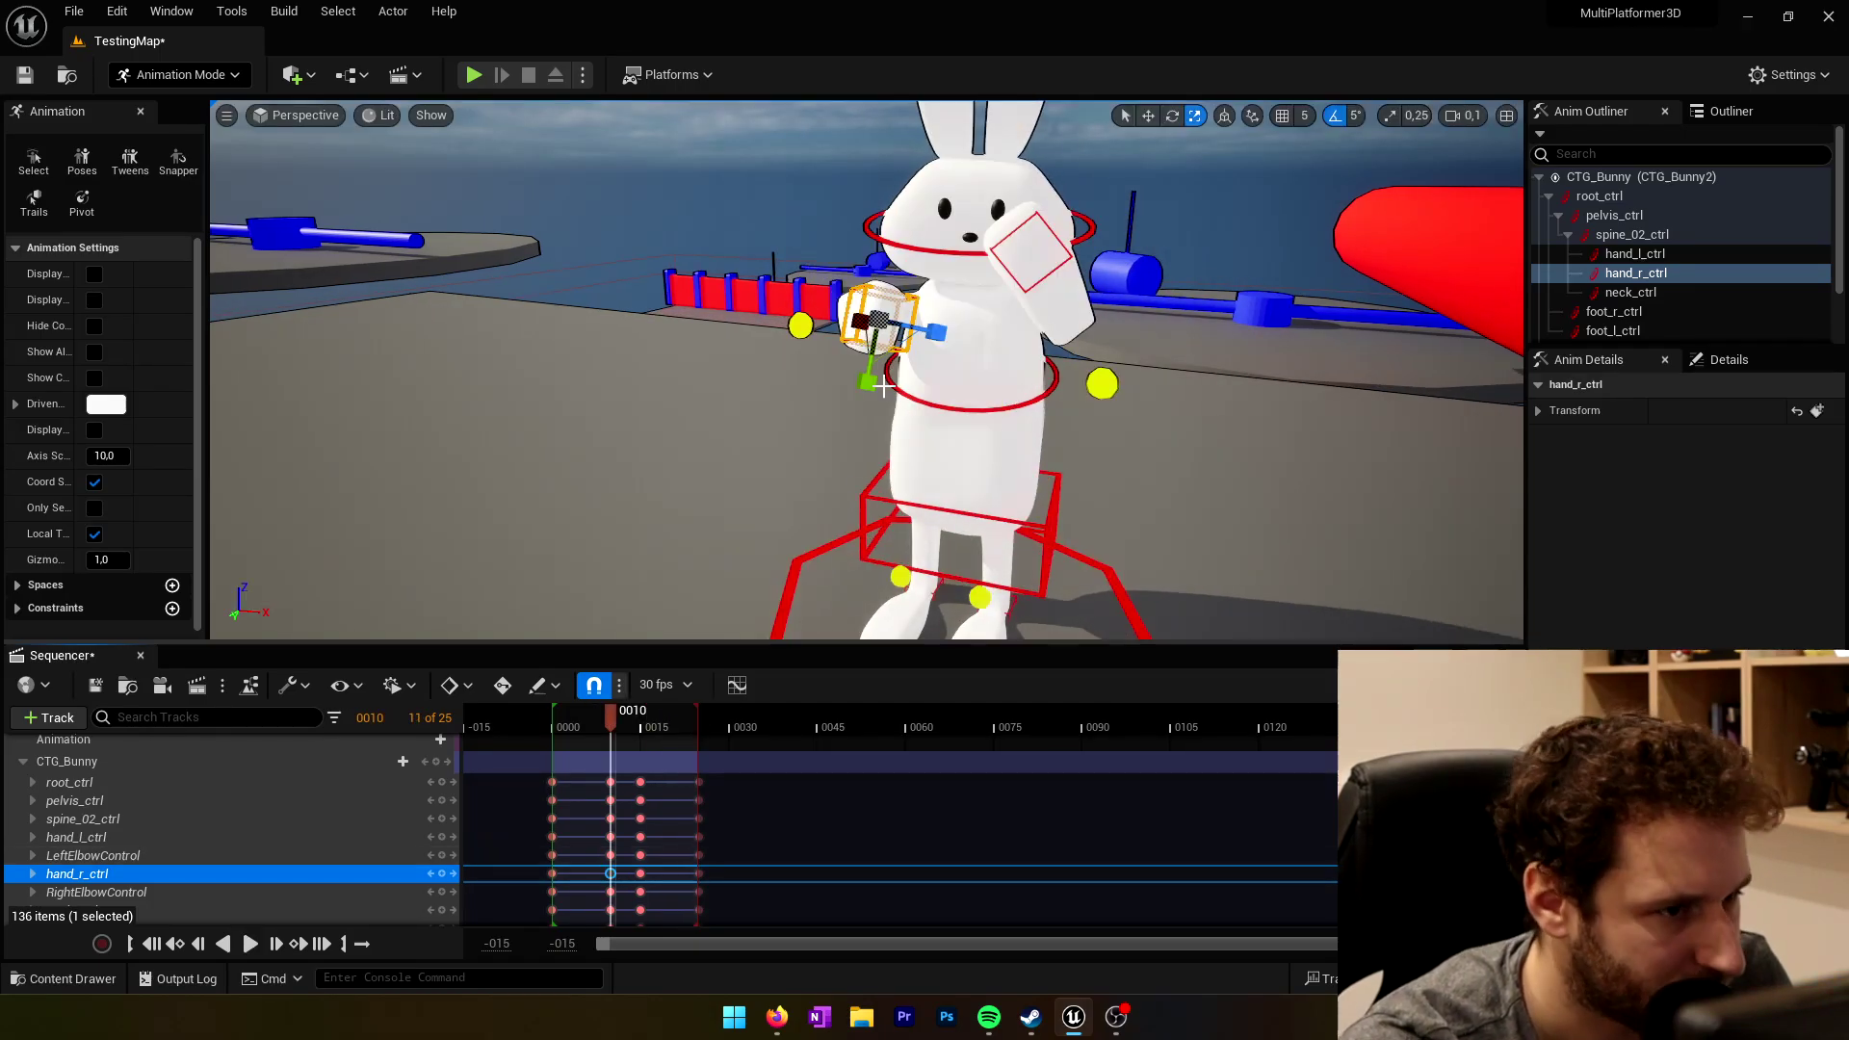
Step: At frame 15, adjust the right hand control's rotation and play the punch animation
left_click(641, 716)
left_click_drag(931, 341, 927, 382, "alt")
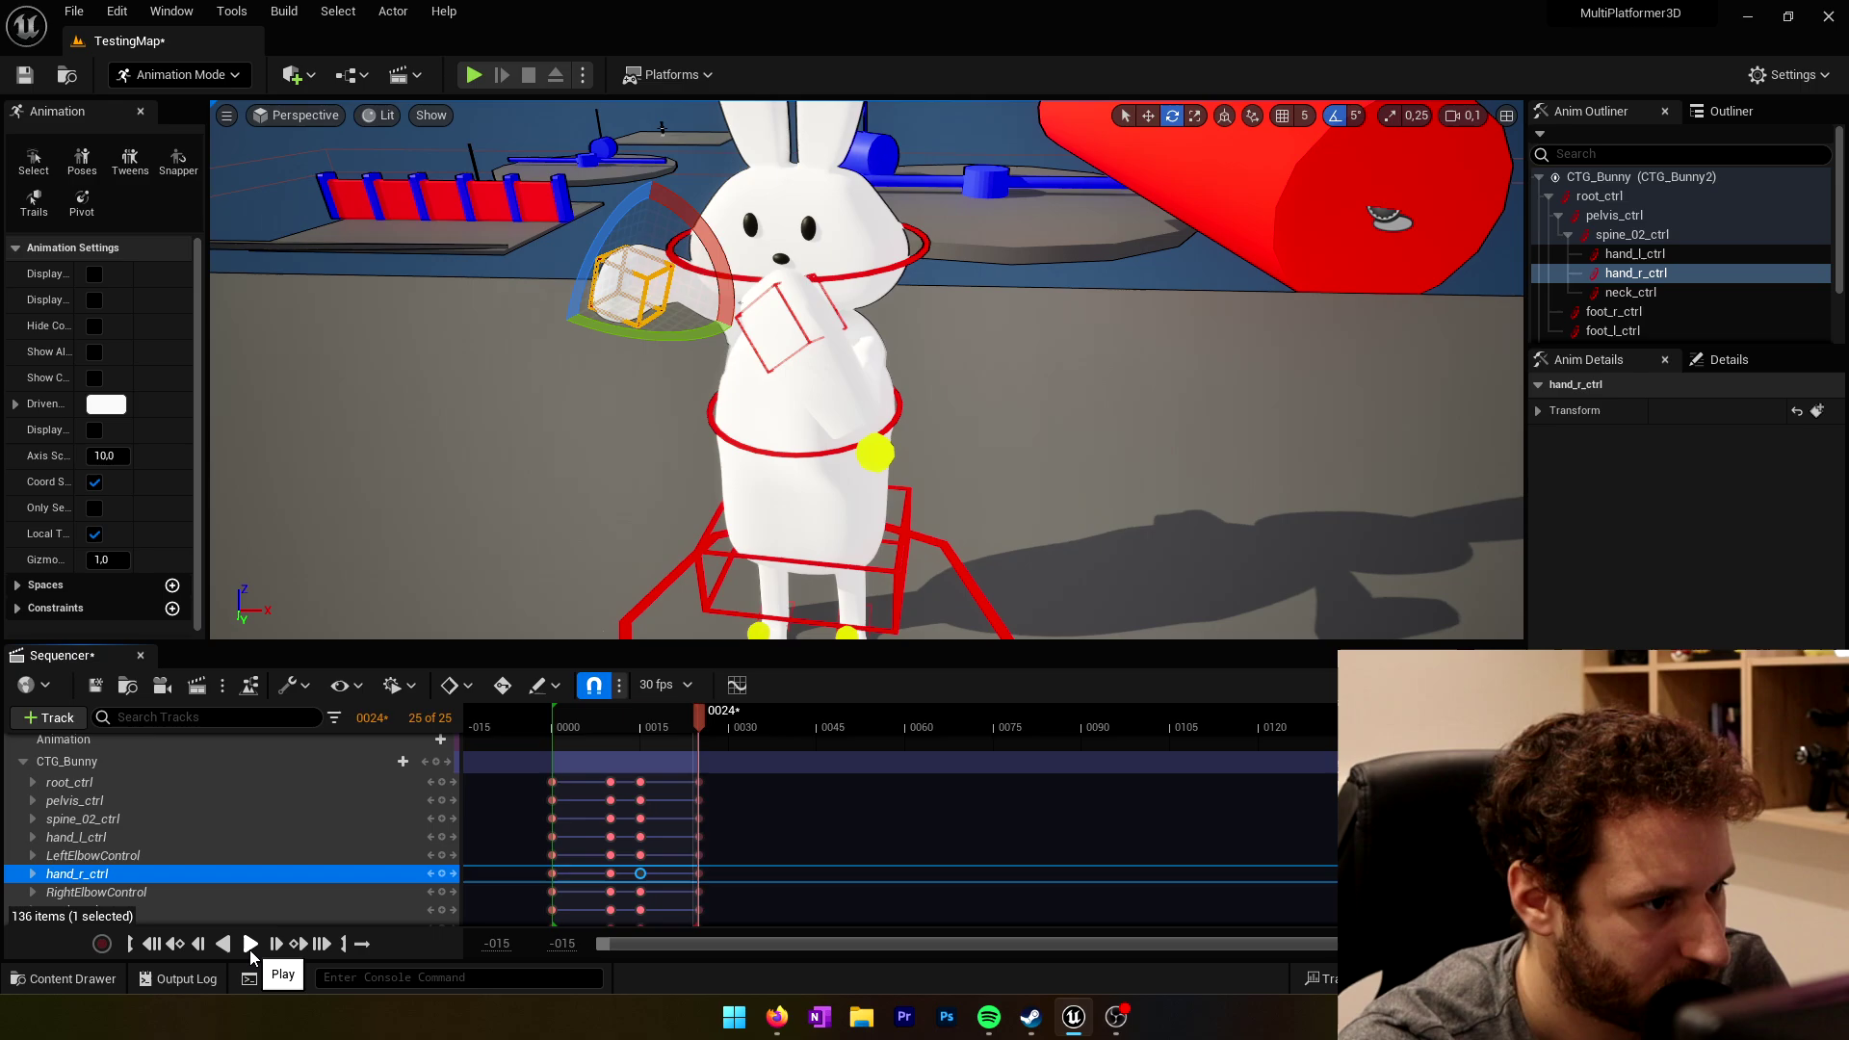
left_click(250, 948)
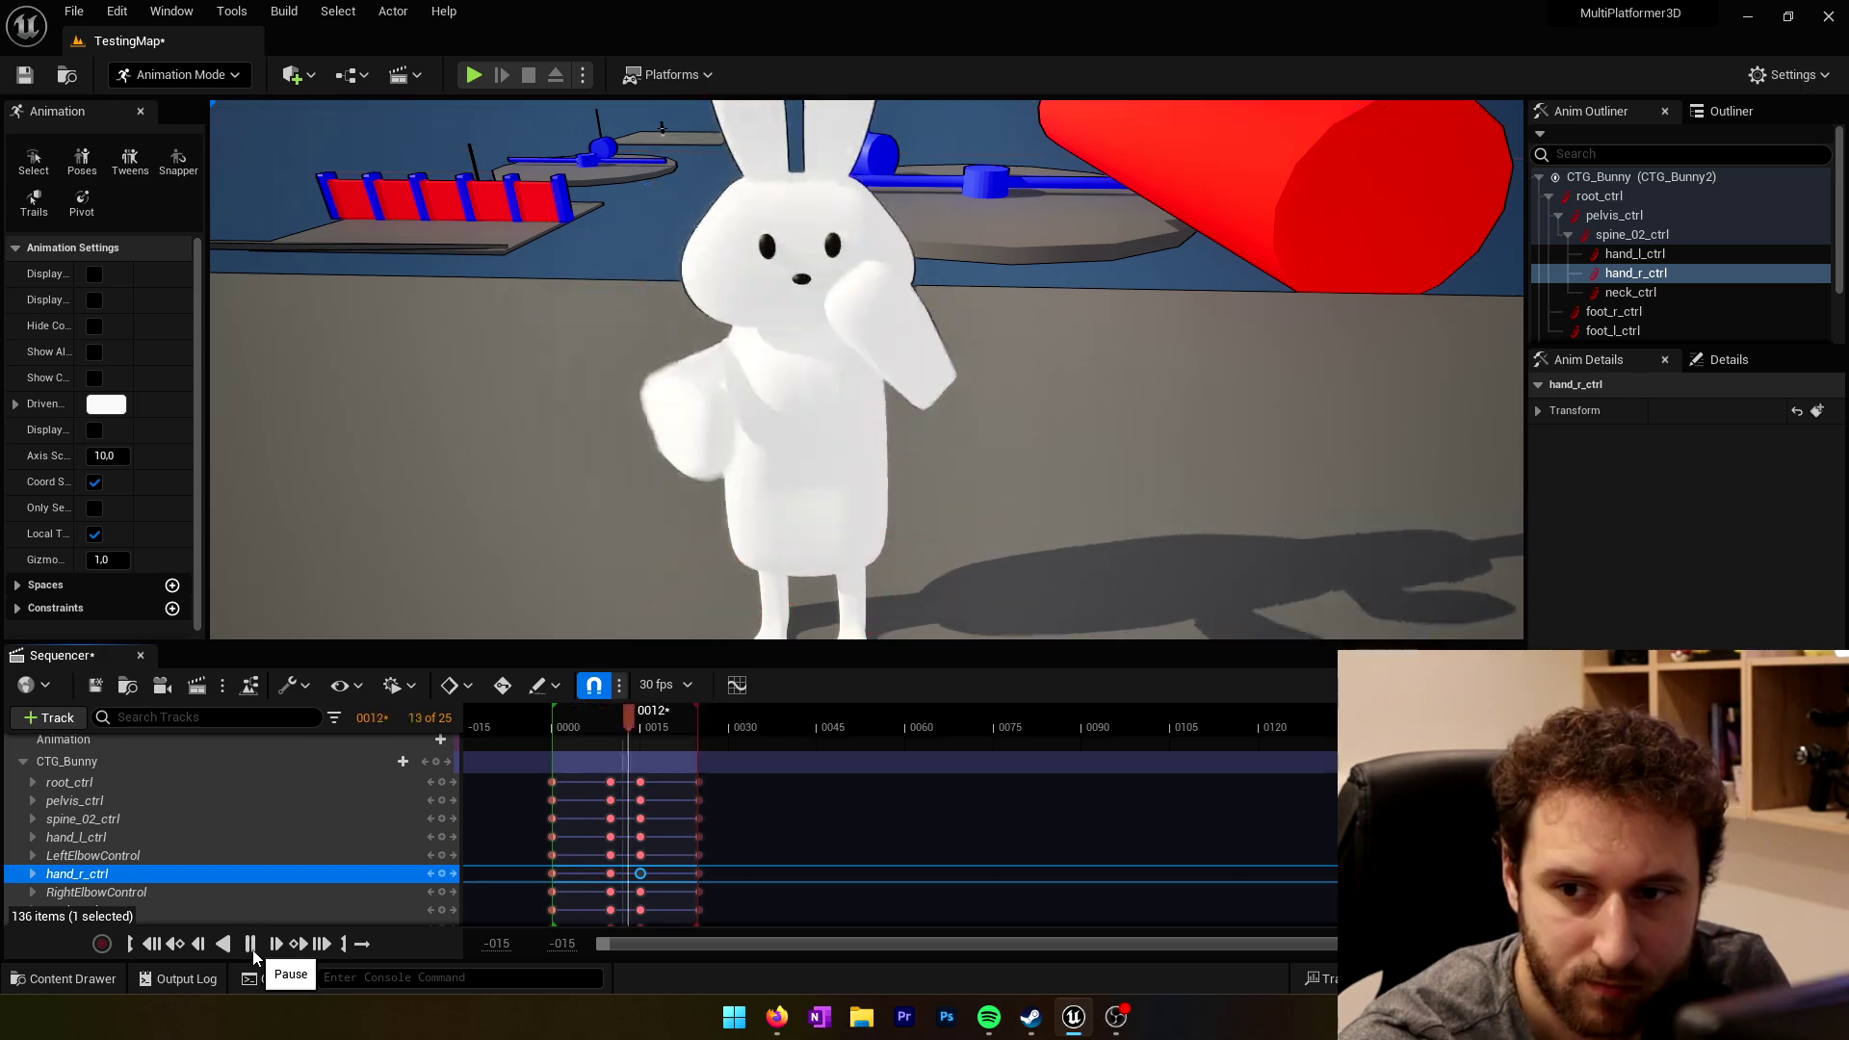
Step: Extend the playback range's end to frame 30 and move the closing pose keys of all controls to frame 30
left_click_drag(578, 734, 727, 723)
key("w")
left_click(698, 837, "shift")
scroll(697, 905, "down", 4)
left_click_drag(699, 794, 669, 817)
Step: Select the frame 15 keys of all the bunny's controls and duplicate them to frame 20
scroll(640, 752, "up", 5)
left_click(641, 813)
left_click(640, 832, "shift")
left_click(640, 850, "shift")
left_click(641, 868, "shift")
left_click(640, 886, "shift")
scroll(640, 886, "down", 2)
left_click(641, 896, "shift")
scroll(640, 905, "down", 2)
left_click(641, 890, "shift")
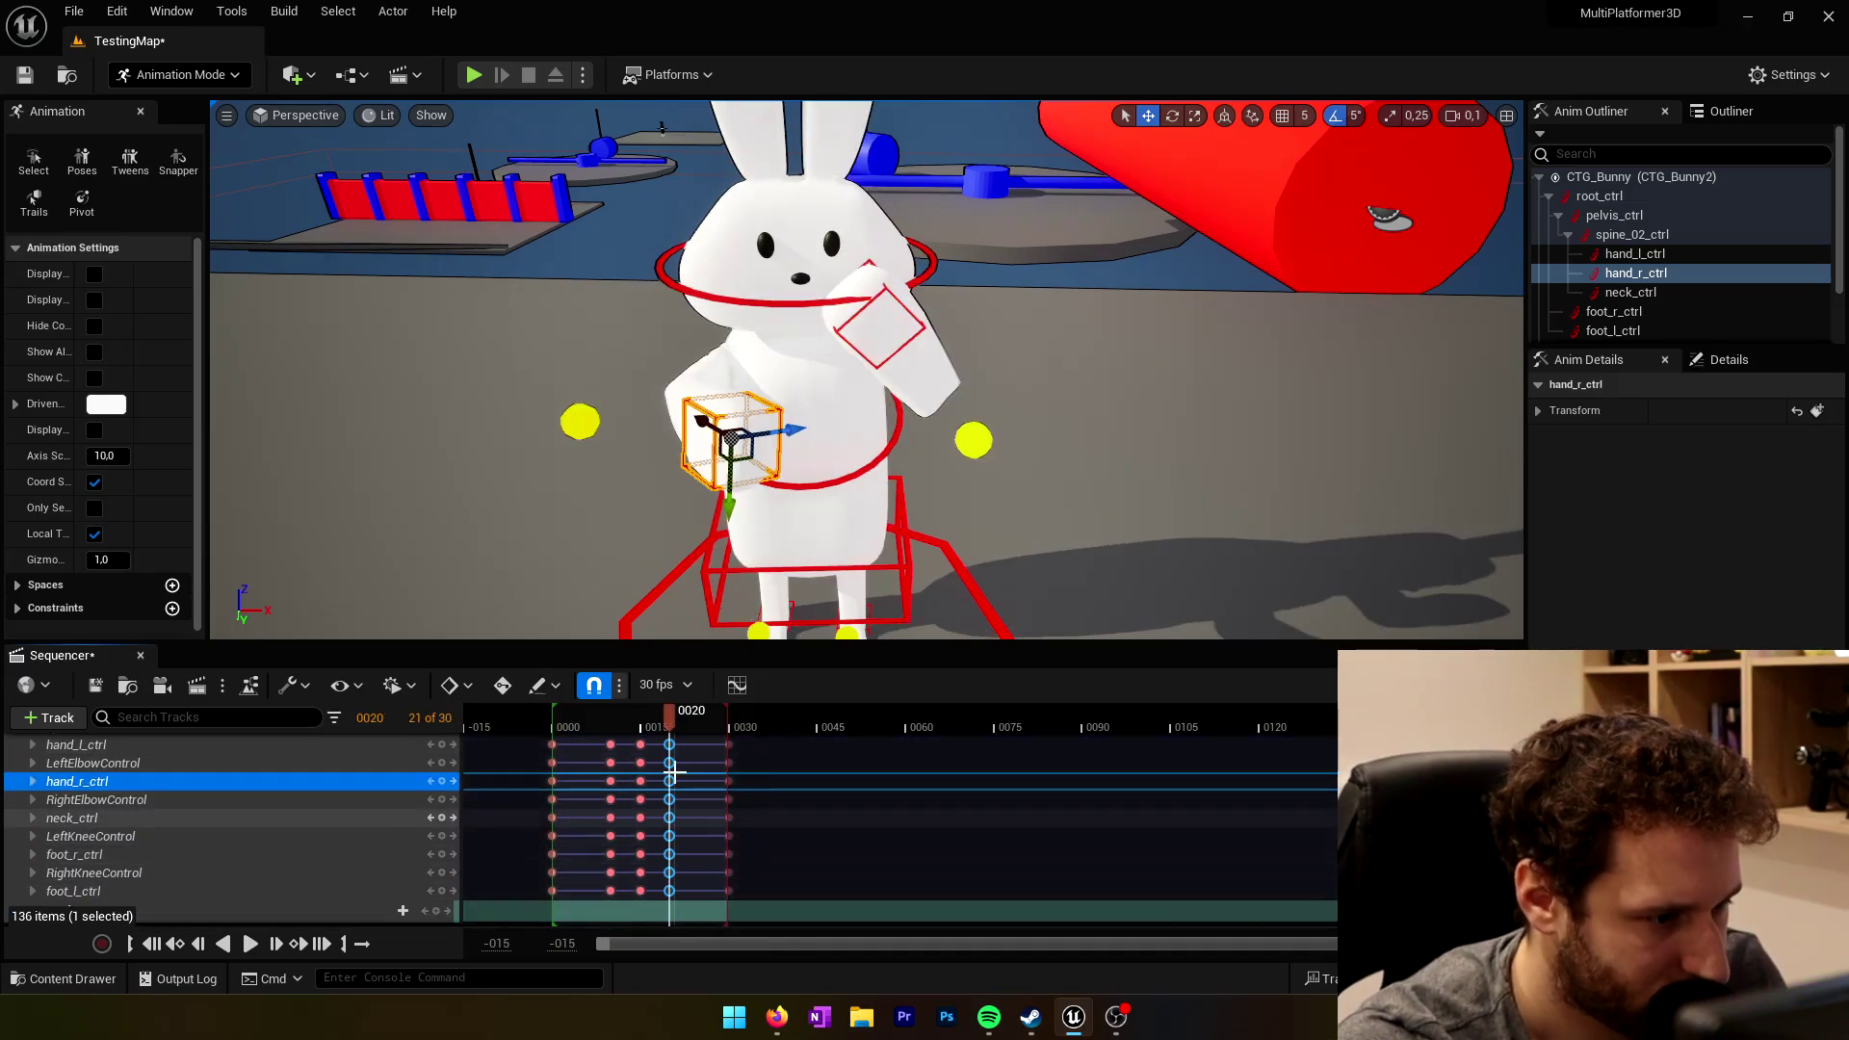
Step: Play the animation from the start and delete the duplicated keys at frame 20
left_click_drag(669, 723, 523, 724)
left_click(255, 950)
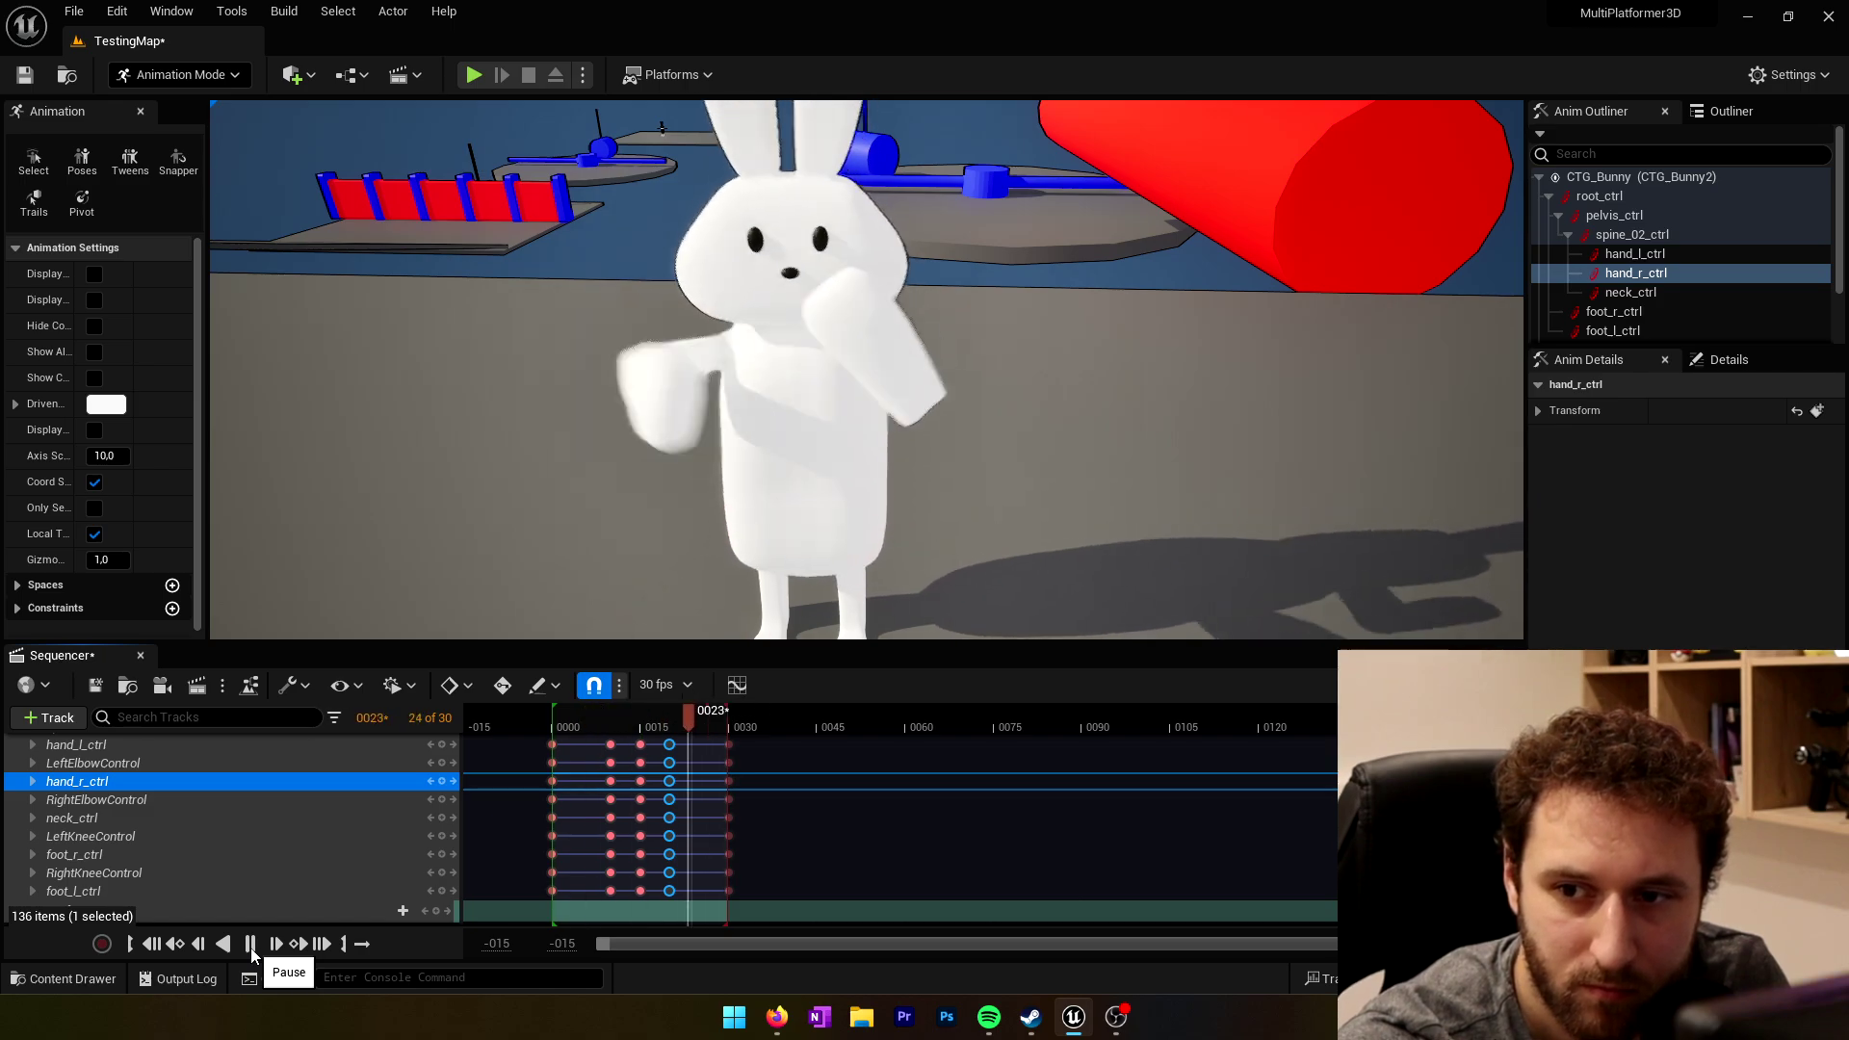
key("Delete")
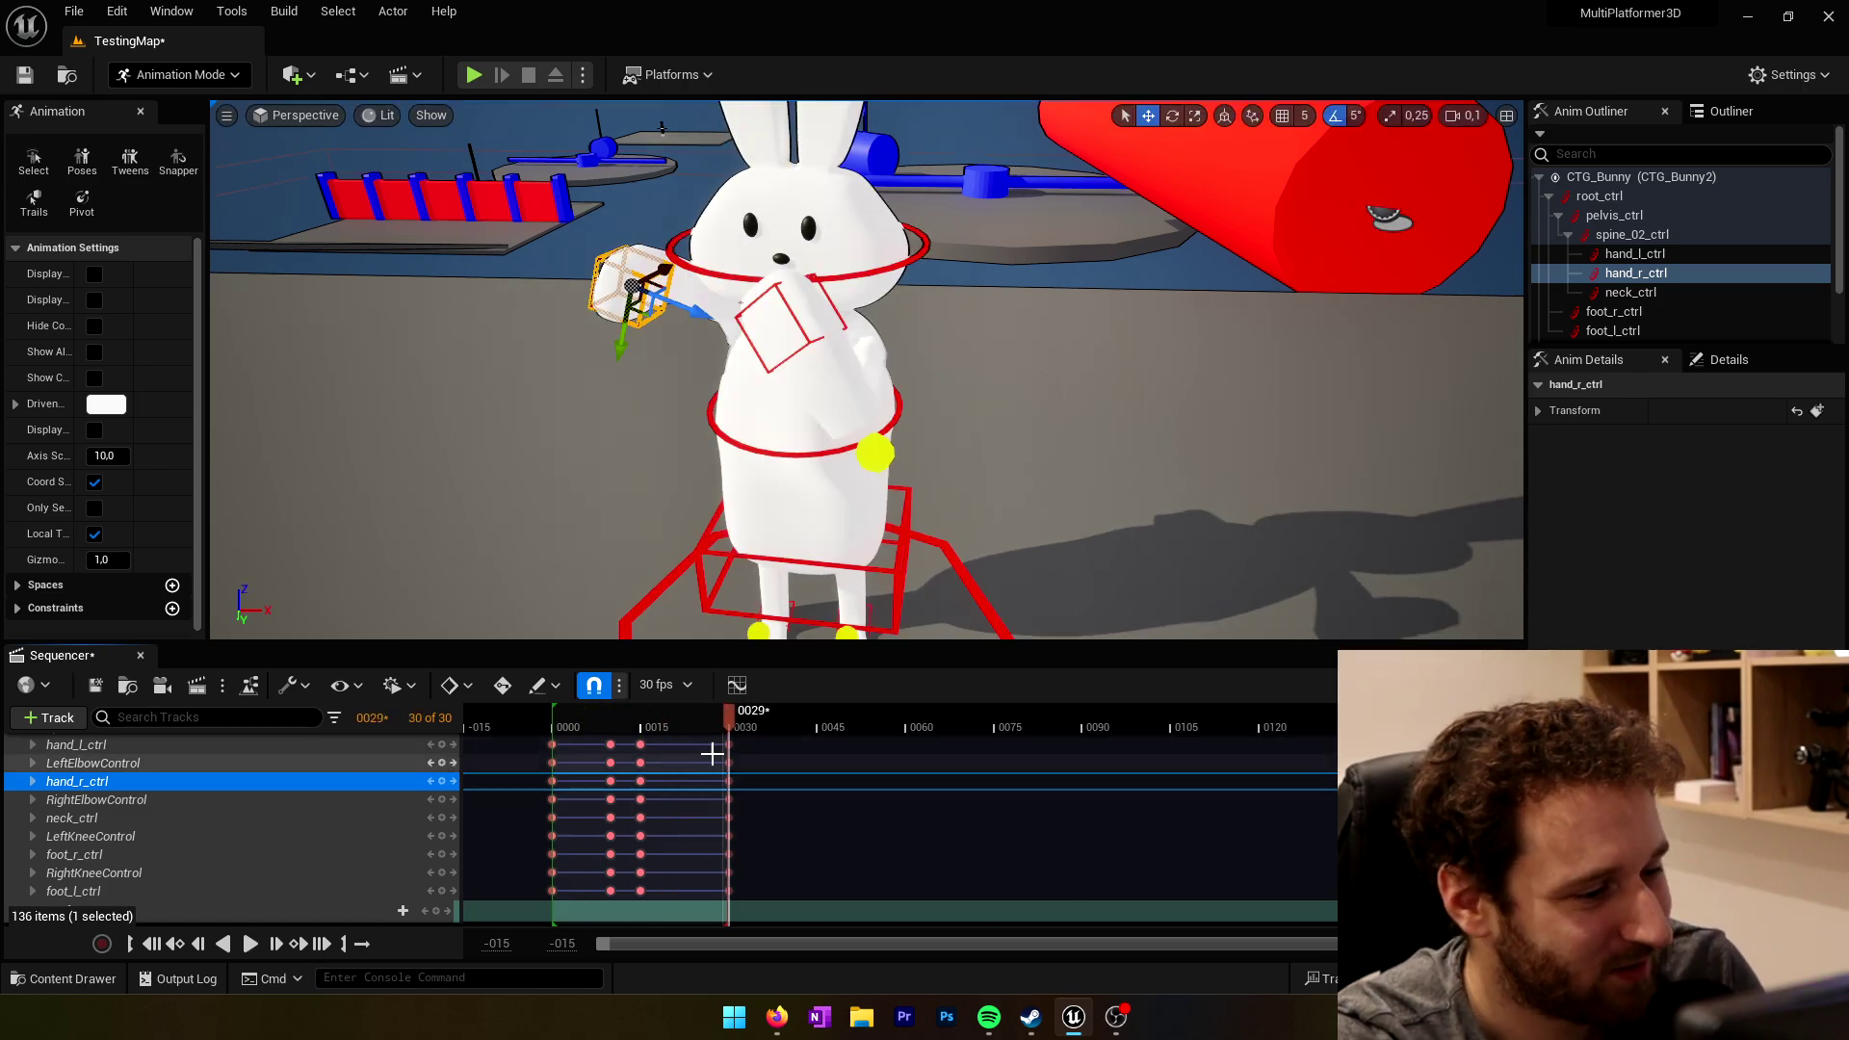
Step: Delete the frame 15 keys of all the bunny's controls and play the animation from the start
left_click(555, 726)
left_click_drag(556, 726, 640, 728)
scroll(643, 754, "up", 4)
left_click(641, 813)
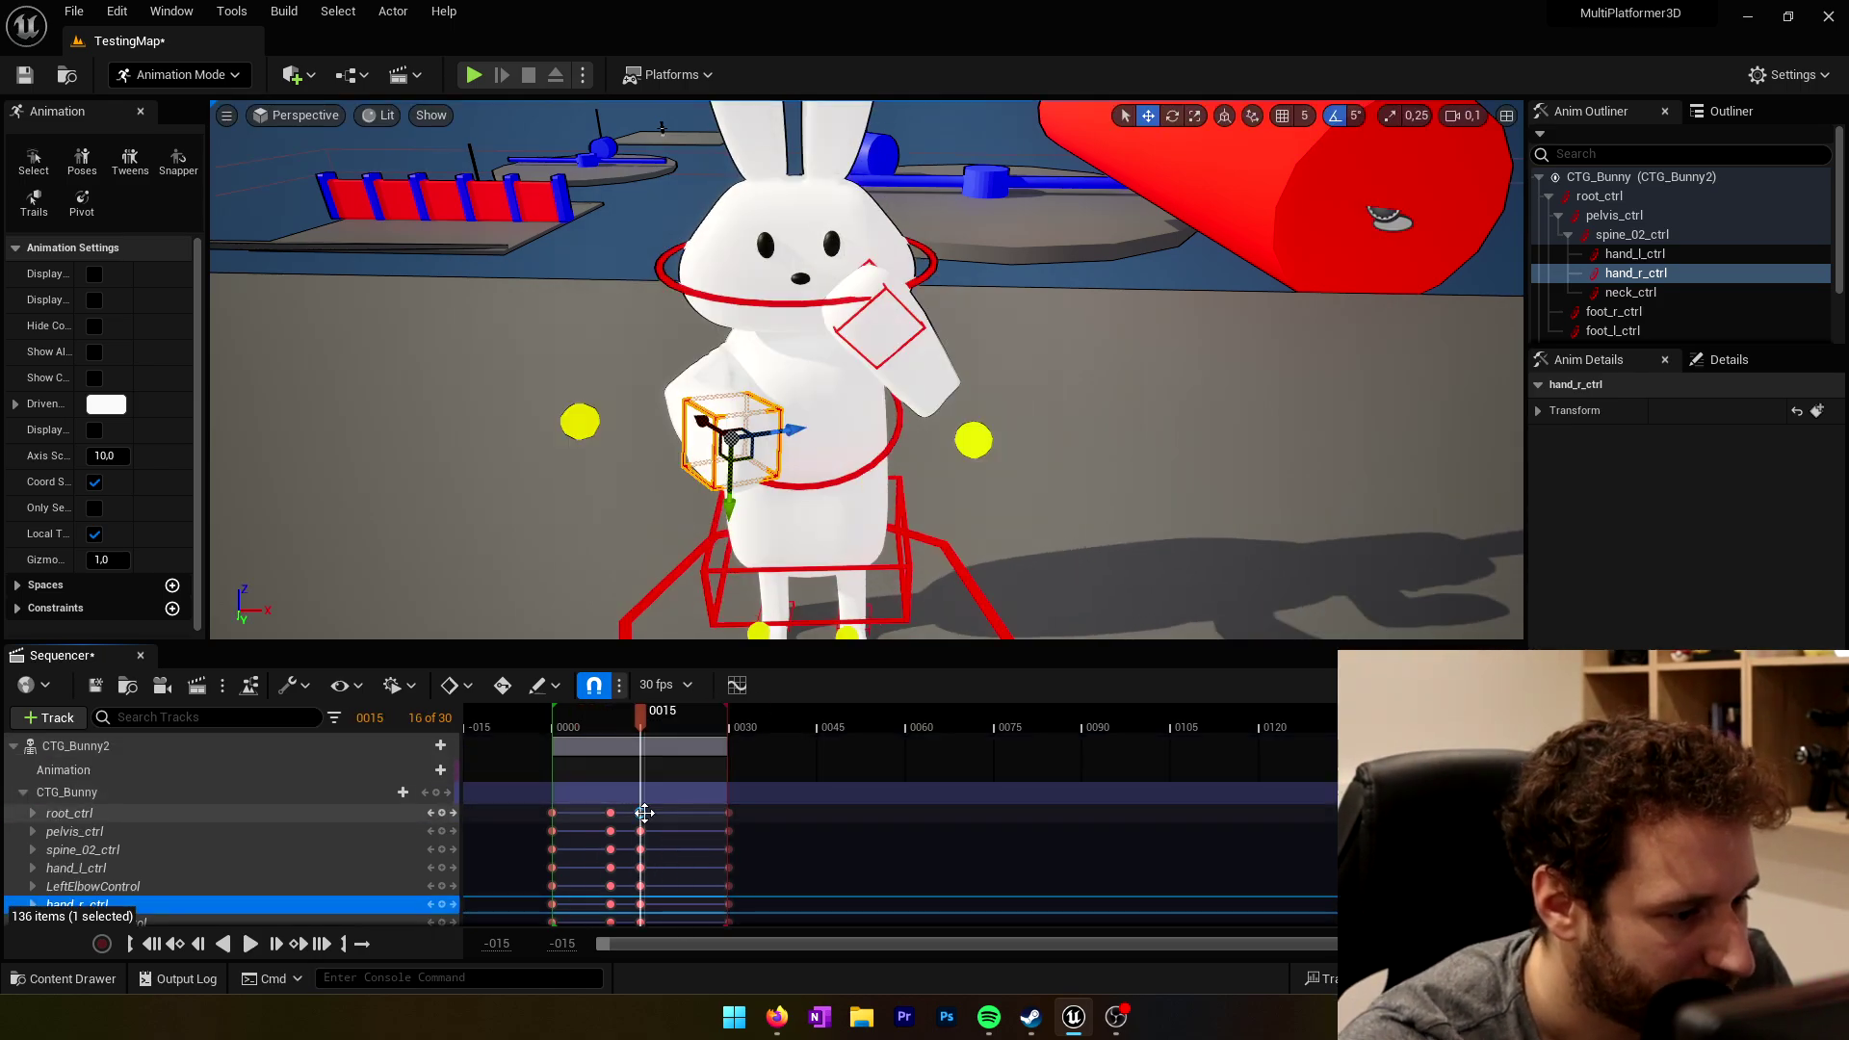
left_click(641, 831, "shift")
left_click(640, 850, "shift")
left_click(641, 868, "shift")
scroll(642, 886, "down", 3)
left_click(641, 830, "shift")
left_click(641, 885, "shift")
scroll(641, 885, "down", 2)
left_click(640, 867, "shift")
key("Delete")
left_click(557, 725)
key("space")
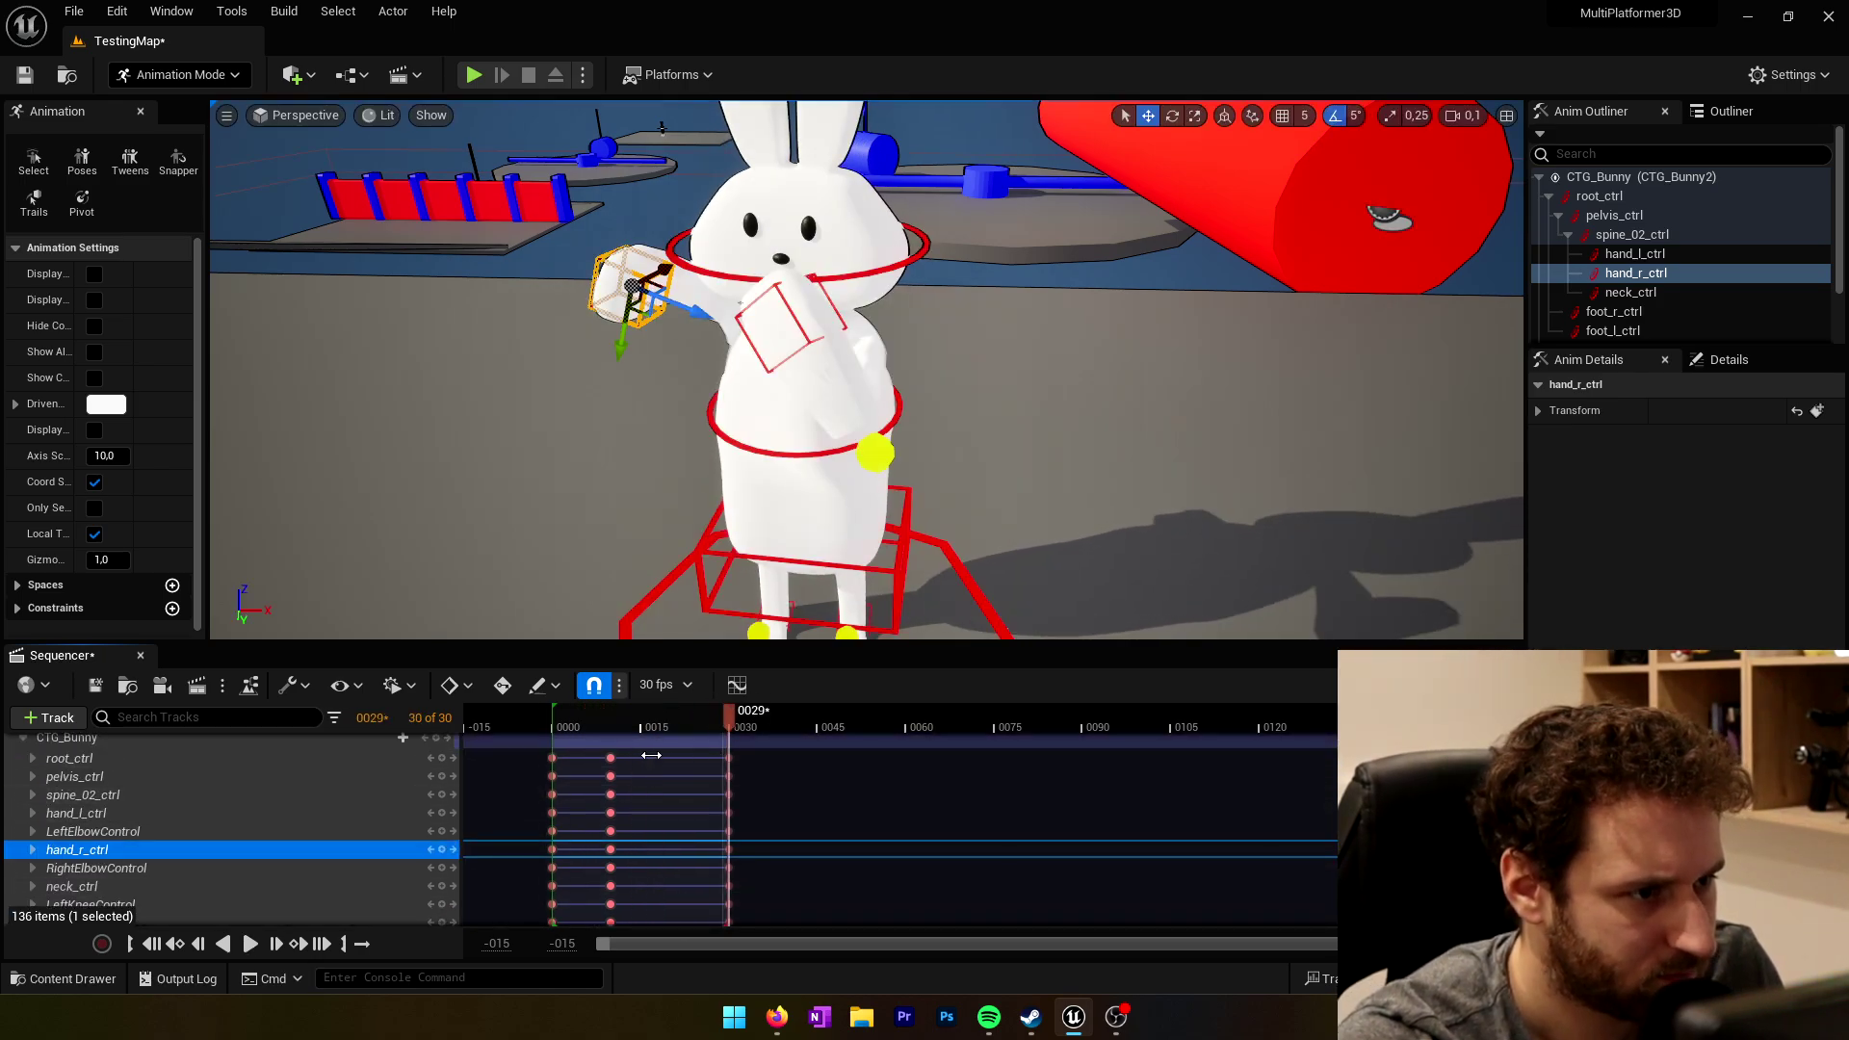
Step: Move the frame 10 keys of all the bunny's controls to frame 15
left_click(611, 759)
left_click(611, 727)
scroll(612, 771, "up", 1)
left_click(610, 892, "shift")
scroll(612, 891, "down", 3)
left_click_drag(613, 773, 642, 773)
left_click(640, 727)
scroll(385, 819, "up", 3)
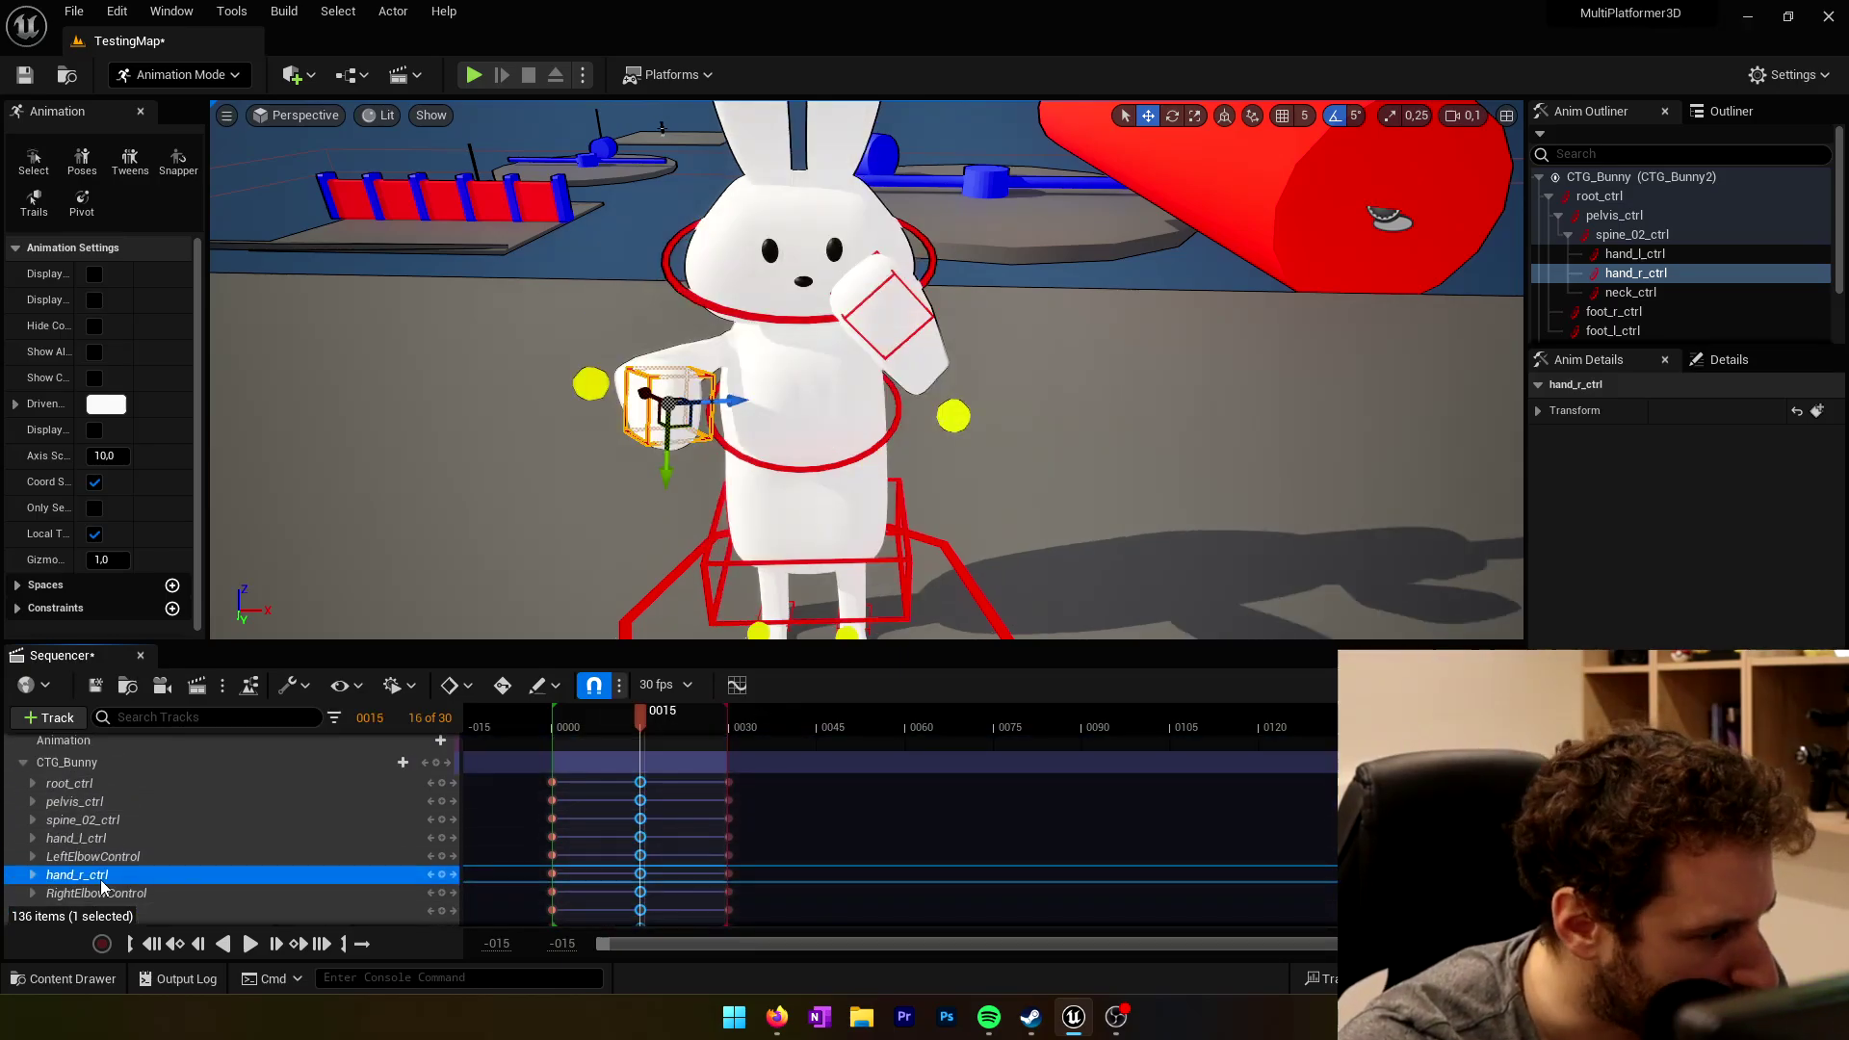
Step: Reposition the right hand control in the frame 15 pose and play the animation
left_click(640, 873)
left_click(251, 944)
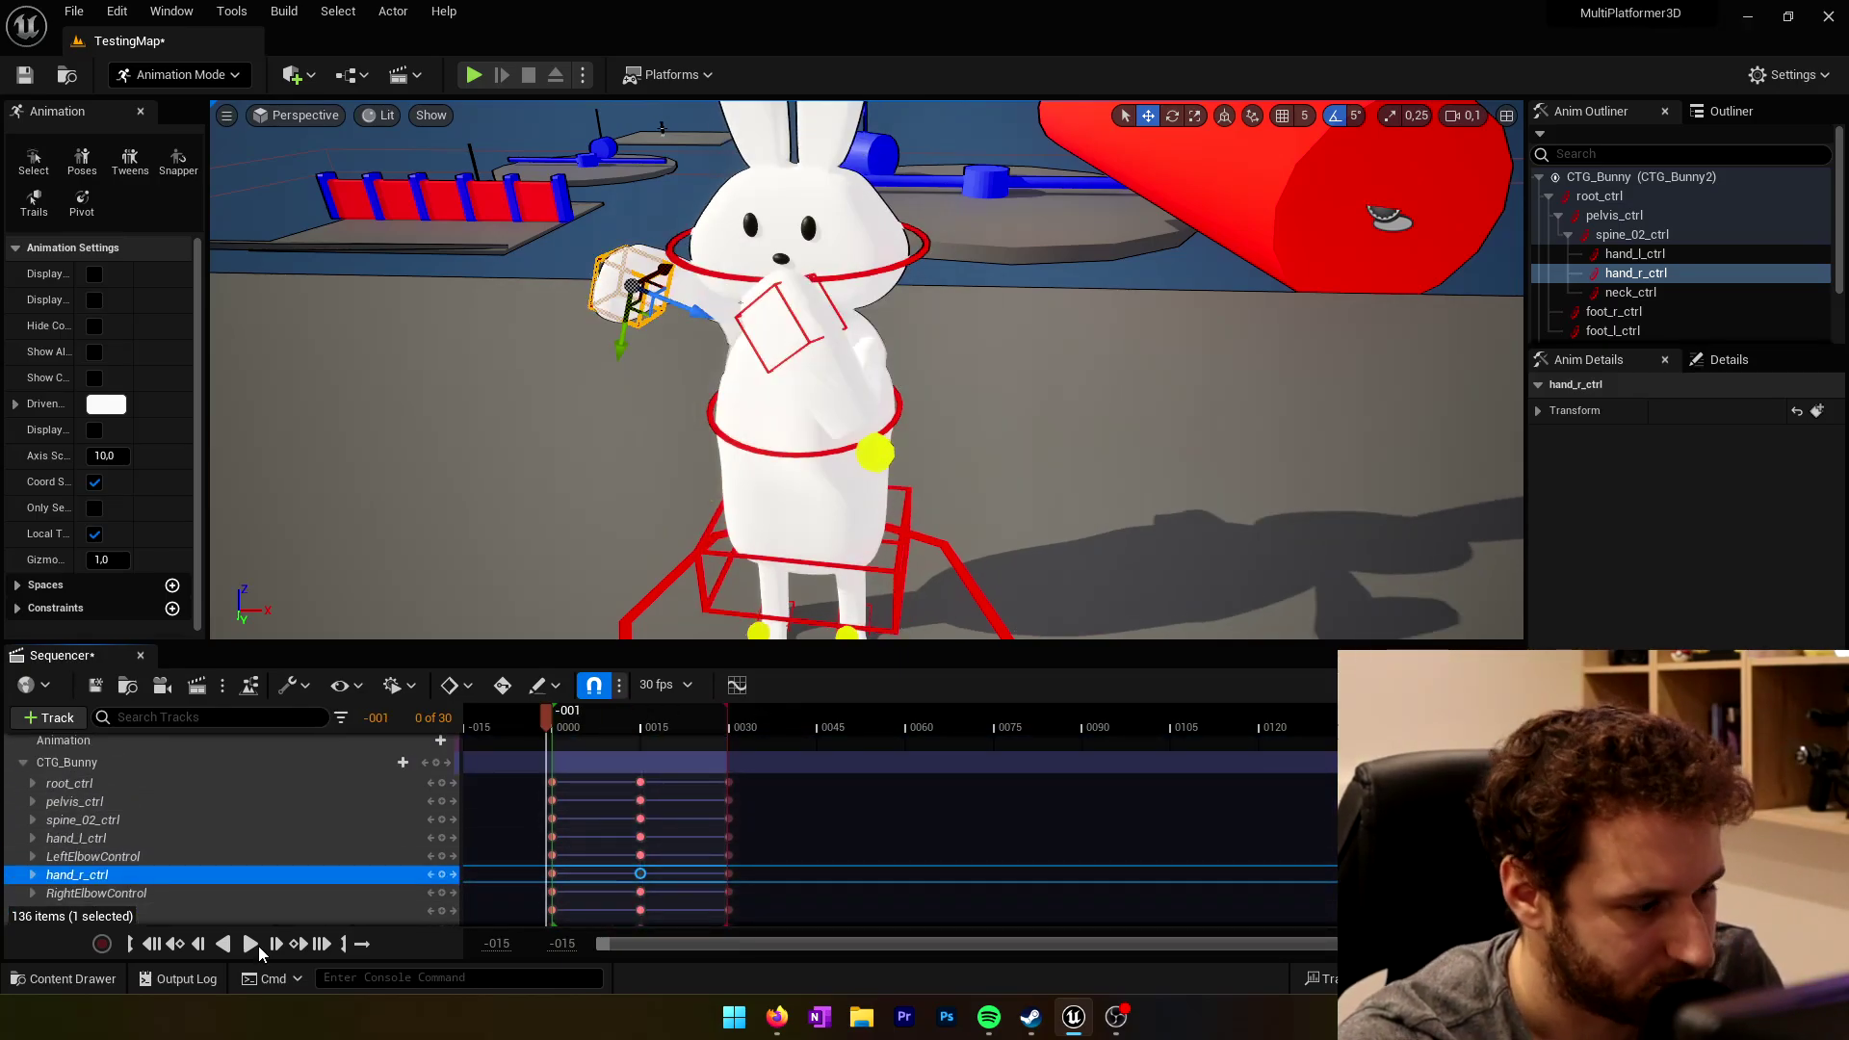
left_click(252, 949)
left_click(252, 949)
Step: Move the frame 15 keys of all controls to frame 5 and play the animation
left_click(640, 727)
scroll(640, 836, "down", 3)
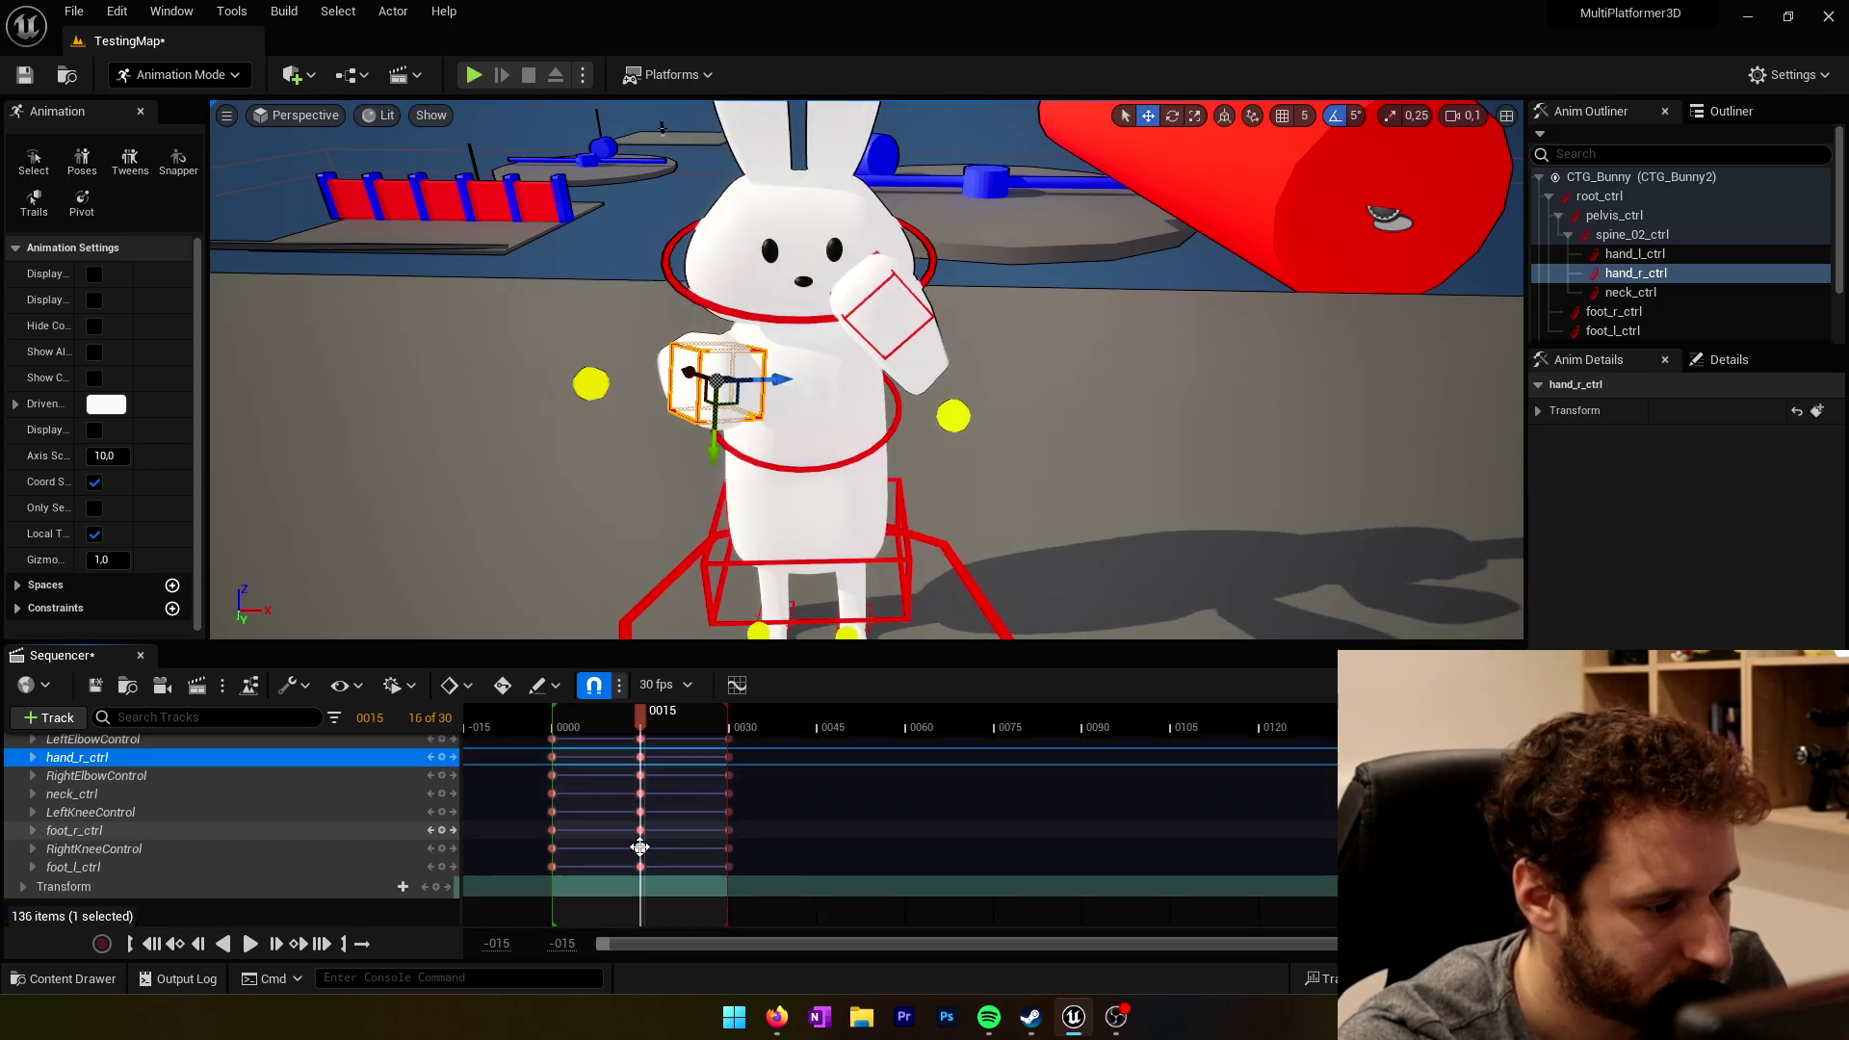
scroll(640, 836, "up", 3)
left_click(640, 789)
left_click(640, 807, "shift")
left_click(640, 826, "shift")
left_click(640, 844, "shift")
left_click(641, 899, "shift")
scroll(641, 895, "down", 3)
left_click_drag(641, 892, 585, 891)
key("space")
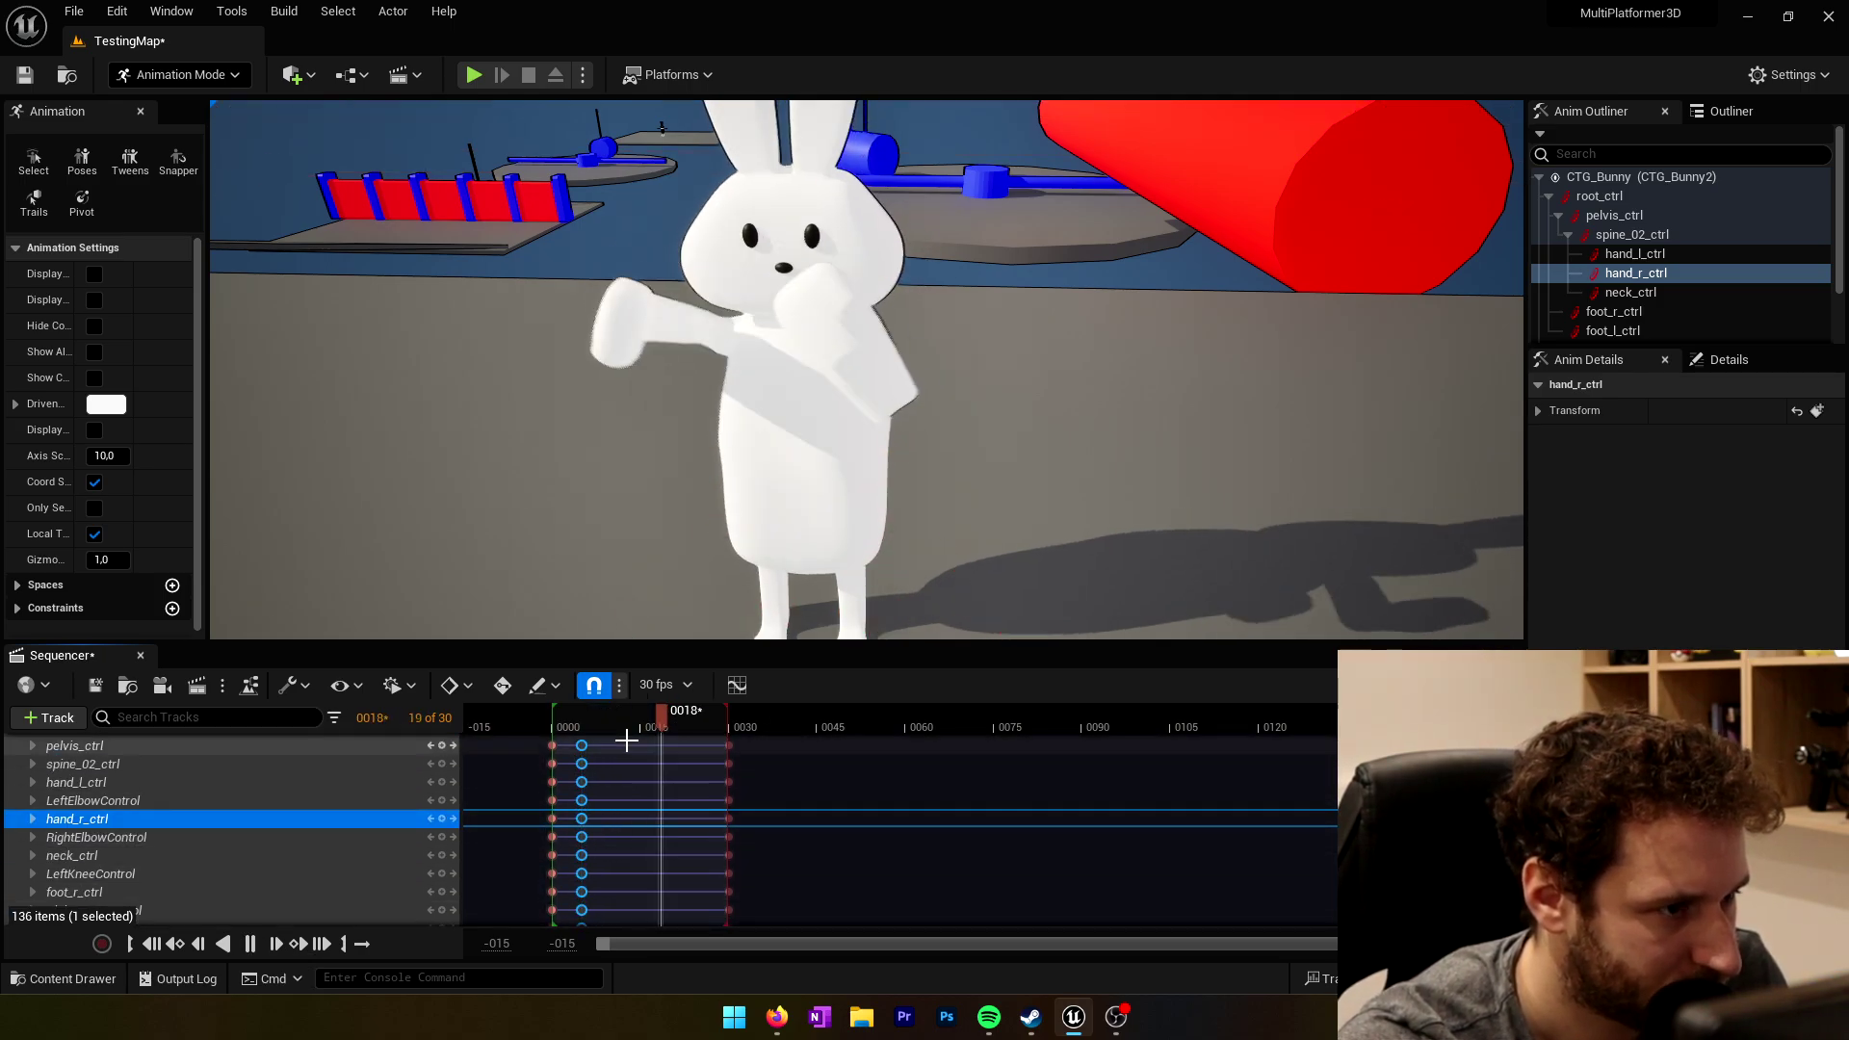
Step: Move the frame 30 keys of all controls to frame 10, end the playback range at frame 10, and play it
left_click(729, 727)
scroll(729, 785, "up", 3)
left_click(729, 789)
scroll(731, 842, "down", 3)
left_click_drag(730, 808, 731, 897)
left_click_drag(729, 880, 613, 882)
left_click_drag(729, 729, 613, 731)
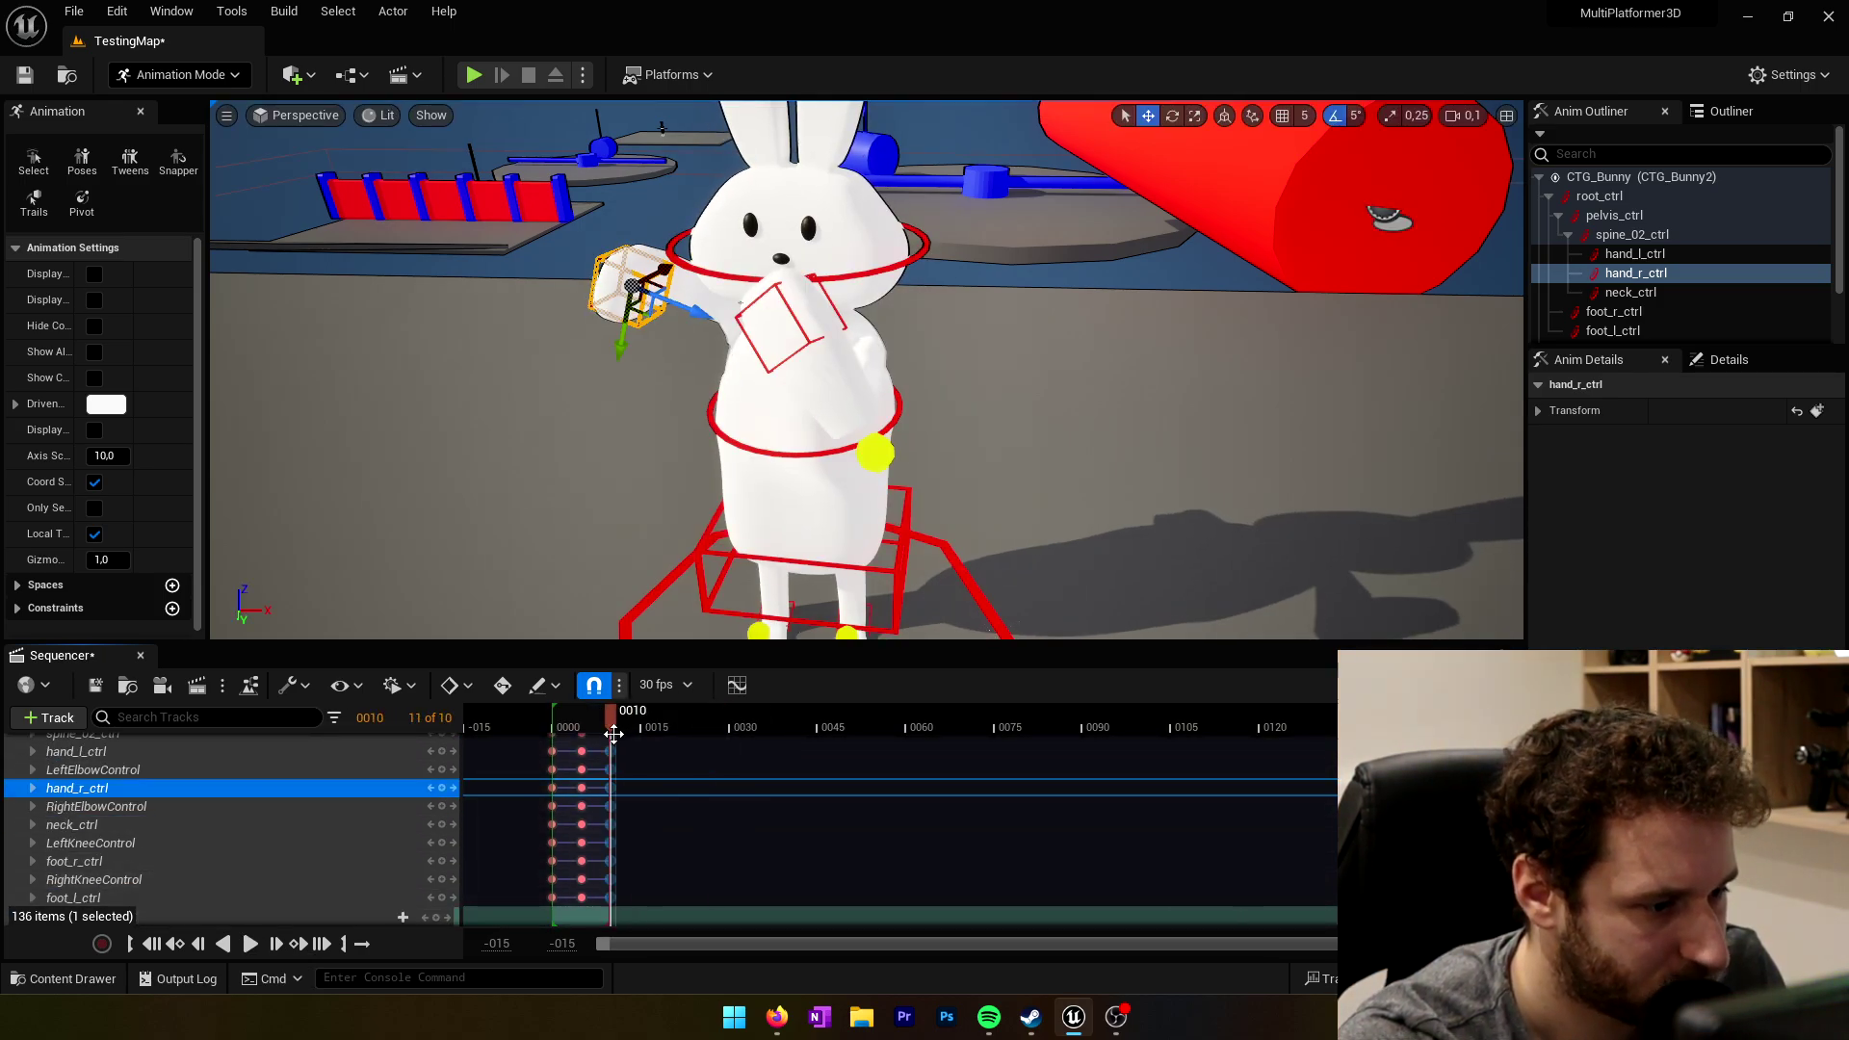
key("space")
left_click(250, 944)
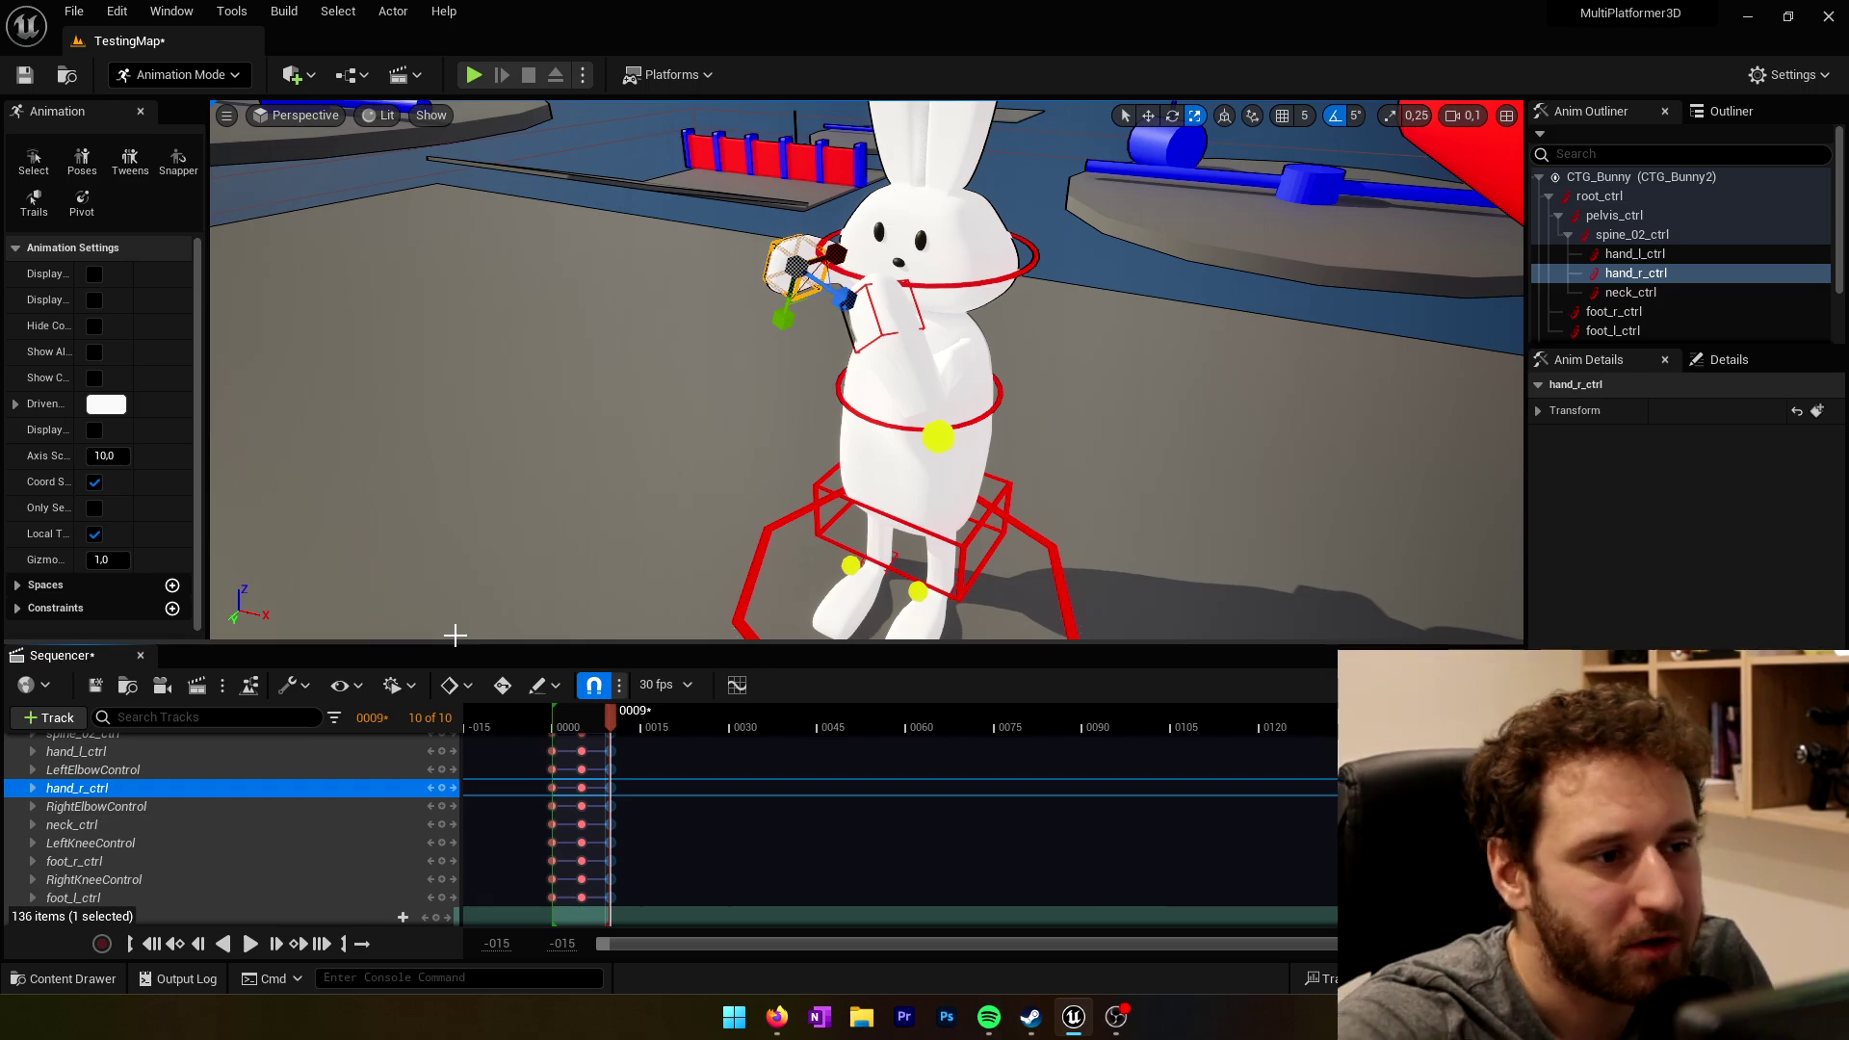
right_click_drag(501, 466, 608, 414)
key("w")
key("s")
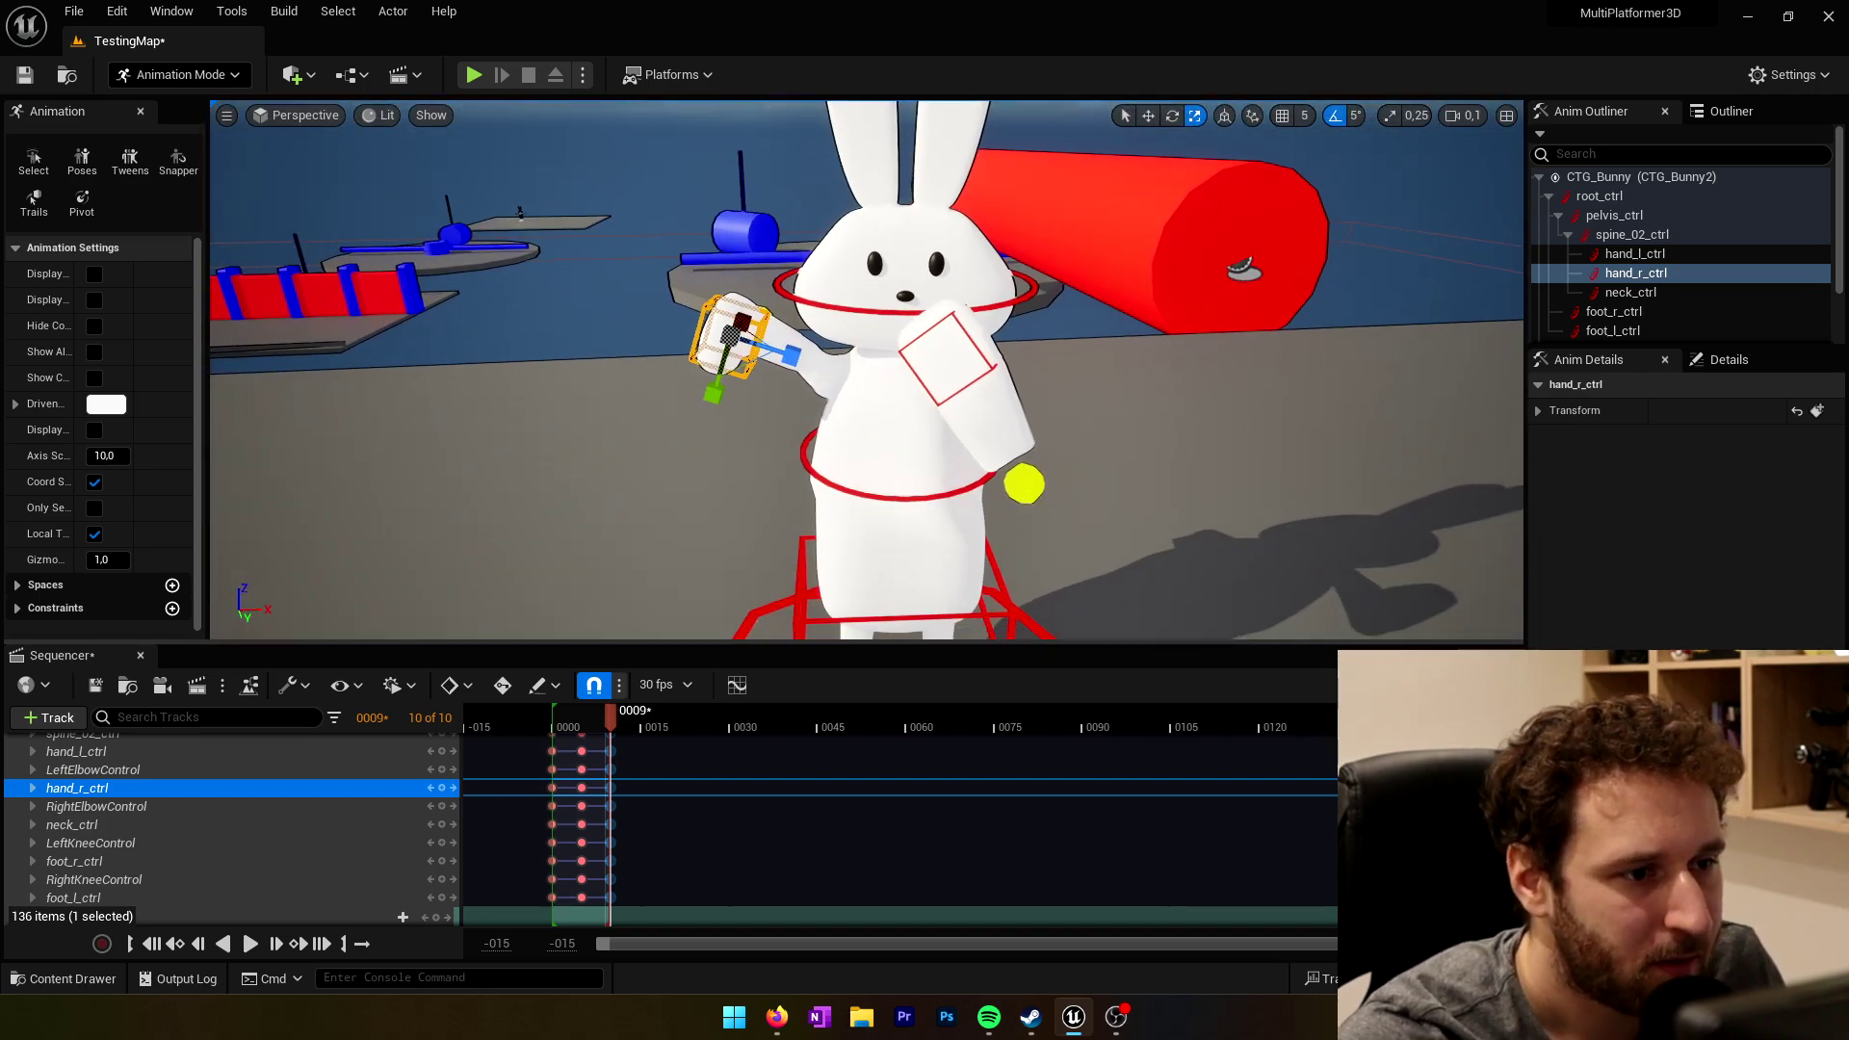
left_click(540, 491)
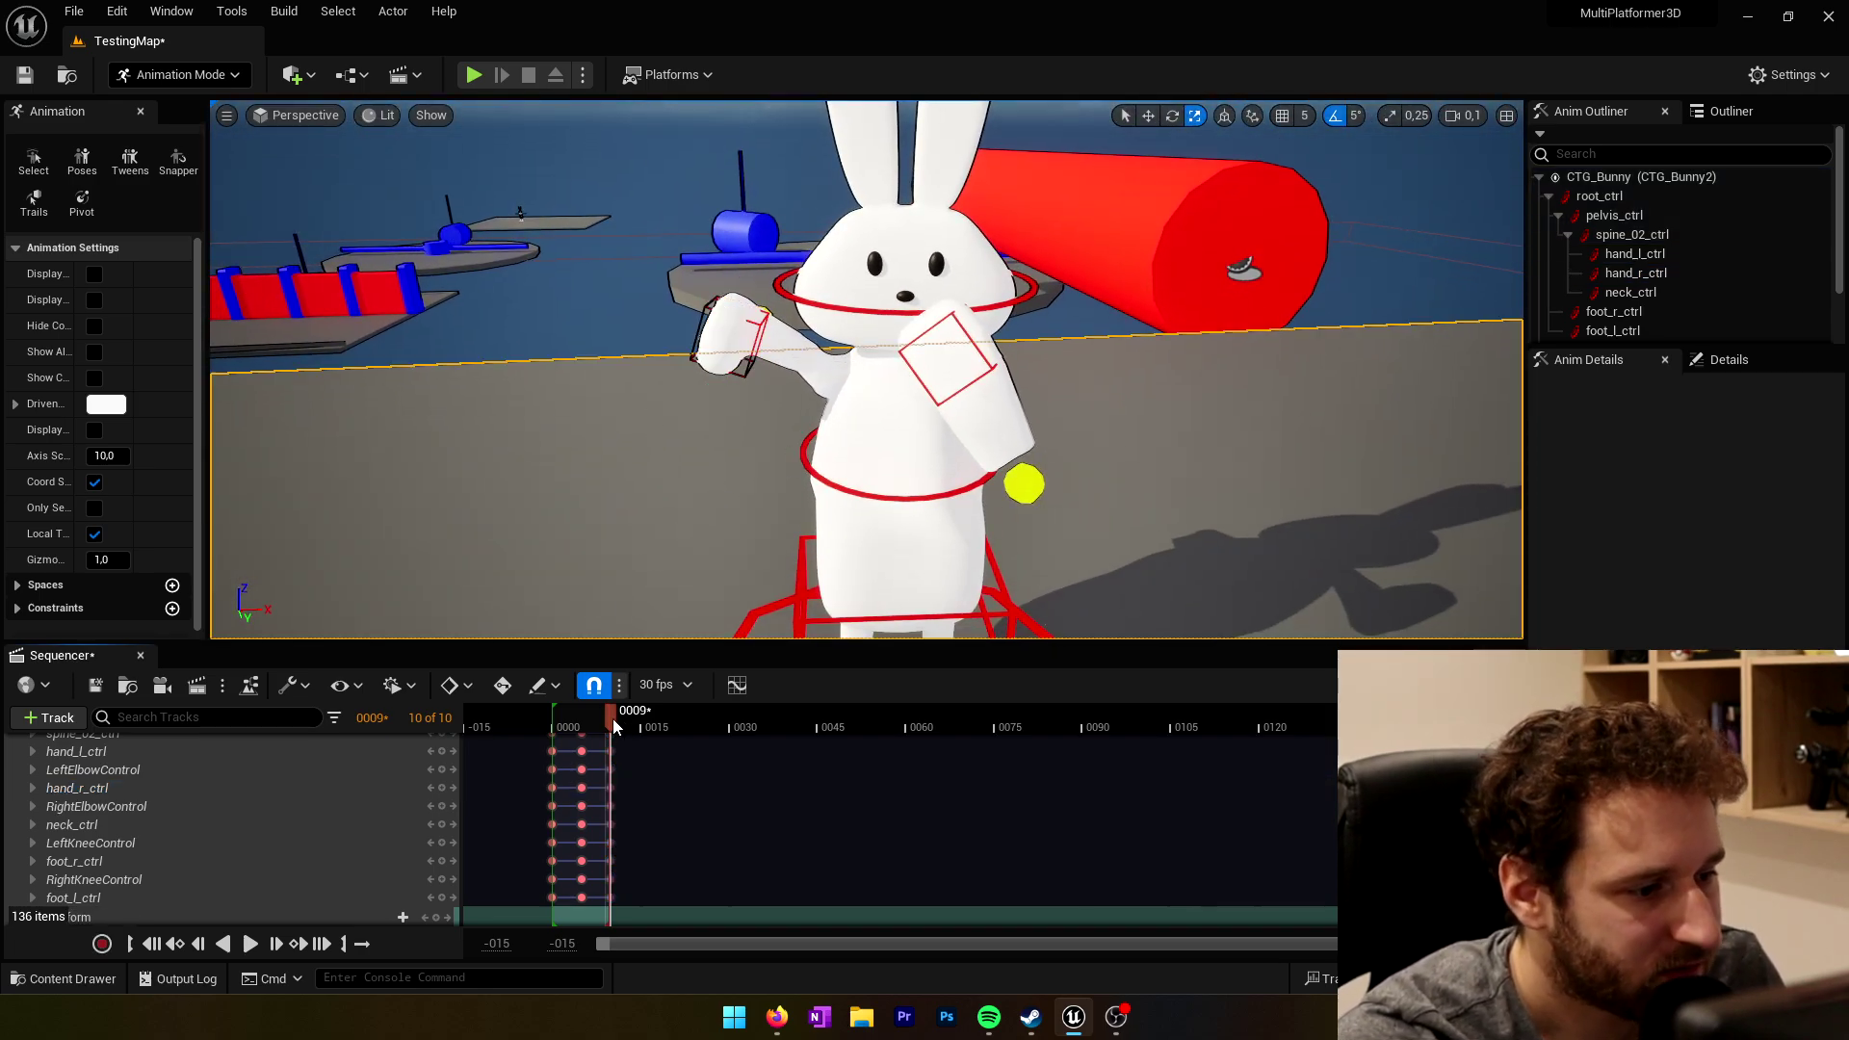
mouse_move(612, 718)
left_mouse_down()
mouse_move(551, 726)
mouse_move(616, 733)
left_mouse_up()
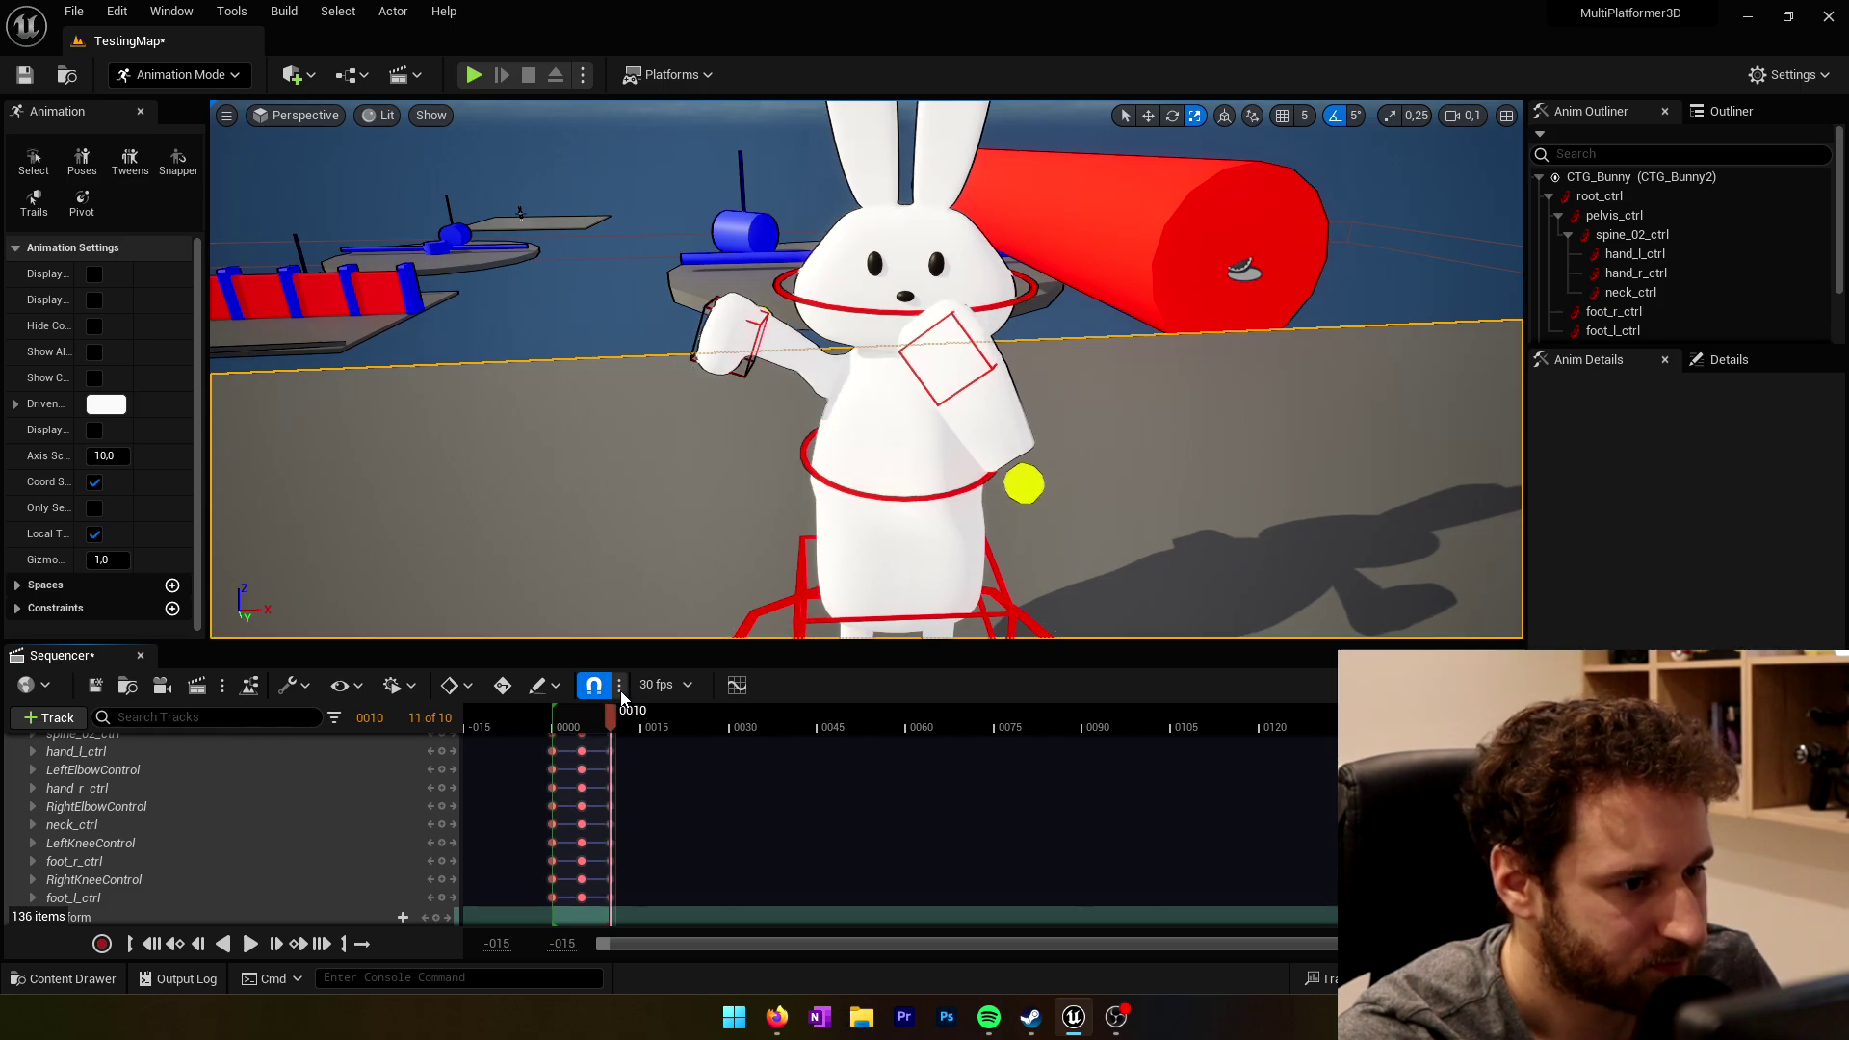
right_click_drag(655, 520, 657, 573)
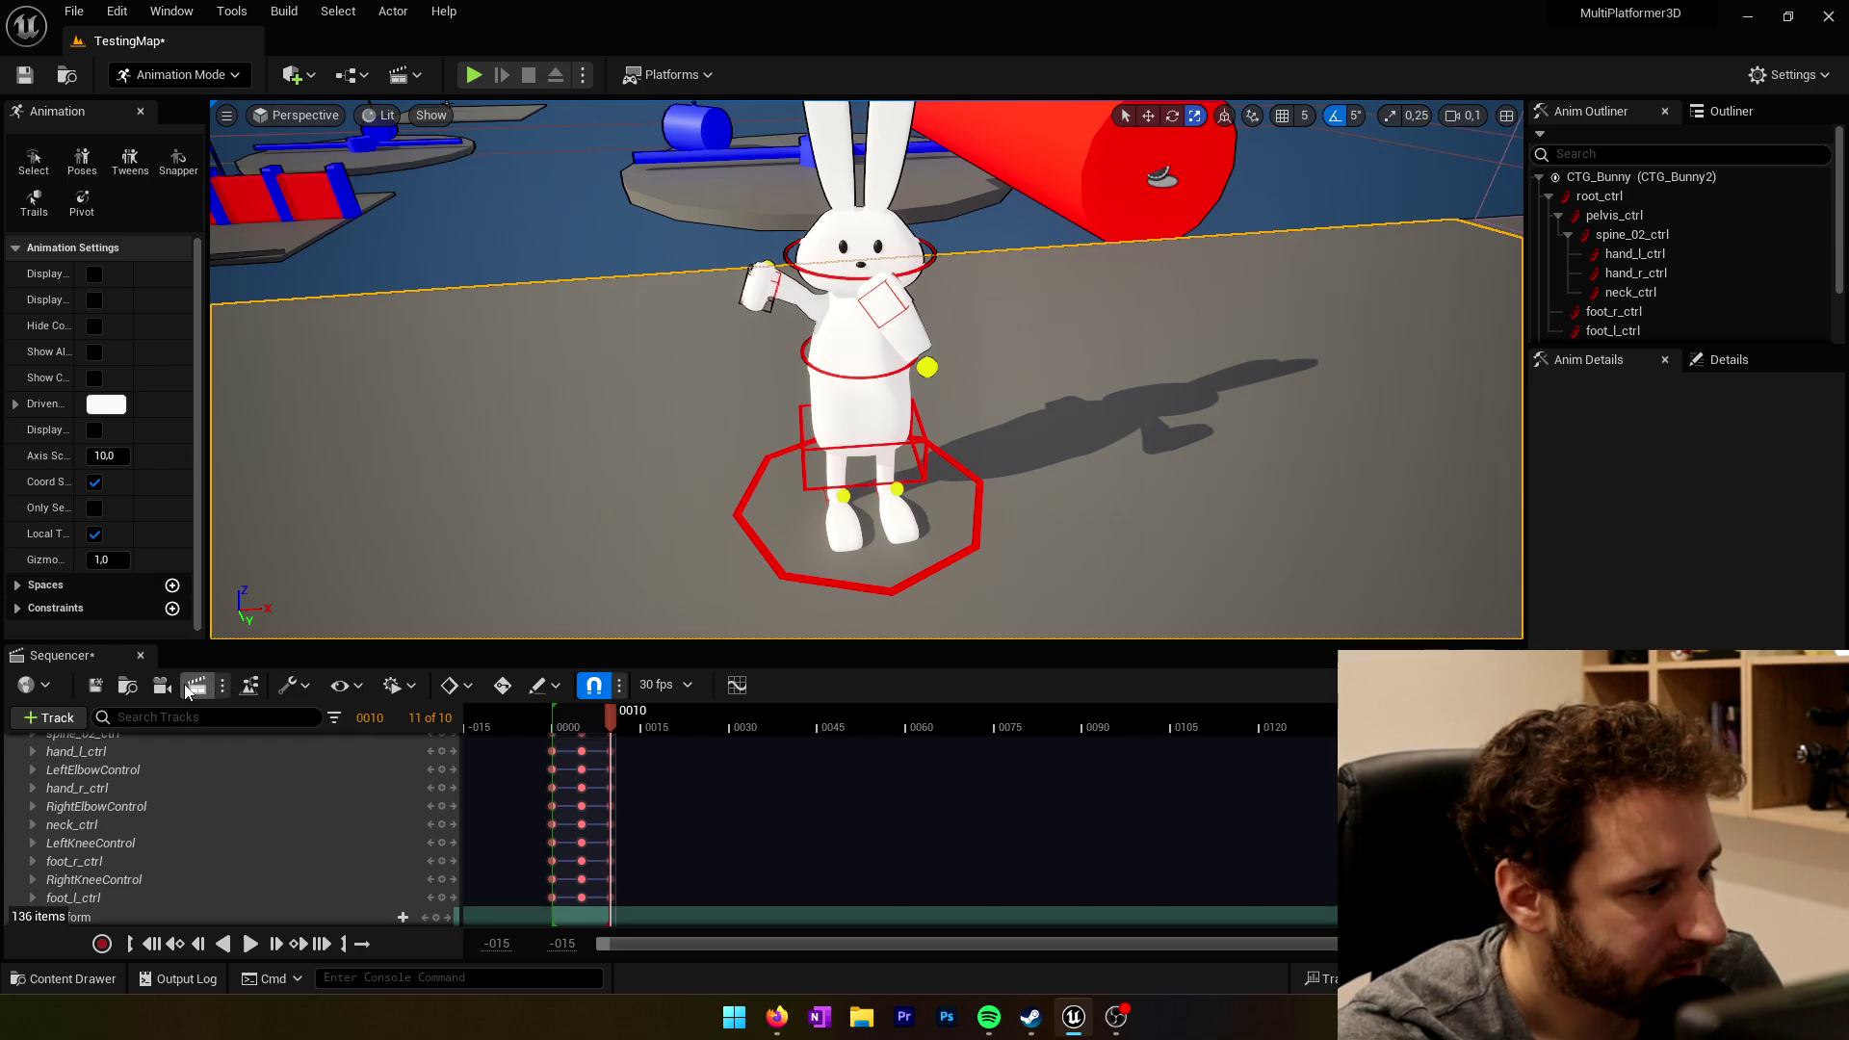
Step: Bake the CTG_Bunny2 track to an animation sequence named A_Attack in the PlayerBunnyRig Animations folder
scroll(108, 743, "up", 3)
left_click(115, 746)
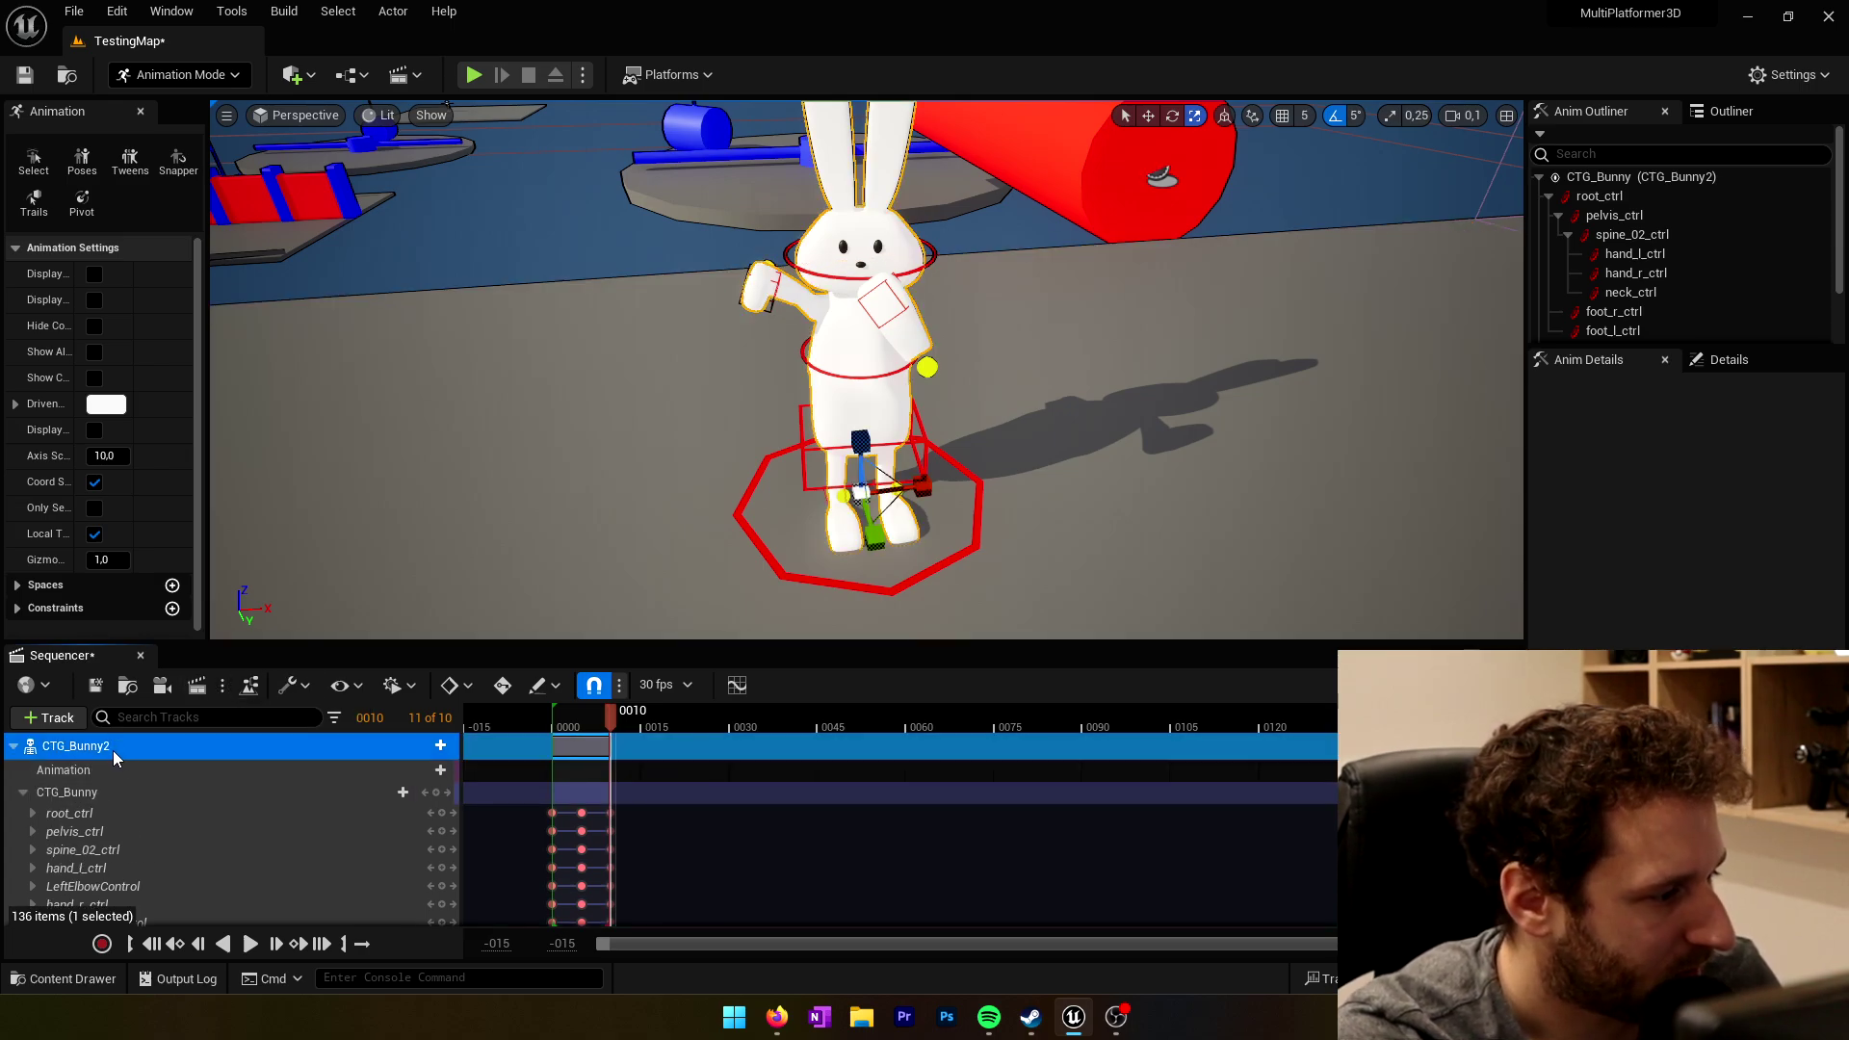
right_click(112, 749)
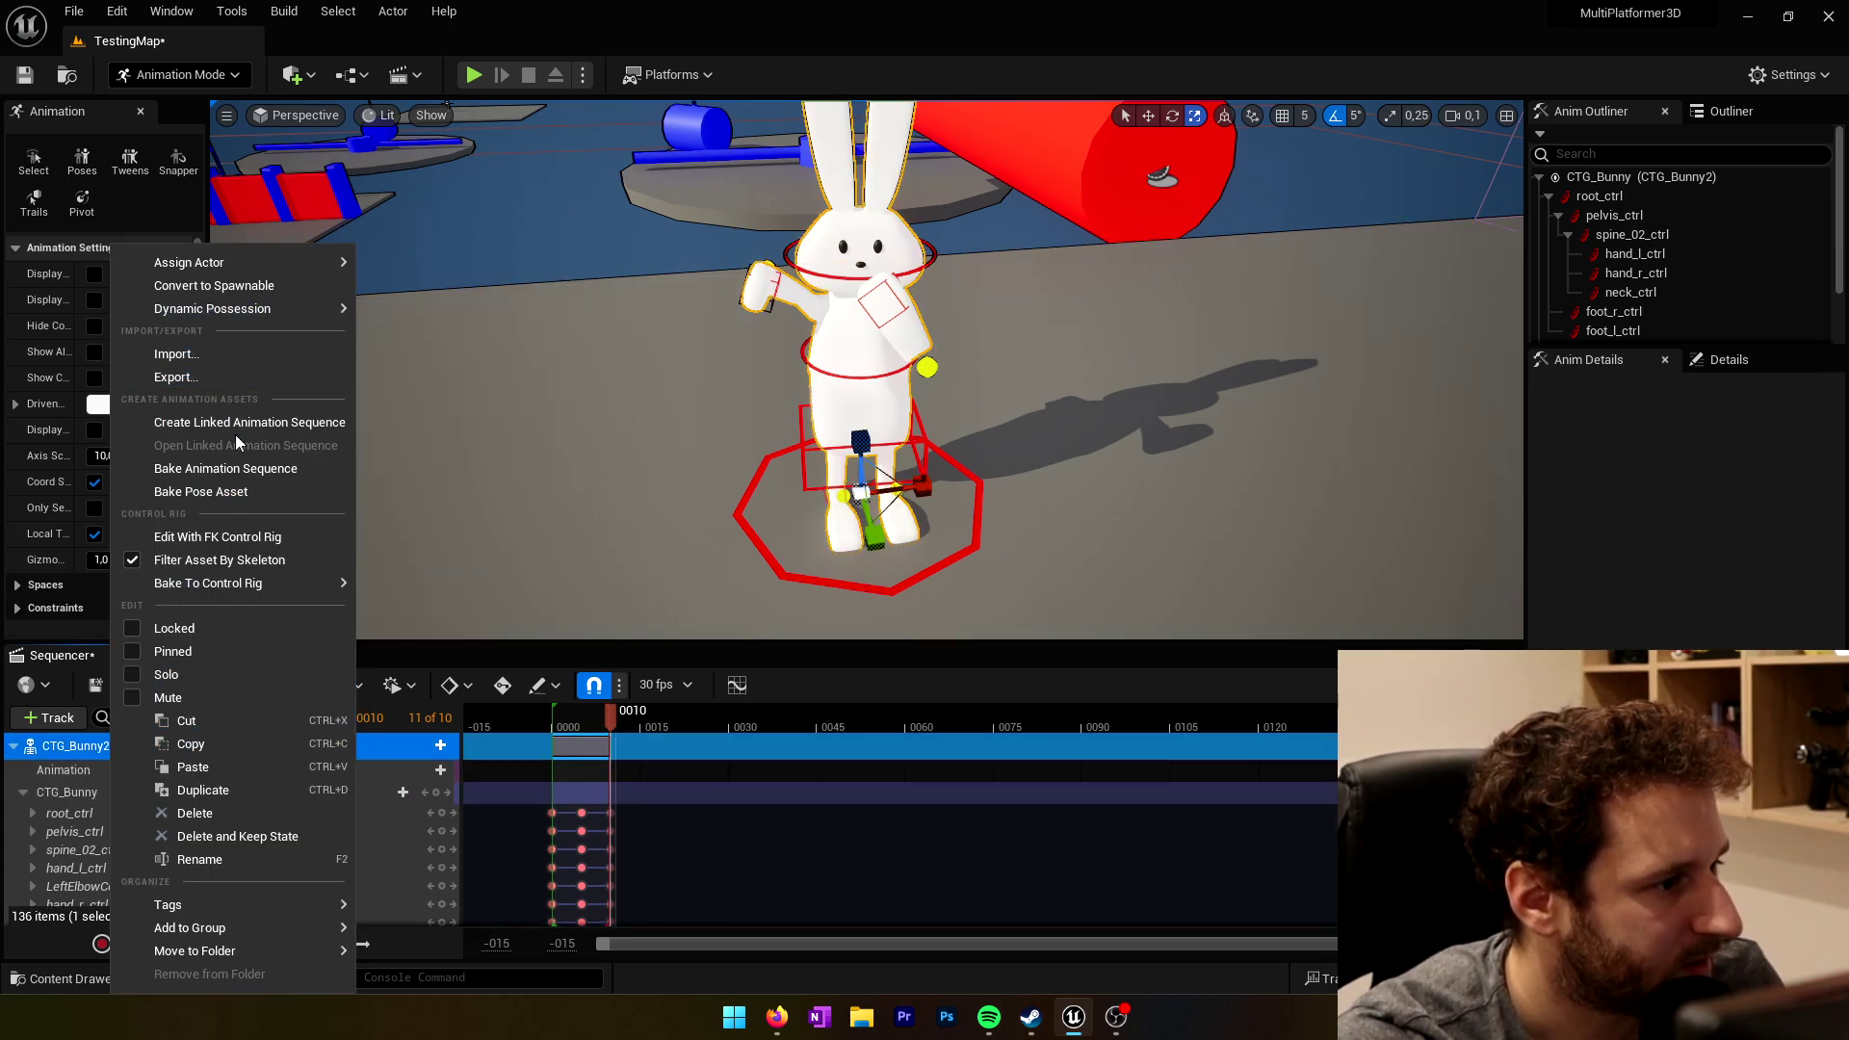
left_click(224, 469)
double_click(800, 542)
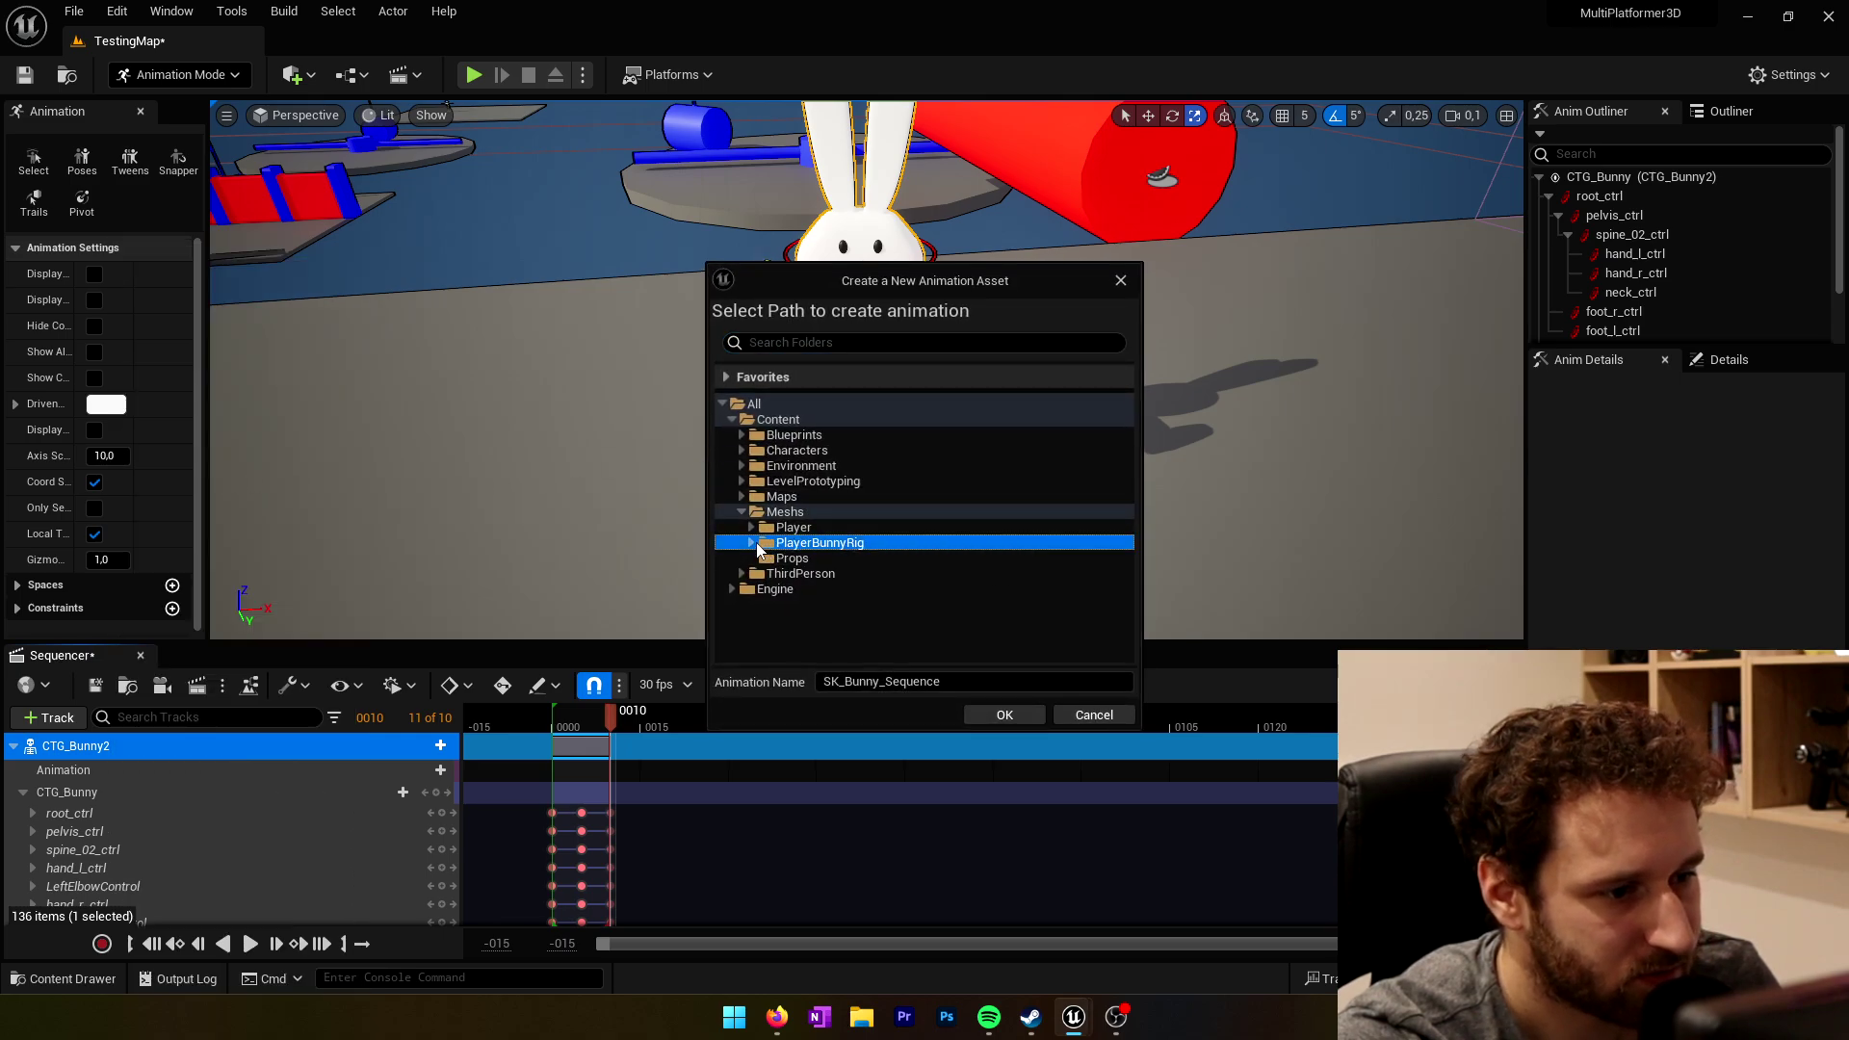
left_click(799, 558)
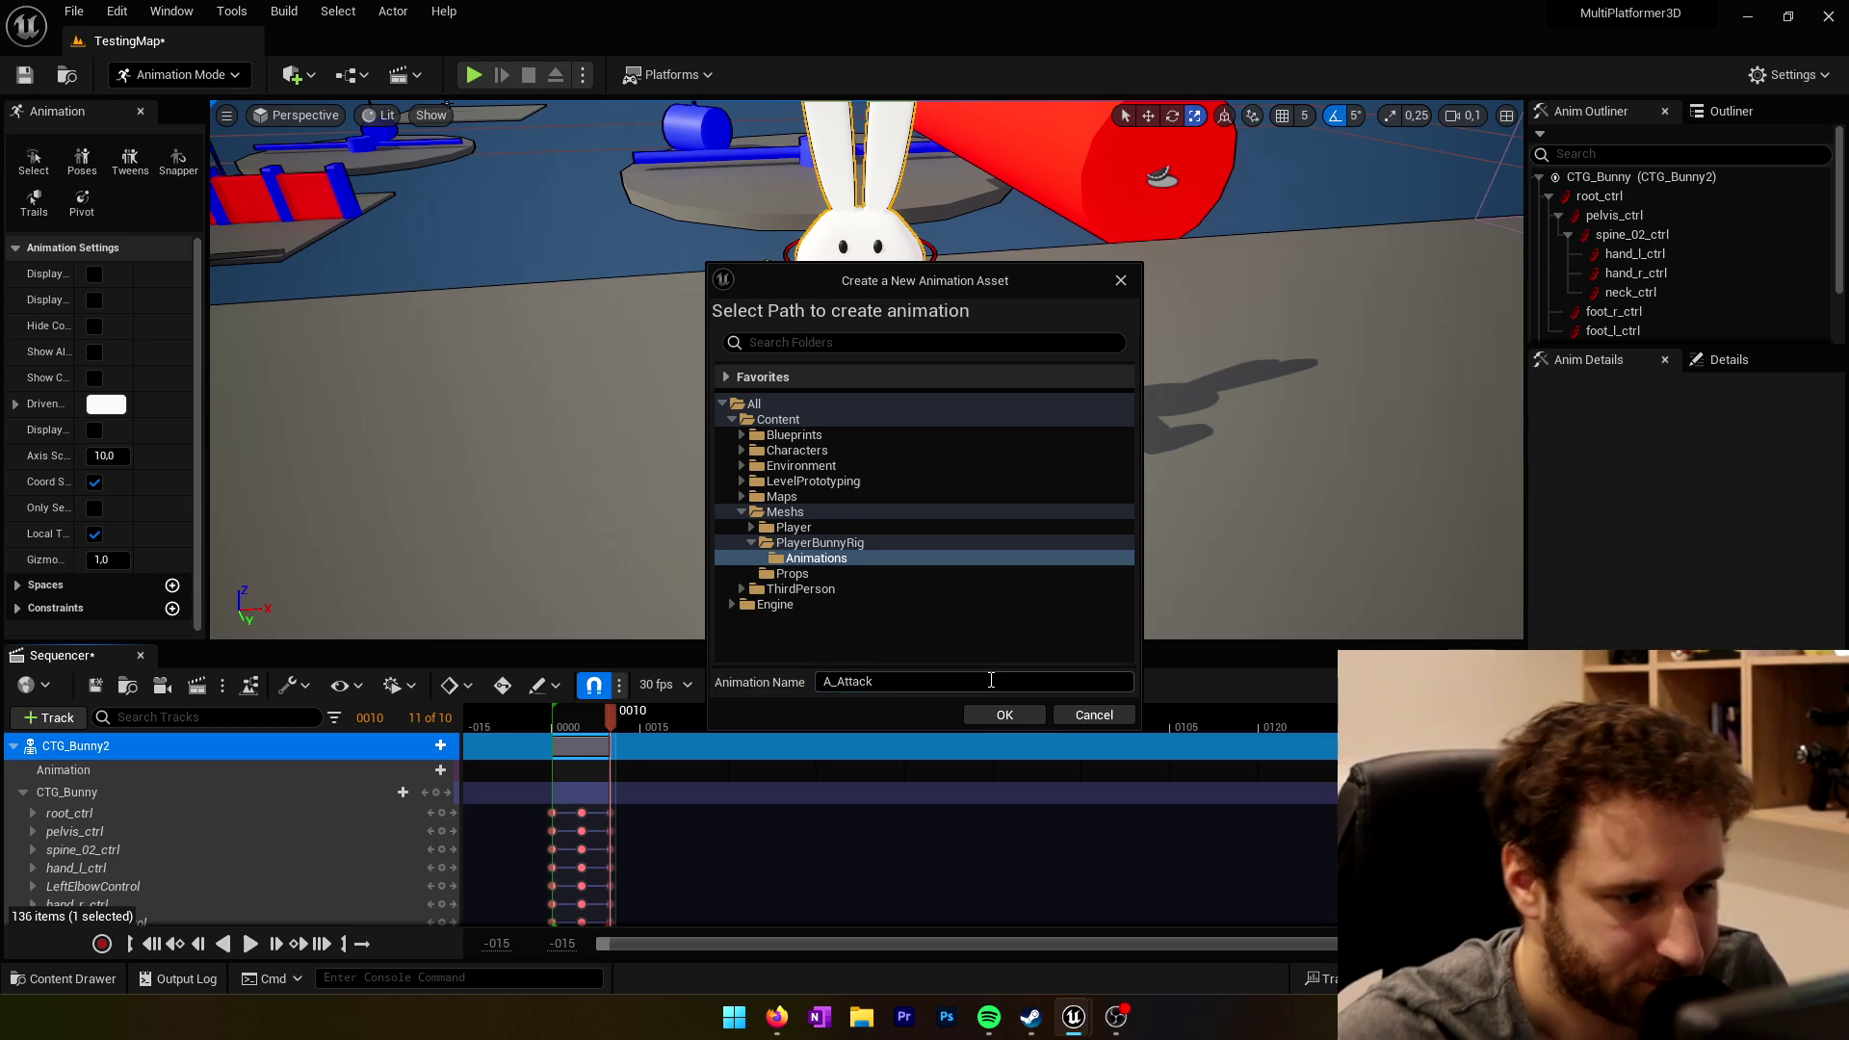
left_click(990, 713)
left_click(958, 713)
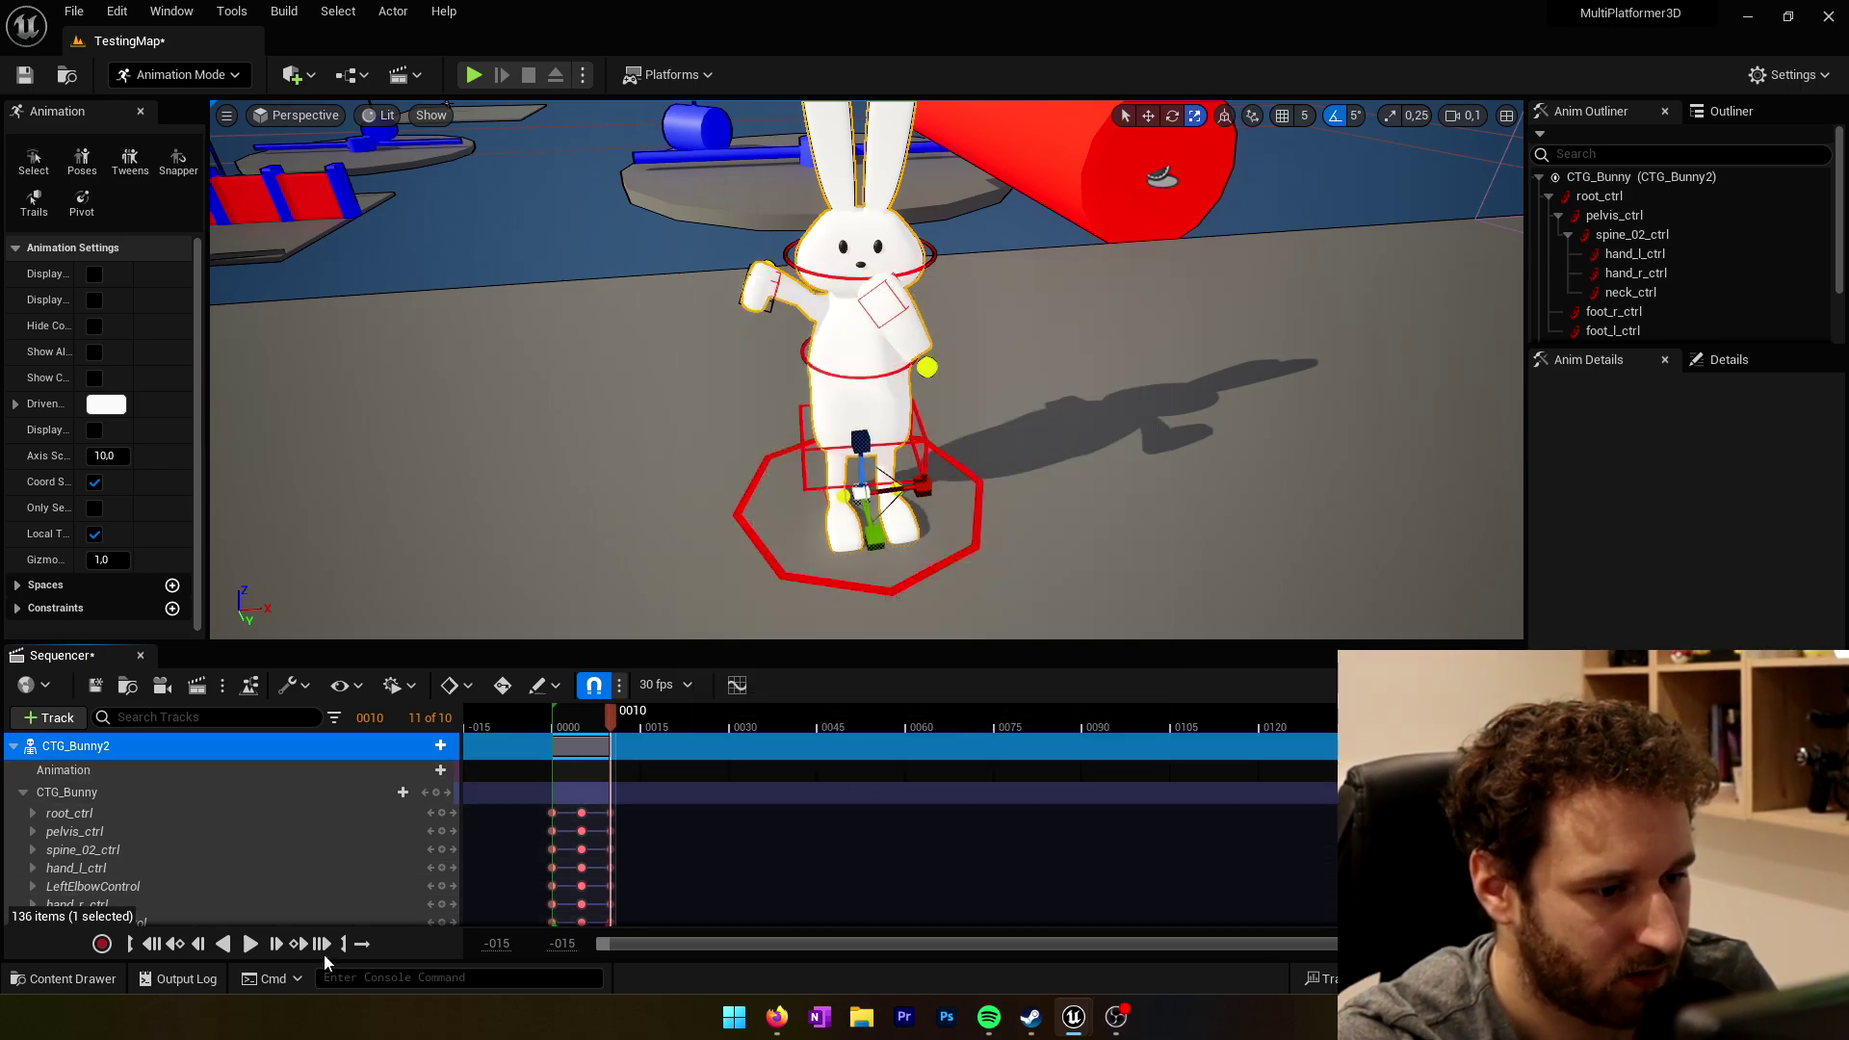
Step: Open the A_Attack animation, inspect its preview from the side, save the asset and close it
left_click(63, 979)
double_click(395, 448)
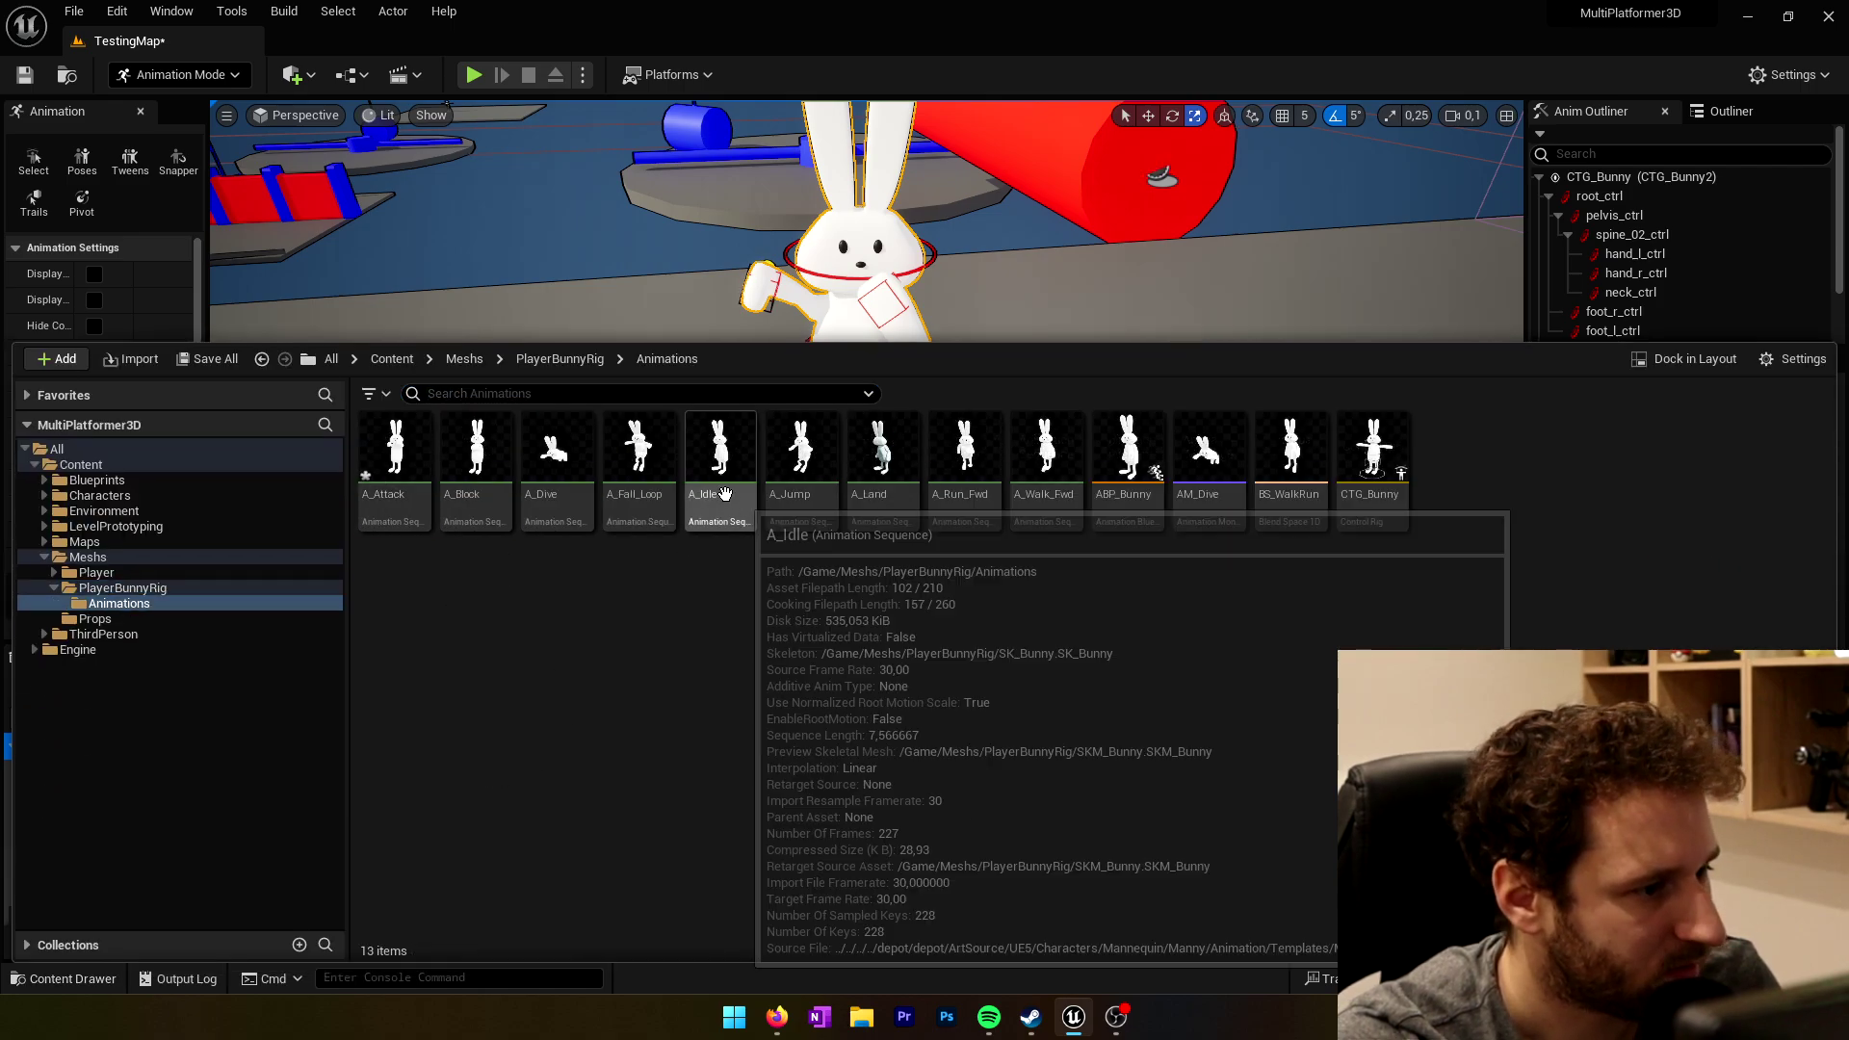
double_click(416, 469)
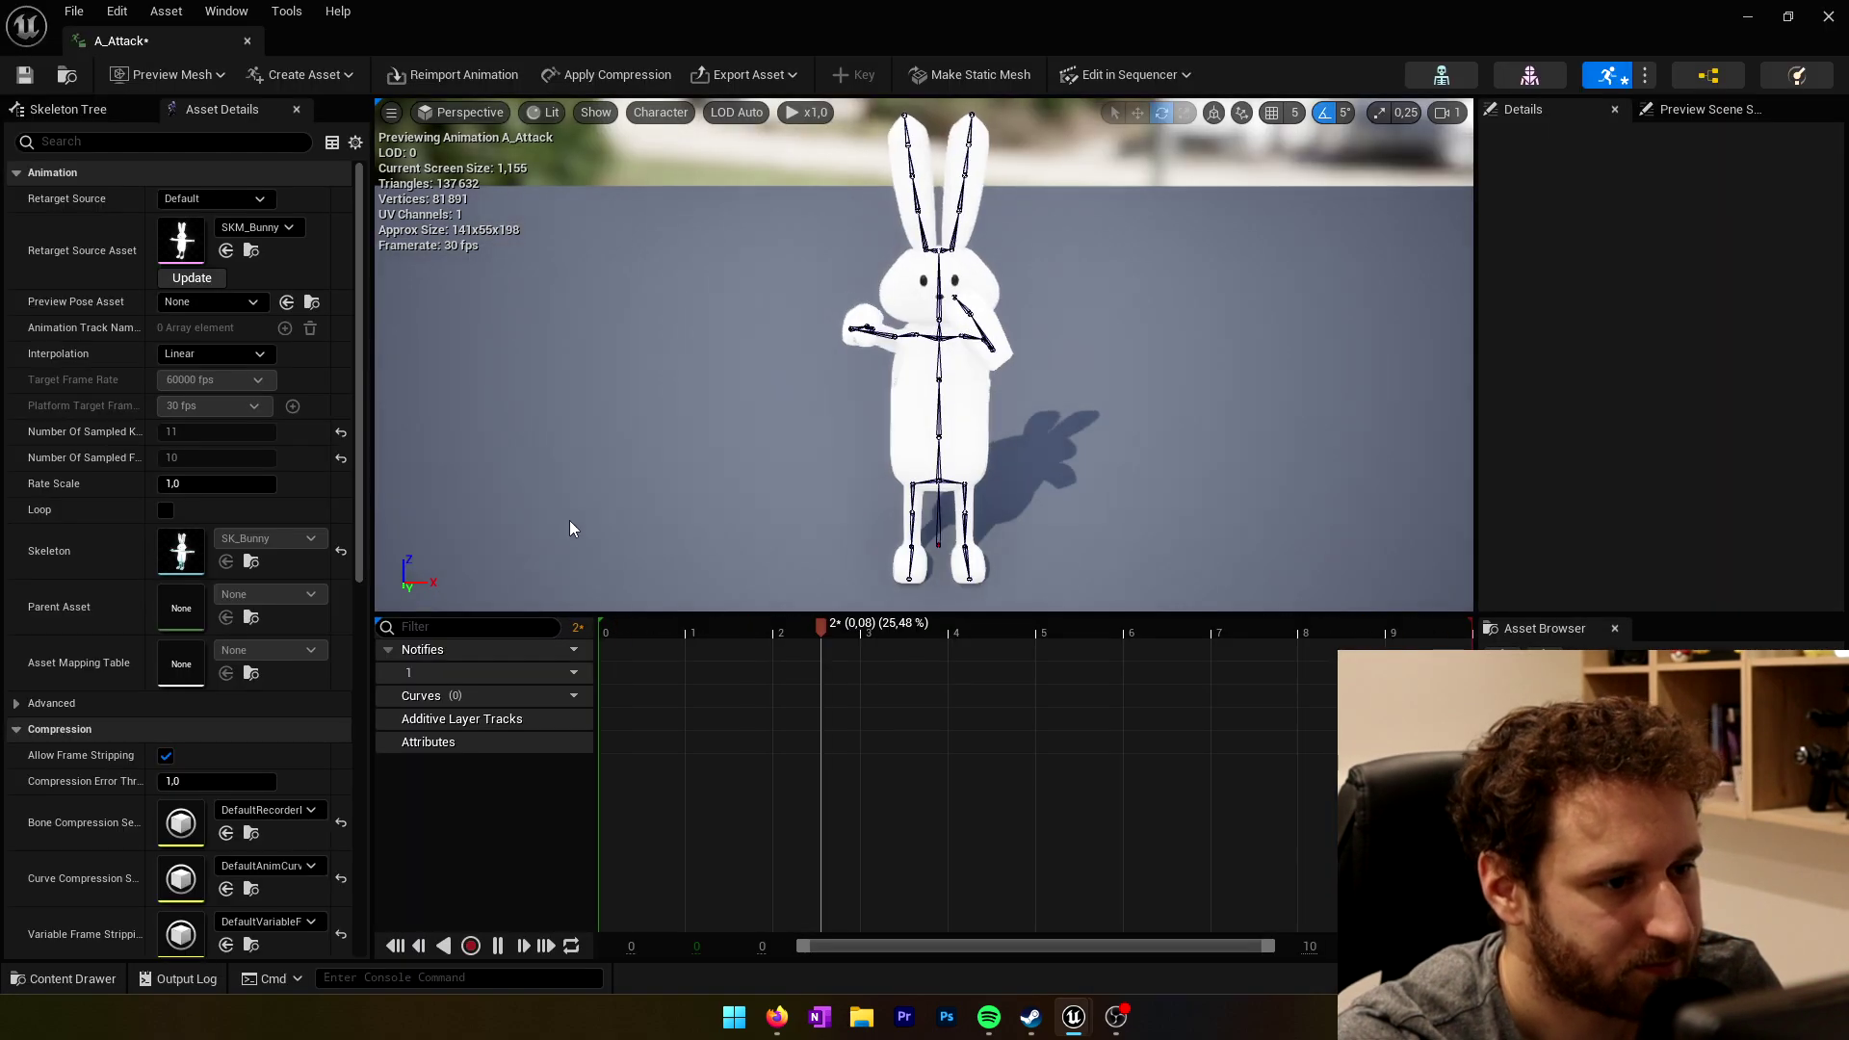
right_click_drag(653, 549, 462, 559)
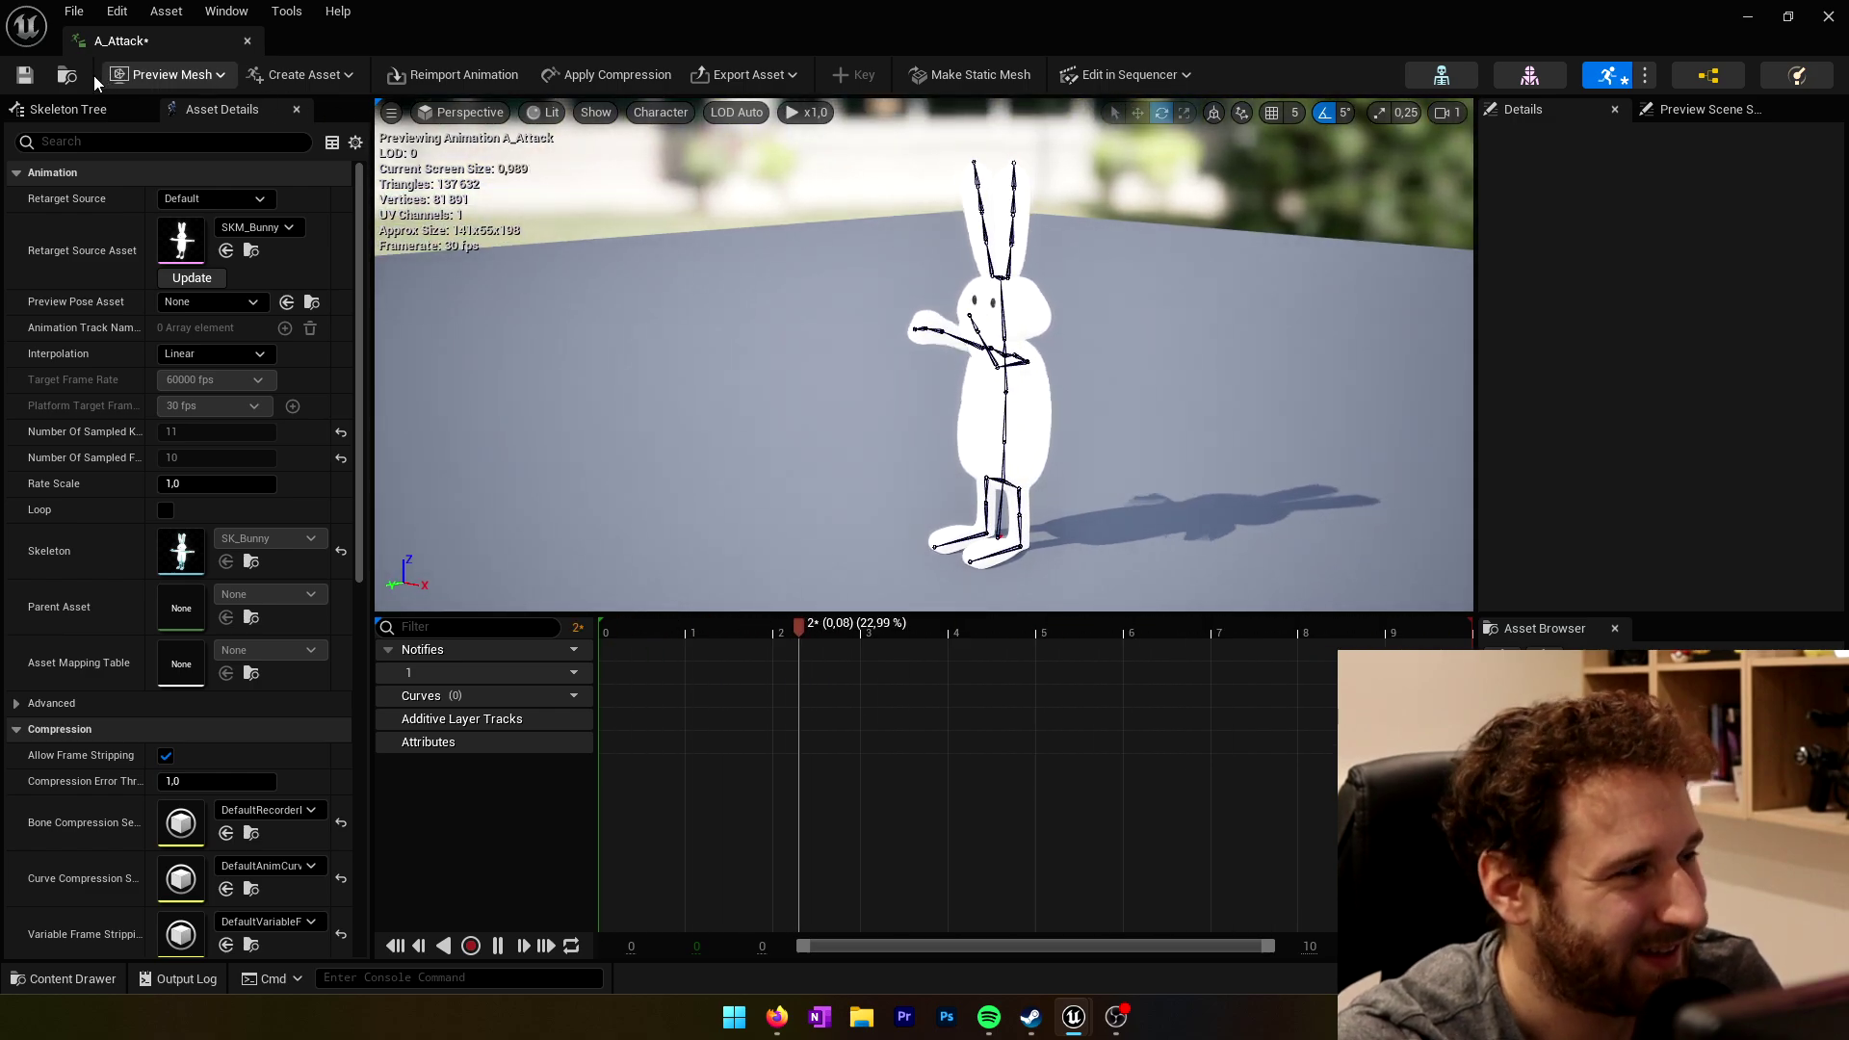
left_click(25, 75)
left_click(246, 42)
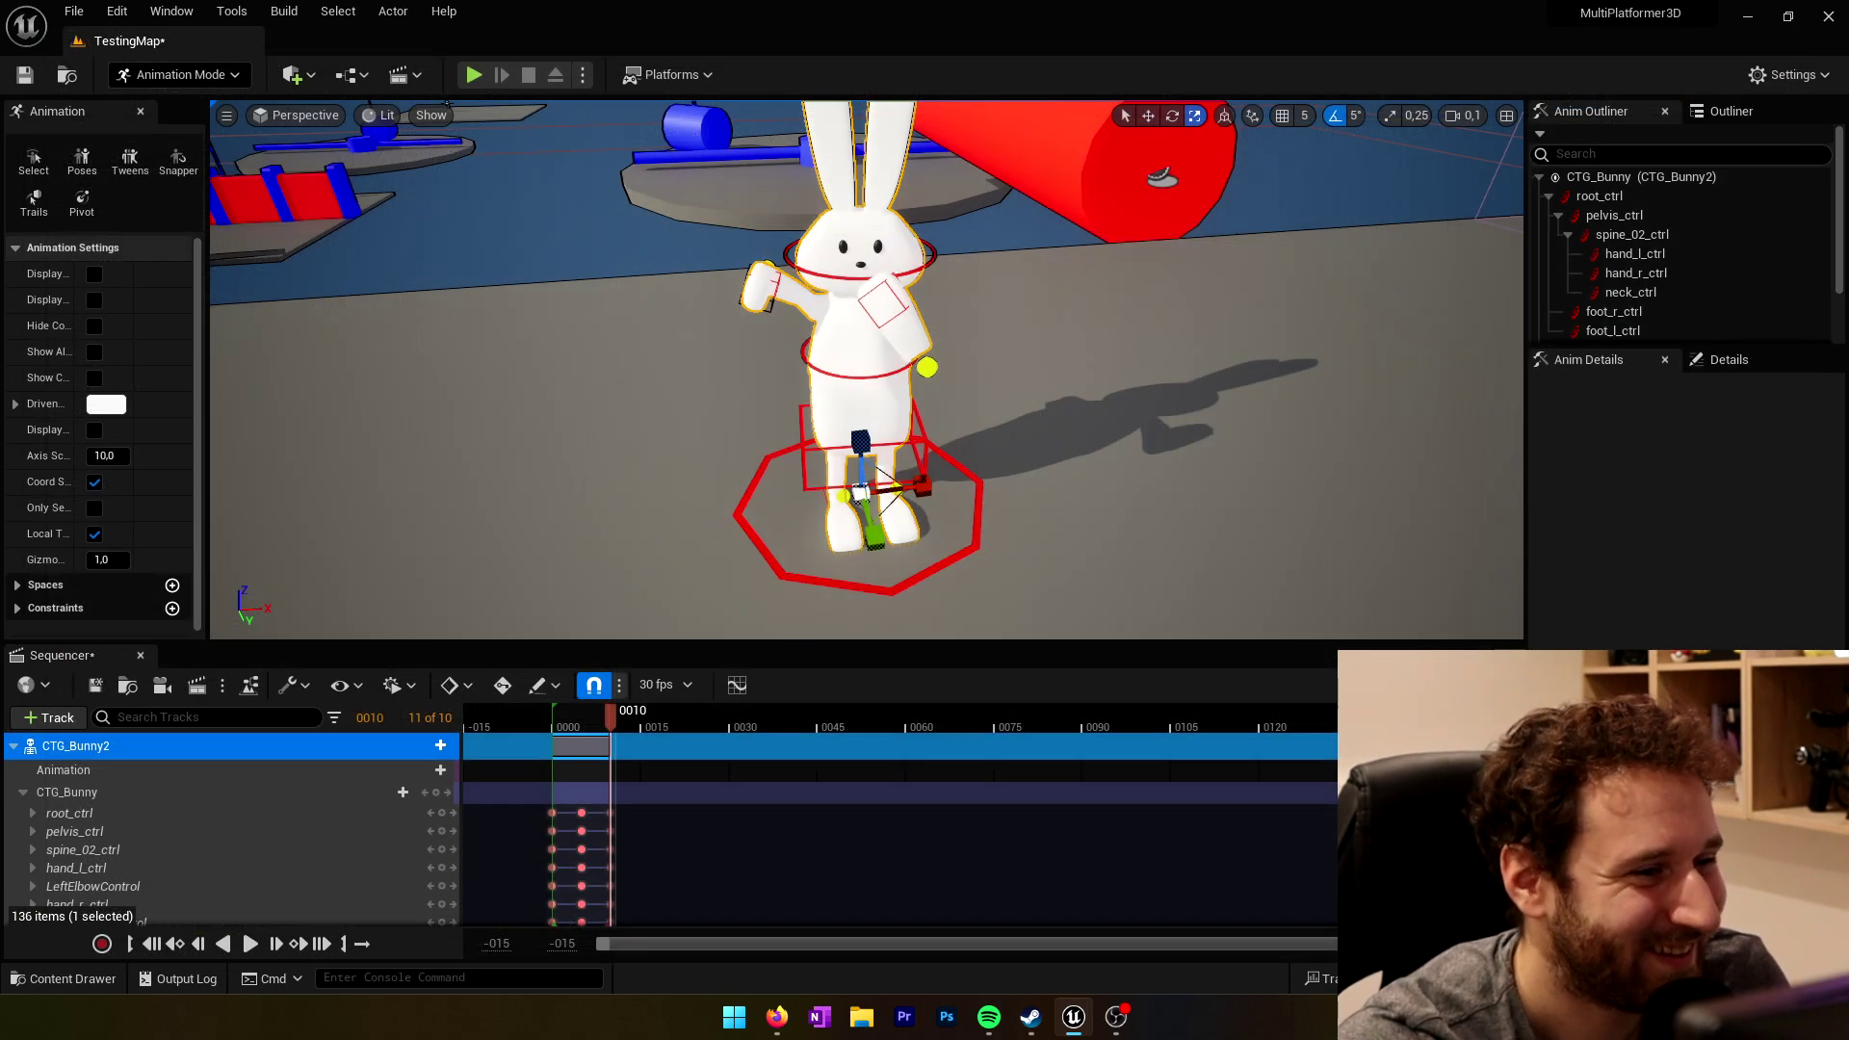
mouse_move(887, 415)
right_mouse_down()
mouse_move(821, 387)
mouse_move(887, 415)
right_mouse_up()
key("w")
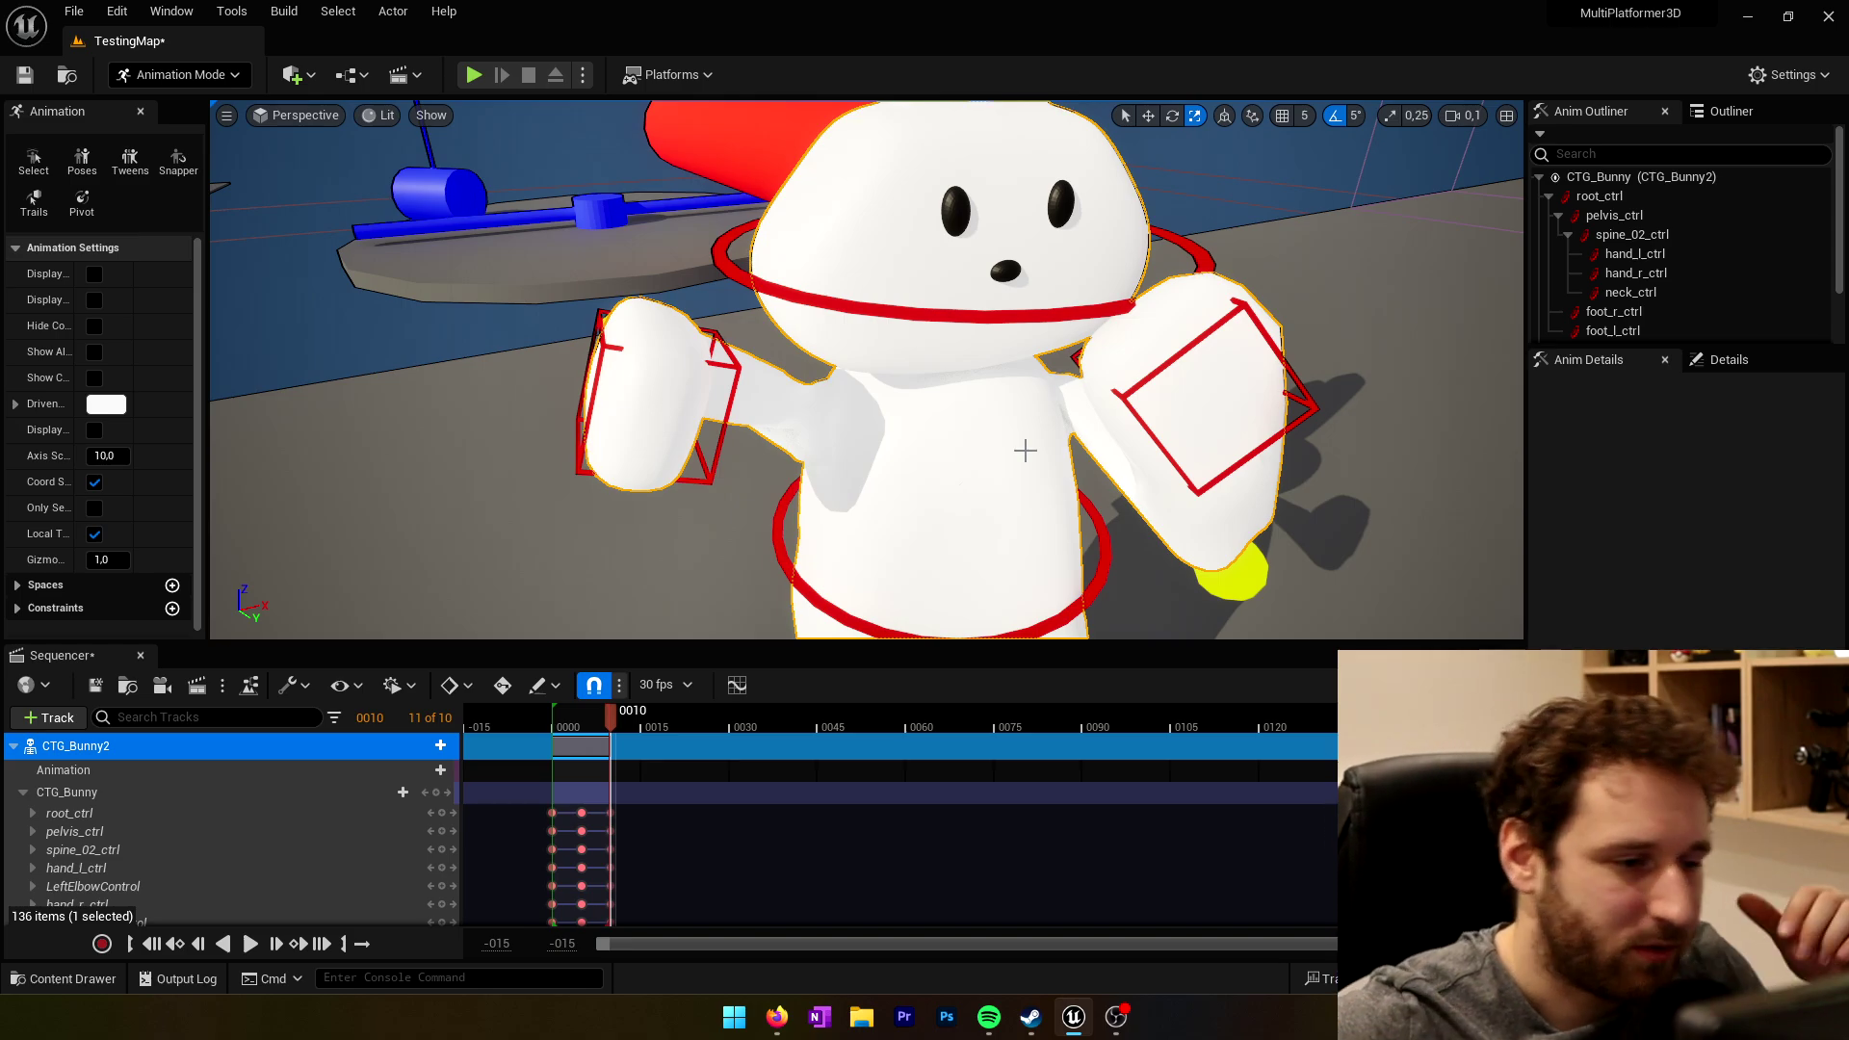
scroll(1012, 448, "down", 10)
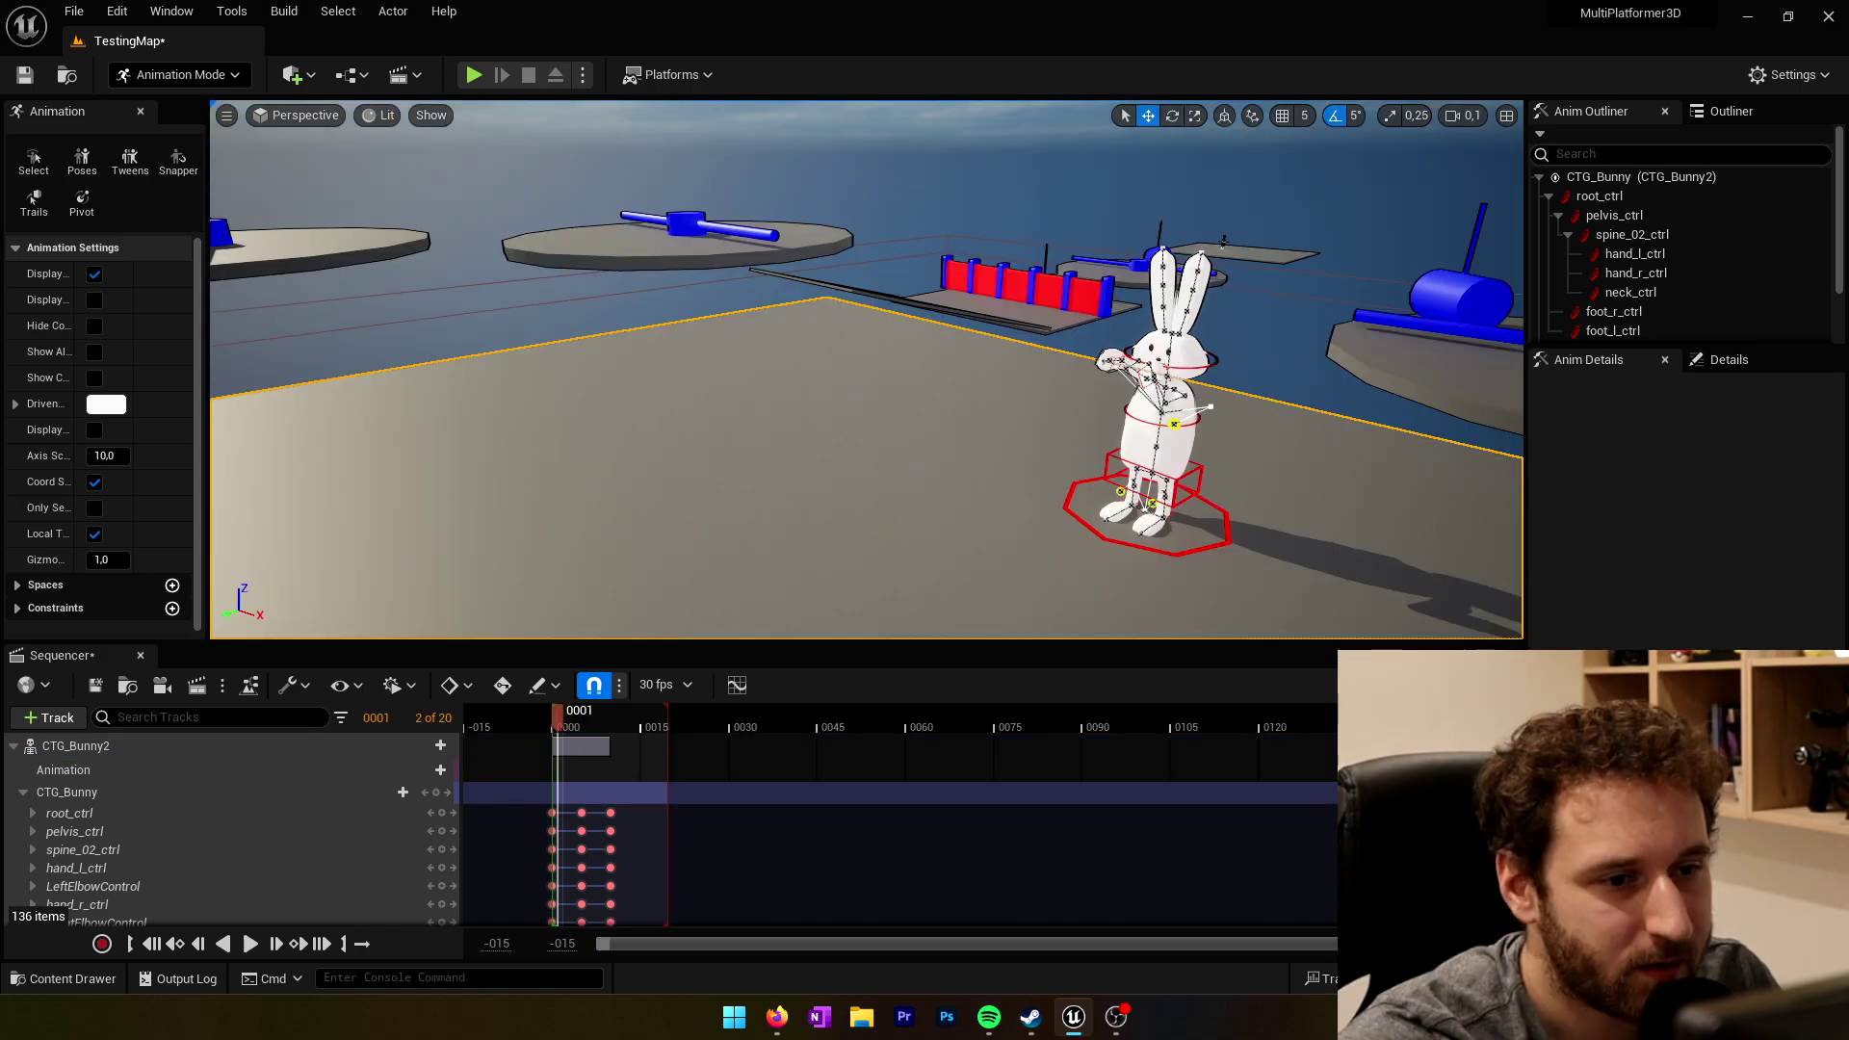
Step: Delete the control rig bunny from the level
left_click(1177, 352)
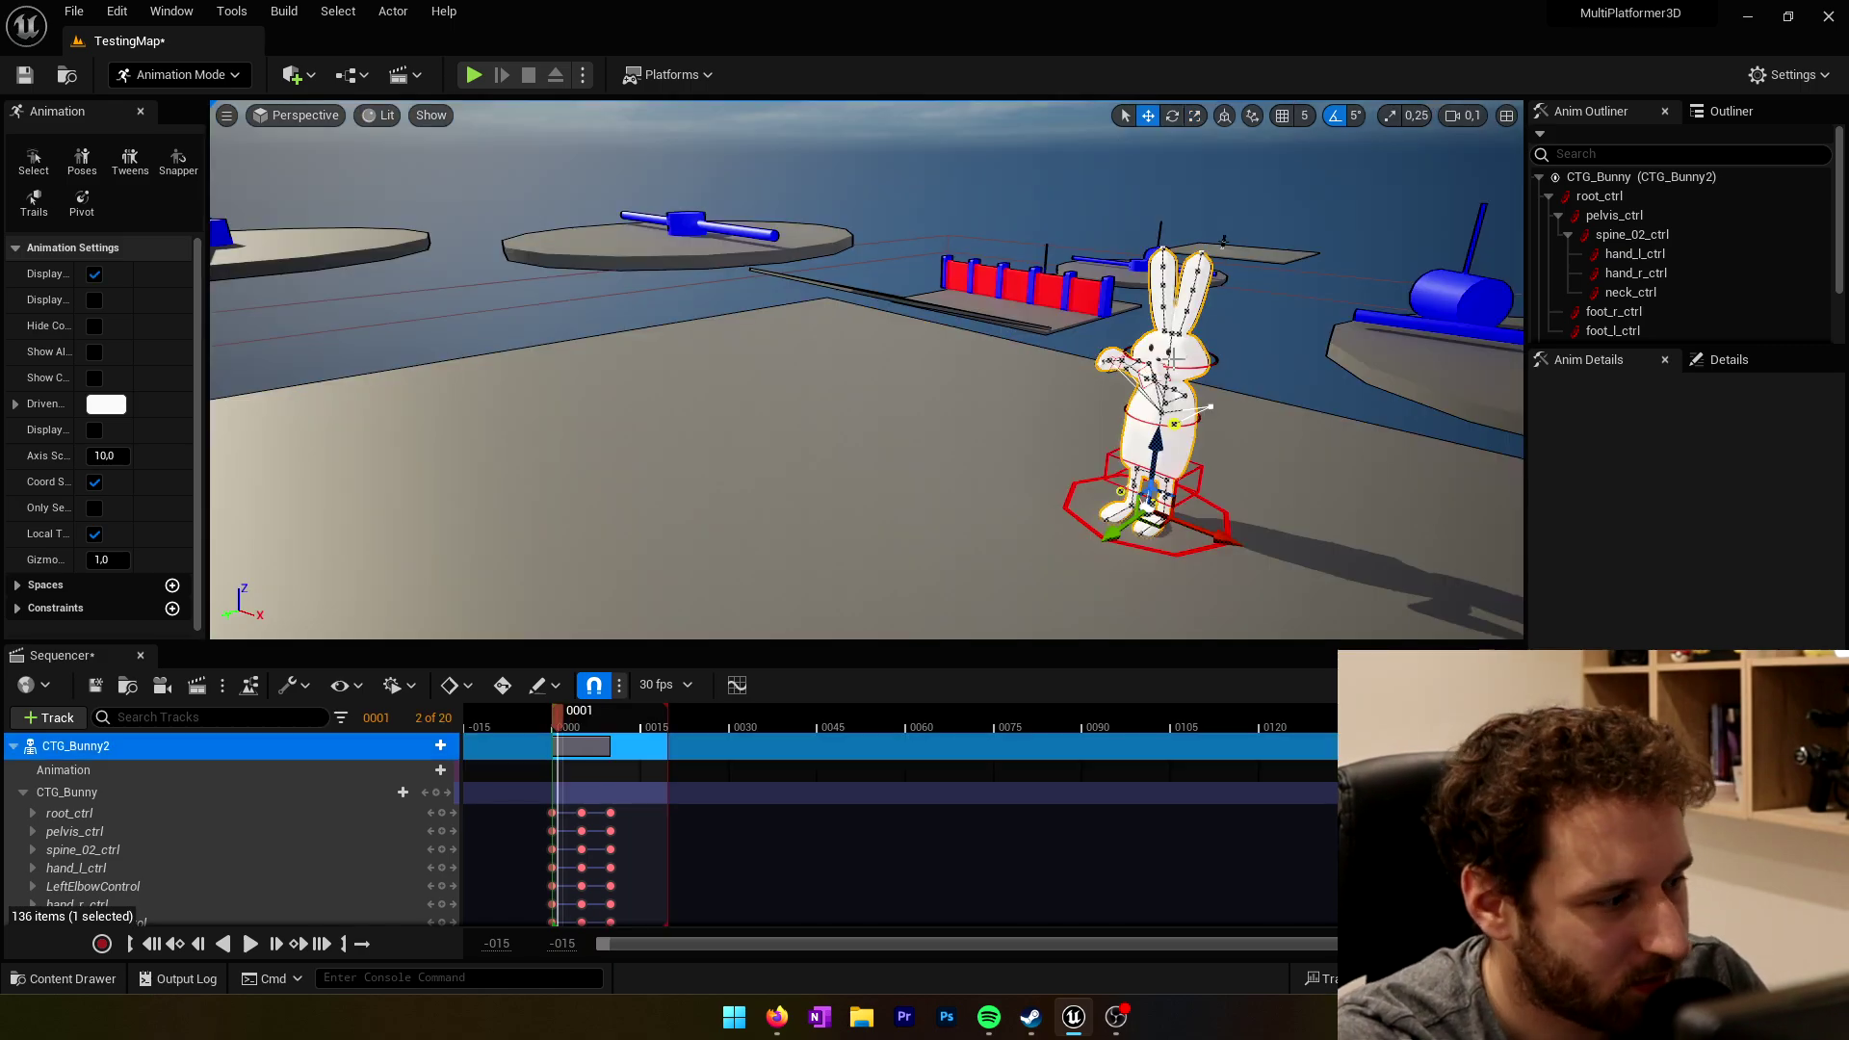
key("Delete")
left_click(998, 566)
Step: Switch the editor to Selection Mode and close the Sequencer
right_click_drag(690, 621, 751, 665)
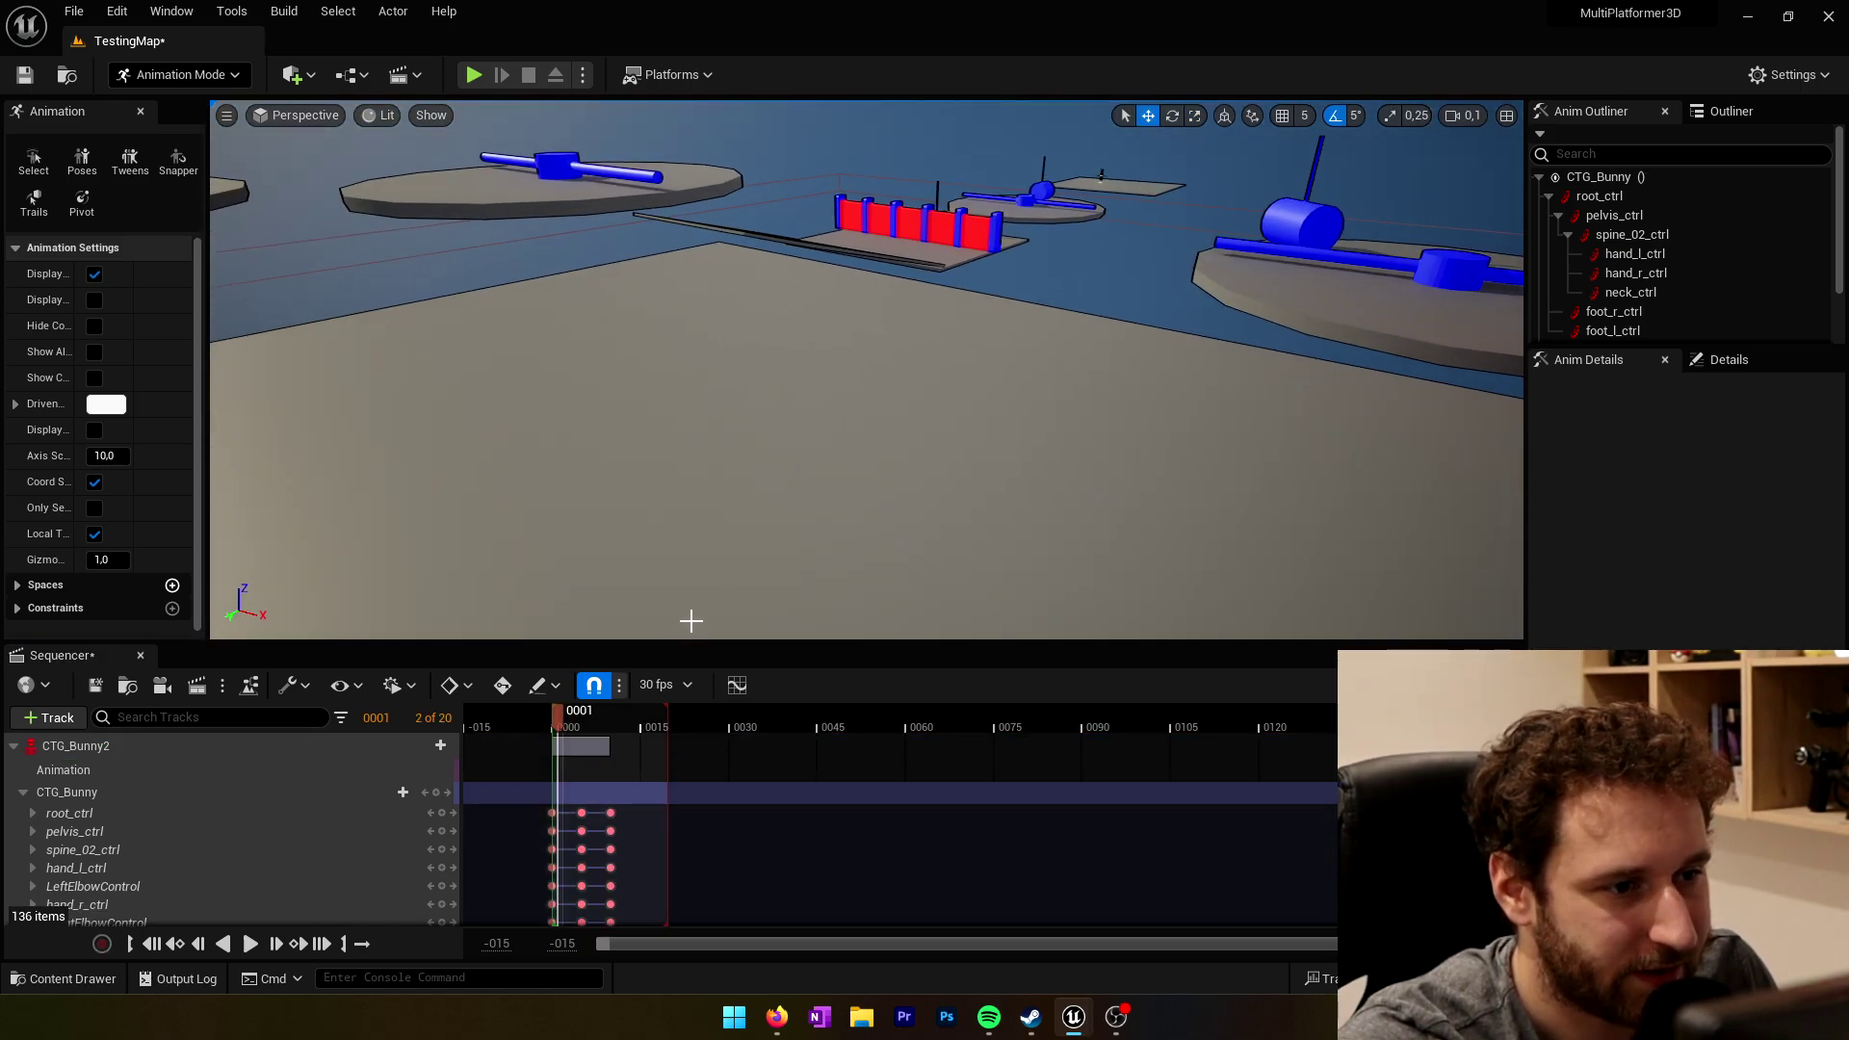
left_click(155, 77)
left_click(159, 108)
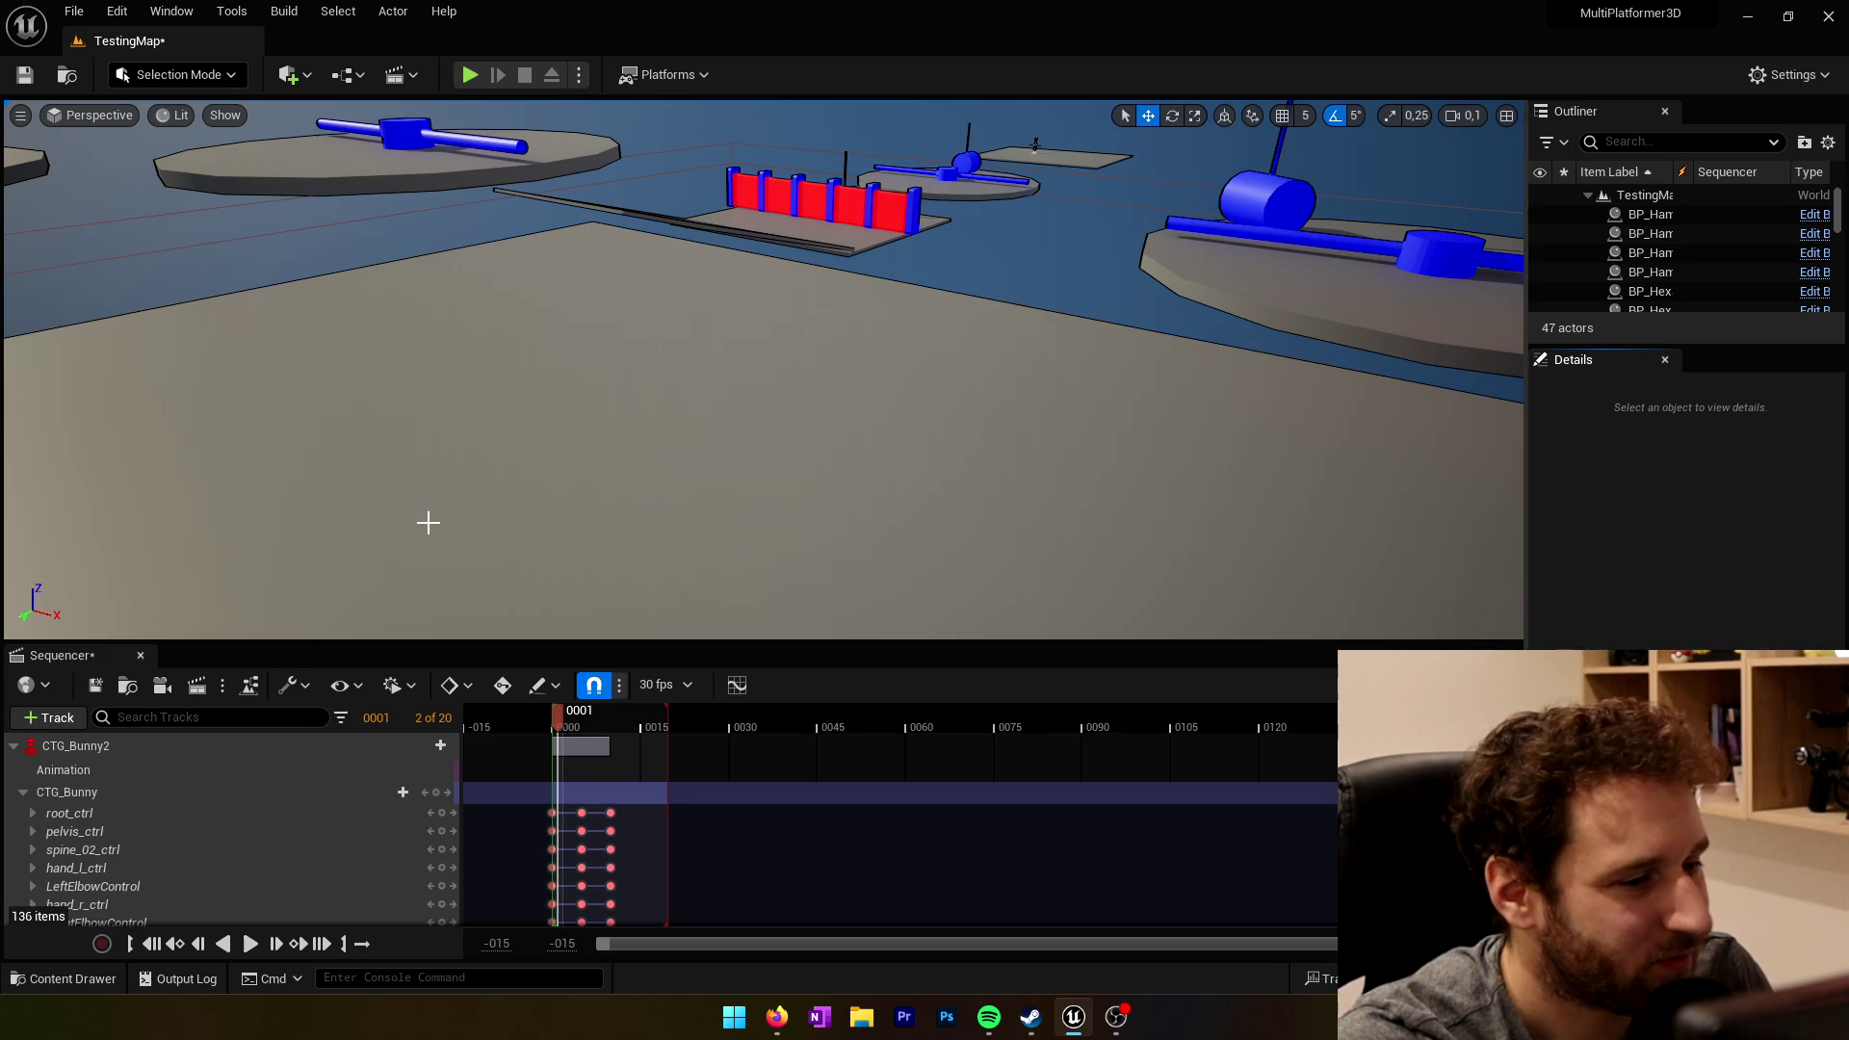
left_click(145, 657)
right_click_drag(698, 443, 294, 833)
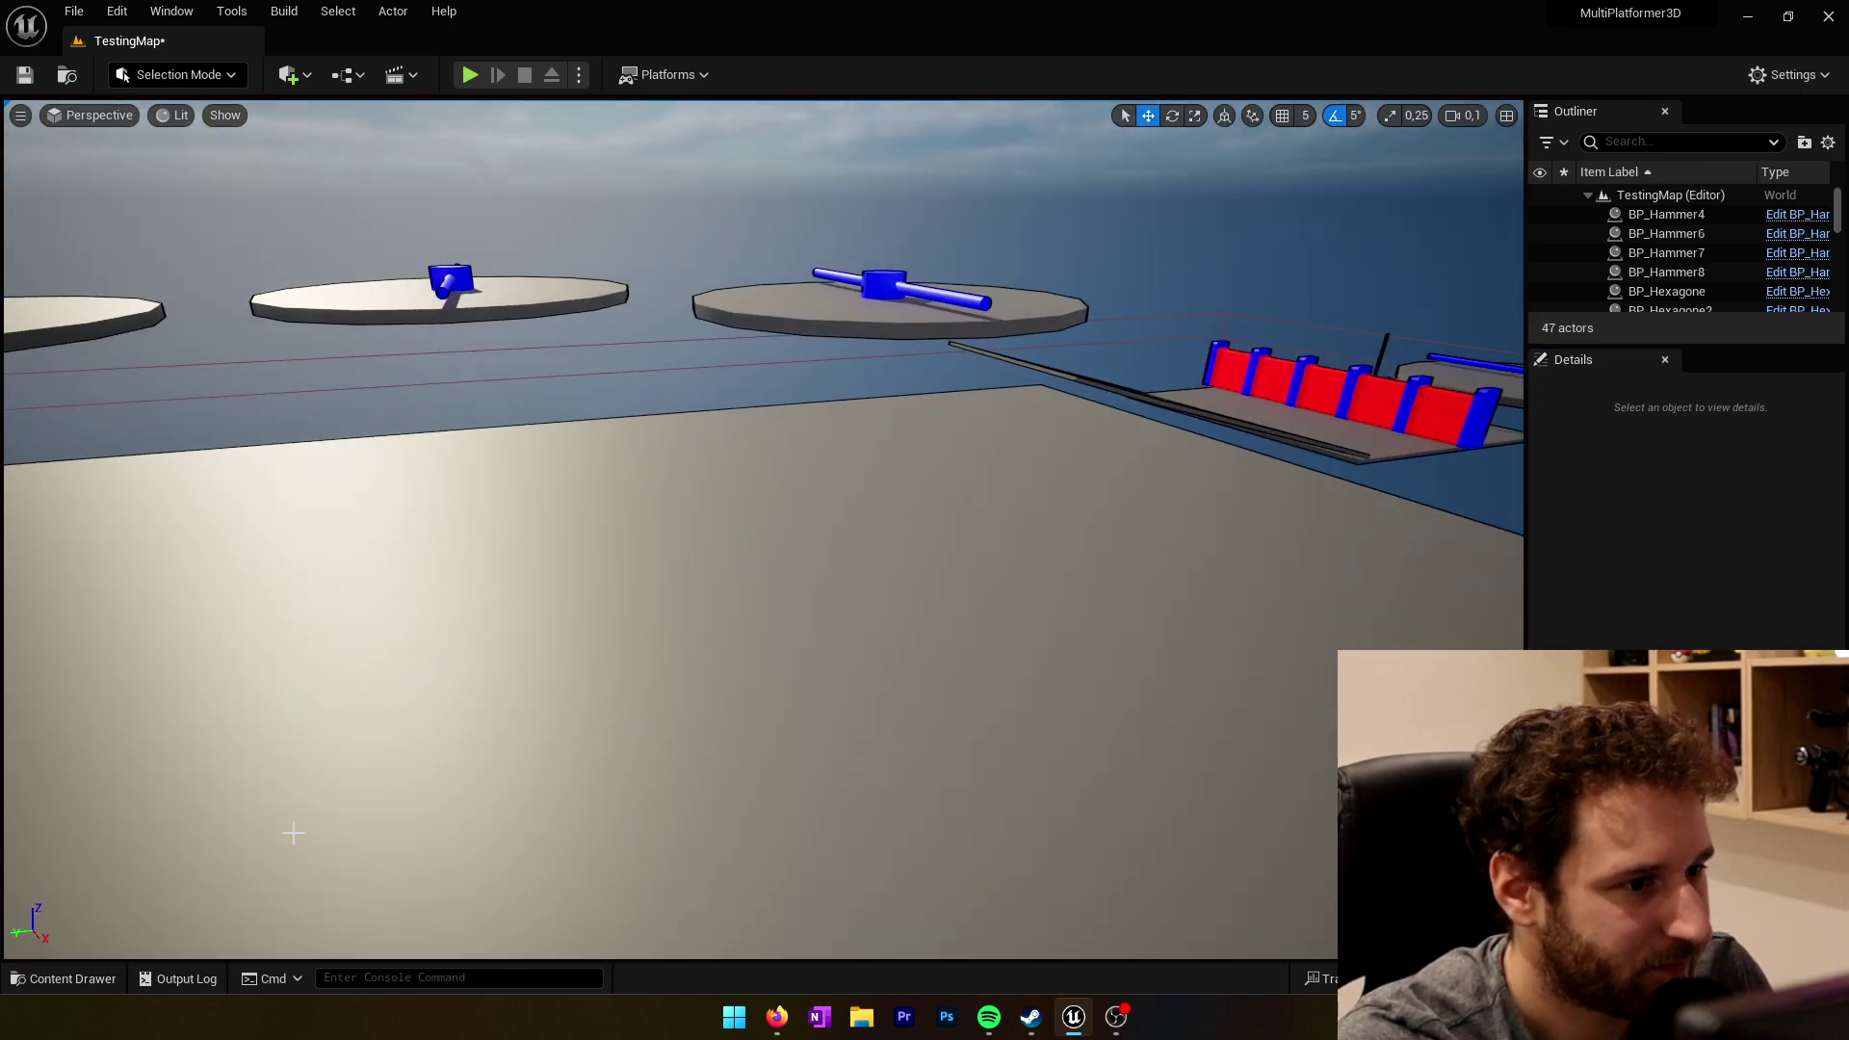
Step: Place the A_Block and A_Attack animations beside each other on the platform in the level
left_click(174, 876)
key("ctrl+space")
left_click_drag(471, 463, 939, 525)
left_click(65, 980)
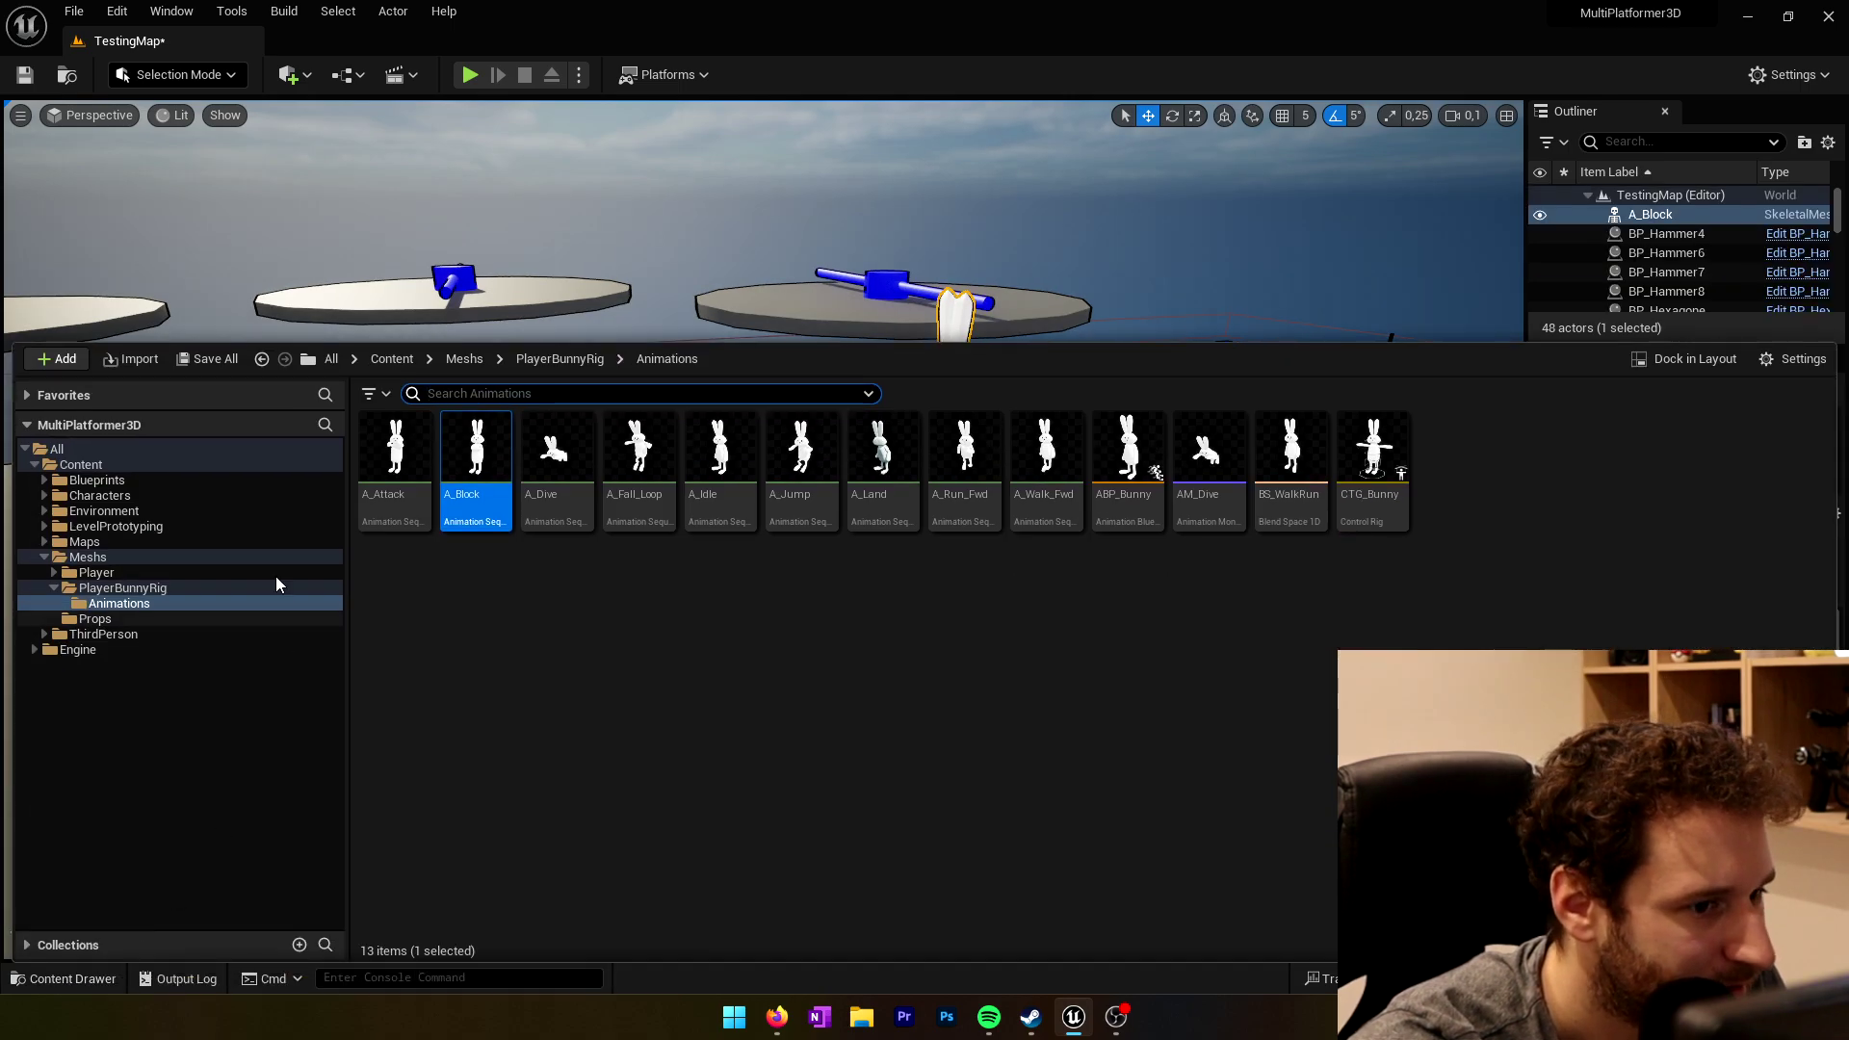
left_click_drag(463, 382, 1123, 678)
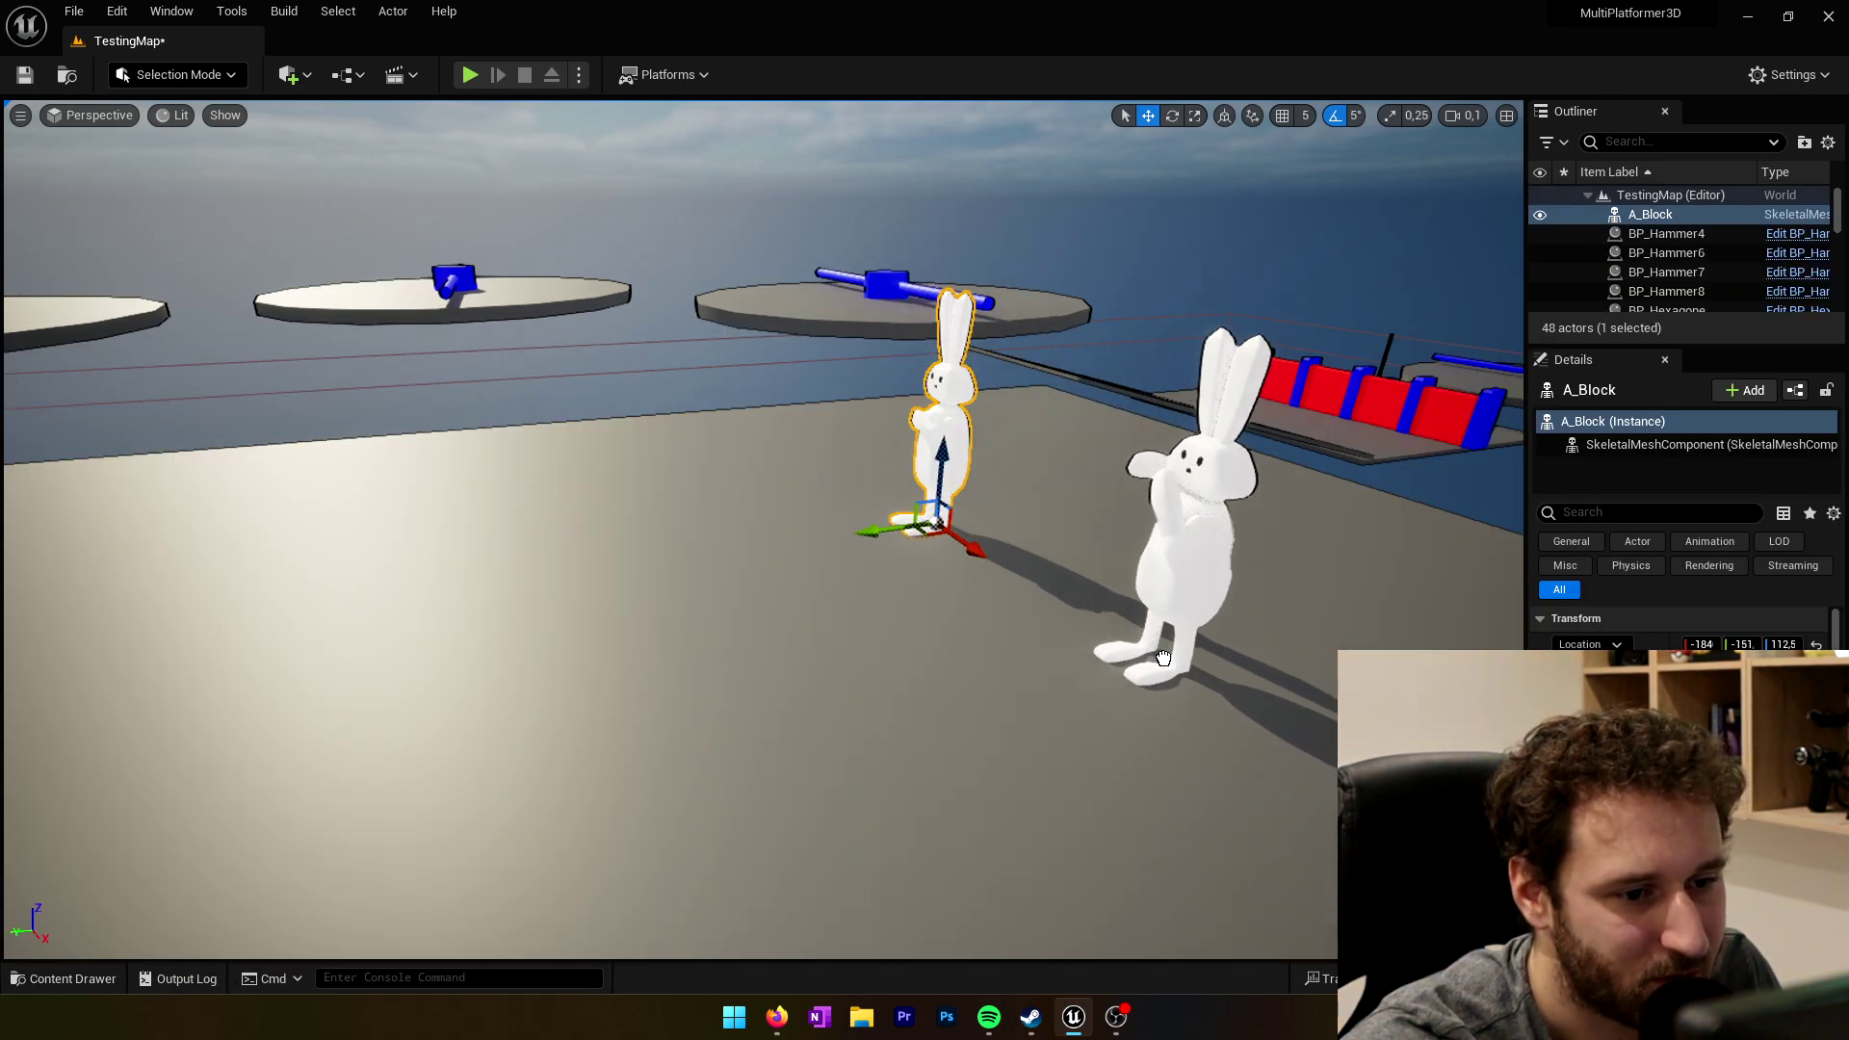
Step: Play-test the level, walk the bunny up to the A_Attack and A_Block bunnies, and watch their animations before ending play
key("alt+p")
key("w")
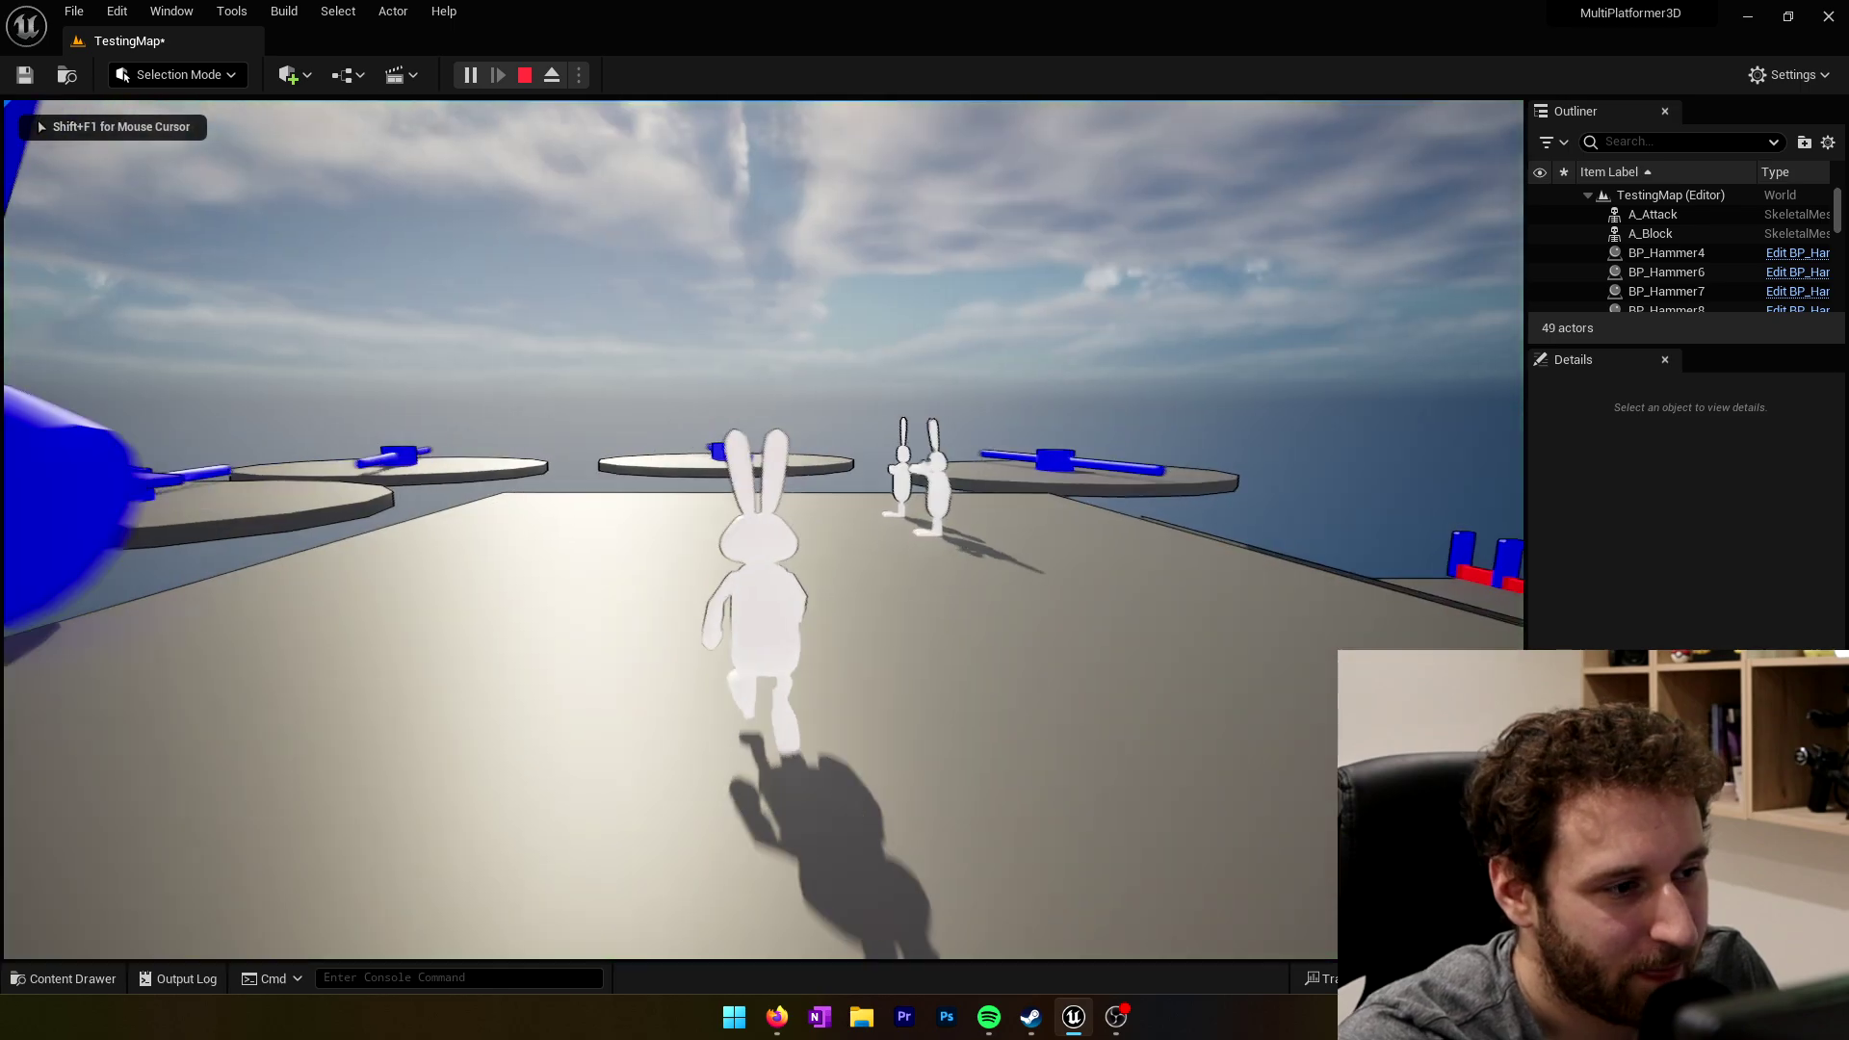
key("w")
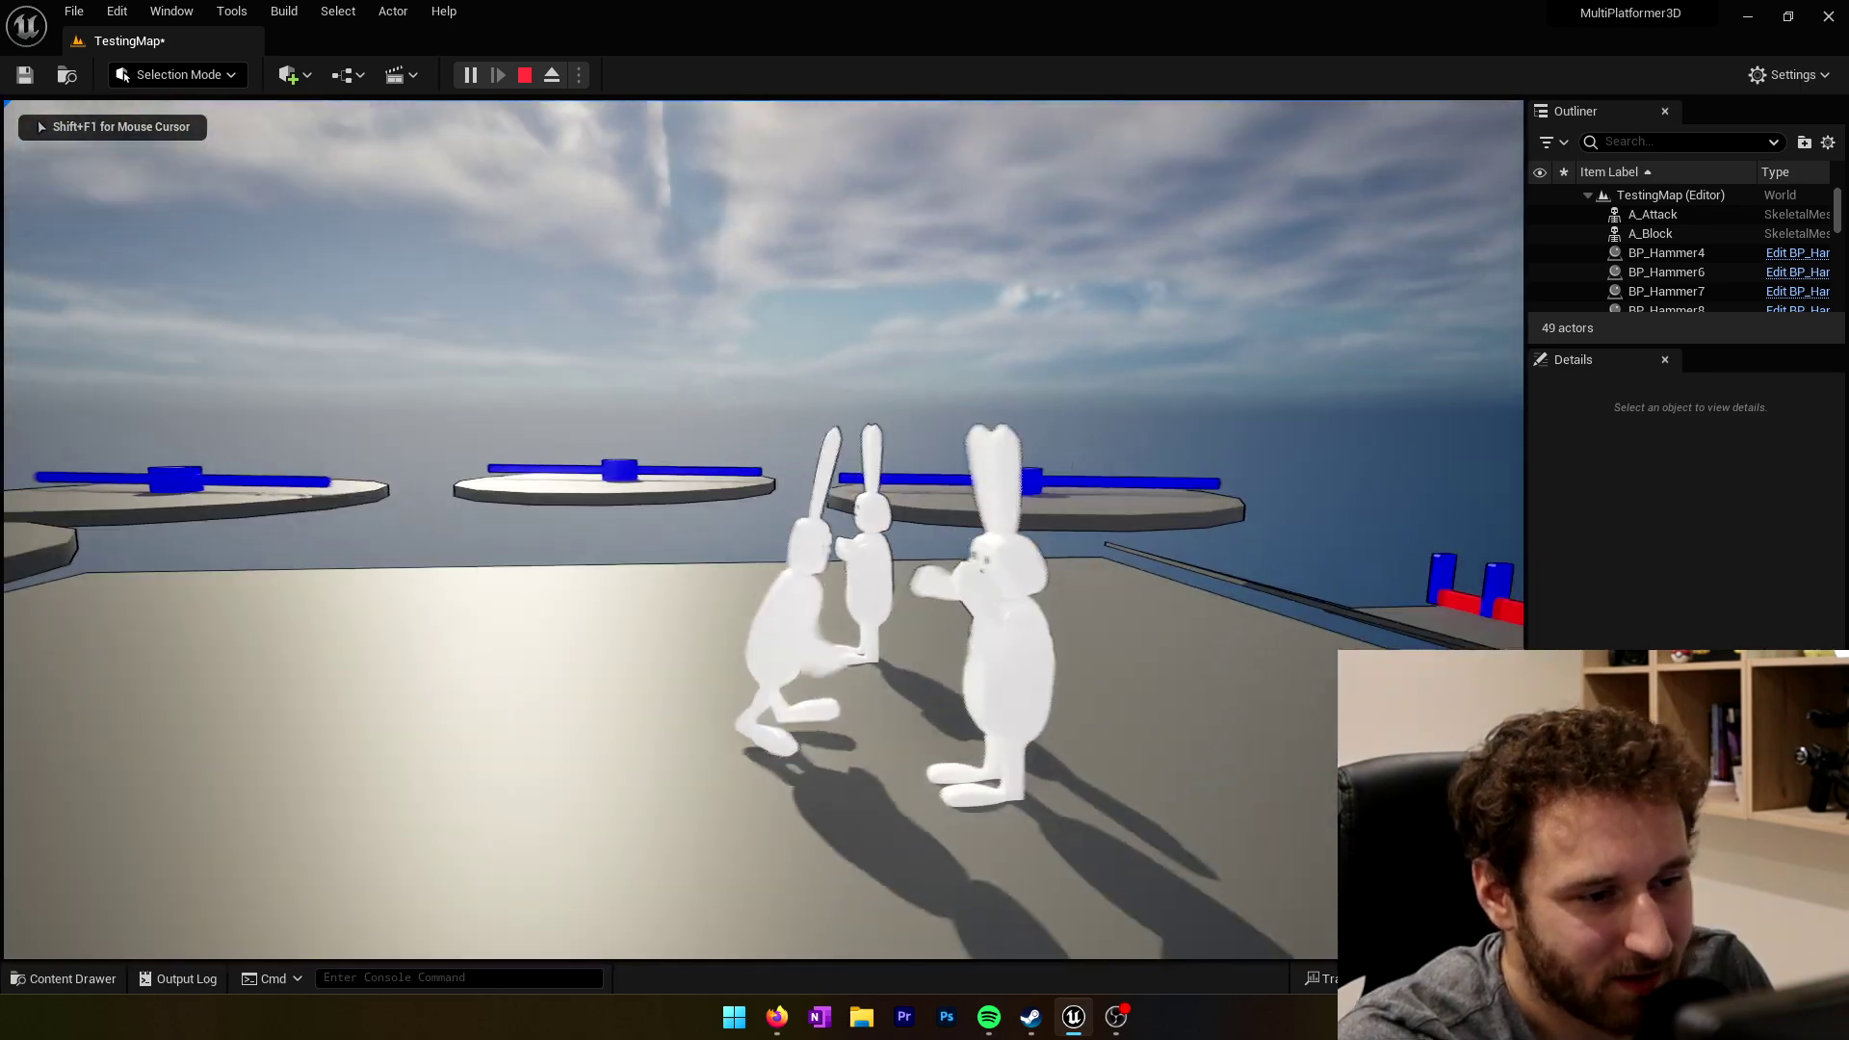
key("d")
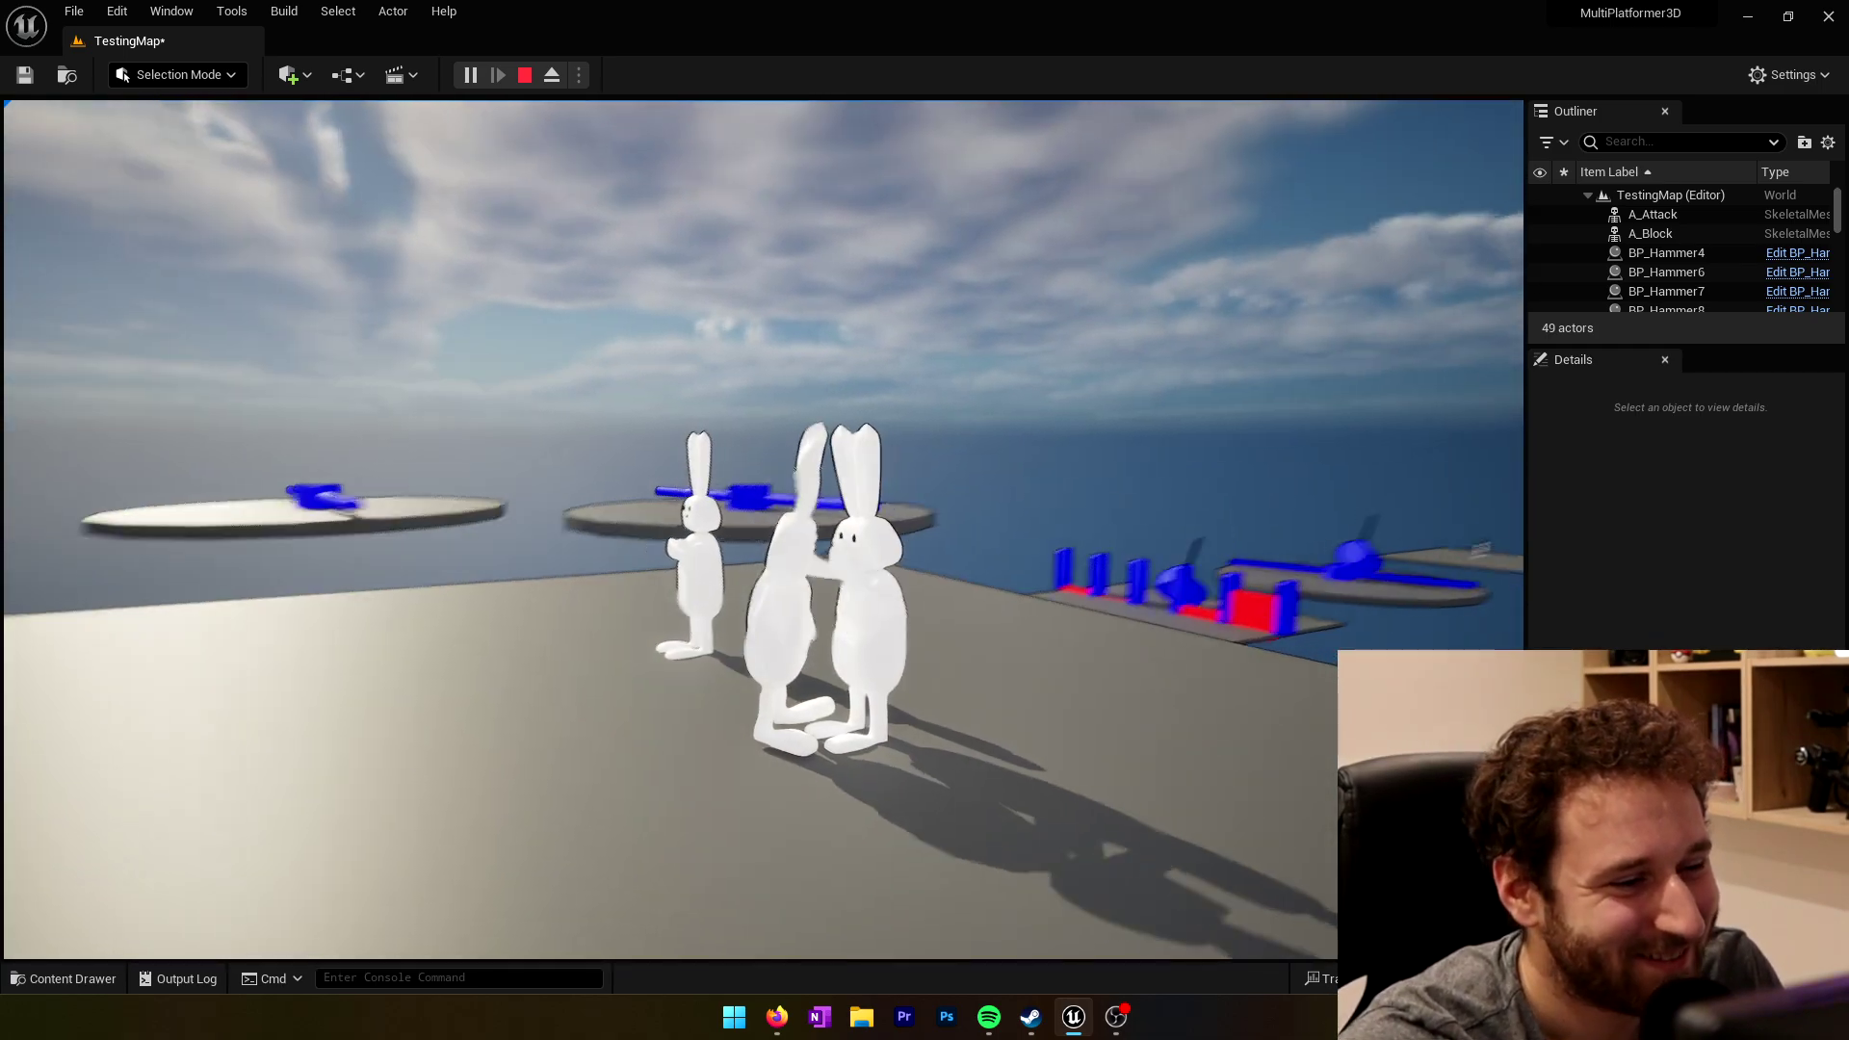
key("shift+F1")
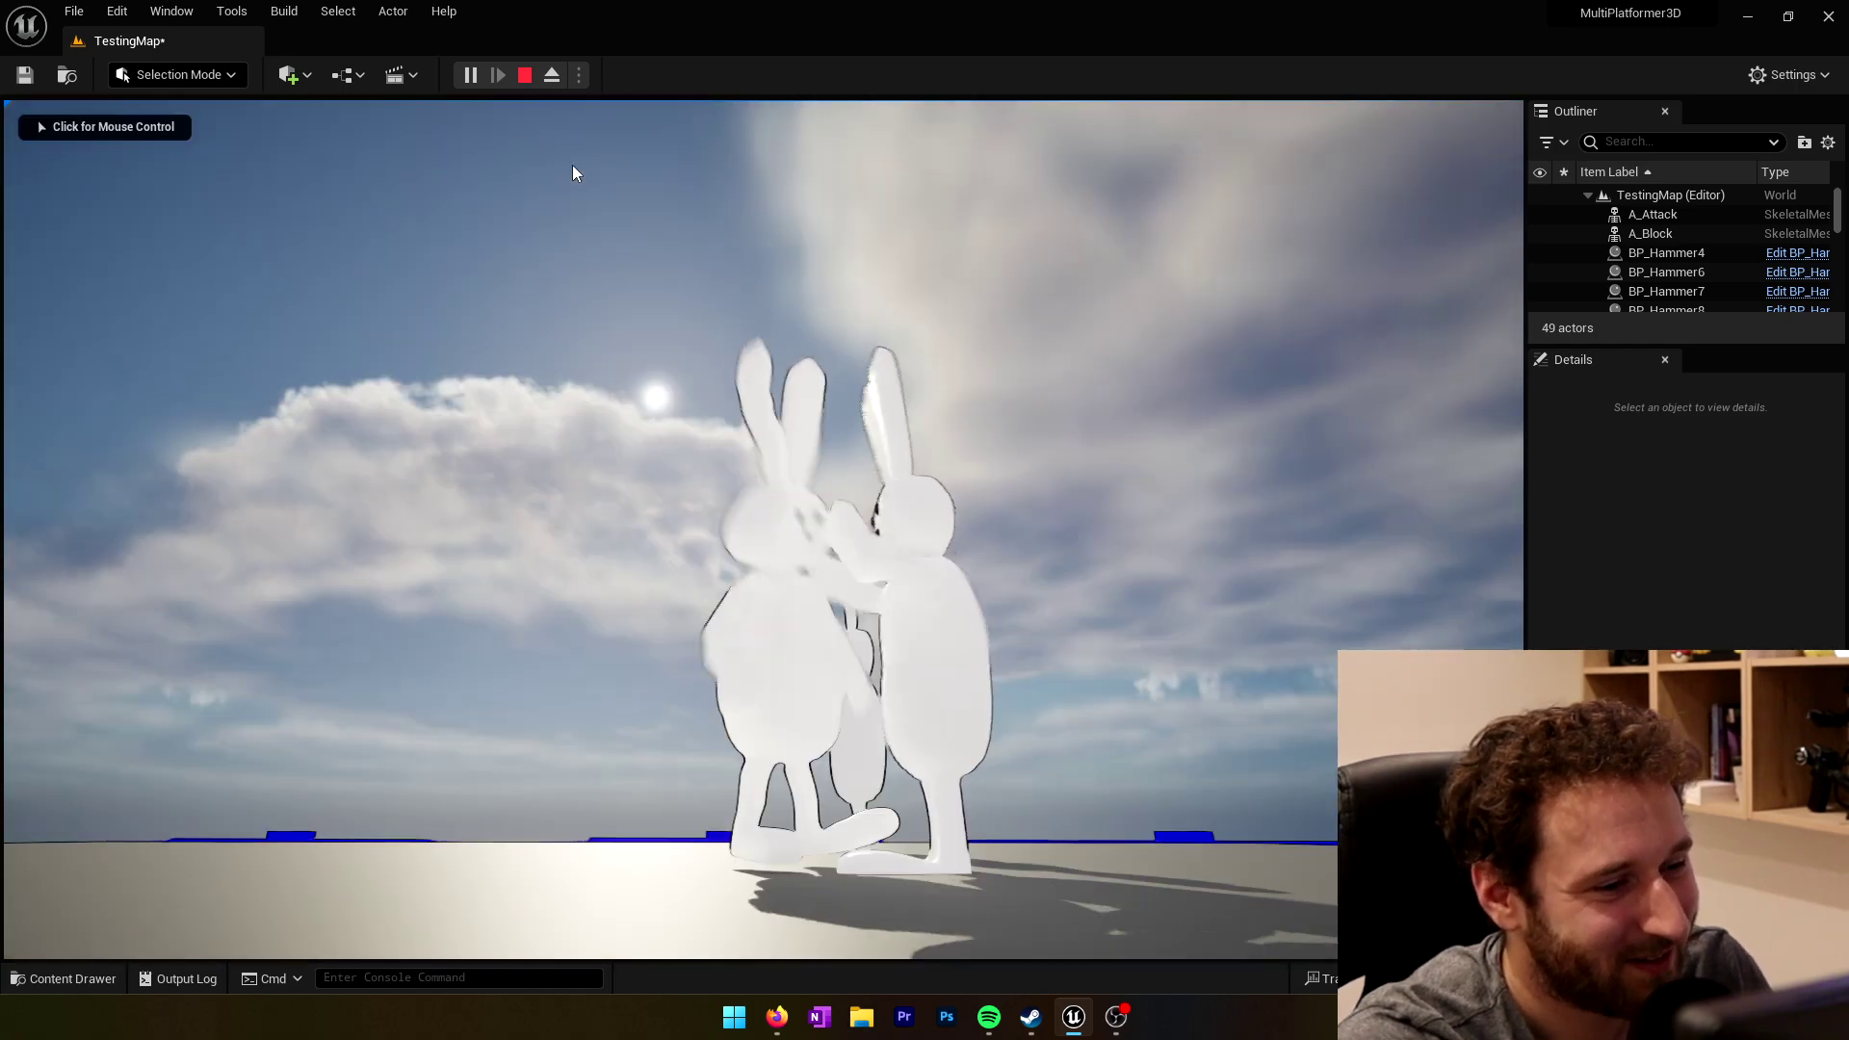
left_click(527, 76)
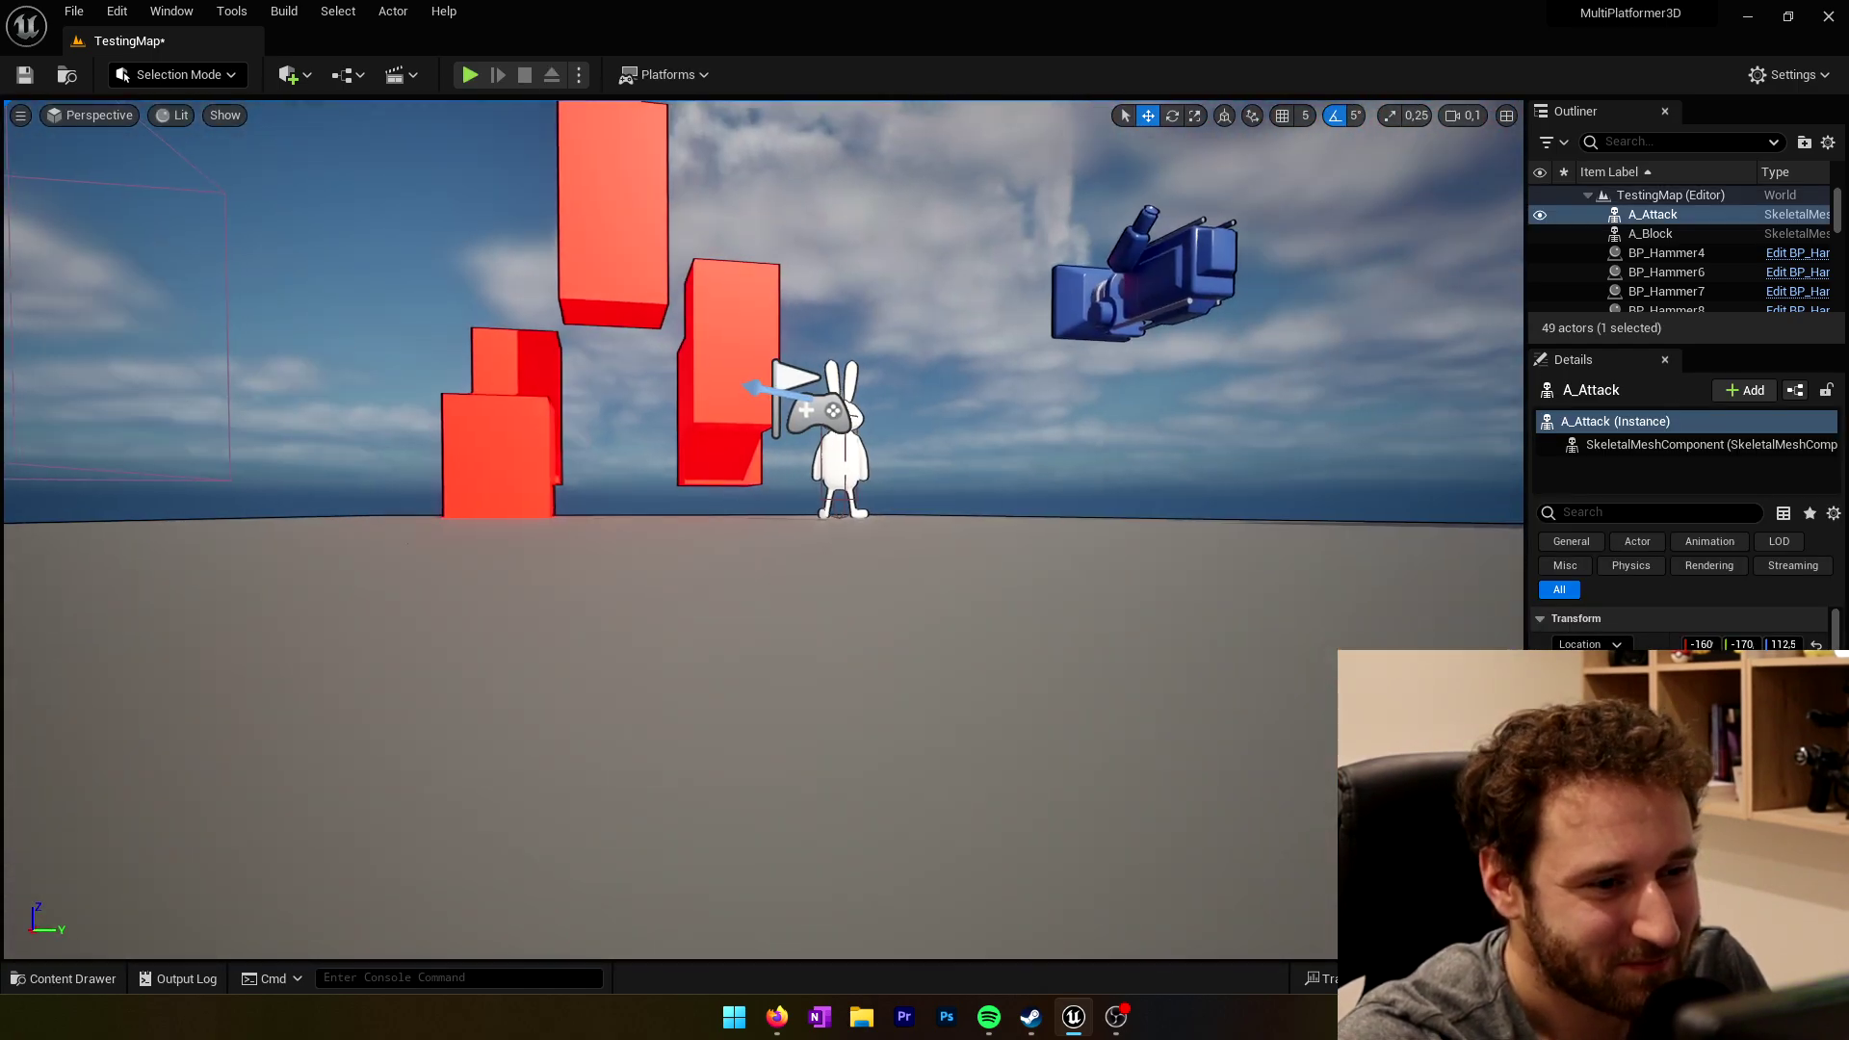
Step: Raise the viewport camera speed to 1 and move the player character bunny across the platform toward the two animated bunnies
mouse_move(1223, 166)
right_mouse_down()
mouse_move(1204, 366)
mouse_move(1184, 125)
mouse_move(1223, 165)
right_mouse_up()
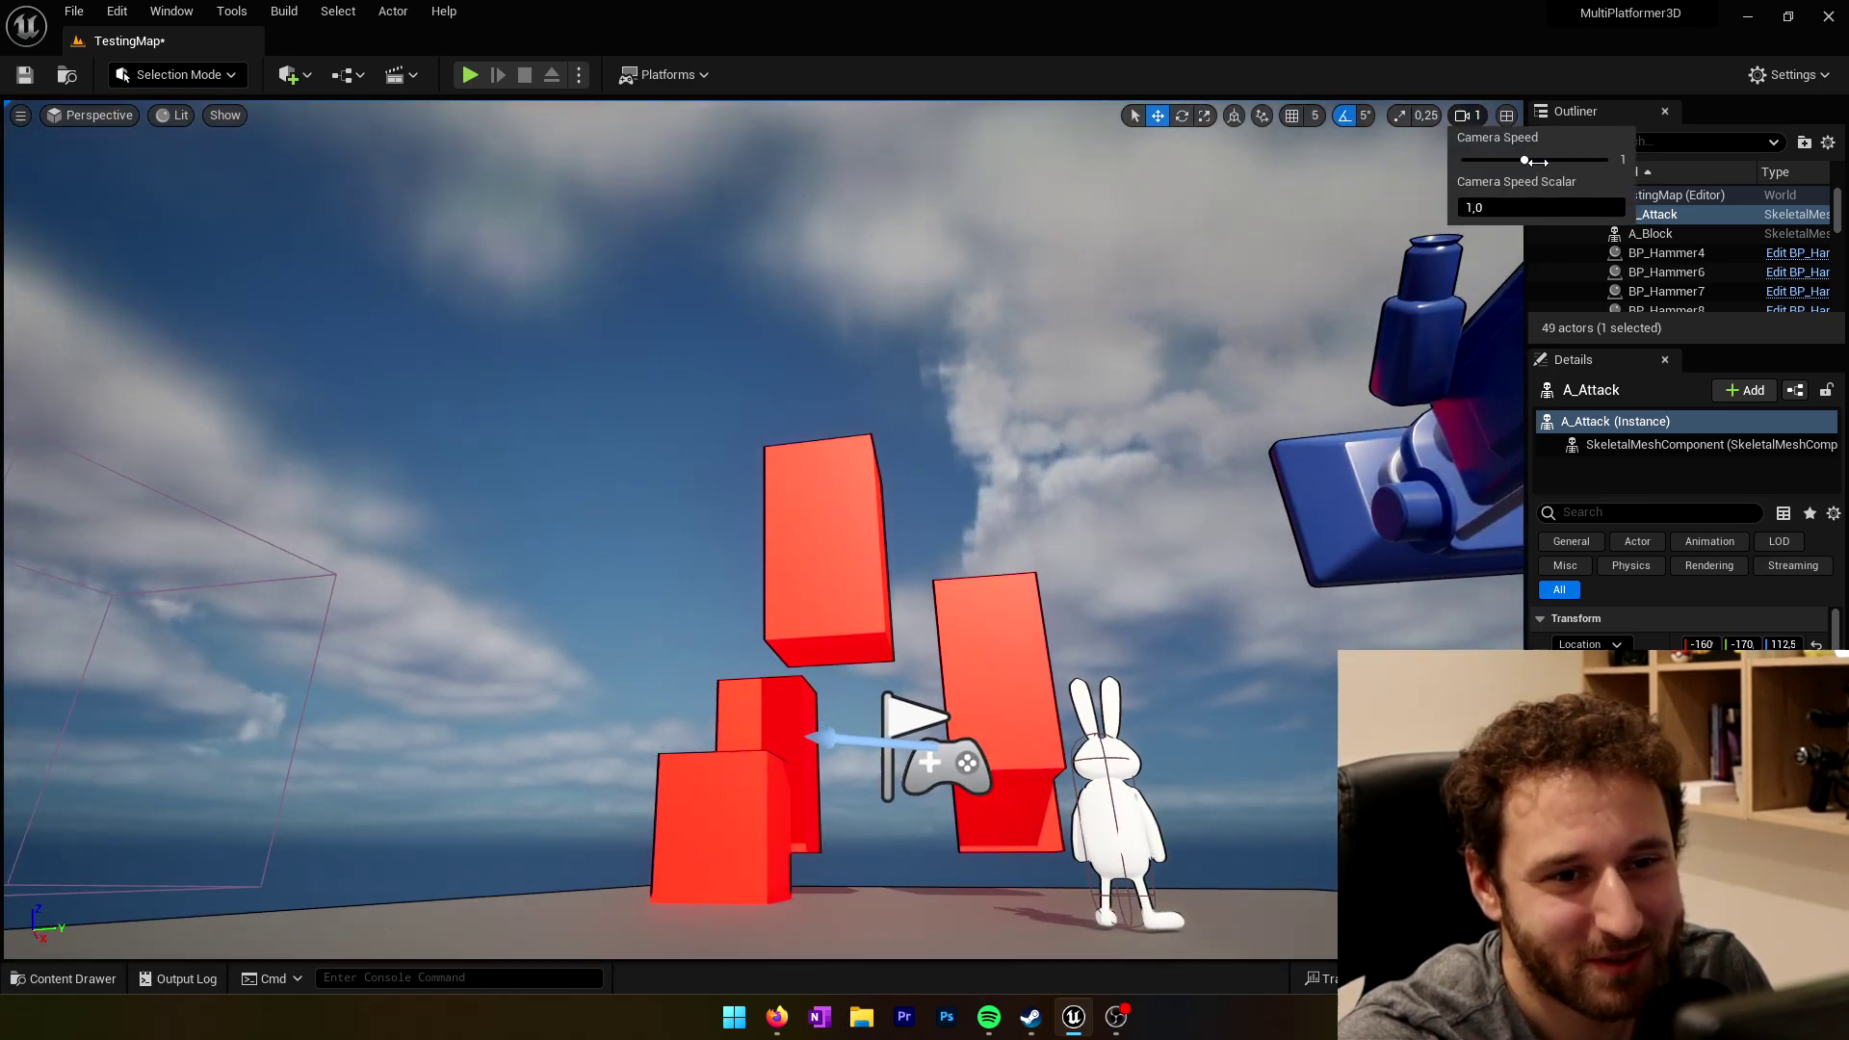
right_click_drag(1123, 301, 1069, 530)
left_click(1001, 448)
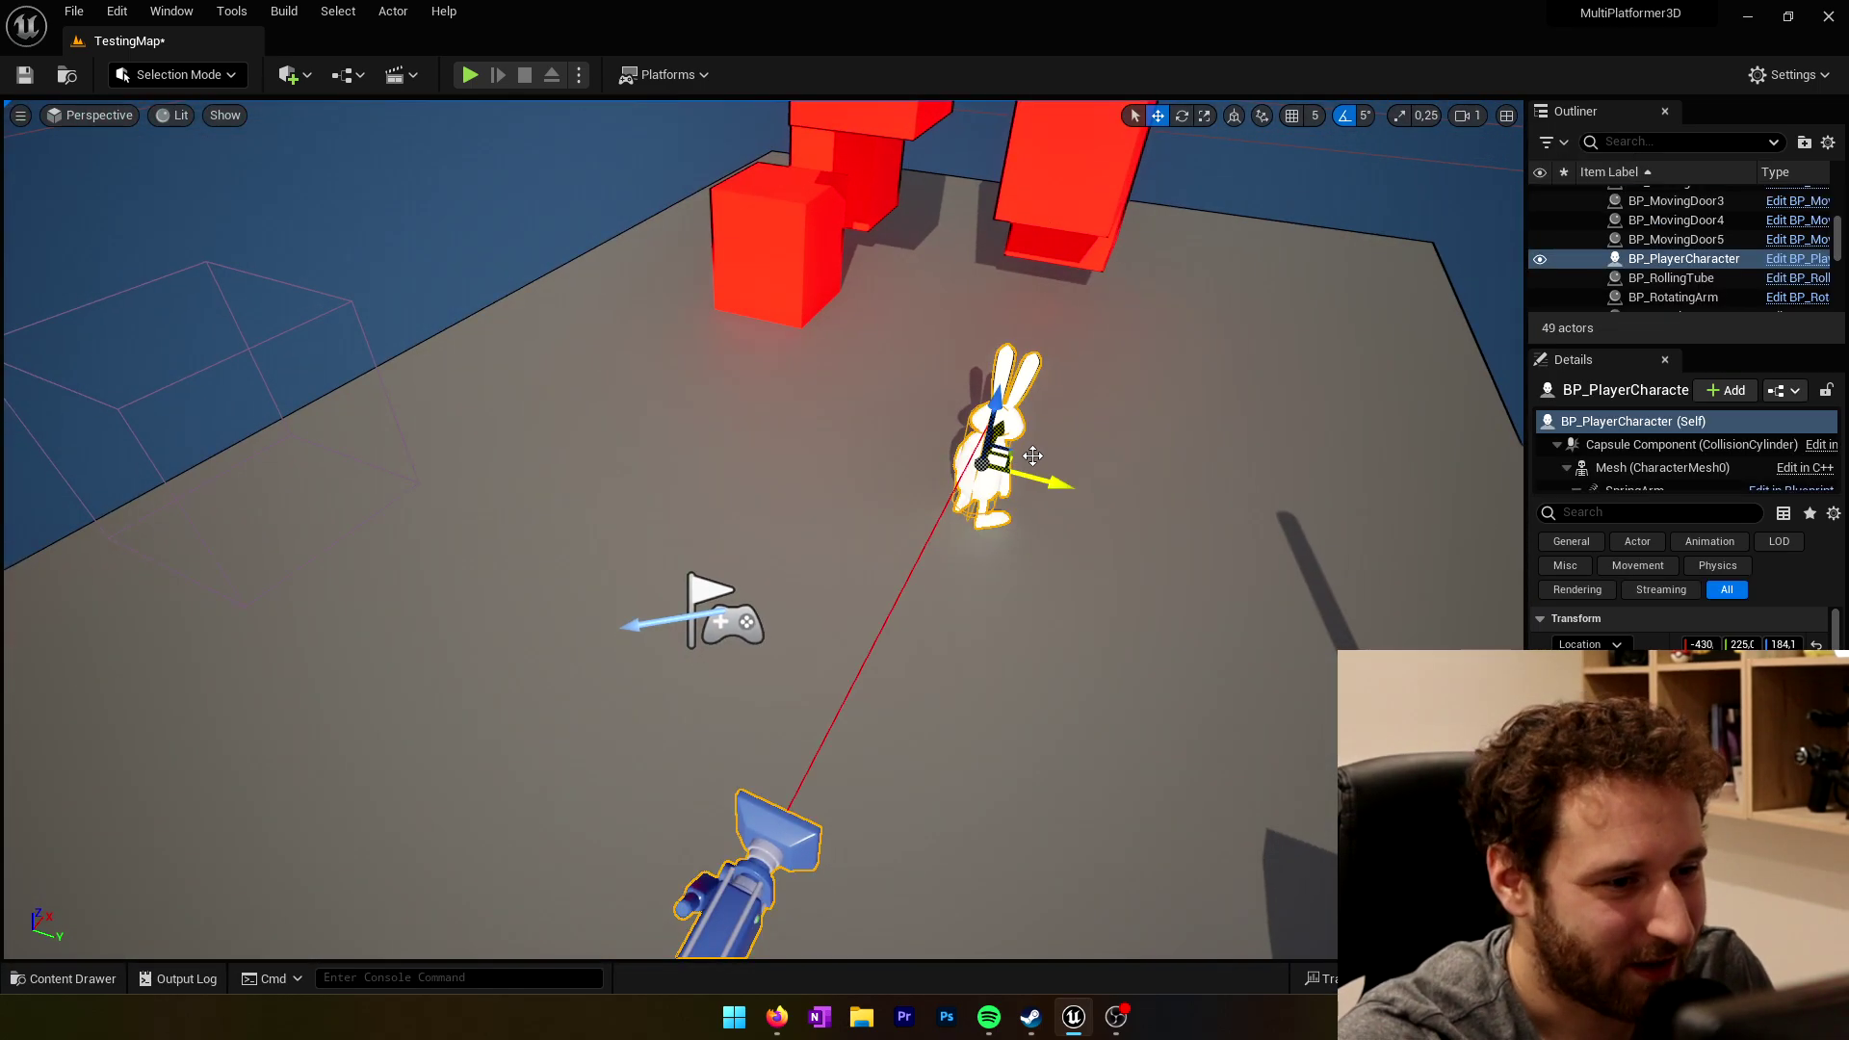
left_click_drag(1000, 431, 524, 772)
right_click_drag(524, 772, 241, 800)
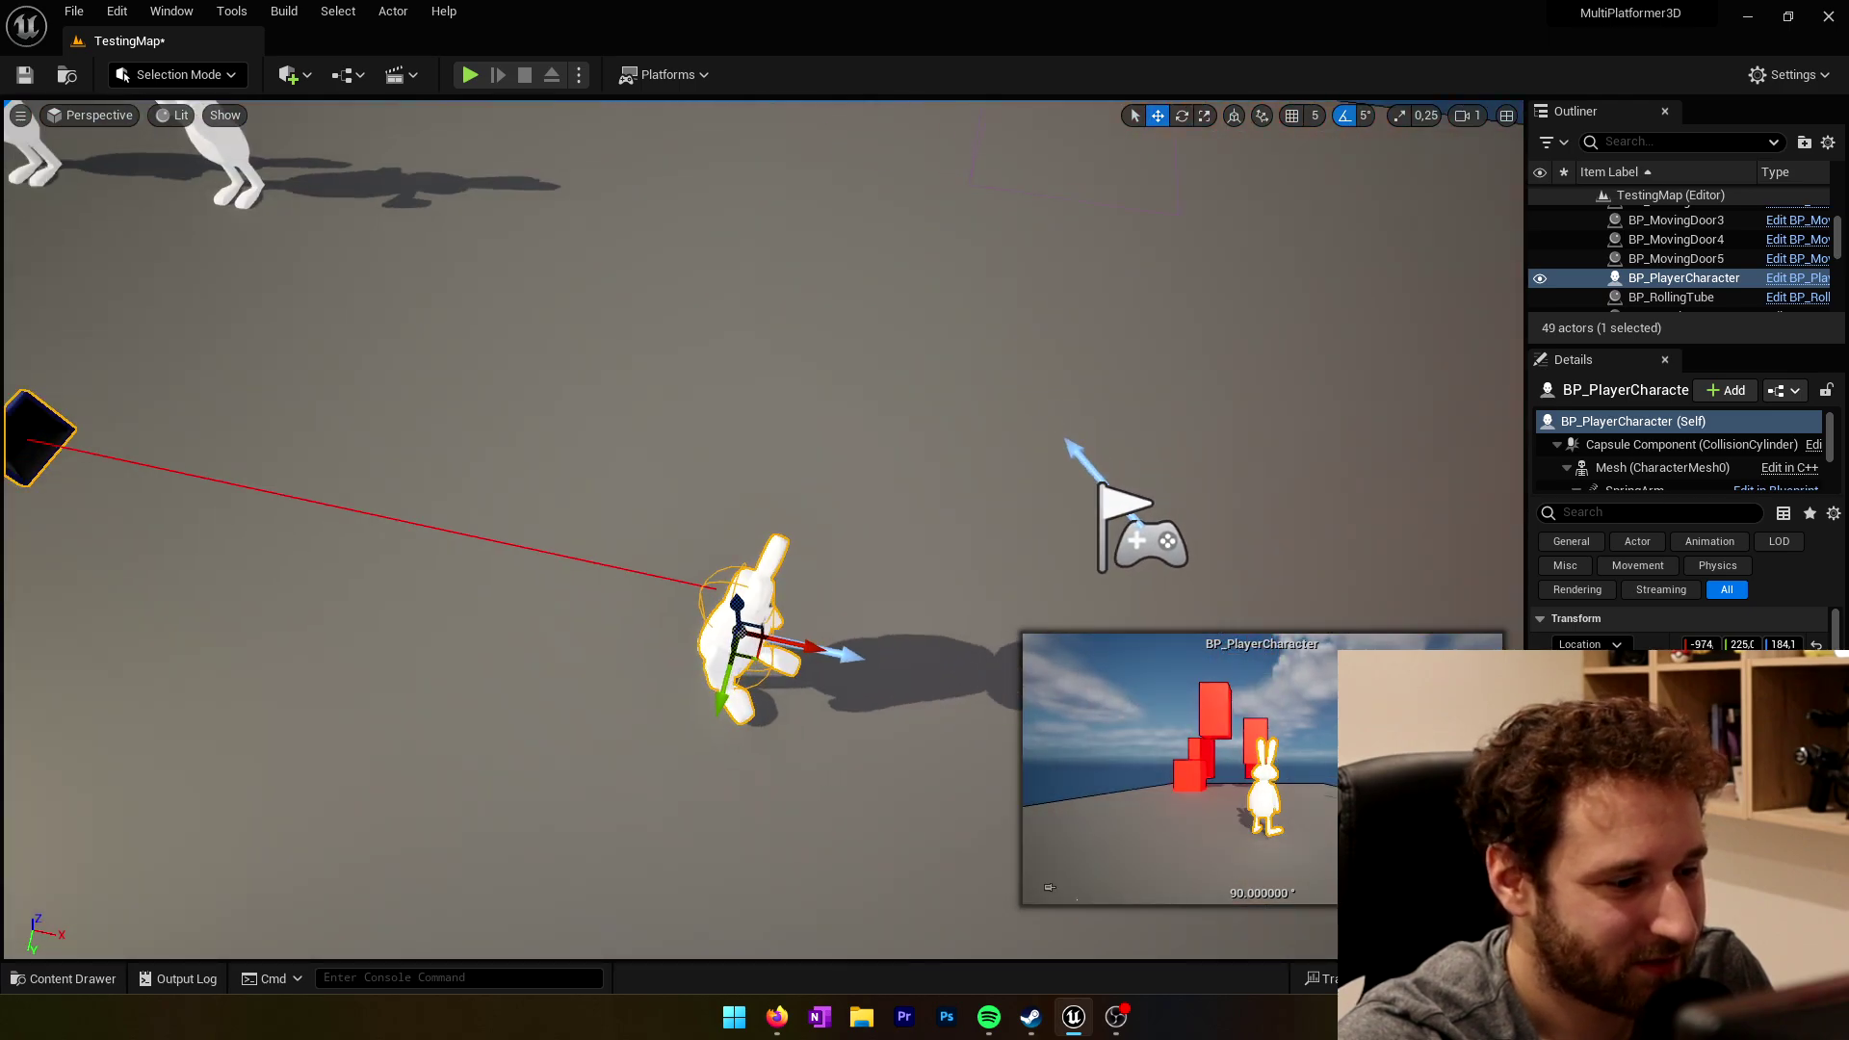
right_click_drag(875, 648, 616, 578)
right_click_drag(814, 677, 867, 602)
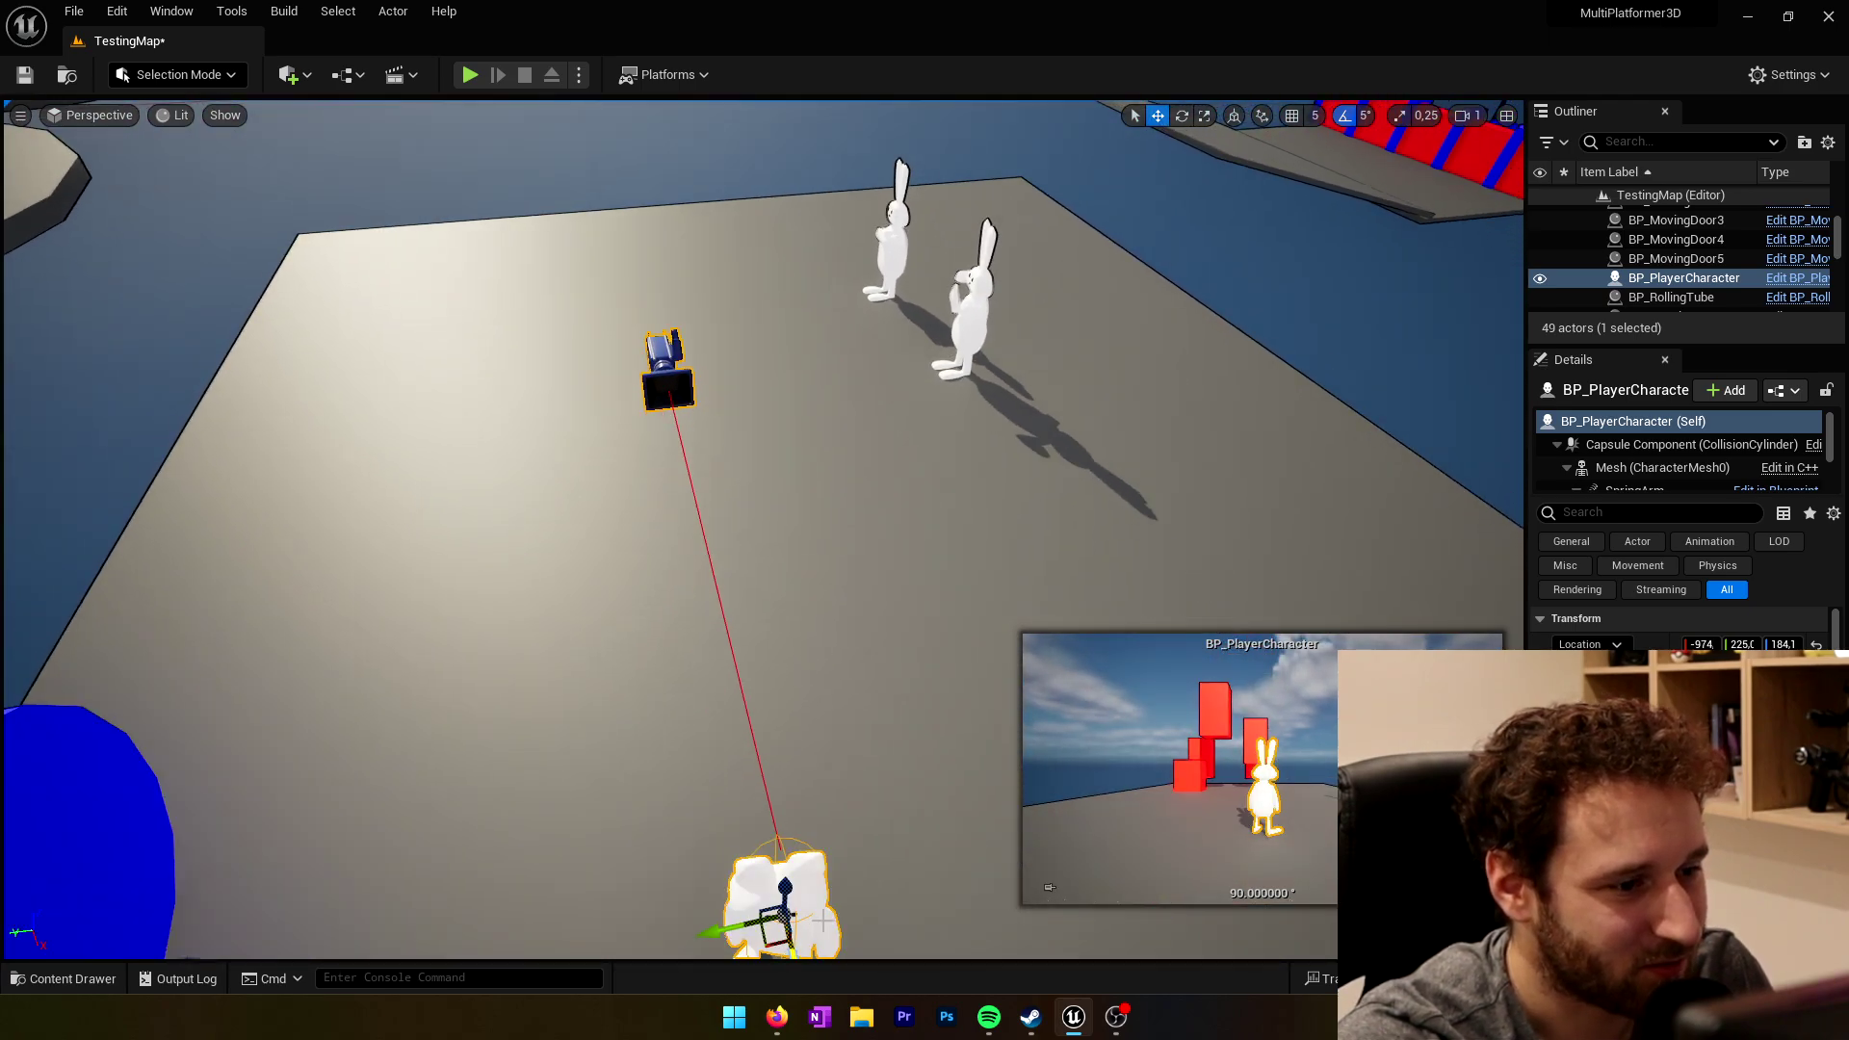
right_click_drag(823, 920, 827, 973)
Step: Place the player character directly in front of the punching A_Attack bunny so that the two face each other
left_click_drag(817, 846, 787, 244)
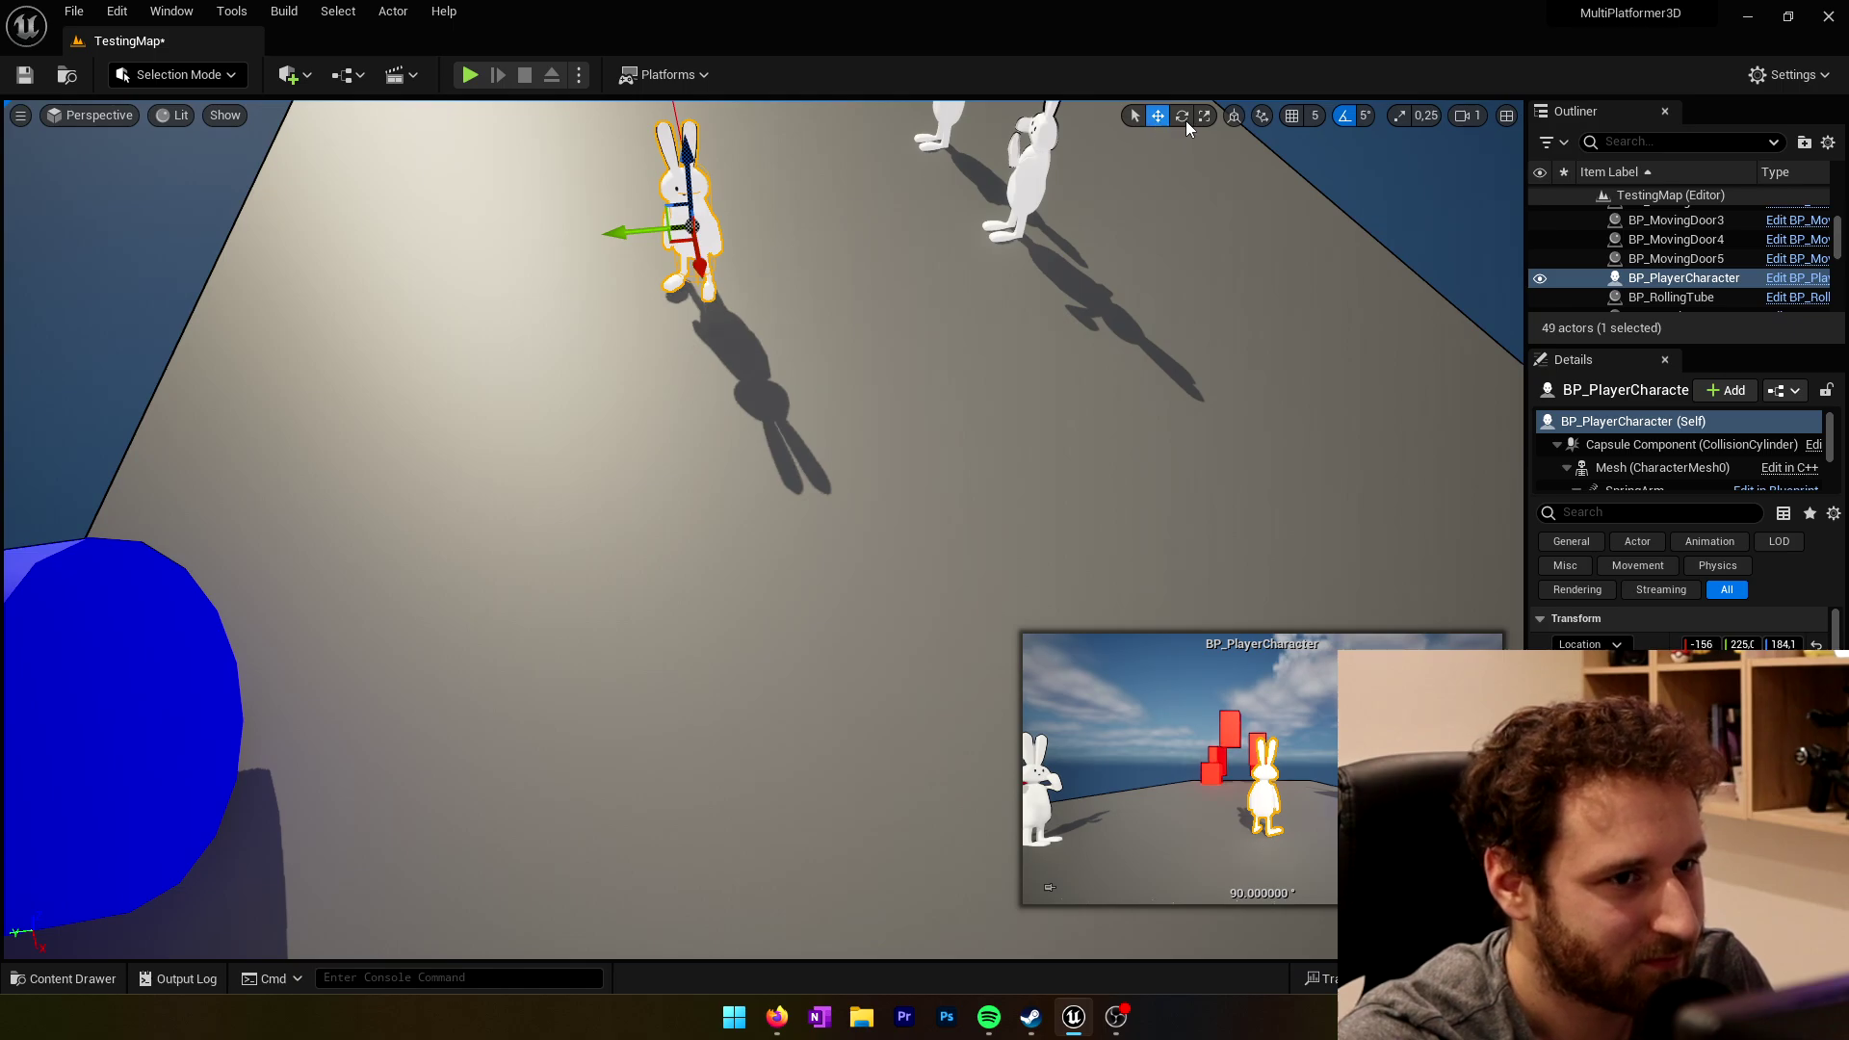
left_click_drag(678, 284, 992, 207)
key("f")
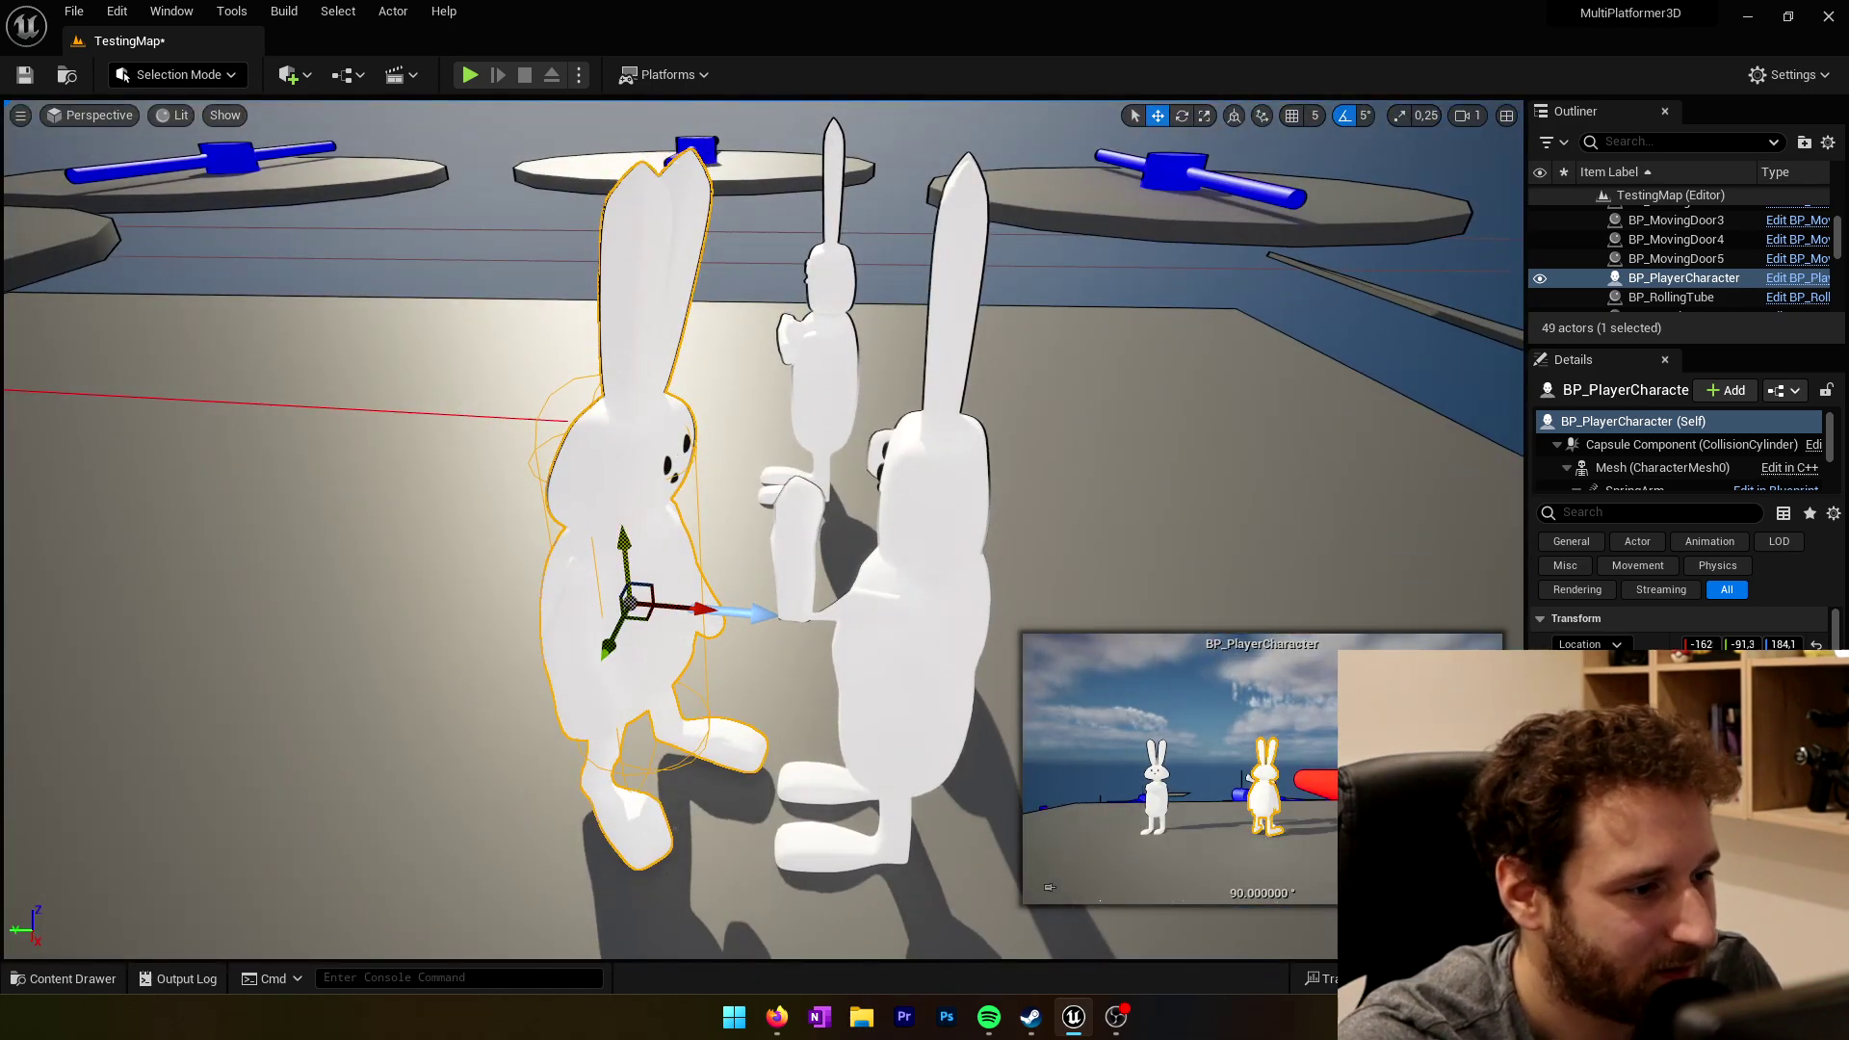
left_click_drag(708, 608, 778, 640)
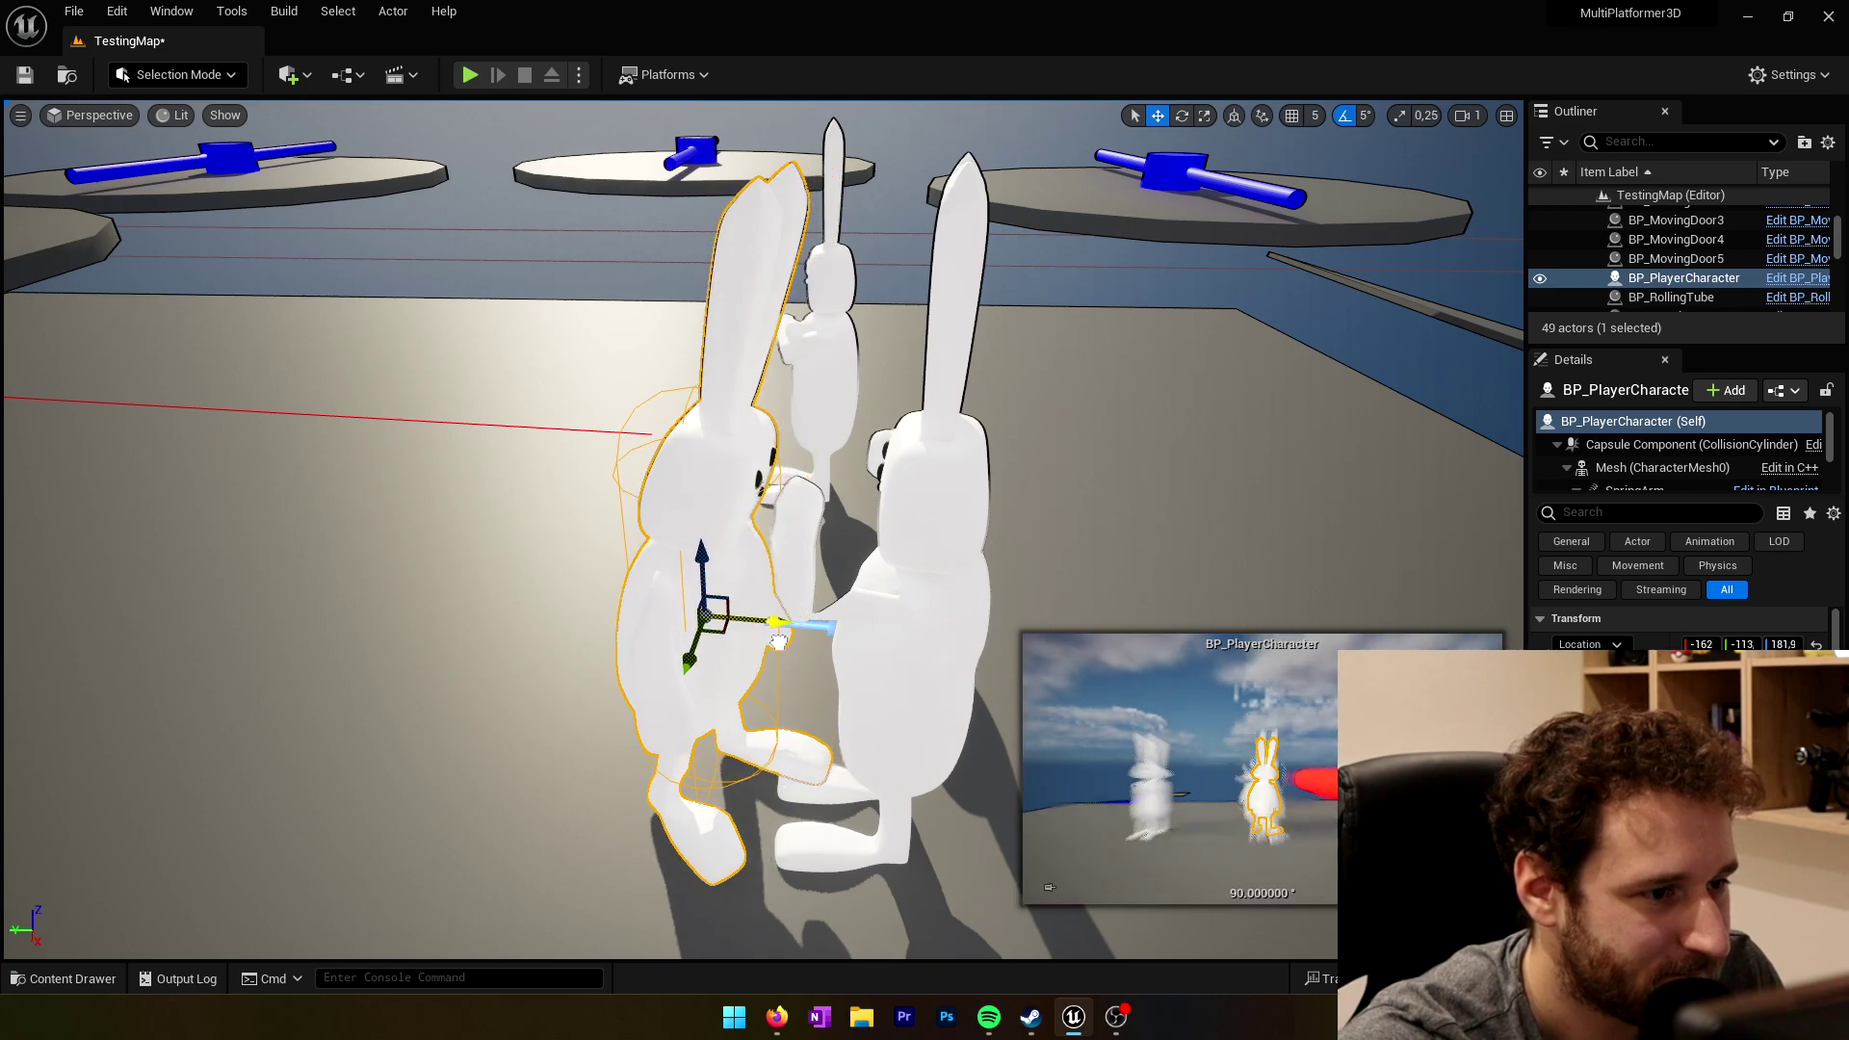
Step: Play-test the level and watch the punch against the player character placed in front of the A_Attack bunny
left_click(470, 74)
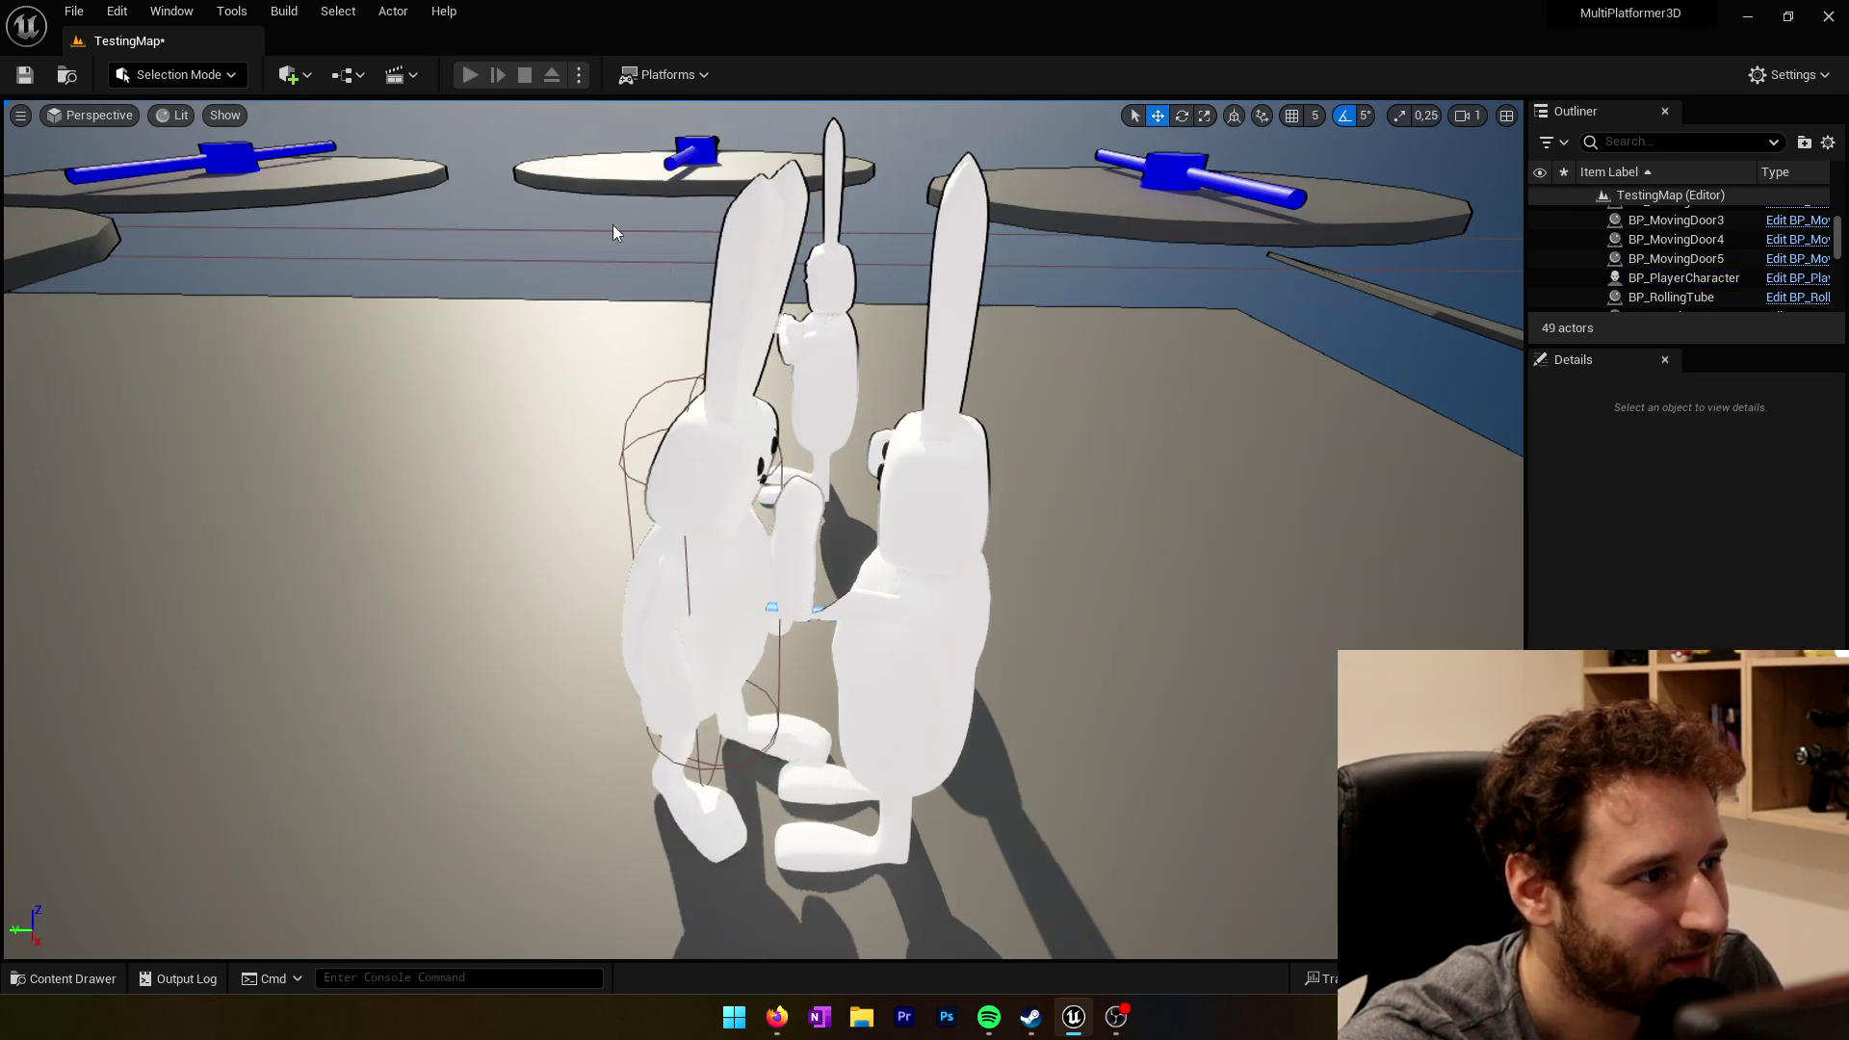
key("w")
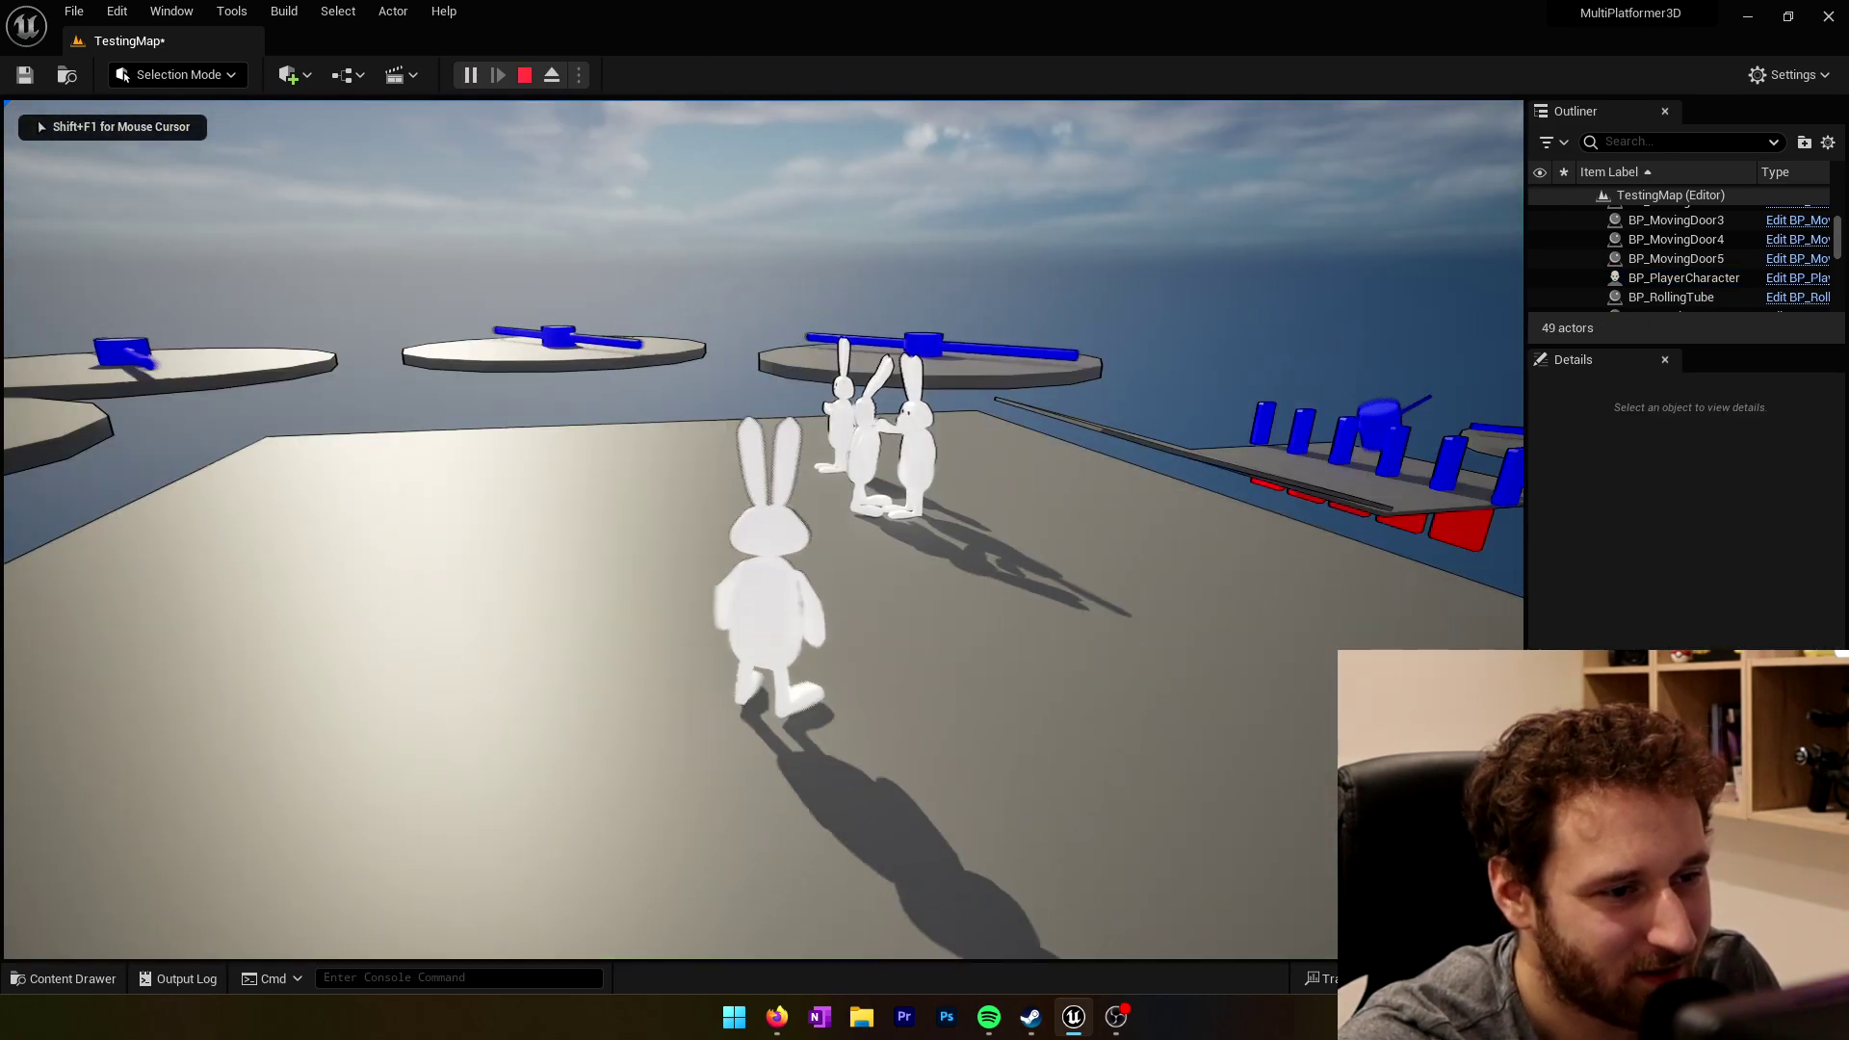
key("w")
key("w")
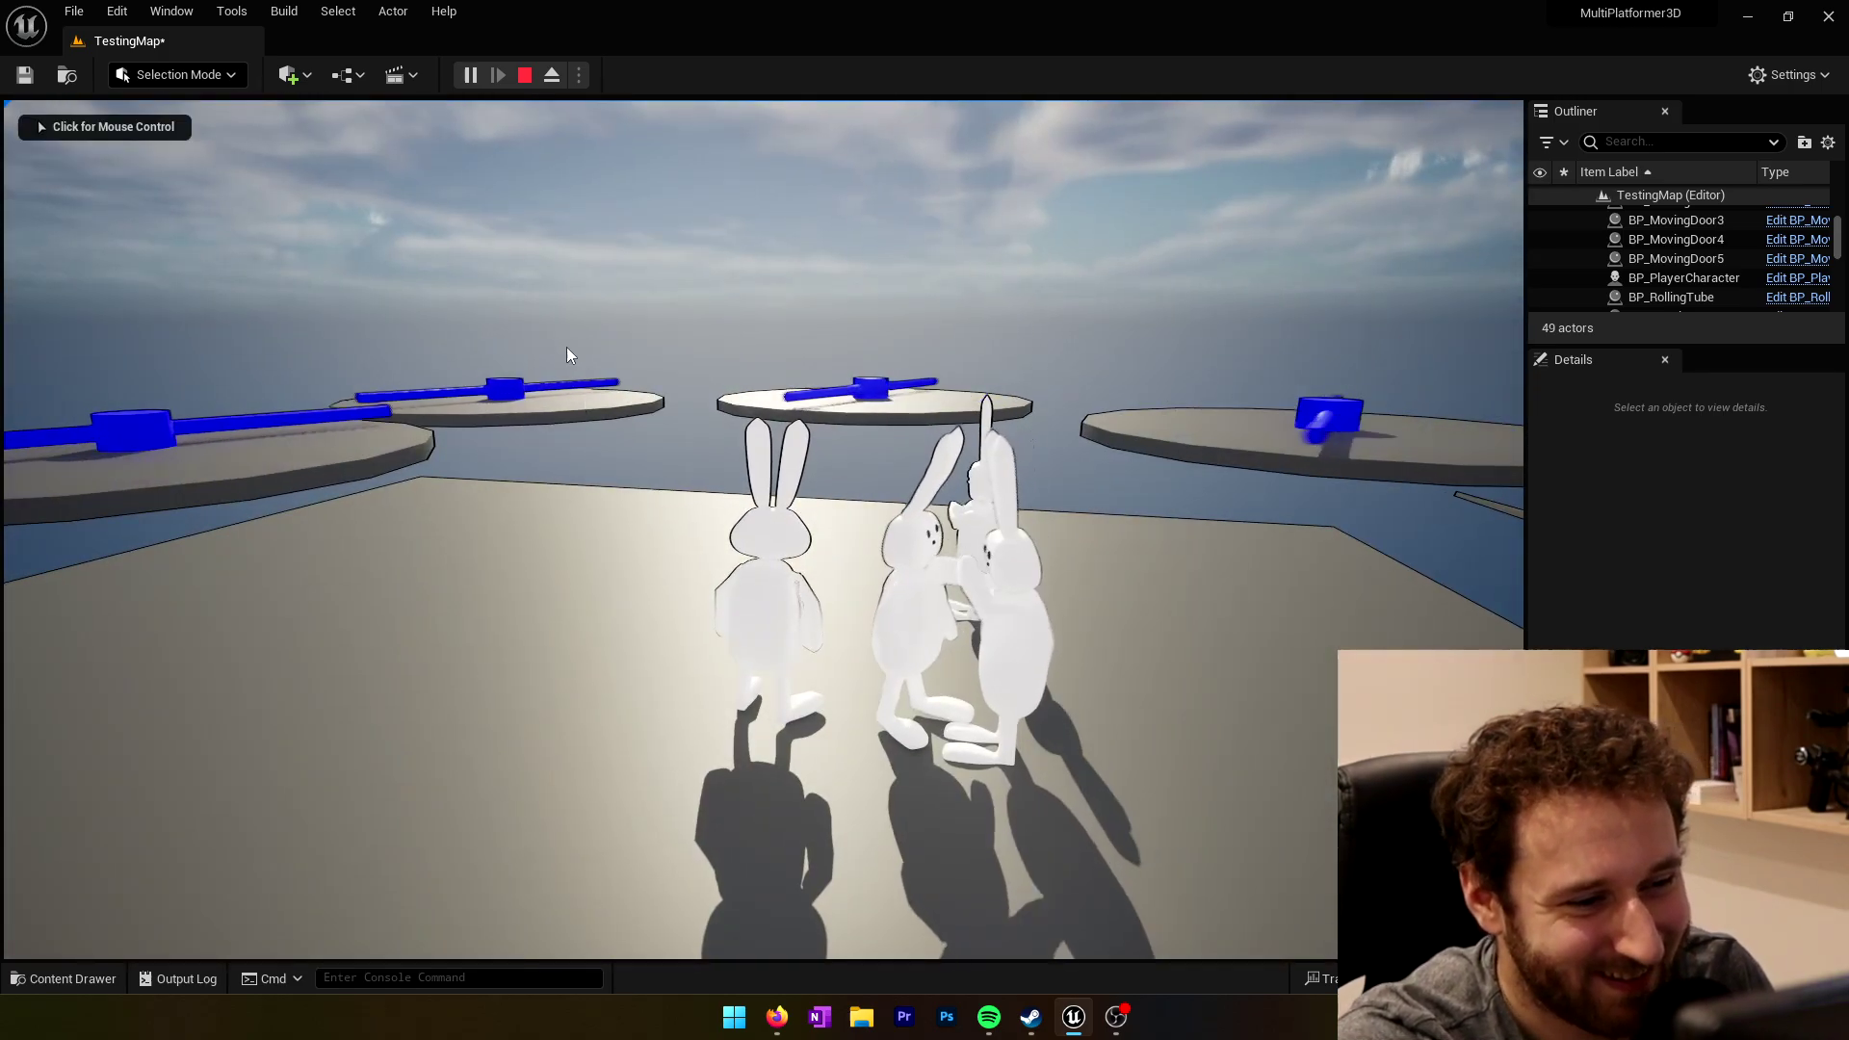
left_click(524, 76)
Step: Shift the player character closer to the A_Attack bunny and play-test the punch again
left_click(897, 633)
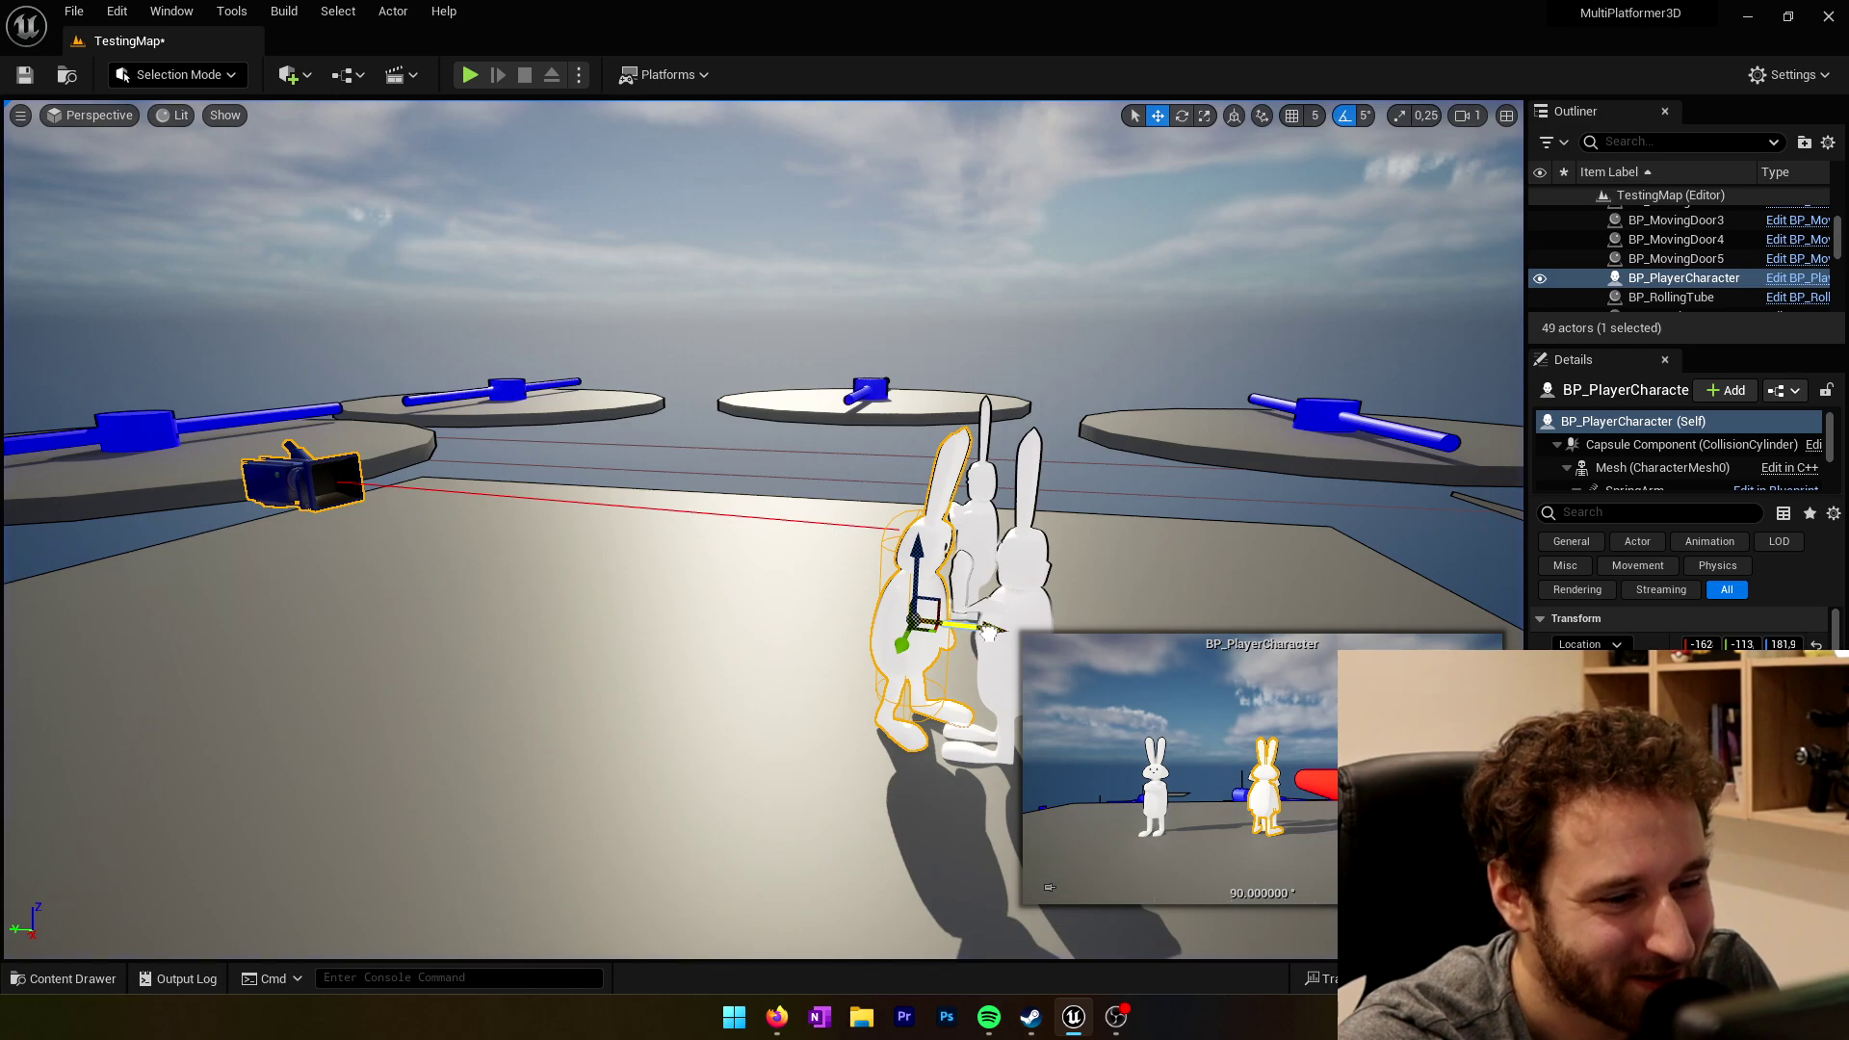
left_click_drag(989, 630, 918, 648)
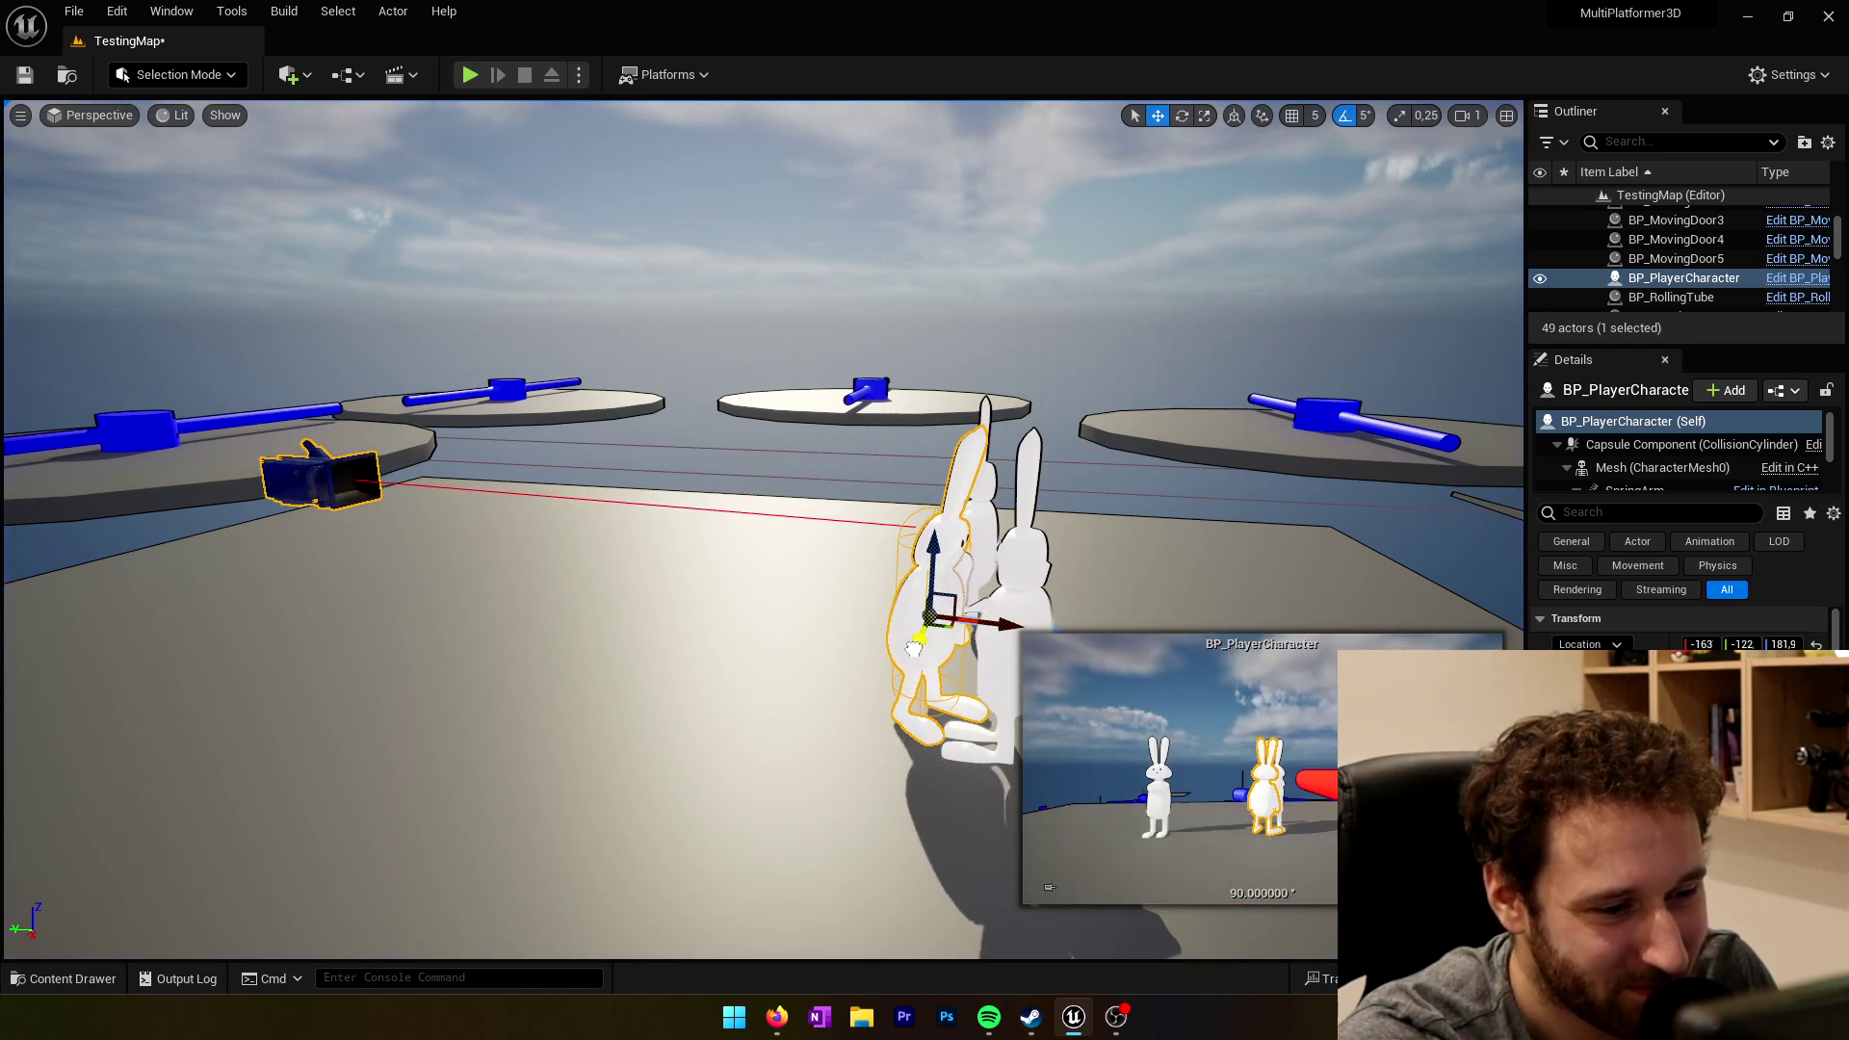
left_click(471, 76)
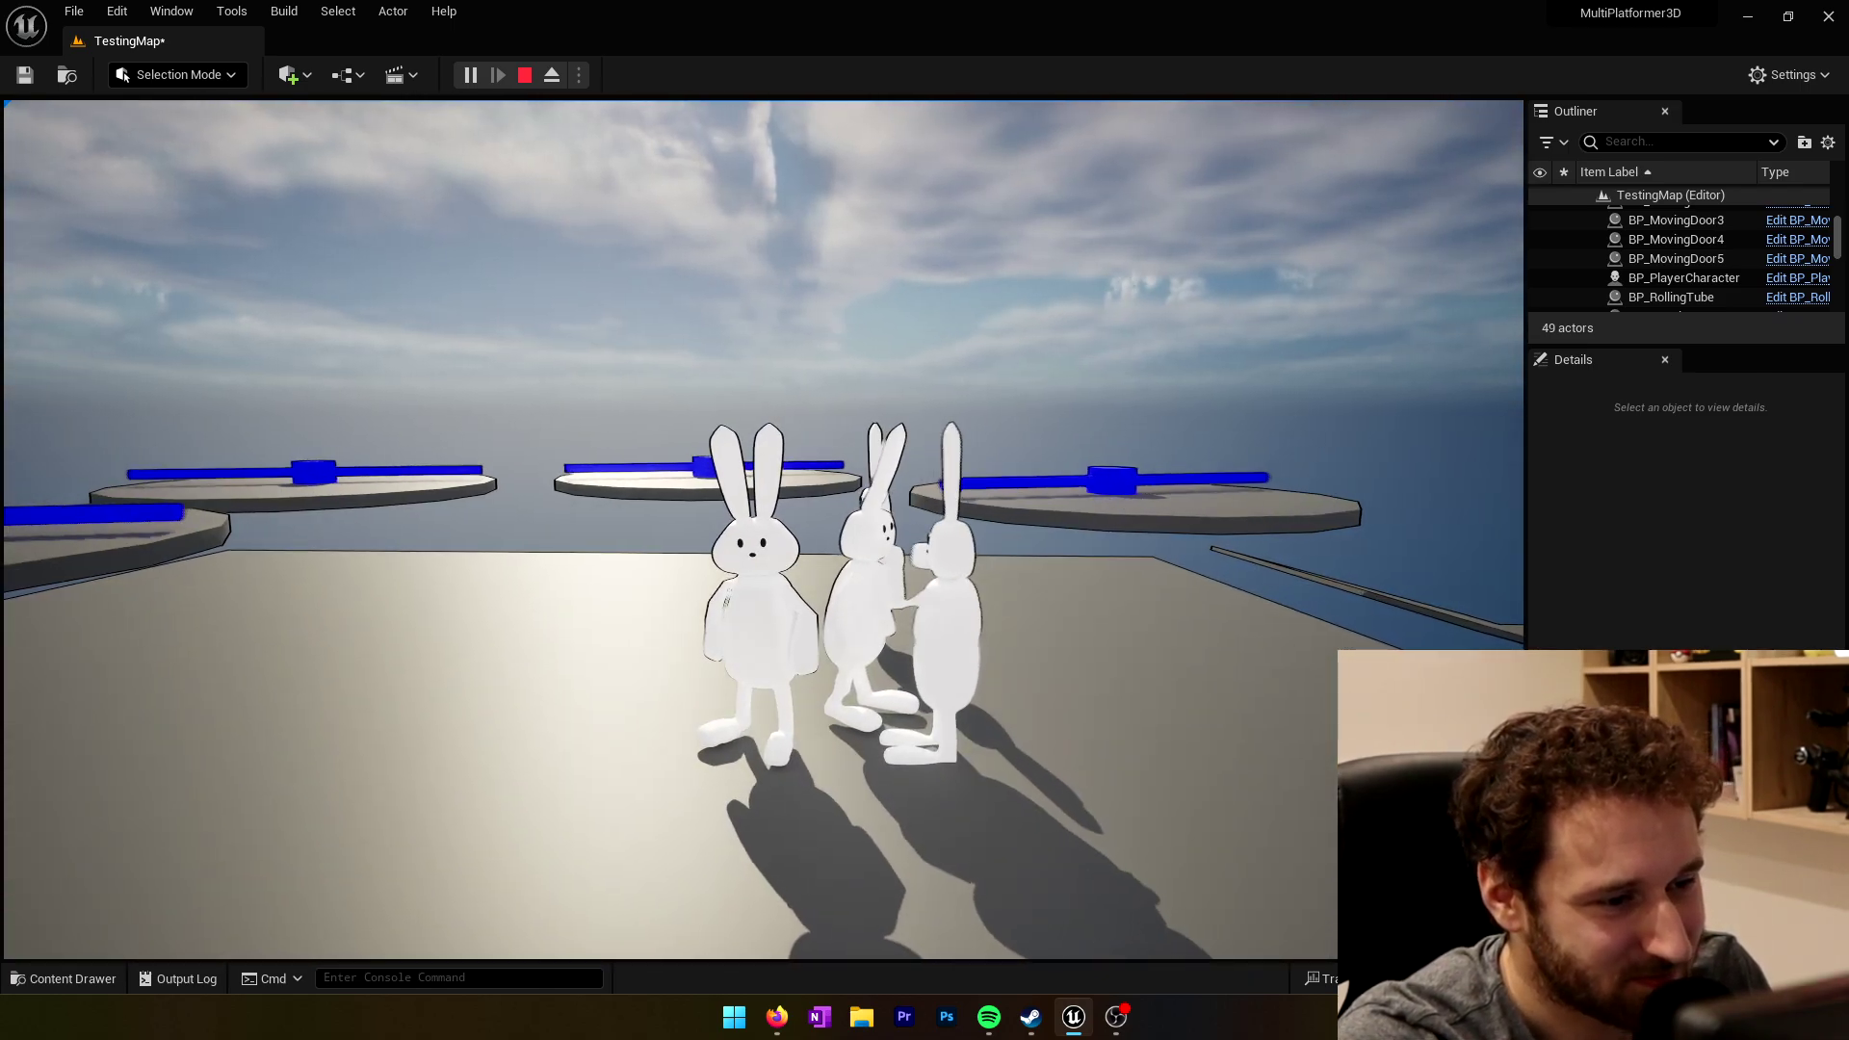
key("shift+F1")
key("Escape")
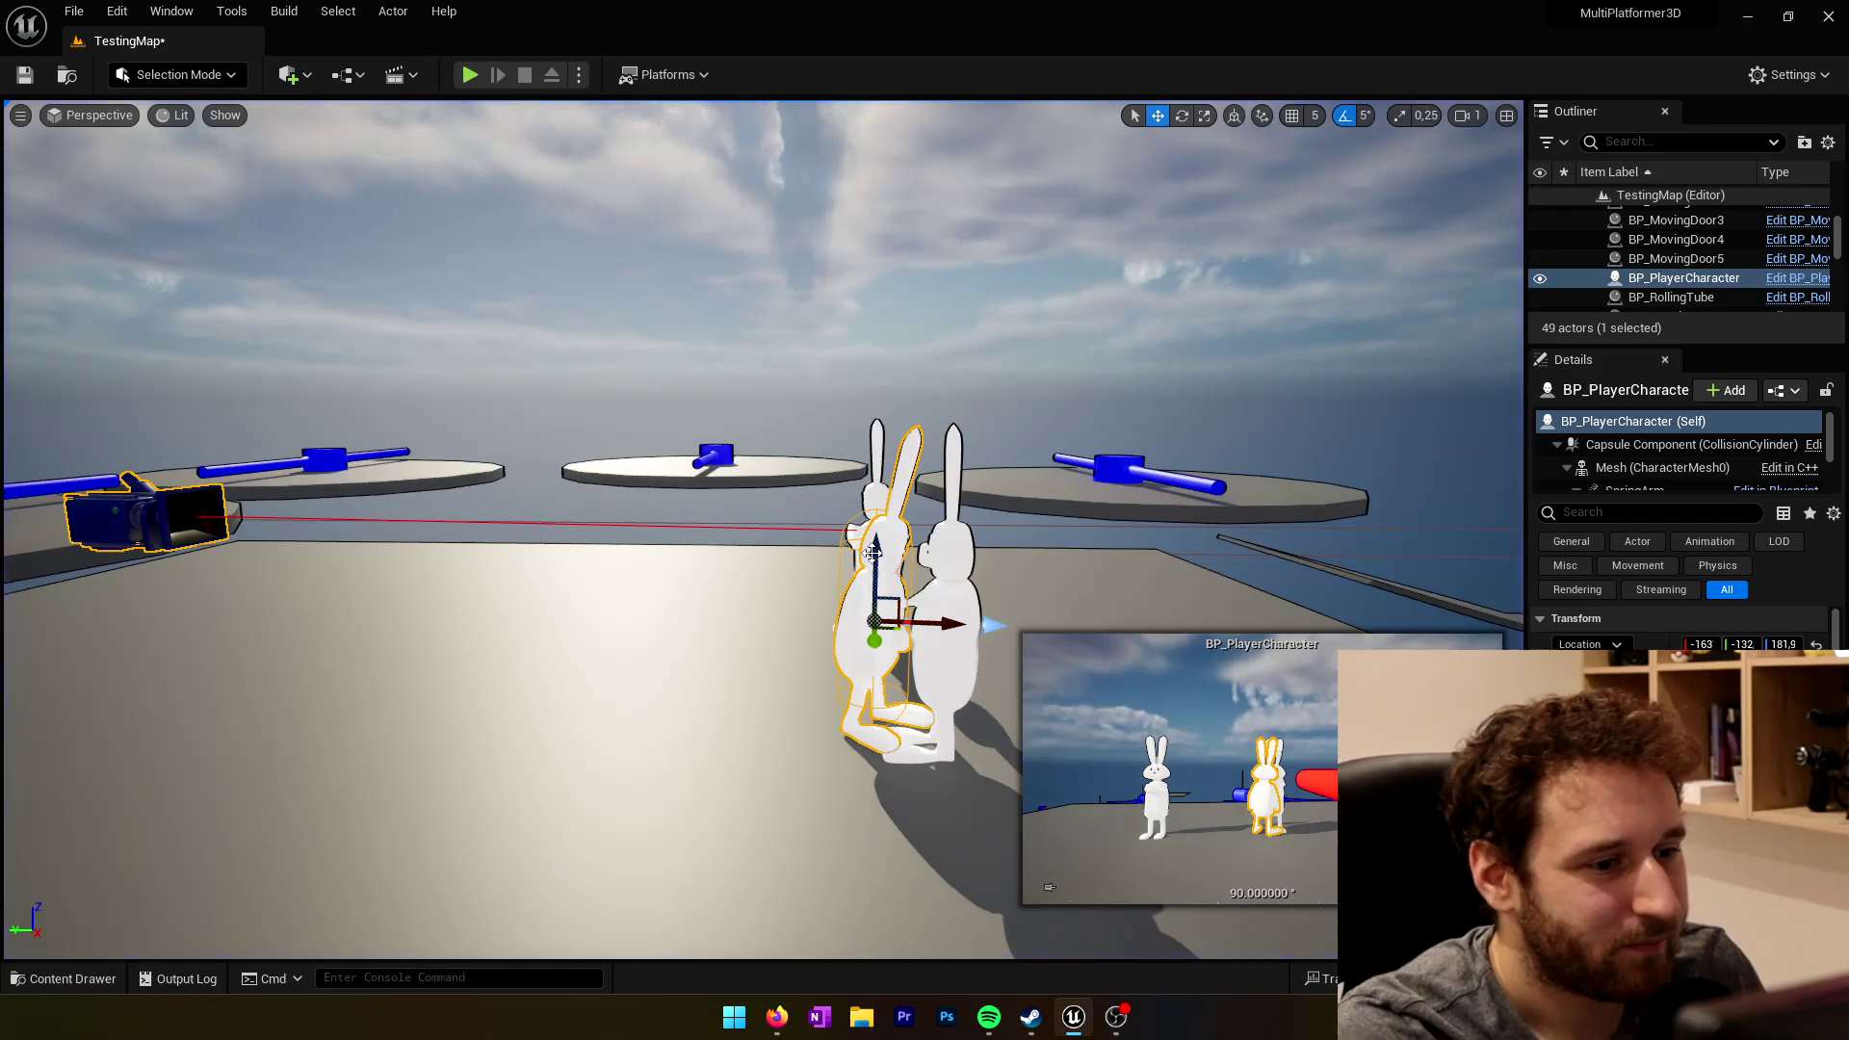
Step: Delete the player character from the level and place the CTG_Bunny control rig on the platform near the animated bunnies
key("Delete")
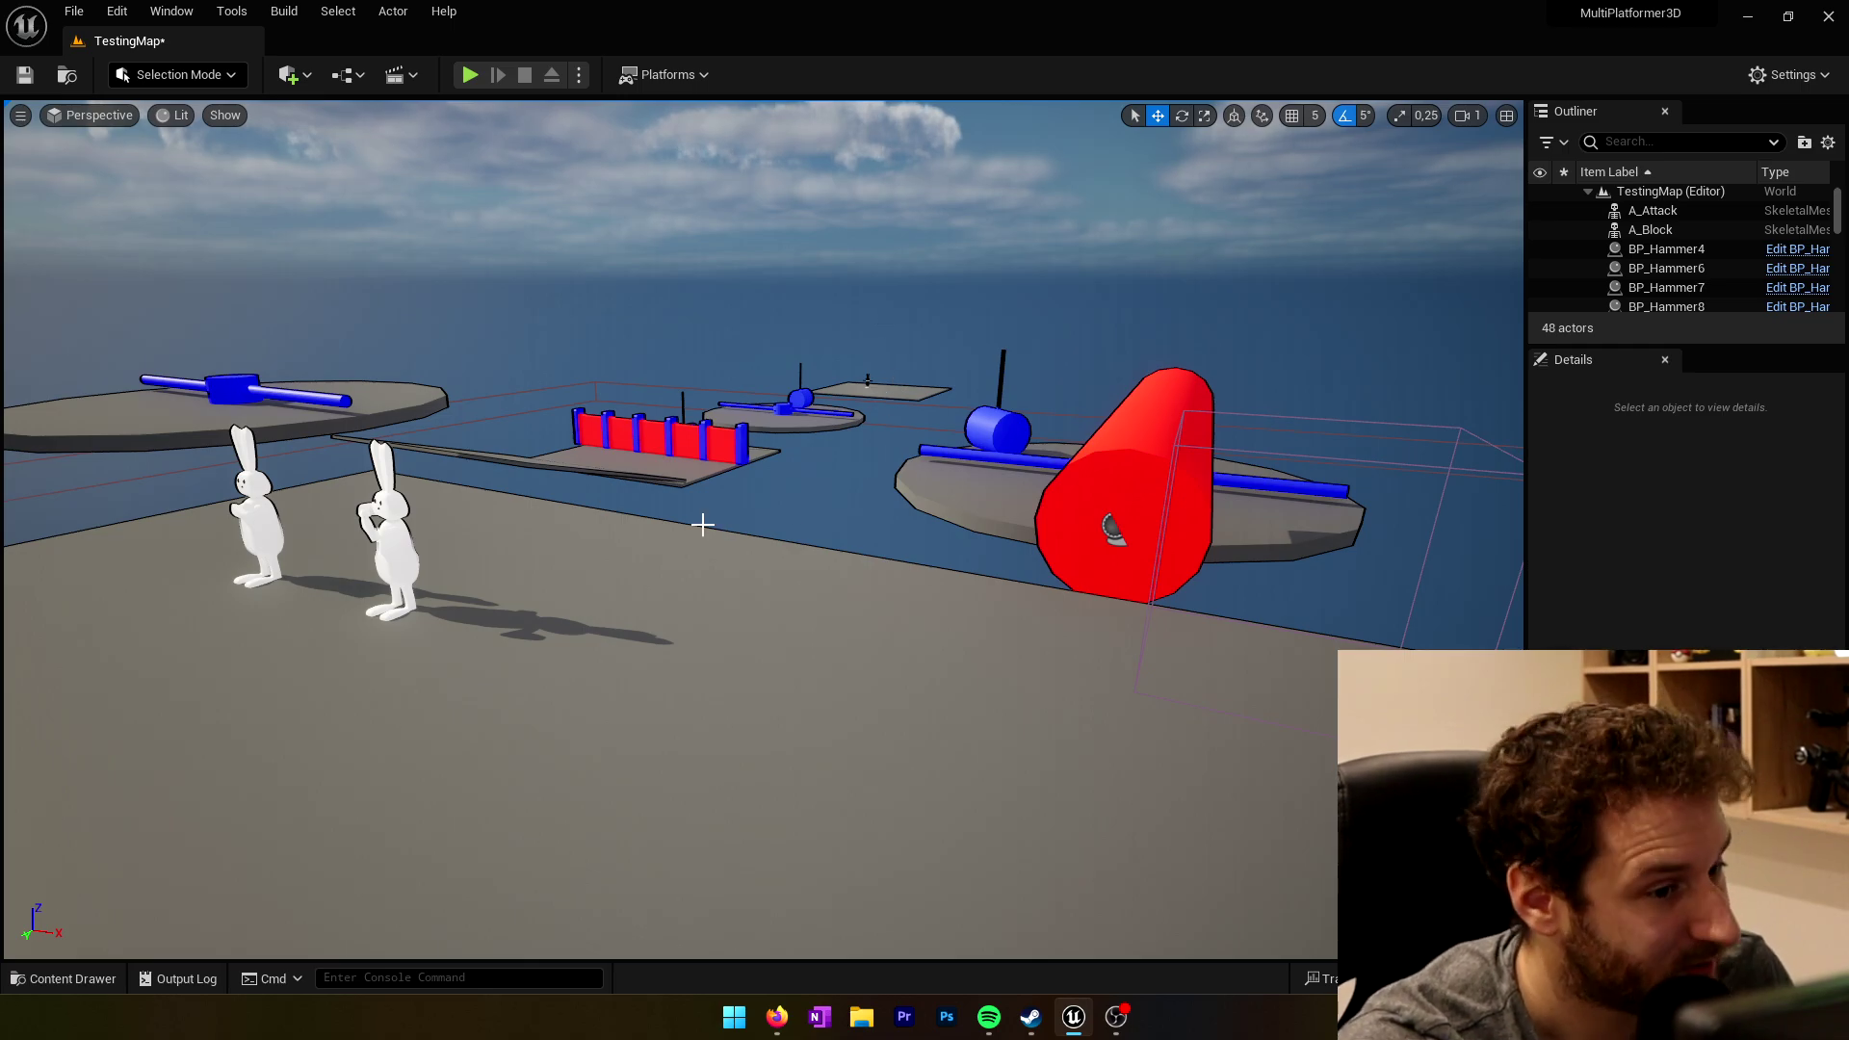
left_click(73, 979)
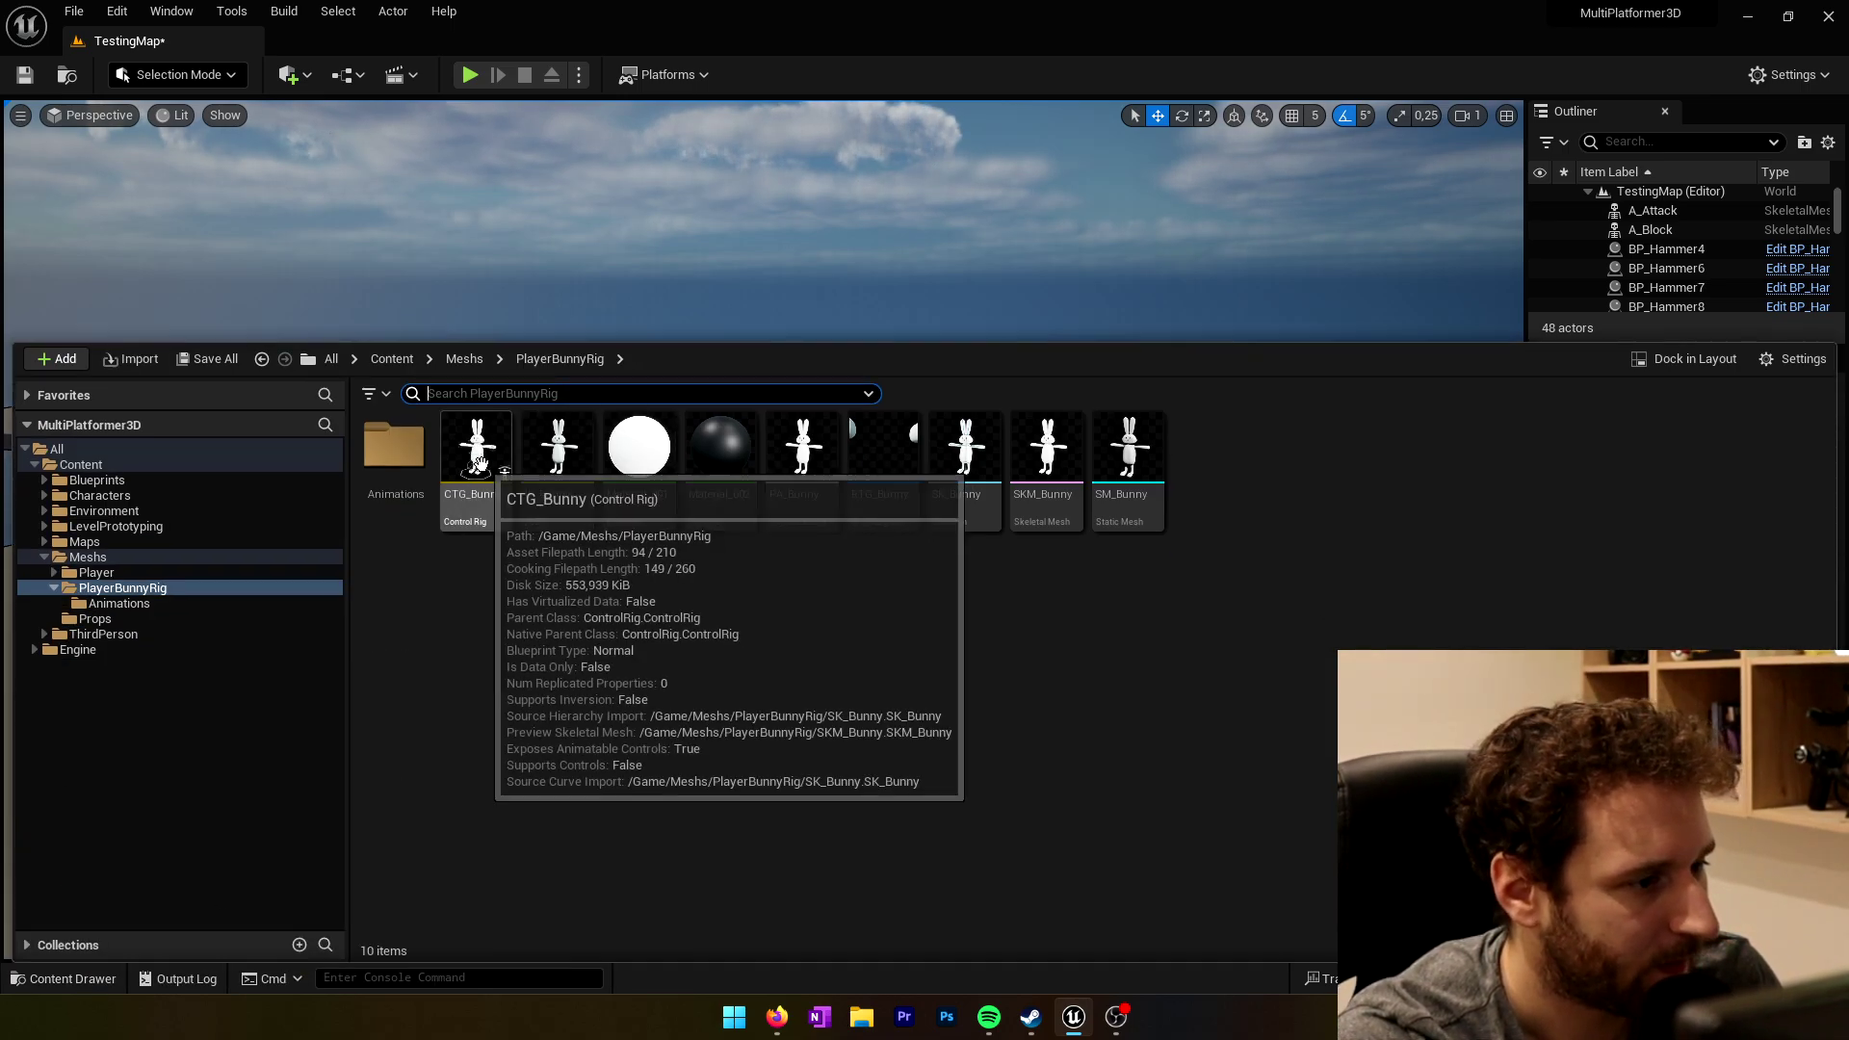
left_click_drag(477, 461, 786, 695)
right_click_drag(896, 520, 884, 482)
key("w")
key("s")
Step: Turn off the rig hierarchy display in the animation settings
left_click(93, 275)
right_click_drag(616, 385, 549, 498)
key("w")
key("s")
key("d")
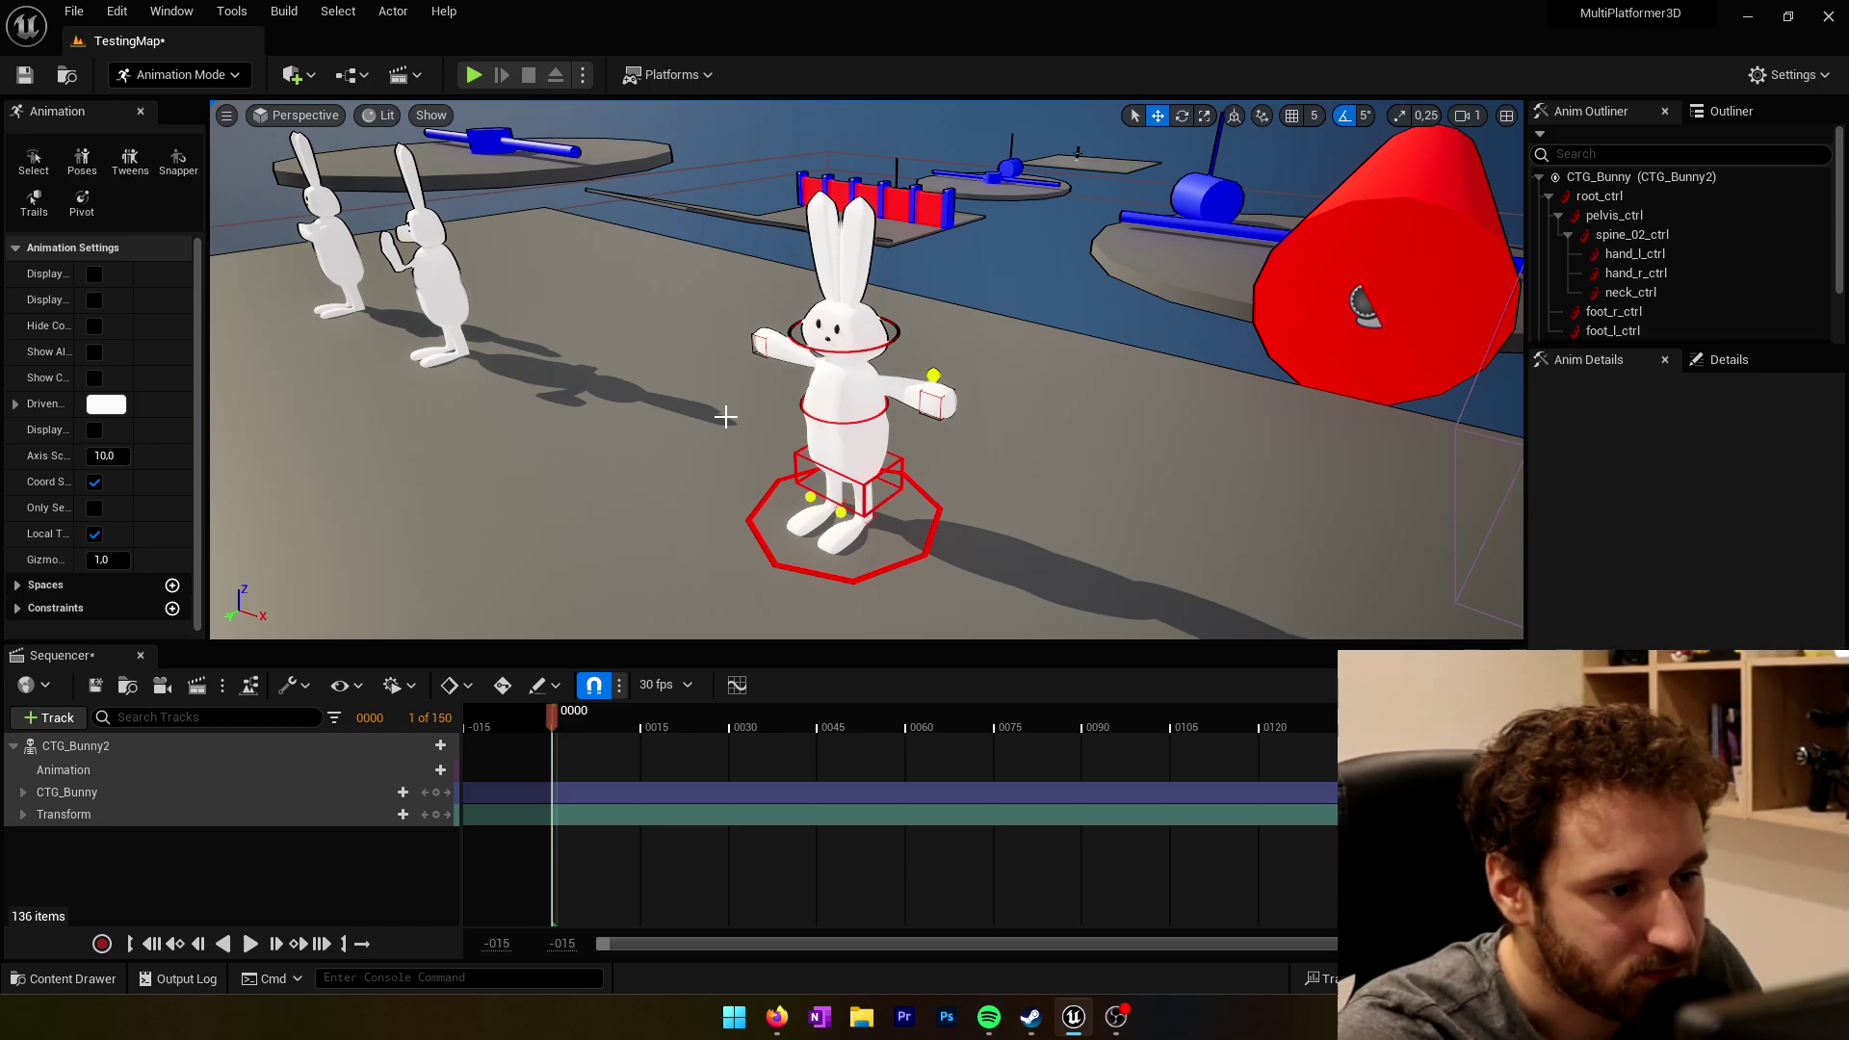
Step: Rotate pelvis_ctrl so the bunny's body tips forward into a nearly horizontal pose
right_click_drag(725, 417, 424, 337)
key("d")
key("w")
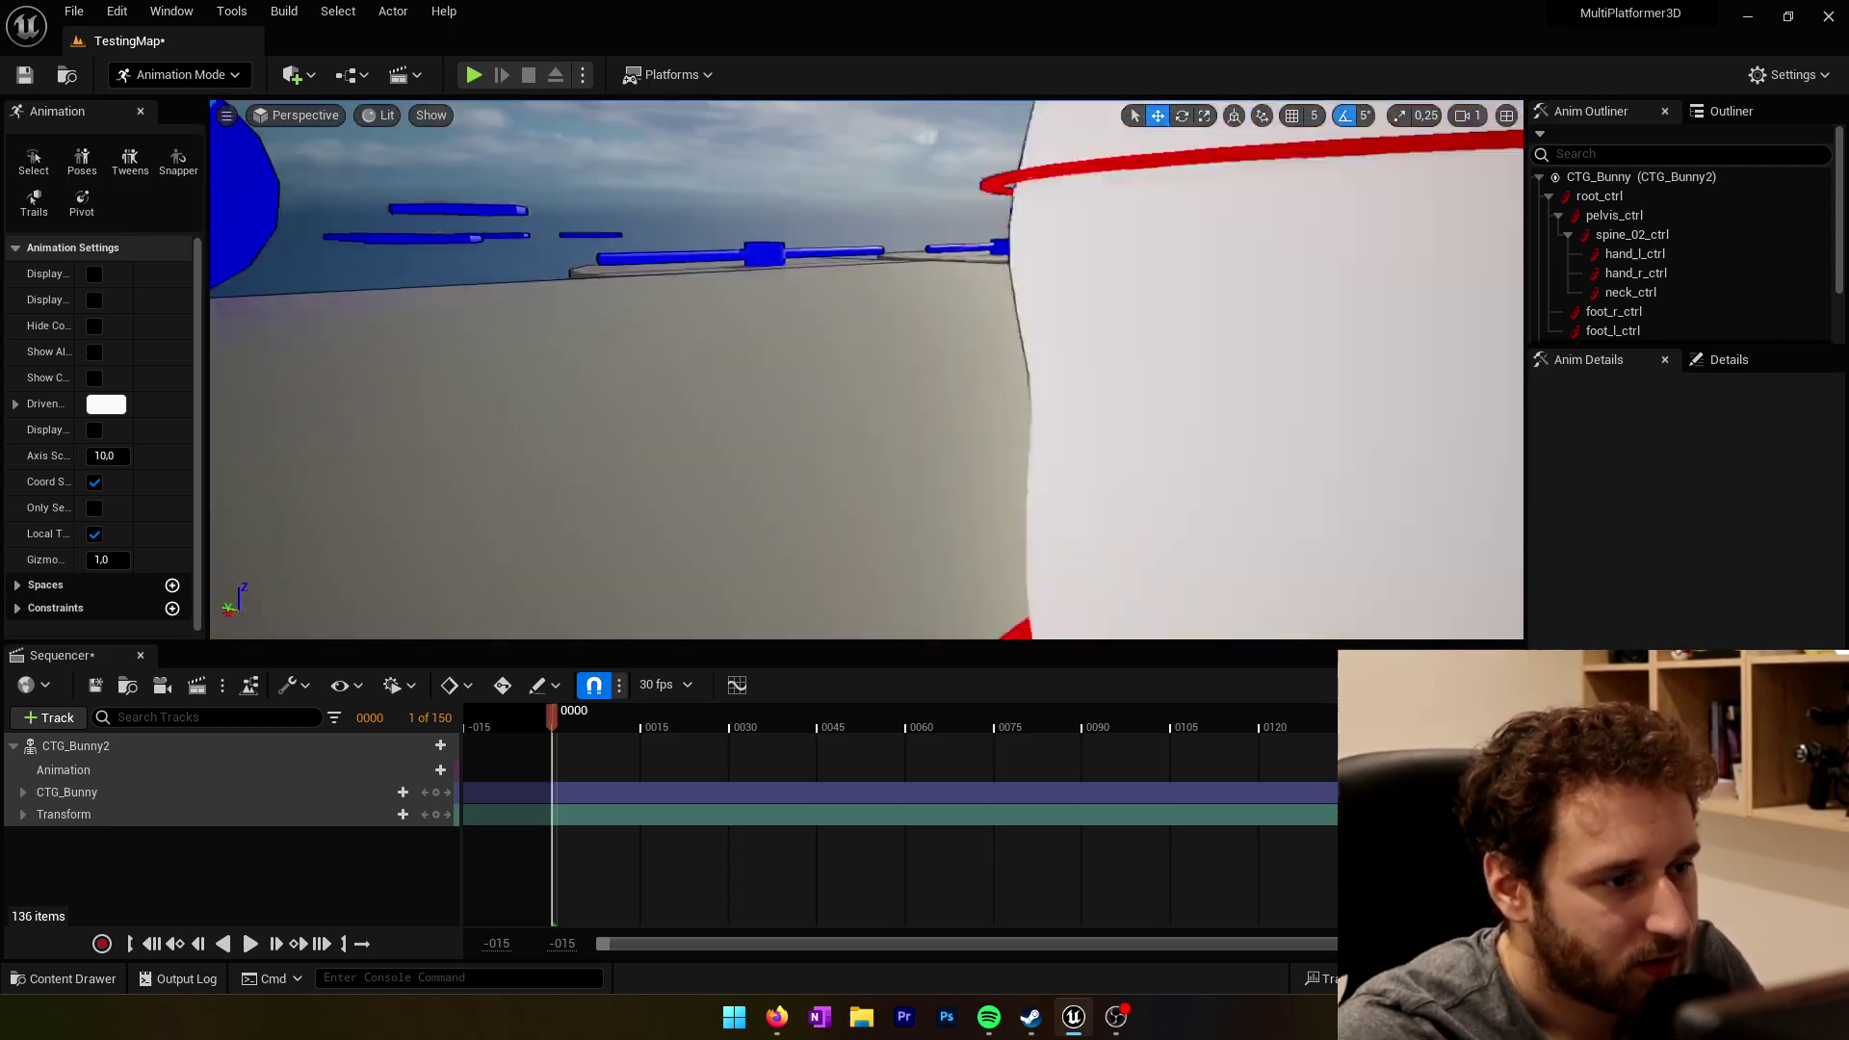
left_click(838, 443)
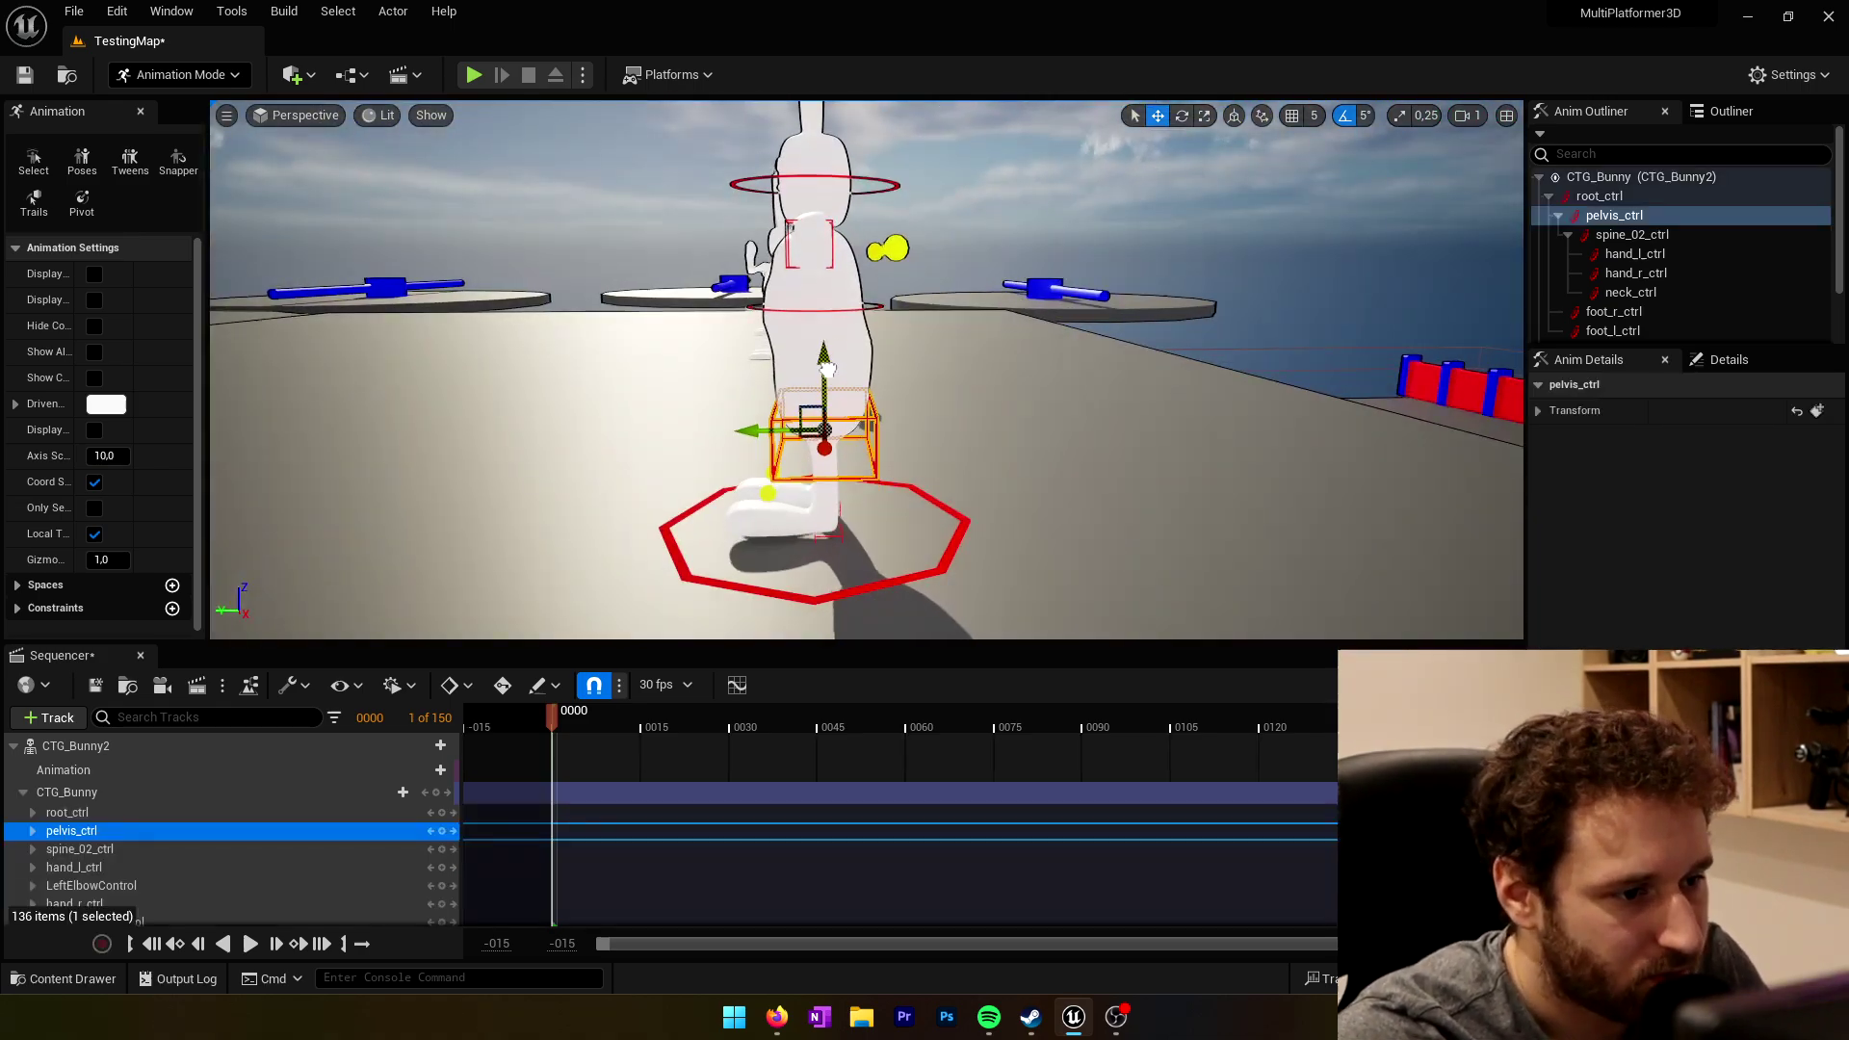
key("e")
left_click_drag(756, 361, 713, 453)
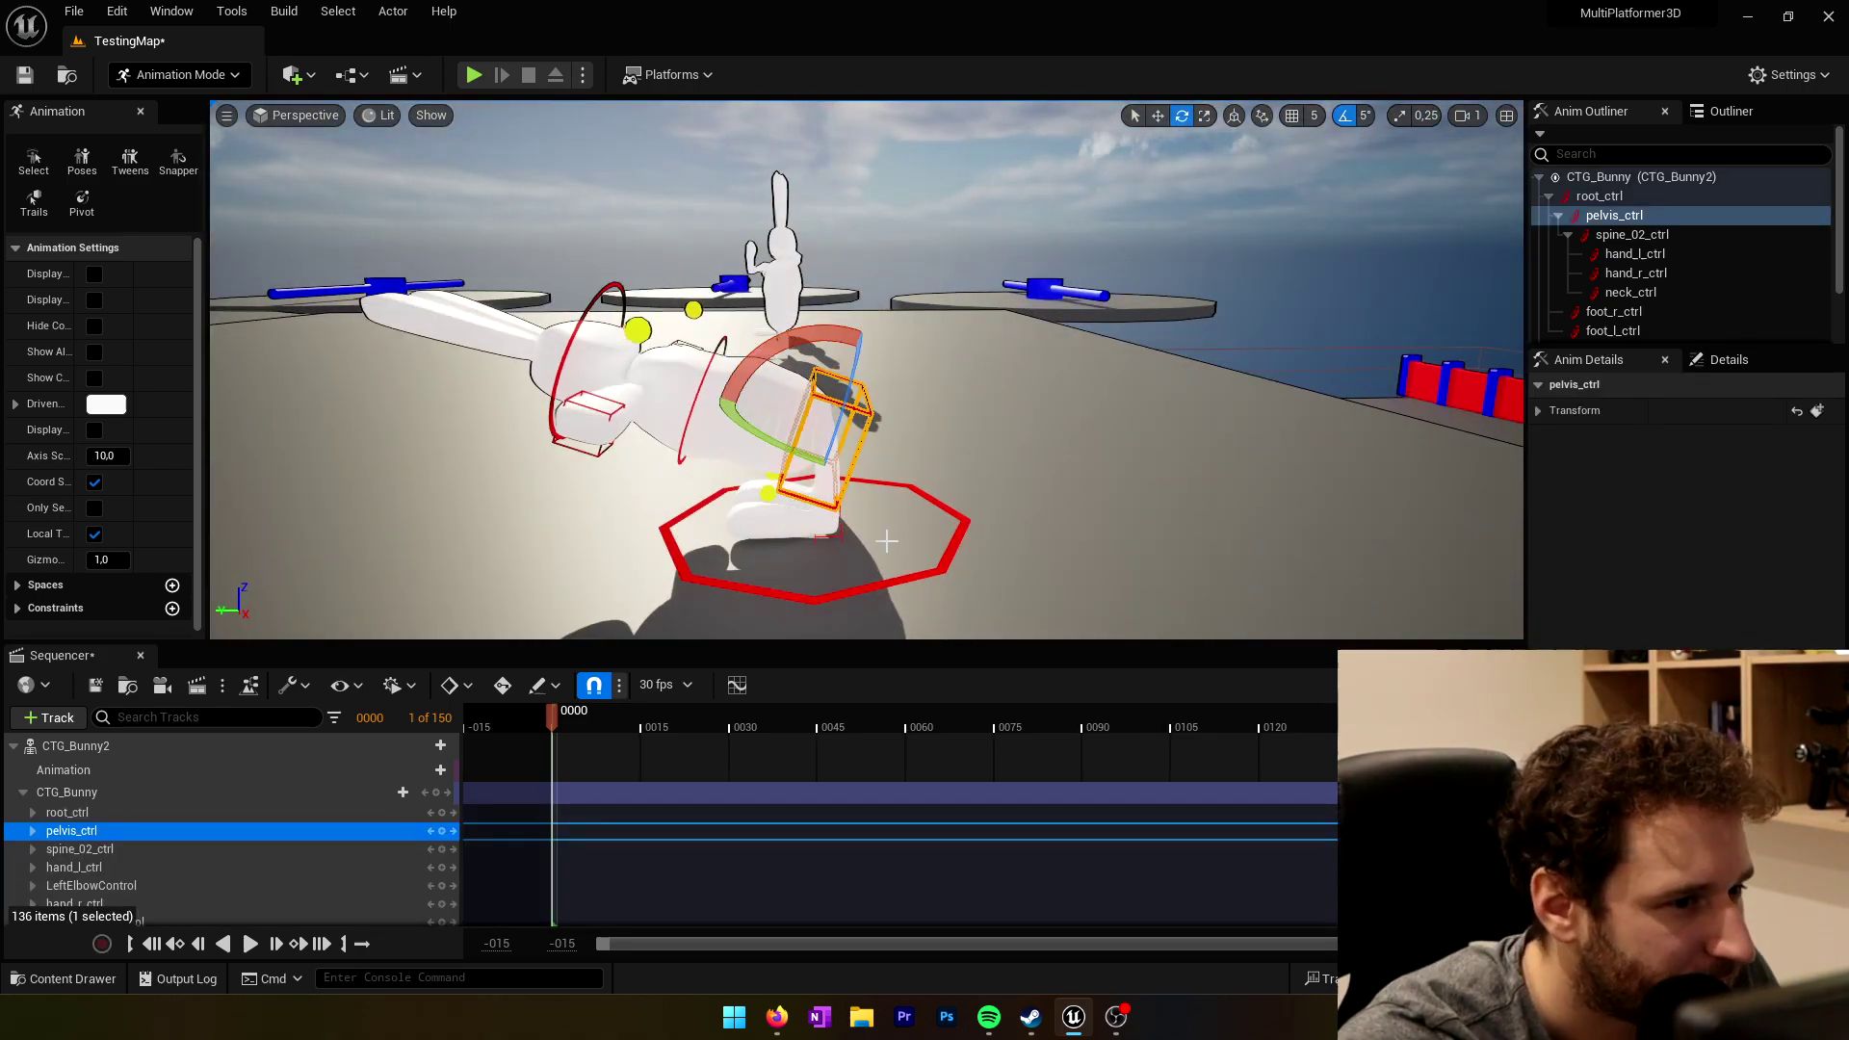
Step: Lift foot_l_ctrl up behind the body and rotate it so the left foot points downward
left_click(836, 535)
key("w")
left_click_drag(816, 523, 879, 485)
key("e")
left_click_drag(832, 414, 848, 482)
Step: Raise pelvis_ctrl slightly above the ground
right_click_drag(847, 482, 751, 424)
key("d")
scroll(771, 405, "down", 5)
left_click(798, 274)
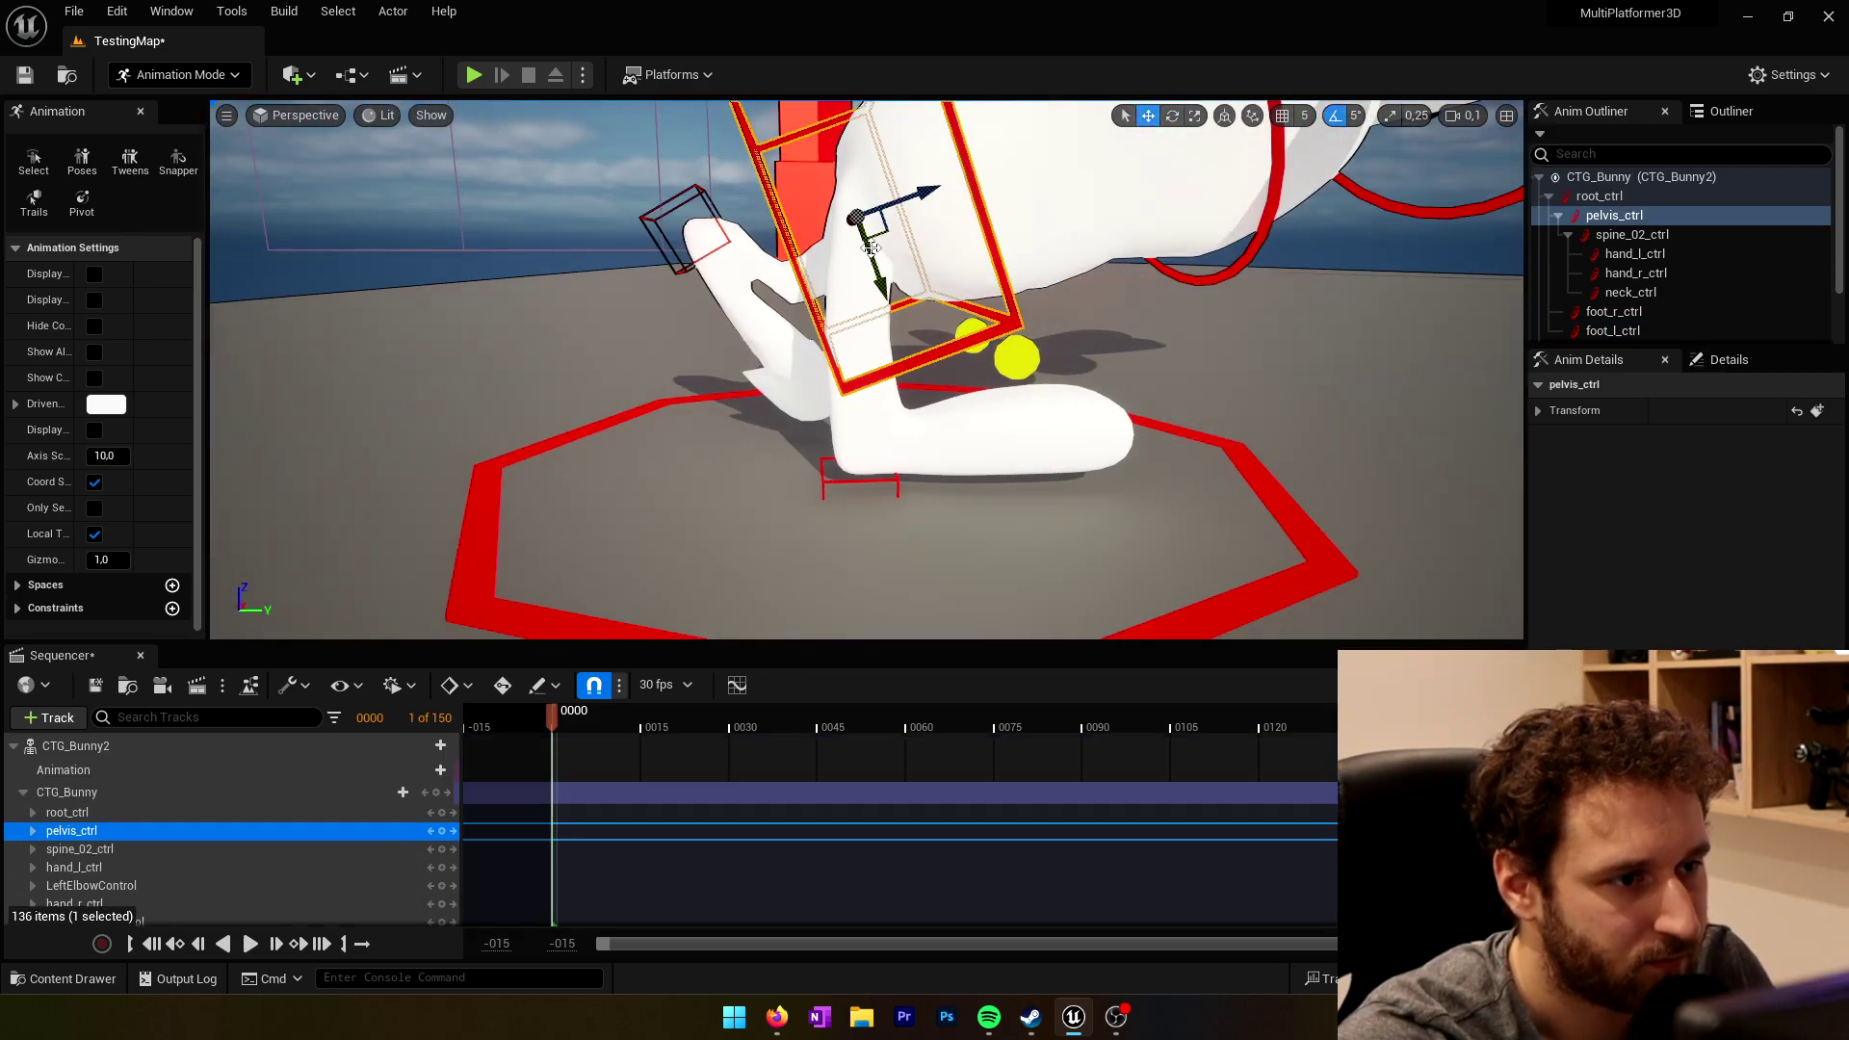
left_click_drag(871, 249, 859, 212)
Step: Bring the right foot control up behind the body to match the raised left foot
scroll(857, 289, "down", 3)
left_click(846, 417)
left_click_drag(836, 306, 797, 377)
Step: Move RightKneeControl back toward the raised feet to correct the bend of the right leg
left_click(935, 351)
key("w")
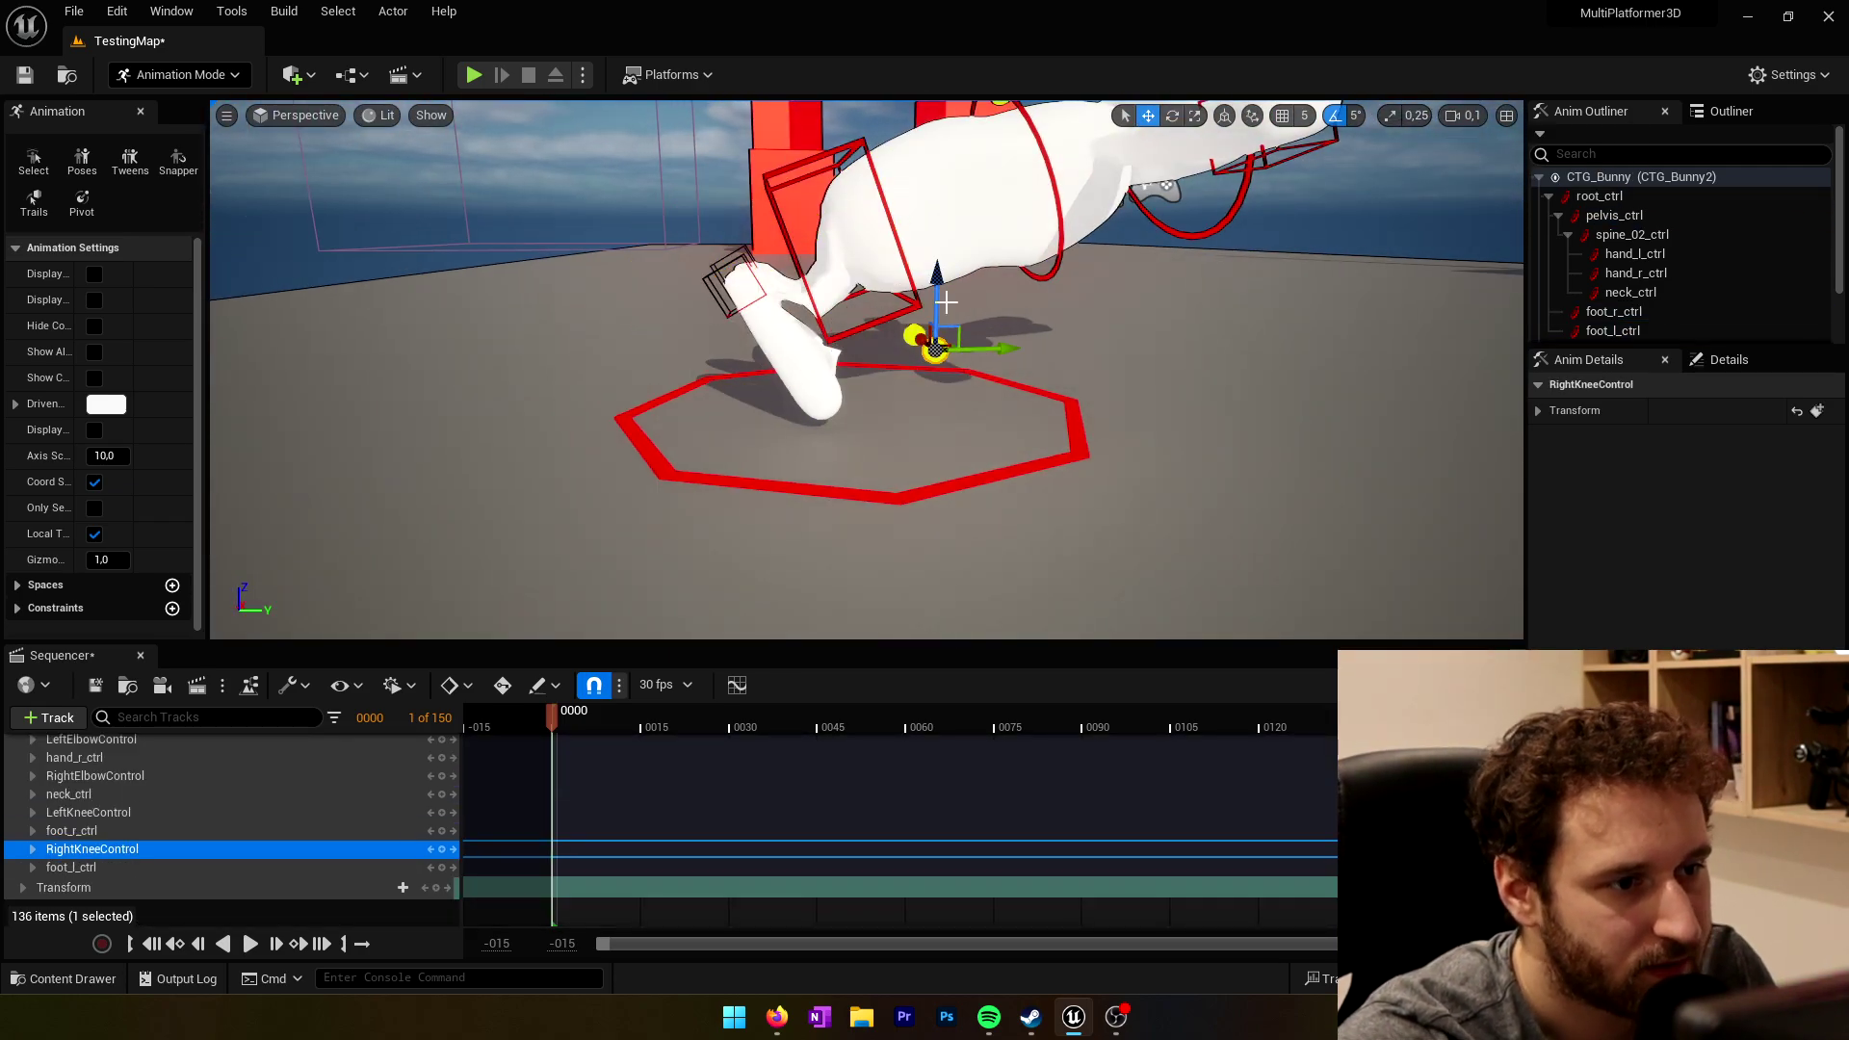
left_click_drag(978, 347, 891, 345)
right_click_drag(891, 345, 814, 511)
left_click(814, 513)
scroll(826, 519, "down", 3)
Step: Move hand_r_ctrl forward so the right arm stretches out ahead of the head
left_click(1015, 537)
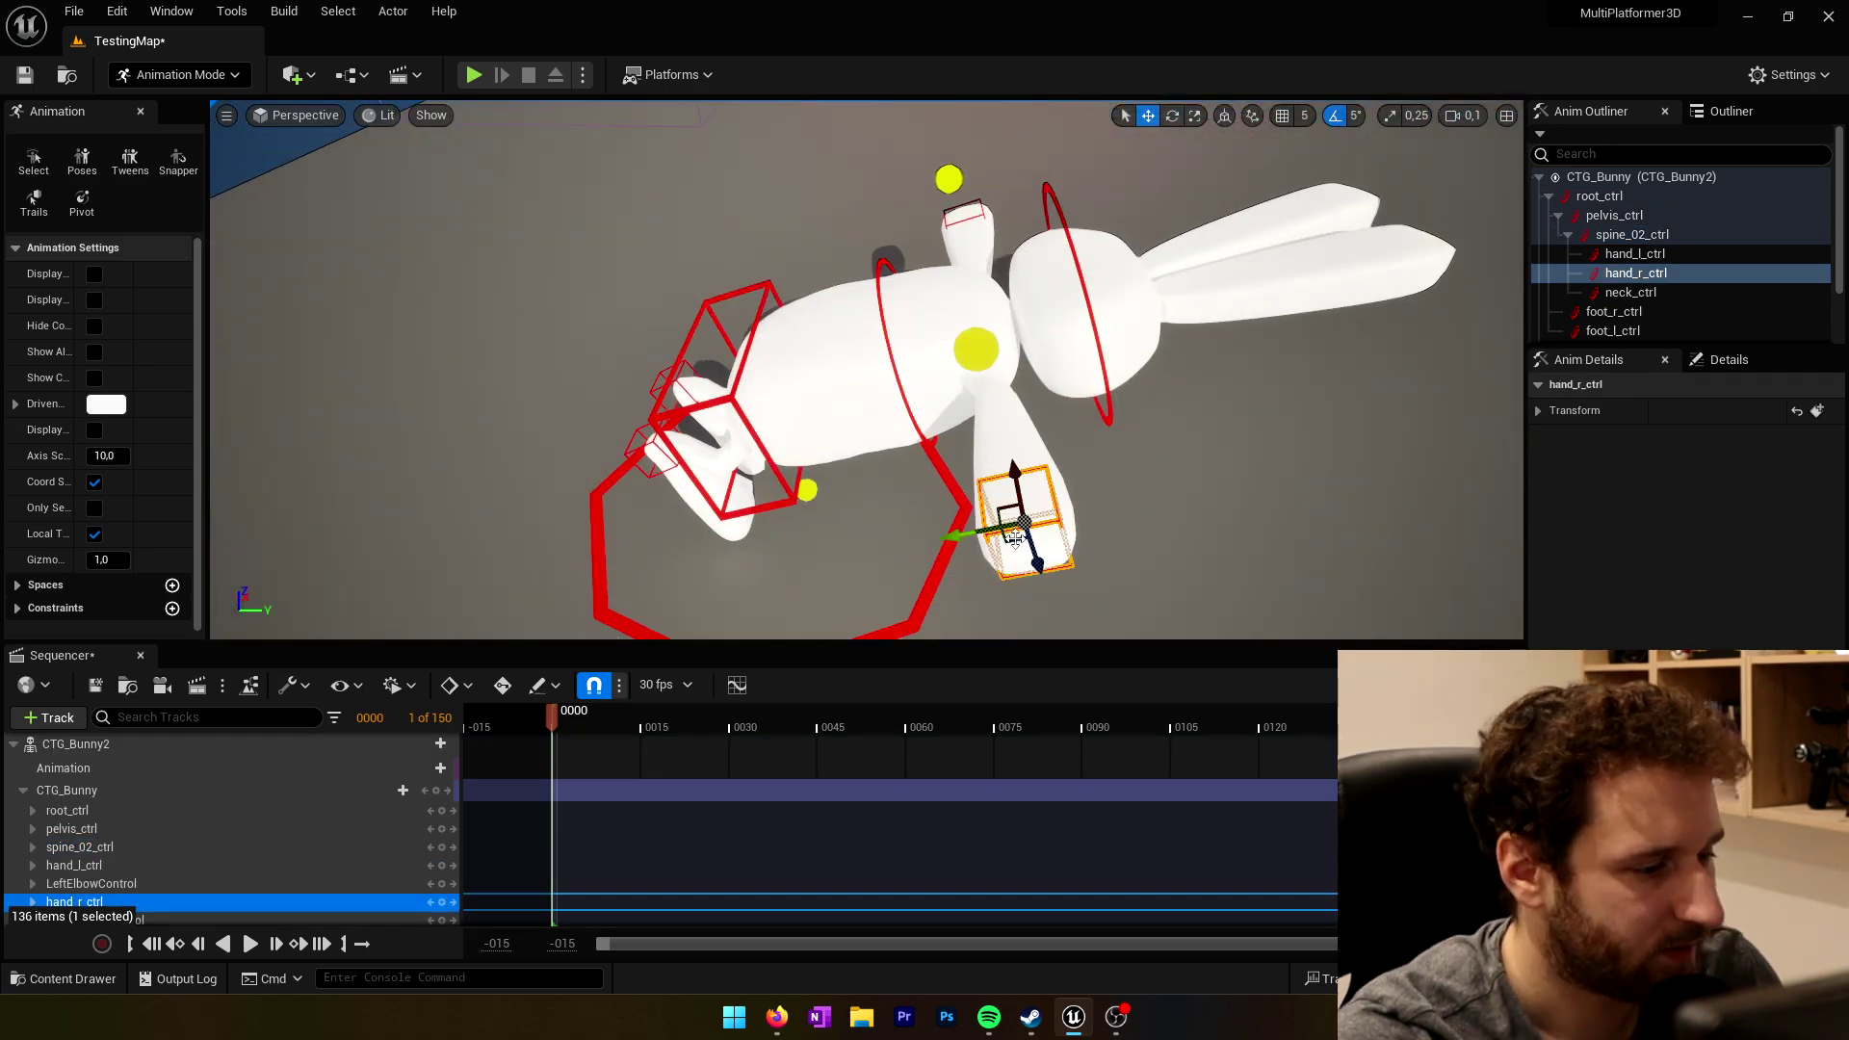
key("f")
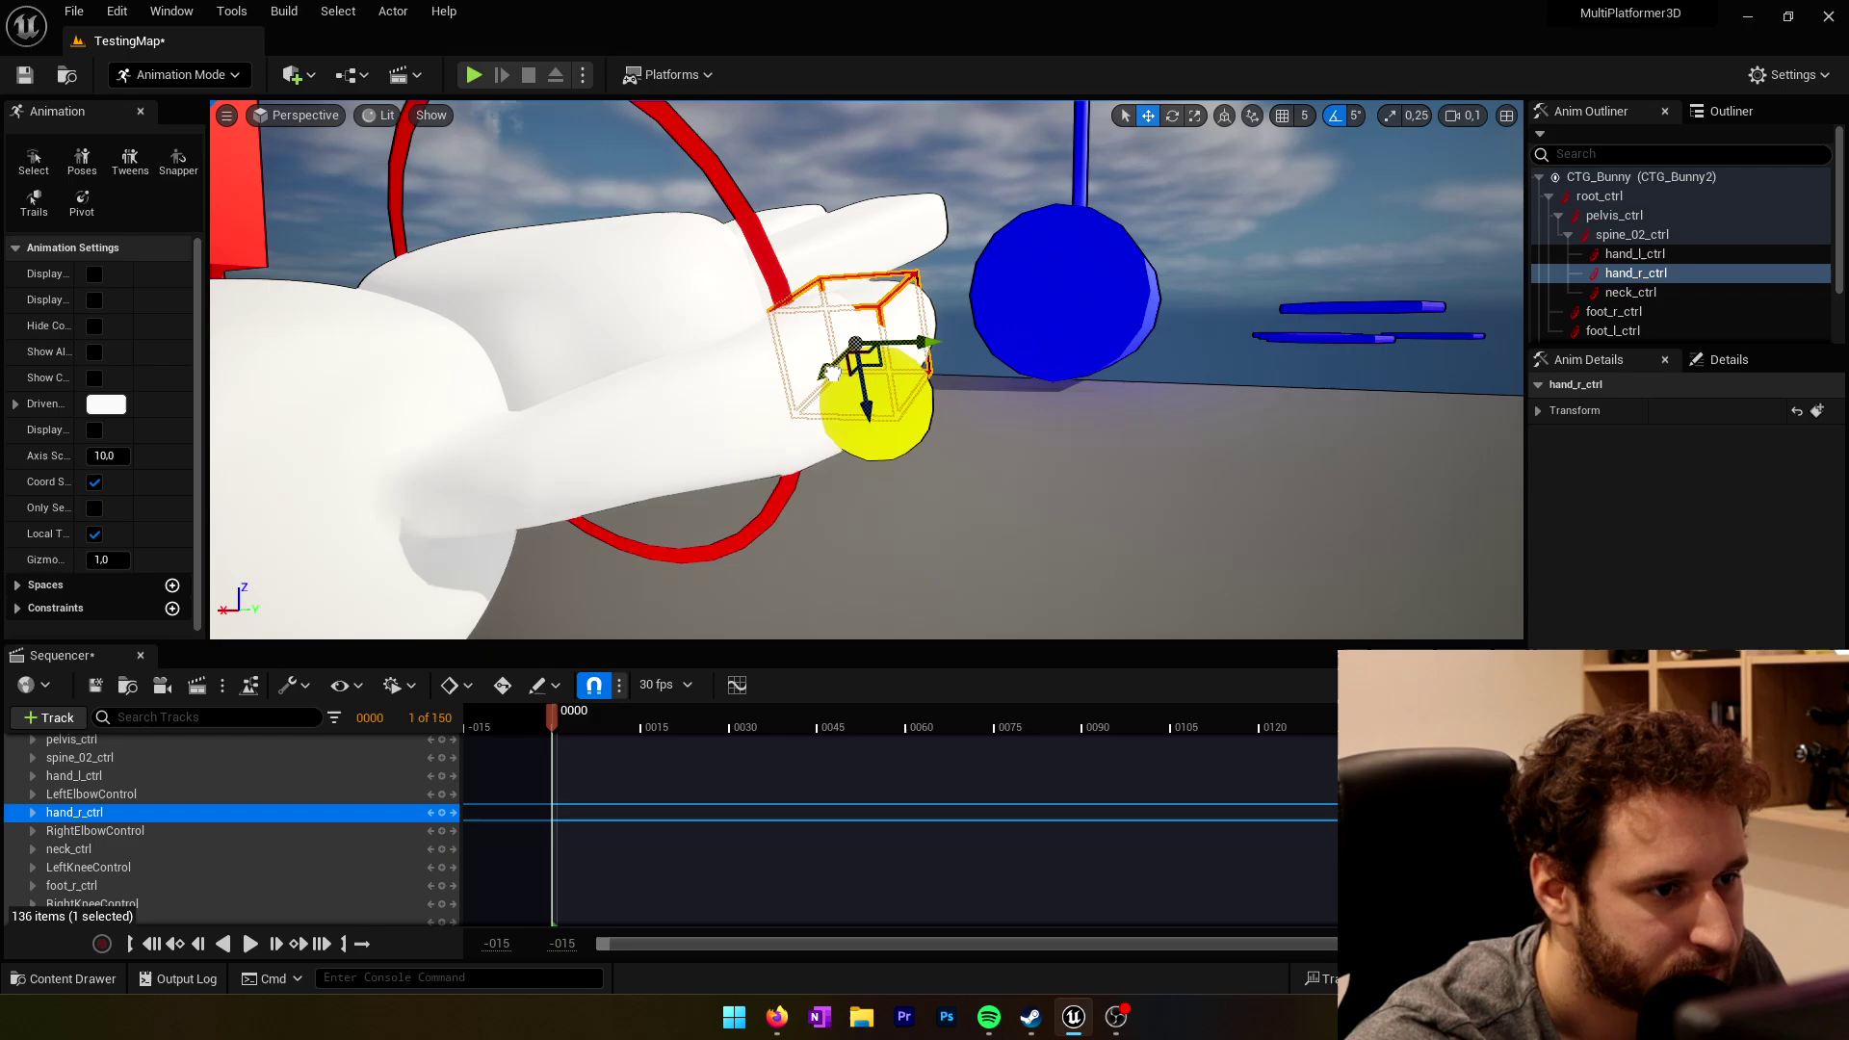
left_click_drag(832, 374, 944, 481, "alt")
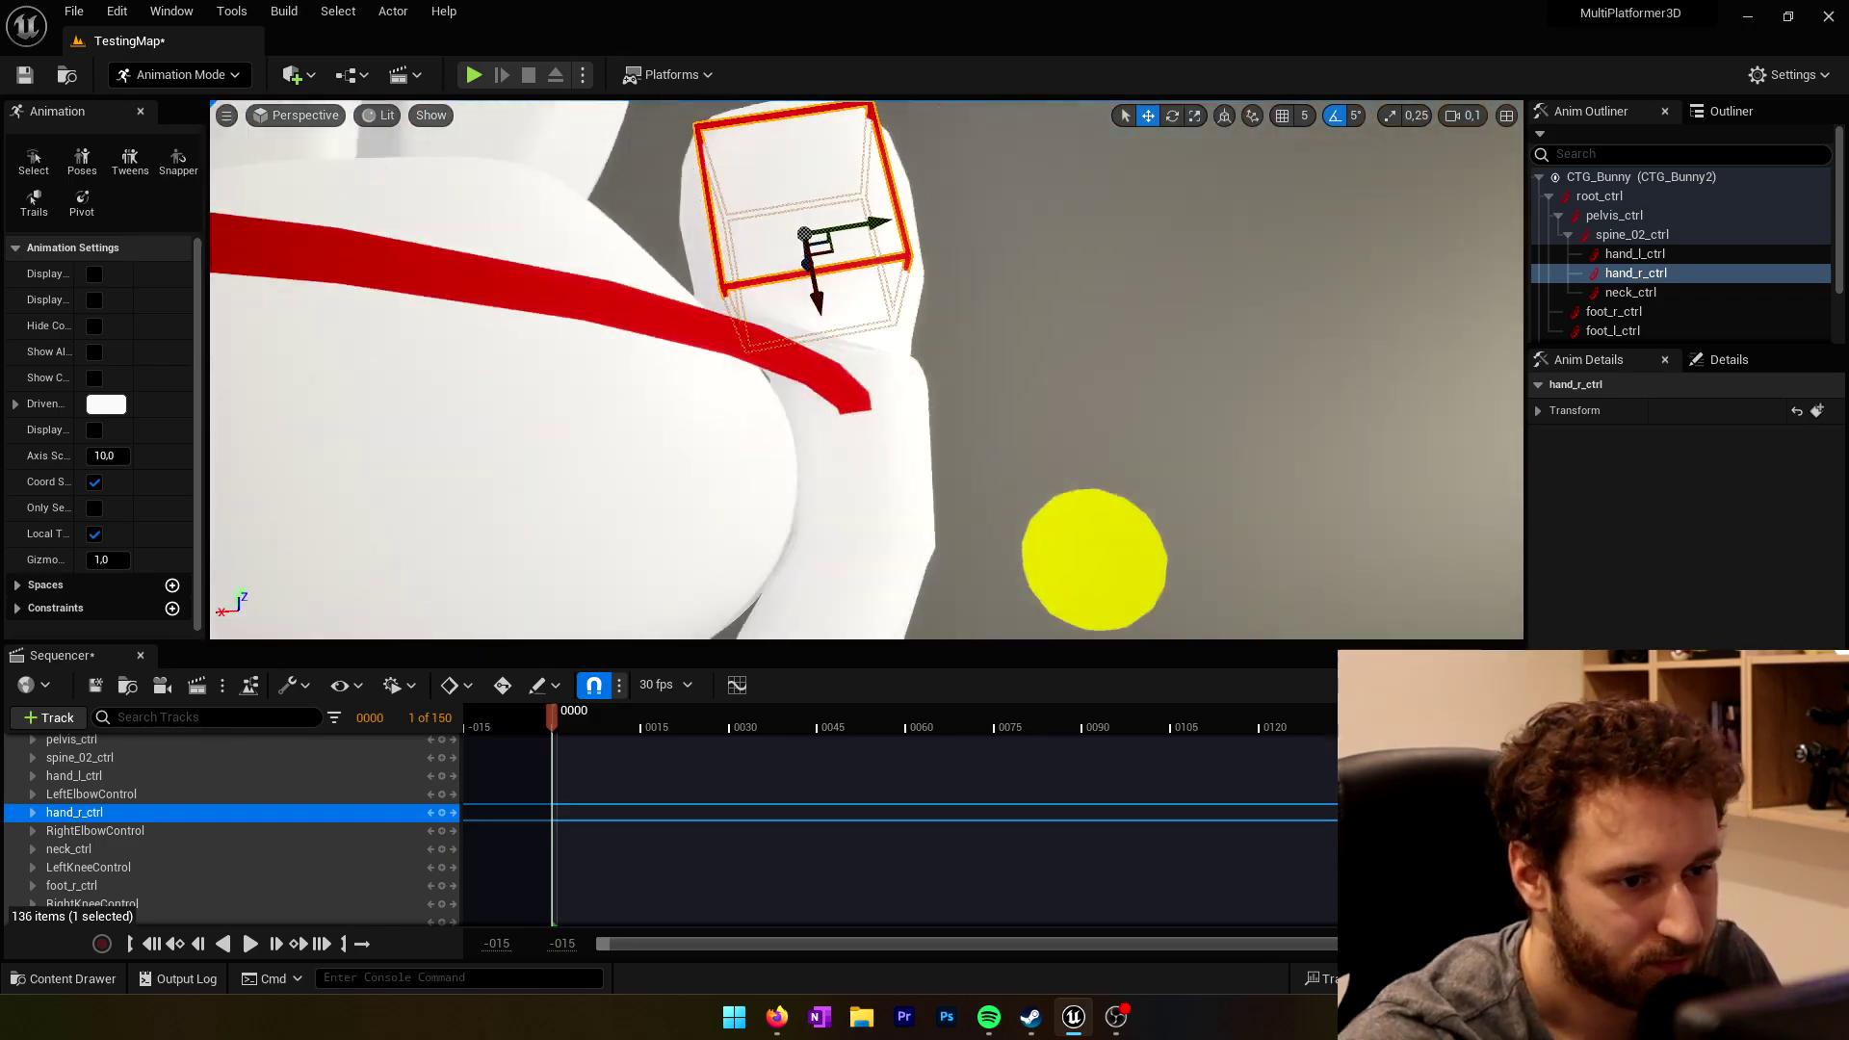
scroll(832, 373, "down", 4)
left_click_drag(832, 374, 828, 222, "alt")
Step: Rotate neck_ctrl upward so the bunny's head looks straight ahead
left_click(732, 311)
left_click(732, 311)
key("e")
left_click_drag(828, 289, 884, 240, "alt")
left_click(884, 318)
key("e")
mouse_move(884, 318)
right_mouse_down()
mouse_move(1021, 356)
mouse_move(867, 318)
mouse_move(886, 414)
mouse_move(1021, 414)
mouse_move(867, 317)
right_mouse_up()
Step: Move hand_l_ctrl forward beside the right hand and rotate it so the left arm stretches ahead
left_click(1165, 373)
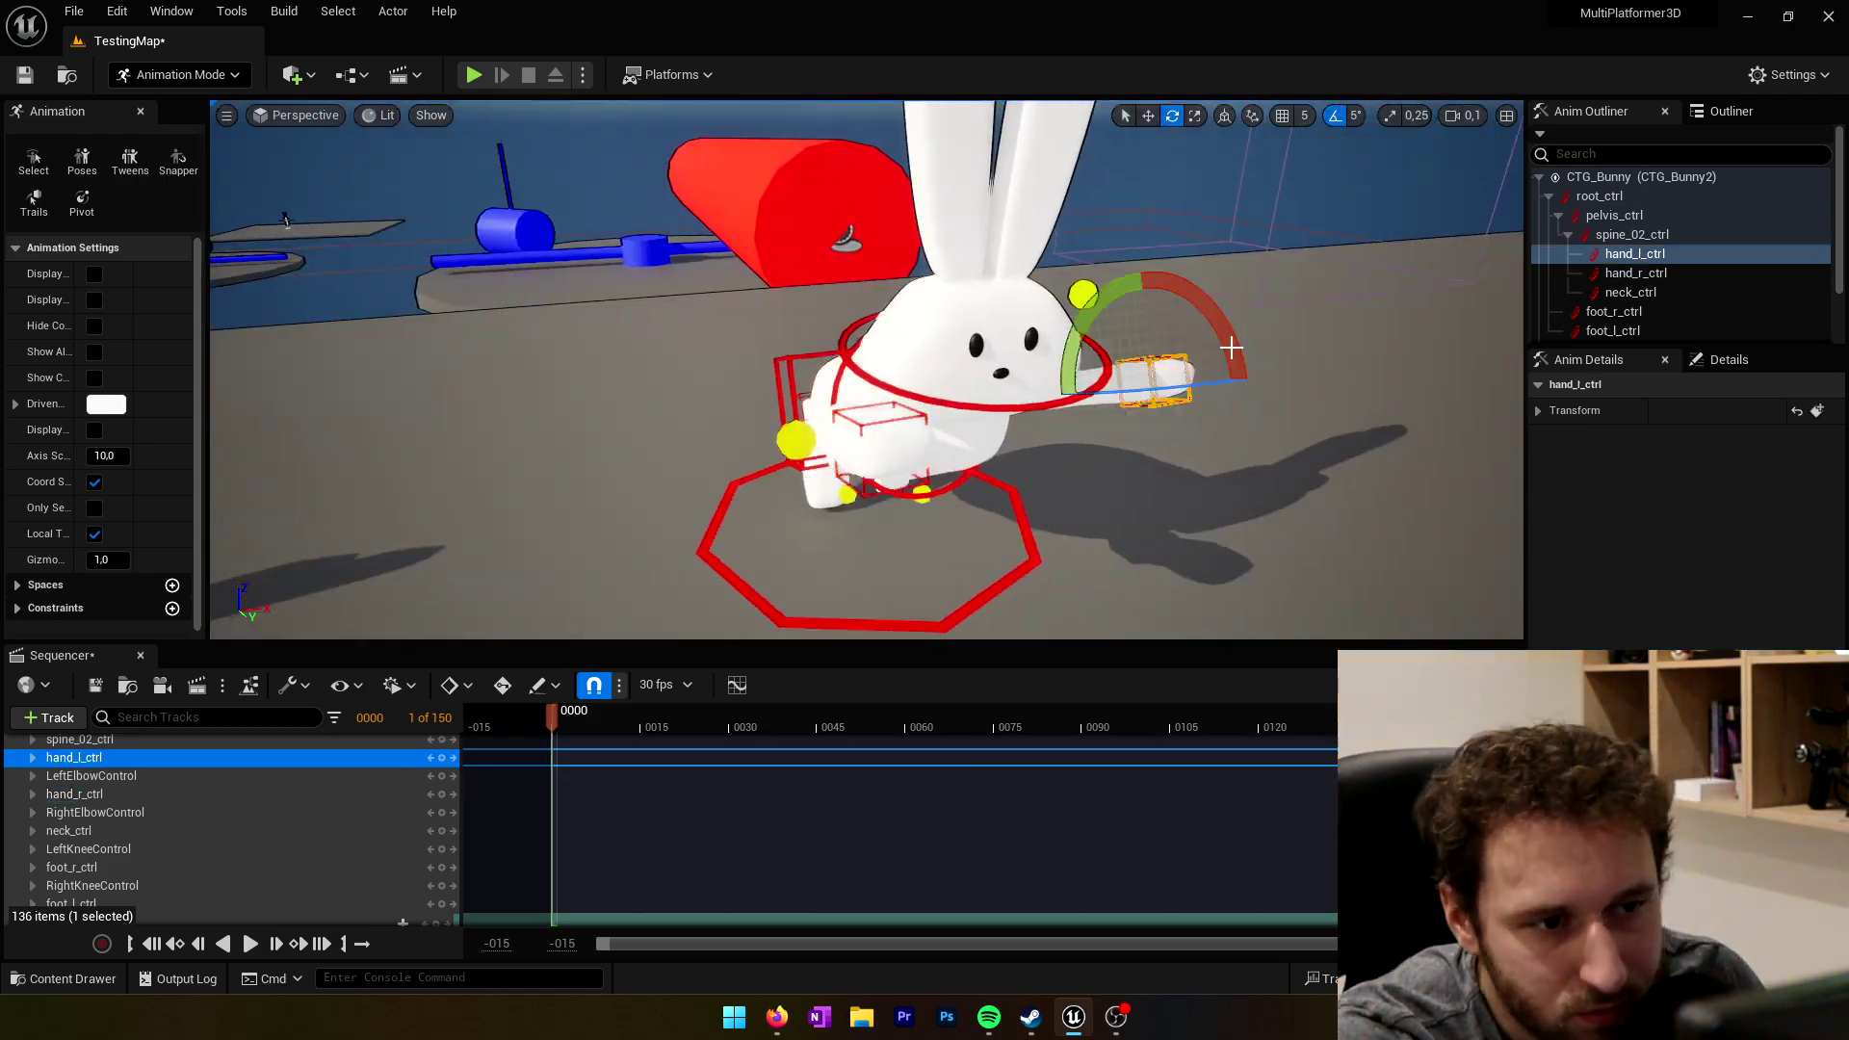
right_click_drag(1229, 350, 1059, 462)
left_click_drag(968, 495, 886, 374)
right_click_drag(768, 400, 809, 309)
left_click(809, 298)
left_click_drag(782, 318, 766, 385)
mouse_move(766, 385)
right_mouse_down()
mouse_move(896, 401)
mouse_move(732, 385)
mouse_move(867, 376)
mouse_move(790, 386)
right_mouse_up()
left_click(789, 386)
key("e")
left_click_drag(790, 368, 751, 370)
Step: Fine-tune the arm controls from several angles so both arms reach forward evenly
right_click_drag(751, 370, 896, 404)
left_click(915, 404)
left_click_drag(852, 424, 862, 448)
right_click_drag(862, 448, 751, 520)
left_click(732, 520)
left_click_drag(732, 520, 616, 462, "alt")
left_click(660, 354)
key("w")
left_click_drag(664, 366, 501, 414, "alt")
left_click(1108, 393)
left_click_drag(1098, 390, 1108, 414)
left_click_drag(1107, 414, 1021, 423, "alt")
Step: Rotate spine_02_ctrl to adjust the bend of the bunny's upper body
right_click_drag(1021, 424, 925, 381)
left_click(922, 385)
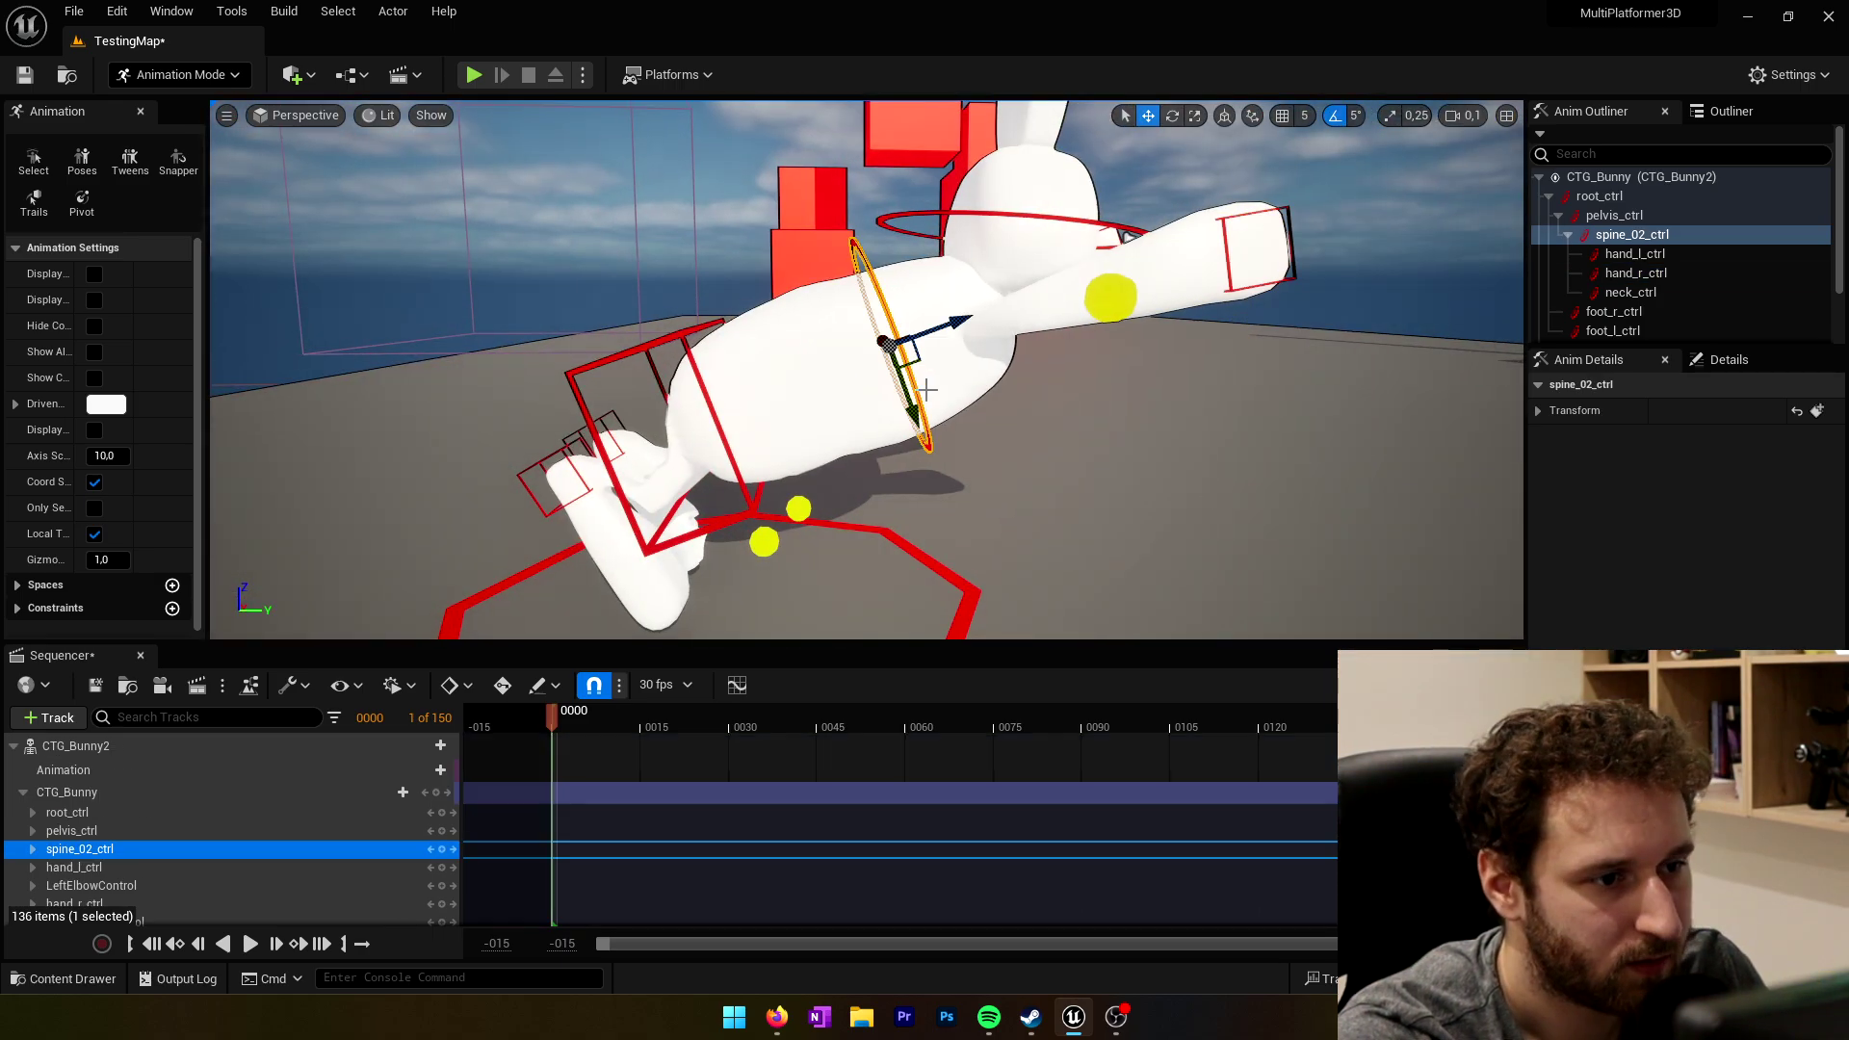
key("e")
left_click_drag(853, 274, 891, 308)
Step: Move the right foot control further up behind the body and rotate the foot to follow the leg
left_click(605, 473)
left_click(557, 482)
key("w")
left_click_drag(586, 484, 555, 436)
key("e")
left_click_drag(612, 381, 631, 433)
Step: Reposition foot_l_ctrl behind the body so the left foot lines up with the right one
left_click(760, 543)
right_click_drag(684, 540, 626, 578)
left_click(599, 516)
left_click_drag(607, 519, 568, 482)
right_click_drag(674, 462, 753, 430)
key("e")
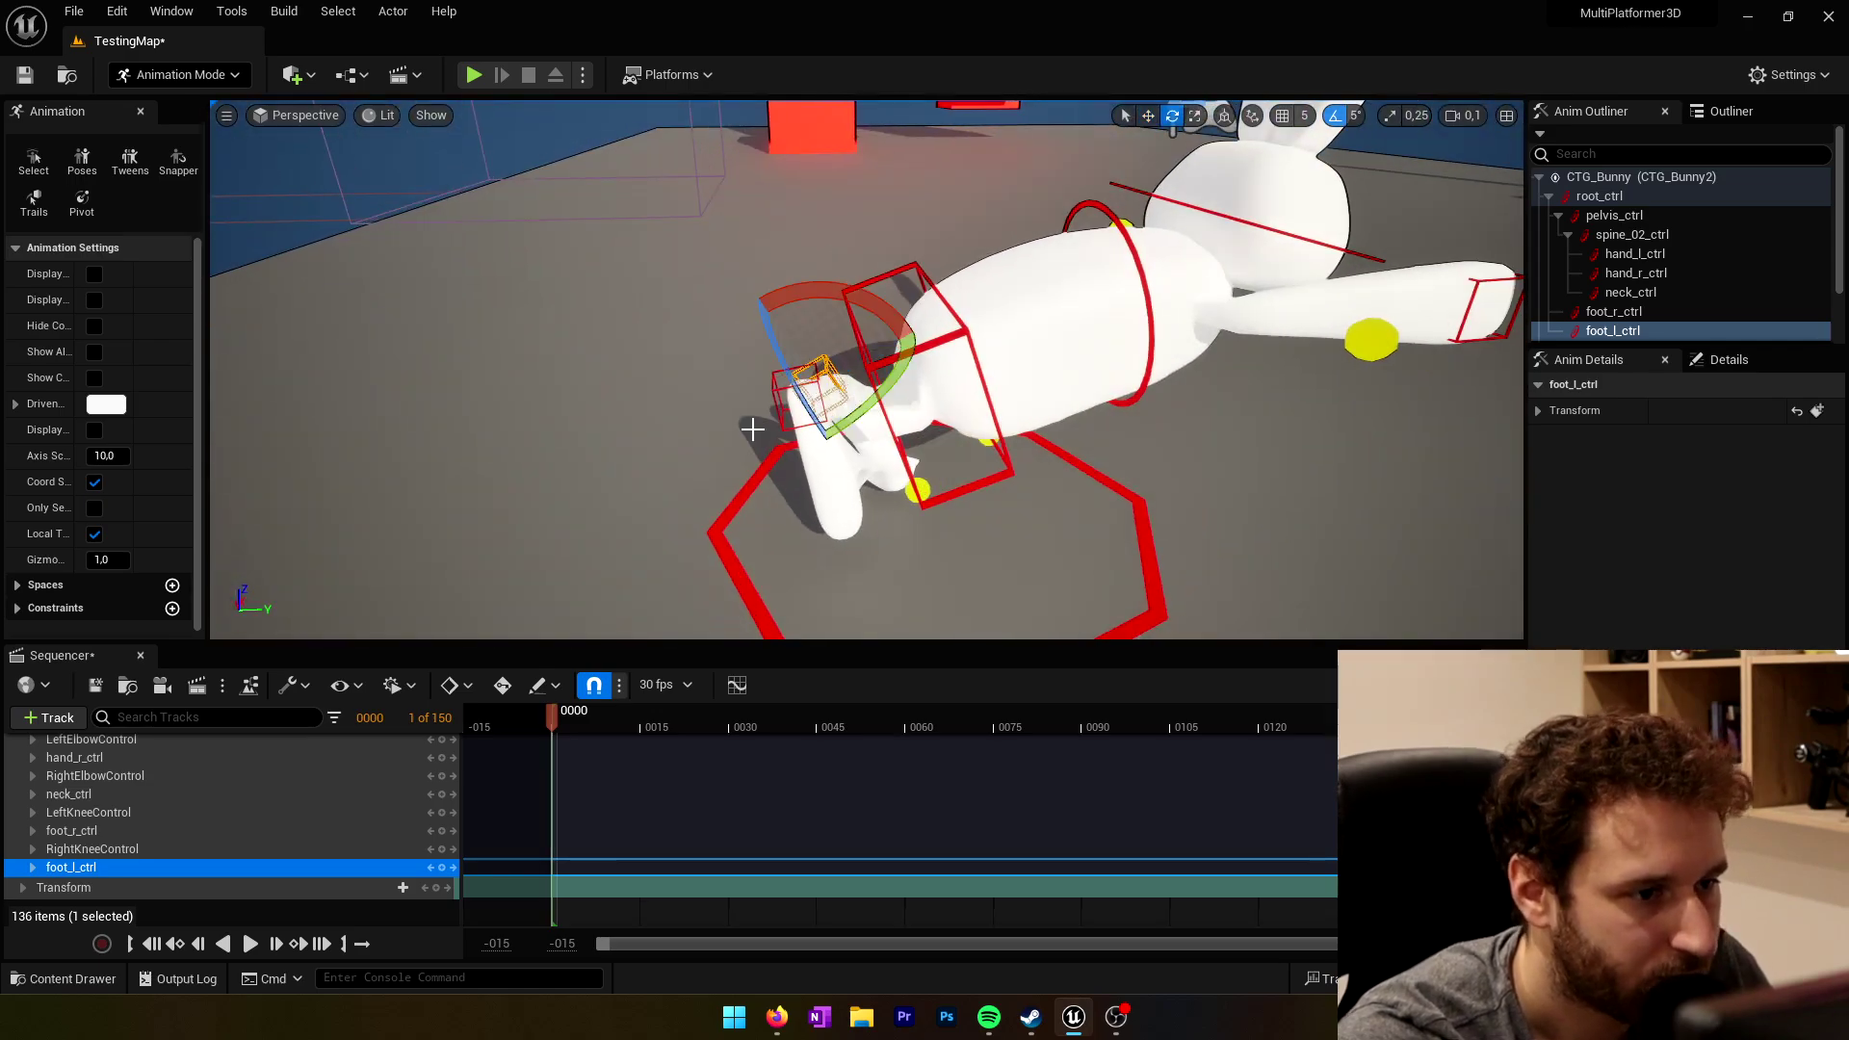
Step: Check the leg pose at LeftKneeControl and key all CTG_Bunny controls at frame 0
left_click(988, 442)
right_click_drag(1190, 518, 1180, 438)
left_click_drag(800, 476, 1137, 502, "alt")
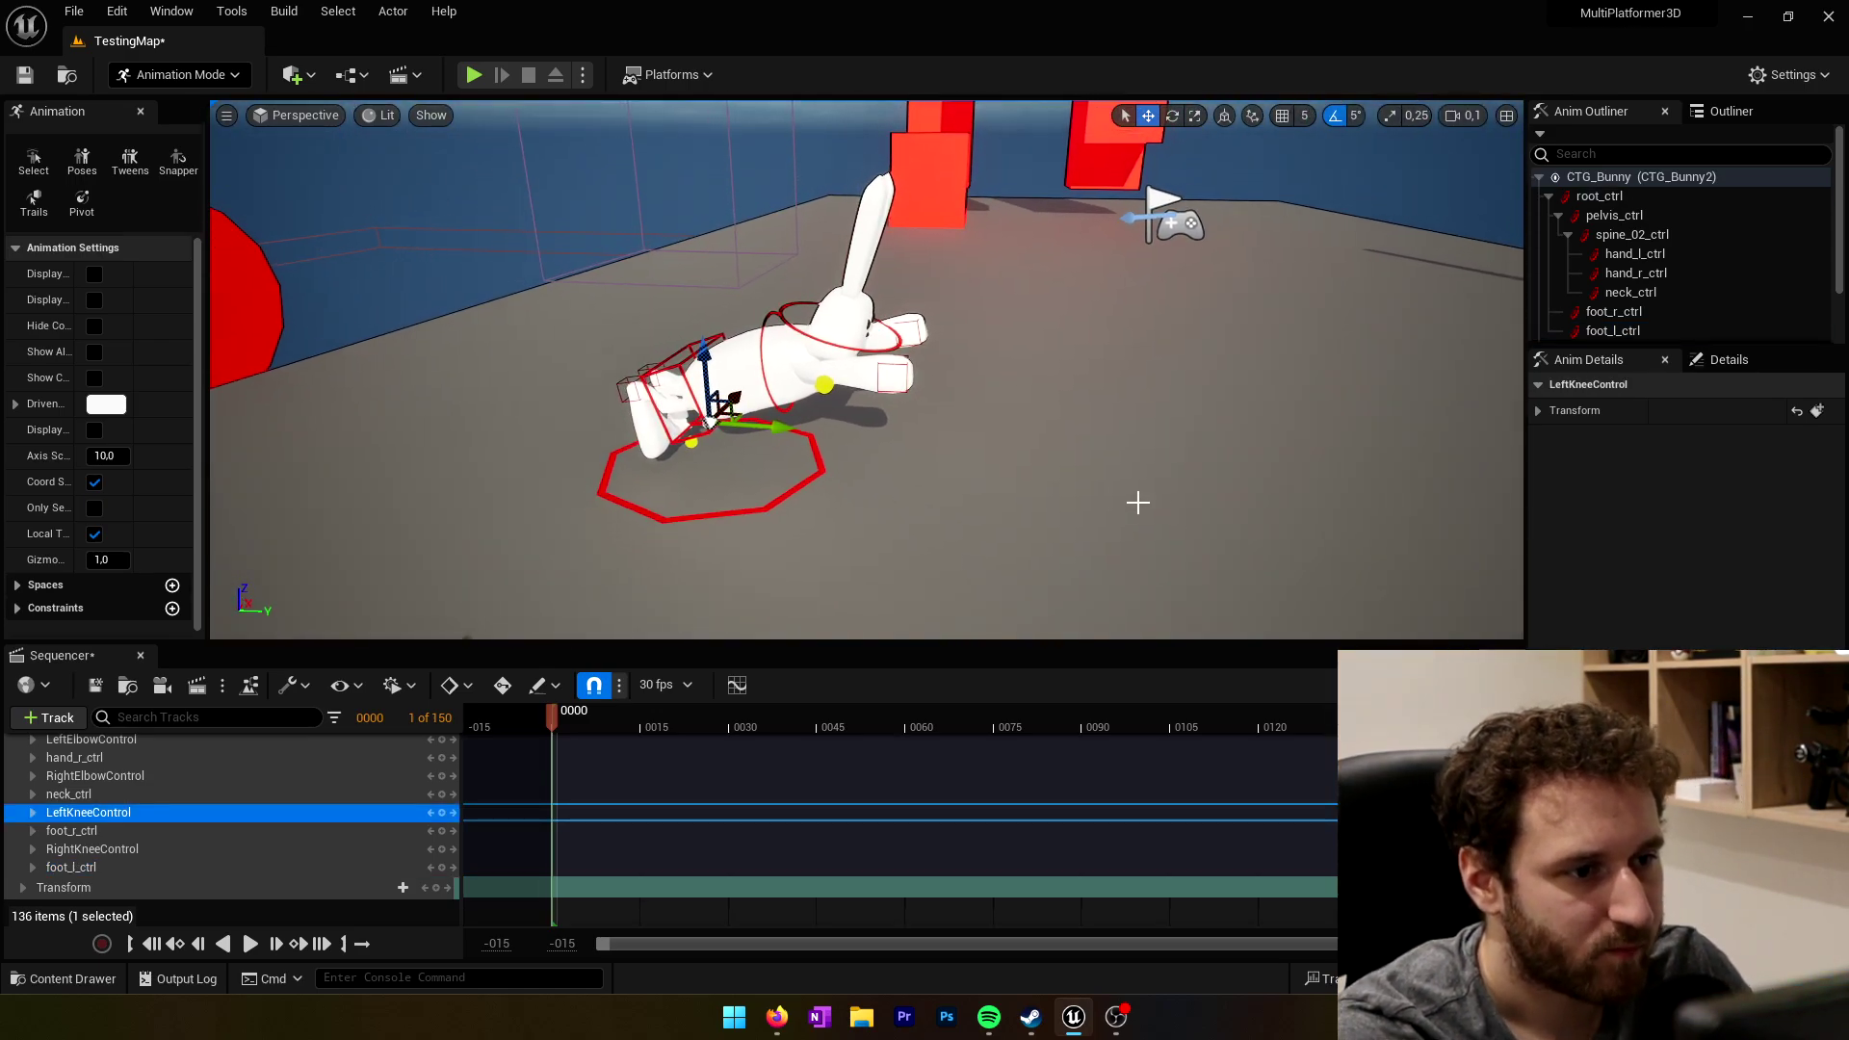
scroll(366, 828, "up", 5)
left_click(442, 812)
left_click(574, 725)
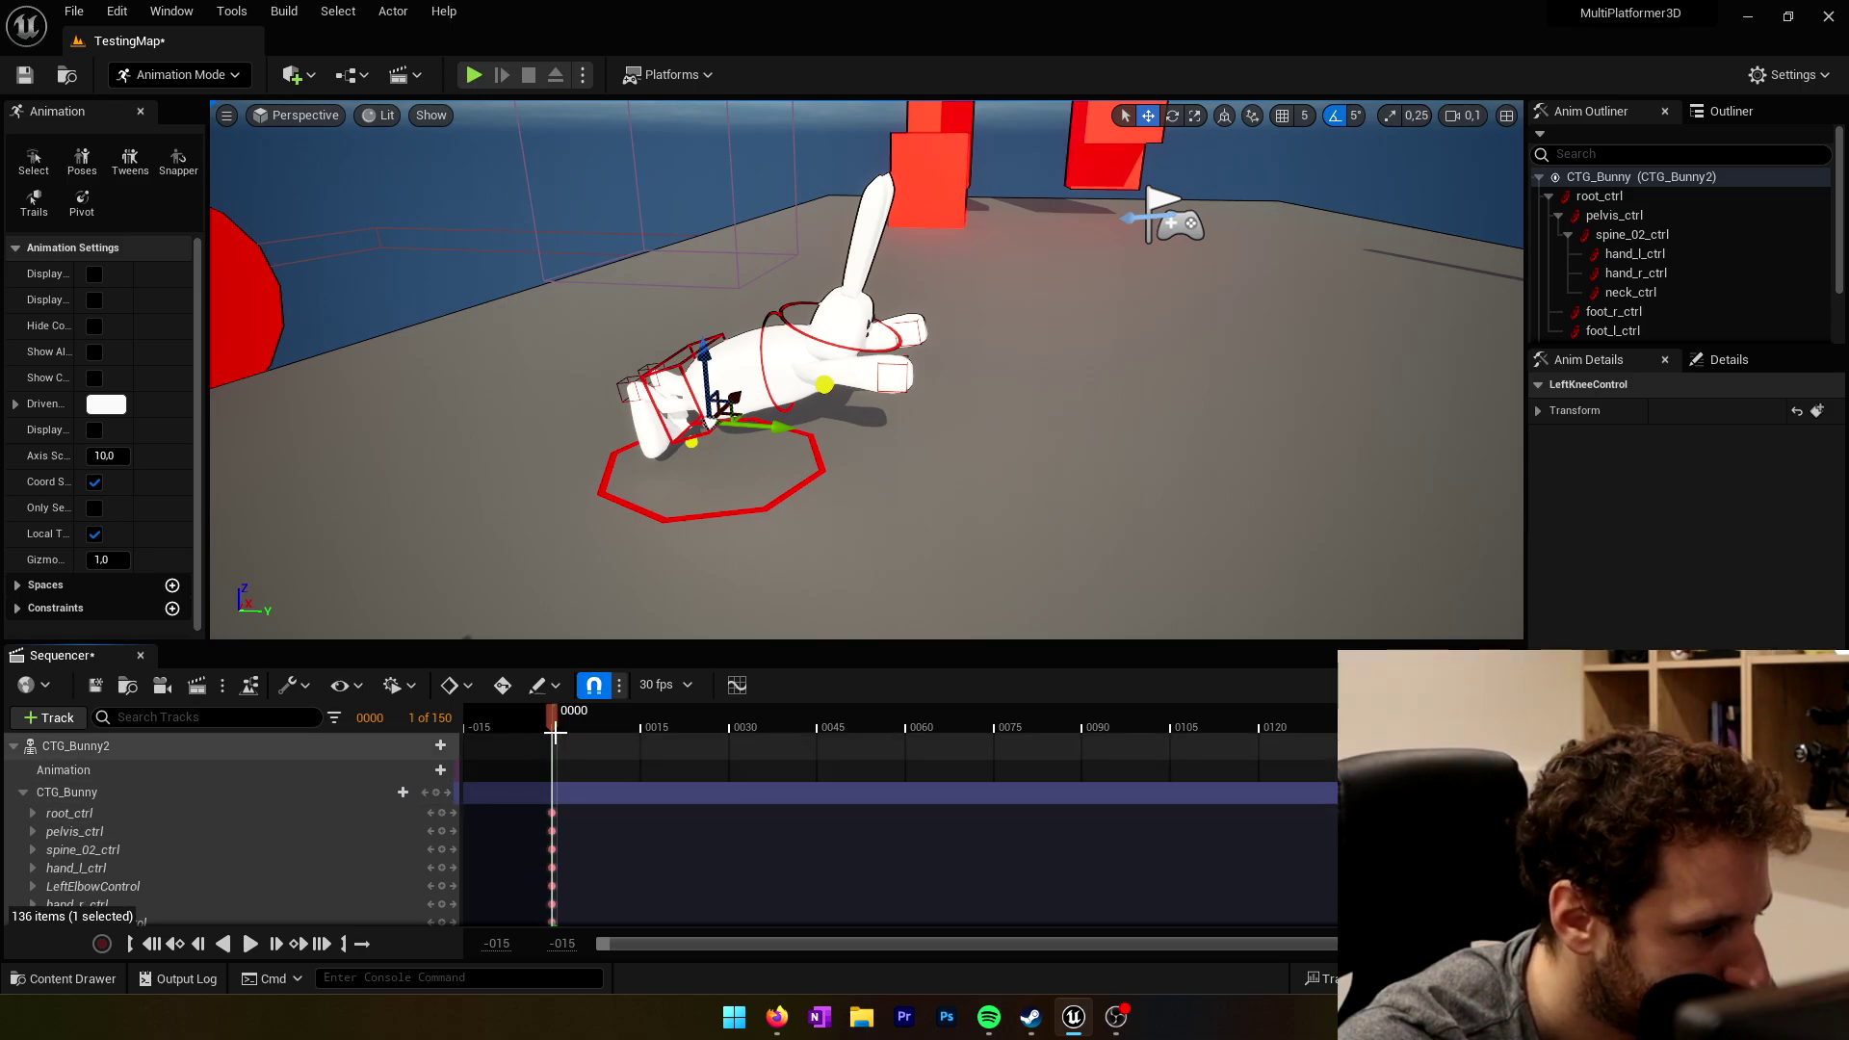
Step: At frame 5, rotate neck_ctrl about 10 degrees and rotate spine_02_ctrl slightly to change the head and arm pose
left_click_drag(597, 726, 584, 734)
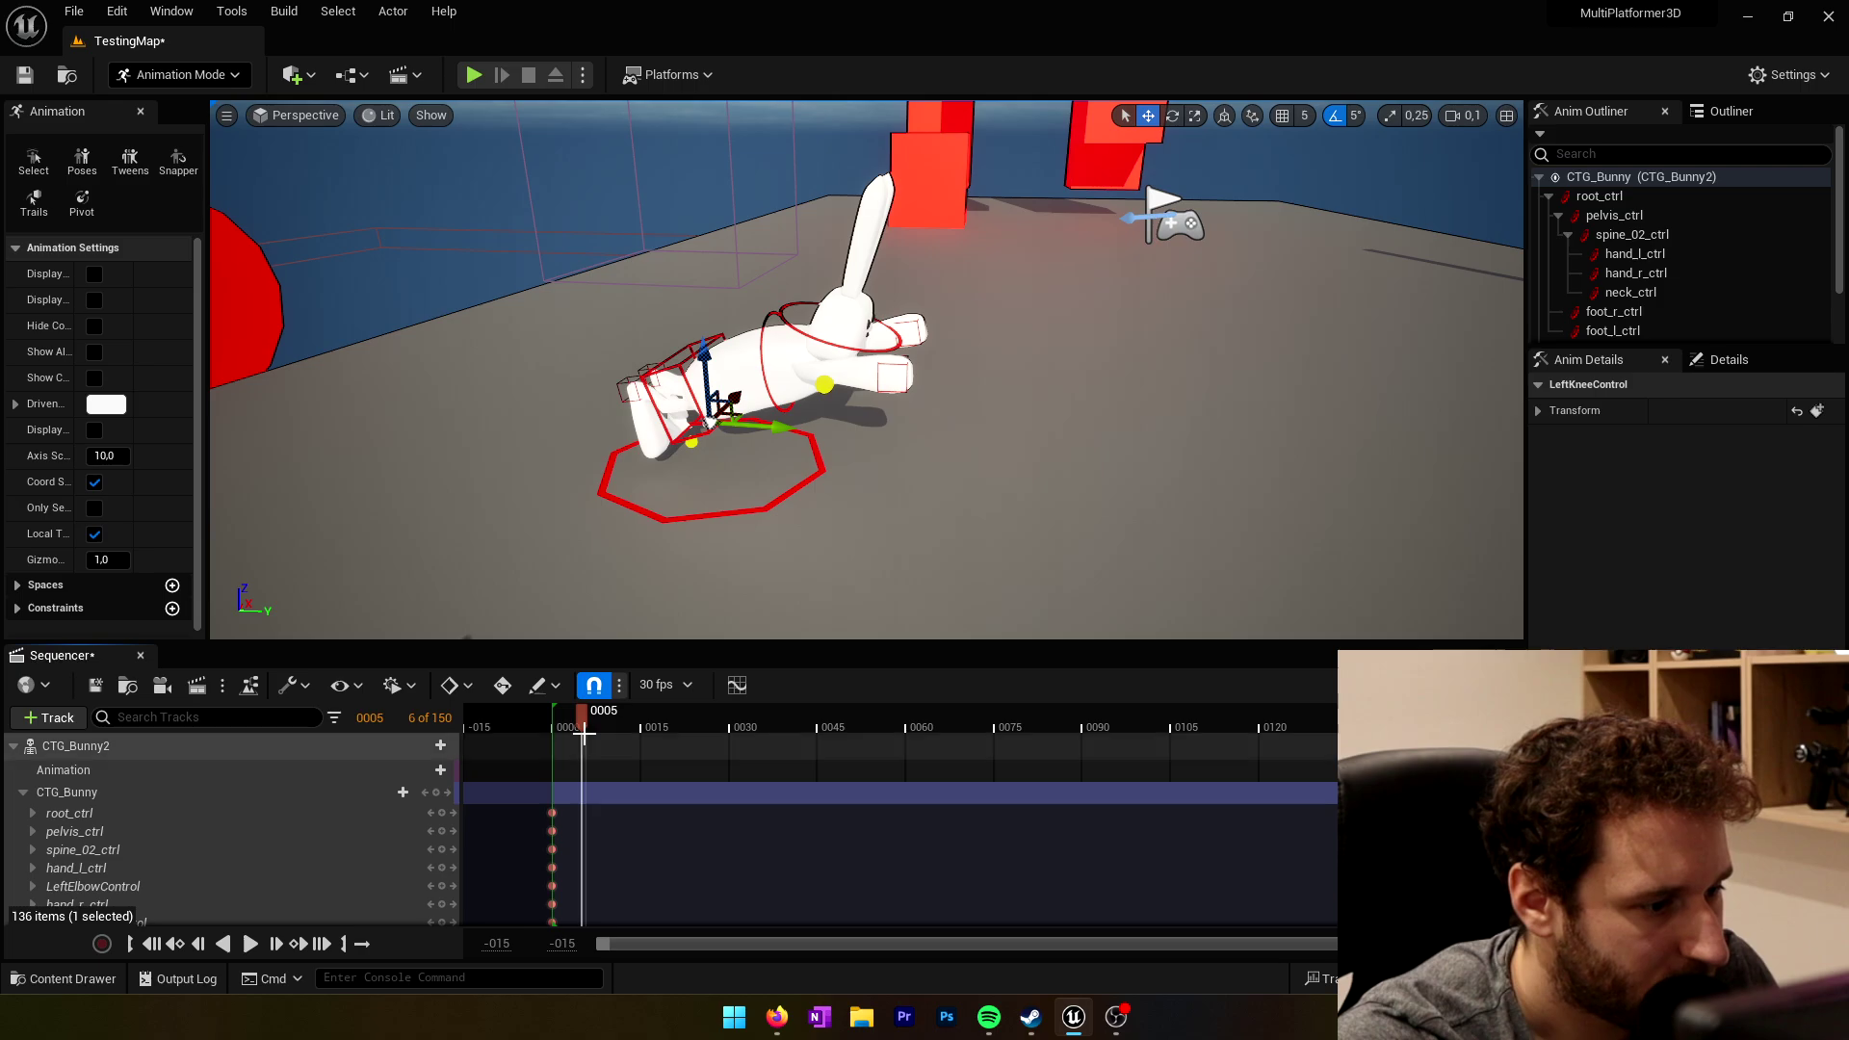
mouse_move(732, 540)
right_mouse_down()
mouse_move(641, 529)
mouse_move(736, 520)
right_mouse_up()
key("w")
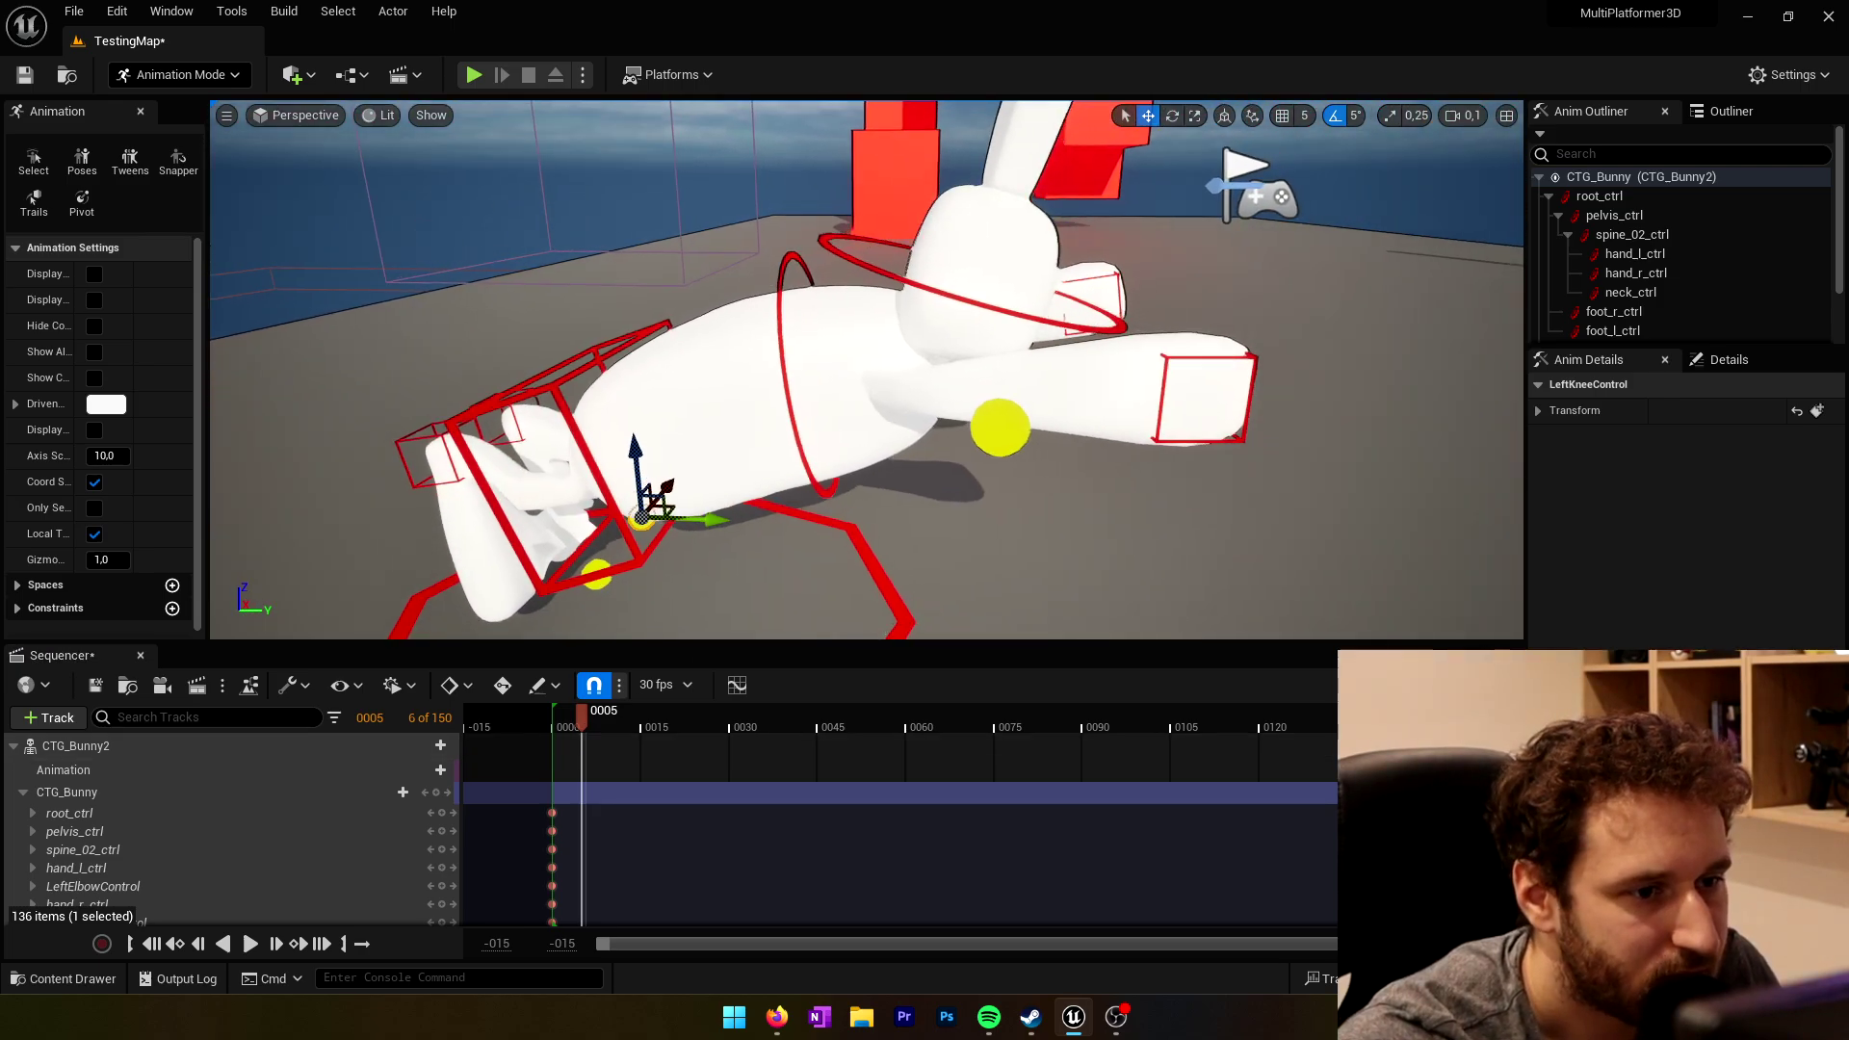
left_click(939, 381)
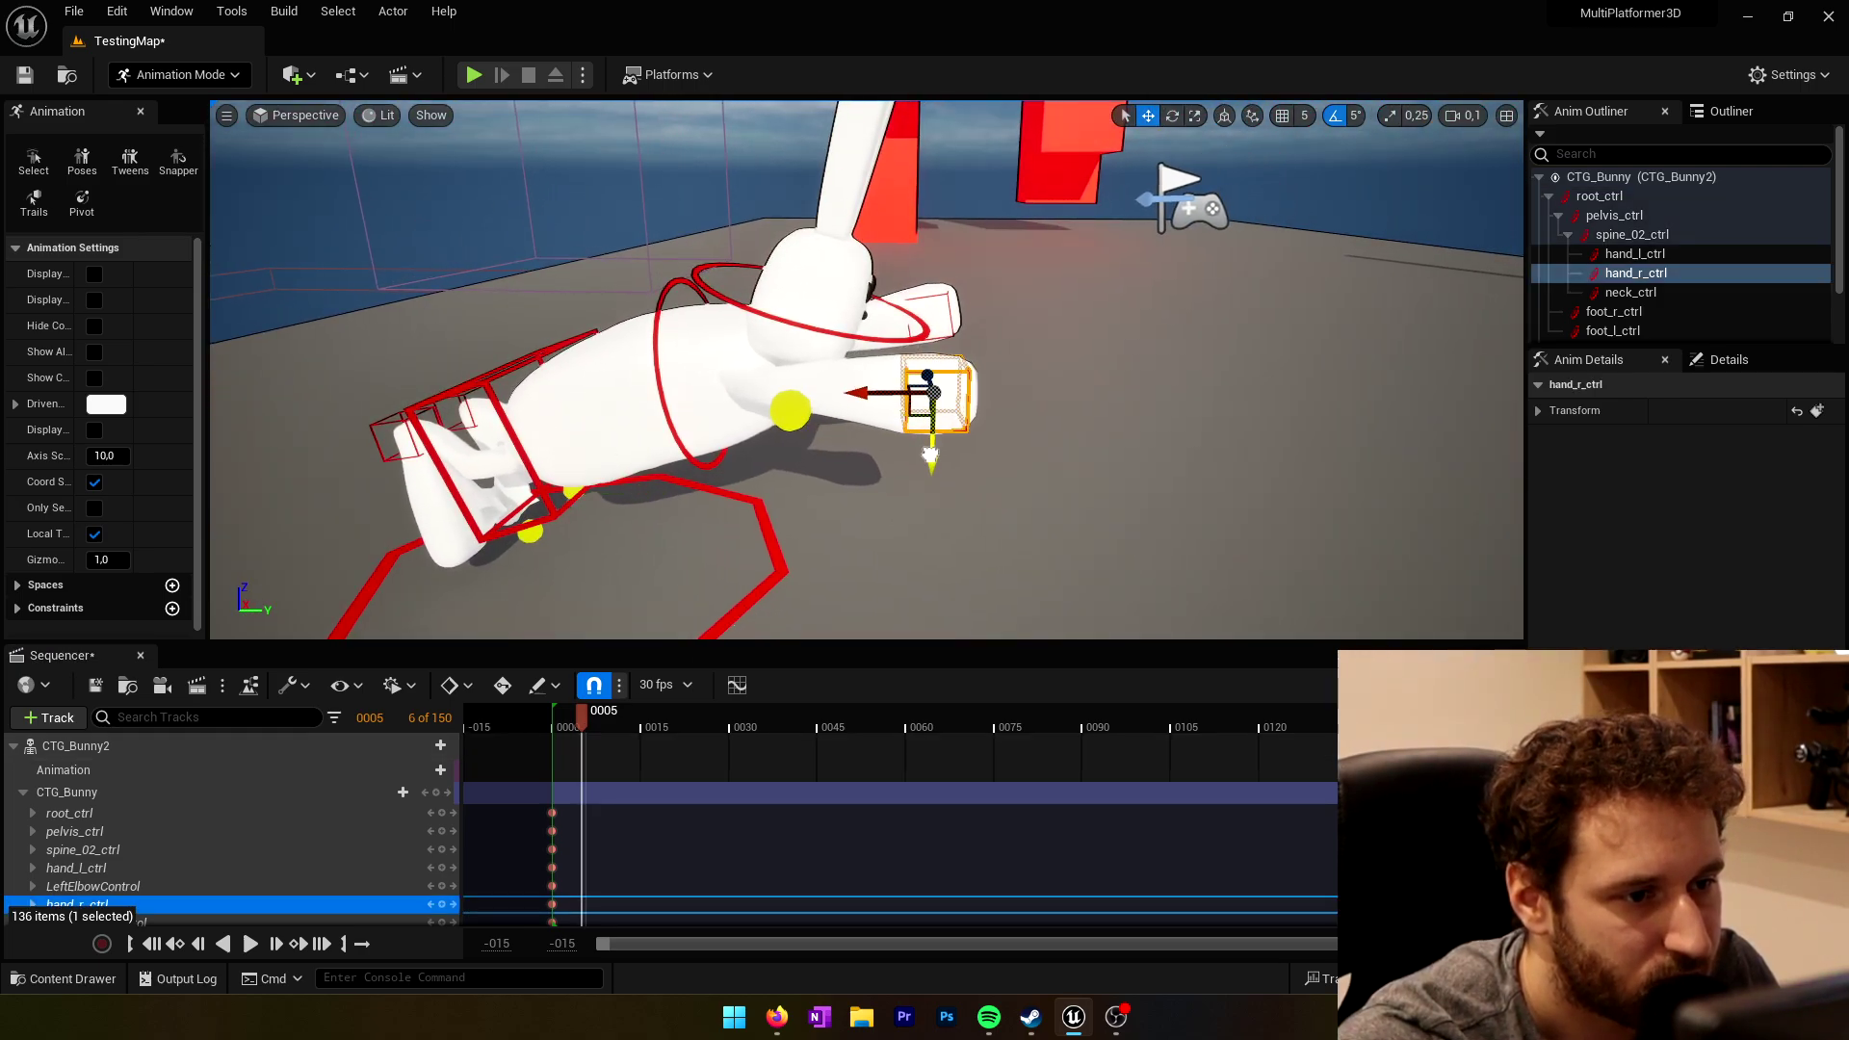
left_click(952, 301)
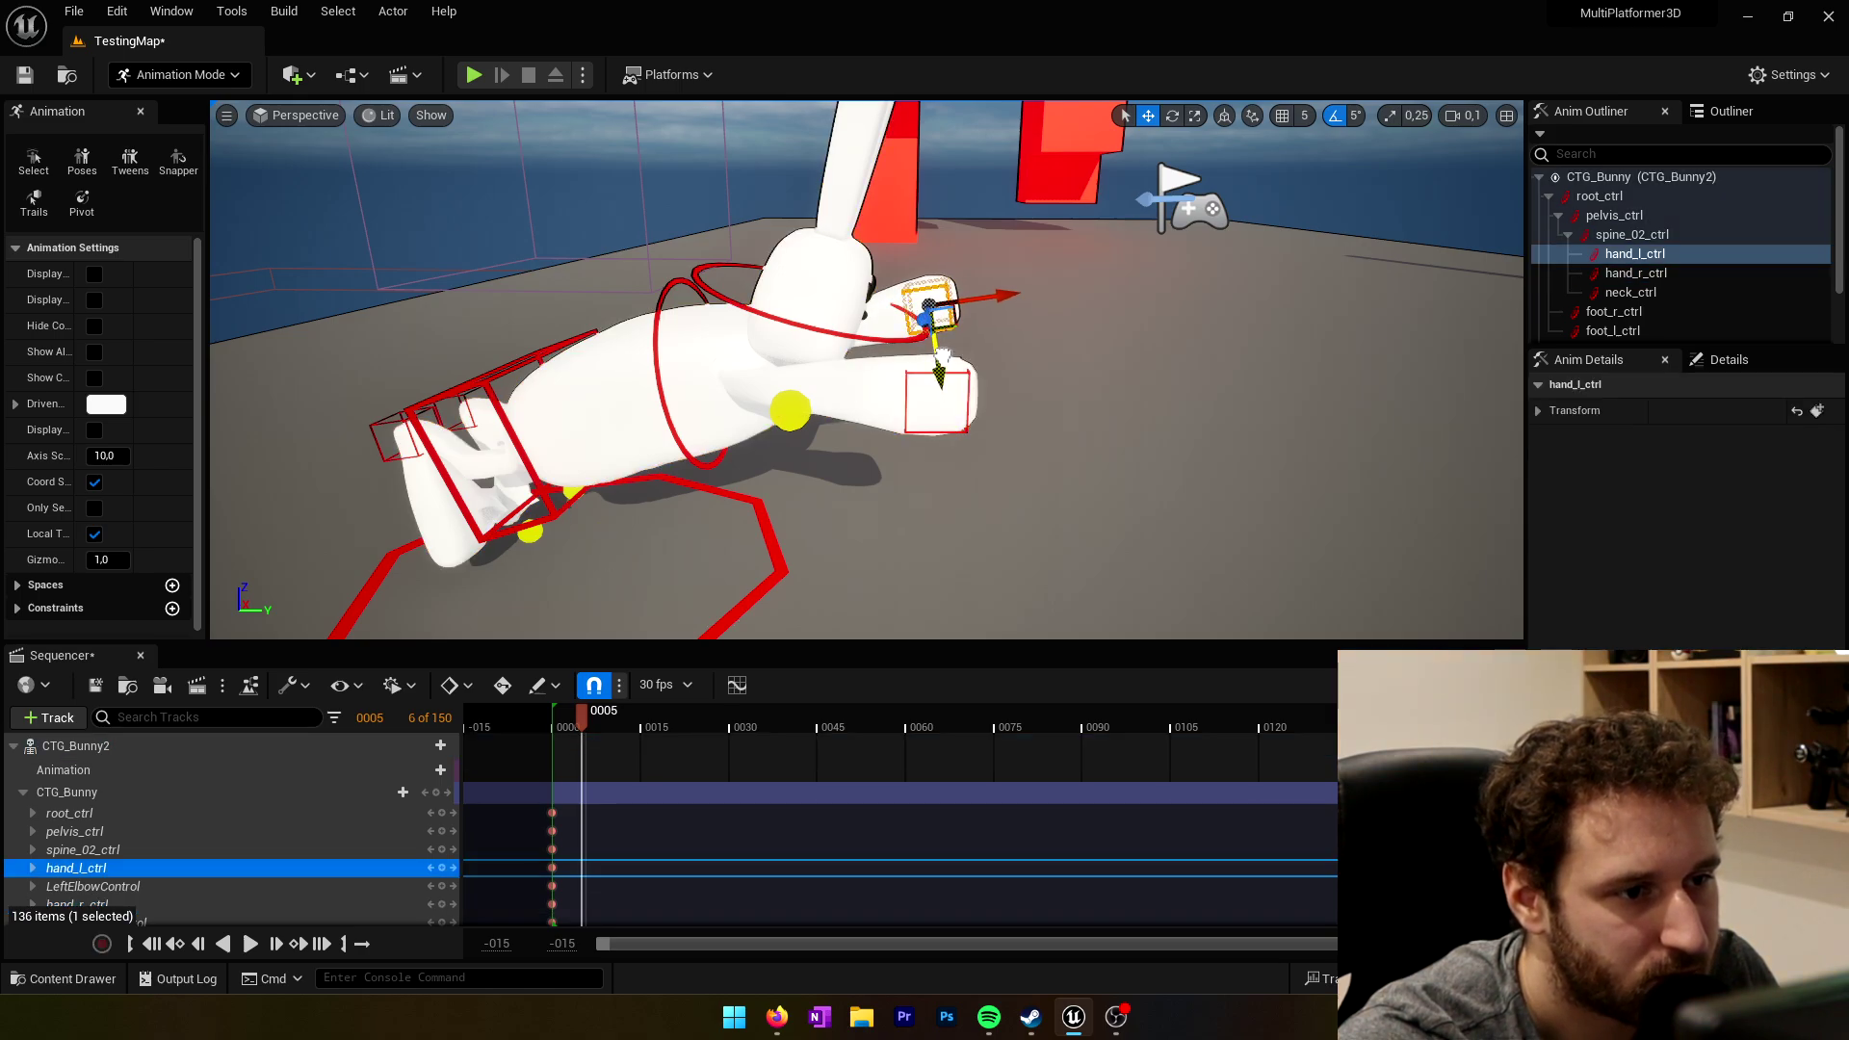
left_click(870, 337)
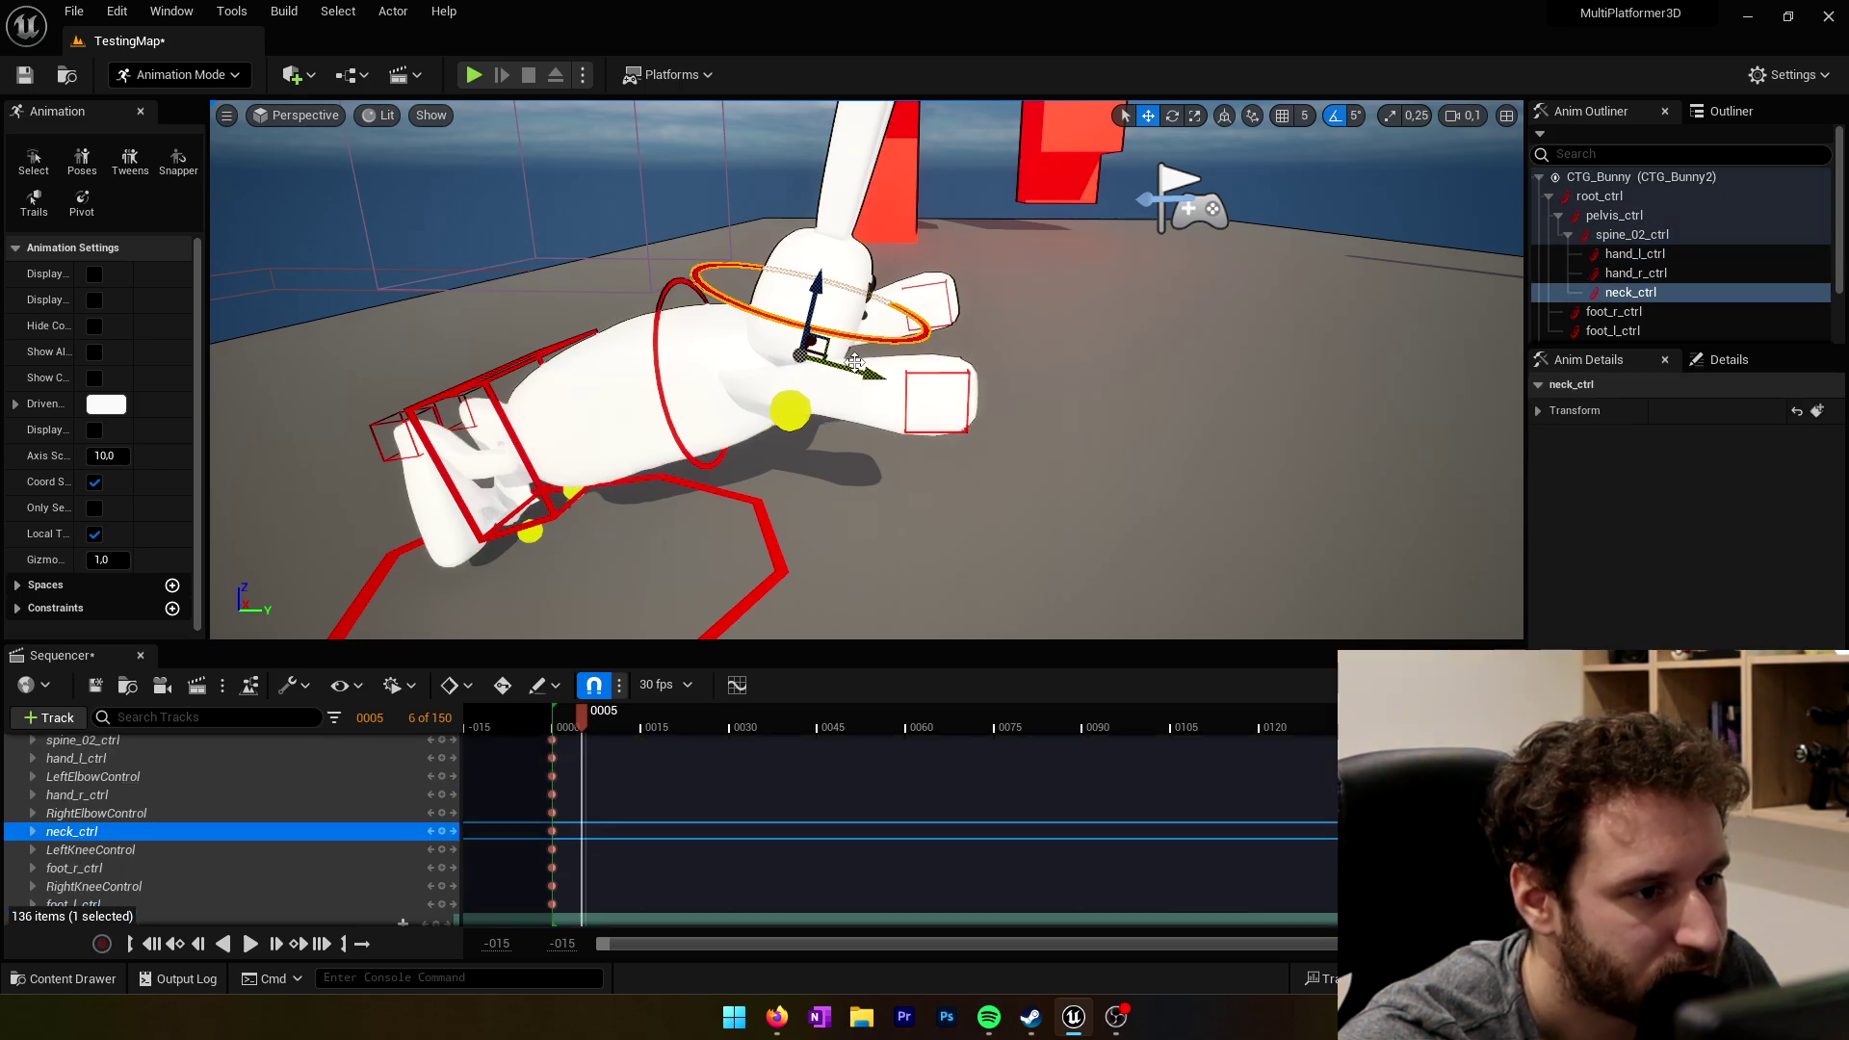
key("e")
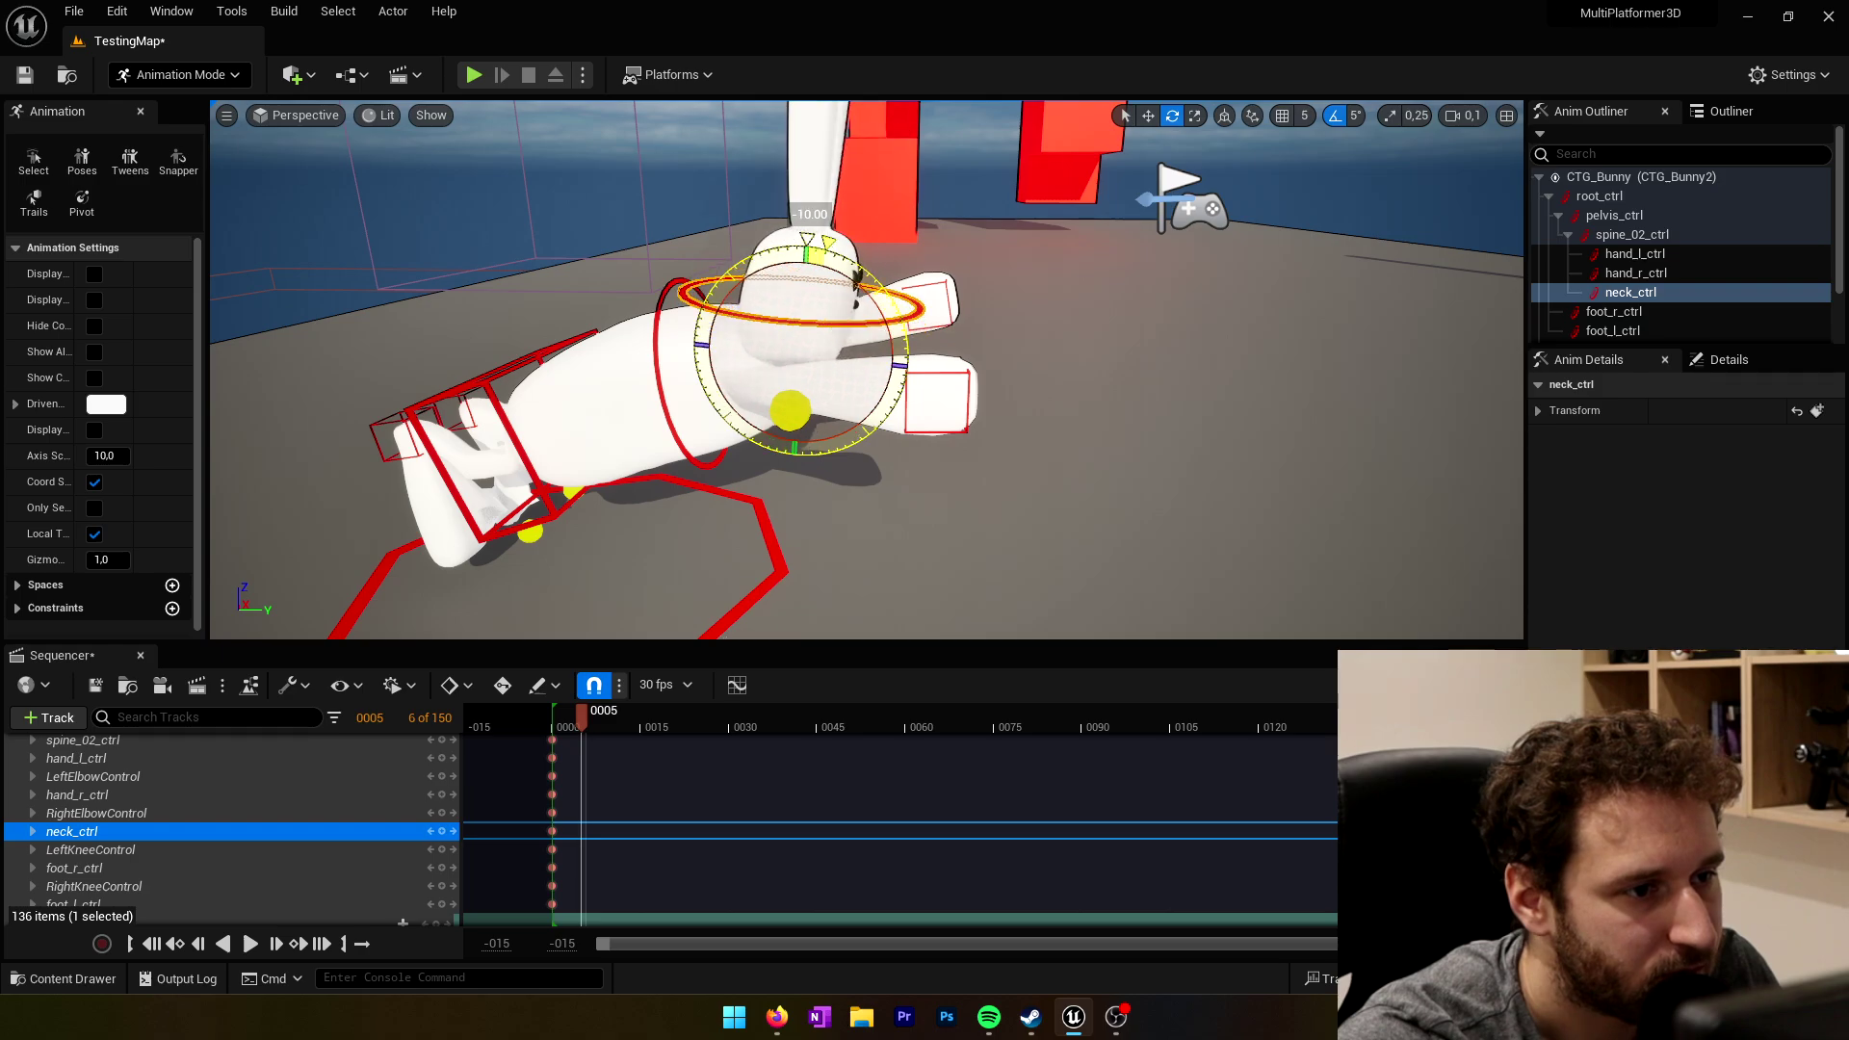
left_click(726, 414)
left_click_drag(726, 414, 486, 482)
Step: Key all CTG_Bunny controls at frame 5 and scrub back to frame 0 to compare the two poses
left_click(525, 462)
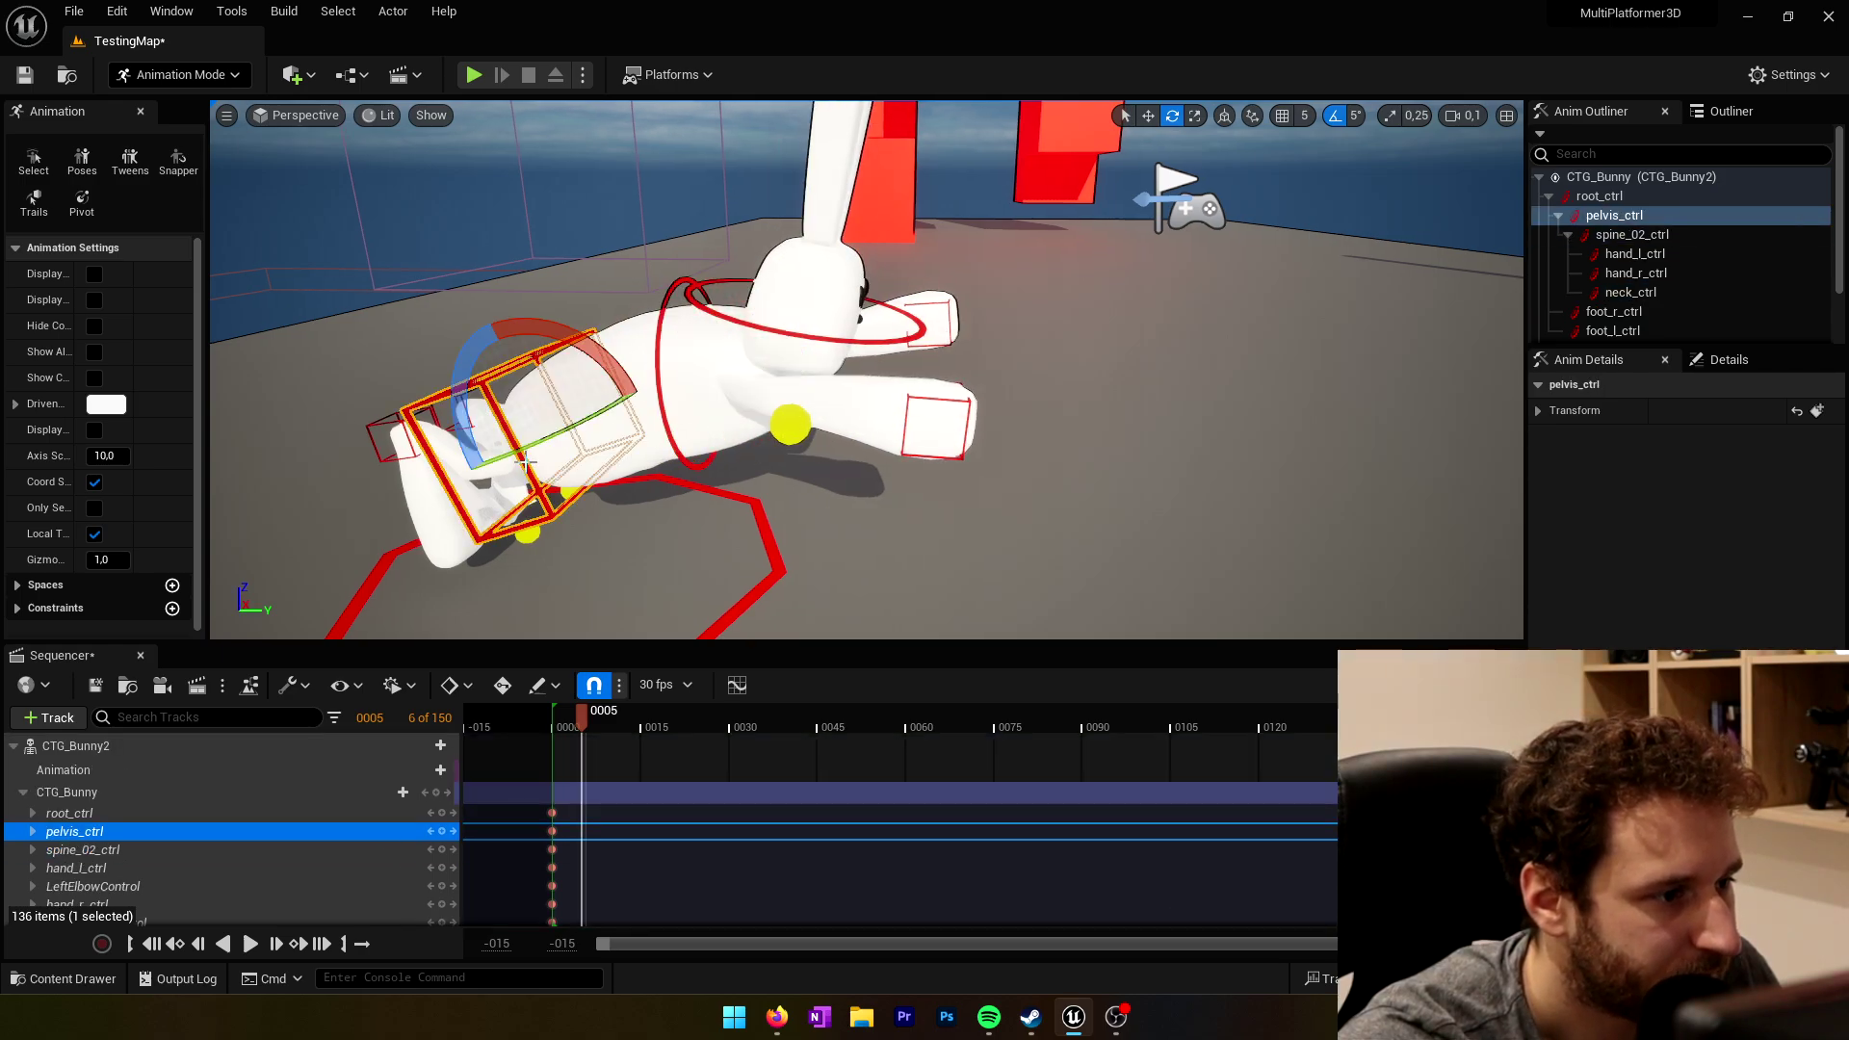
mouse_move(622, 394)
left_mouse_down()
mouse_move(578, 452)
mouse_move(629, 384)
left_mouse_up()
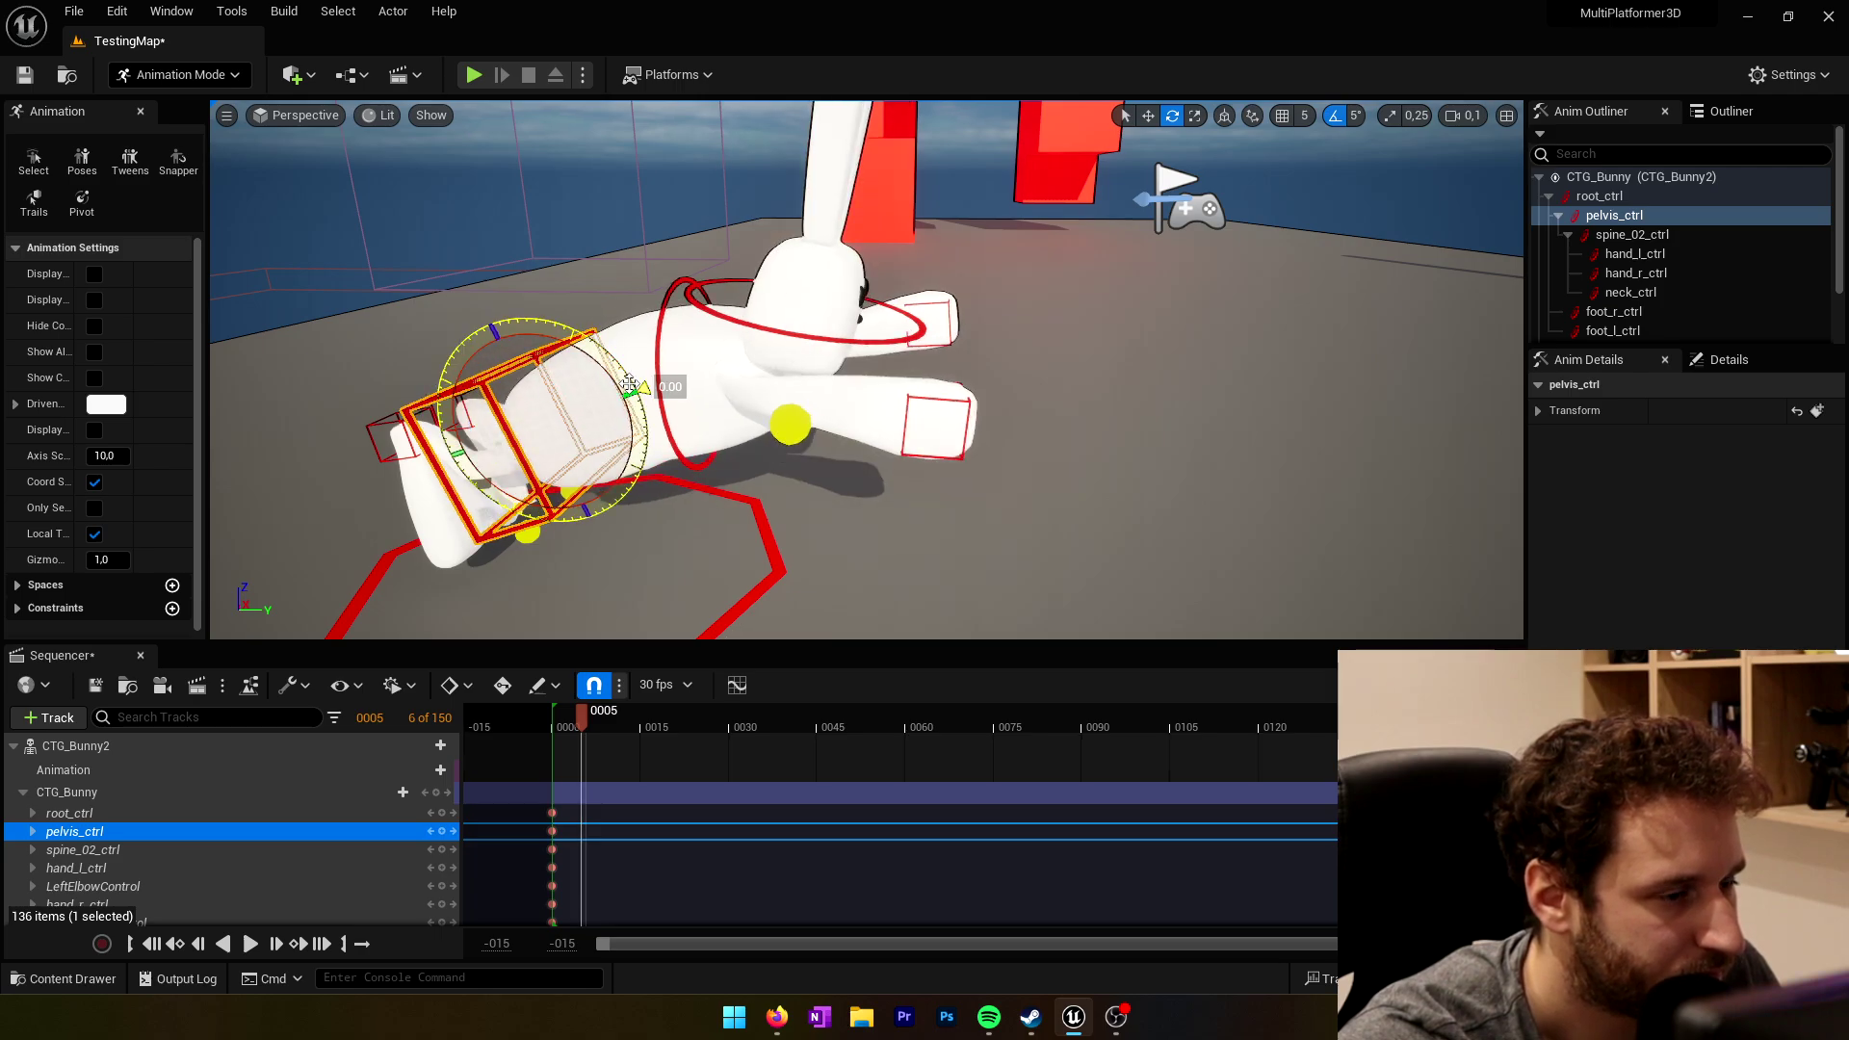
left_click(436, 792)
left_click_drag(587, 724, 551, 733)
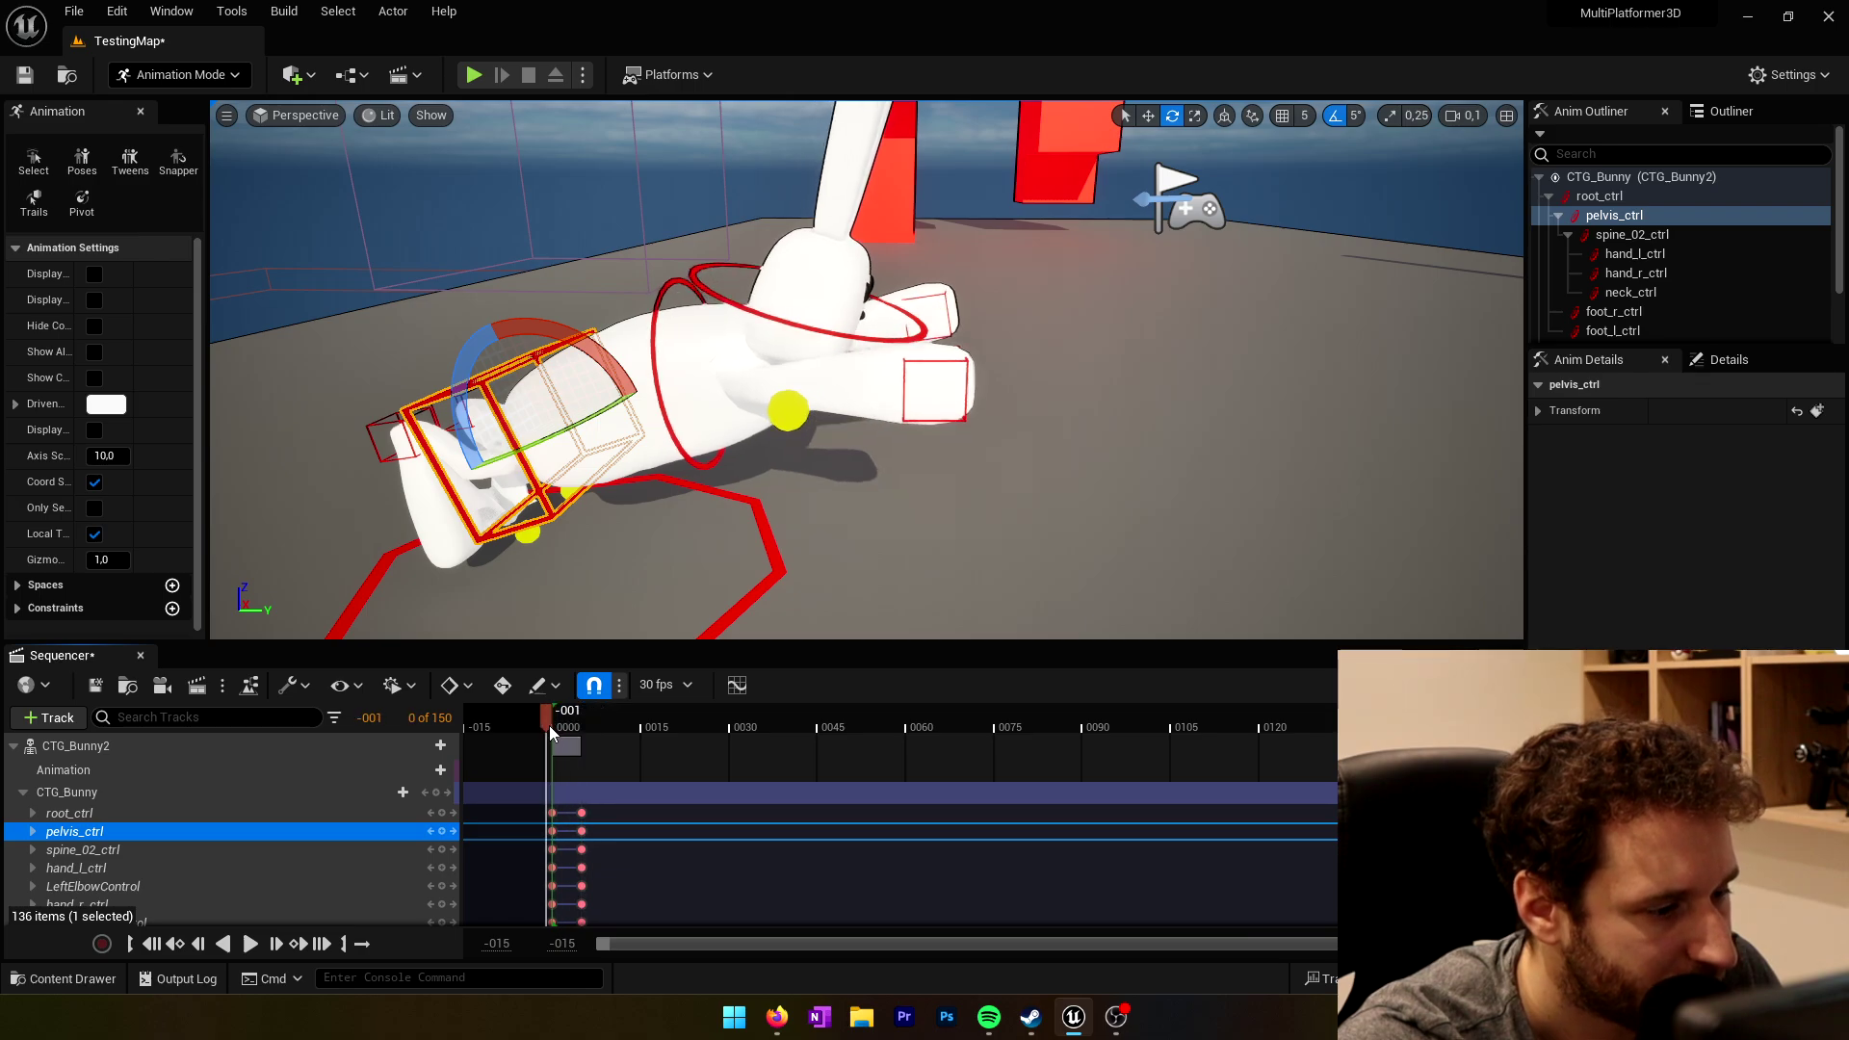
scroll(554, 799, "down", 2)
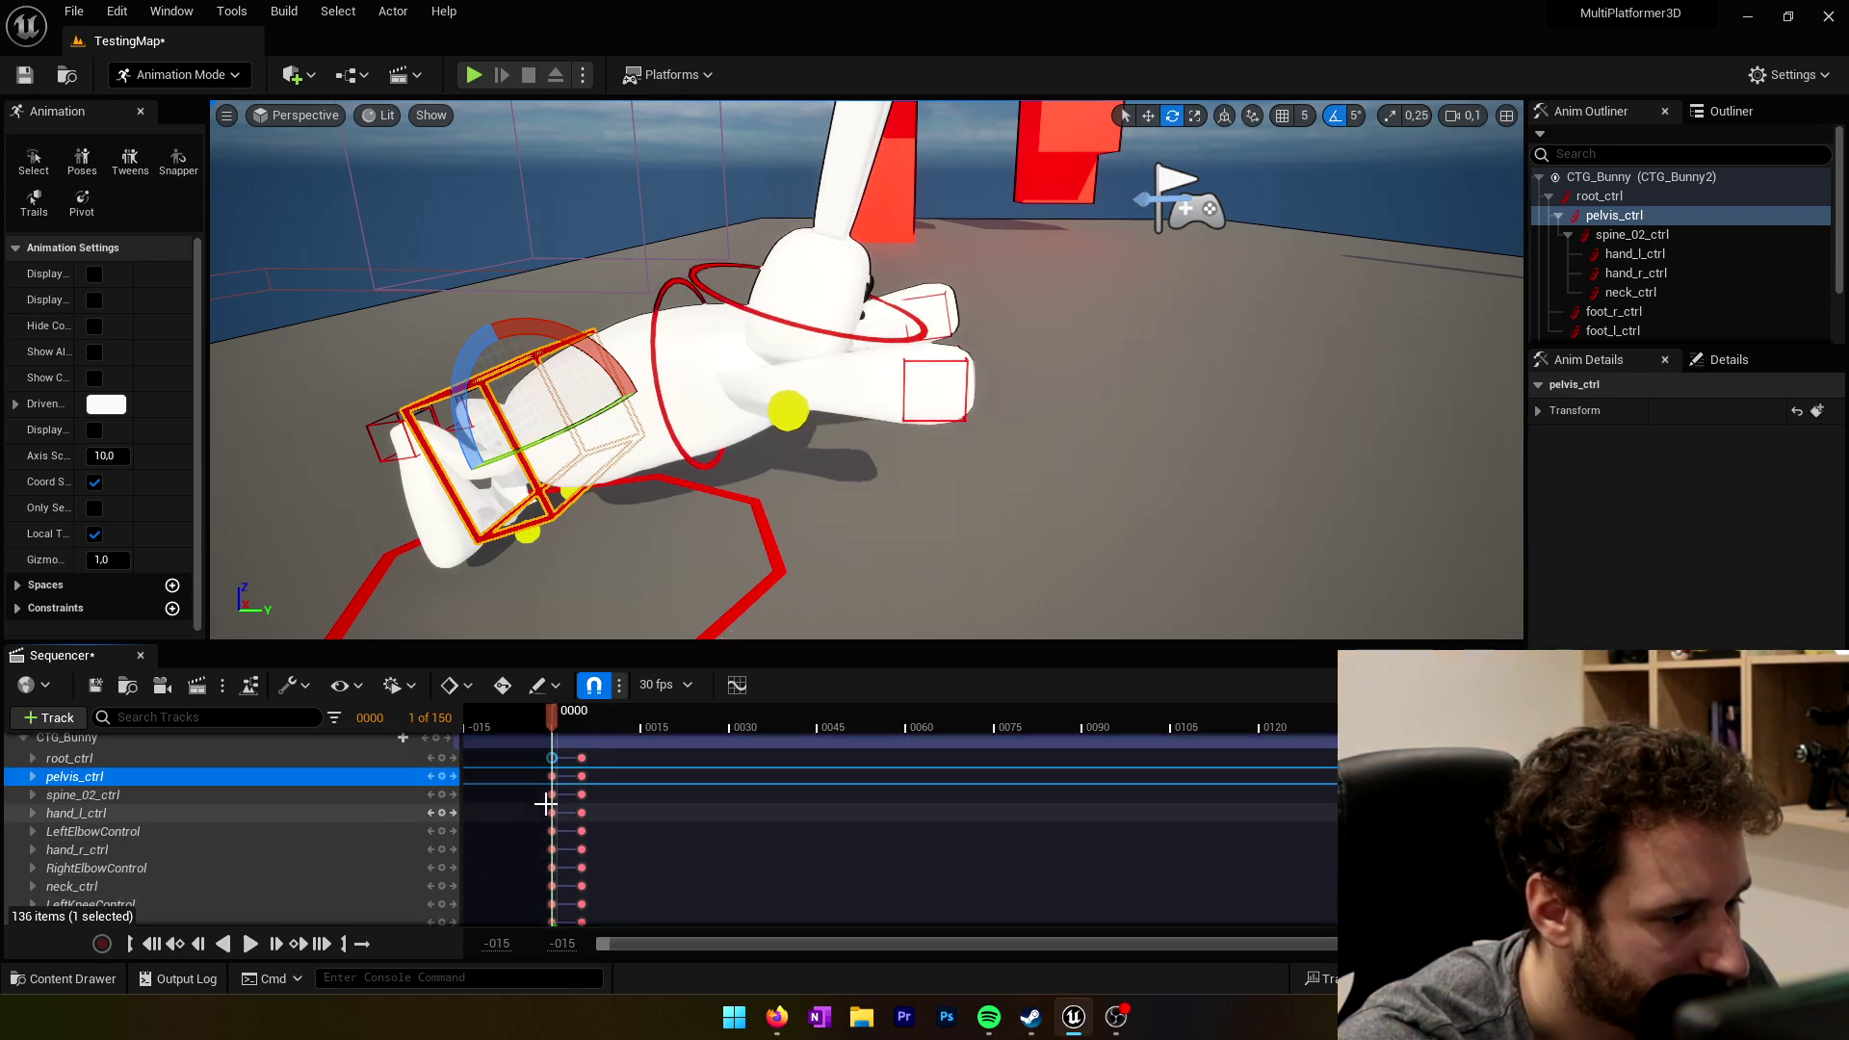
Step: Duplicate the frame 5 keys of all CTG_Bunny controls to frame 10
left_click(580, 759)
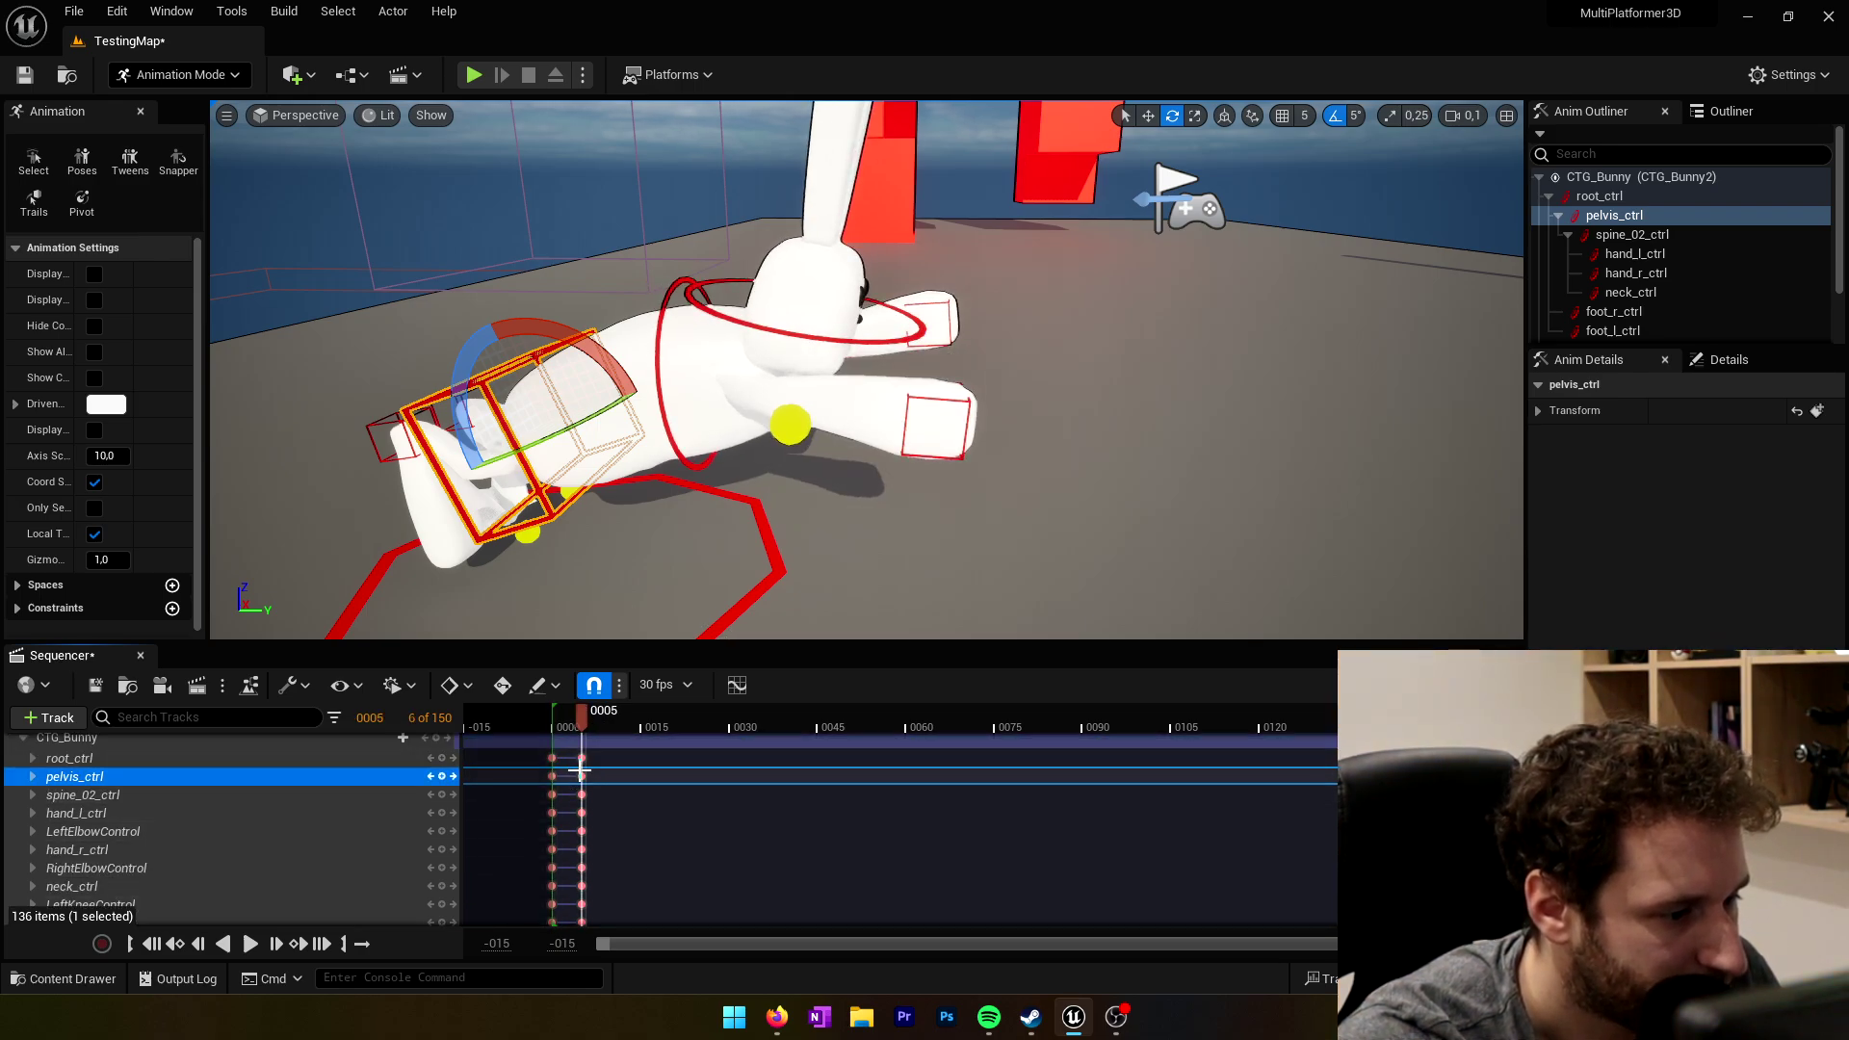
scroll(582, 767, "down", 1)
scroll(583, 745, "up", 1)
left_click(582, 759)
left_click(582, 776, "ctrl")
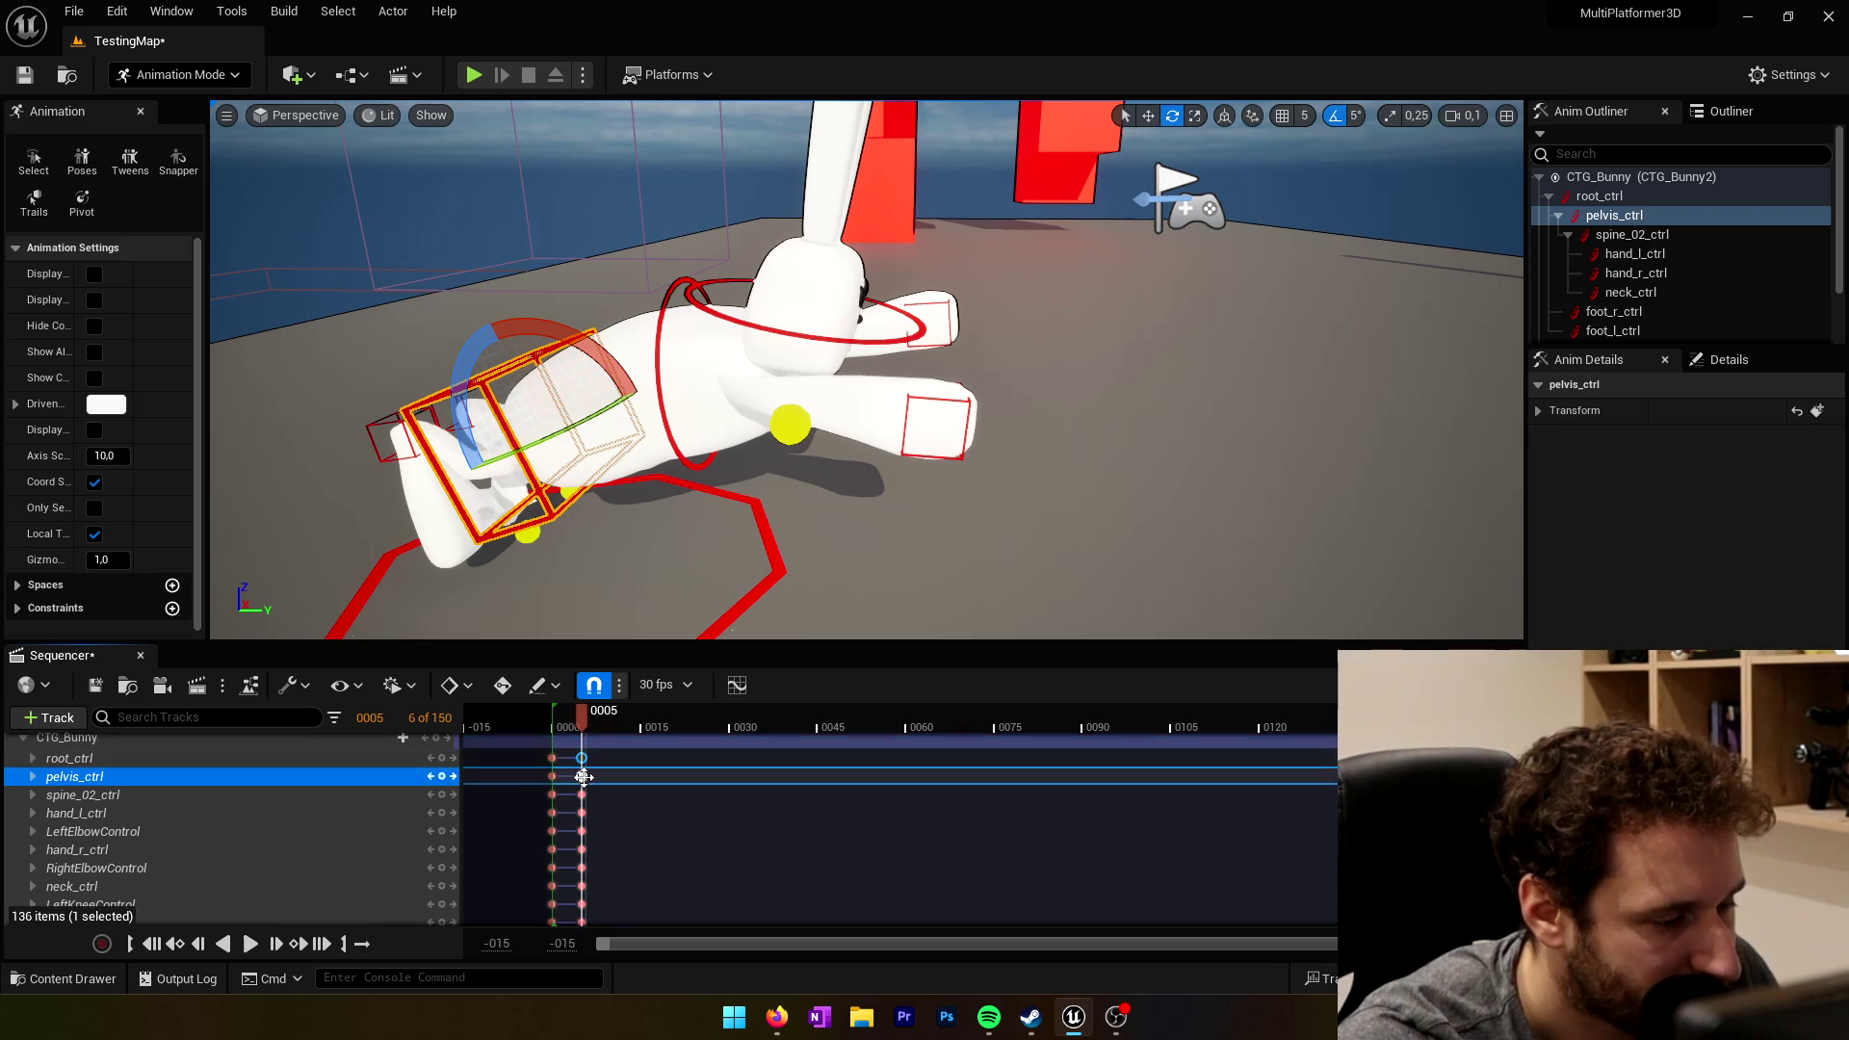
left_click(582, 795, "ctrl")
mouse_move(584, 804)
left_mouse_down()
mouse_move(578, 916)
mouse_move(607, 849)
mouse_move(594, 805)
mouse_move(613, 807)
left_mouse_up()
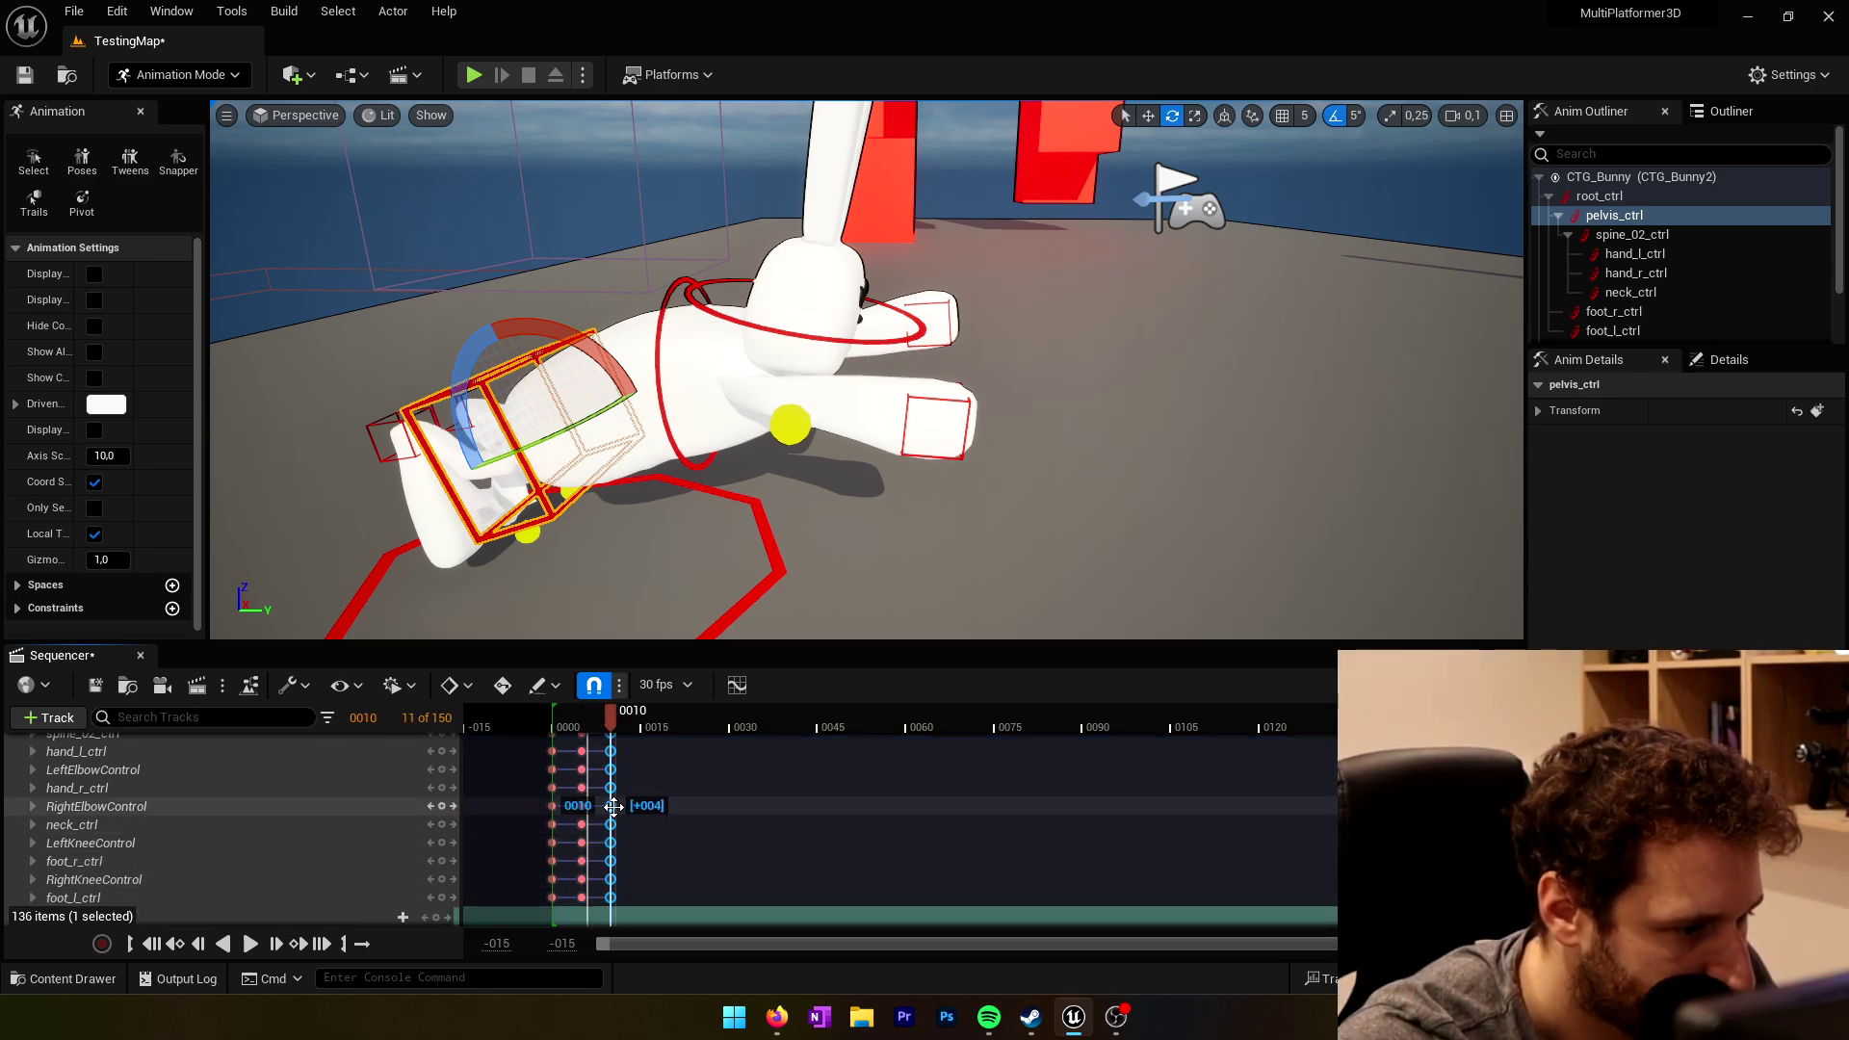
Step: Duplicate the frame 0 keys of every control from root_ctrl to foot_l_ctrl to frame 15 to close the loop
scroll(552, 744, "up", 3)
left_click(552, 814)
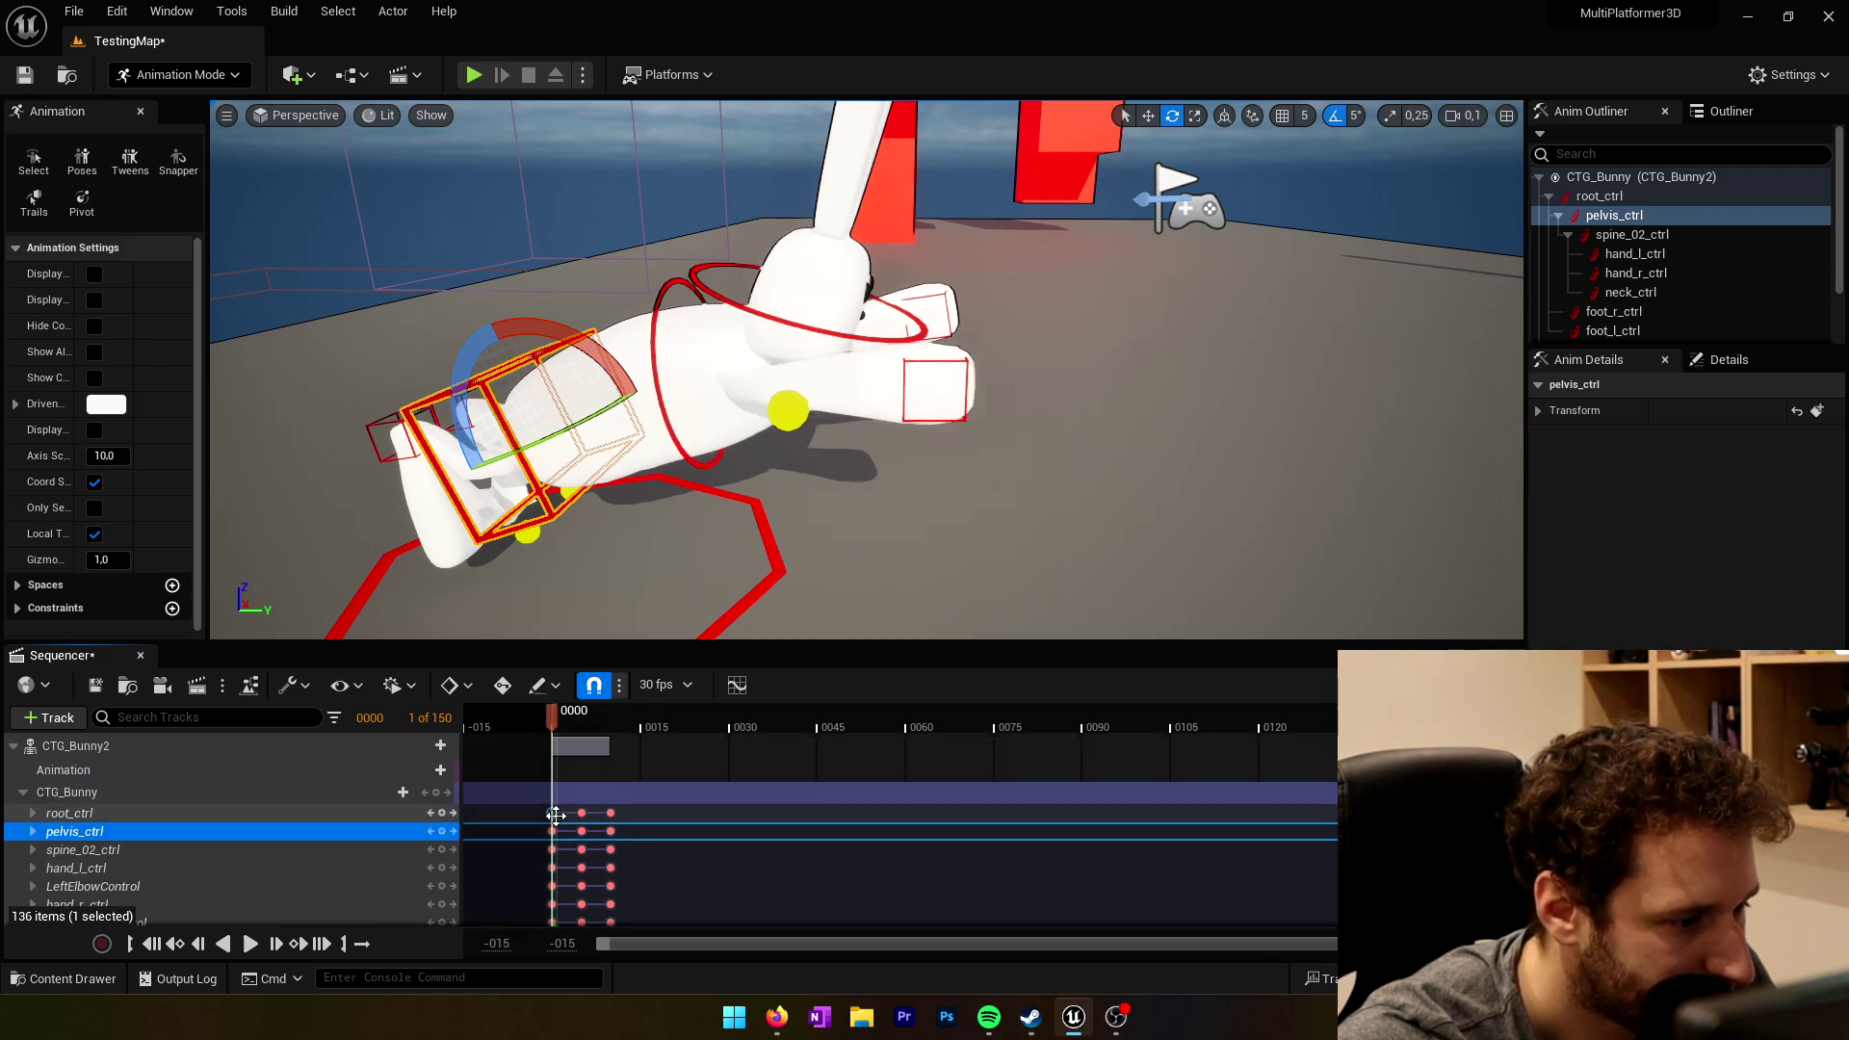
left_click(551, 831, "ctrl")
left_click(551, 850, "ctrl")
left_click(551, 868, "ctrl")
left_click(551, 885, "ctrl")
left_click(552, 904, "ctrl")
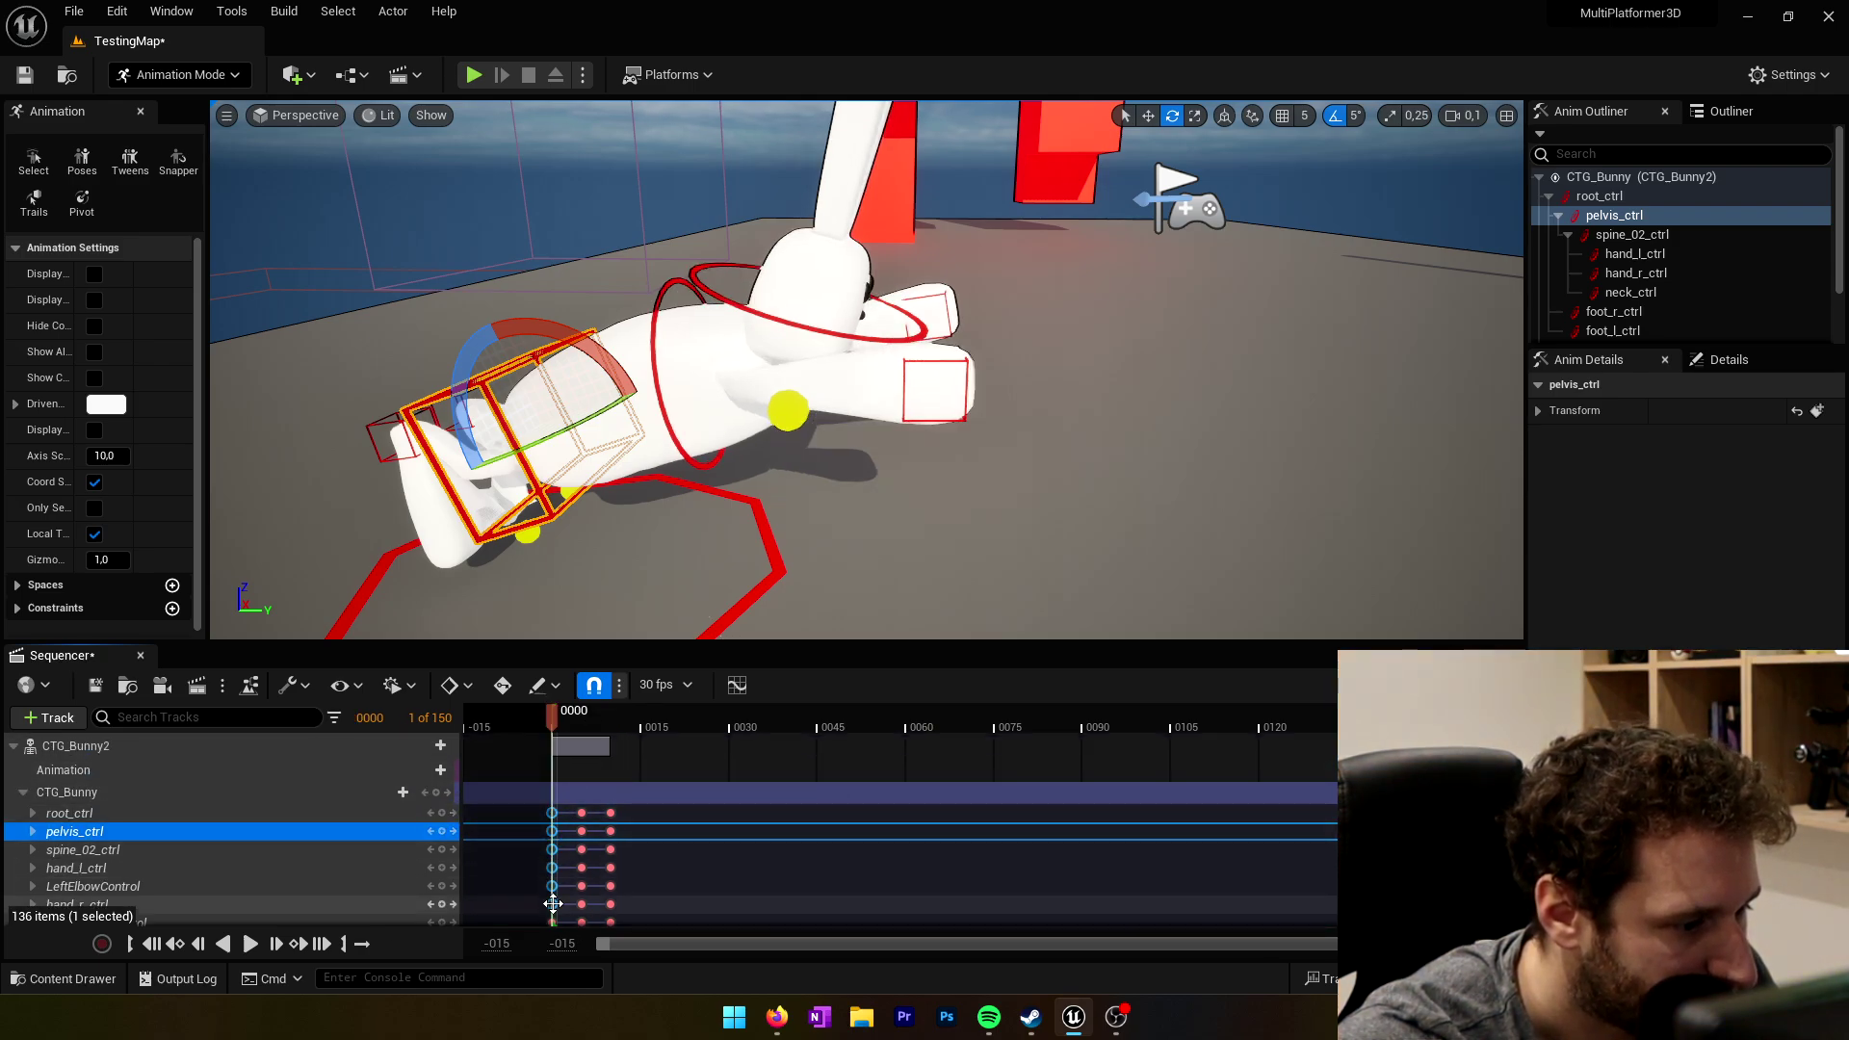
scroll(546, 886, "down", 3)
left_click(552, 830, "ctrl")
left_click(552, 850, "ctrl")
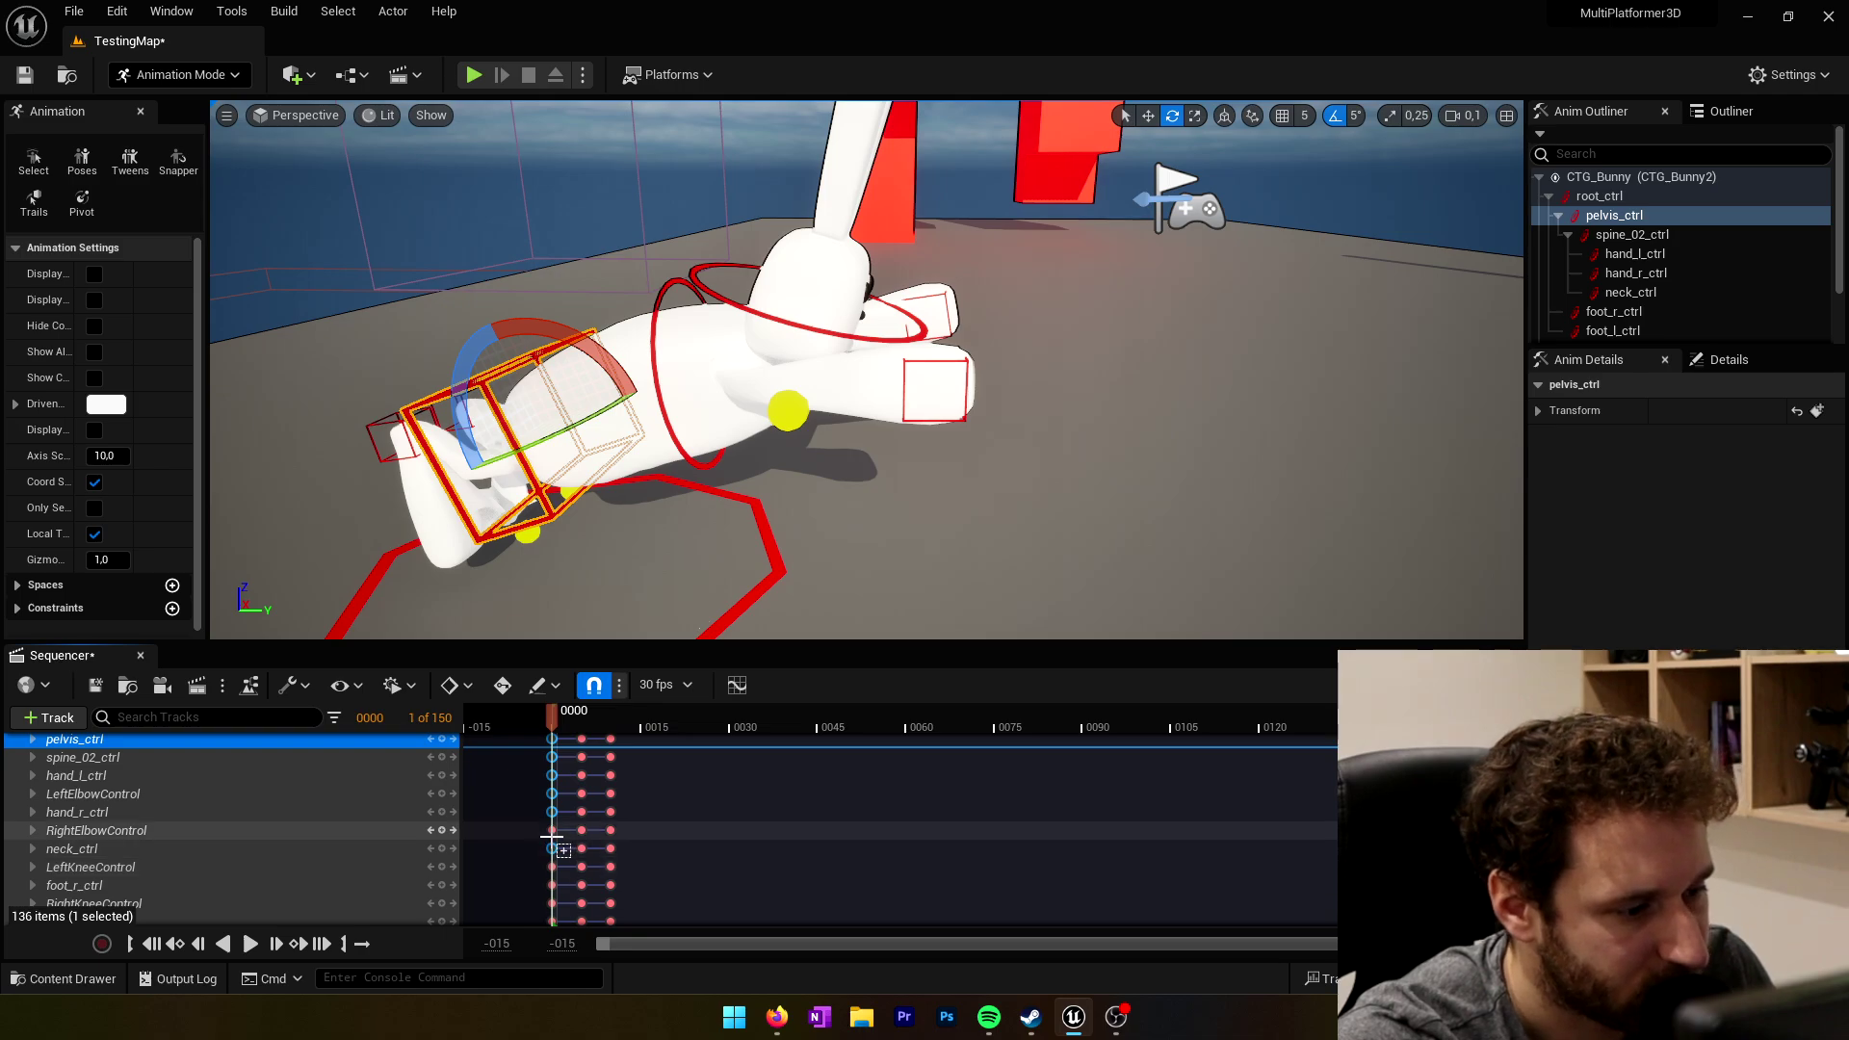
left_click(554, 866, "ctrl")
left_click(552, 885, "ctrl")
scroll(555, 884, "down", 2)
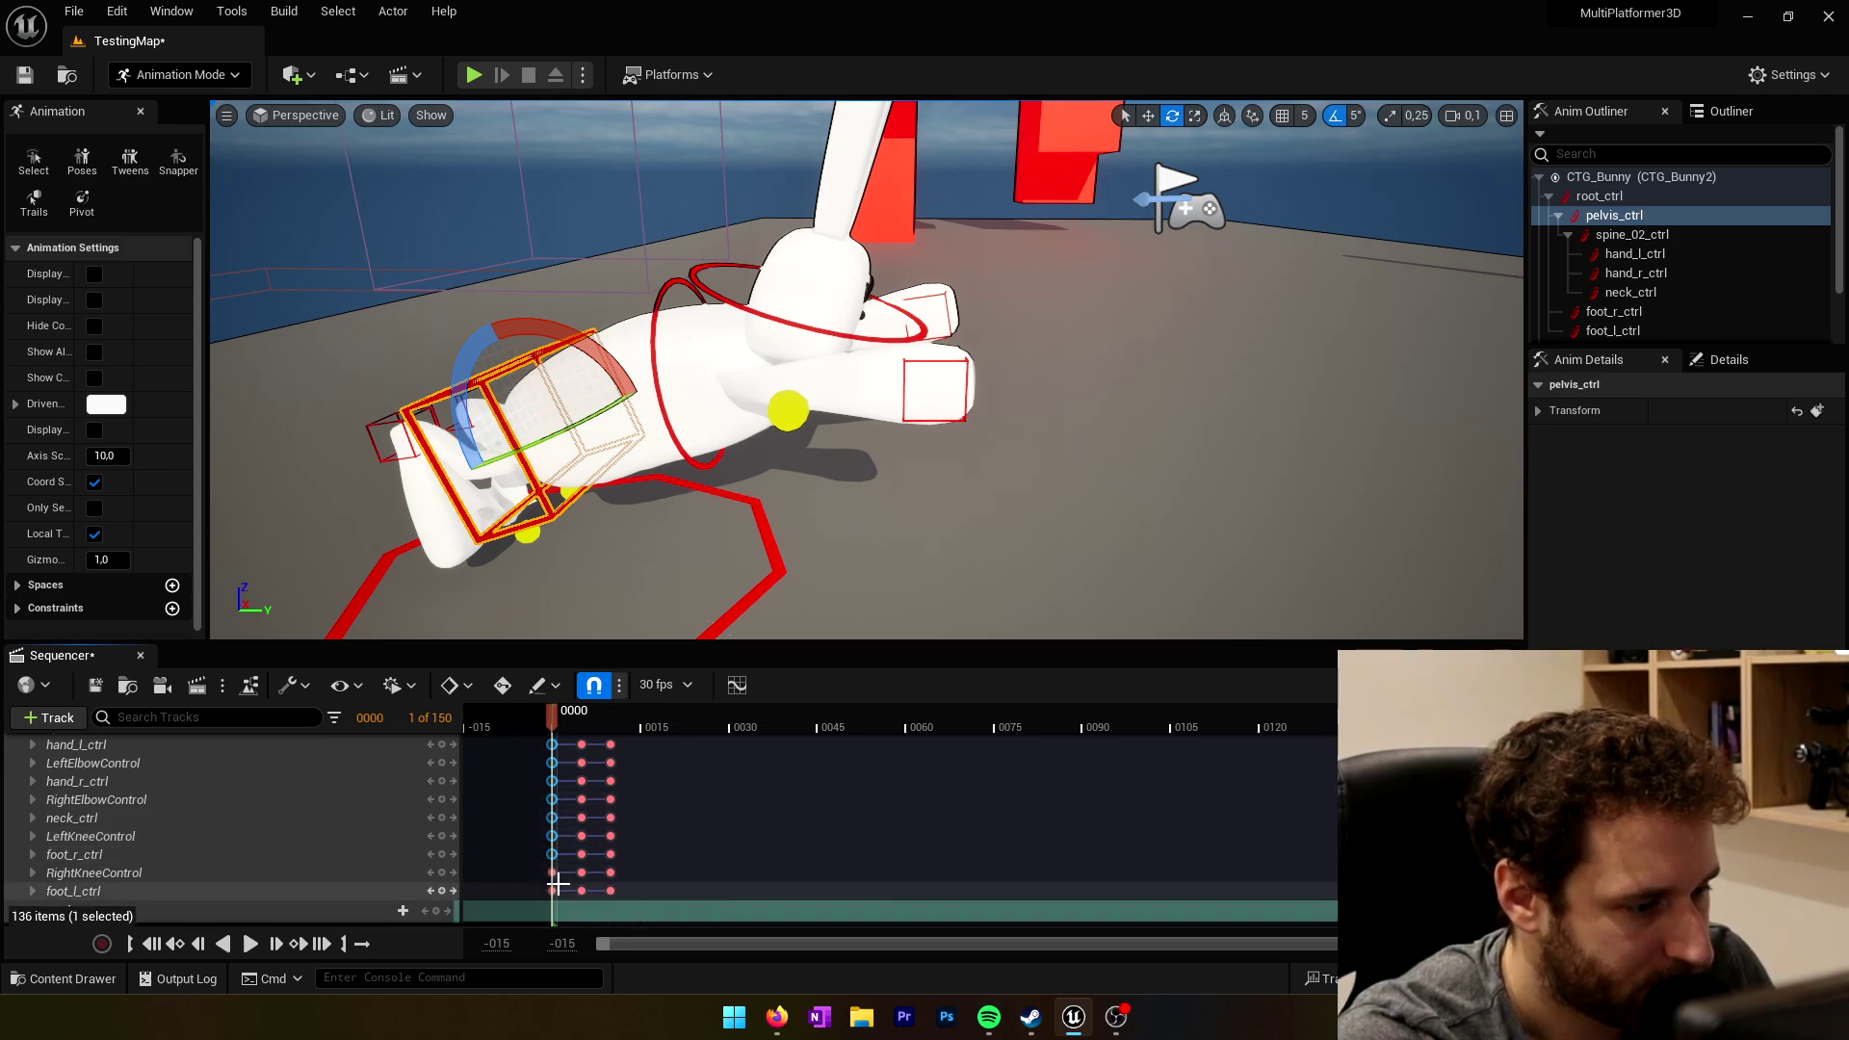
left_click(552, 850, "ctrl")
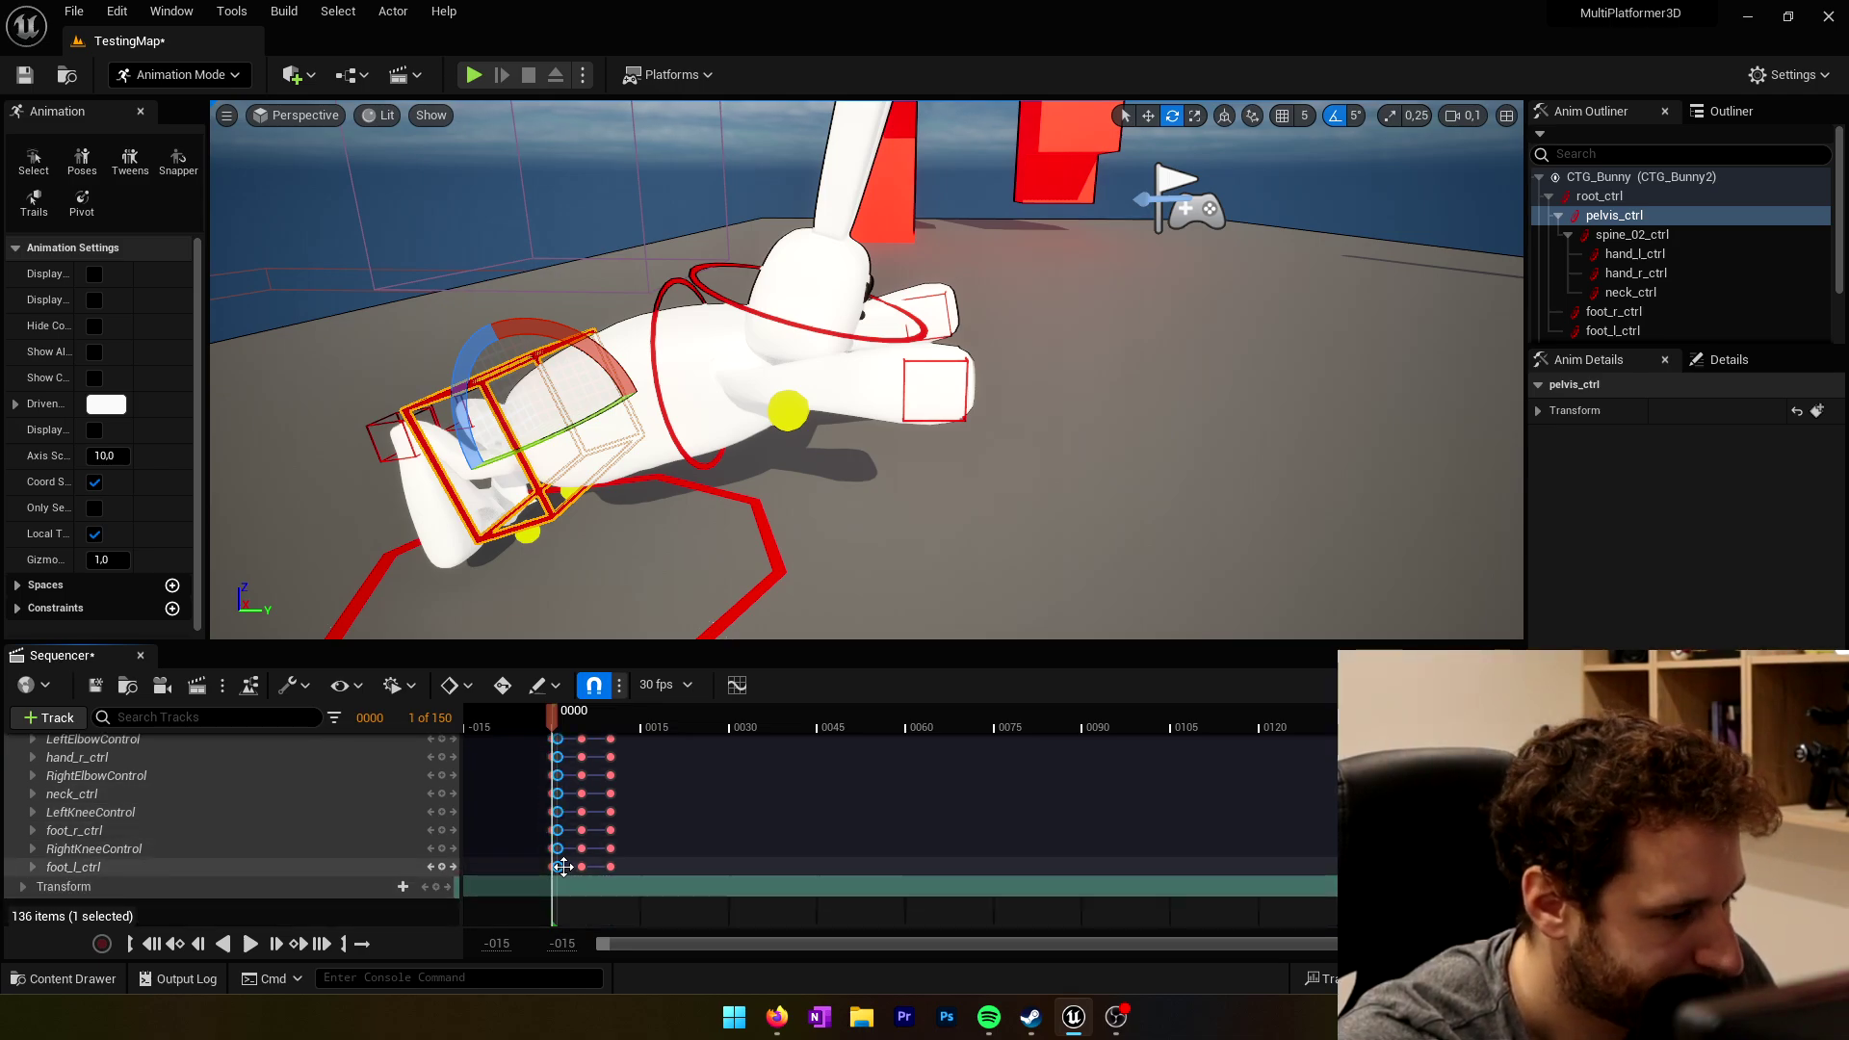
left_click_drag(564, 867, 642, 844)
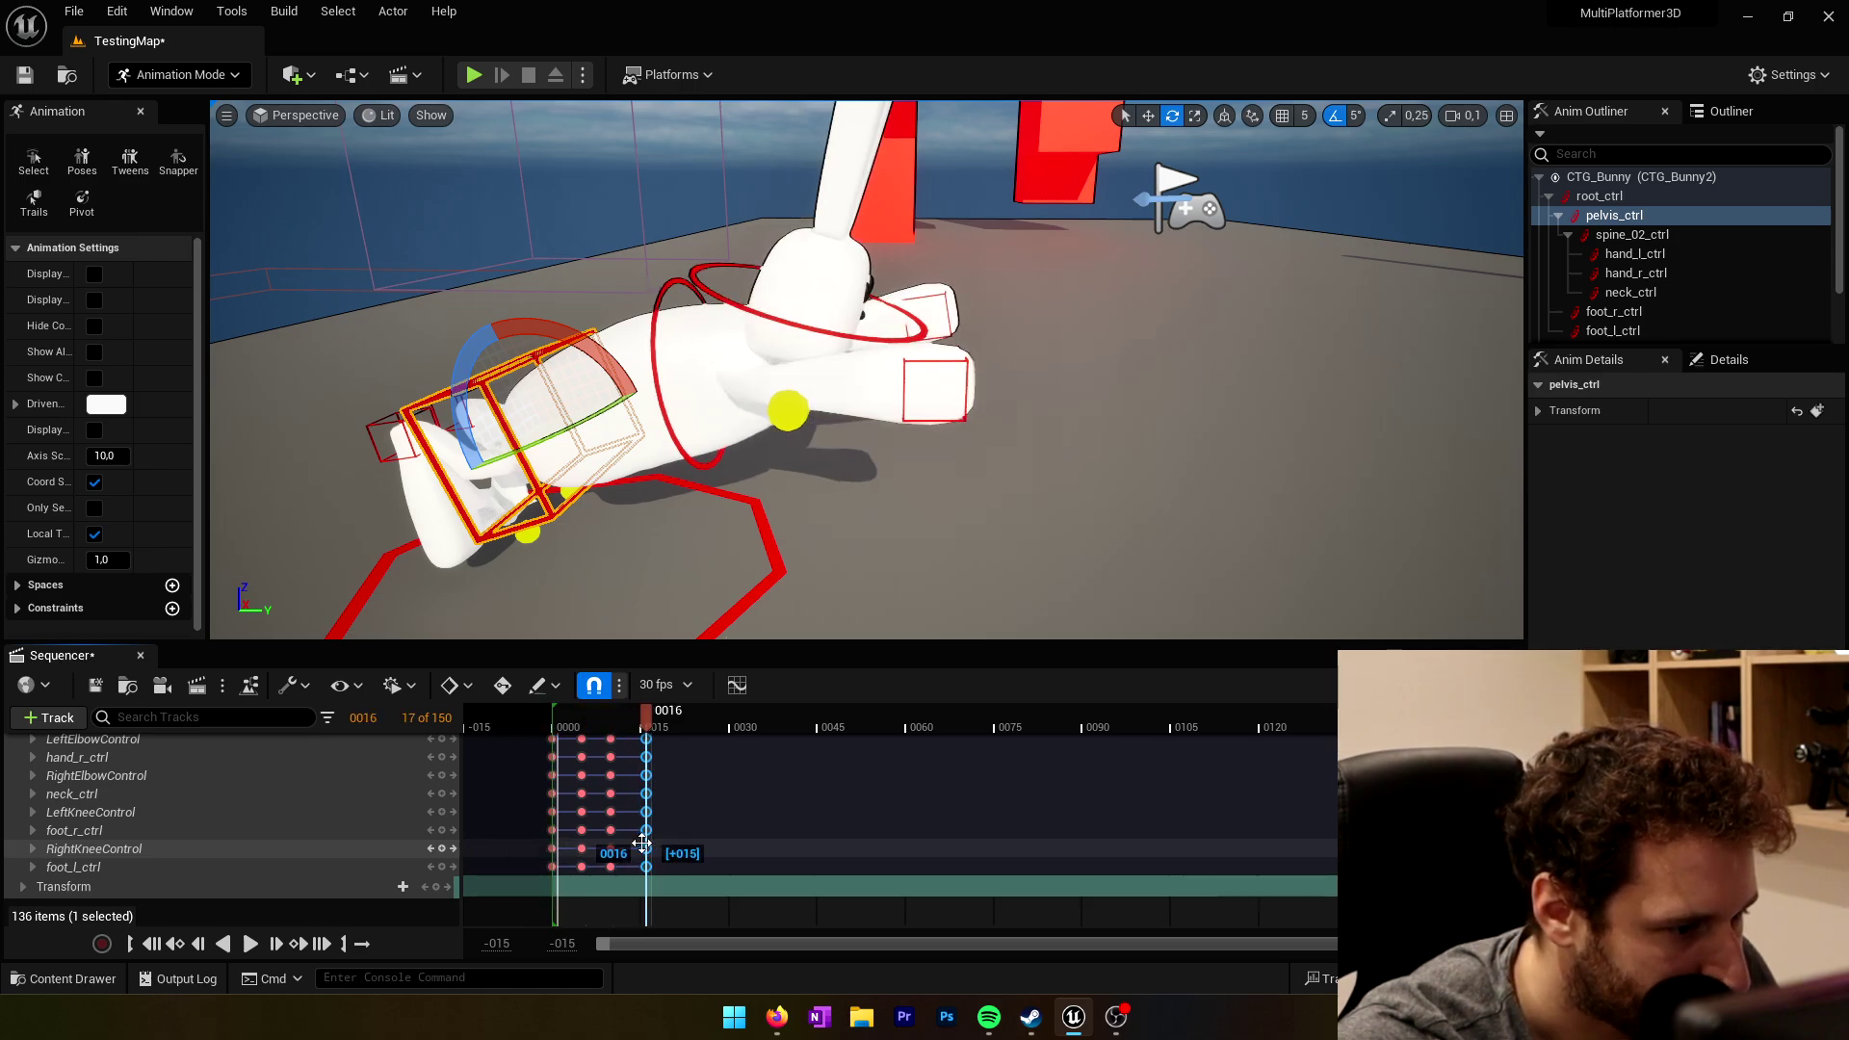
Step: Shorten the sequence's playback range so that it ends at frame 15
left_click(1049, 482)
right_click_drag(1050, 481, 1001, 510)
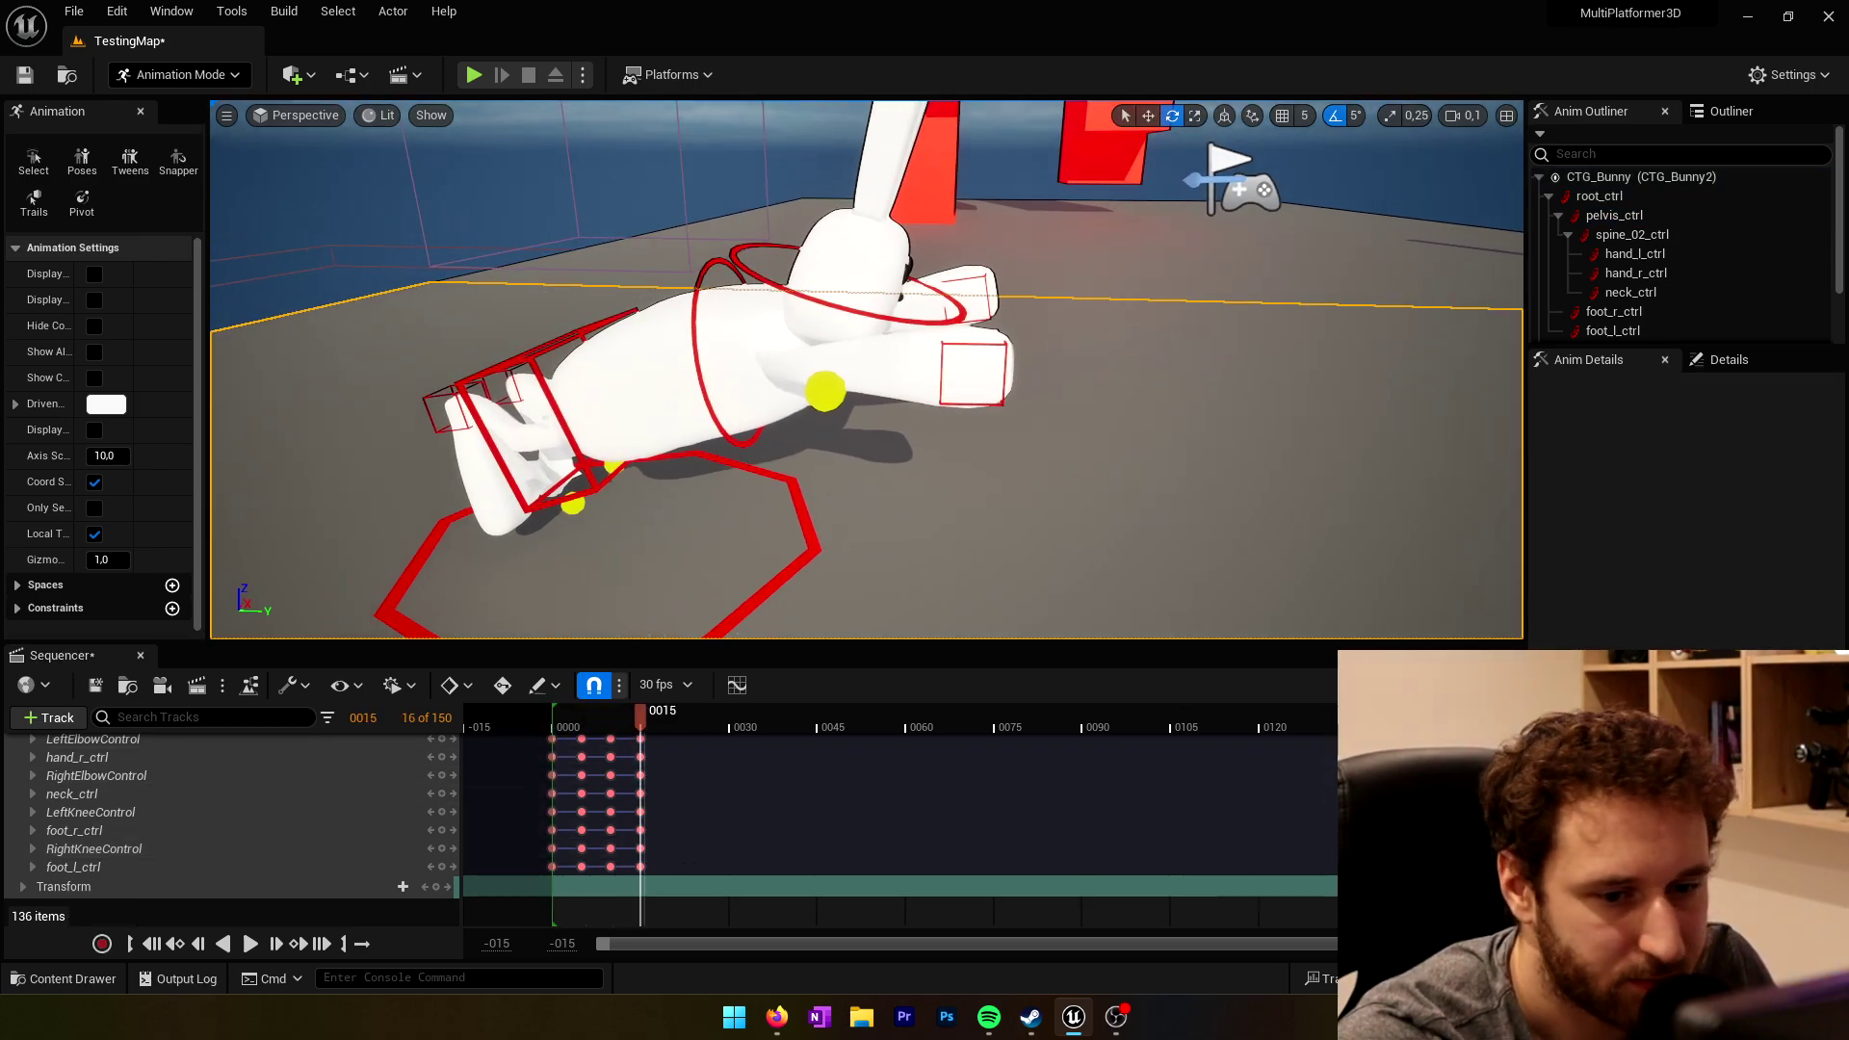
left_click_drag(1434, 722, 645, 716)
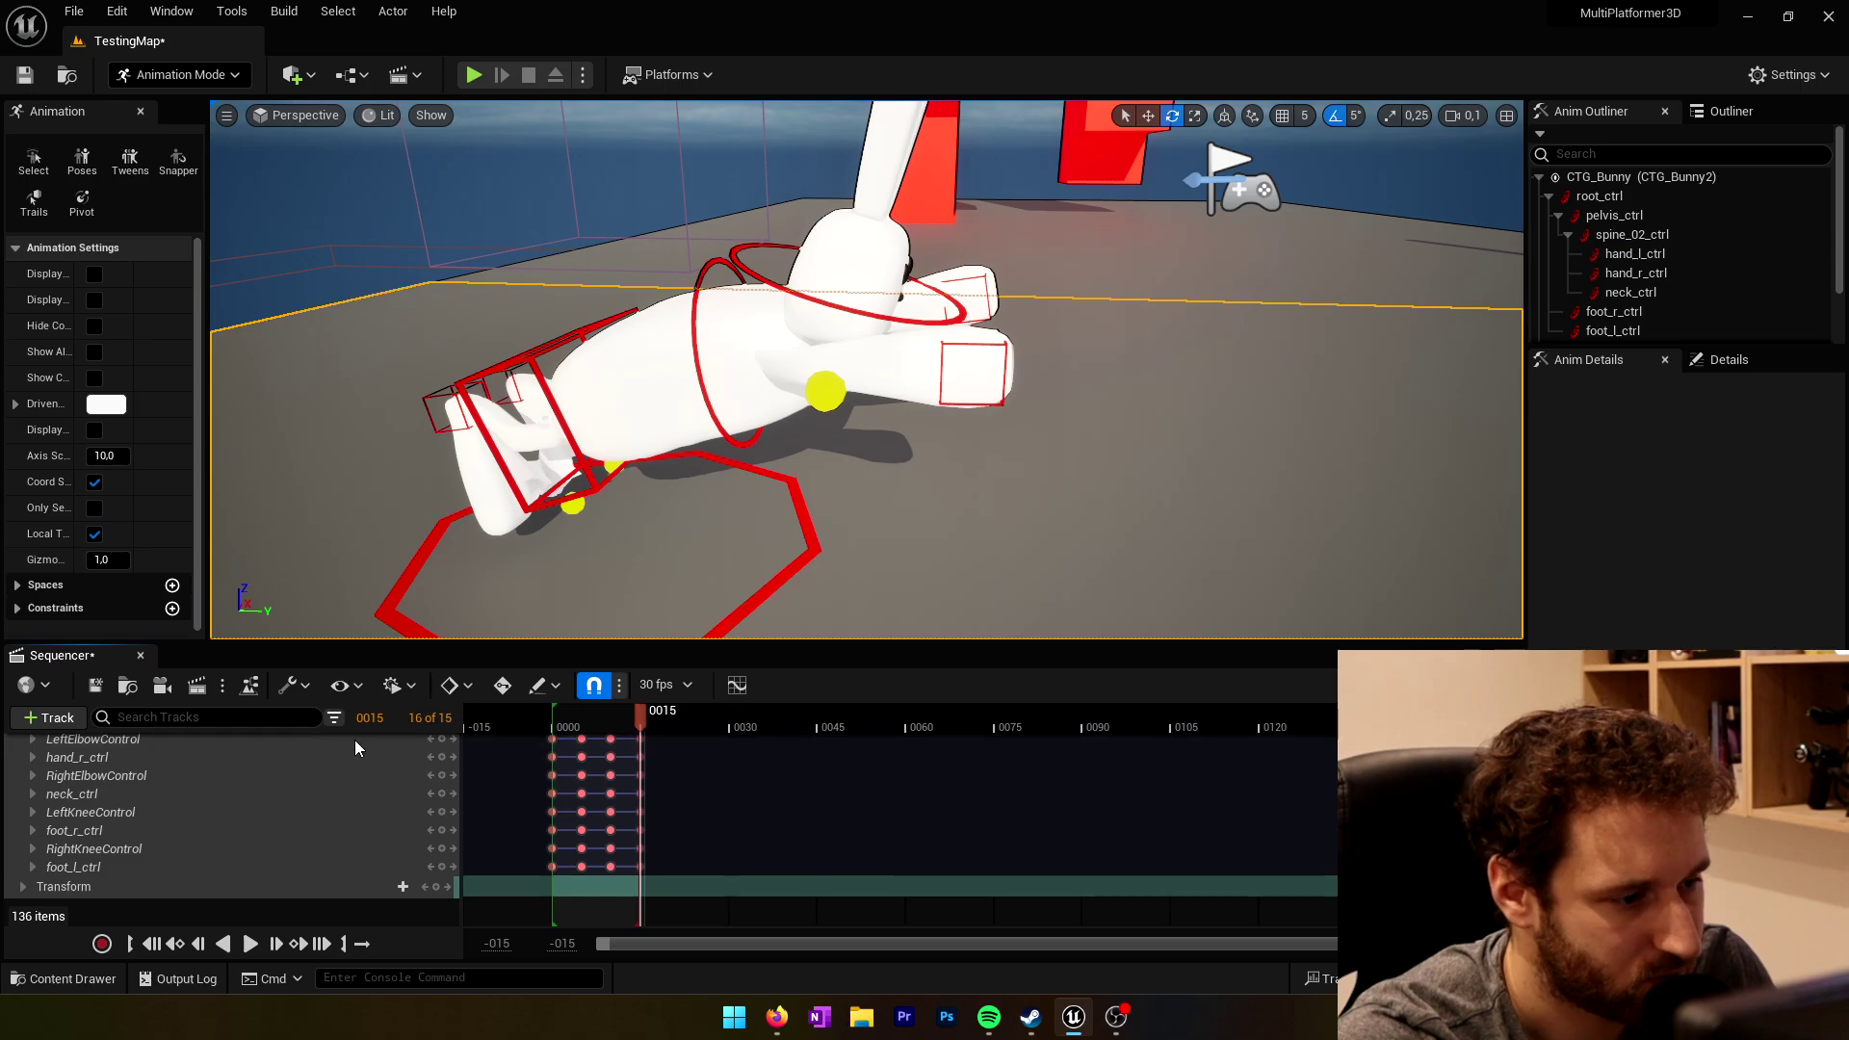
Step: Play the dive sequence repeatedly and examine the bunny's motion, including from the front
left_click(250, 944)
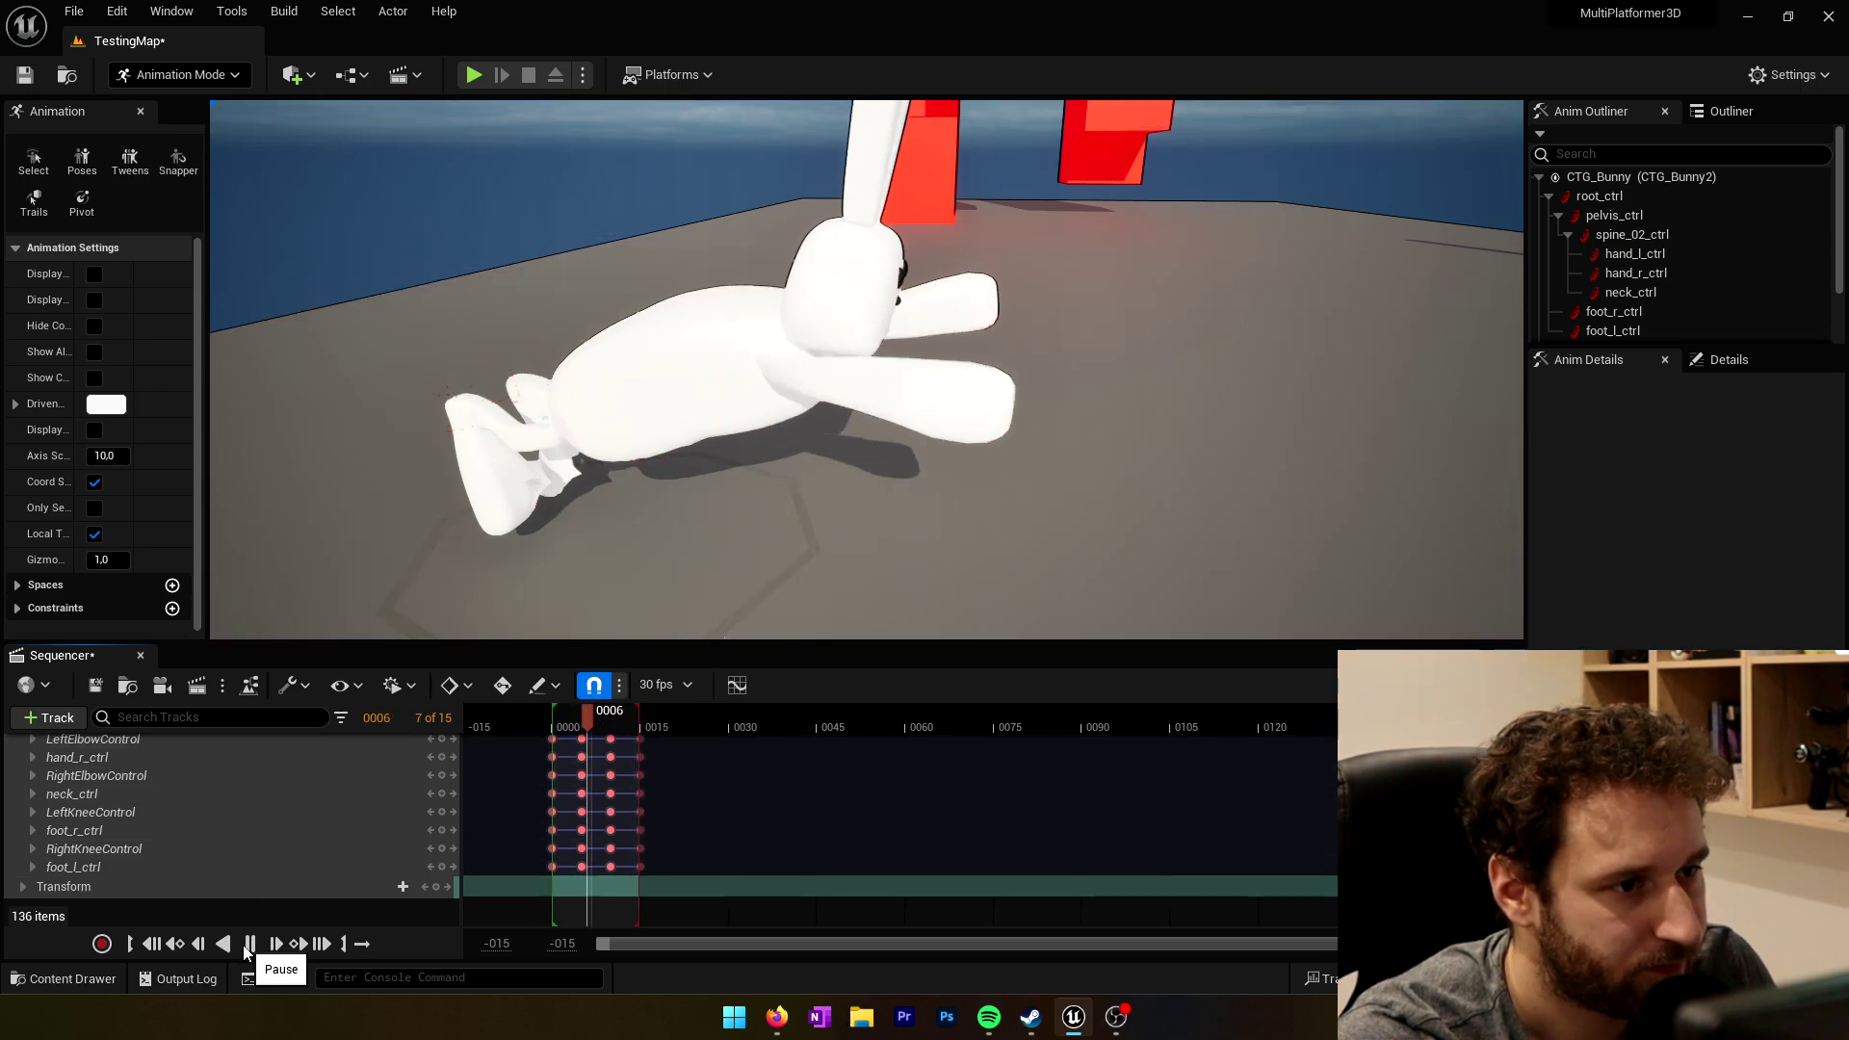
left_click(248, 946)
left_click(243, 945)
left_click(241, 950)
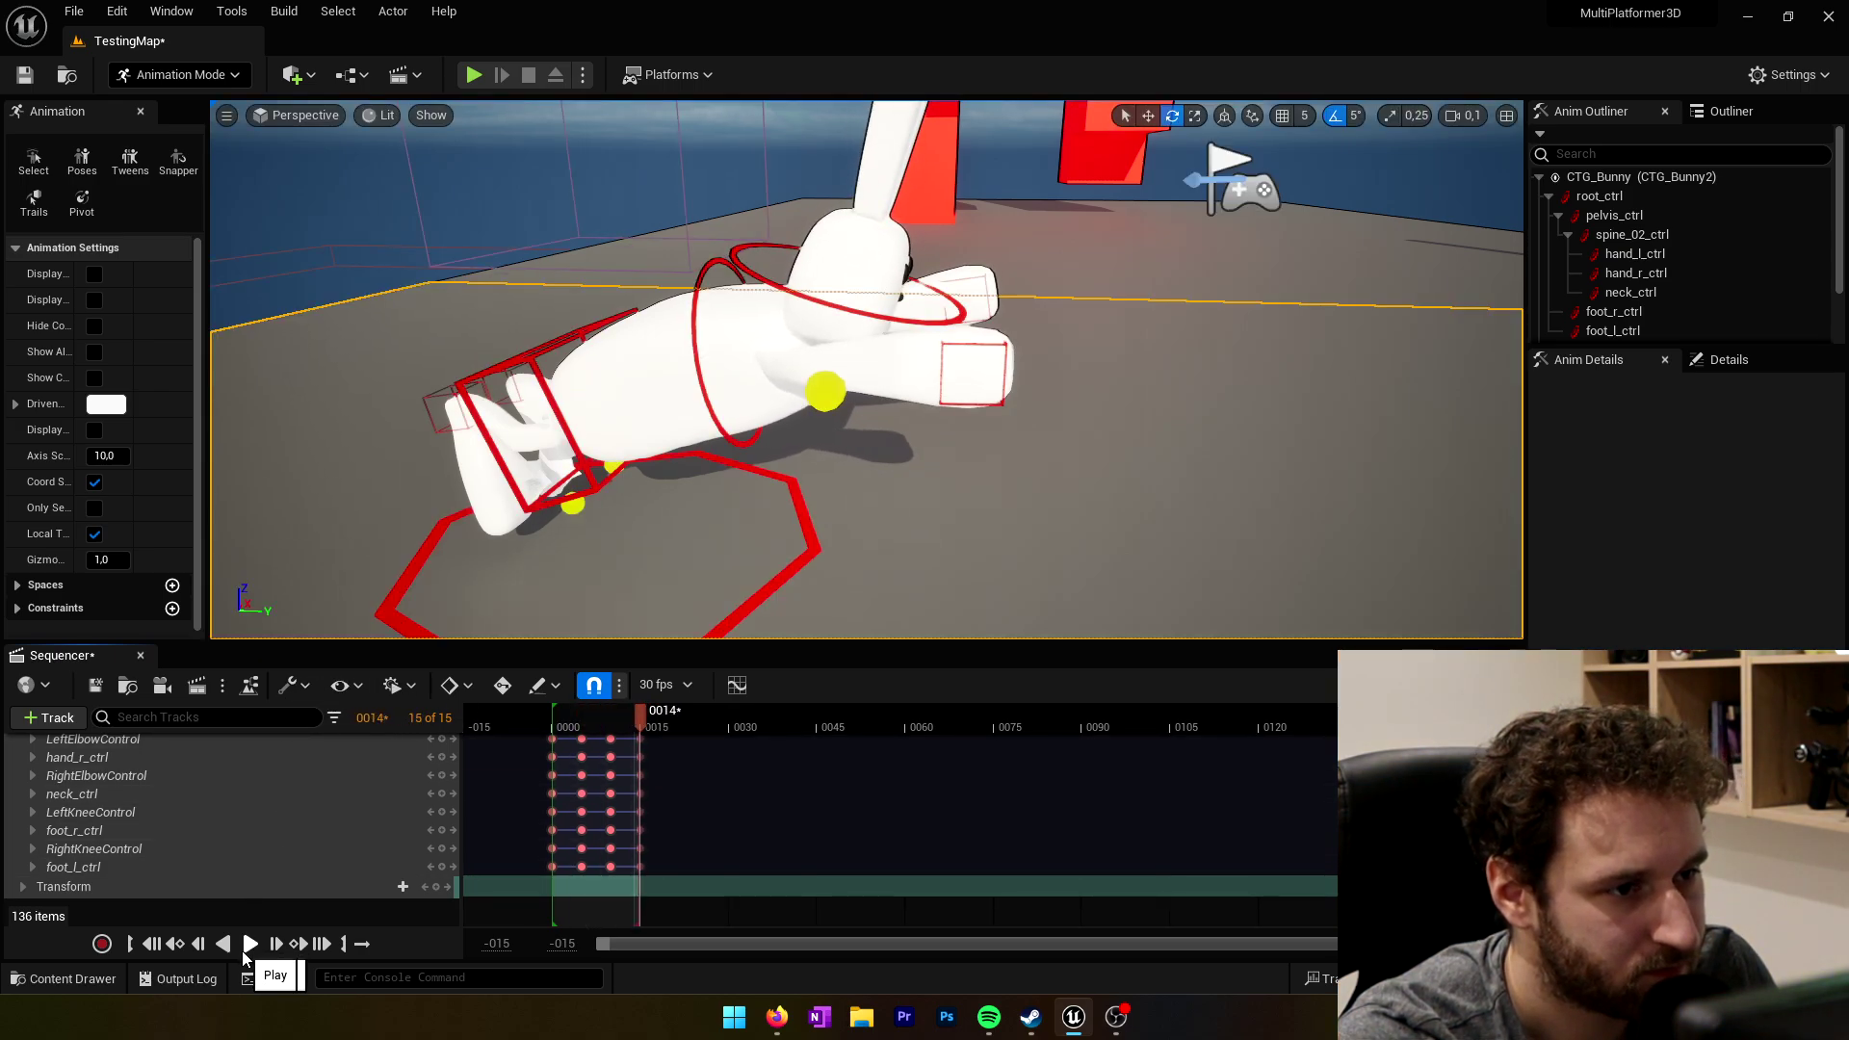
left_click(242, 950)
left_click(243, 951)
left_click(242, 952)
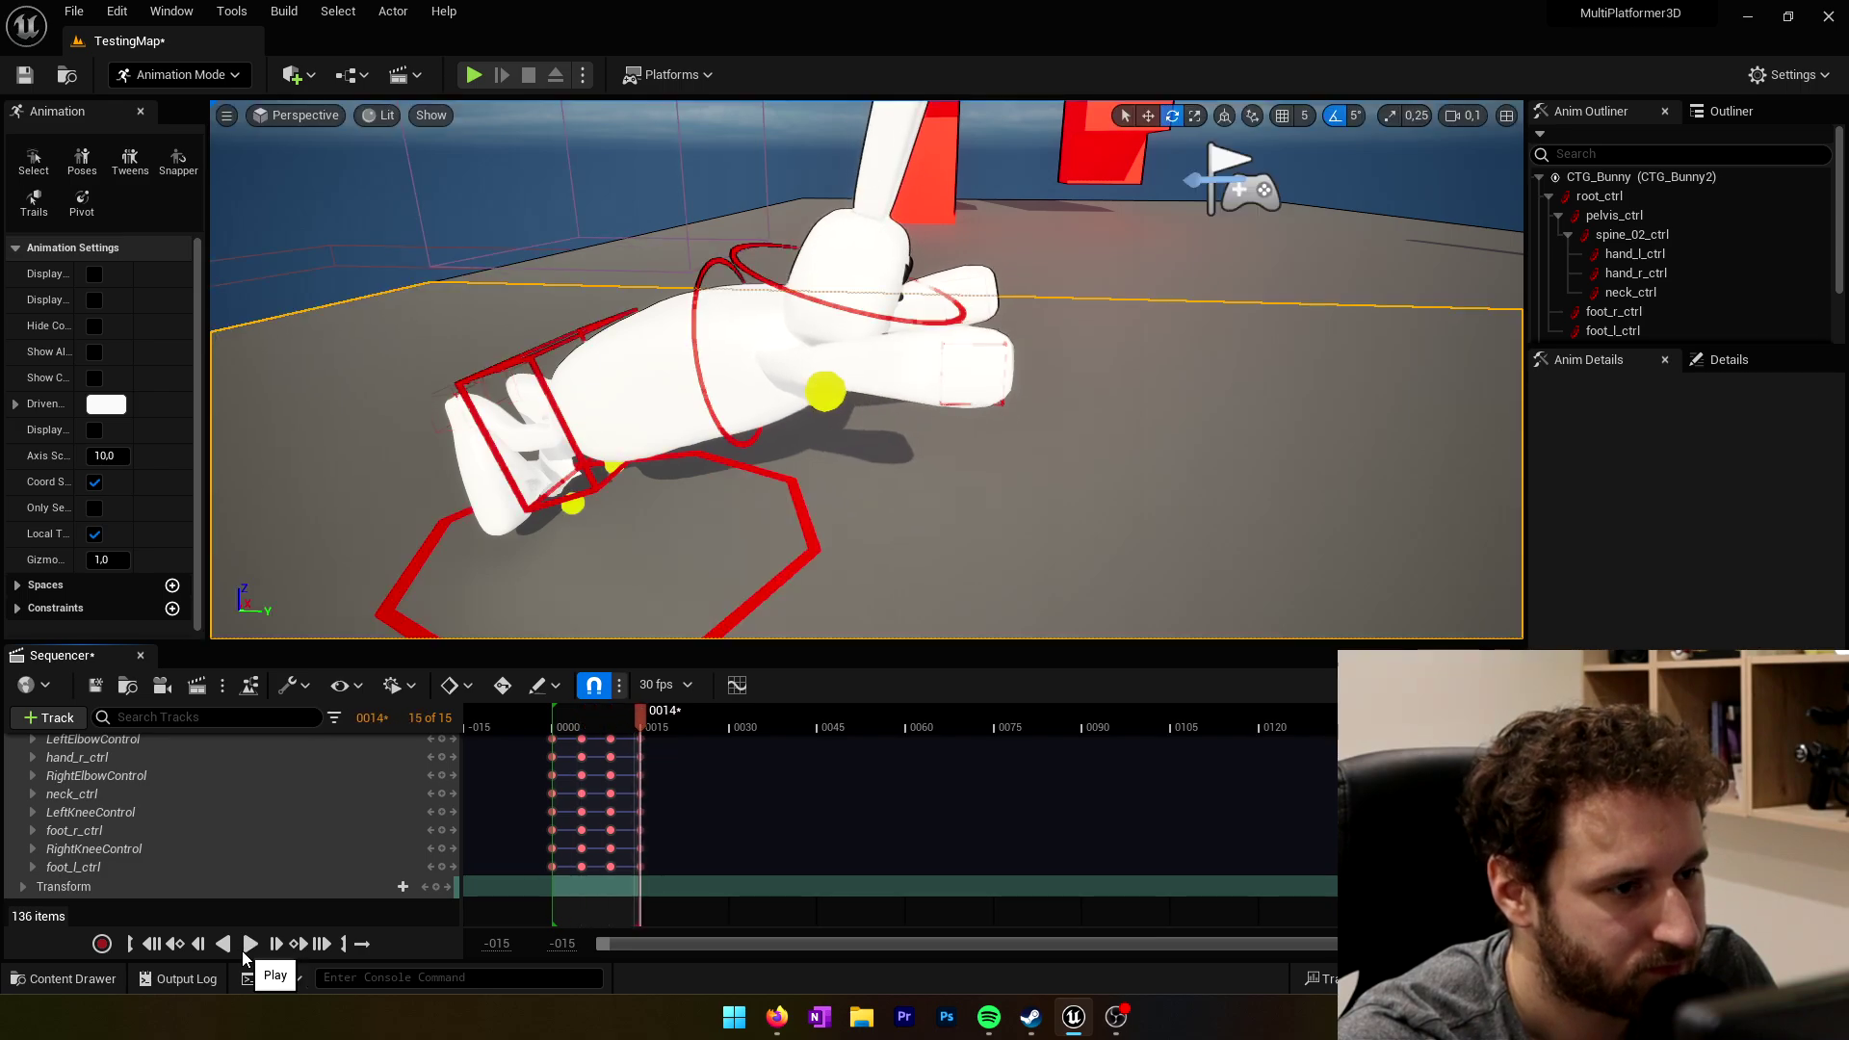
left_click(242, 952)
left_click(243, 951)
left_click(242, 952)
left_click(243, 952)
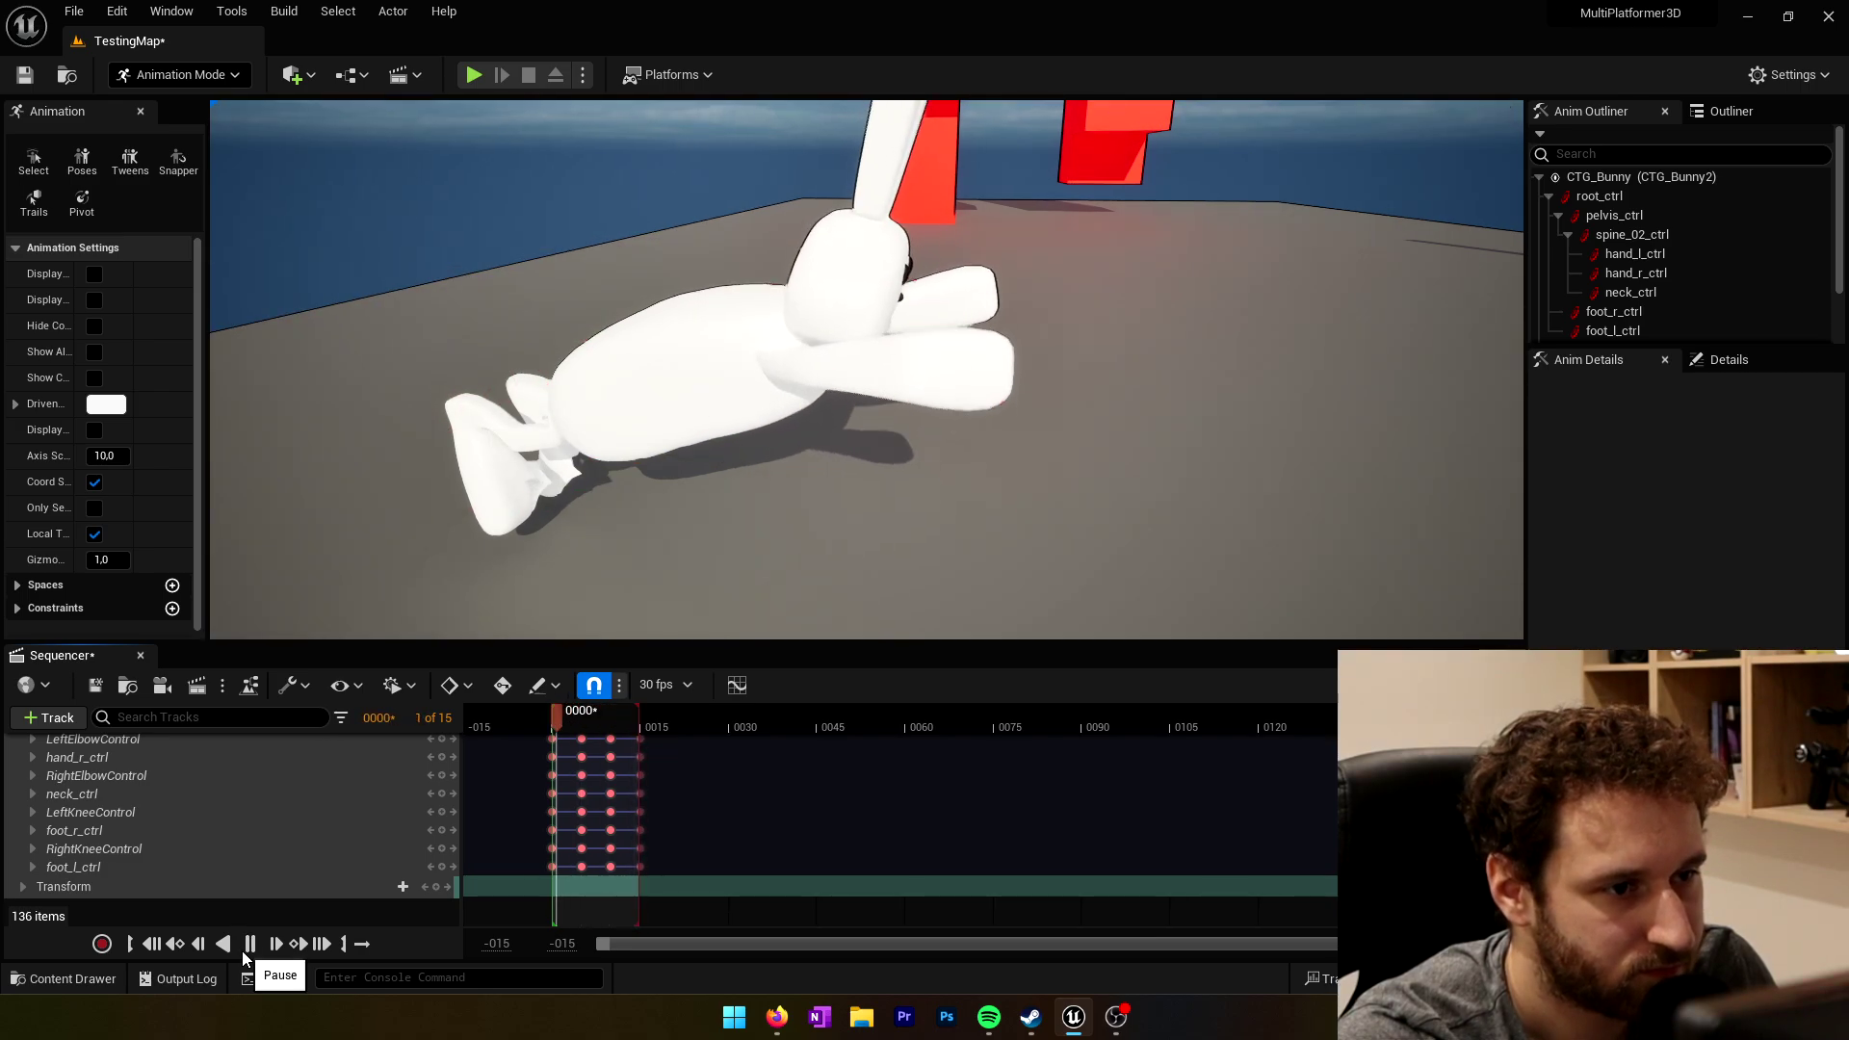
left_click(243, 951)
right_click_drag(700, 544, 482, 544)
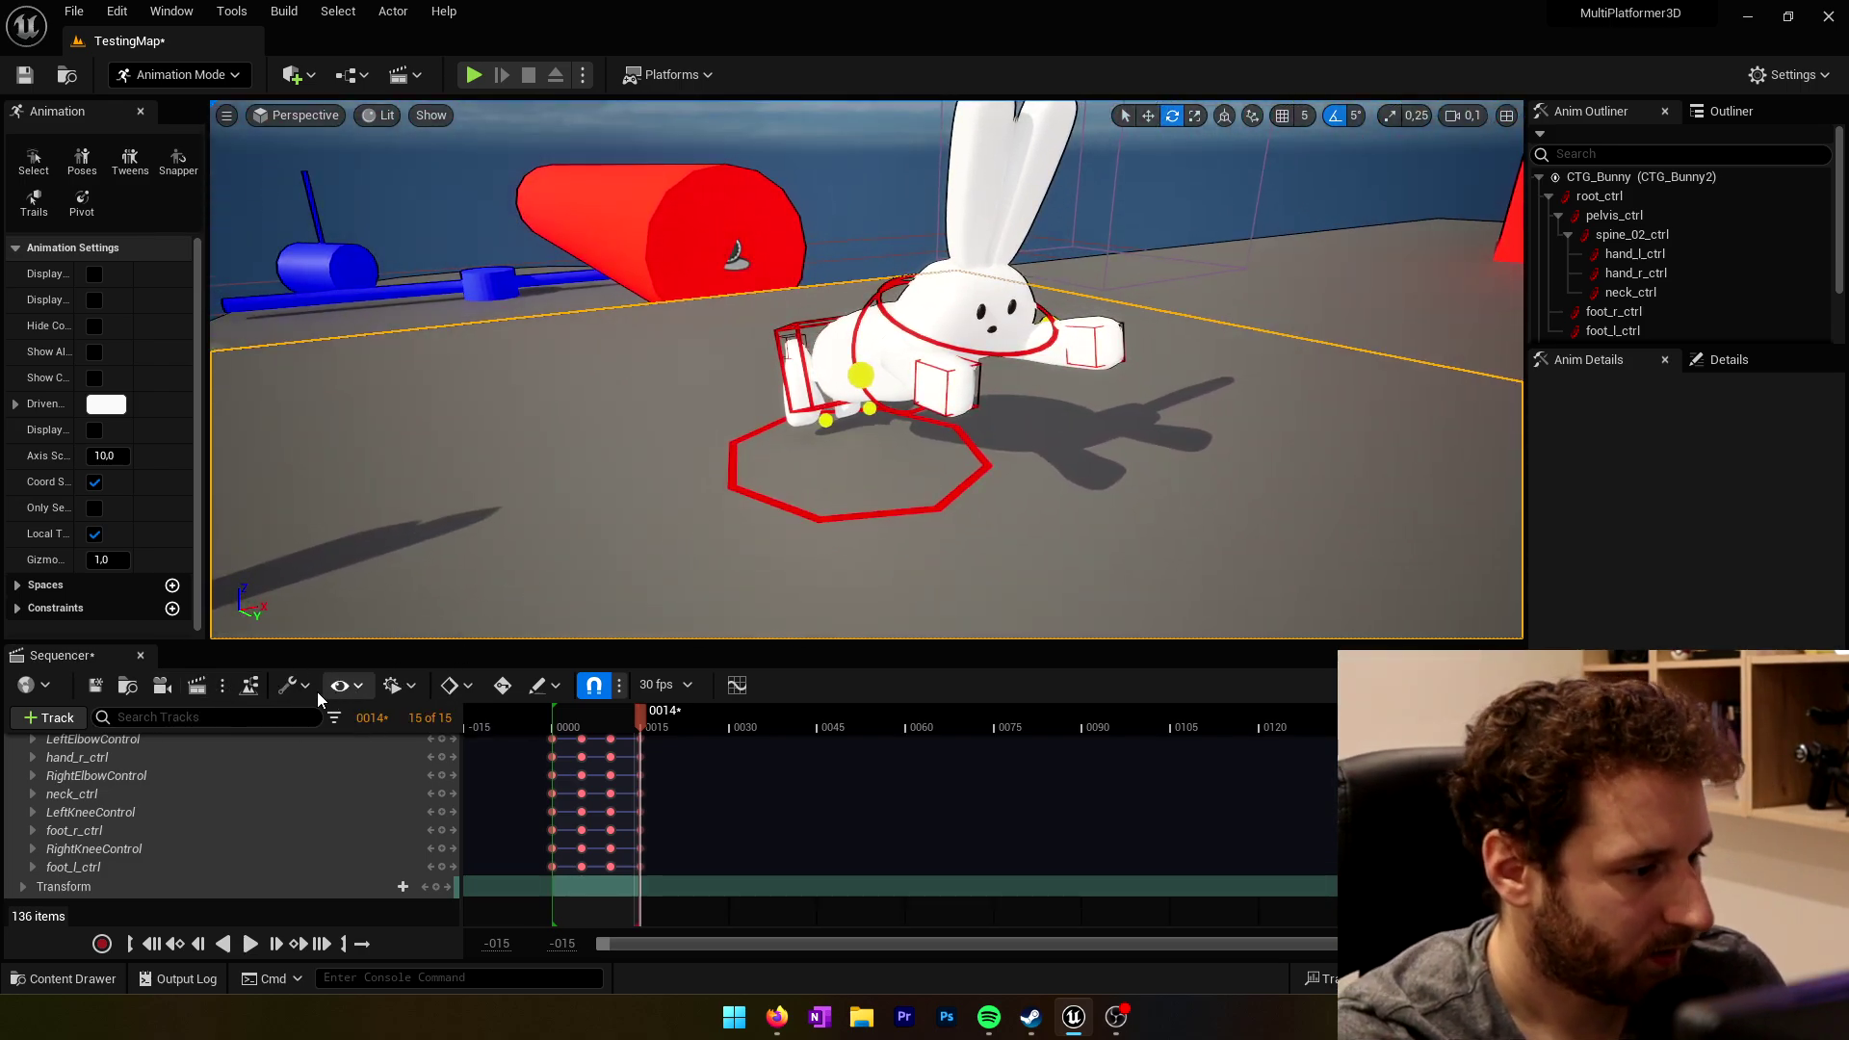
Step: Bake the CTG_Bunny2 track into an animation sequence named A_Dive in PlayerBunnyRig/Animations, replacing the existing asset
scroll(143, 736, "up", 5)
left_click(87, 747)
right_click(116, 746)
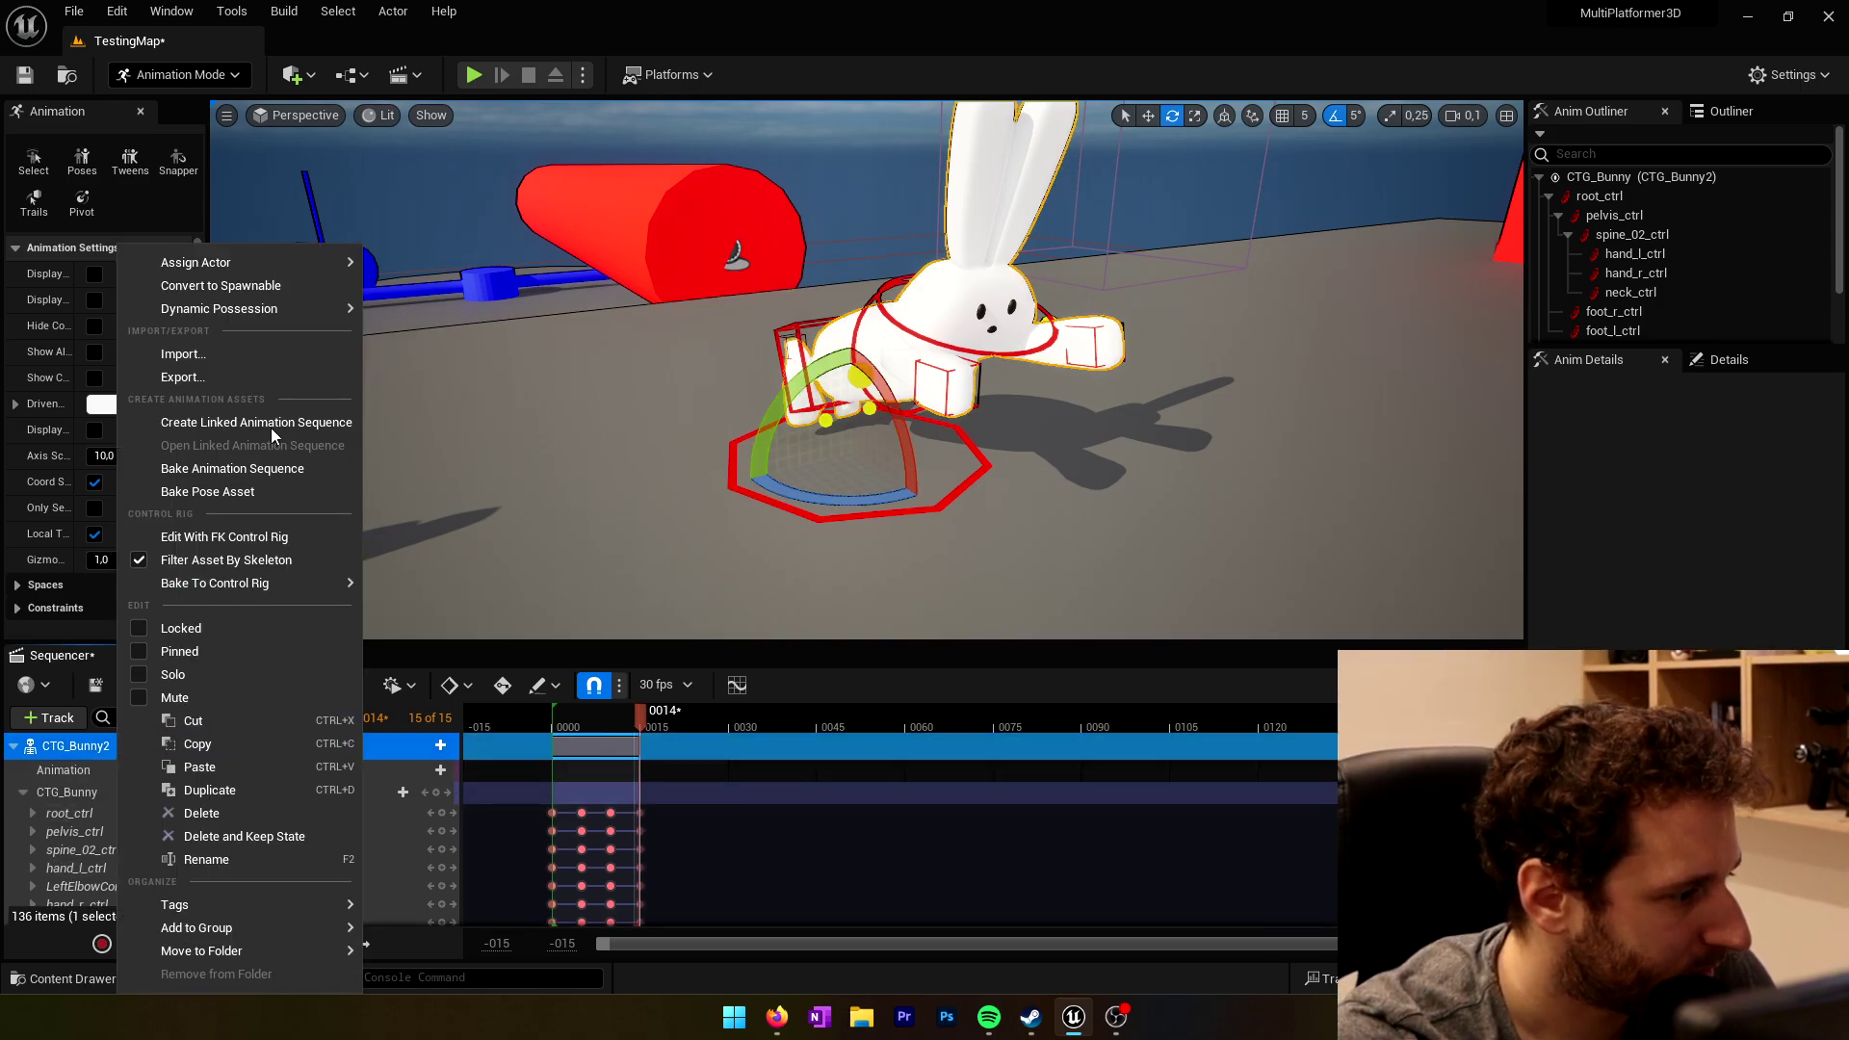
left_click(252, 468)
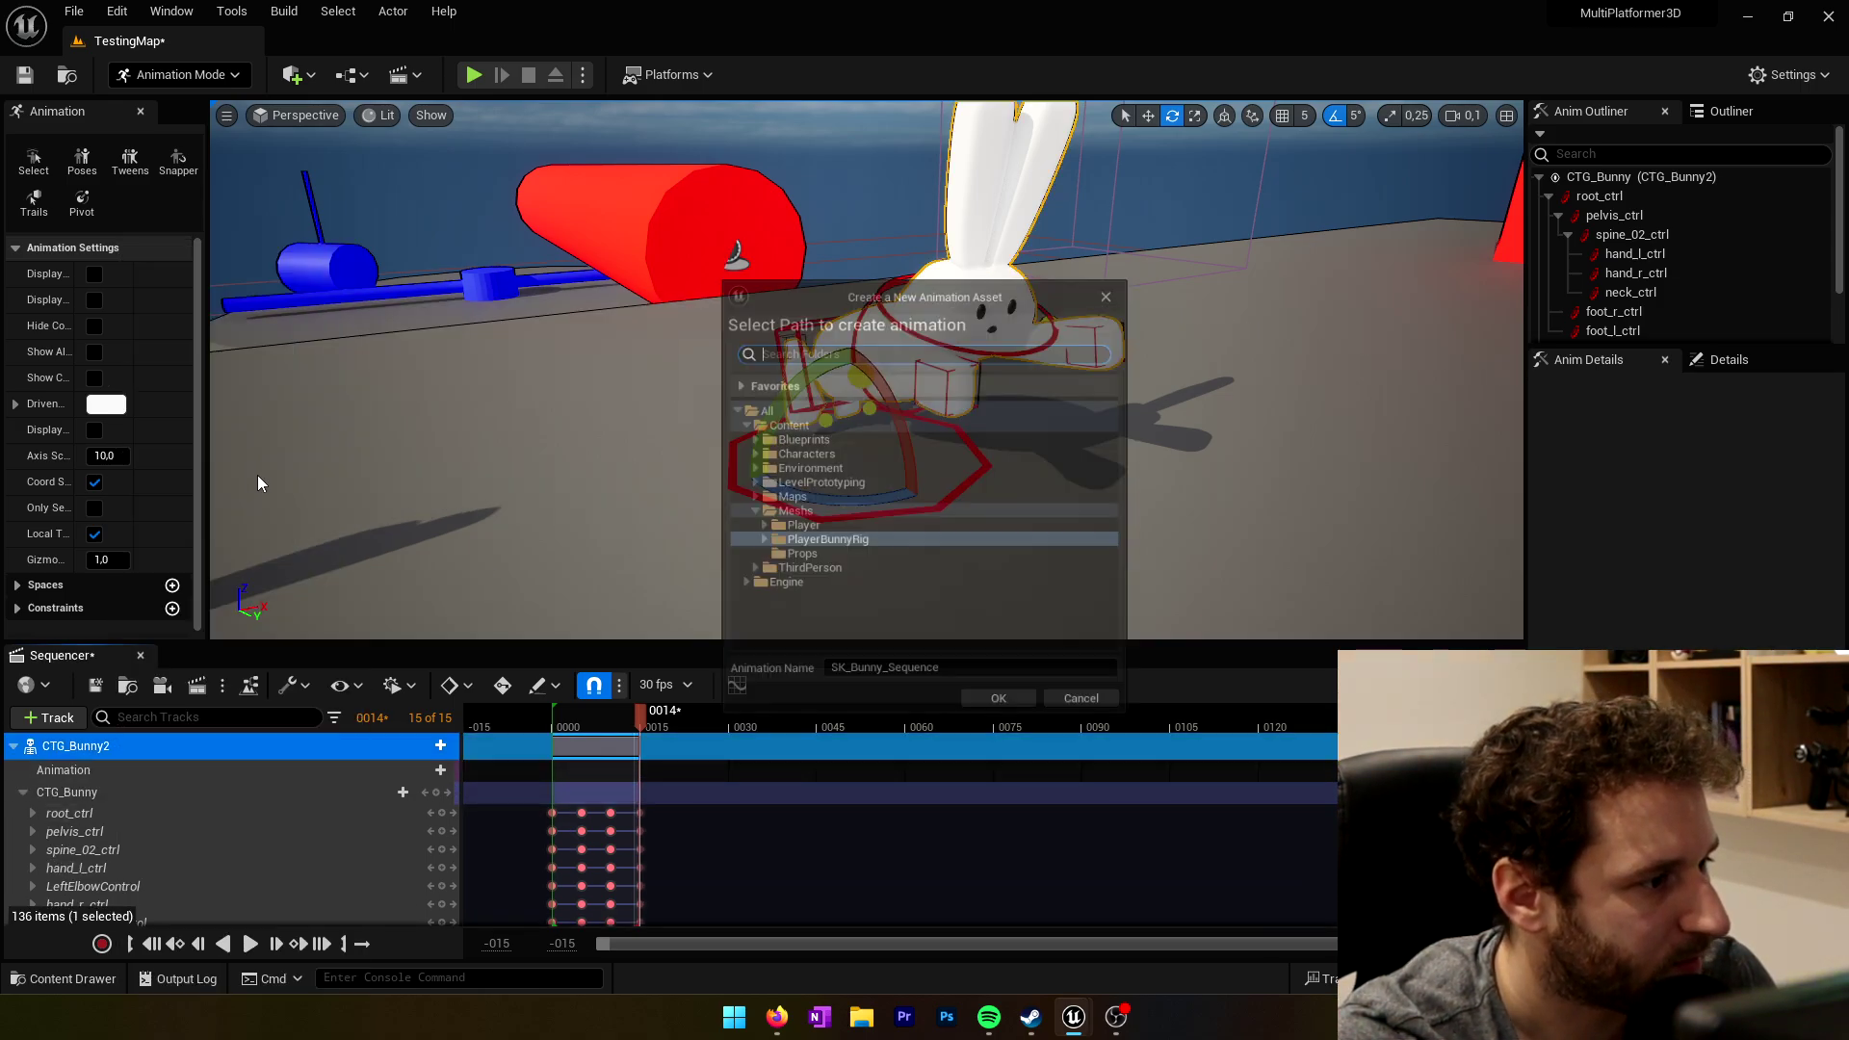
double_click(819, 543)
left_click(816, 559)
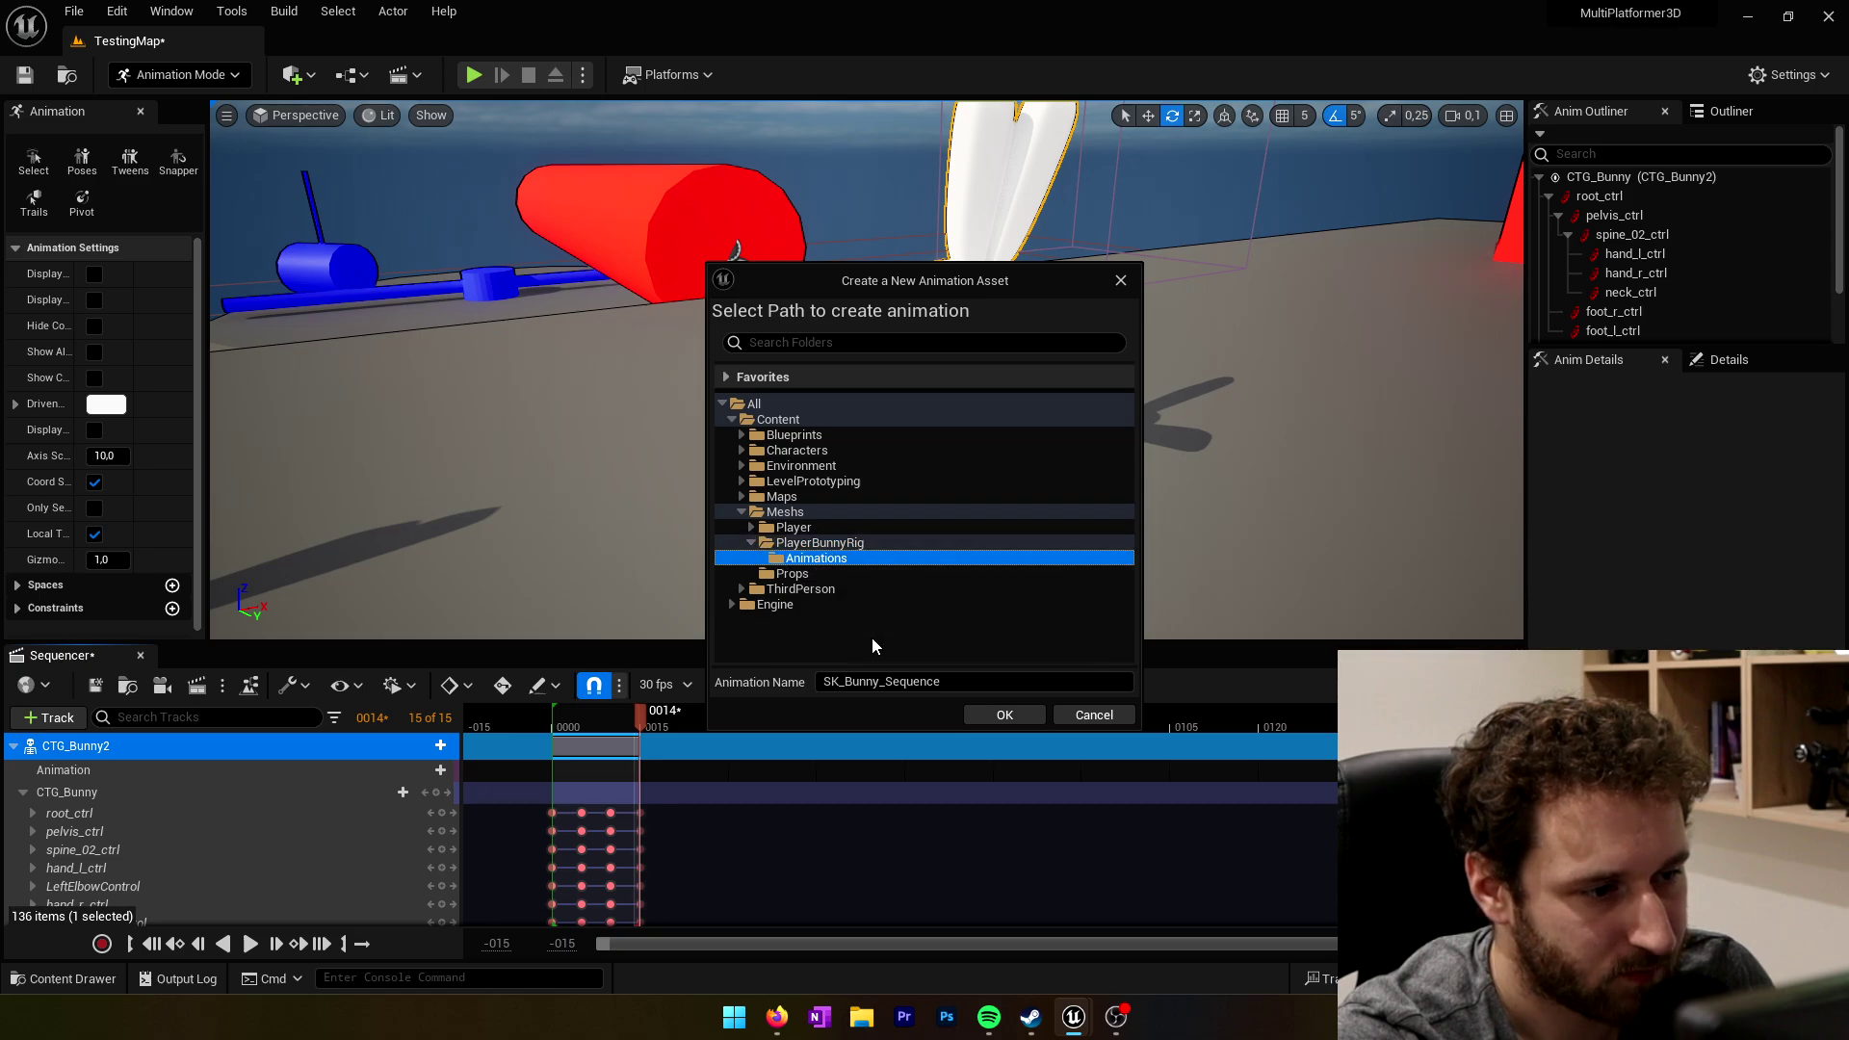
left_click(950, 681)
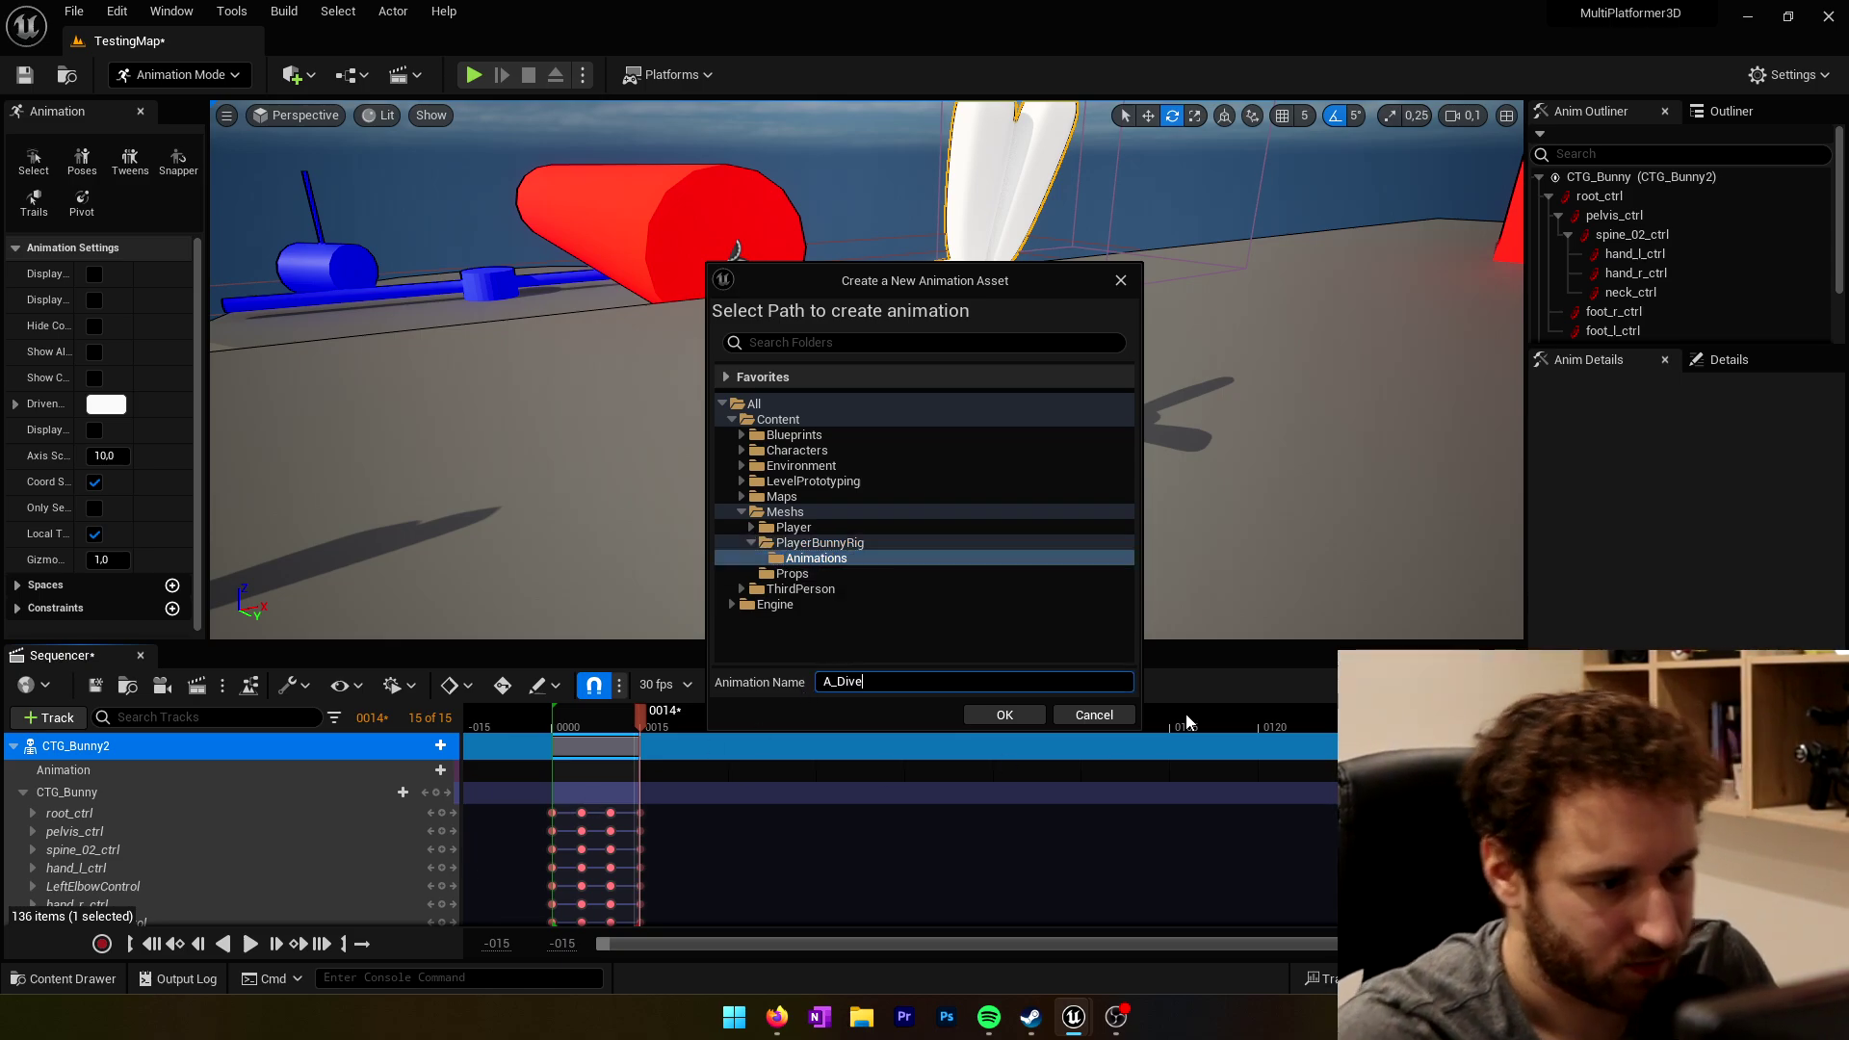
left_click(1021, 720)
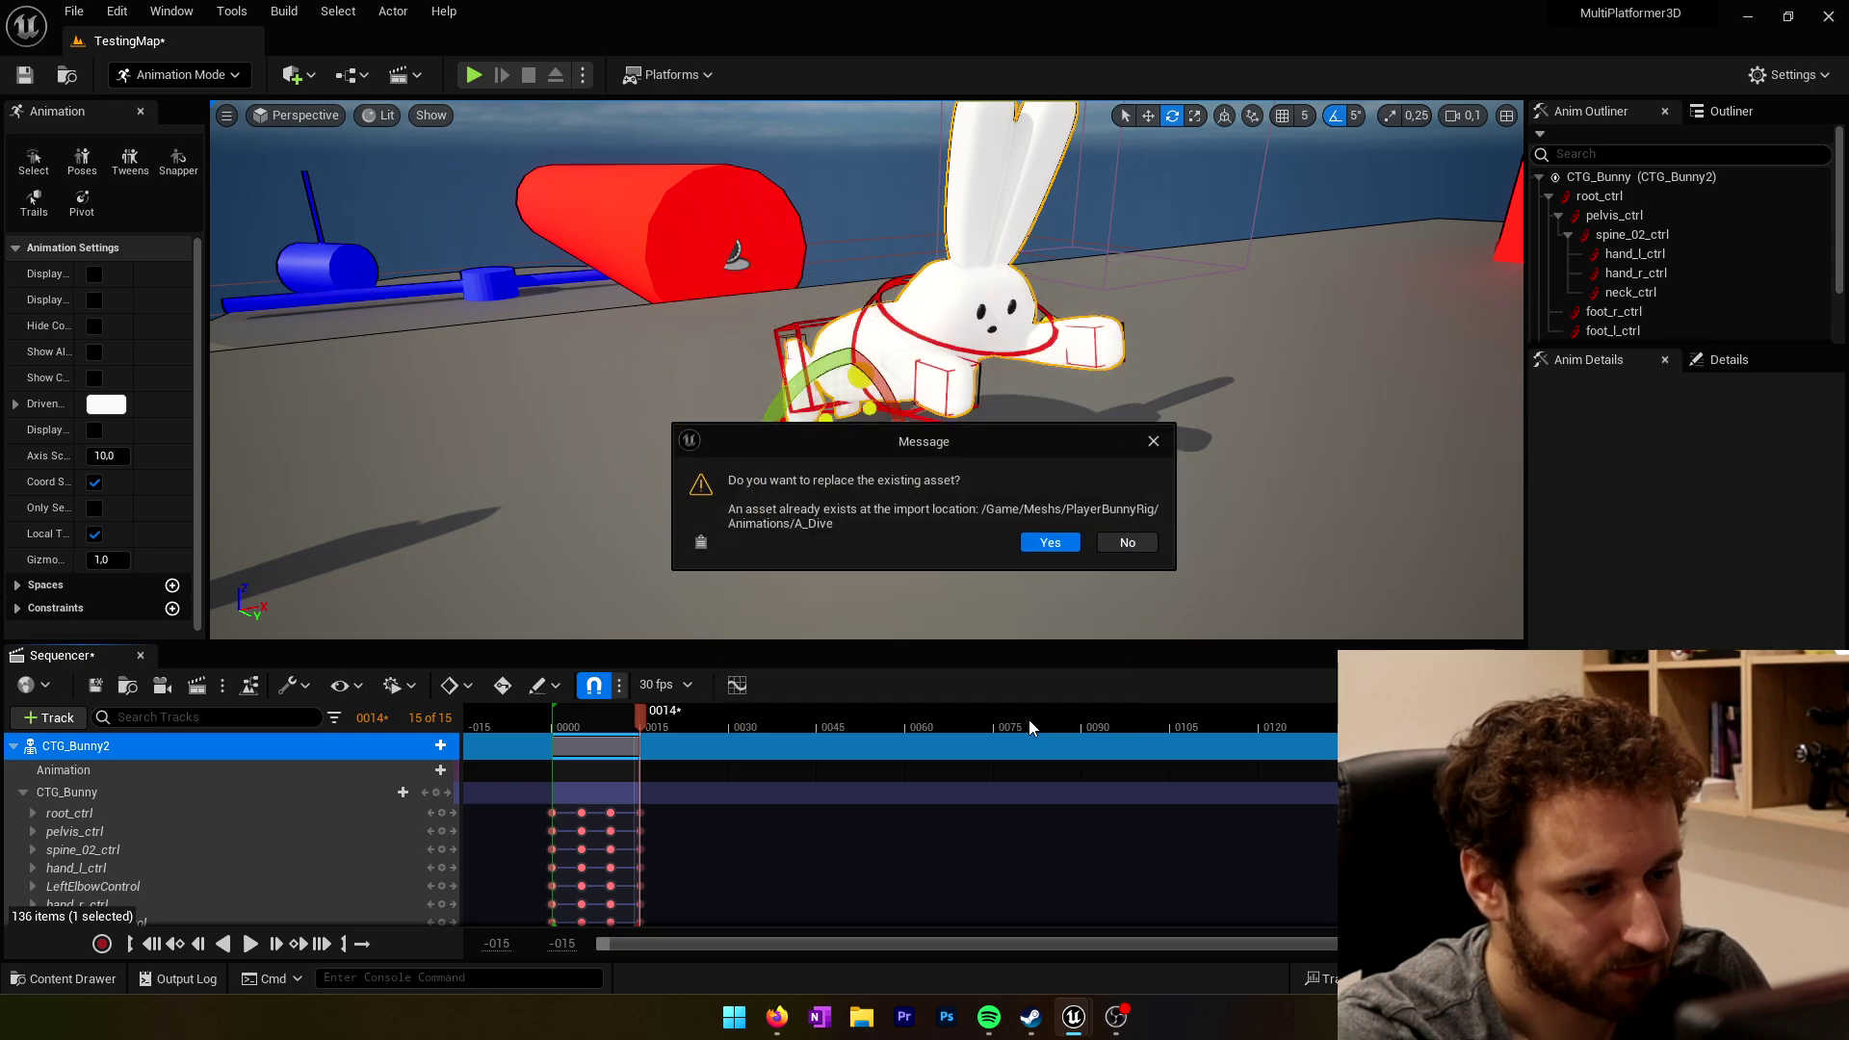
left_click(1053, 547)
left_click(944, 718)
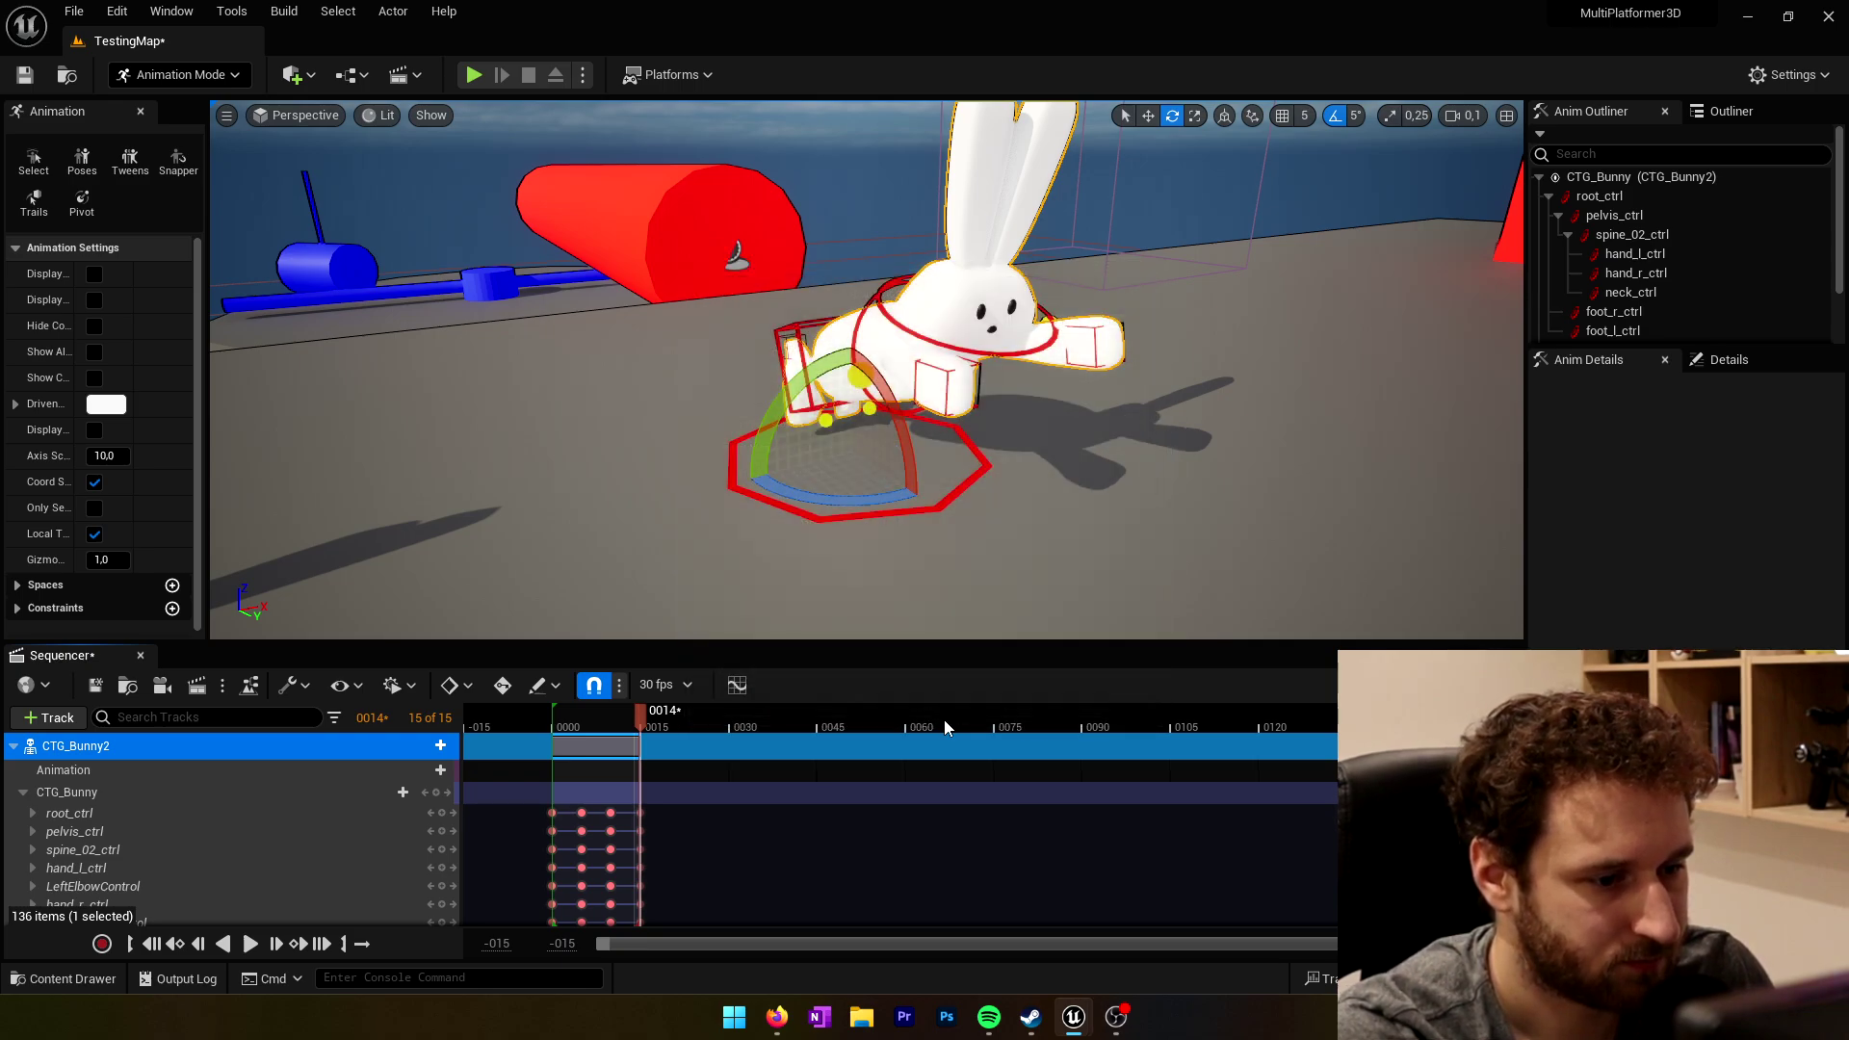
Step: Place the A_Dive animation from the PlayerBunnyRig Animations folder in the level beside the other test bunnies
left_click(65, 979)
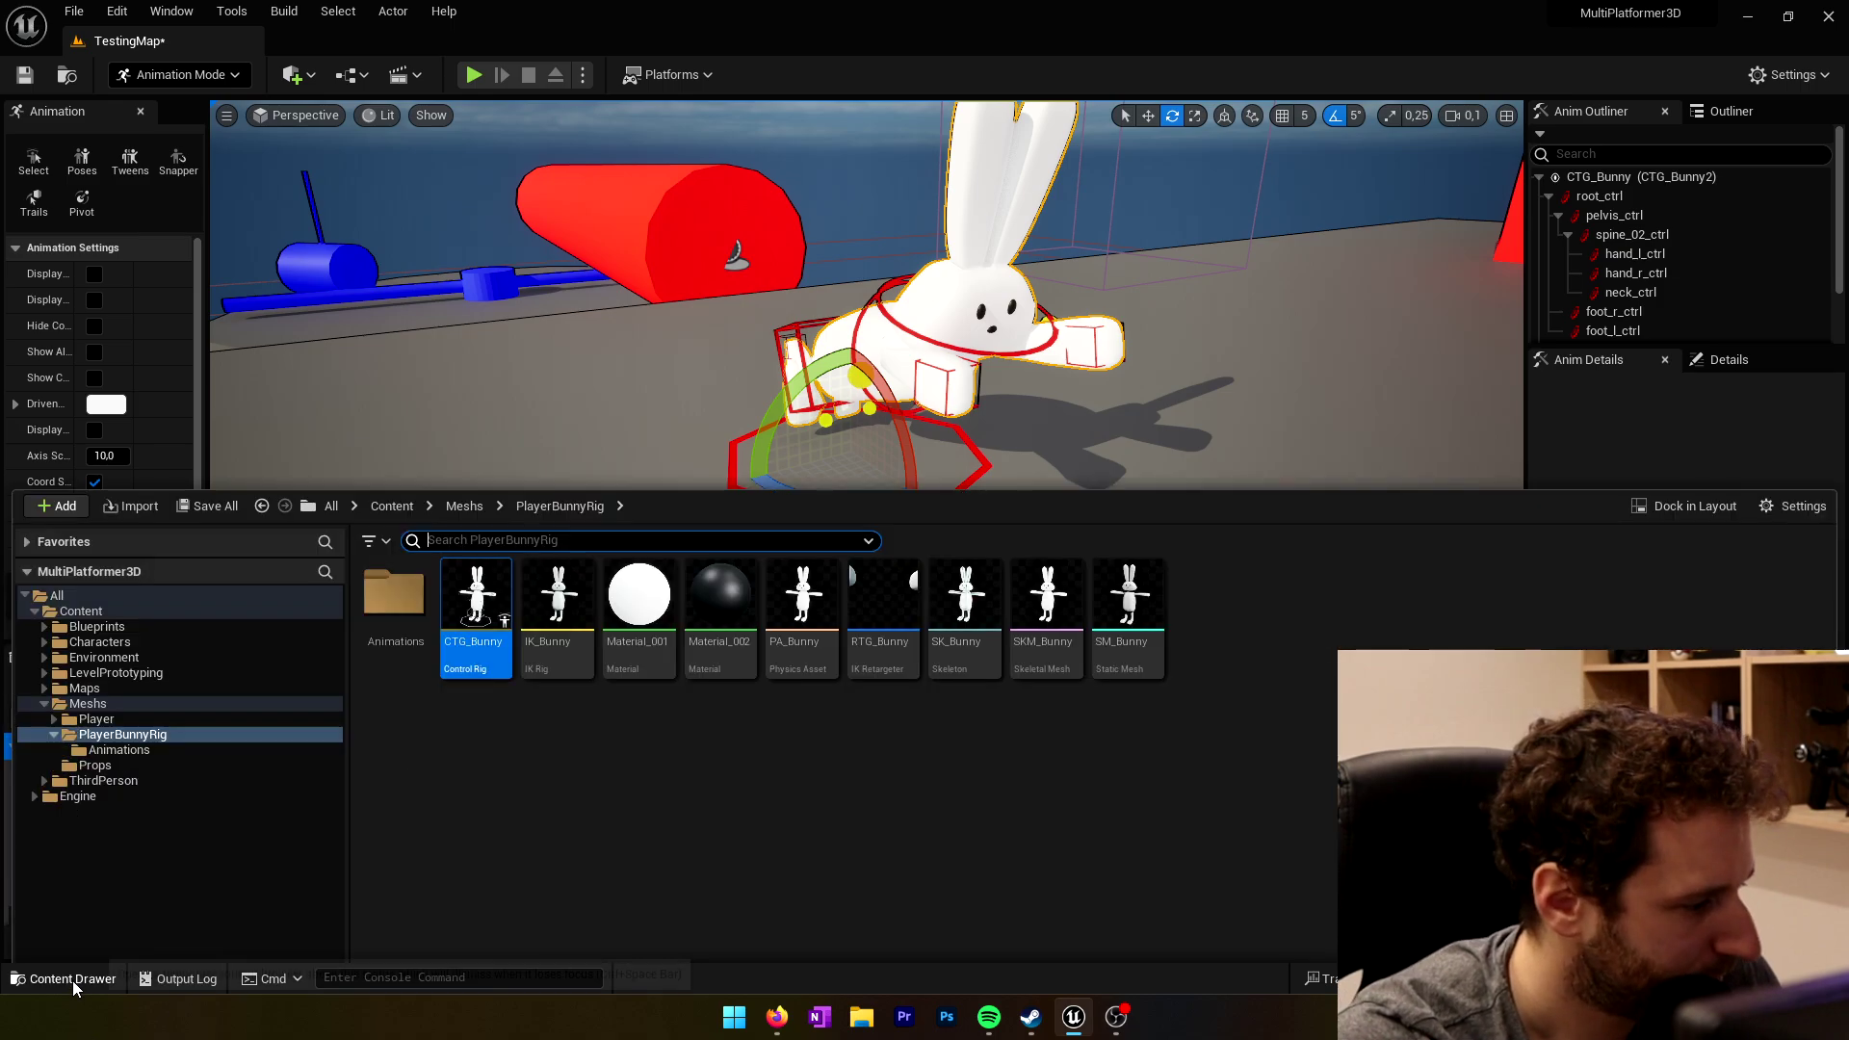
double_click(395, 450)
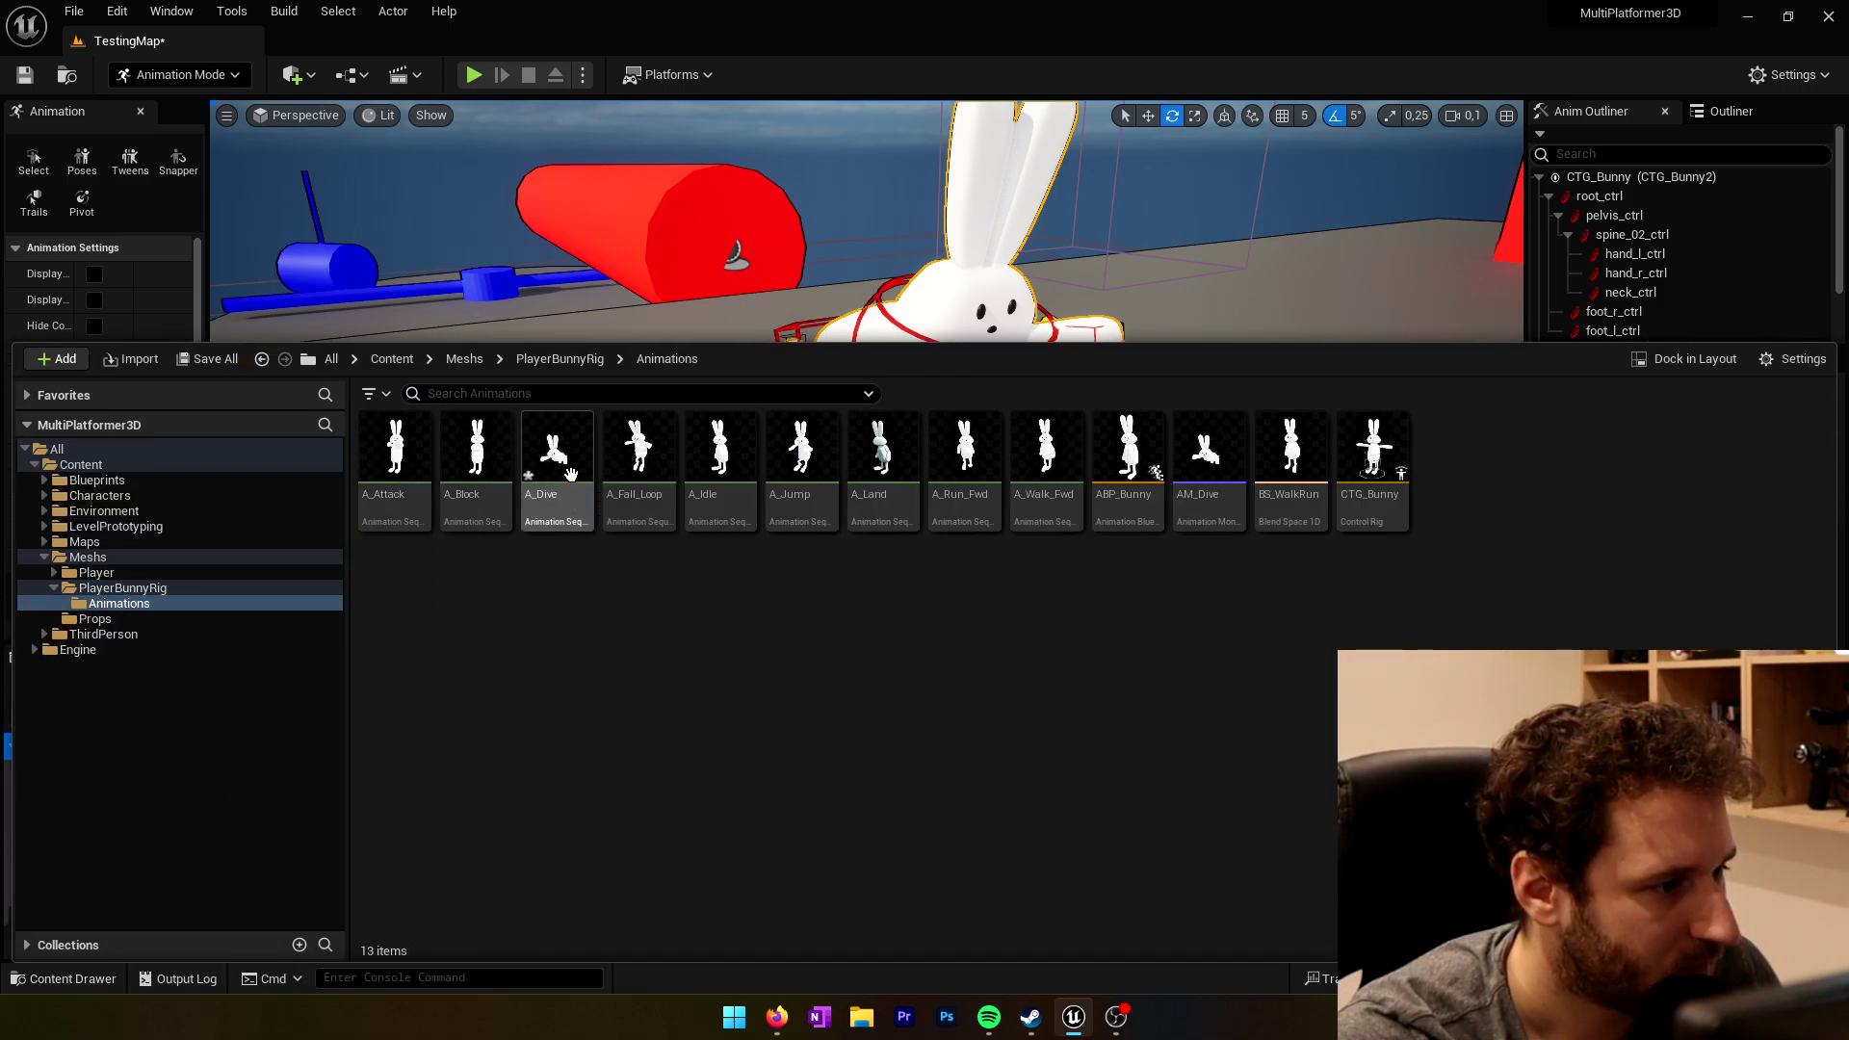
left_click_drag(554, 448, 424, 571)
right_click_drag(424, 570, 853, 469)
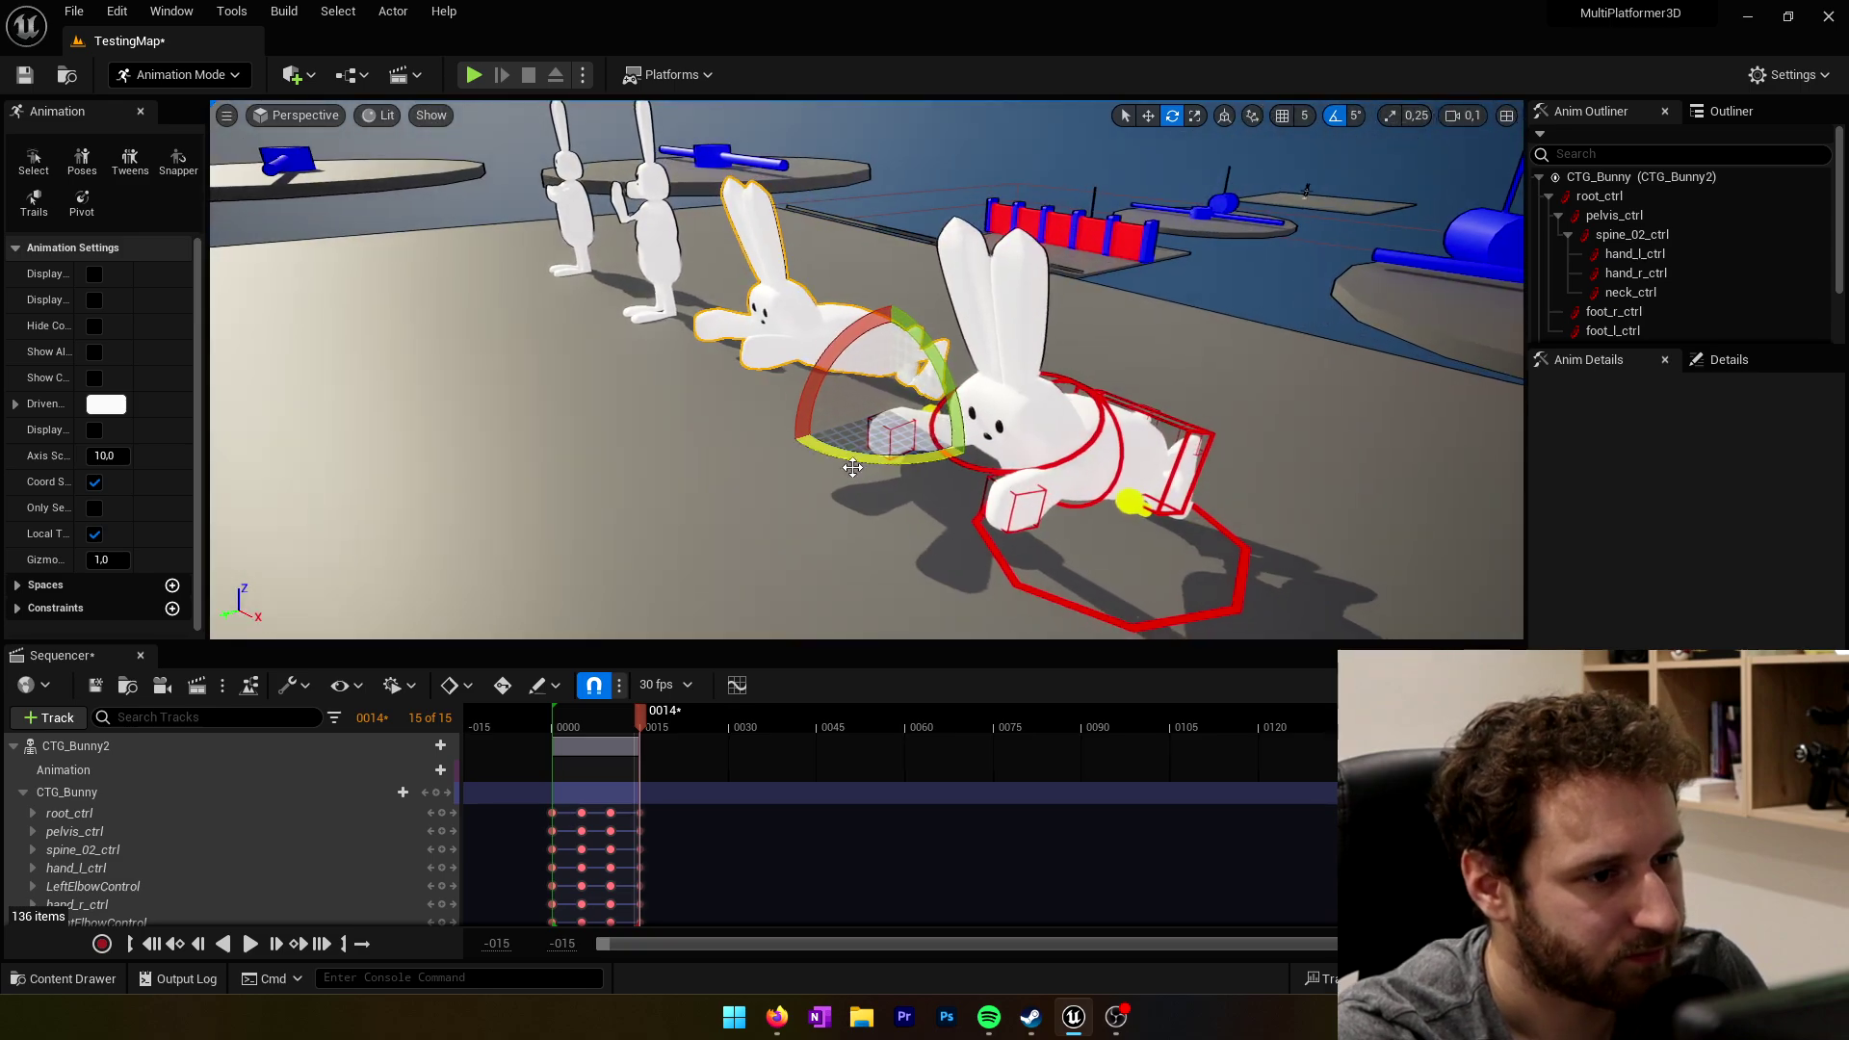
Step: Delete the CTG_Bunny2 rig actor from the level despite its sequence reference
left_click(1094, 405)
left_click(1023, 413)
key("Delete")
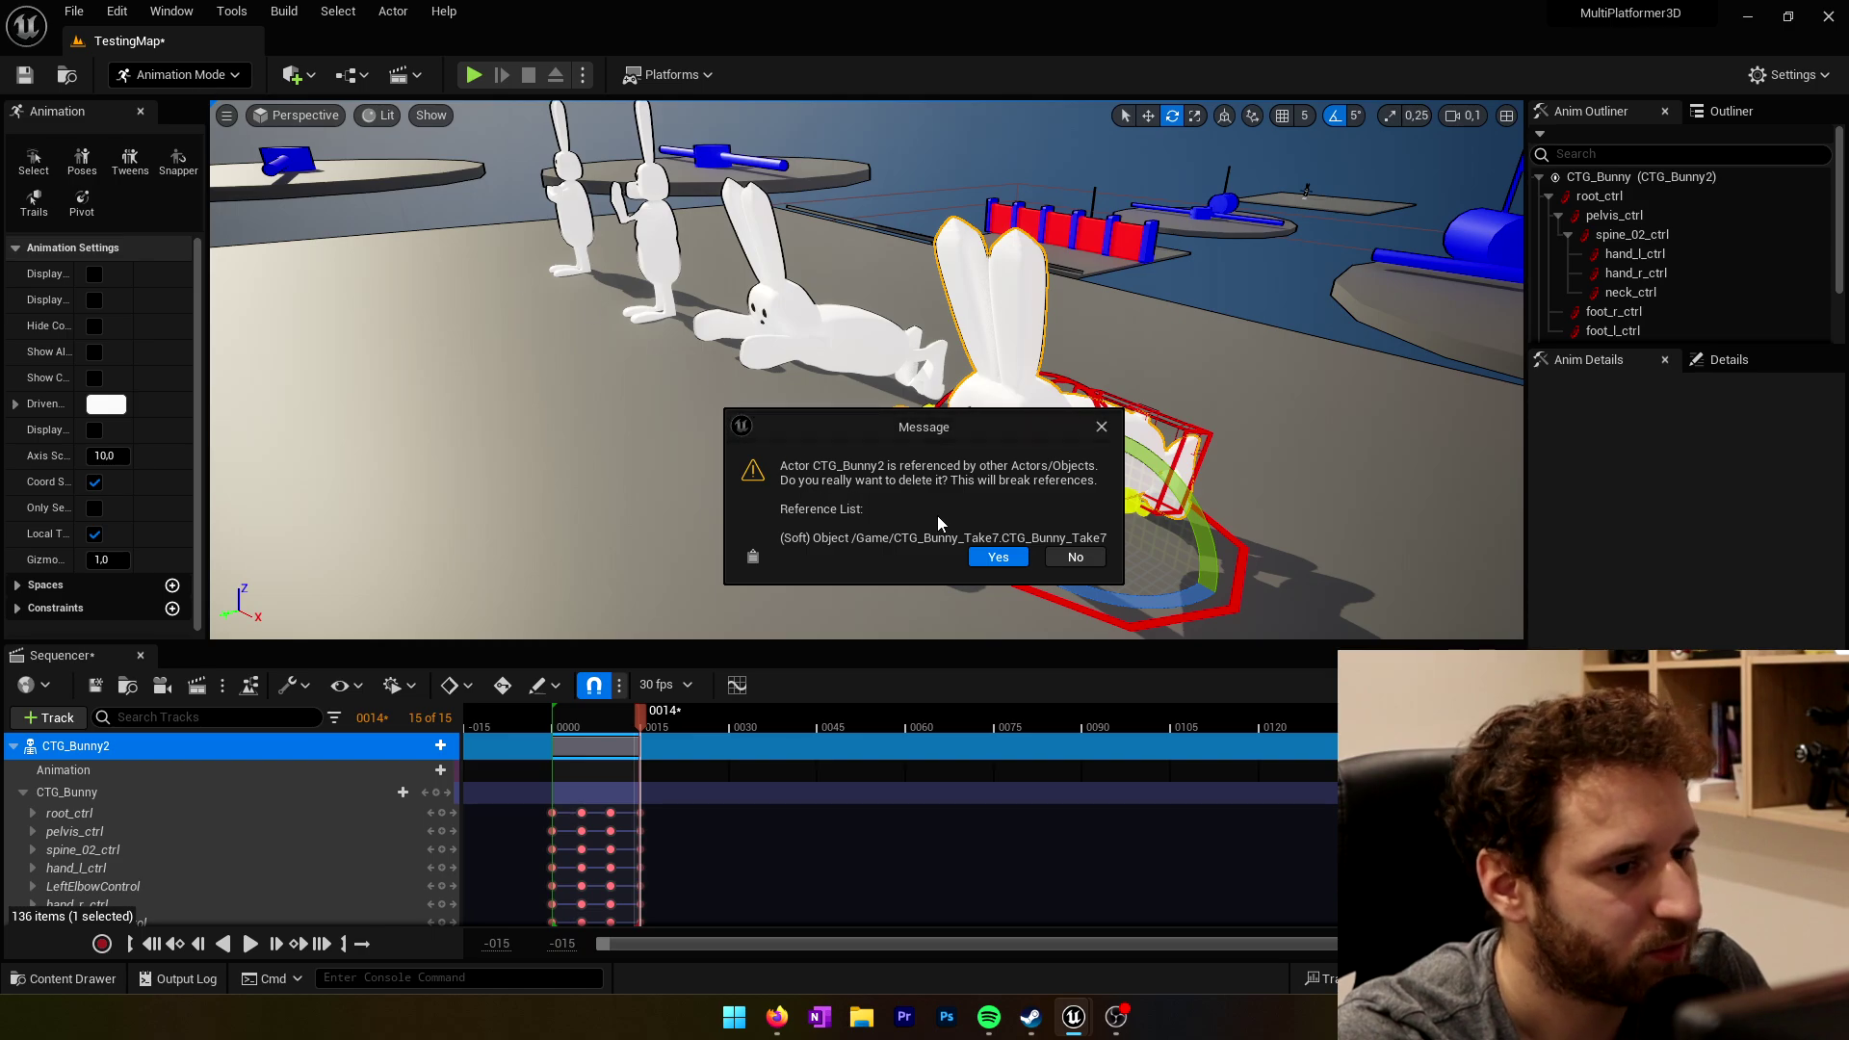
left_click(998, 558)
Step: Leave Animation Mode and Sequencer for Selection Mode, and play the level to check the A_Dive bunny
left_click(197, 83)
left_click(164, 114)
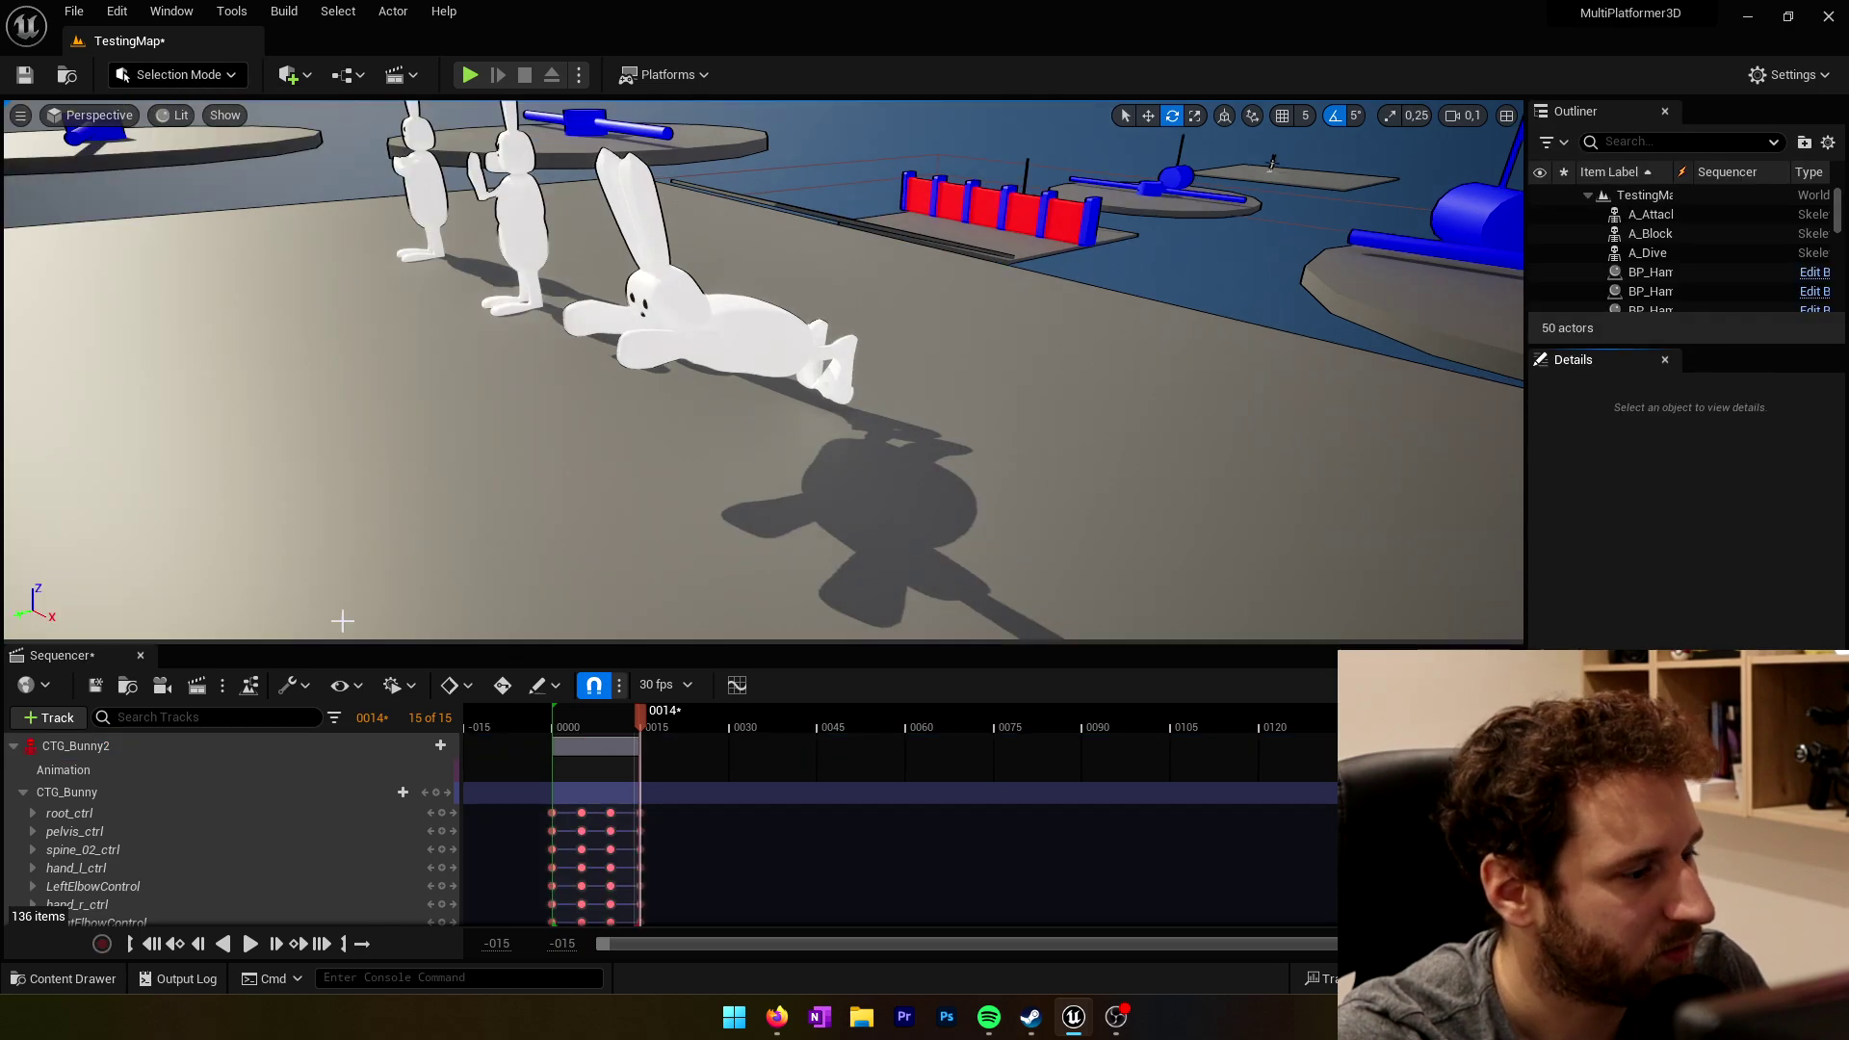
left_click(141, 654)
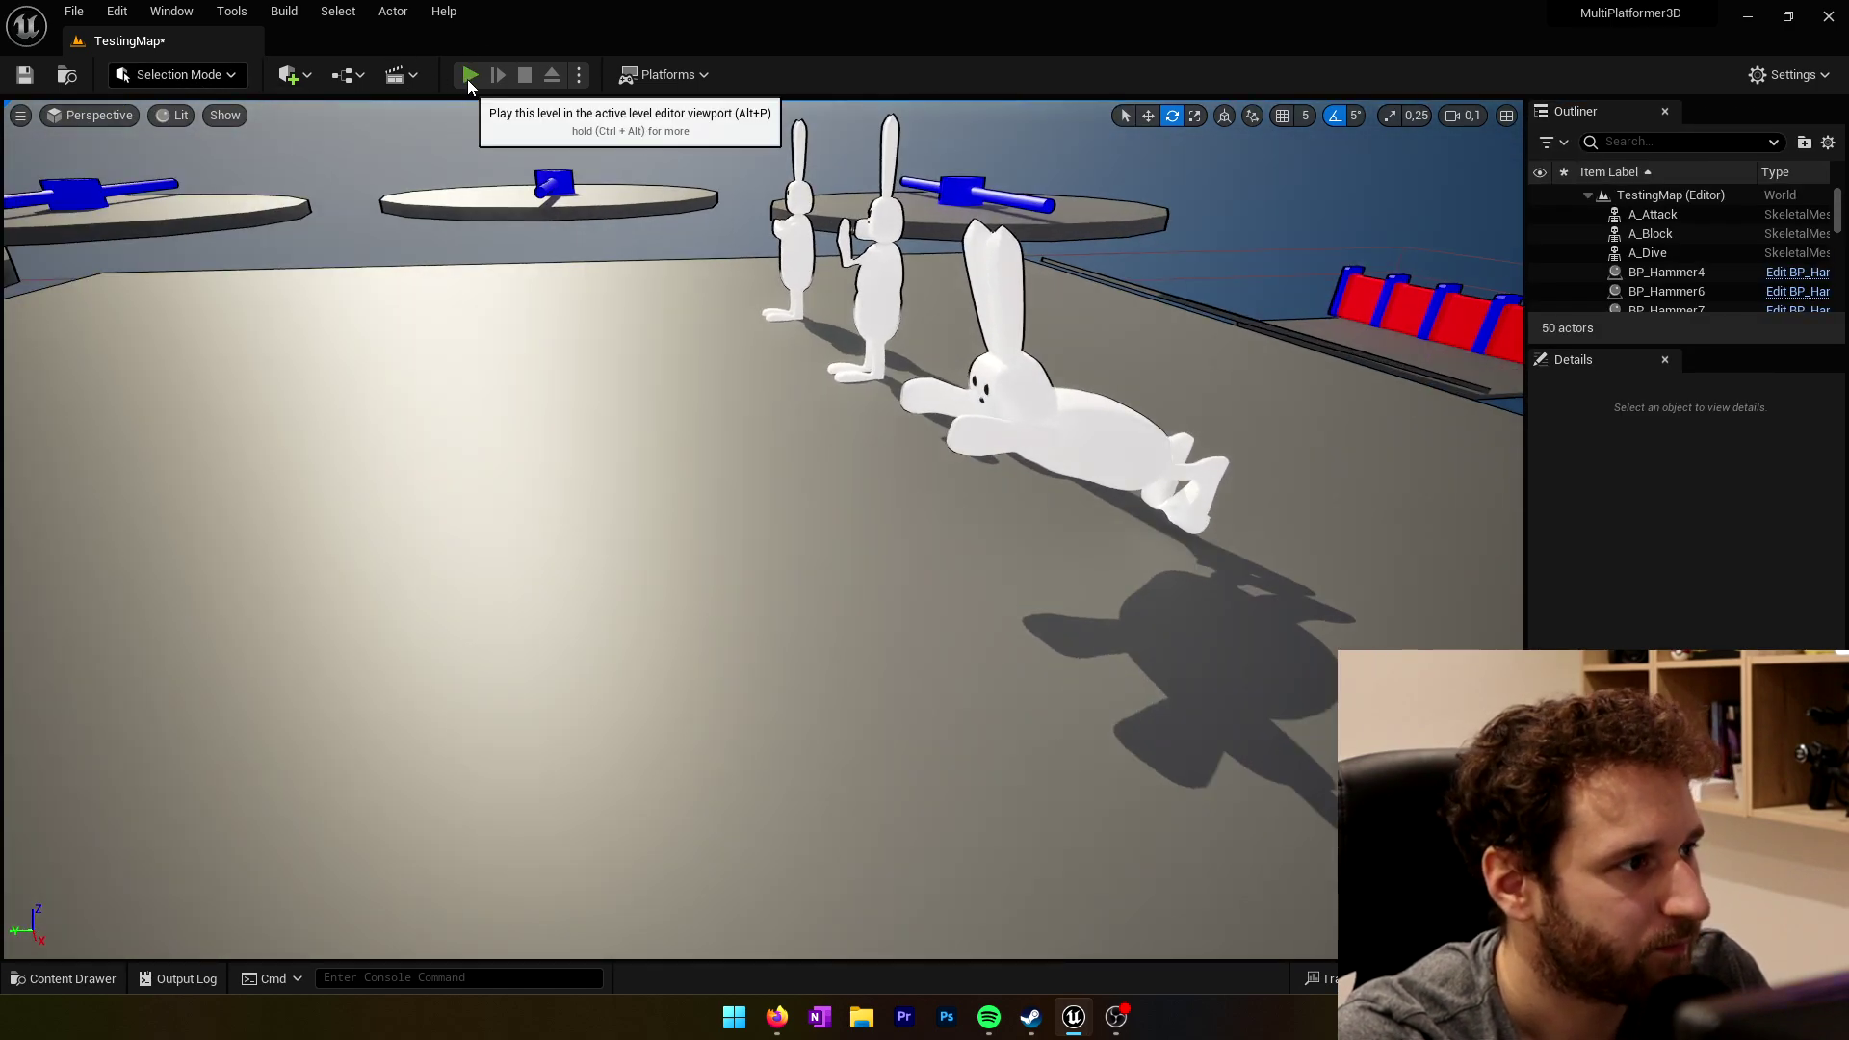
left_click(469, 75)
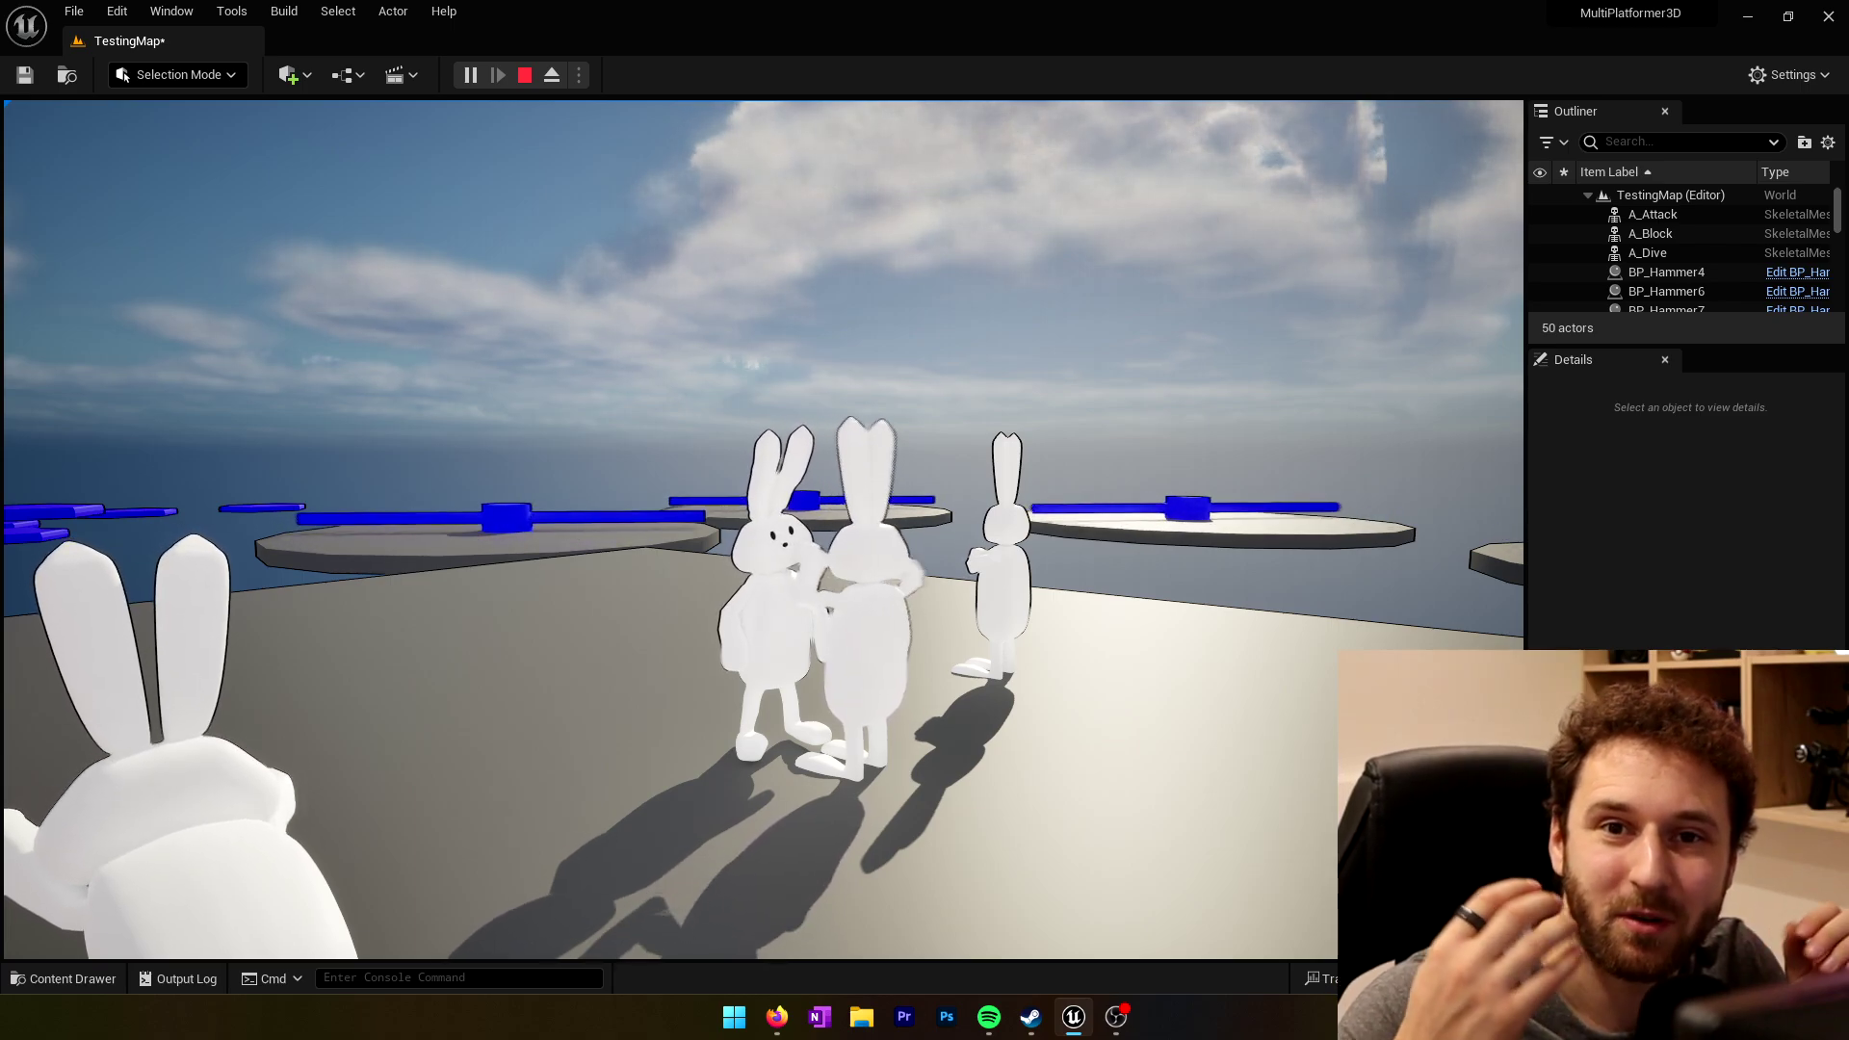